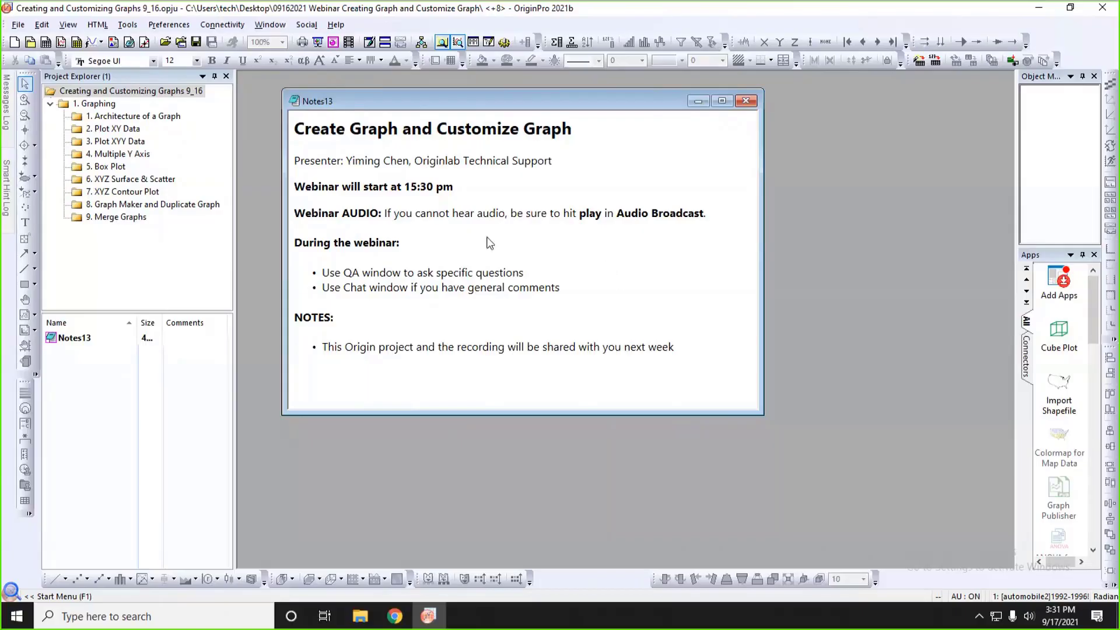
Open the "1. Architecture of a Graph" folder and resize and reposition the Graph3AA window so both graph layers are fully in view.
left_click(146, 116)
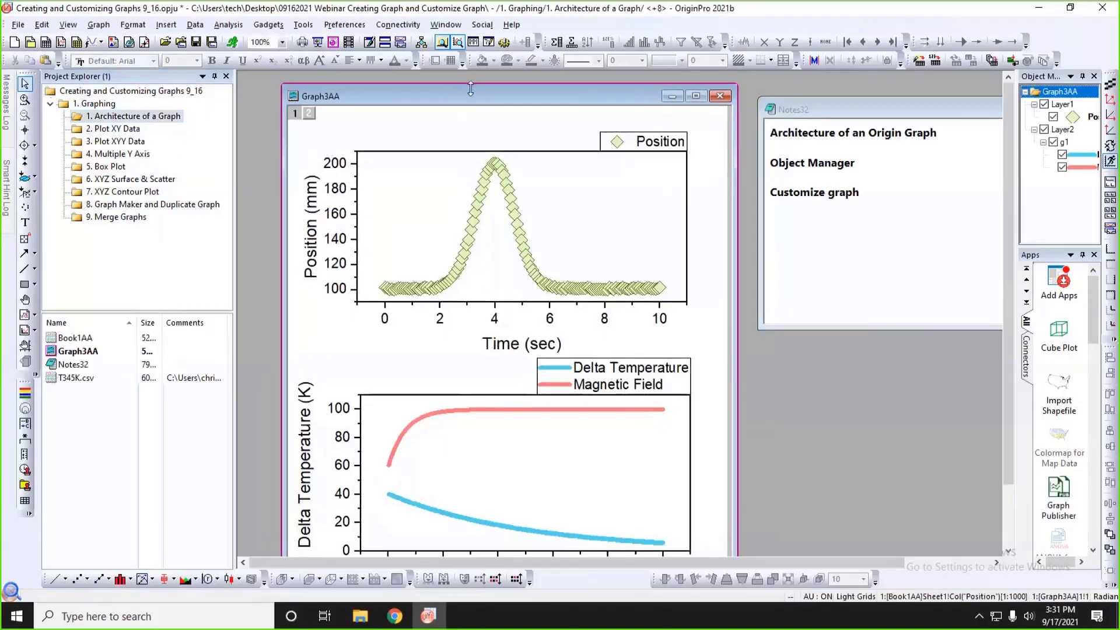
mouse_move(470, 88)
left_mouse_down()
mouse_move(470, 126)
mouse_move(455, 84)
left_mouse_up()
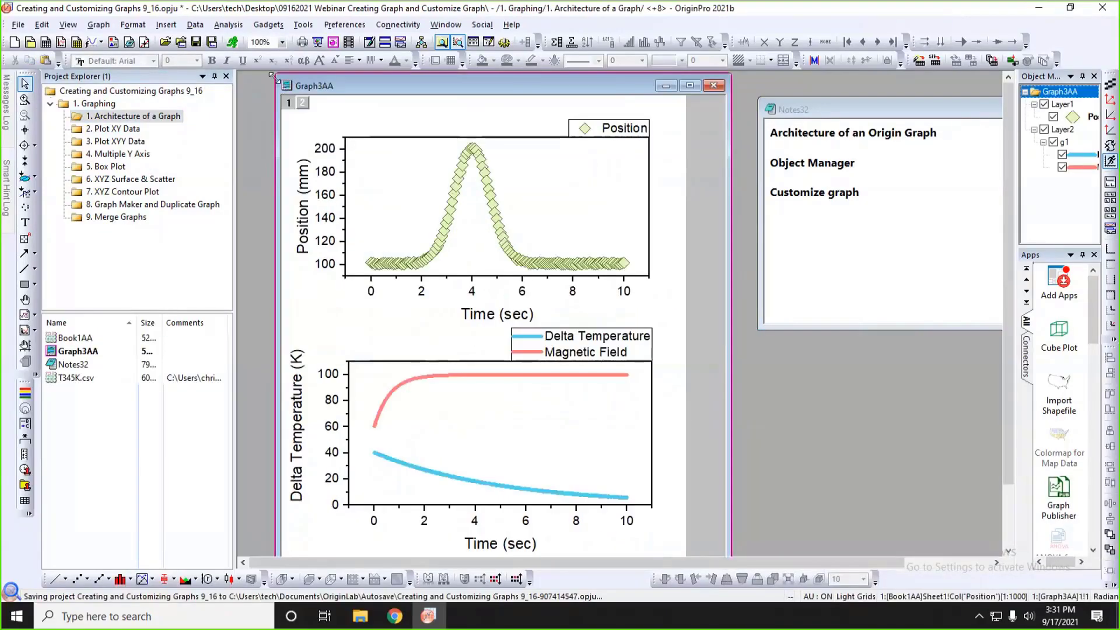
left_click_drag(275, 78, 329, 112)
left_click_drag(404, 122, 364, 95)
left_click_drag(691, 379, 753, 382)
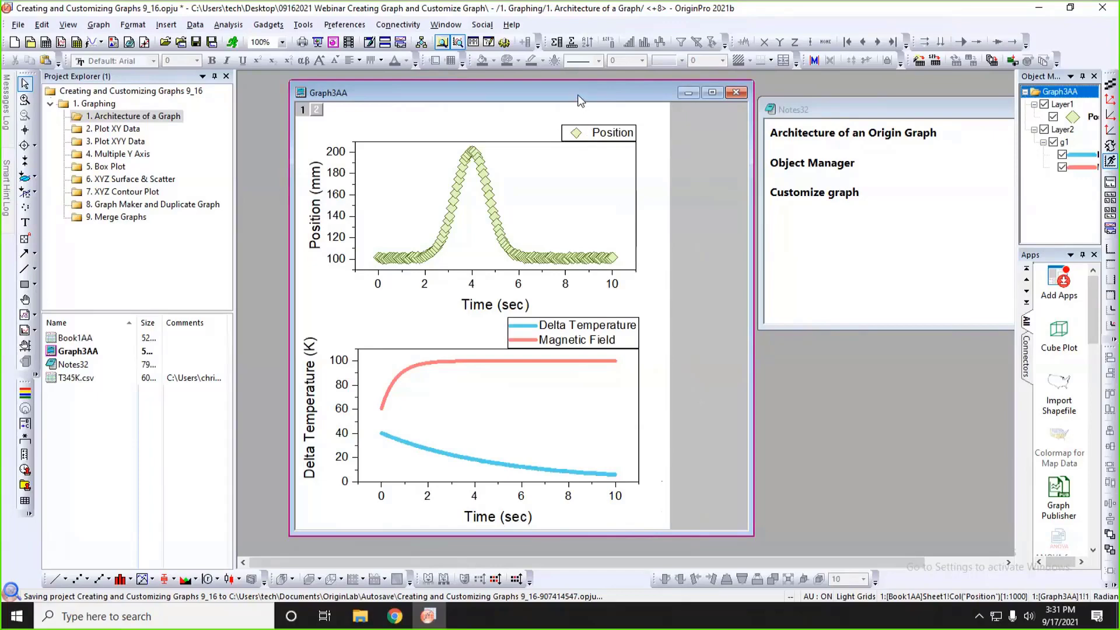
left_click_drag(577, 96, 557, 96)
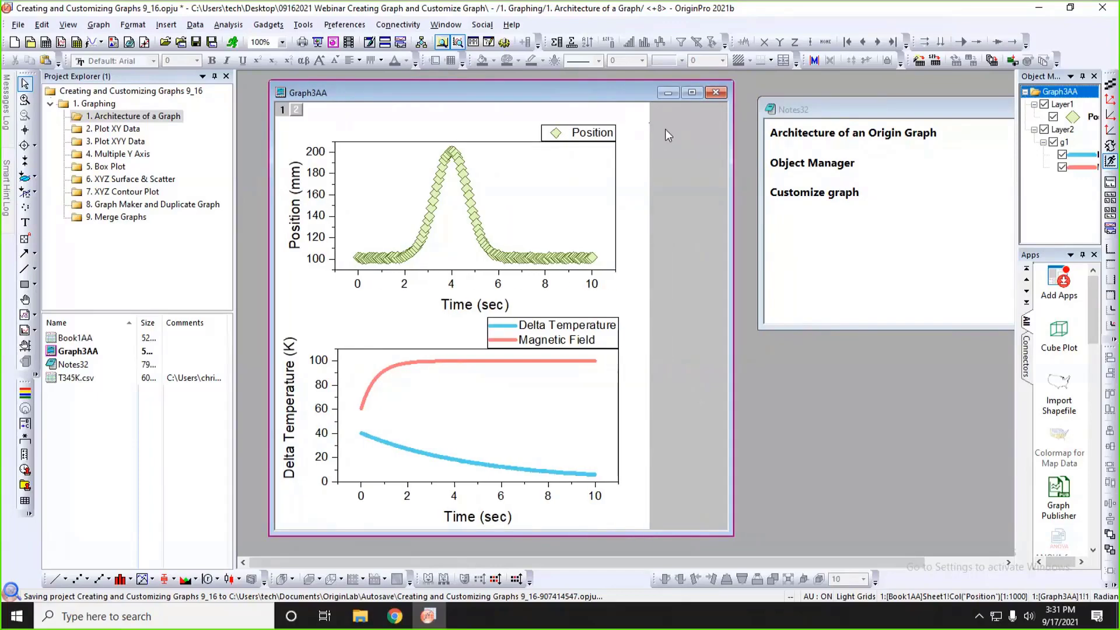
Examine the structure of Graph3AA by selecting the Position layer, the Delta Temperature layer and the page area around them.
left_click(589, 157)
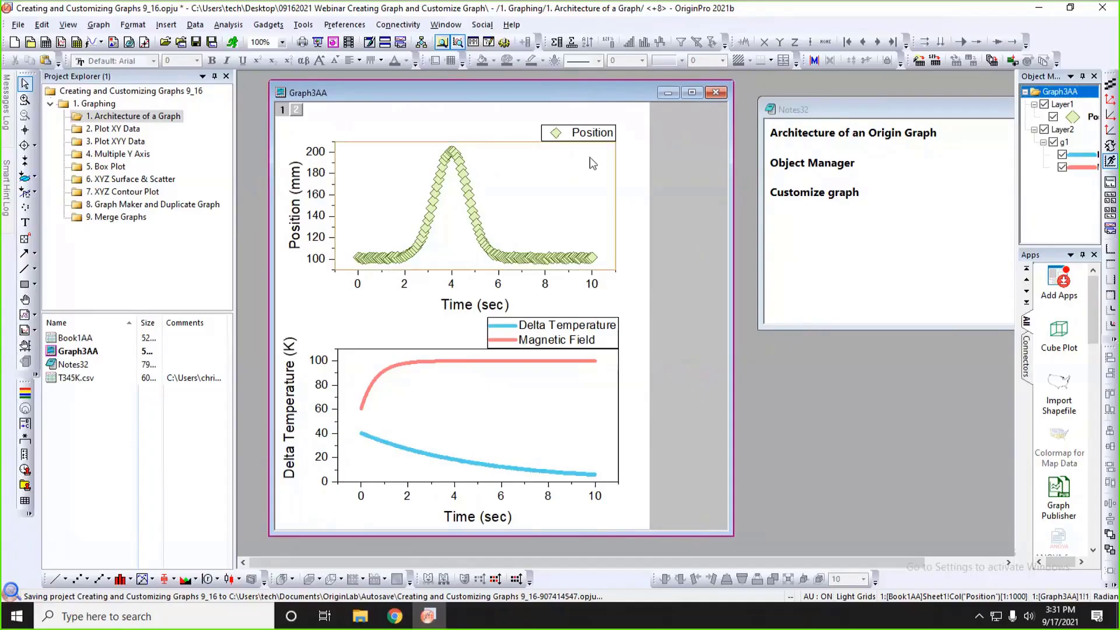
left_click(552, 373)
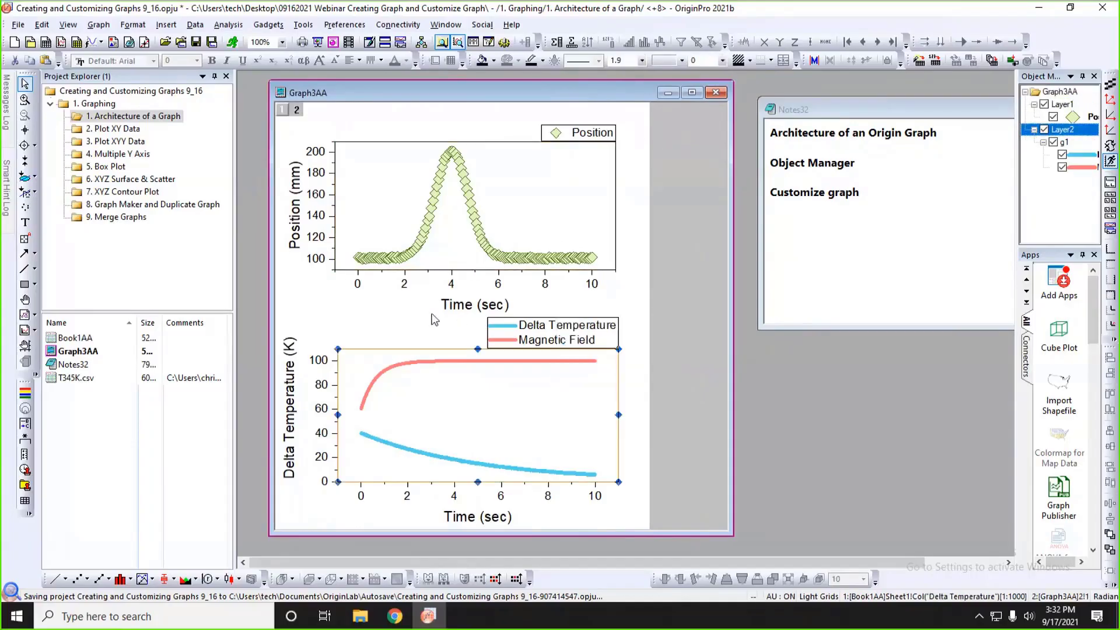
left_click(391, 306)
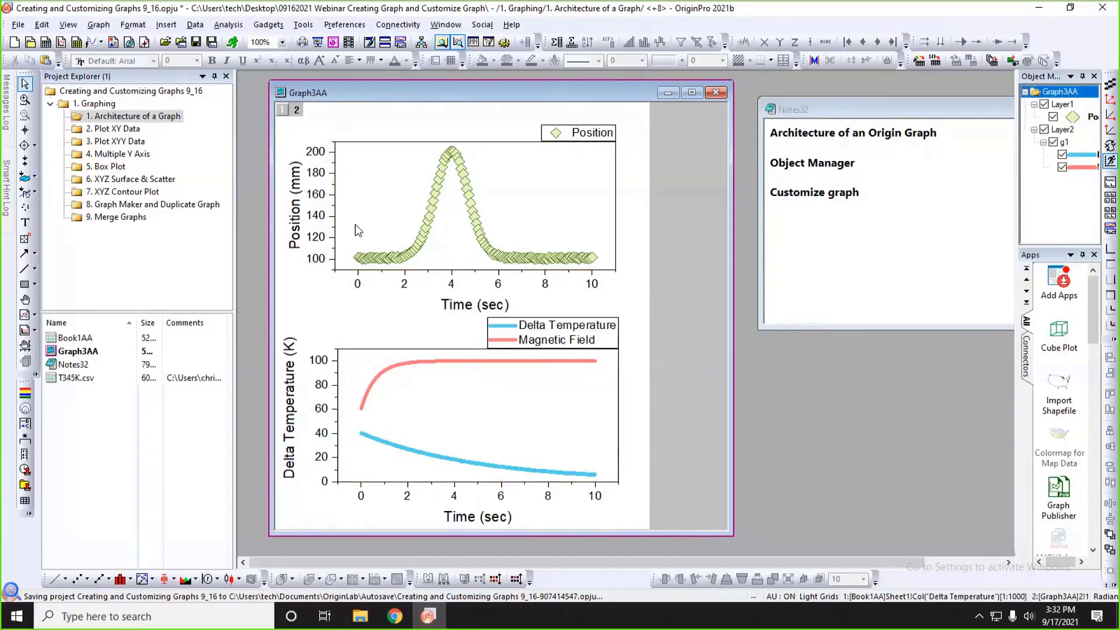
left_click(418, 203)
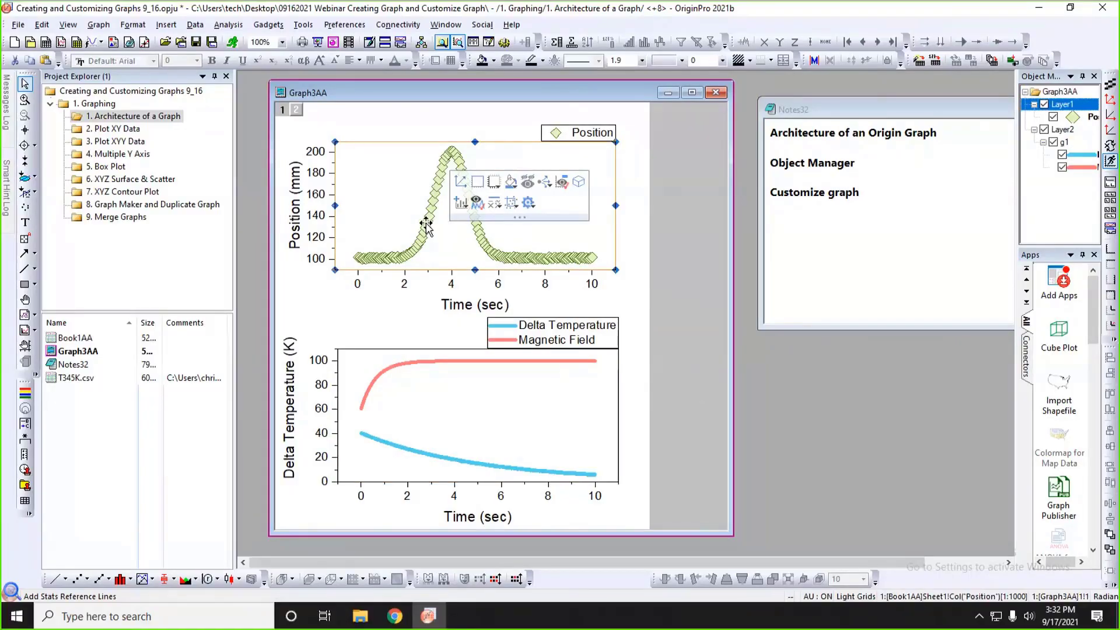
left_click(402, 403)
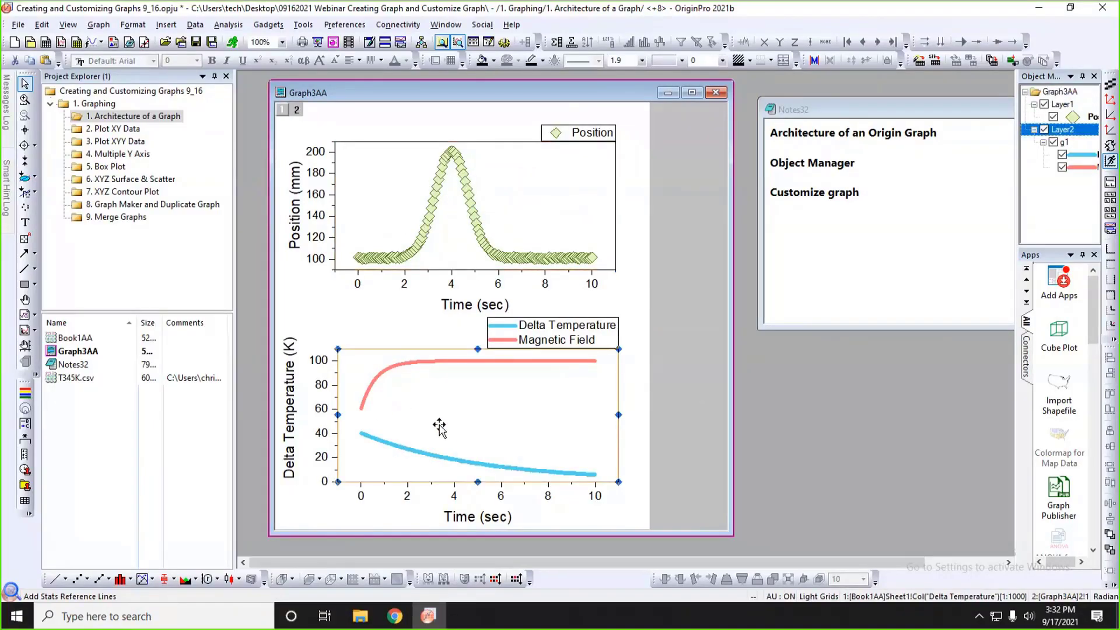
left_click(678, 446)
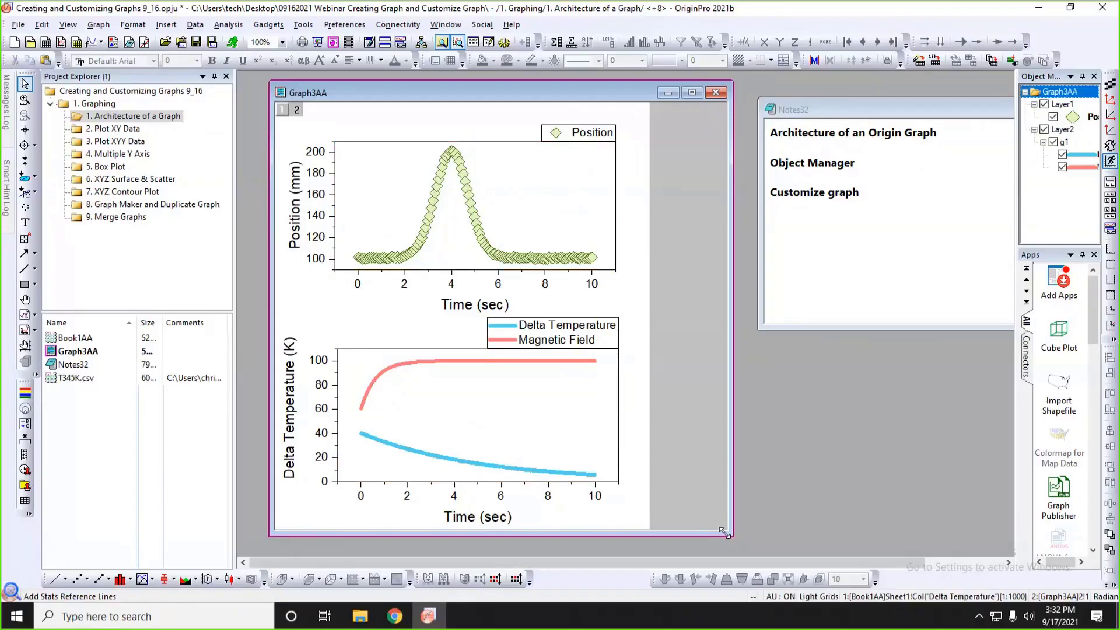
Shrink the Graph3AA window, move the Notes32 window closer to it and widen the Object Manager.
left_click_drag(724, 531, 669, 504)
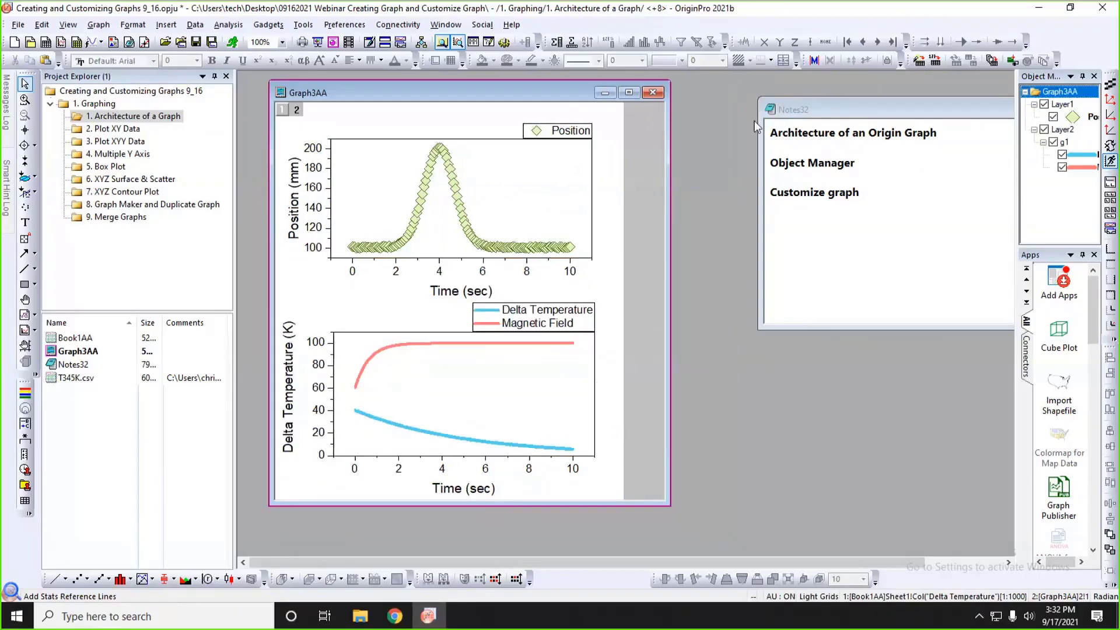
left_click_drag(789, 113, 726, 105)
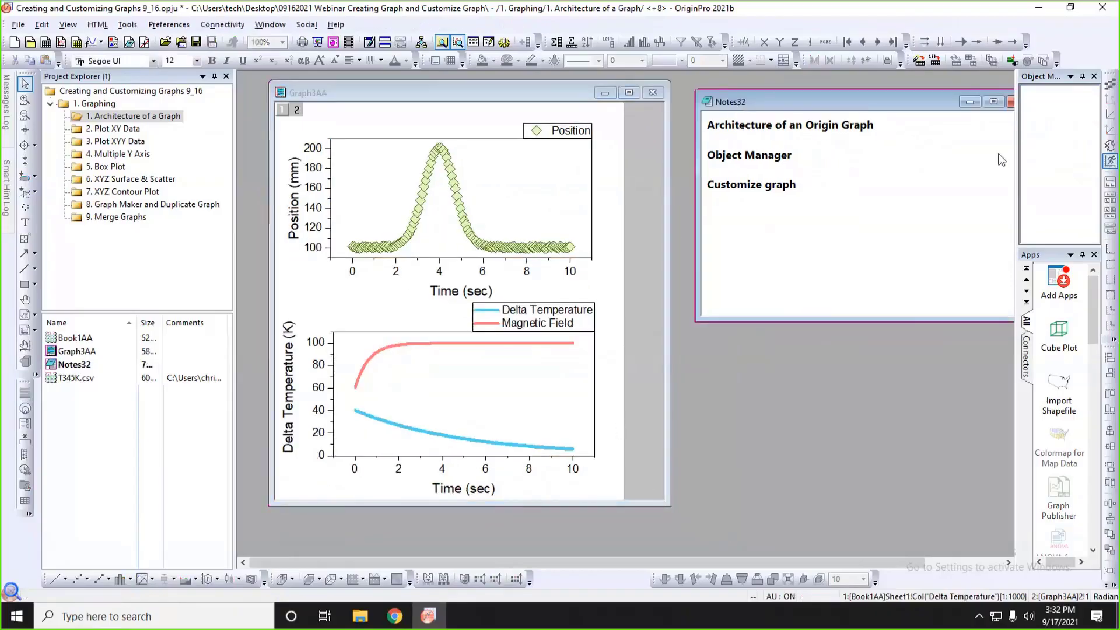
left_click_drag(1014, 158, 914, 162)
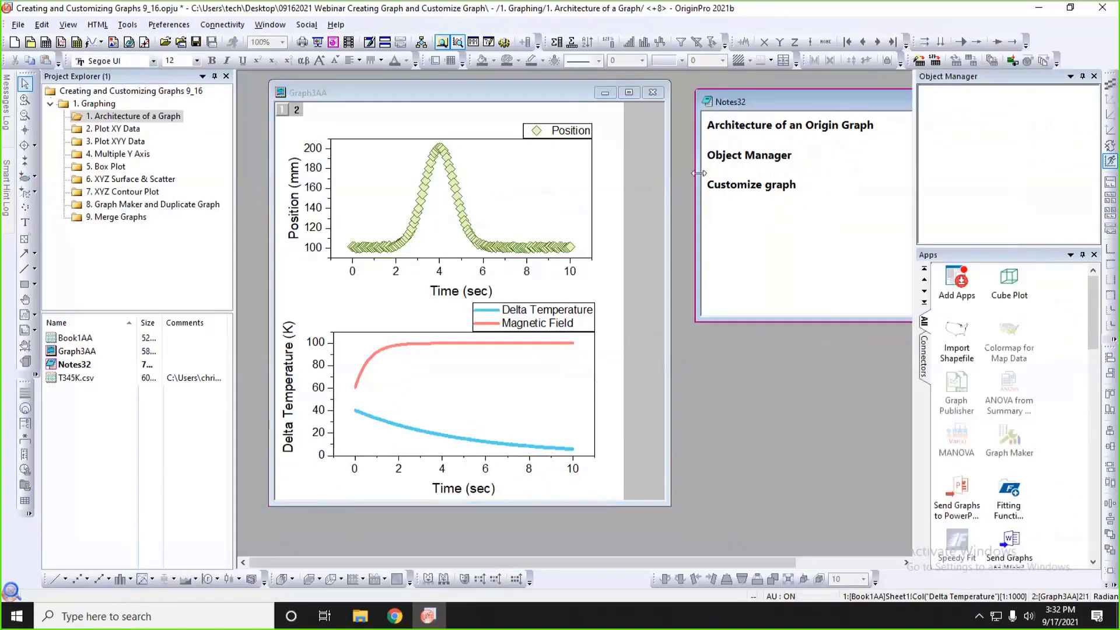
Examine how Layer1, Layer2 and the Position, Delta Temperature and Magnetic Field plots of Graph3AA are listed in the Object Manager.
left_click(630, 152)
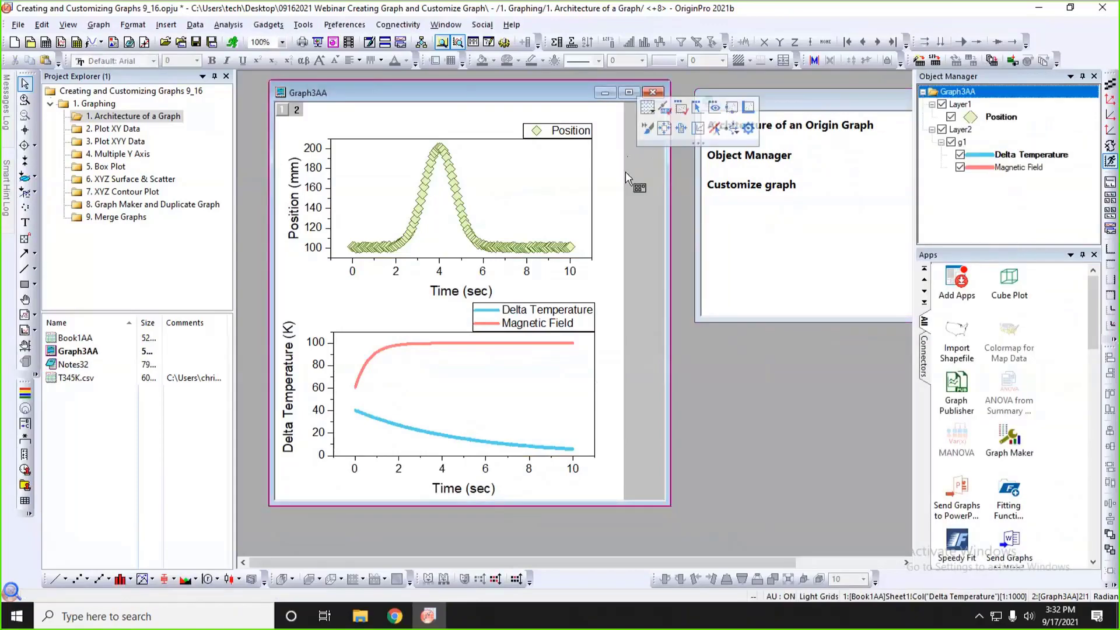
left_click(961, 131)
left_click(998, 118)
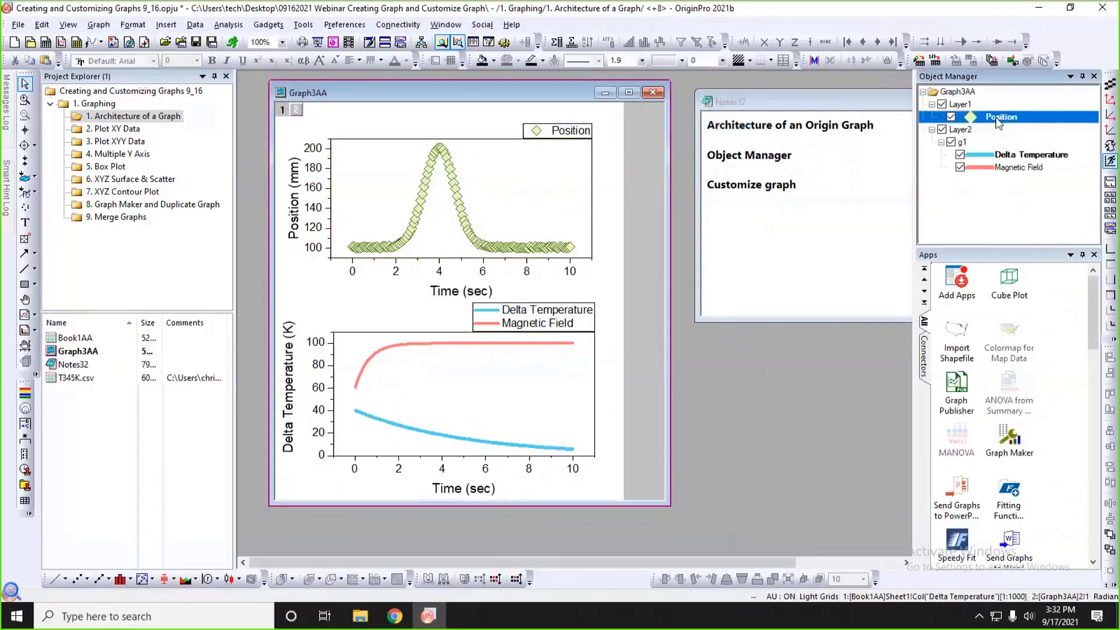
left_click(1002, 157)
left_click(1004, 168)
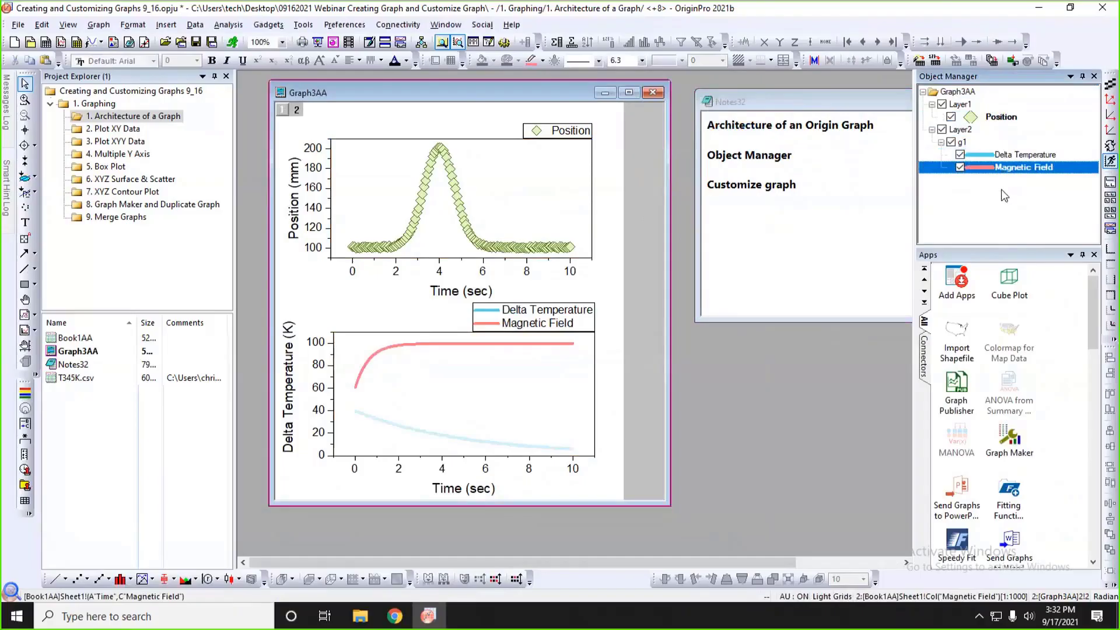
left_click(1000, 198)
left_click(393, 192)
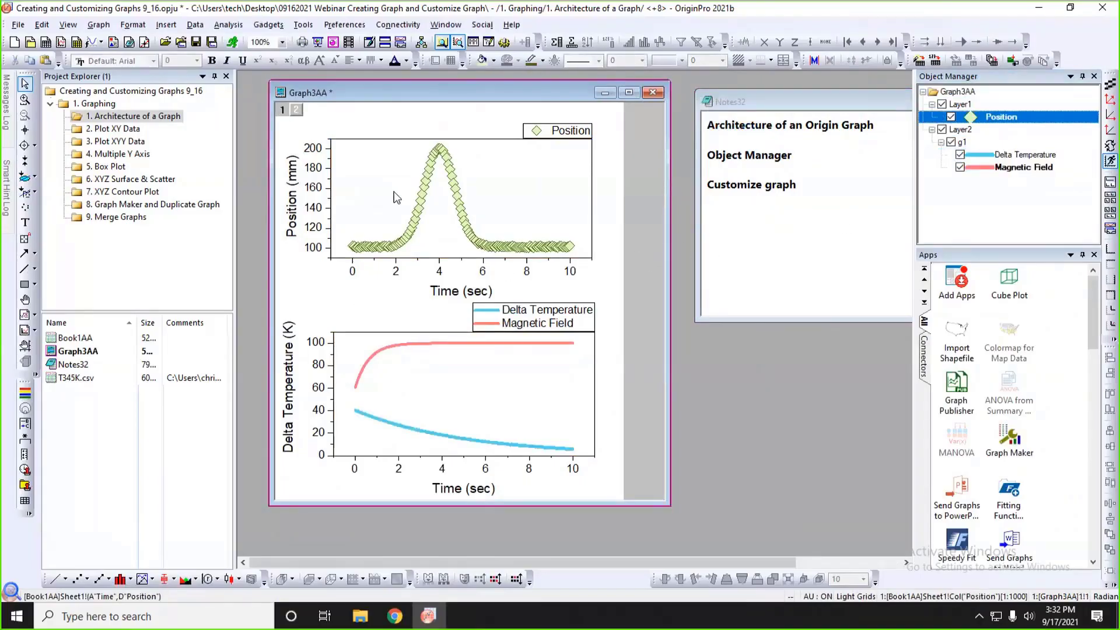
left_click(392, 194)
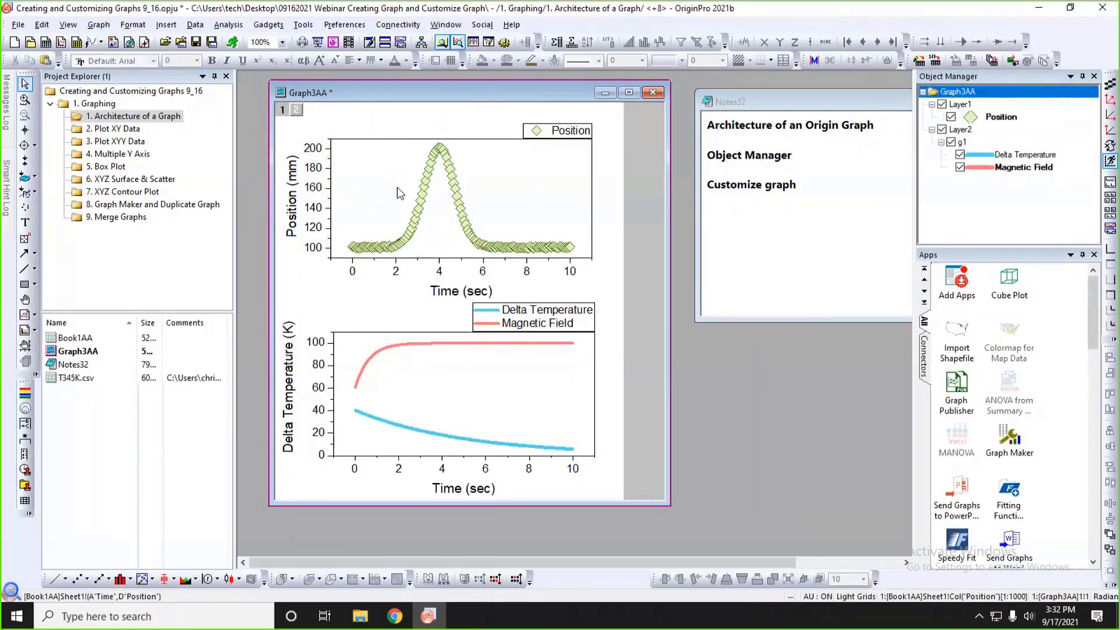
Review the symbol, panel, drop line and label settings in the Plot Details of the Position scatter plot, leaving them as they are.
left_click(428, 179)
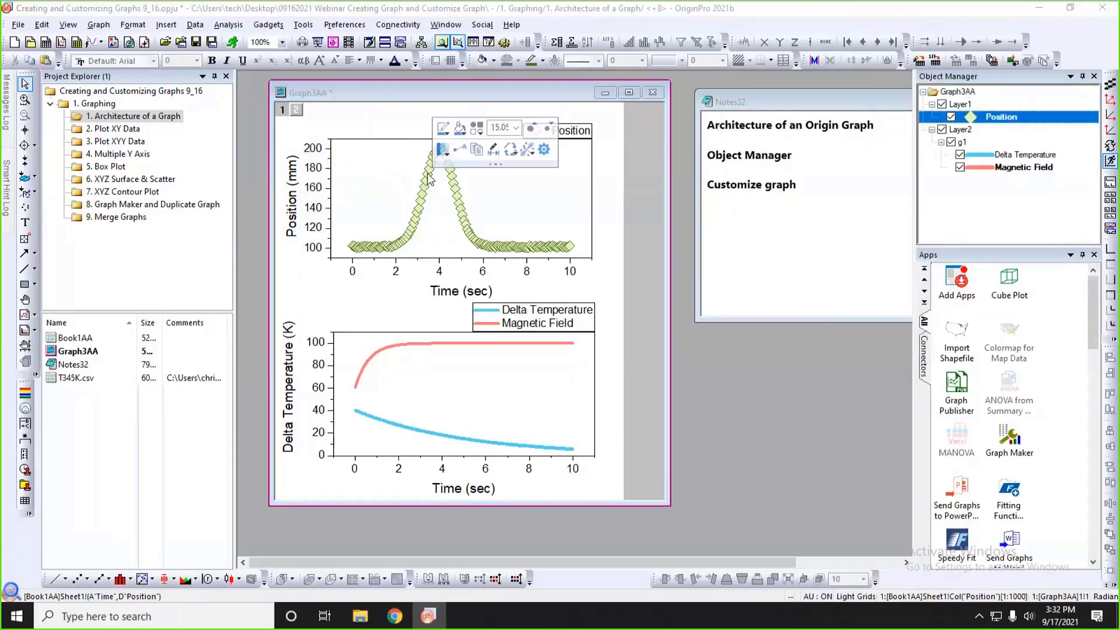
double_click(428, 179)
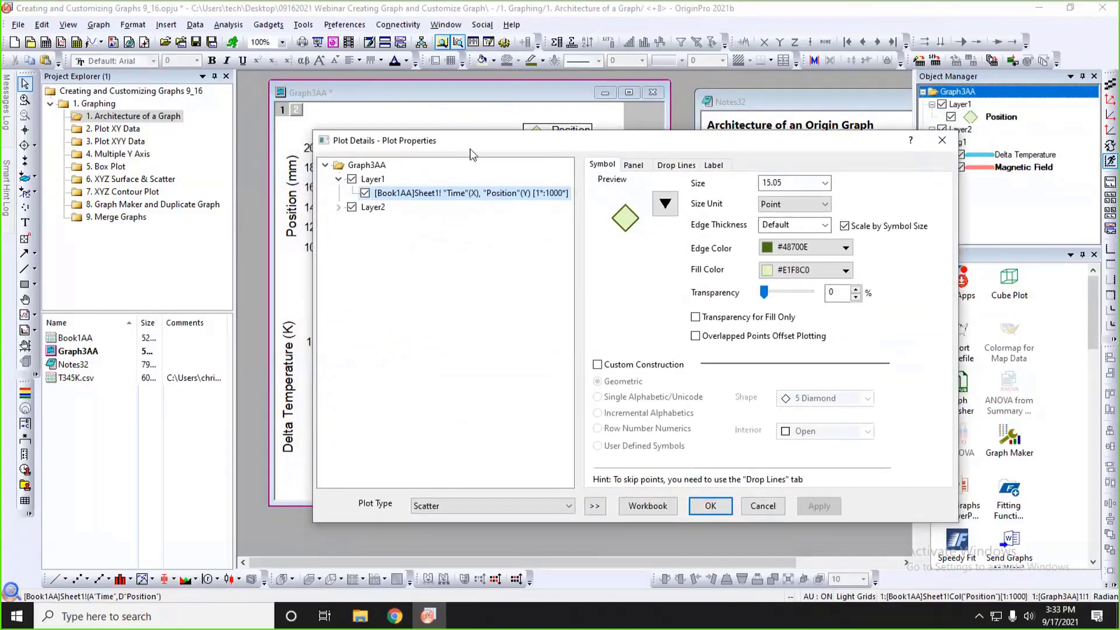
left_click_drag(469, 145, 579, 164)
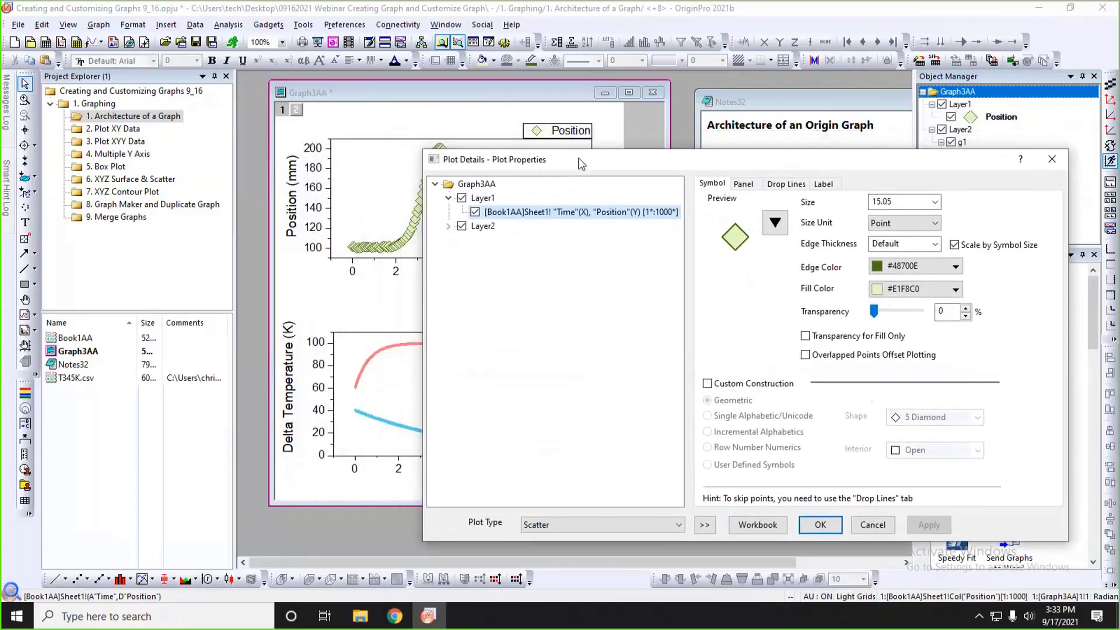
left_click(744, 185)
left_click(785, 185)
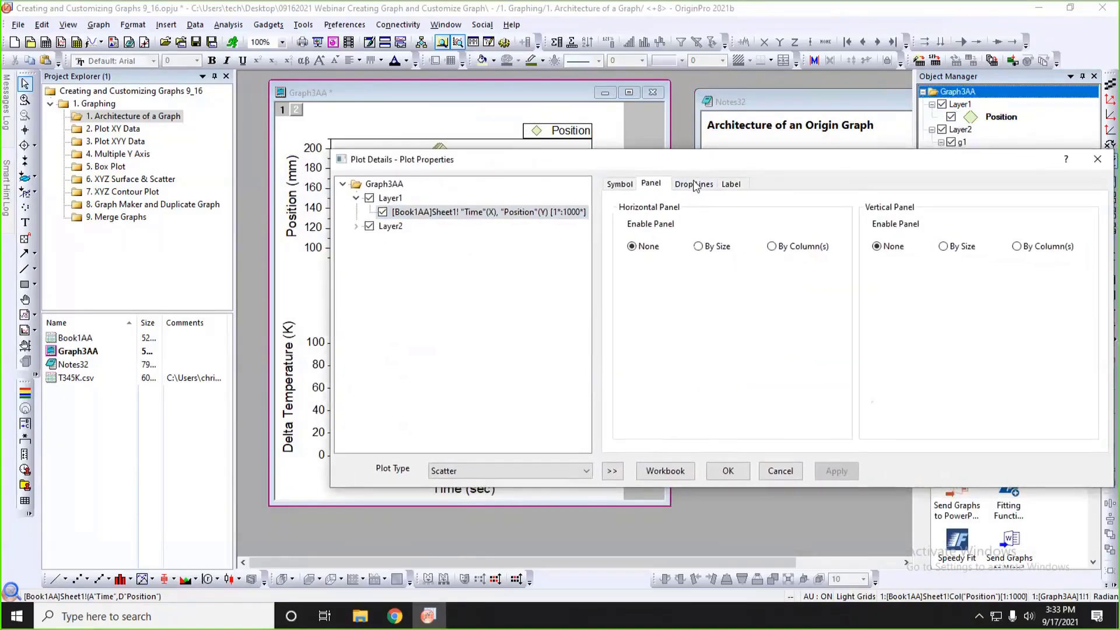
left_click(730, 184)
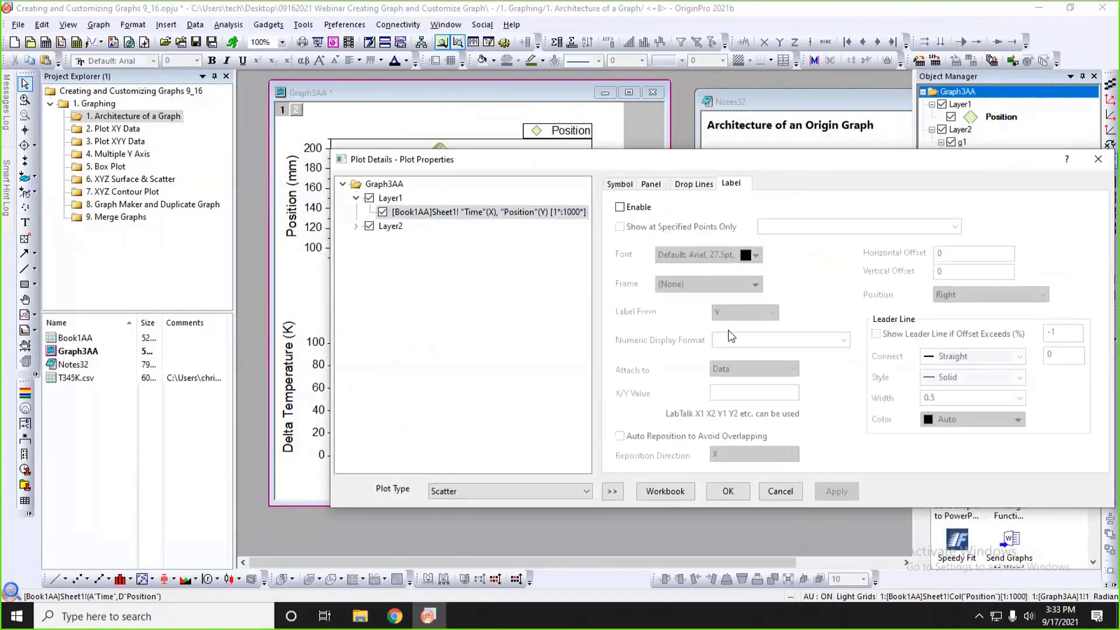
left_click(775, 494)
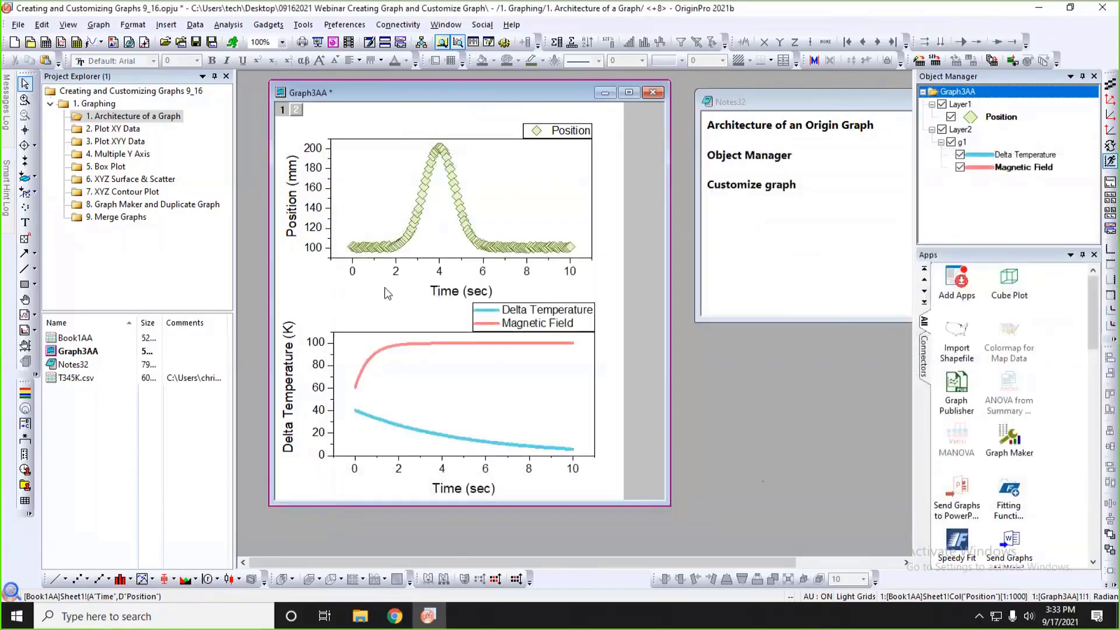
View the scale settings of Layer 1's X axis in the axis dialog and close it without changes.
left_click(409, 258)
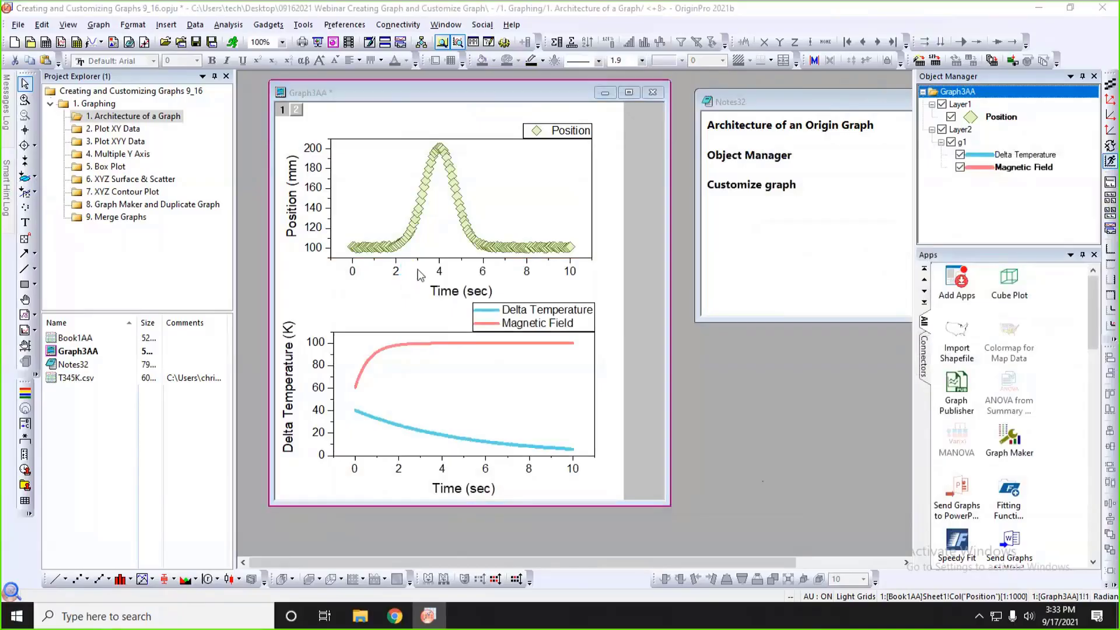
double_click(404, 258)
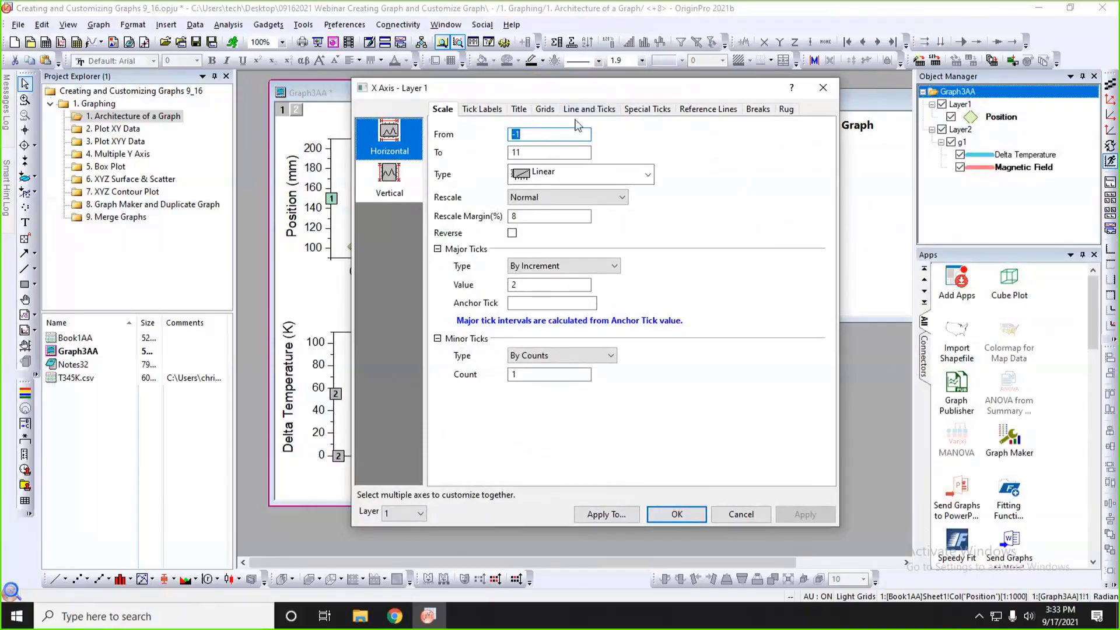
left_click(820, 83)
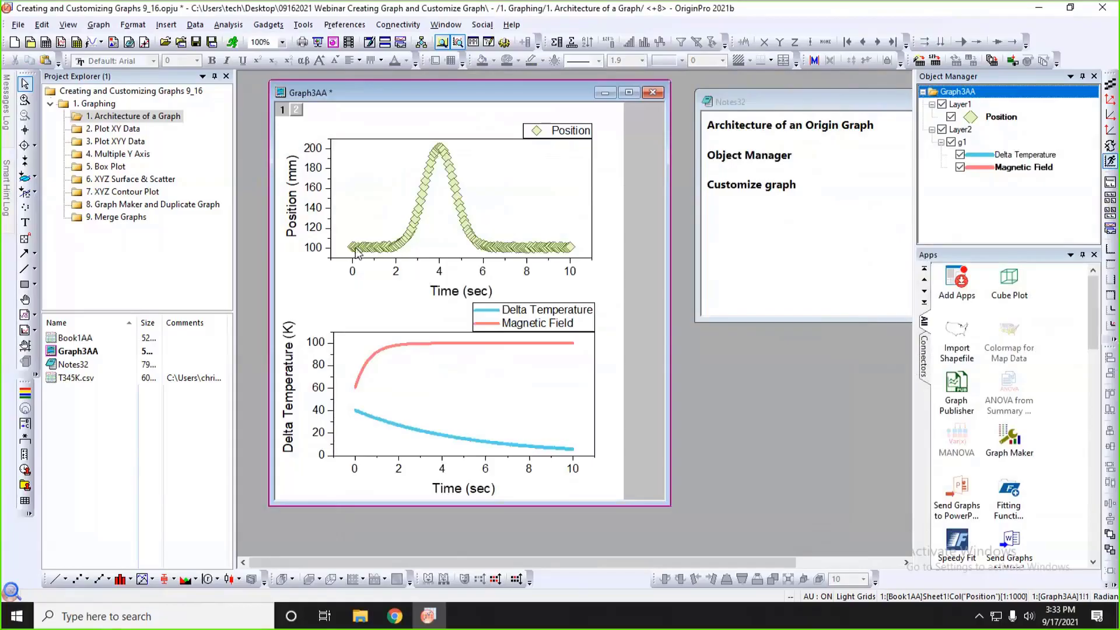
View the quick formatting options for the Position layer and its X axis, and shrink the Graph3AA window slightly.
mouse_move(360, 229)
left_click(357, 151)
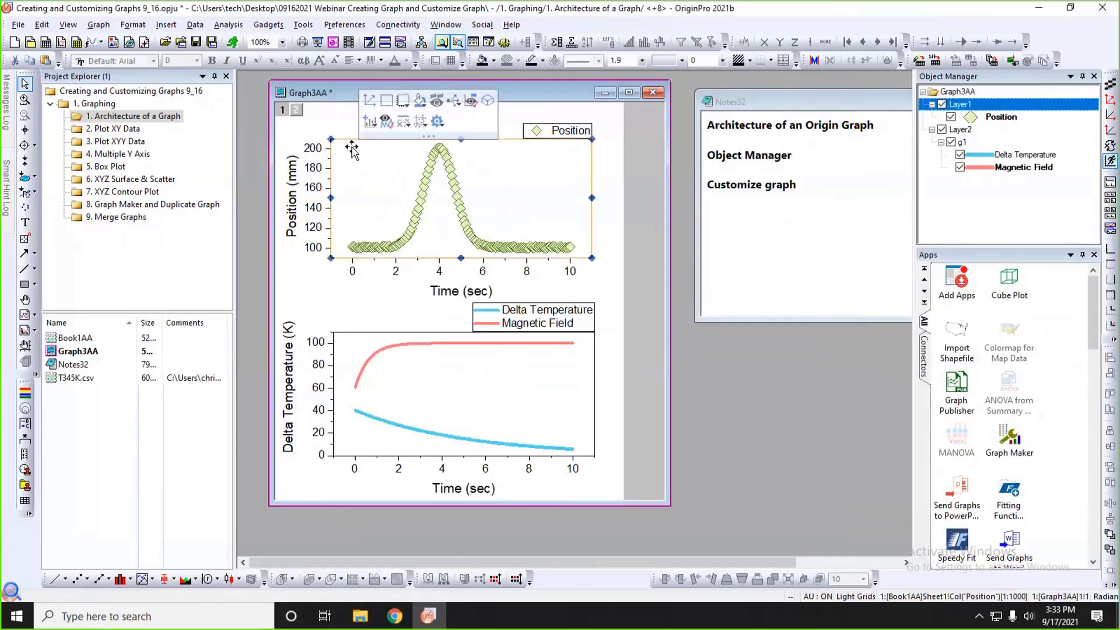
left_click(583, 258)
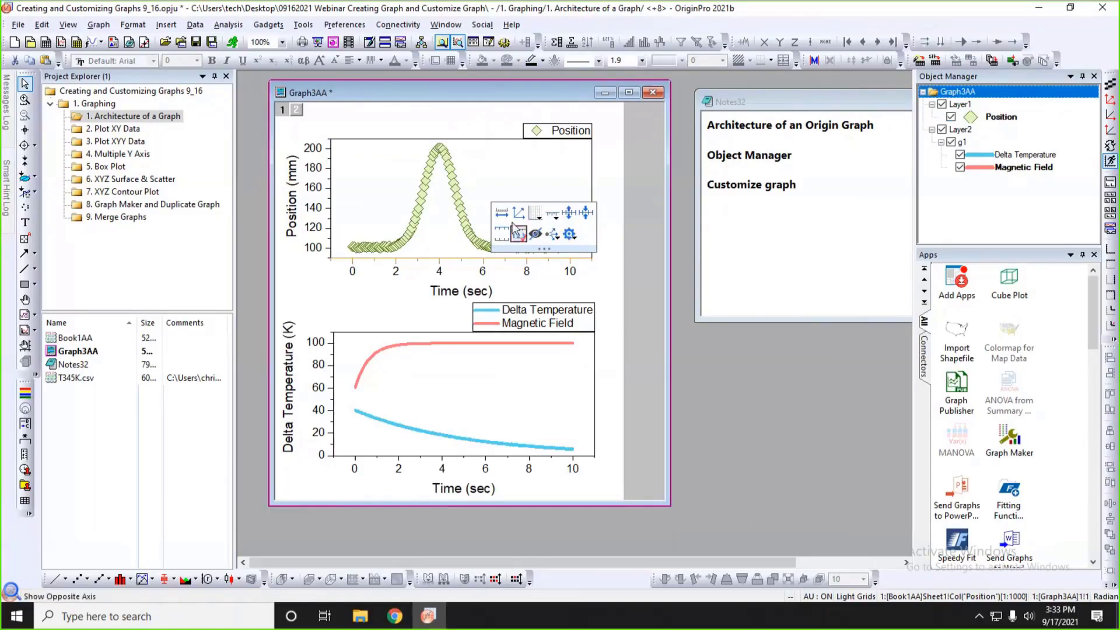
left_click(414, 298)
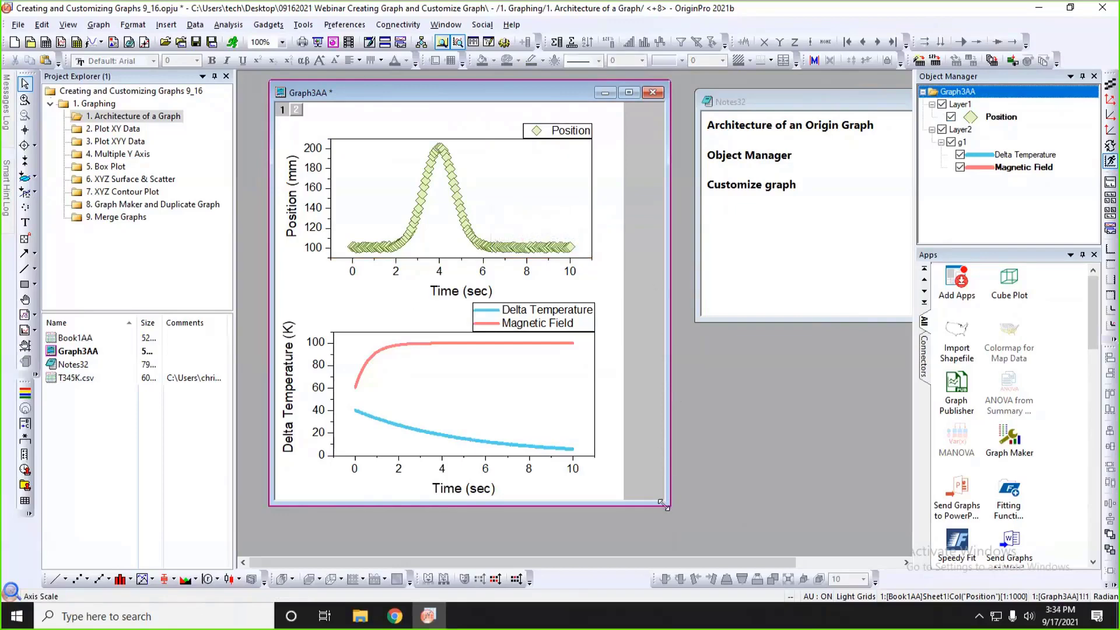
left_click_drag(663, 504, 649, 500)
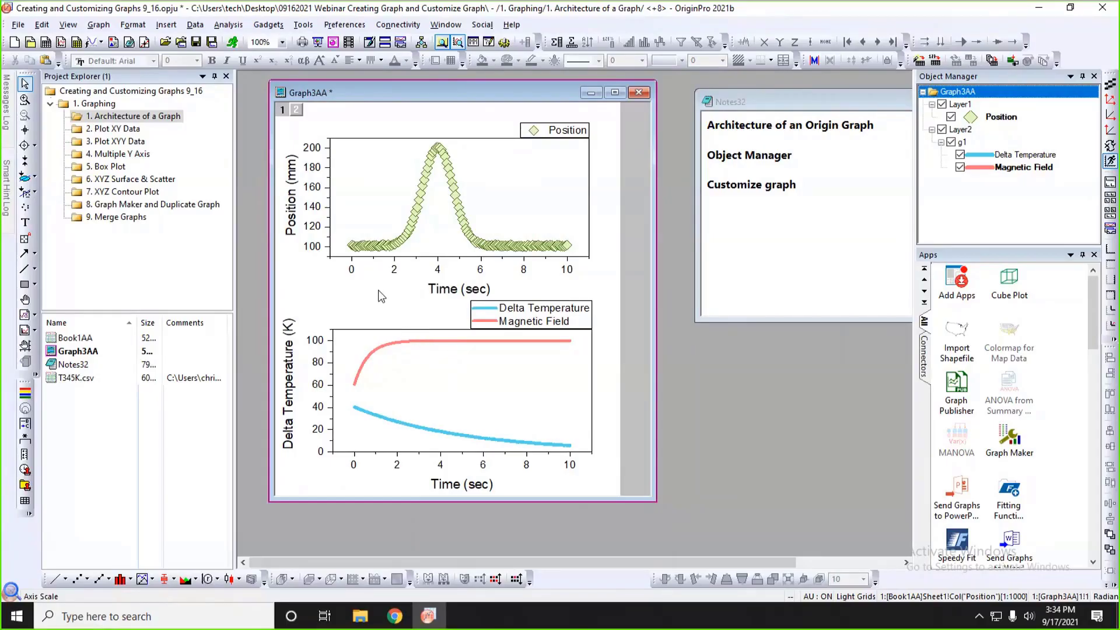
Open the "2. Plot XY Data" folder and move the Book3 workbook so its worksheet is fully in view.
left_click(120, 130)
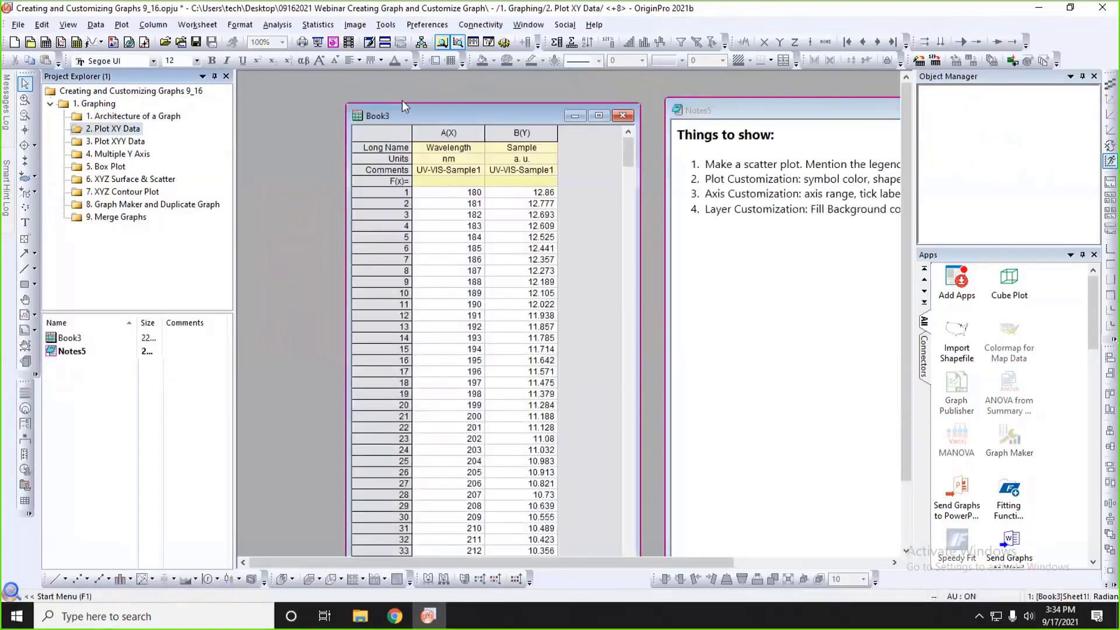
left_click_drag(401, 108, 289, 165)
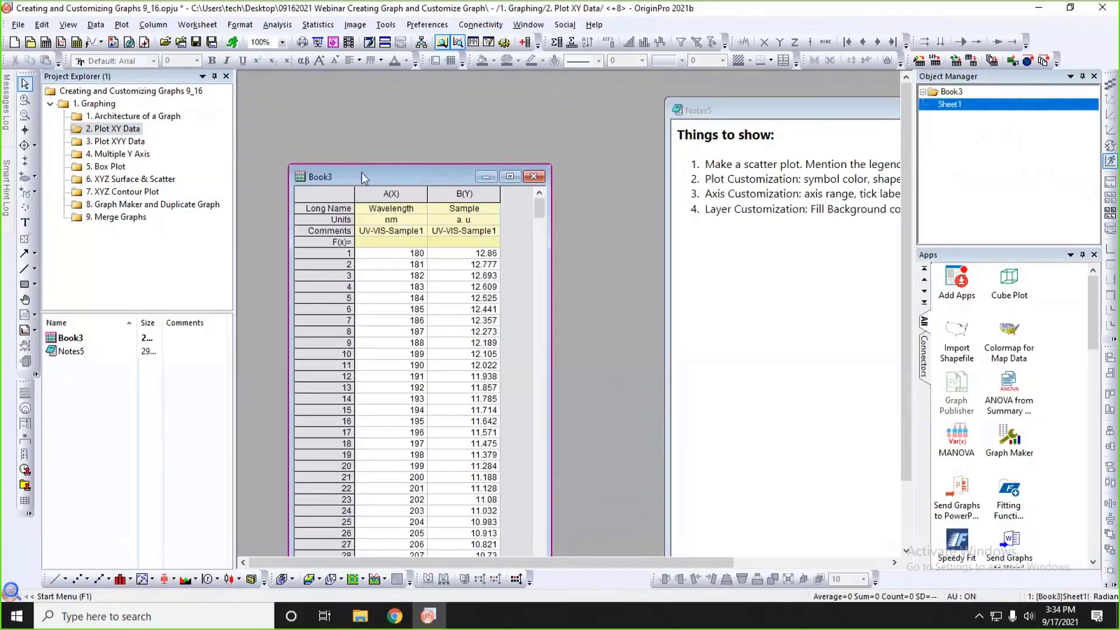
left_click_drag(362, 172, 367, 90)
Examine the Wavelength and Sample columns in Book3, including their X and Y designations, data cells, long names, units and comments.
left_click(360, 110)
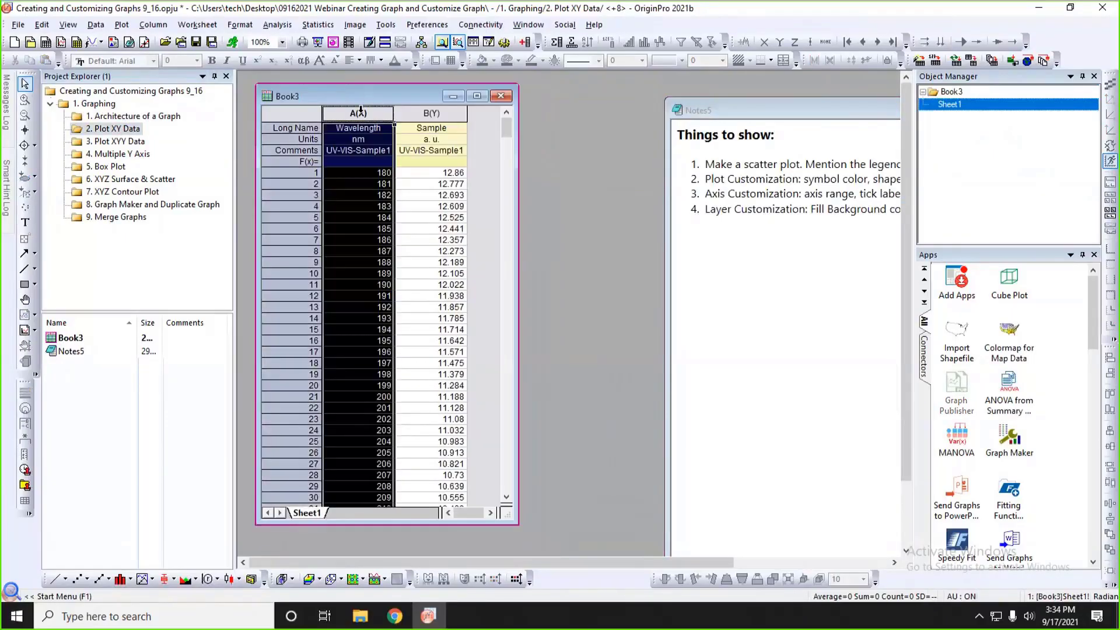
left_click(431, 113)
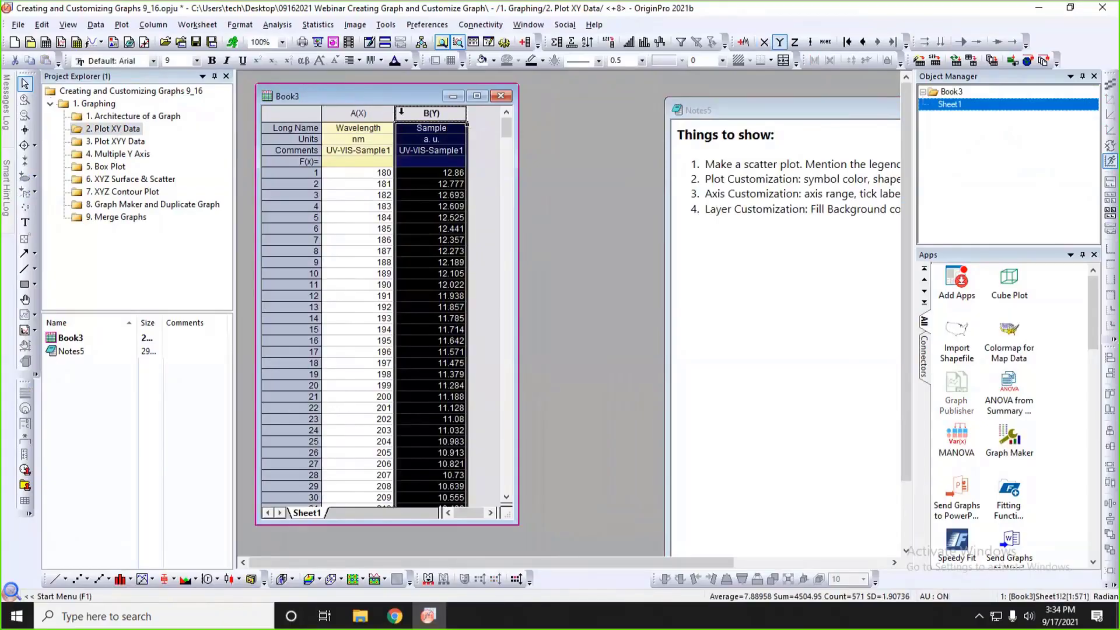
left_click(361, 111)
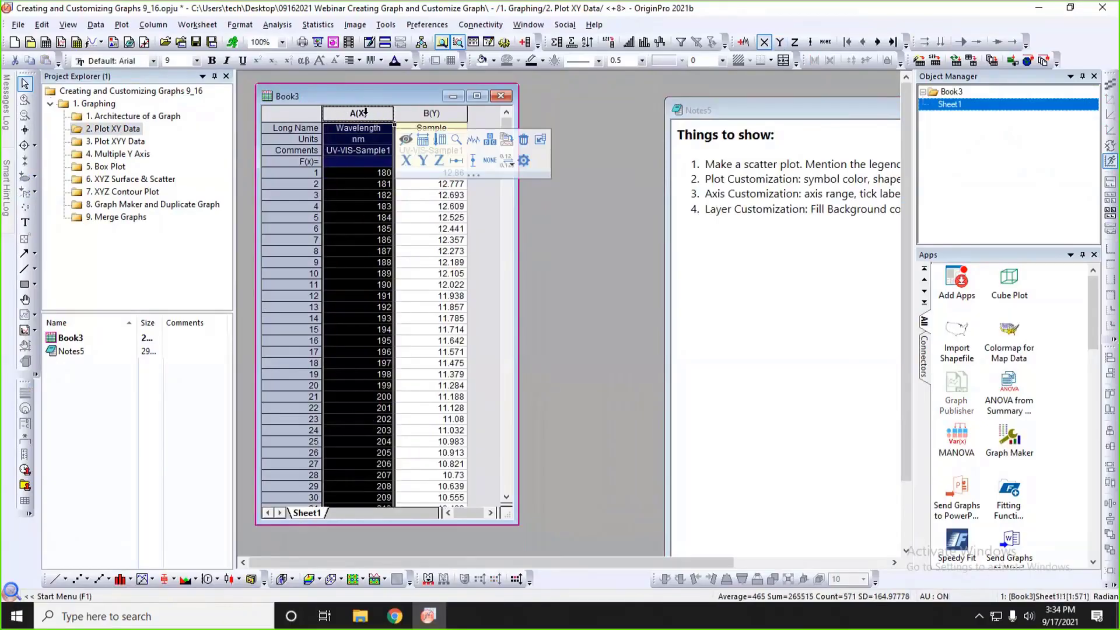
left_click(423, 112)
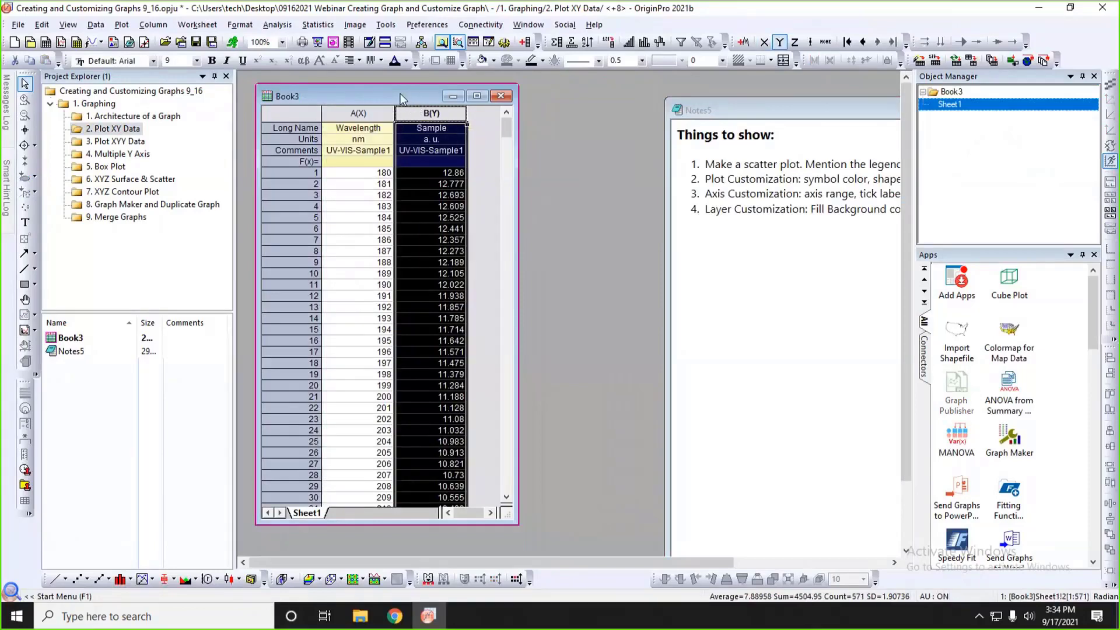
left_click_drag(400, 94, 392, 97)
left_click_drag(350, 177, 431, 311)
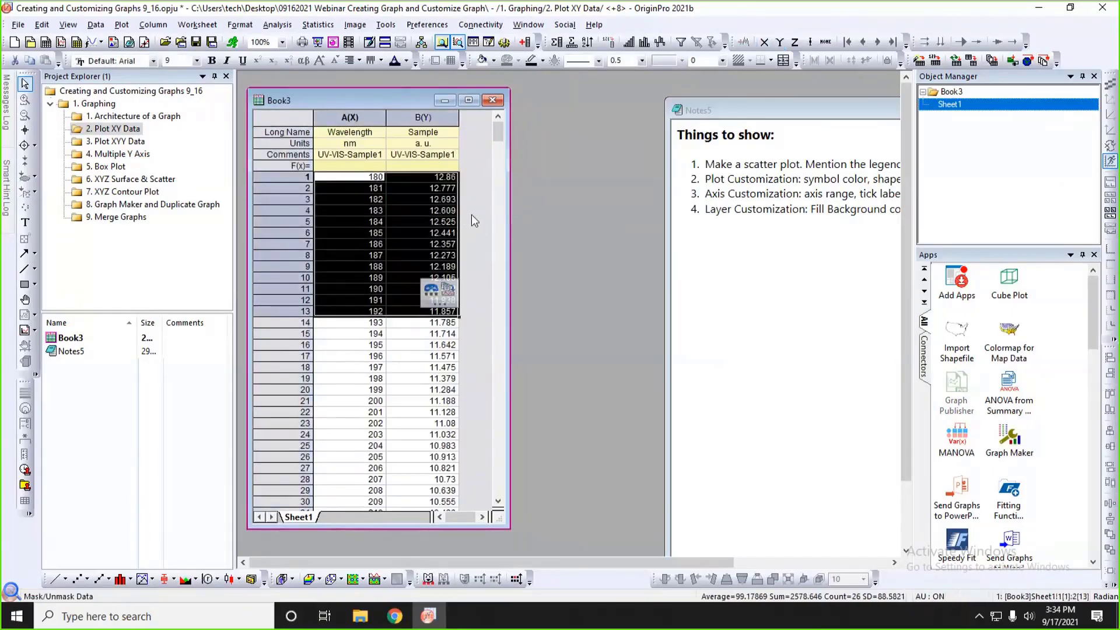
left_click(472, 214)
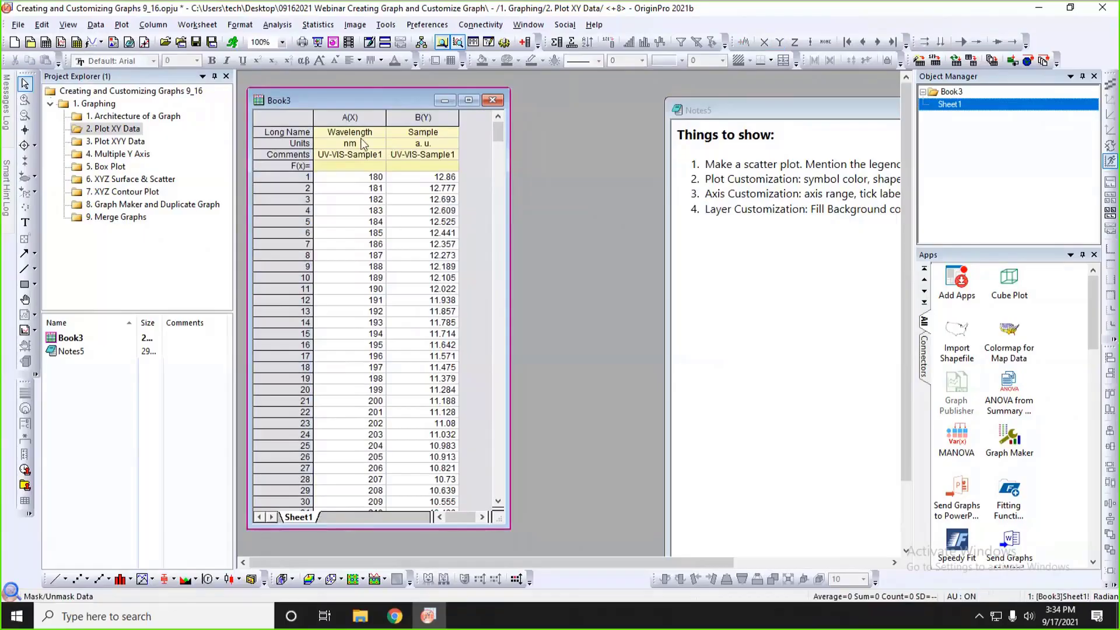
left_click_drag(351, 136, 411, 159)
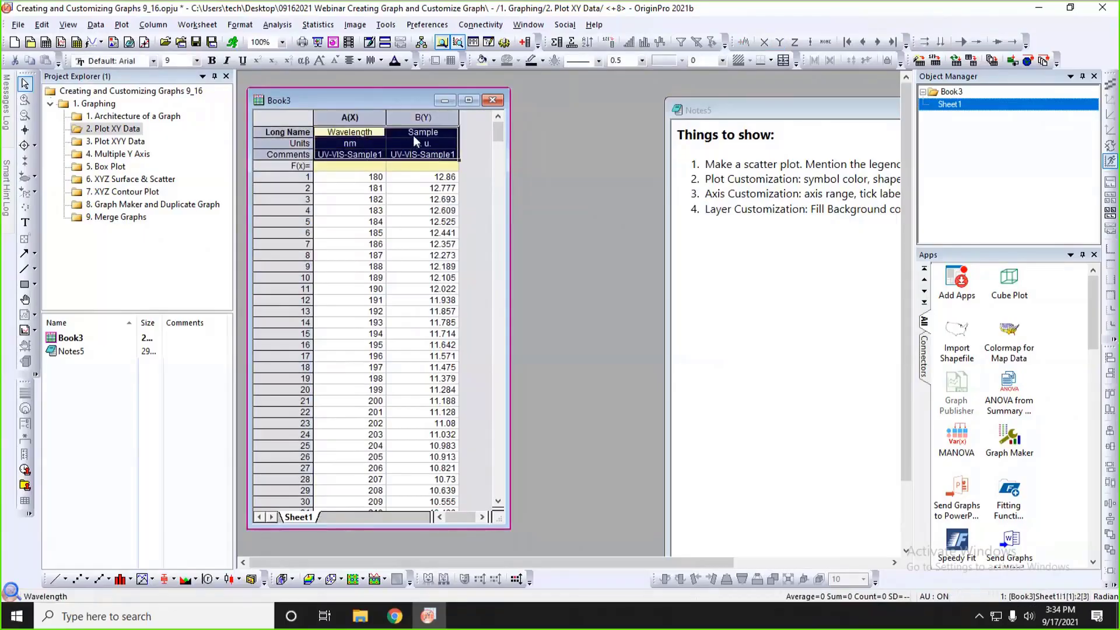
left_click(423, 177)
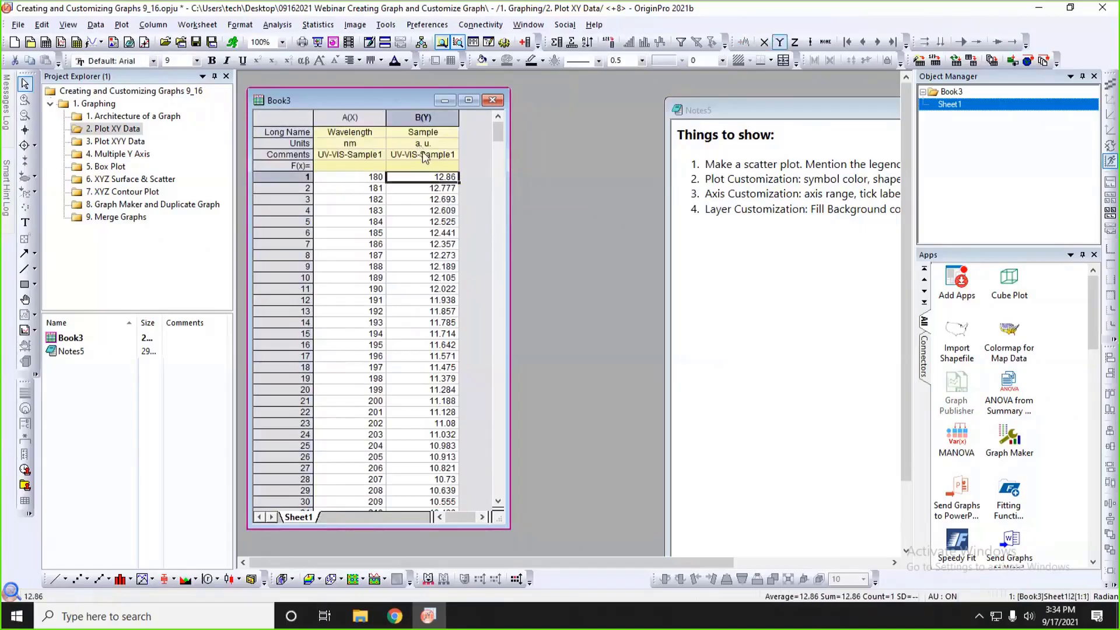
Create a scatter plot from the Sample column B(Y) of Book3.
left_click(422, 118)
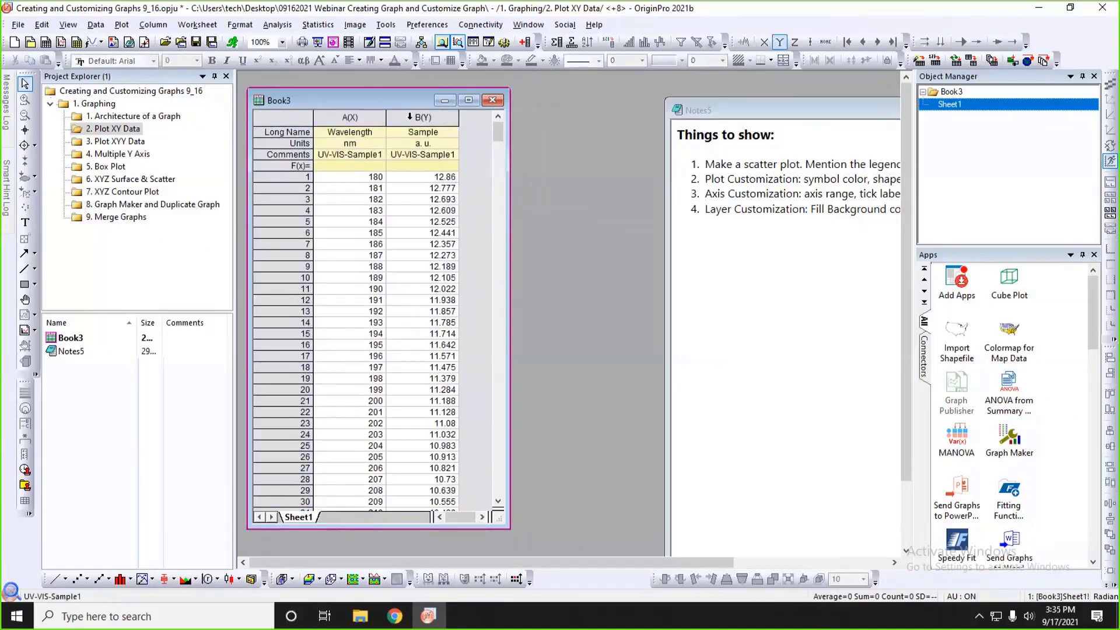
left_click(410, 117)
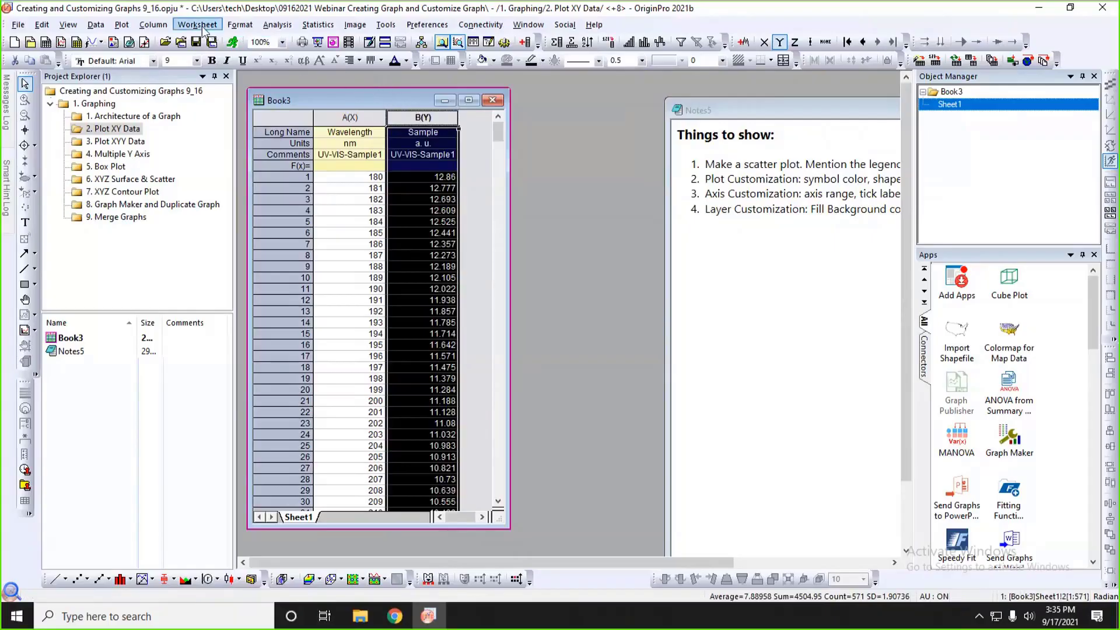
left_click(123, 25)
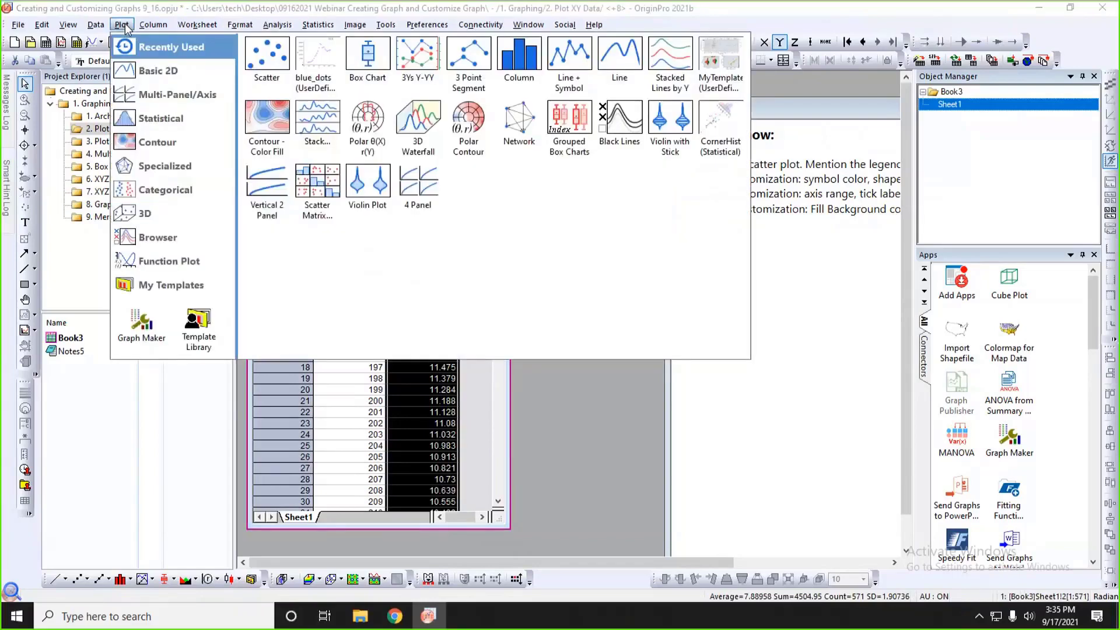
mouse_move(156, 74)
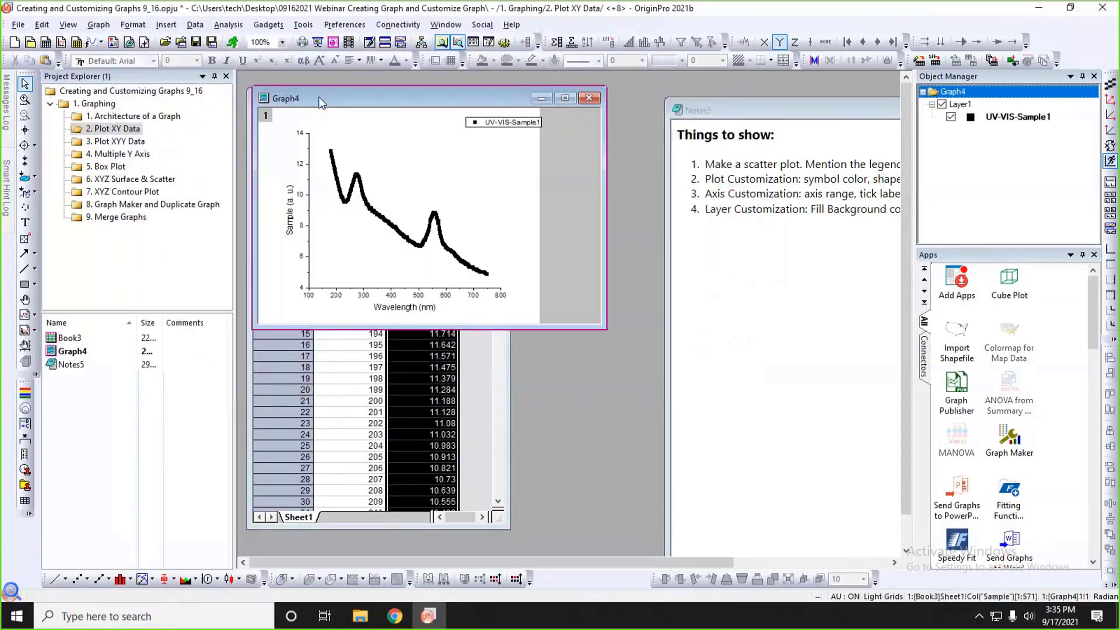
Enlarge the Graph4 window and move it over the Book3 worksheet, leaving room beside it.
left_click_drag(318, 96, 566, 96)
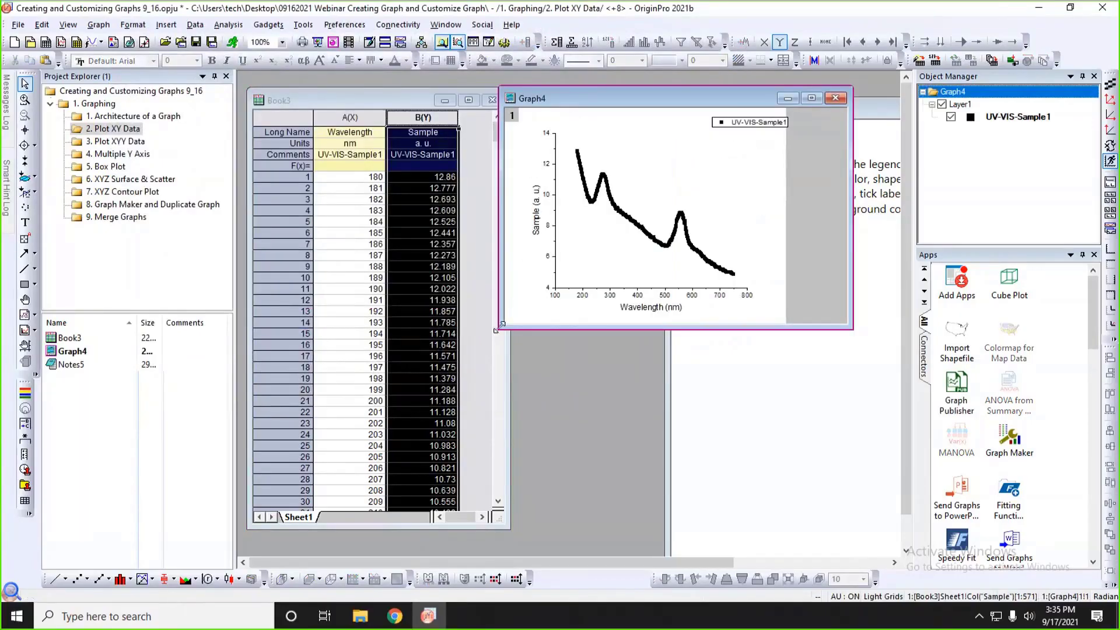
left_click_drag(496, 330, 495, 371)
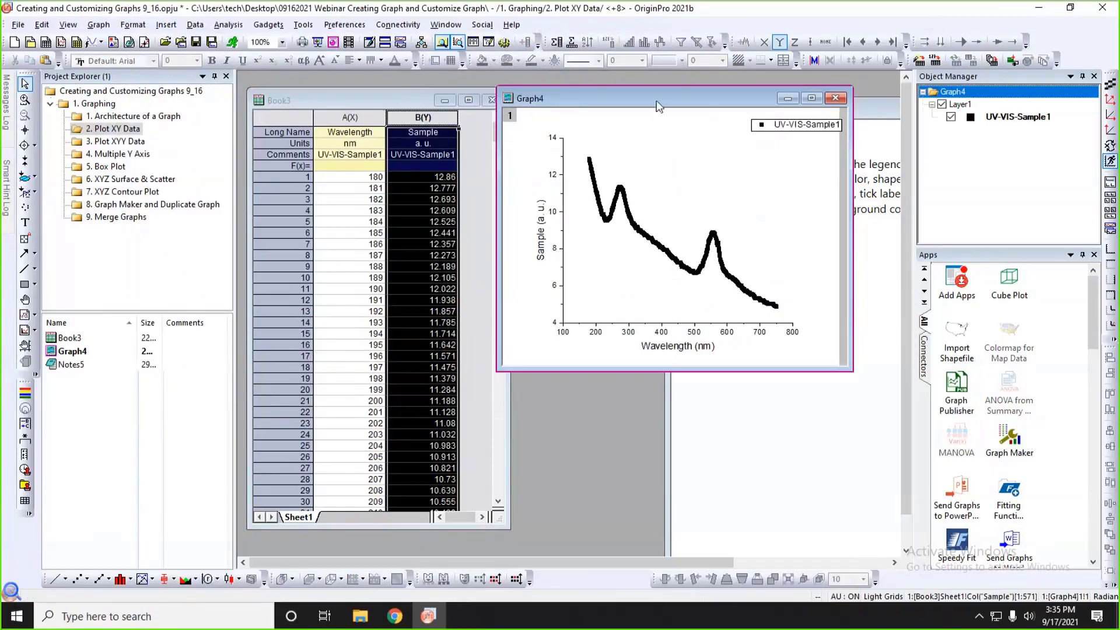
left_click_drag(658, 105, 409, 78)
Duplicate Graph4, place the copy beside the original, and make the original graph active again.
left_click(384, 41)
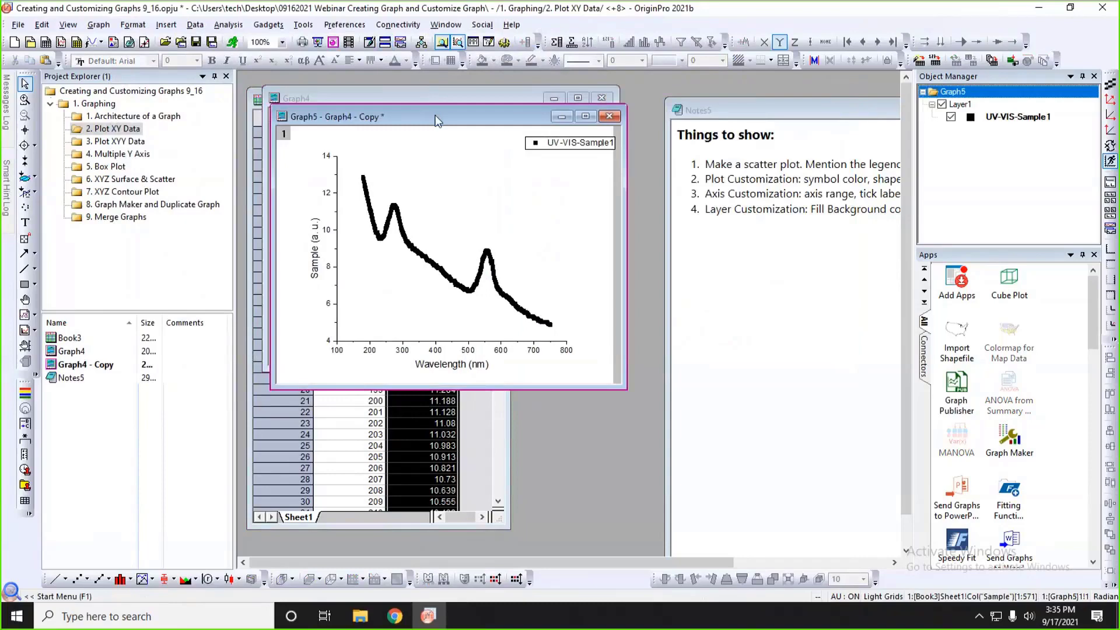
left_click_drag(438, 120, 802, 104)
left_click(467, 165)
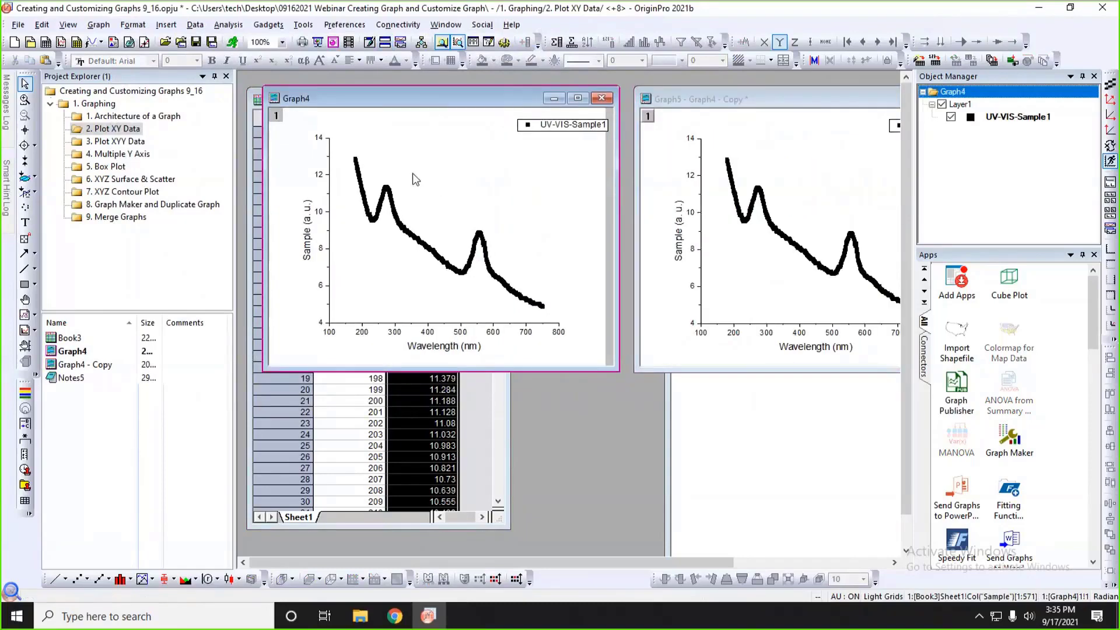
Set the scatter symbol of the UV-VIS-Sample1 plot in Graph4 to a solid circle of size 3.
mouse_move(390, 192)
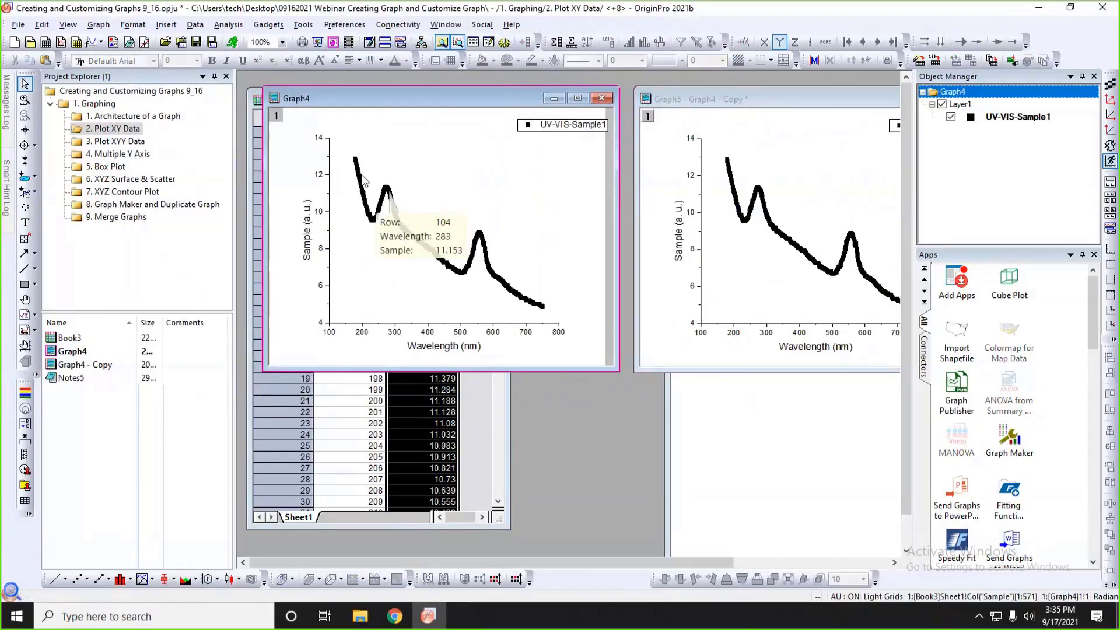
mouse_move(360, 170)
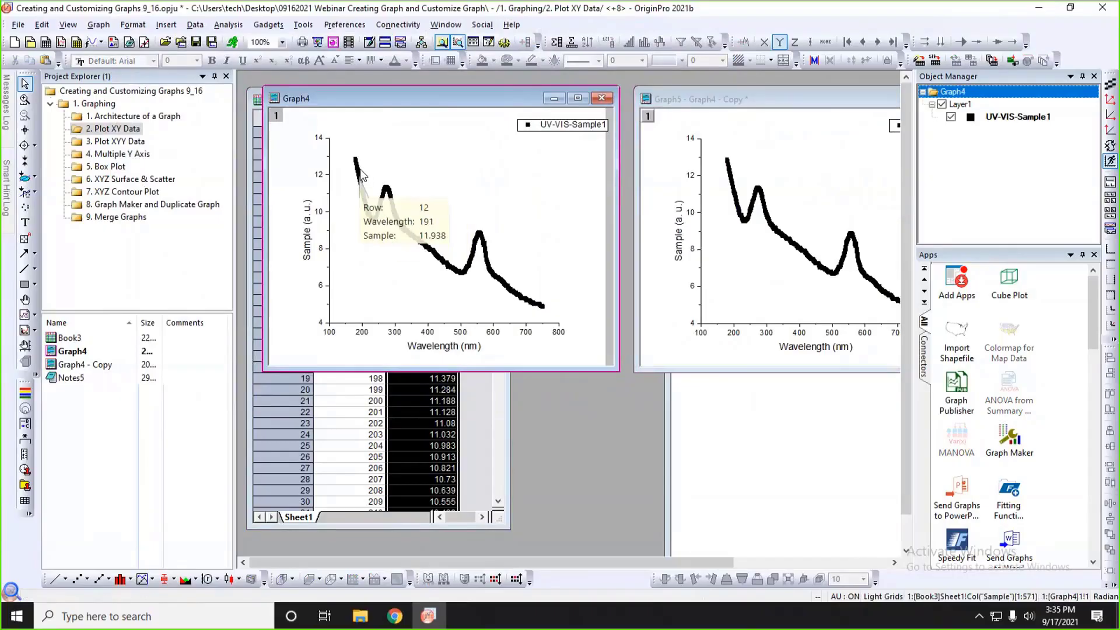
left_click(357, 169)
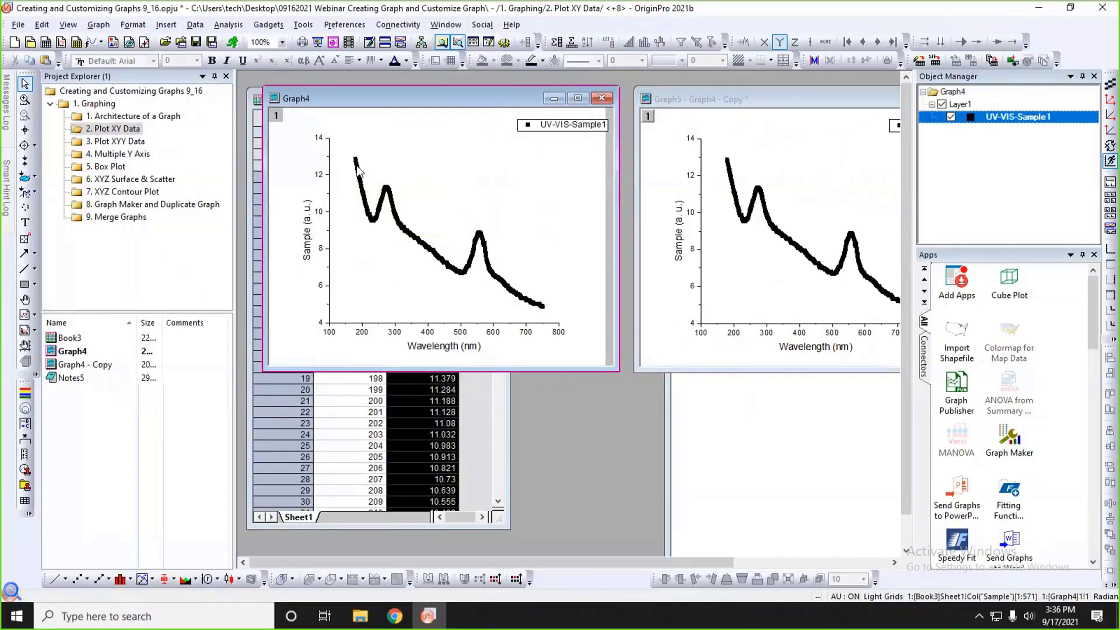
double_click(358, 169)
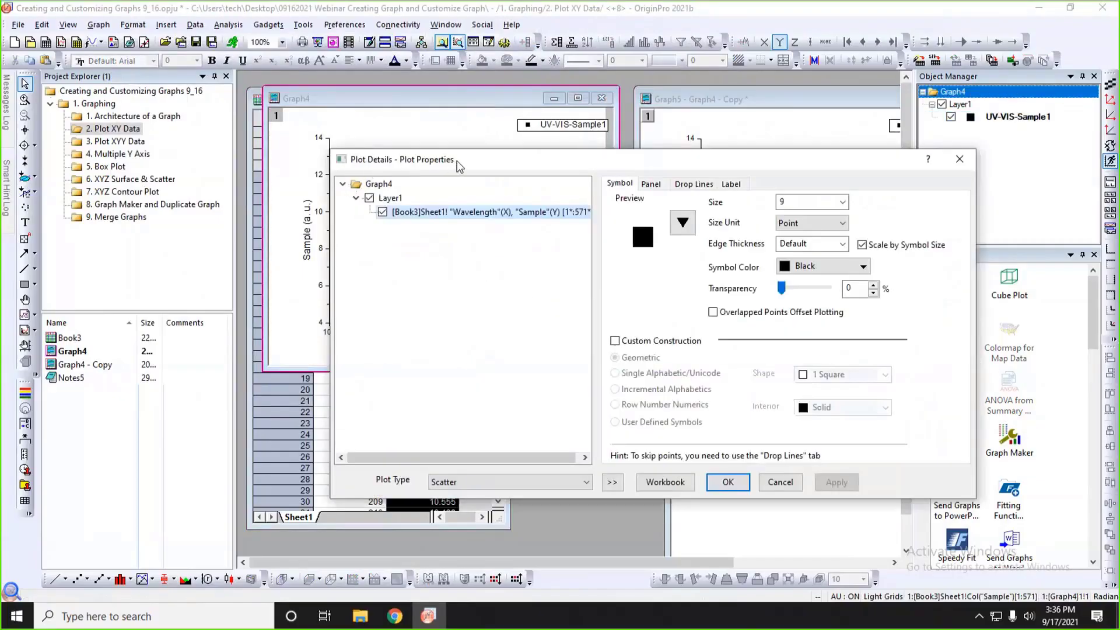
left_click_drag(457, 165, 587, 95)
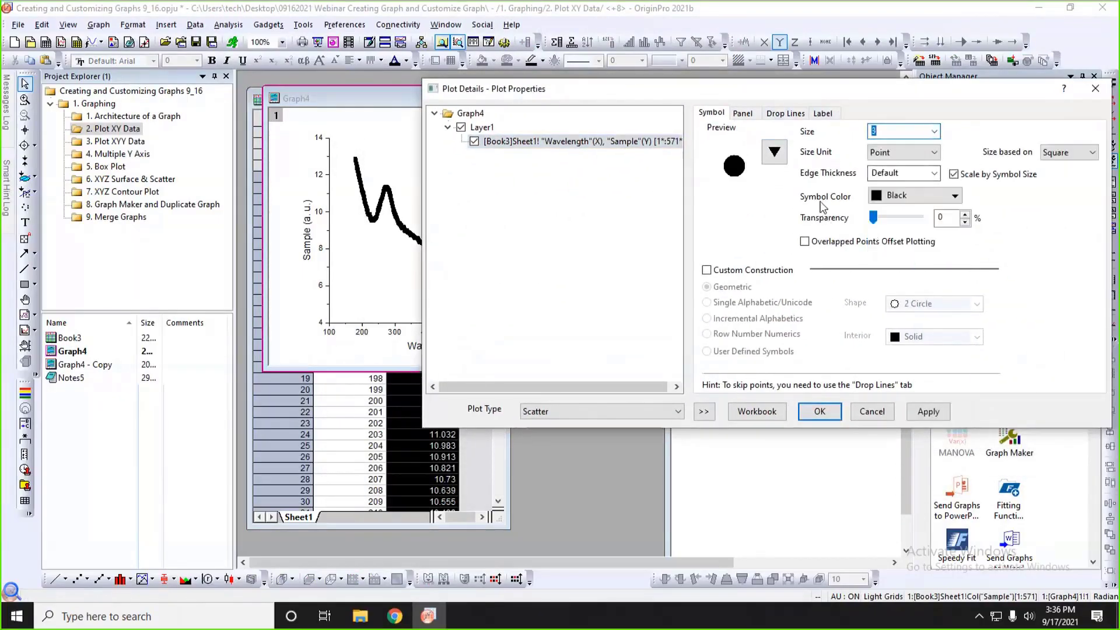
Set the symbol color of the Graph4 plot to Red, apply it, and uncover the graph to view it.
left_click(894, 196)
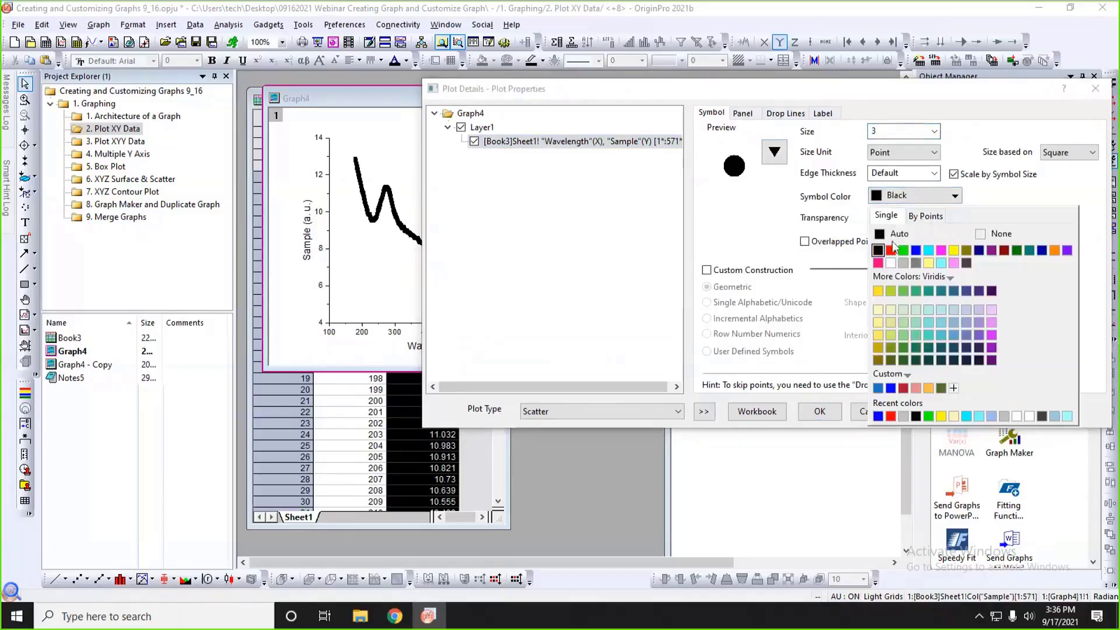
left_click(892, 269)
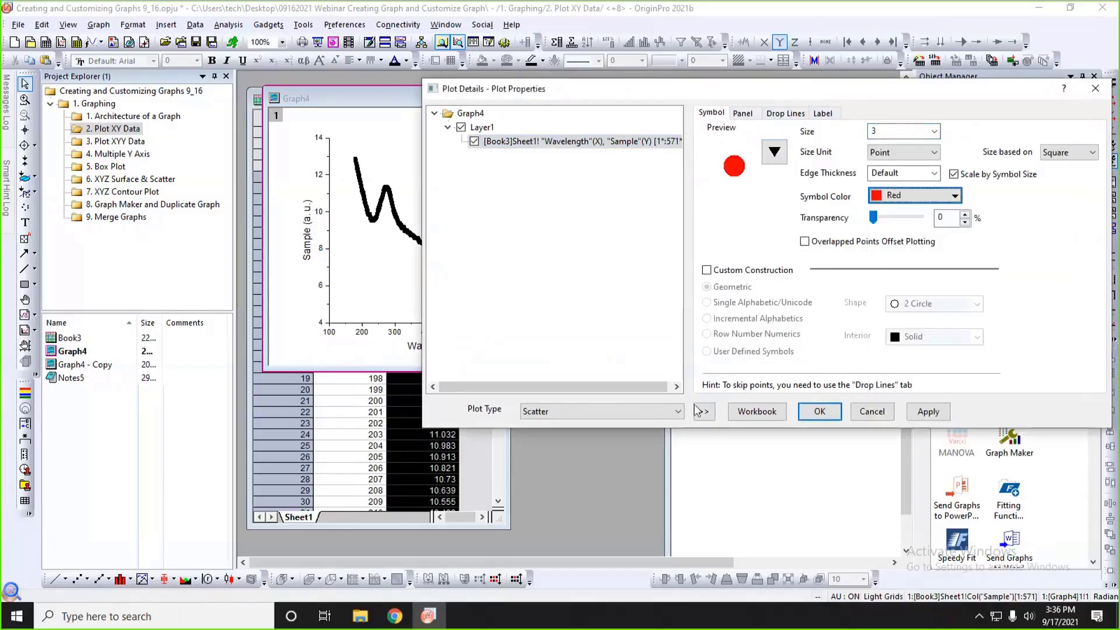
left_click_drag(732, 97, 735, 104)
left_click(929, 418)
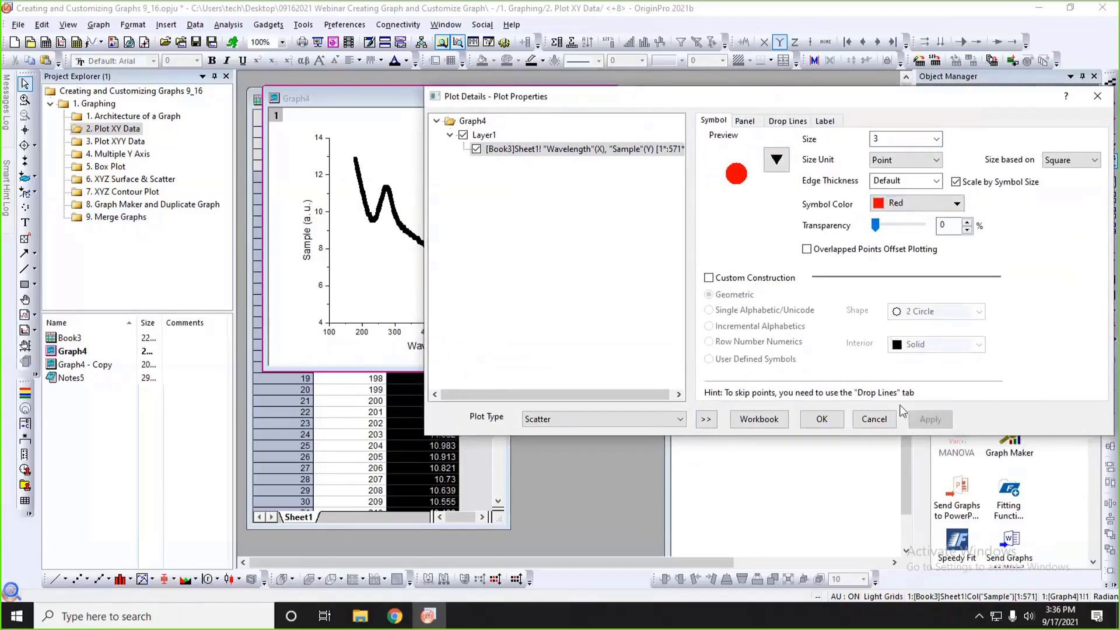
left_click_drag(602, 104, 796, 105)
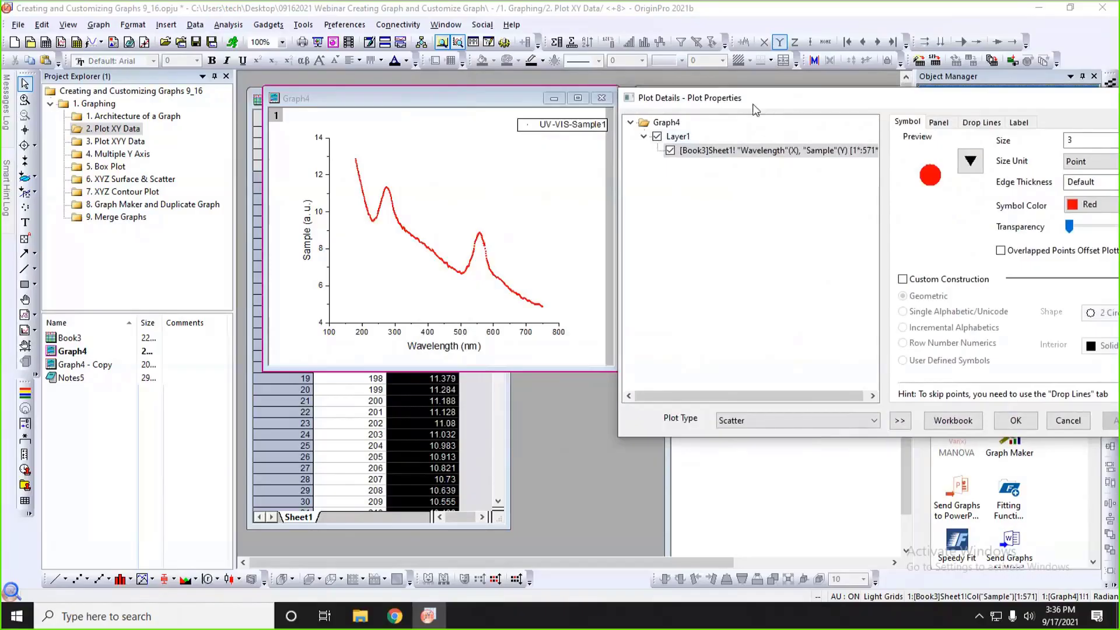
left_click_drag(756, 110, 690, 117)
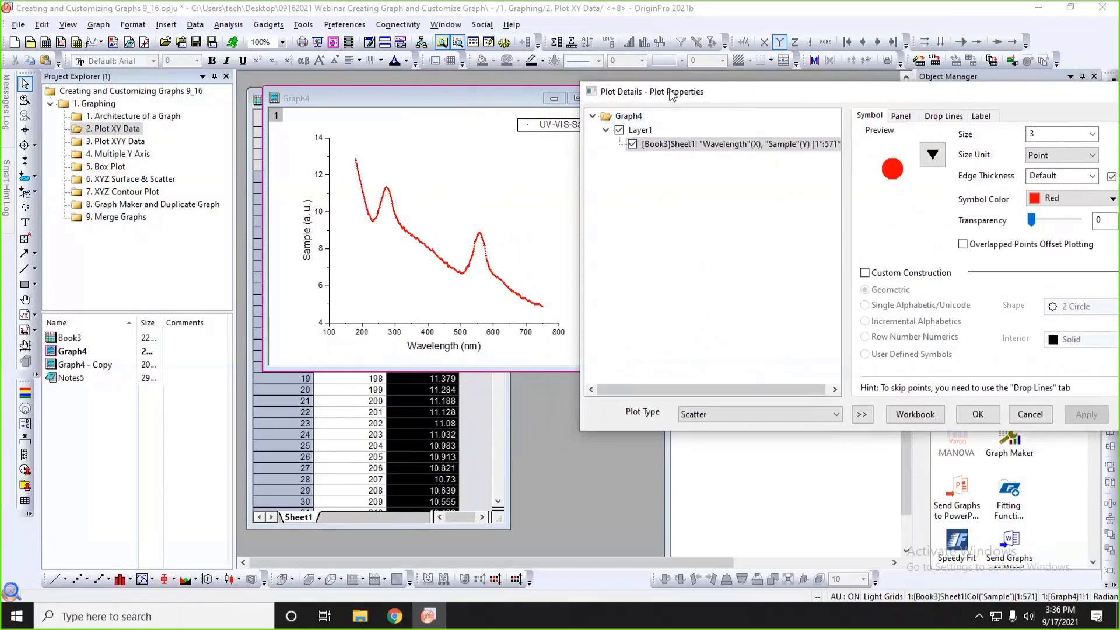
Fill the background of Graph4's Layer1 with LT Gray and apply it.
left_click_drag(652, 95, 470, 103)
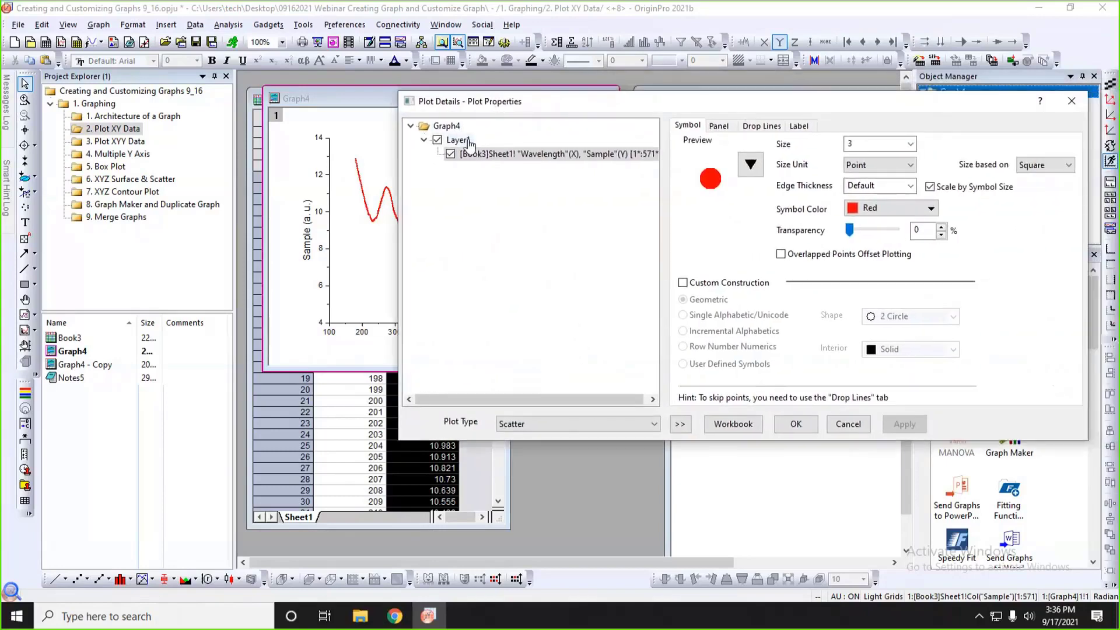
left_click(457, 140)
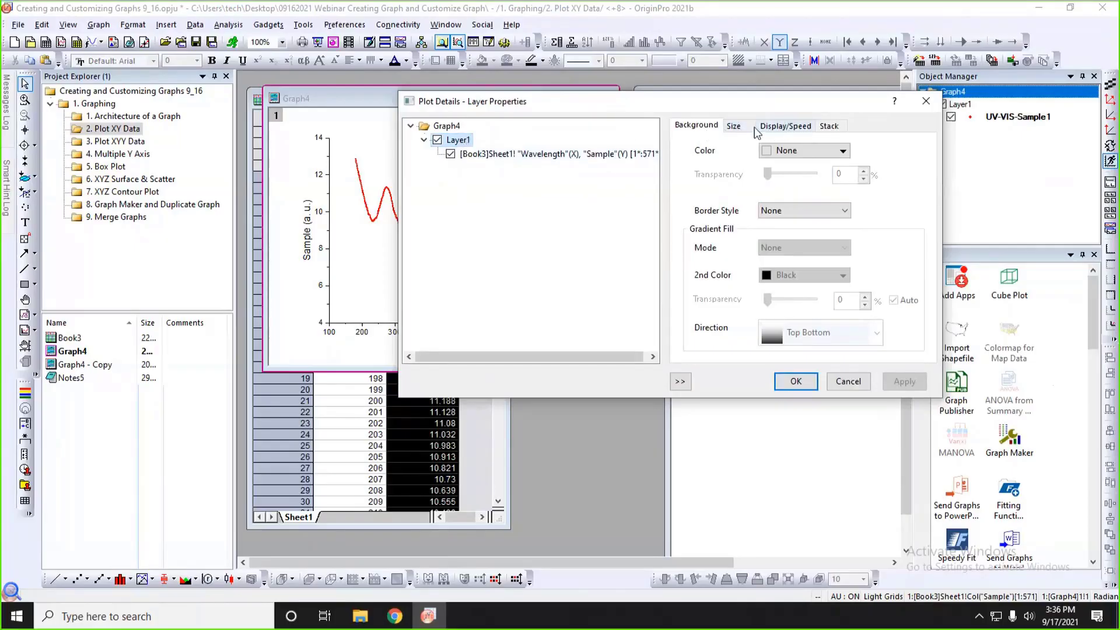
left_click(773, 151)
left_click(784, 251)
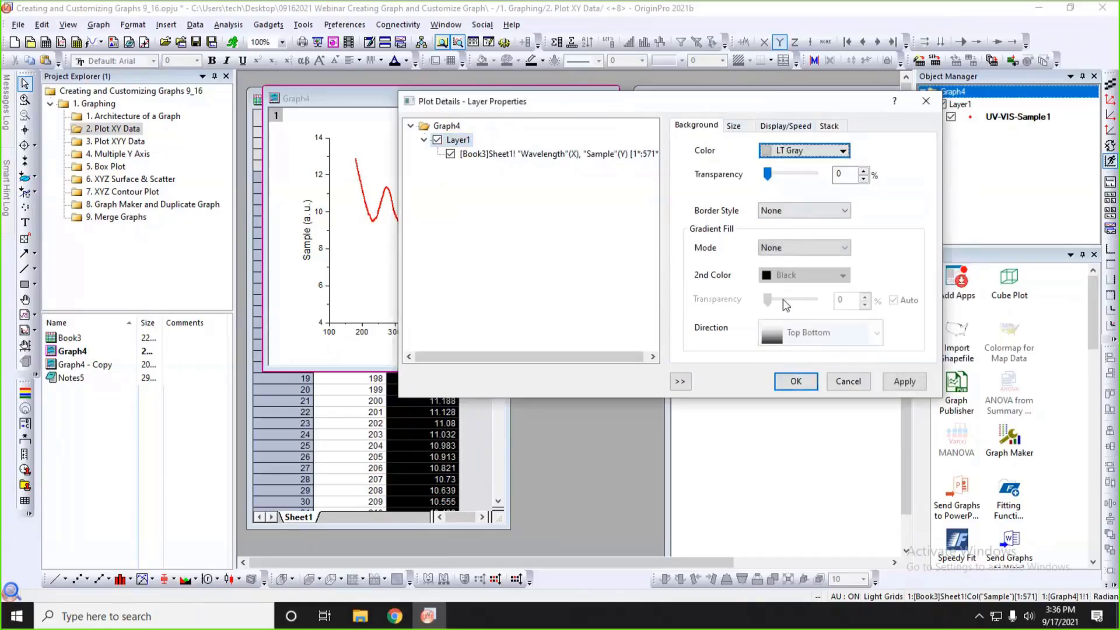
left_click(904, 381)
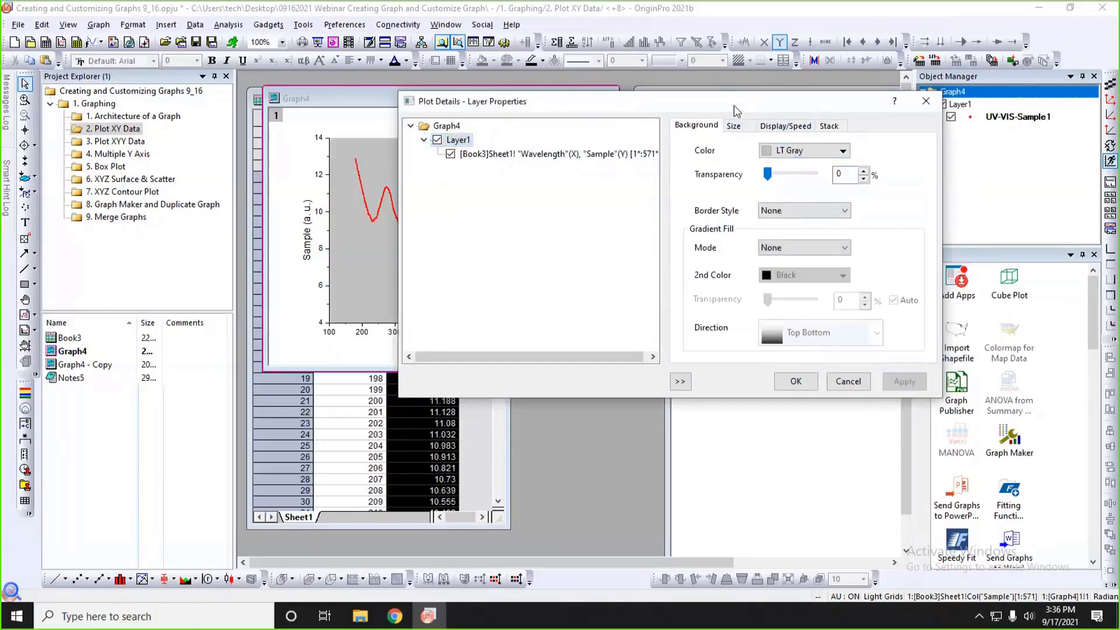
left_click_drag(734, 105, 878, 107)
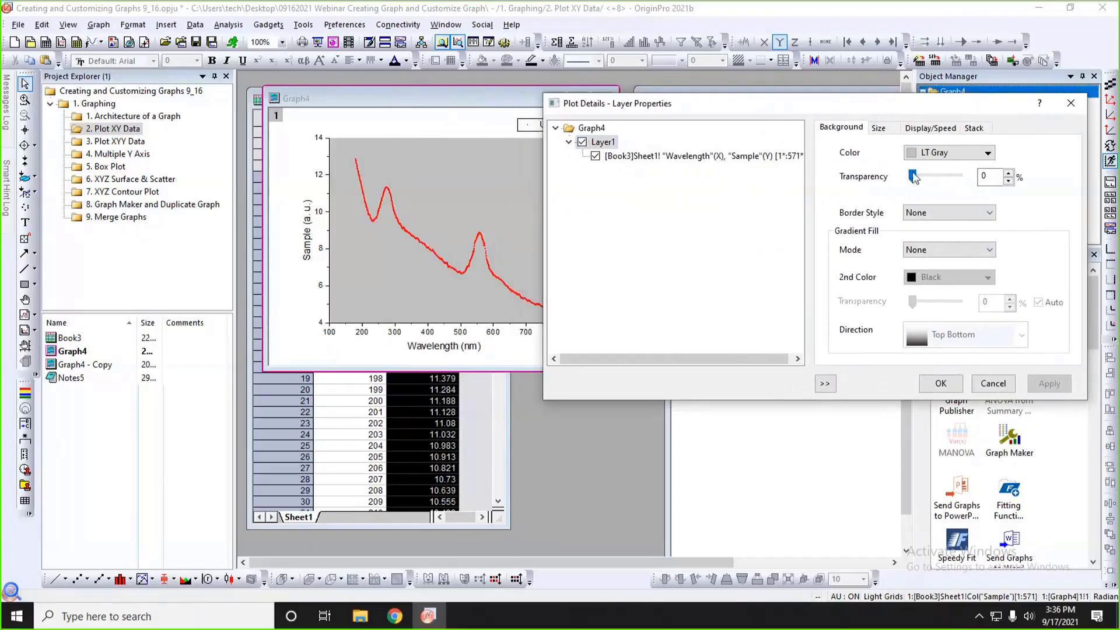
Set the Layer1 background transparency to 58% and accept the layer properties.
left_click_drag(913, 177, 940, 178)
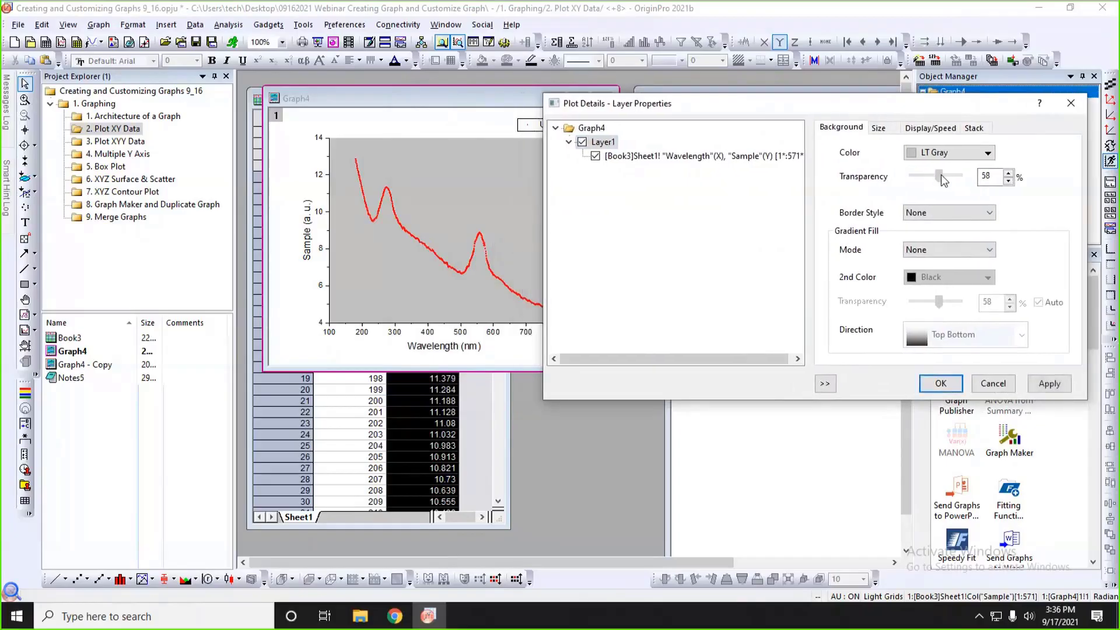
left_click(1056, 384)
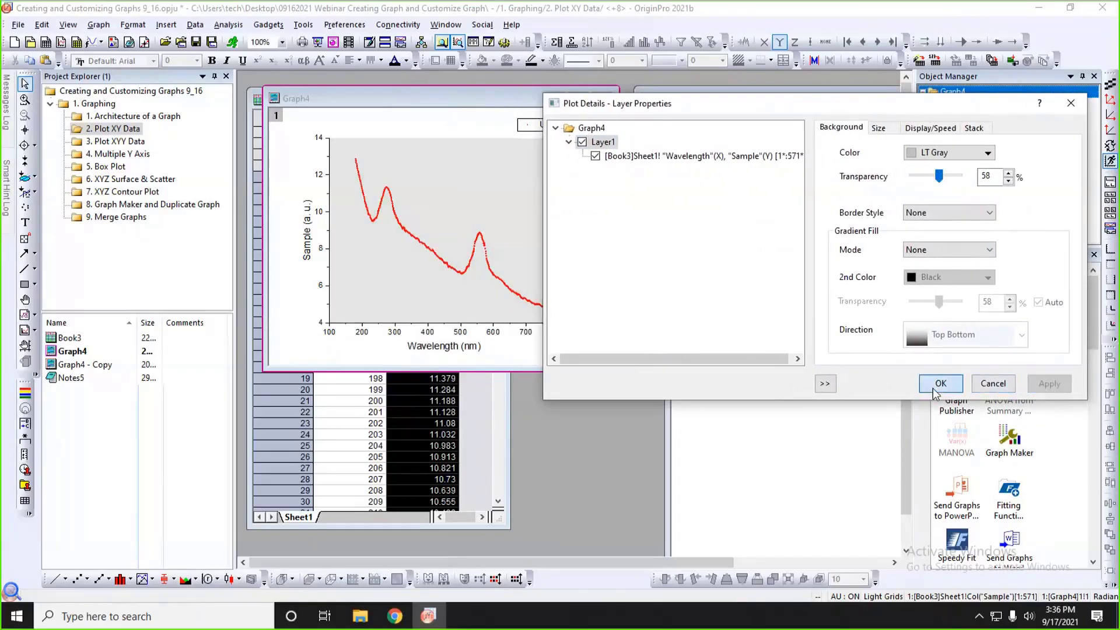
left_click(936, 385)
Set the major and minor tick style of Graph4's bottom X axis to In and apply it.
double_click(473, 323)
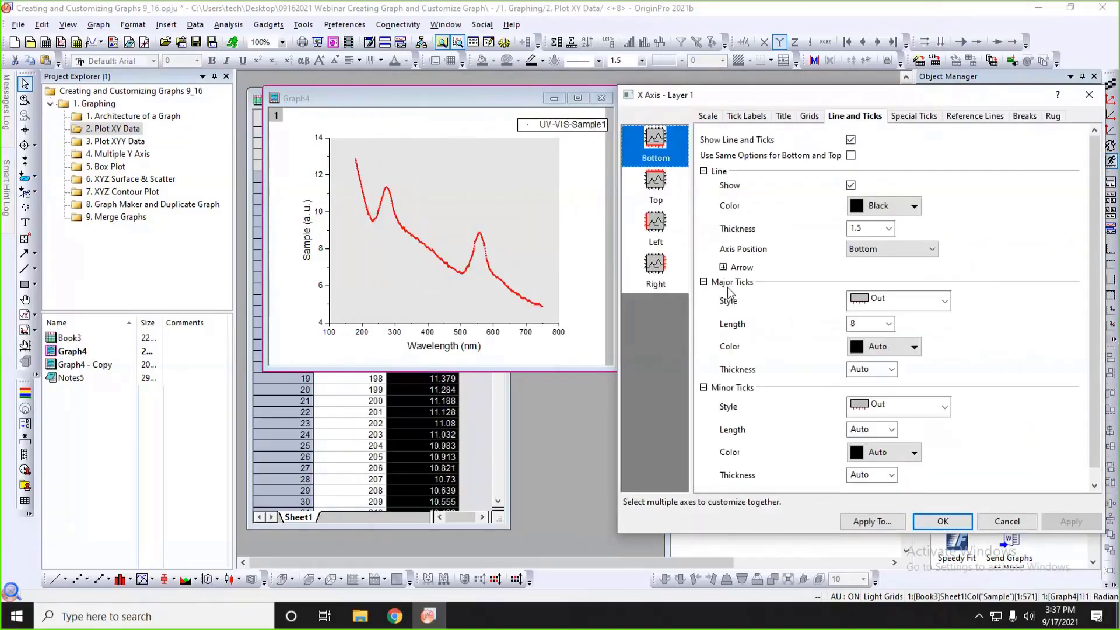
left_click(926, 301)
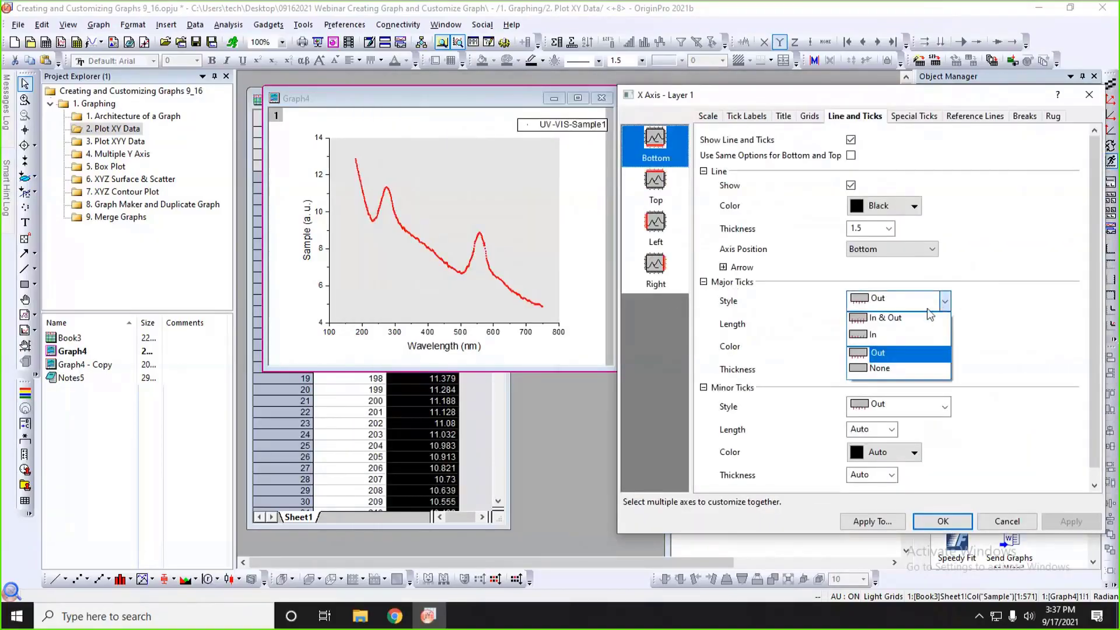
left_click(908, 331)
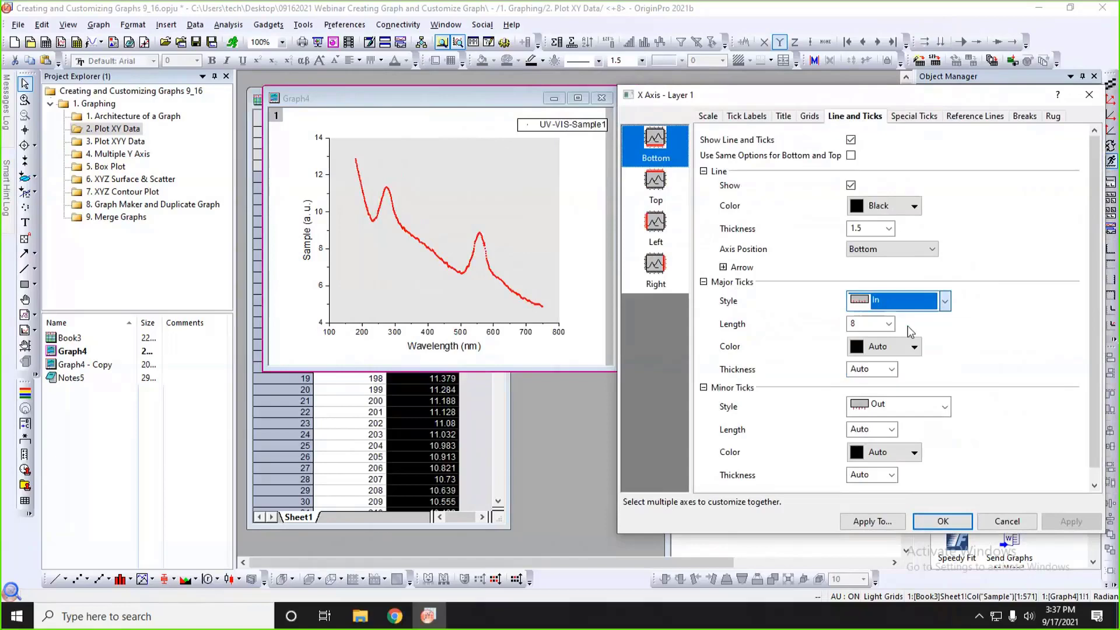
left_click(944, 407)
left_click(895, 441)
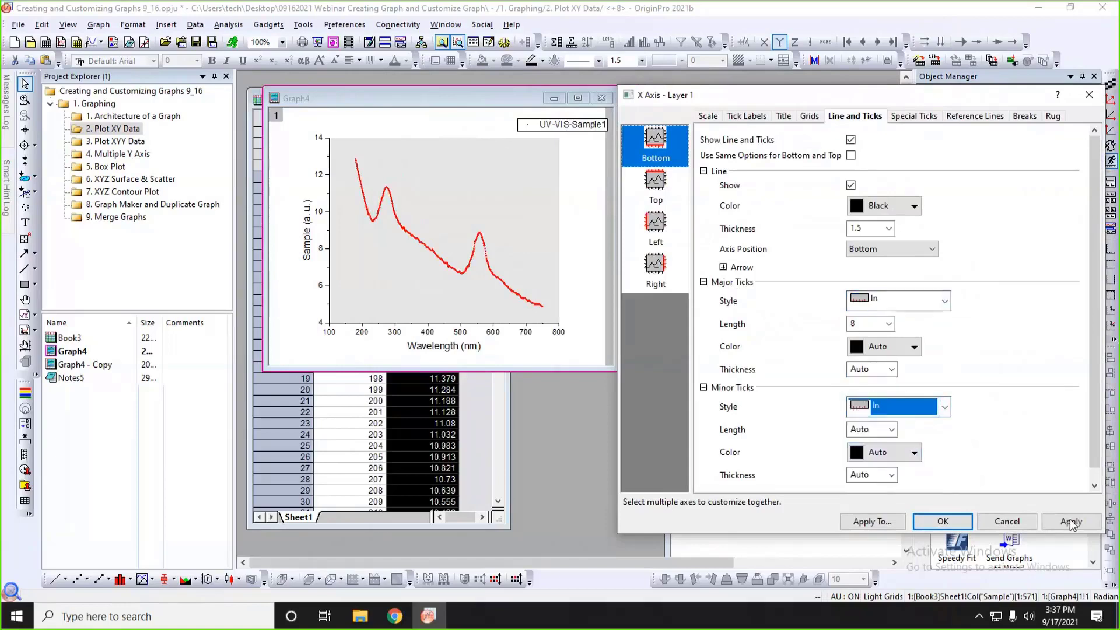
left_click(1070, 522)
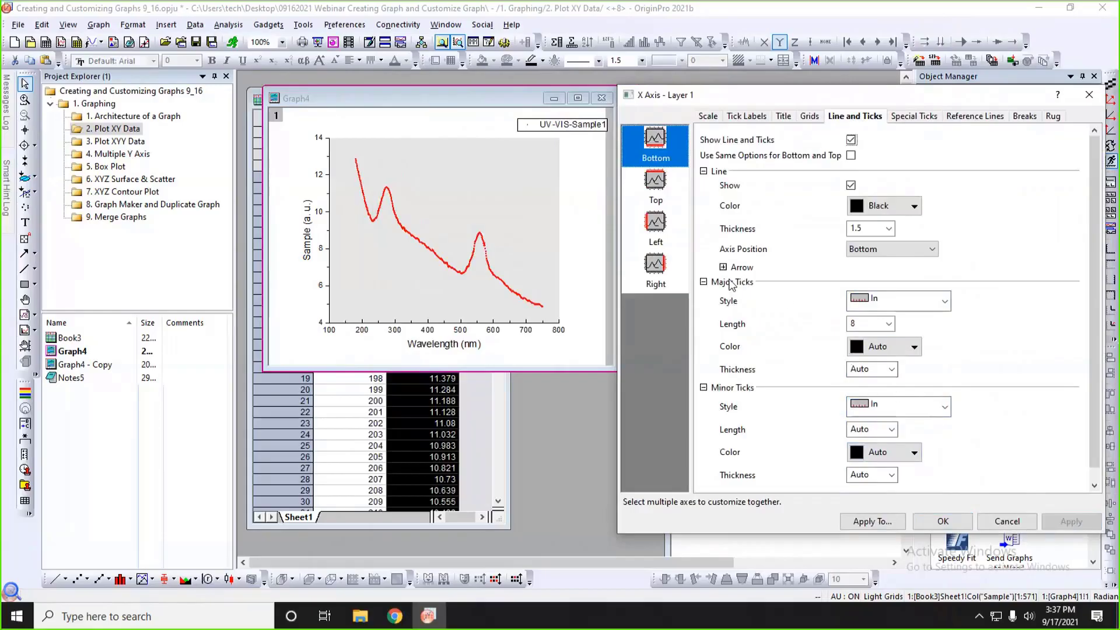
Turn on the line and ticks for the bottom, top, left and right axes of Graph4 together and apply it.
left_click(655, 224)
left_click(656, 149)
left_click(657, 274, "shift")
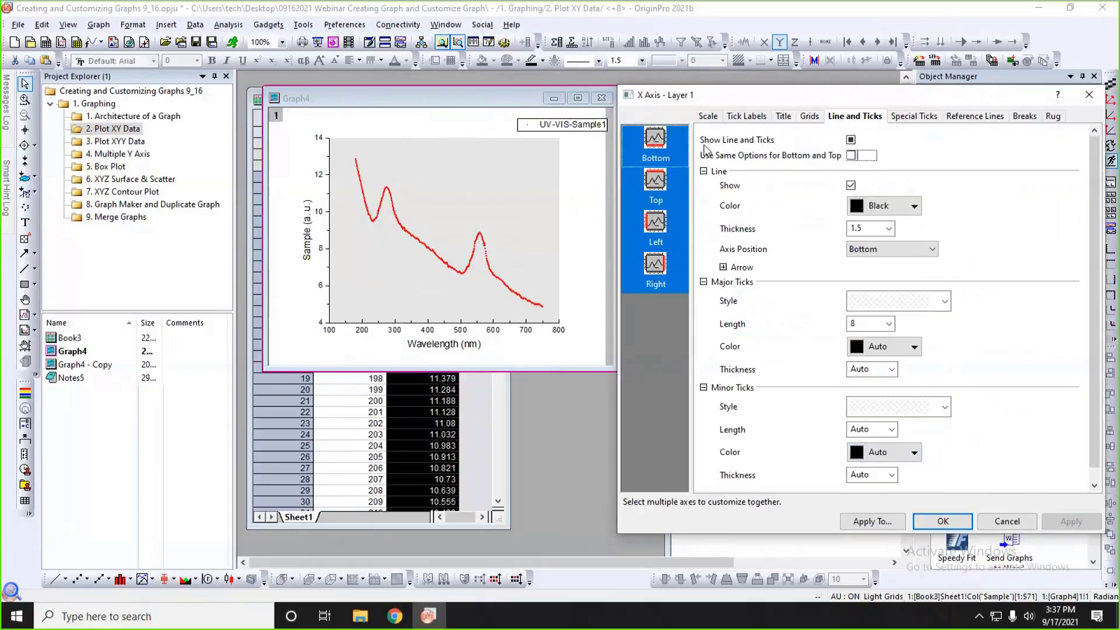
left_click(851, 140)
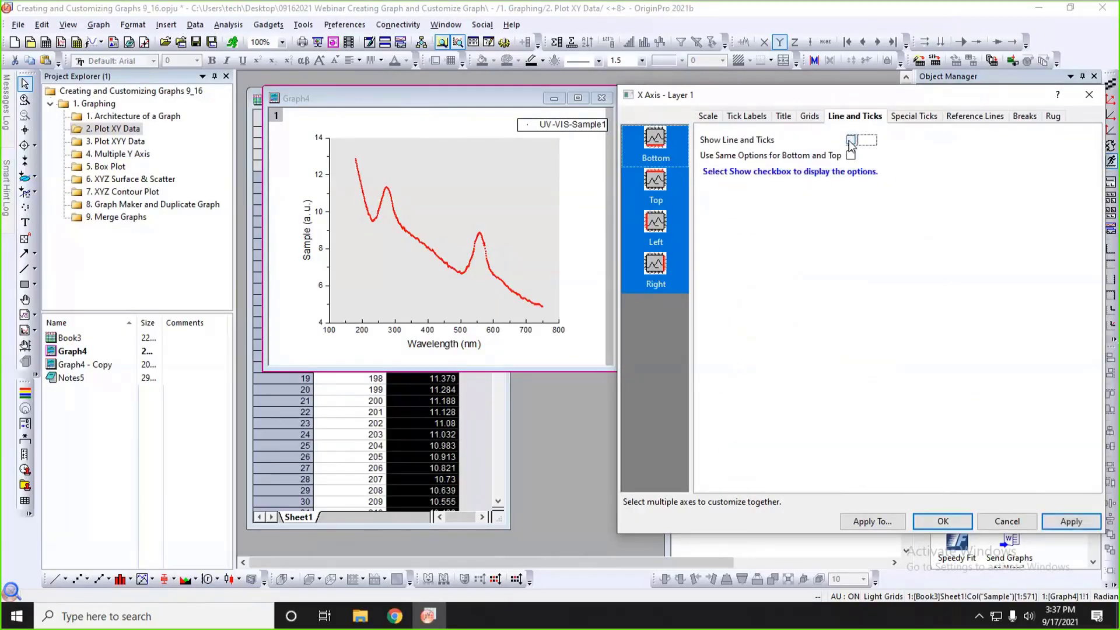
left_click(851, 140)
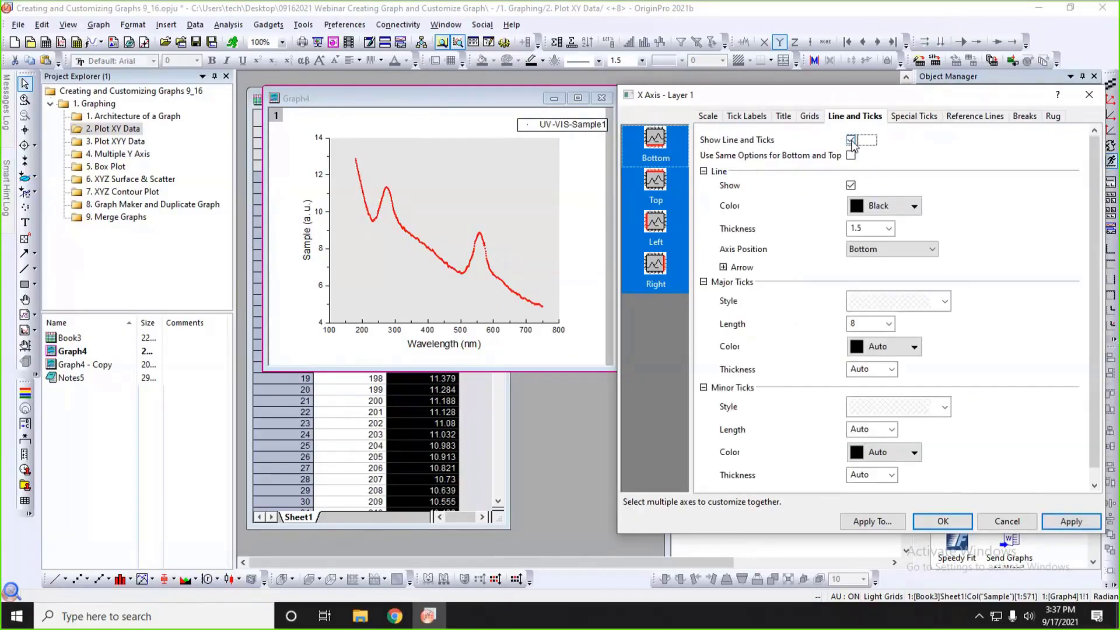
left_click(1062, 520)
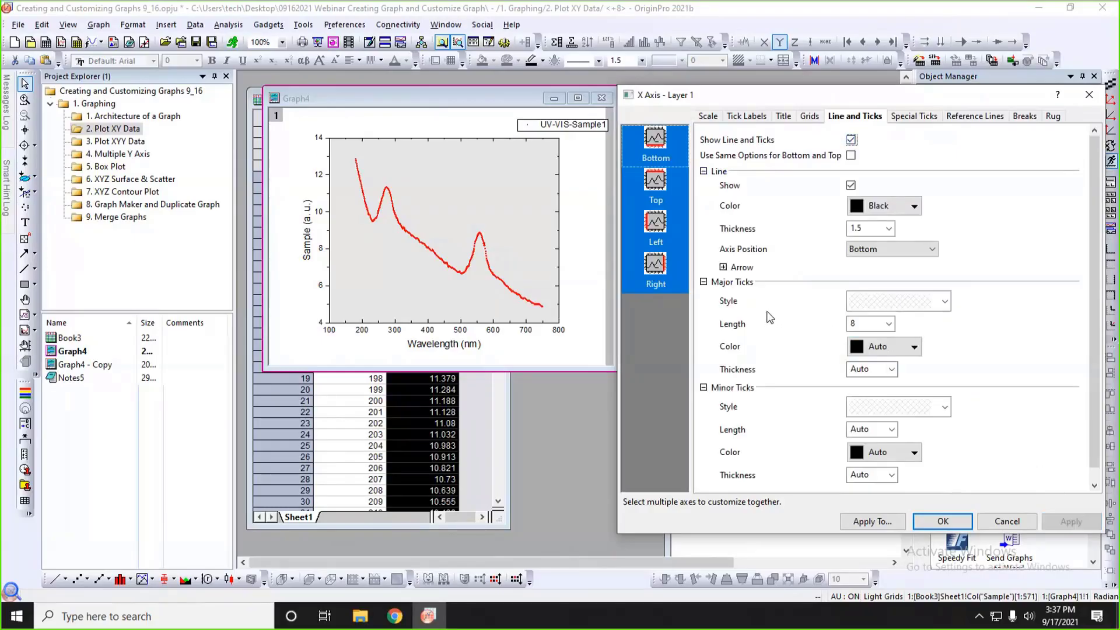
Set the major and minor tick style to In for all four selected axes of Graph4 and apply it.
left_click(878, 301)
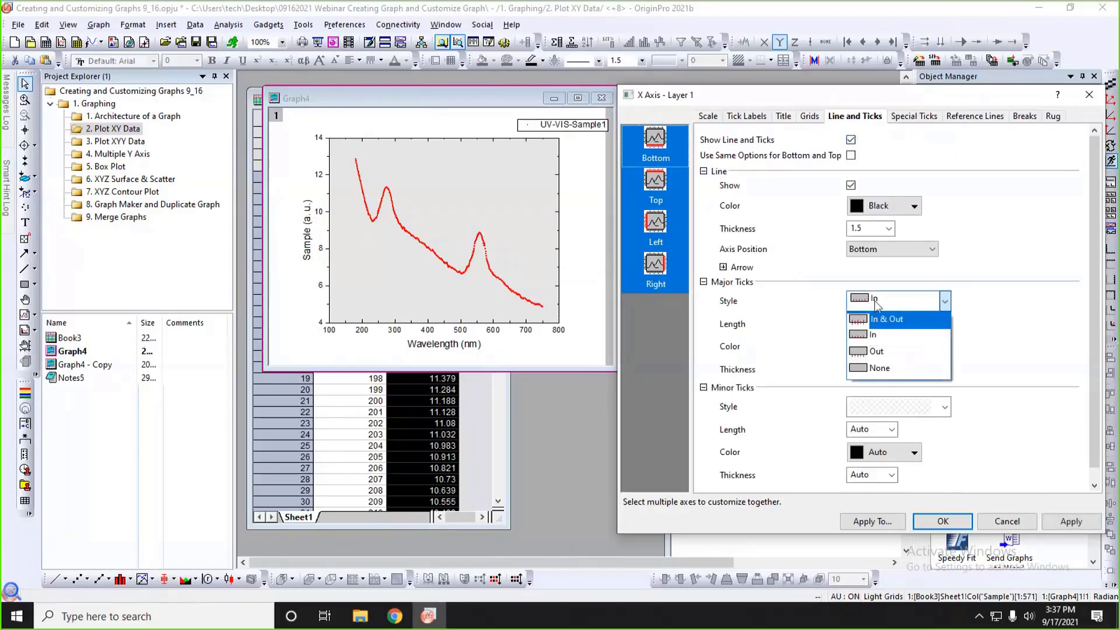
left_click(878, 334)
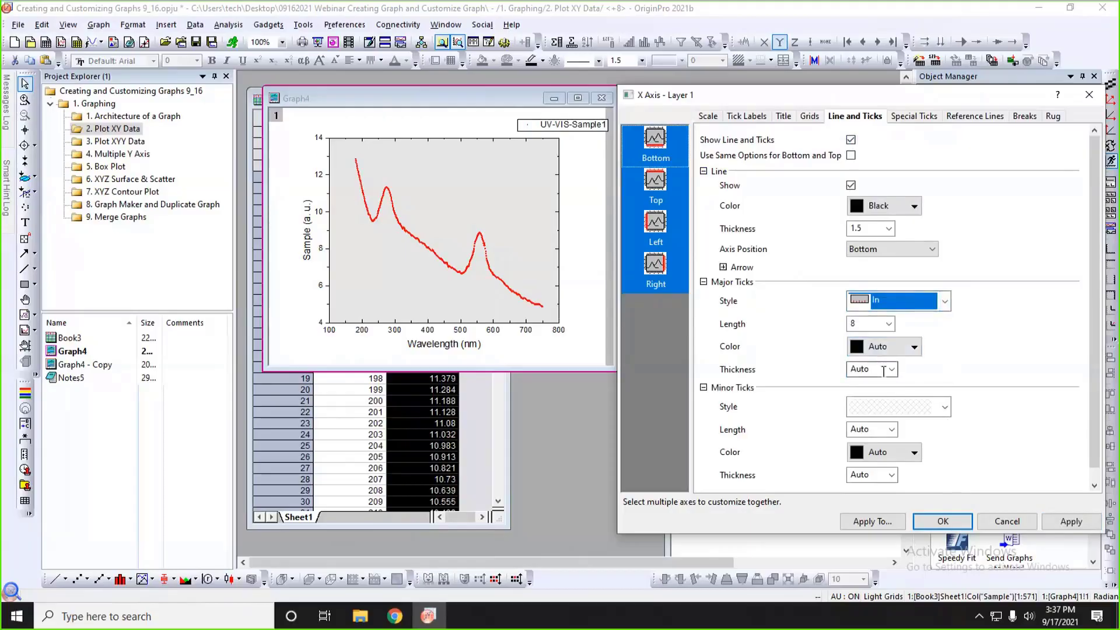
left_click(919, 406)
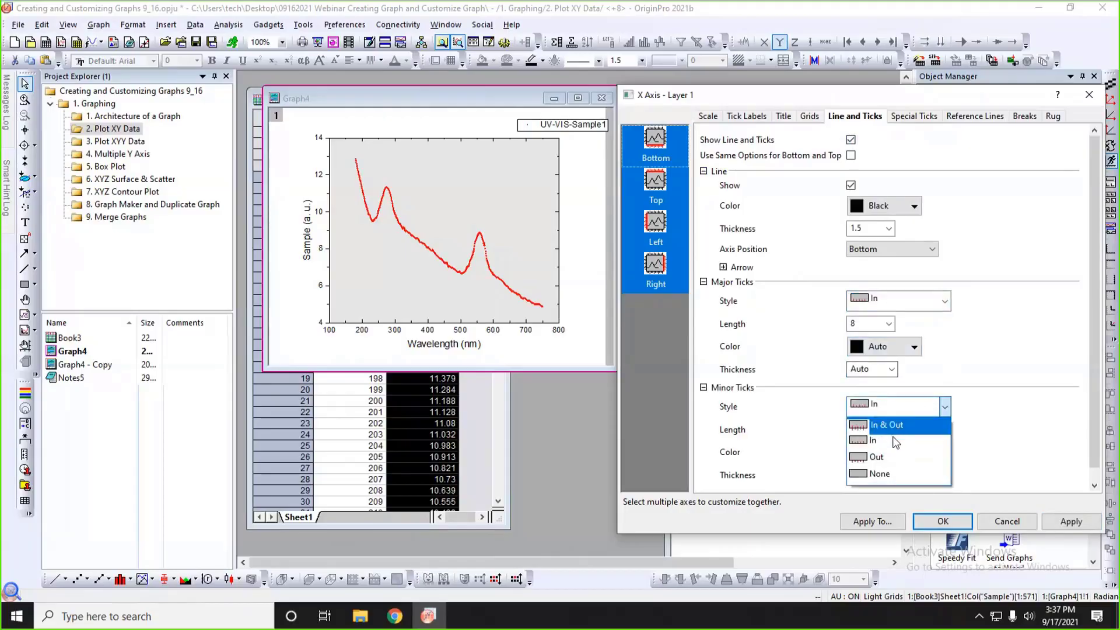
left_click(895, 441)
left_click(1070, 521)
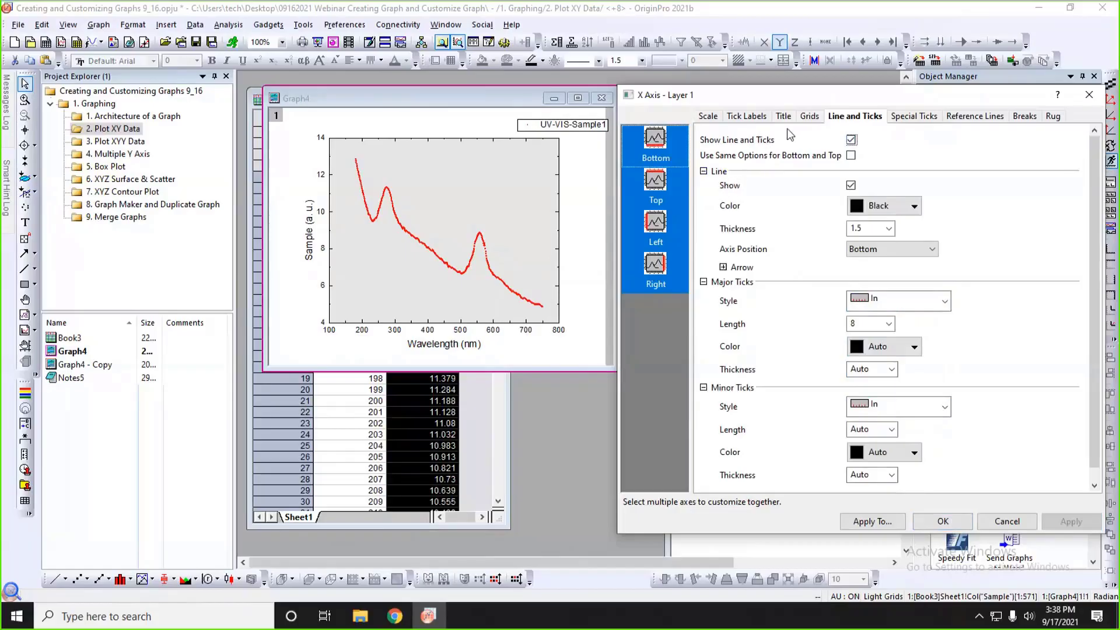
Show major and minor grid lines in both vertical and horizontal directions on Graph4 and accept the axis settings.
left_click(810, 116)
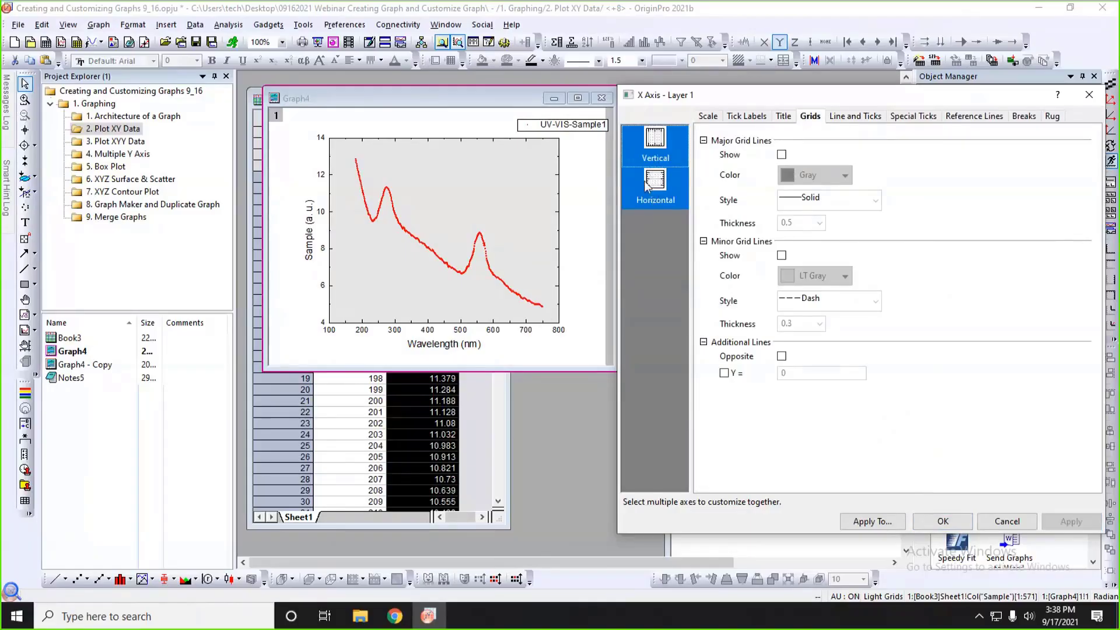
left_click(782, 155)
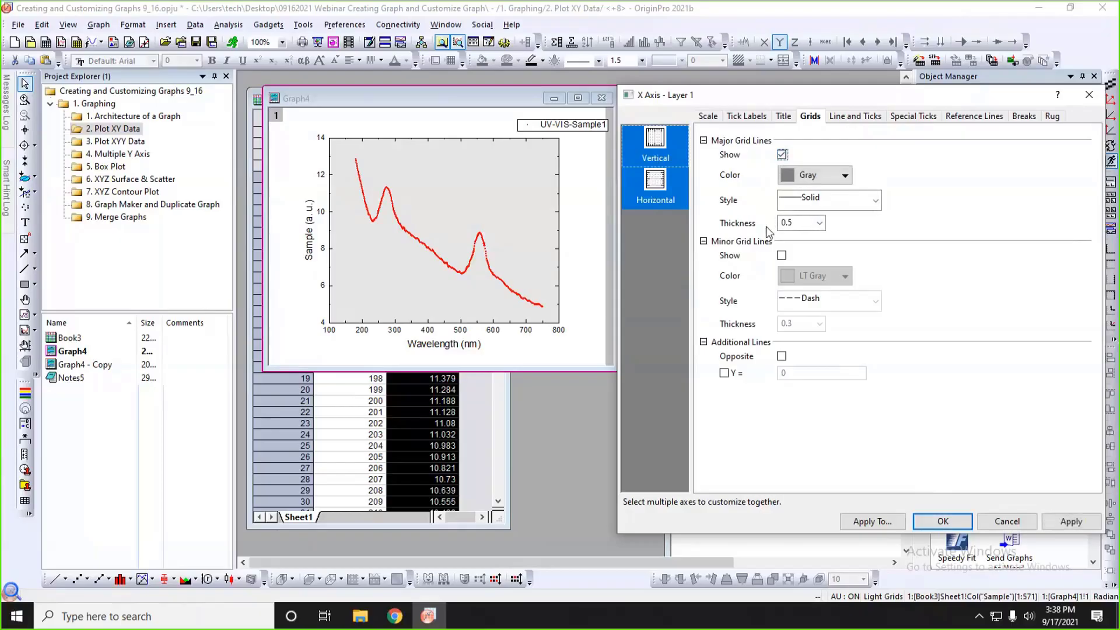
left_click(781, 256)
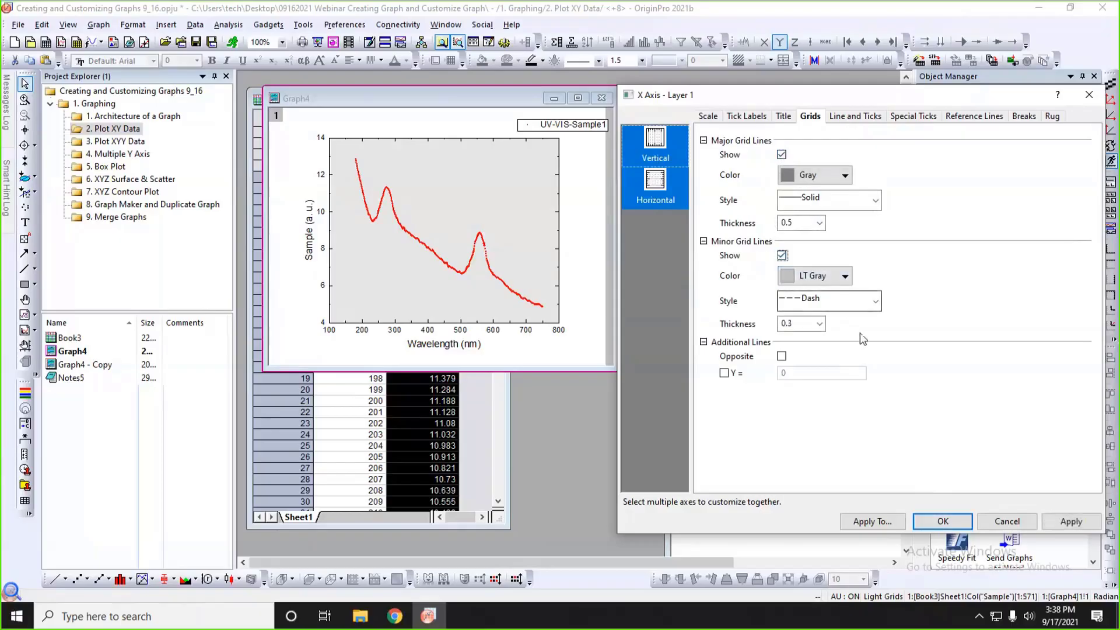
left_click(1064, 522)
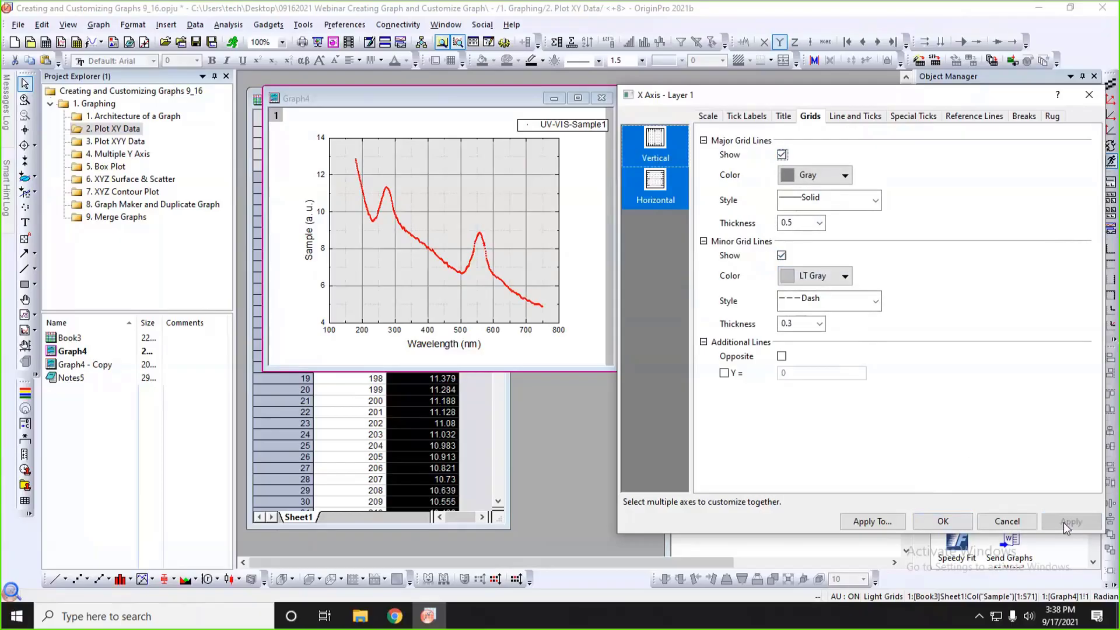
left_click(954, 525)
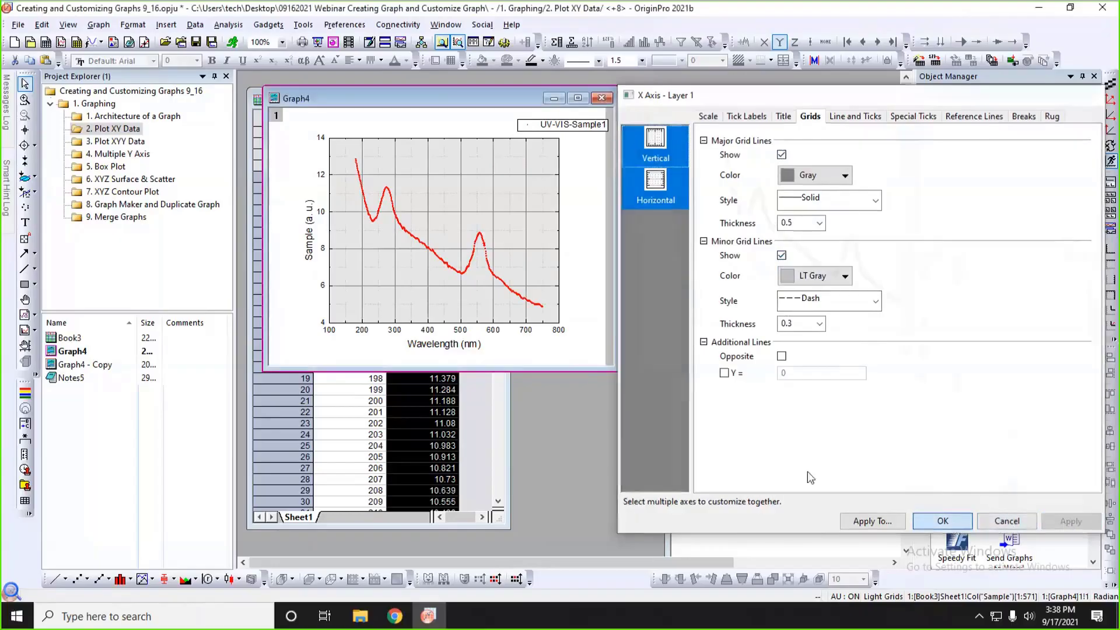
Move Graph4's UV-VIS-Sample1 legend inside the plot area near its upper-right corner and deselect it.
left_click_drag(598, 124, 538, 150)
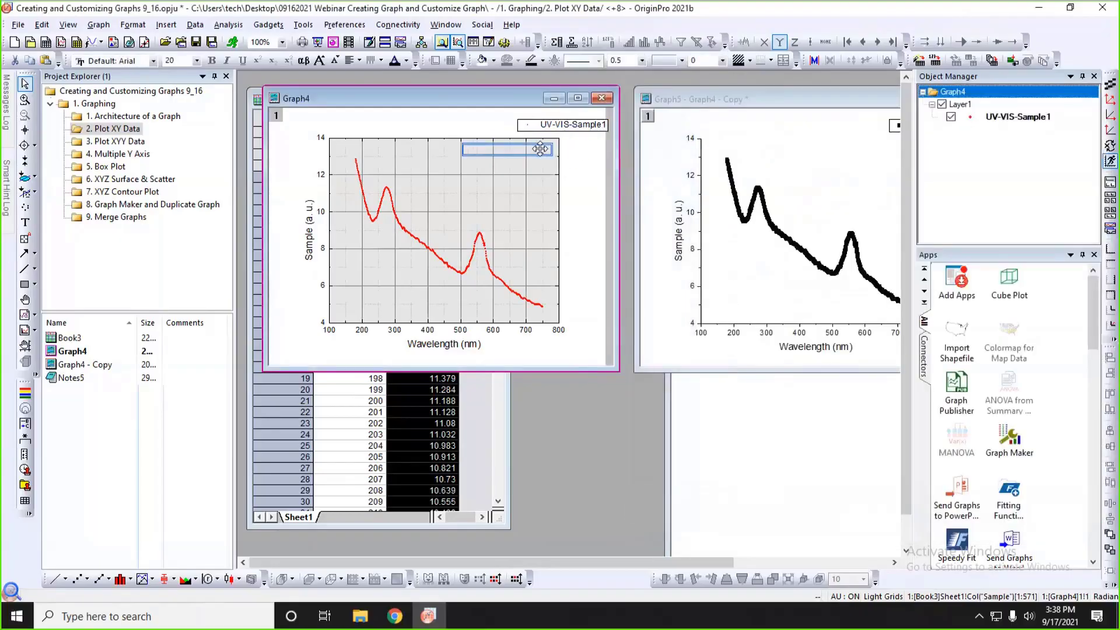
left_click(579, 202)
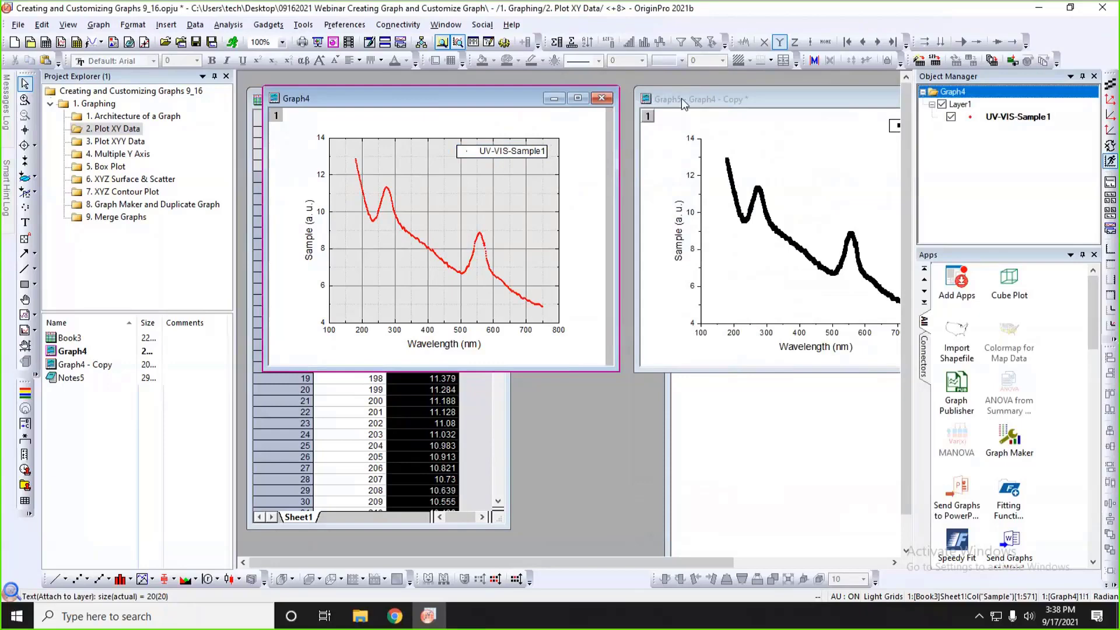
Bring Graph5 forward beside Graph4, show the opposite axis of its Y axis and set the tick style to In.
left_click_drag(682, 102, 518, 101)
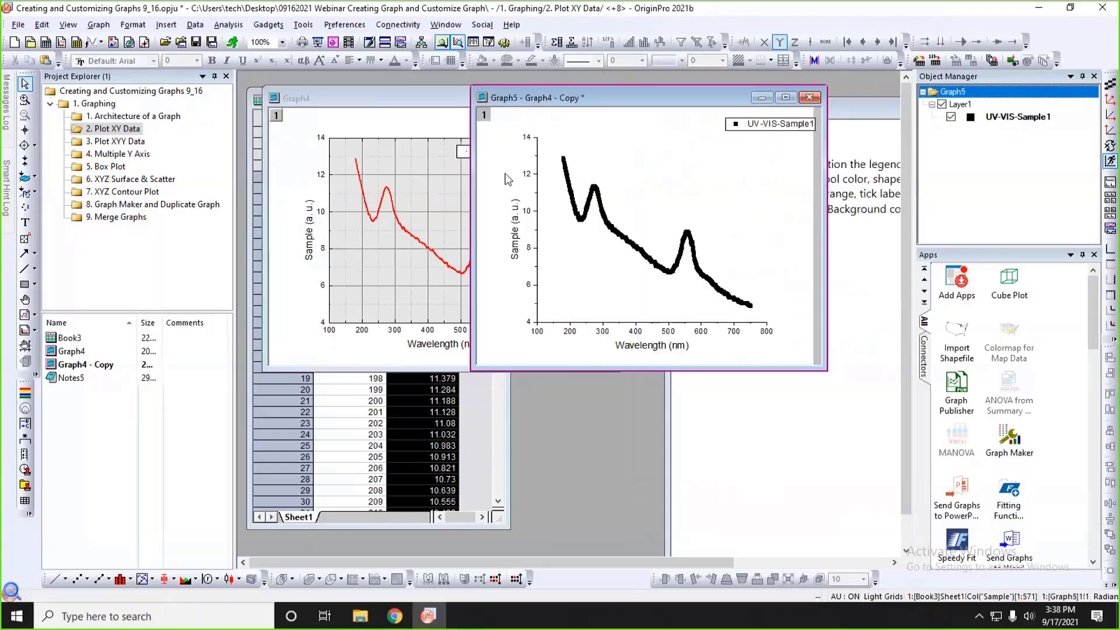
left_click(537, 230)
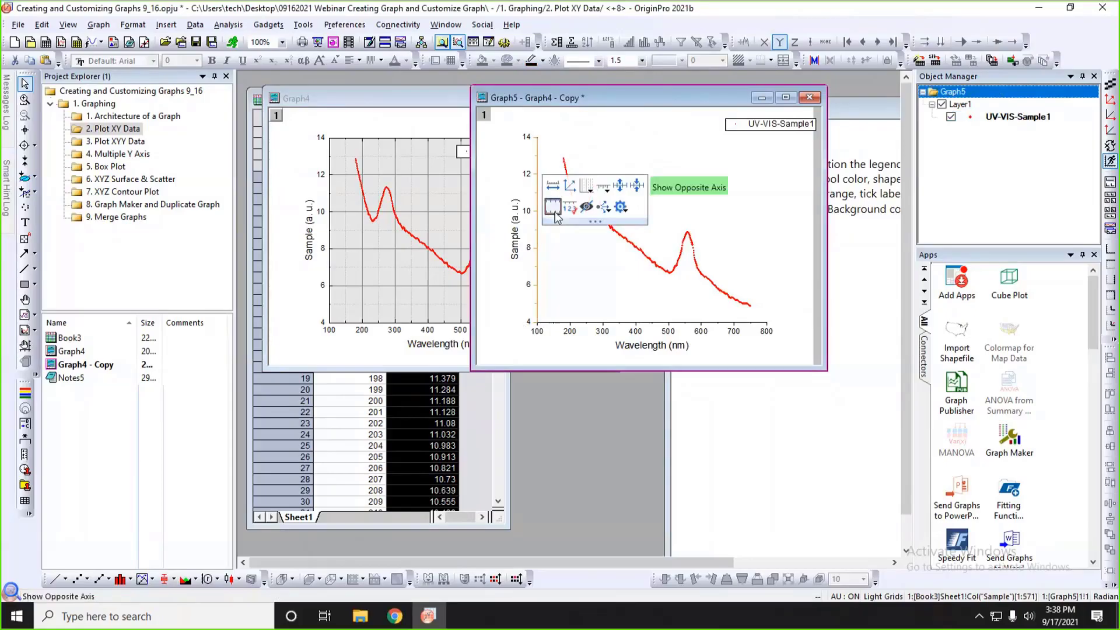
left_click(554, 212)
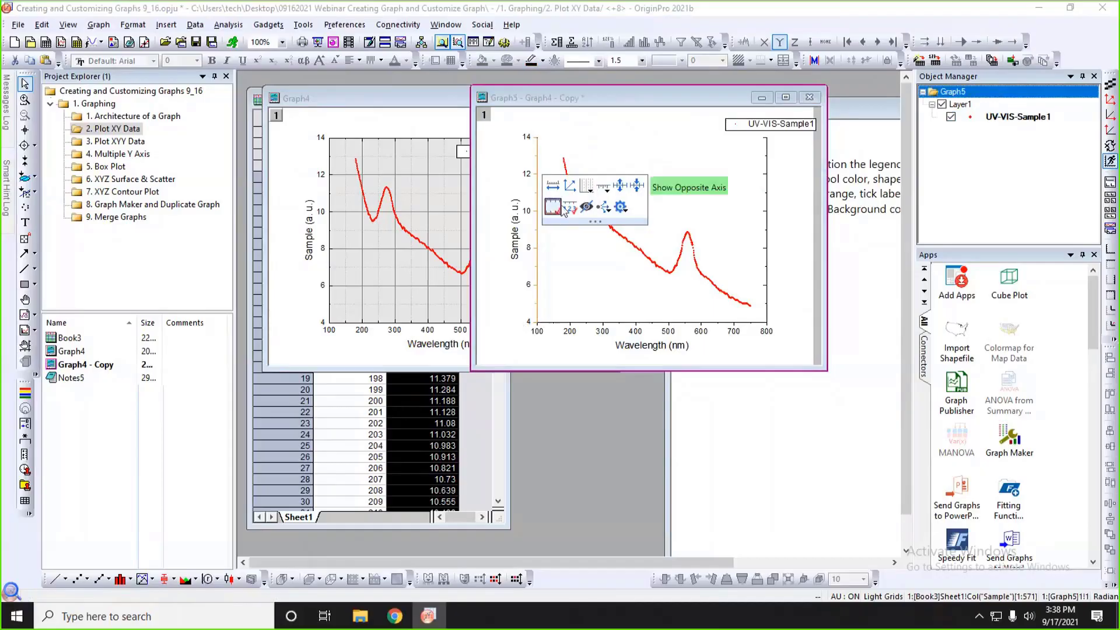
left_click(605, 188)
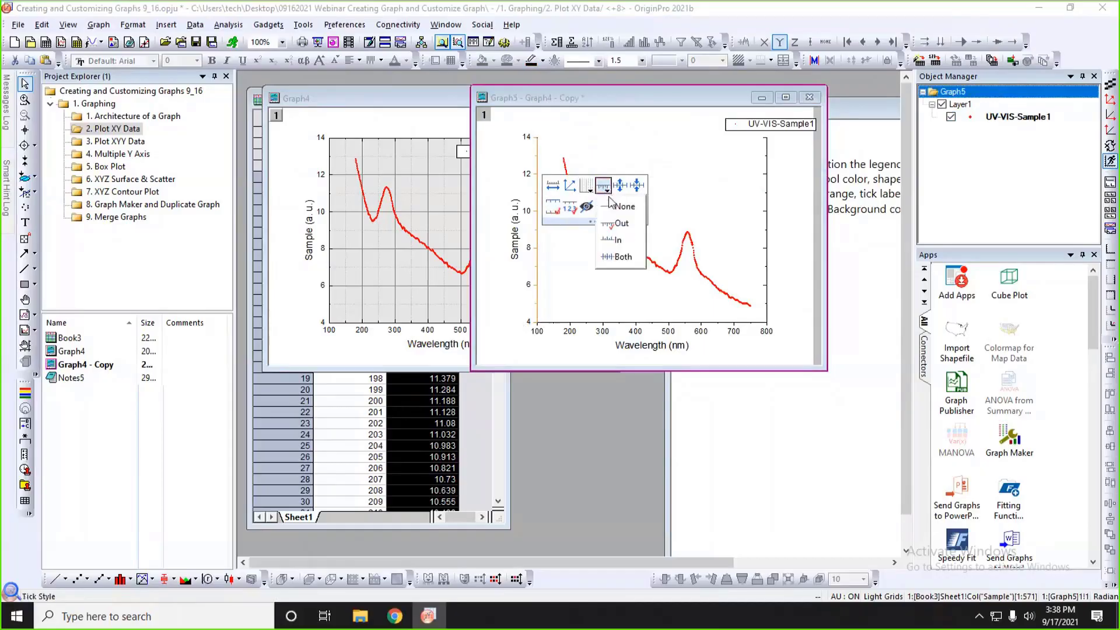
left_click(615, 241)
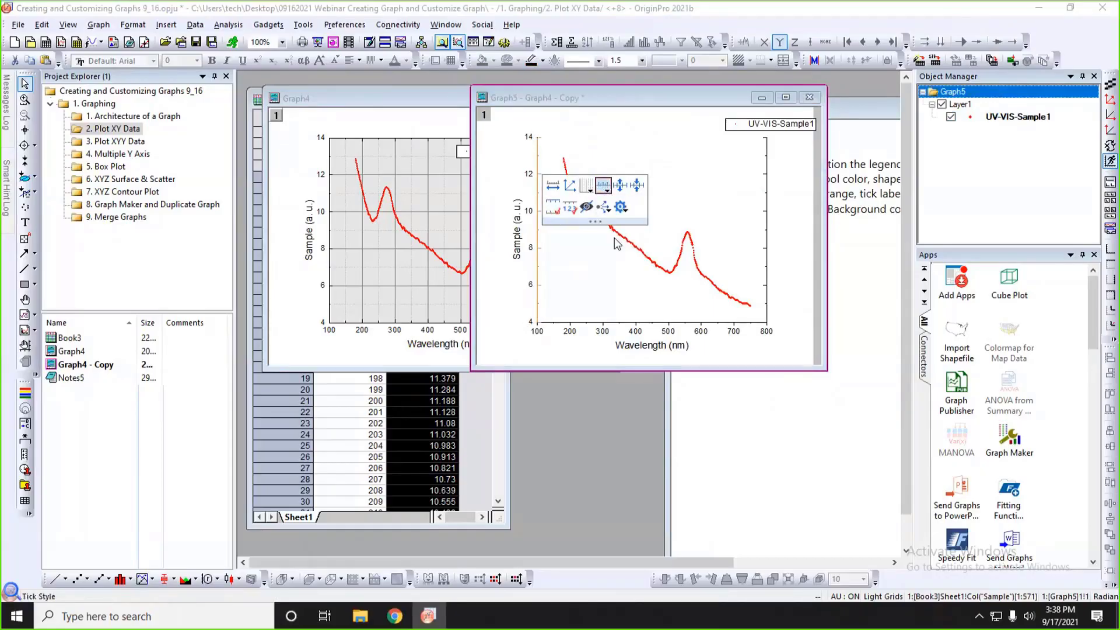
Show both major and minor gridlines for Graph5's Y axis and apply the grid line formatting to its other axis.
left_click(585, 189)
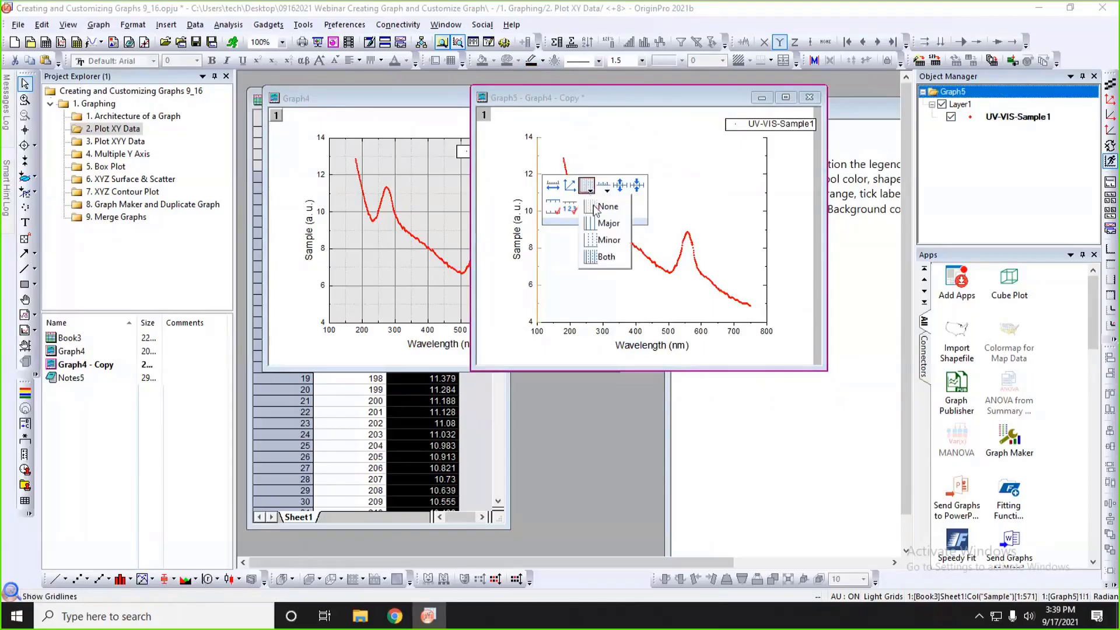
left_click(605, 260)
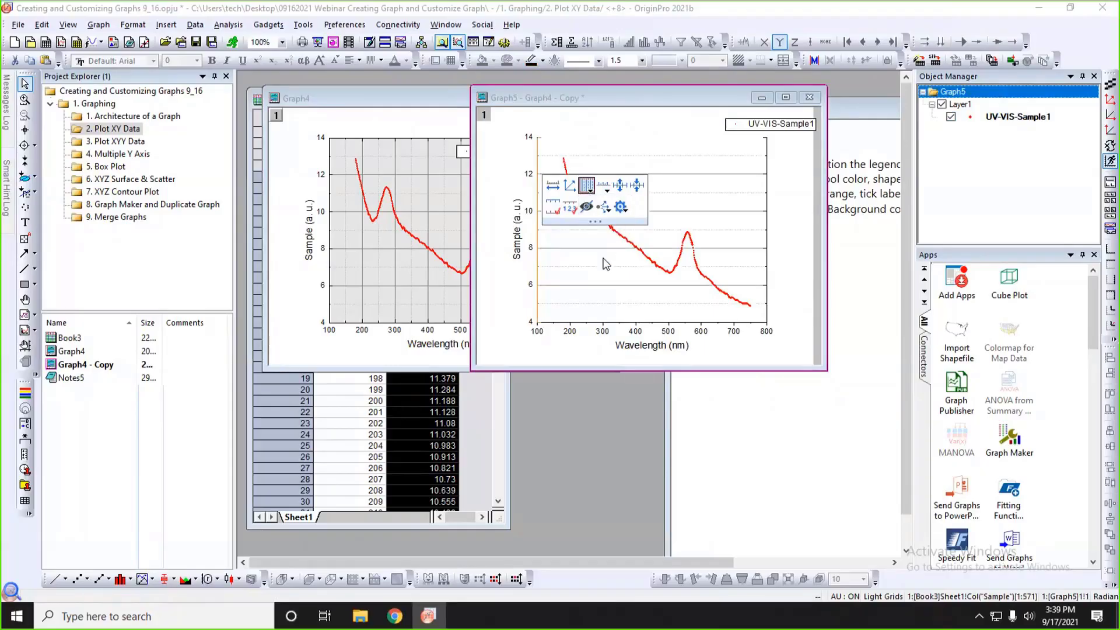
left_click(604, 208)
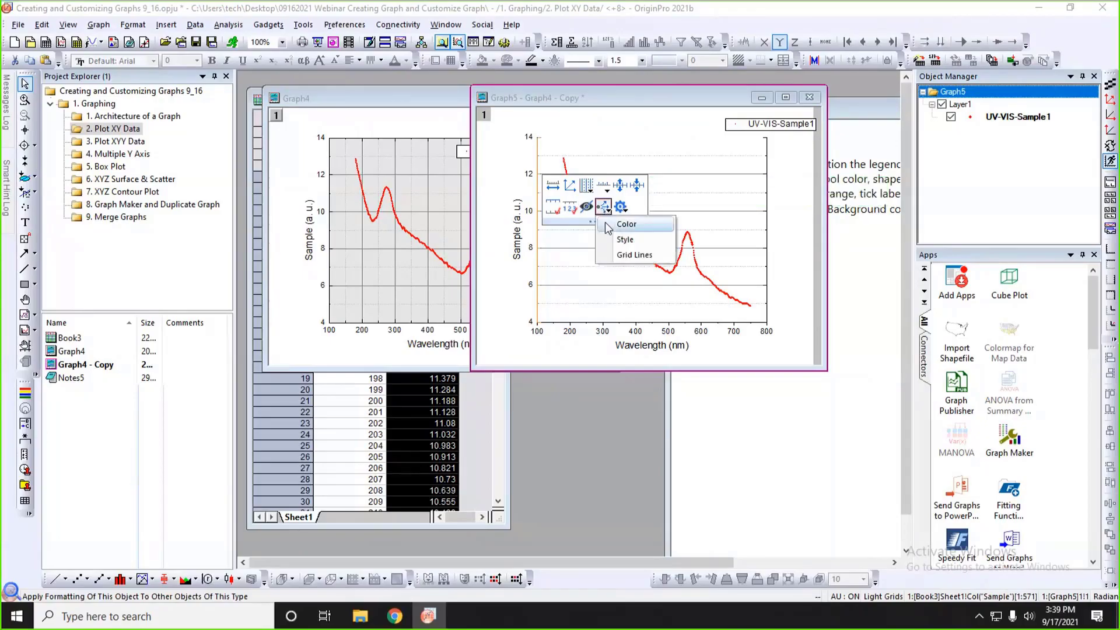
left_click(634, 255)
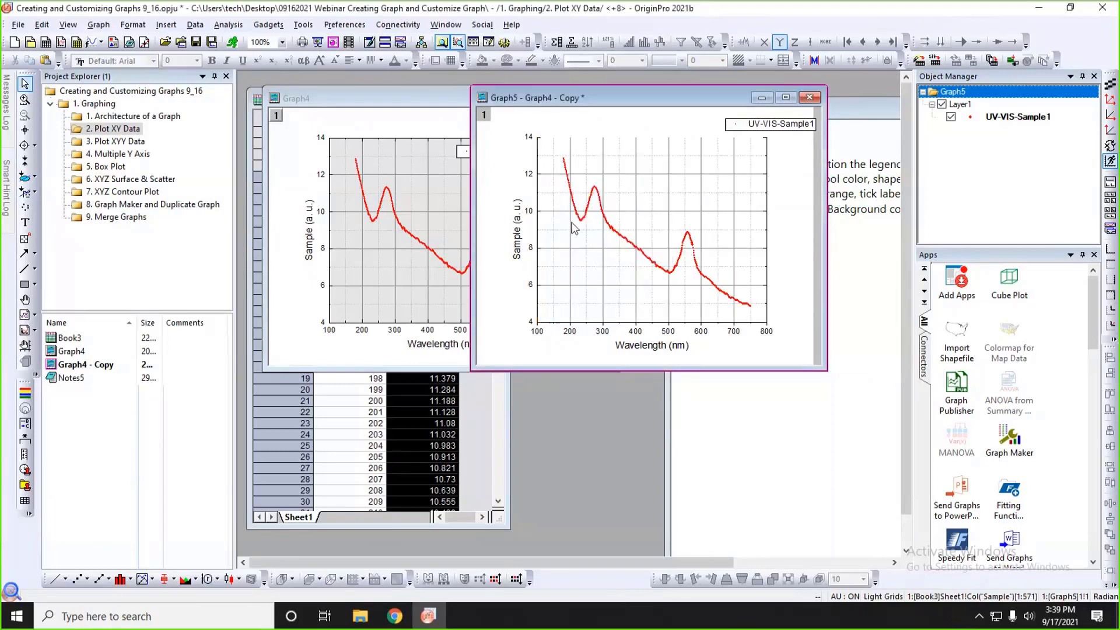
Apply the style of Graph5's Y axis to its X axis and show the X axis's opposite axis.
left_click(538, 229)
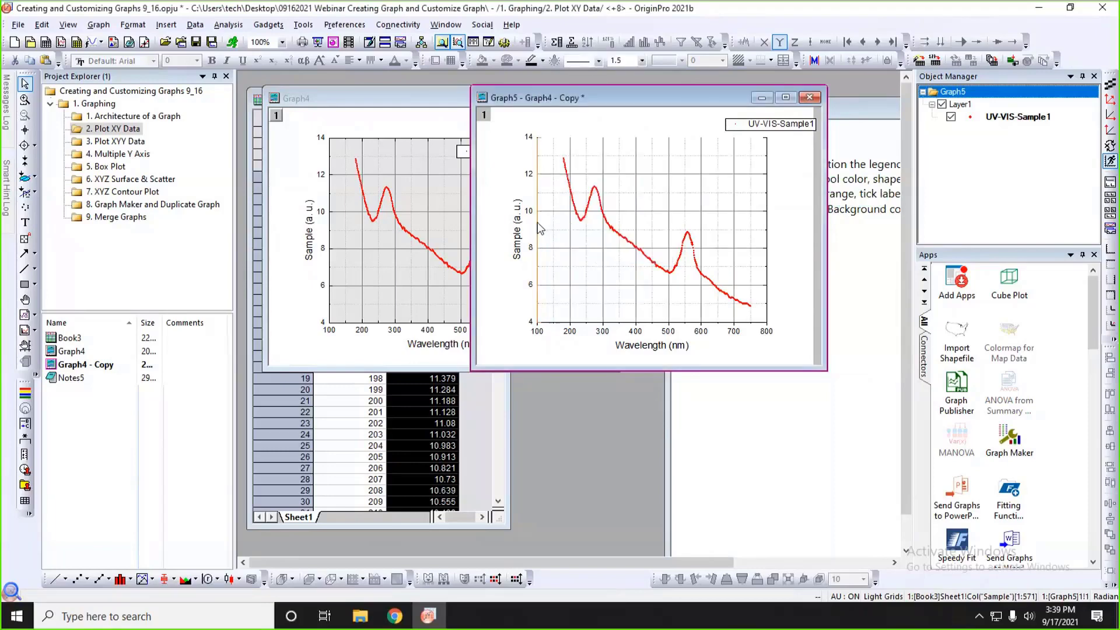
left_click(606, 203)
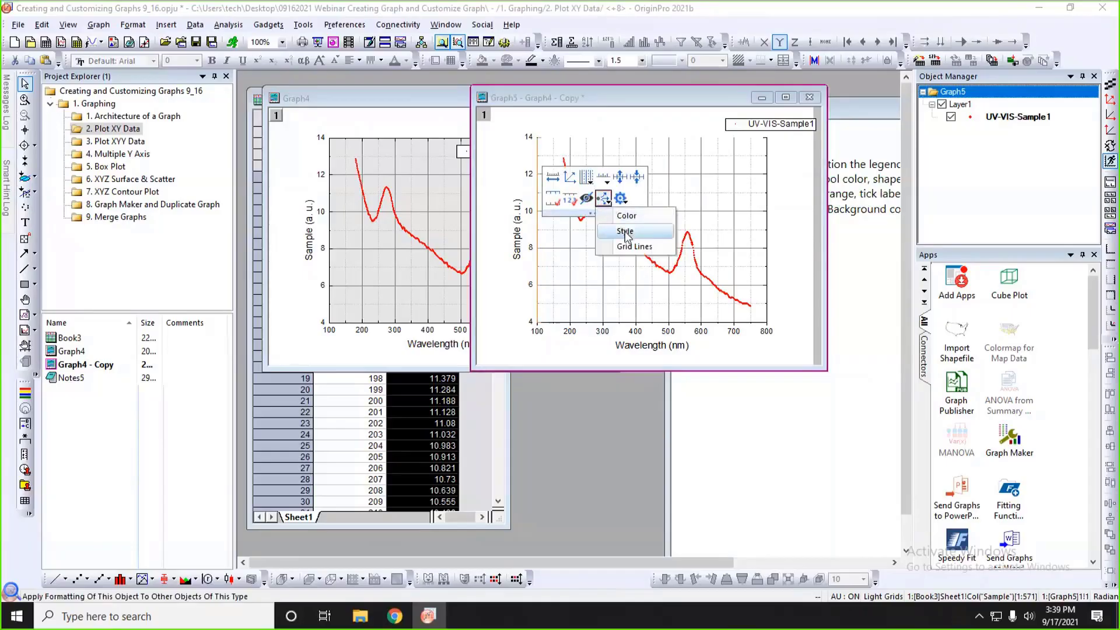
left_click(625, 231)
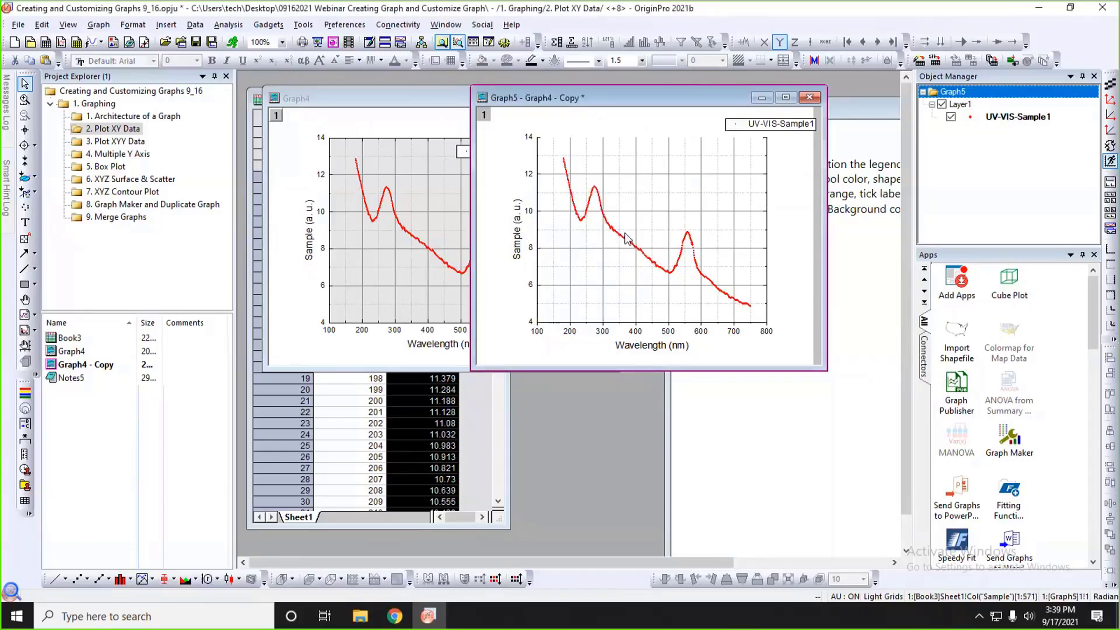
left_click(614, 329)
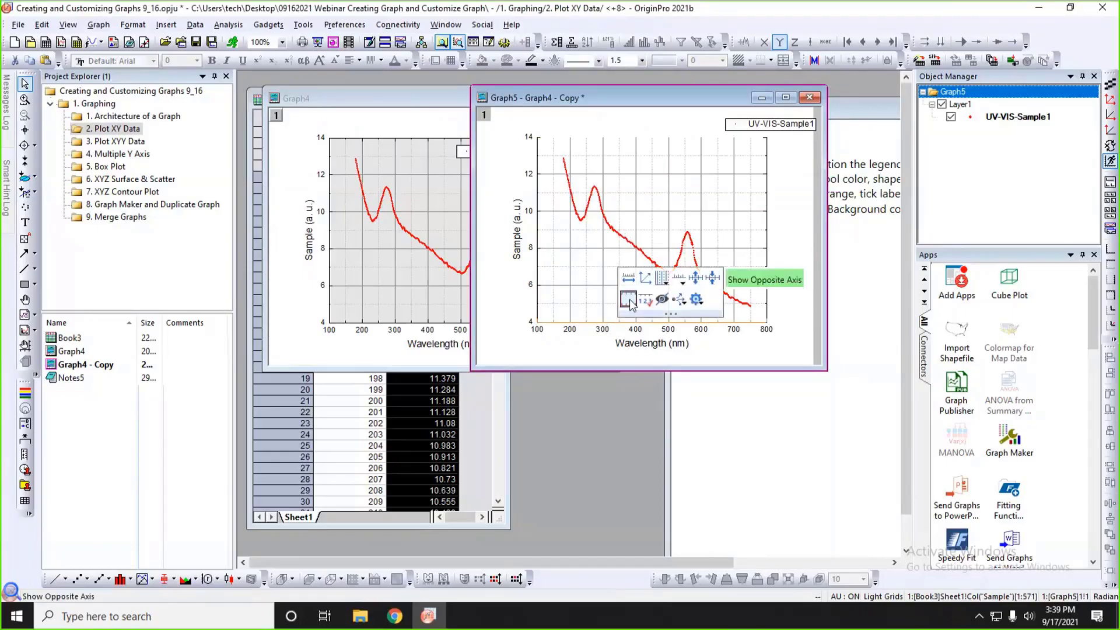
left_click(585, 348)
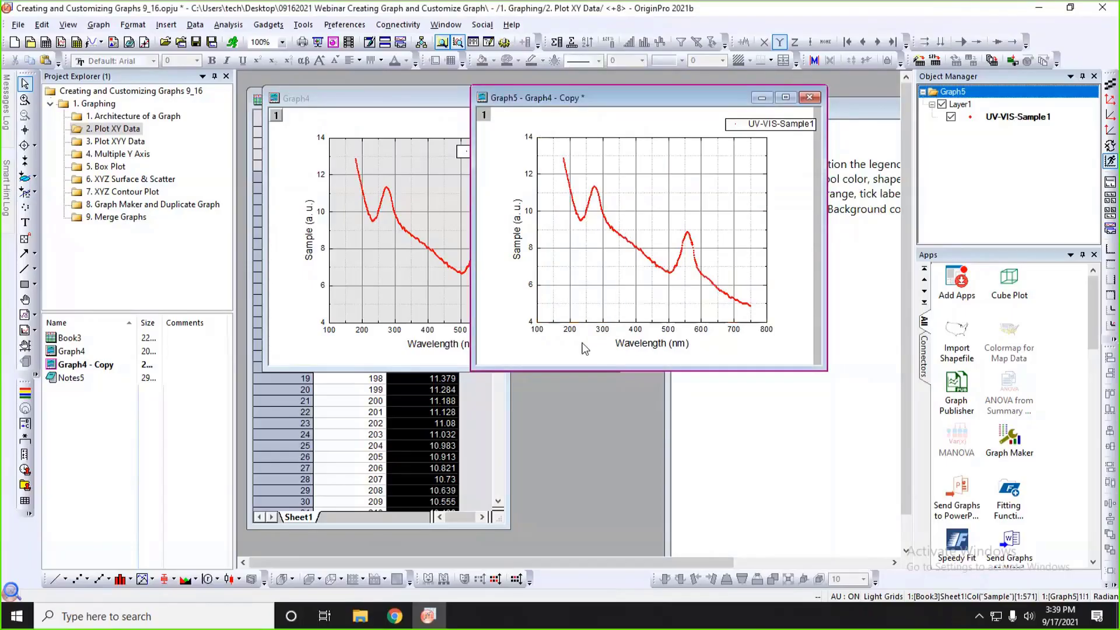
Fill Graph5's layer background with light gray and raise the fill's transparency.
left_click(547, 169)
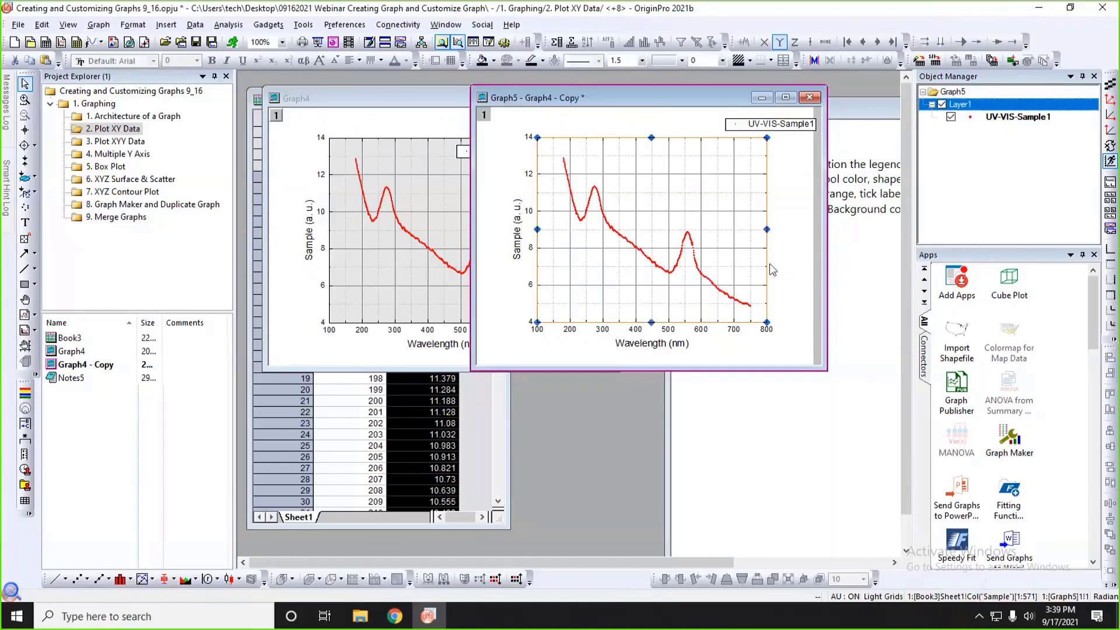
left_click(552, 152)
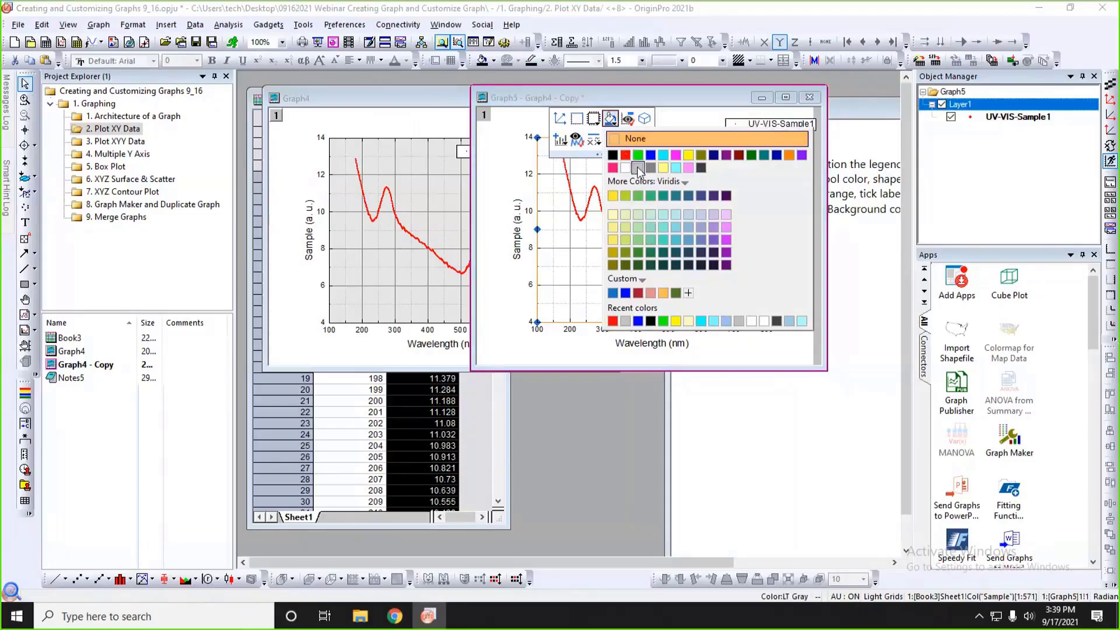
left_click(637, 167)
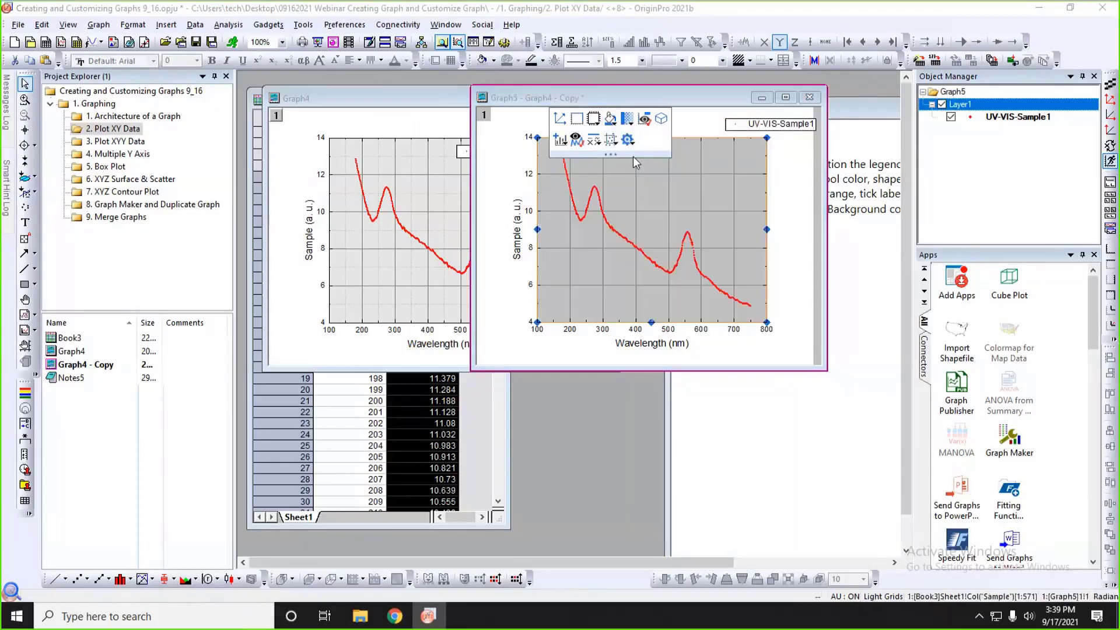
left_click(627, 118)
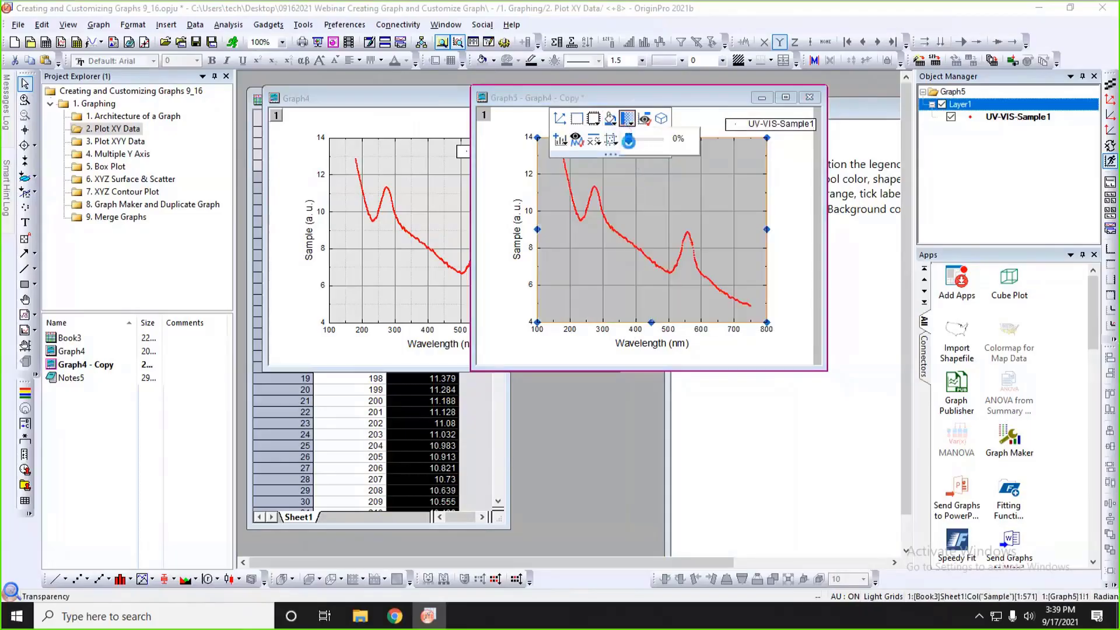
left_click_drag(628, 141, 643, 143)
left_click(771, 135)
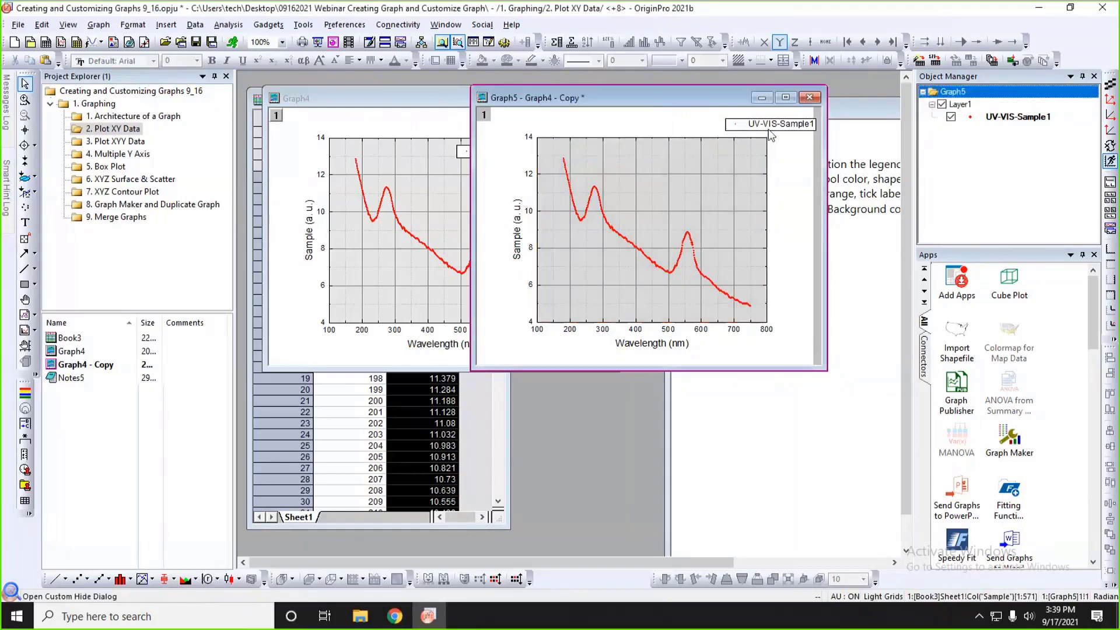
Move Graph5's UV-VIS-Sample1 legend inside the plot area near its upper-right corner and minimize the graph window.
left_click_drag(794, 128, 735, 154)
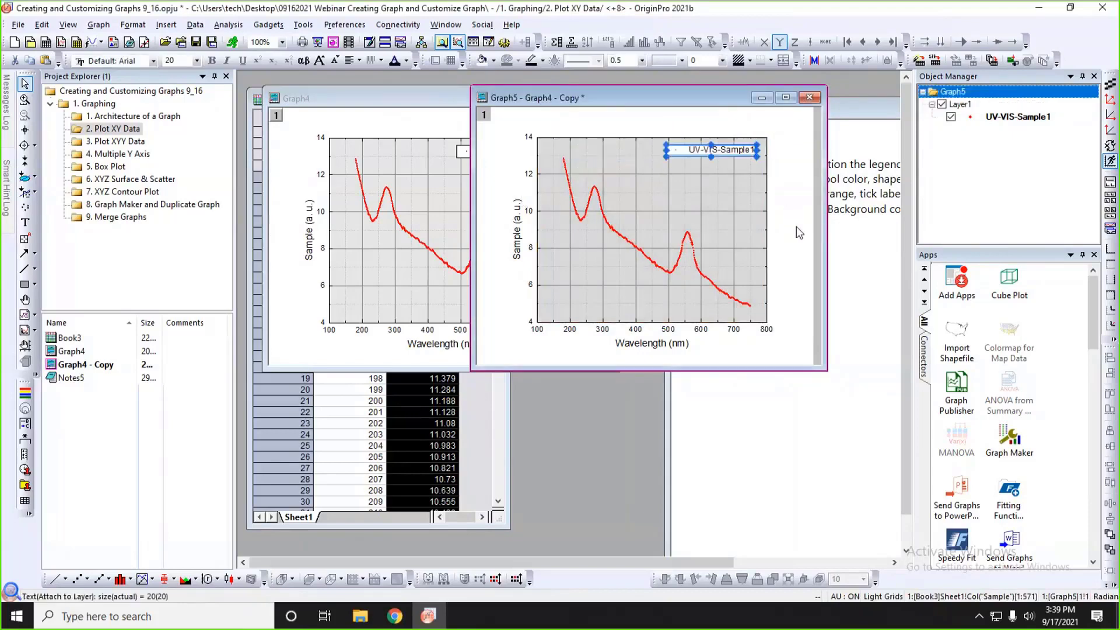
left_click(799, 232)
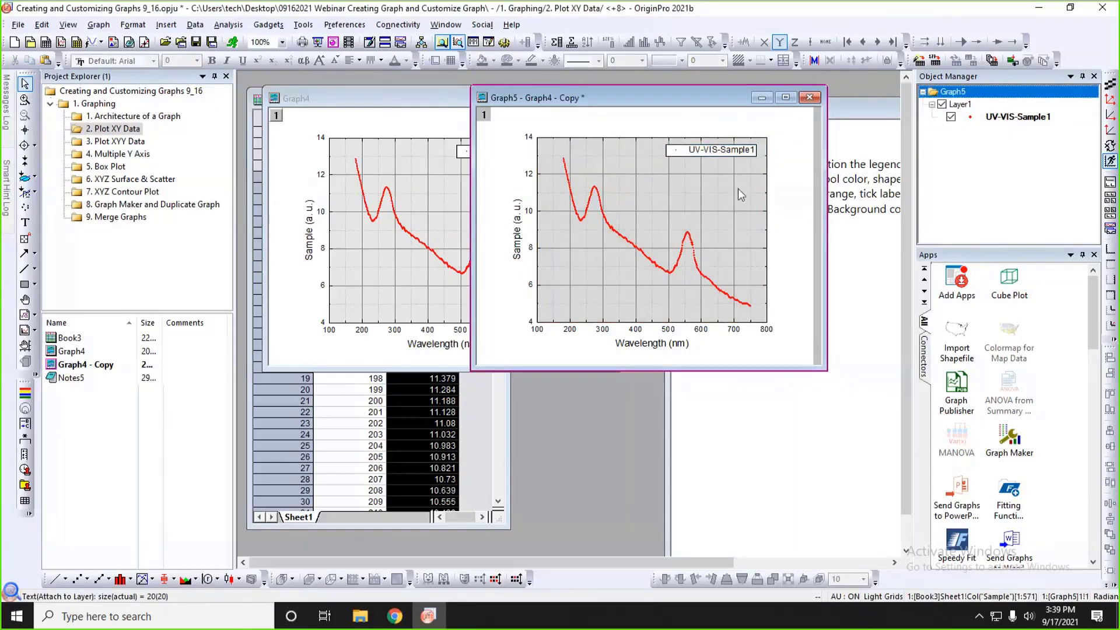
left_click(762, 98)
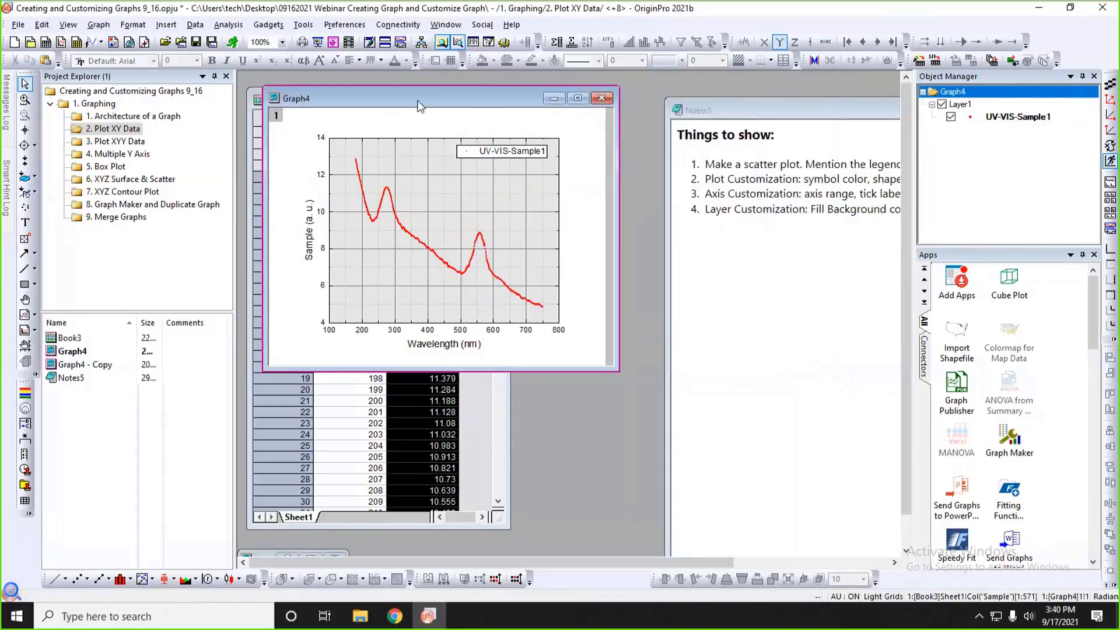
Switch to the 3. Plot XYY Data folder, move the Notes1 window aside and bring the Book8 worksheet forward.
left_click(117, 143)
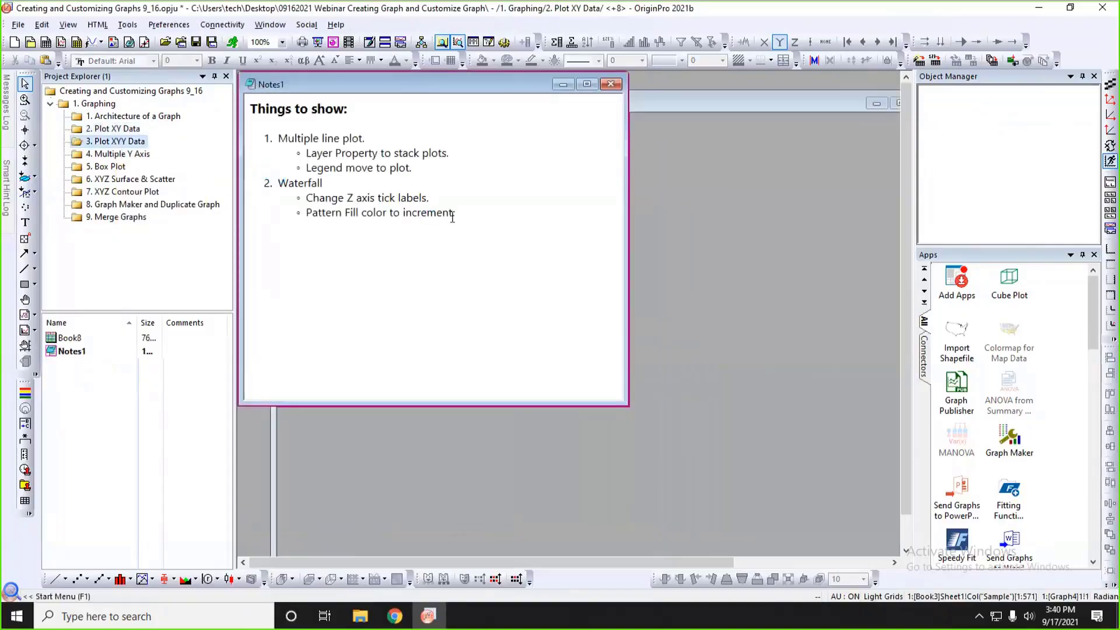
left_click_drag(522, 84, 818, 155)
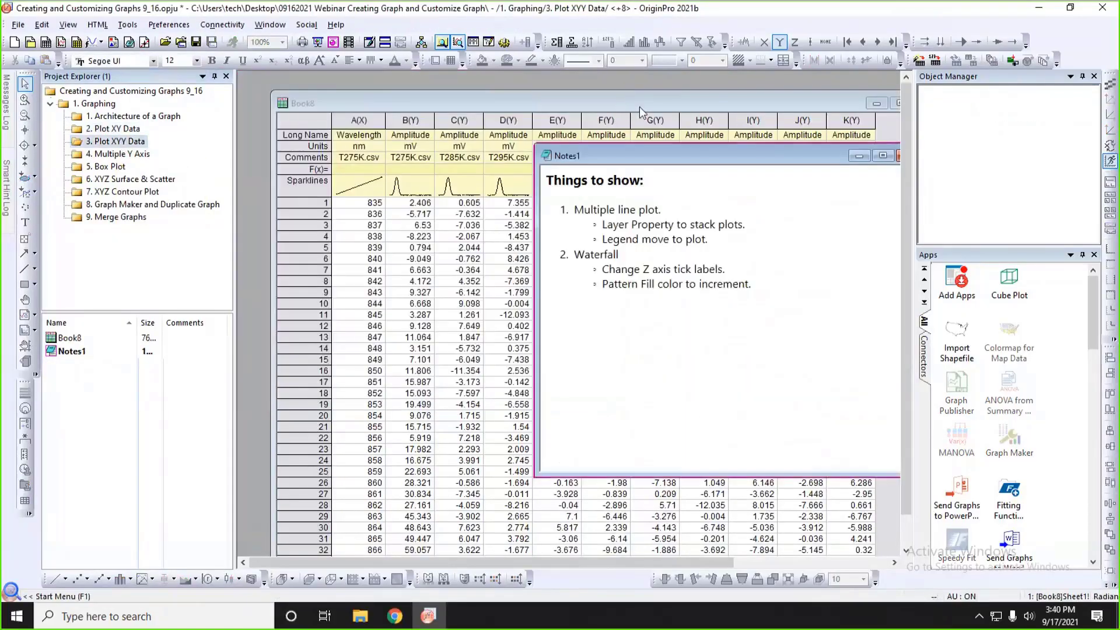
left_click(273, 100)
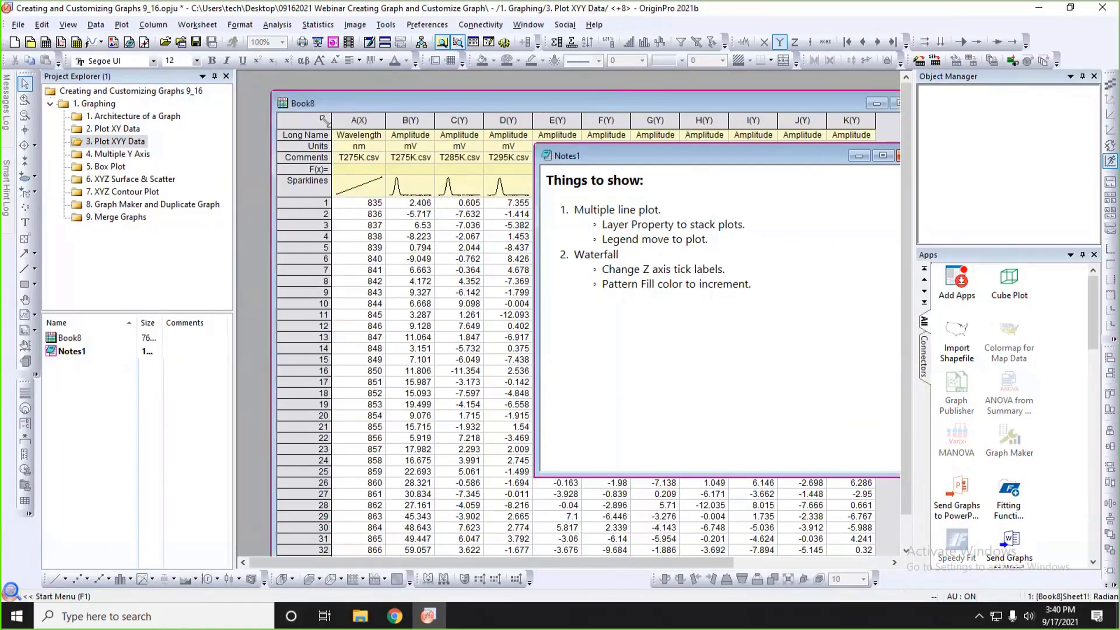
mouse_move(407, 106)
left_mouse_down()
mouse_move(542, 201)
mouse_move(393, 96)
left_mouse_up()
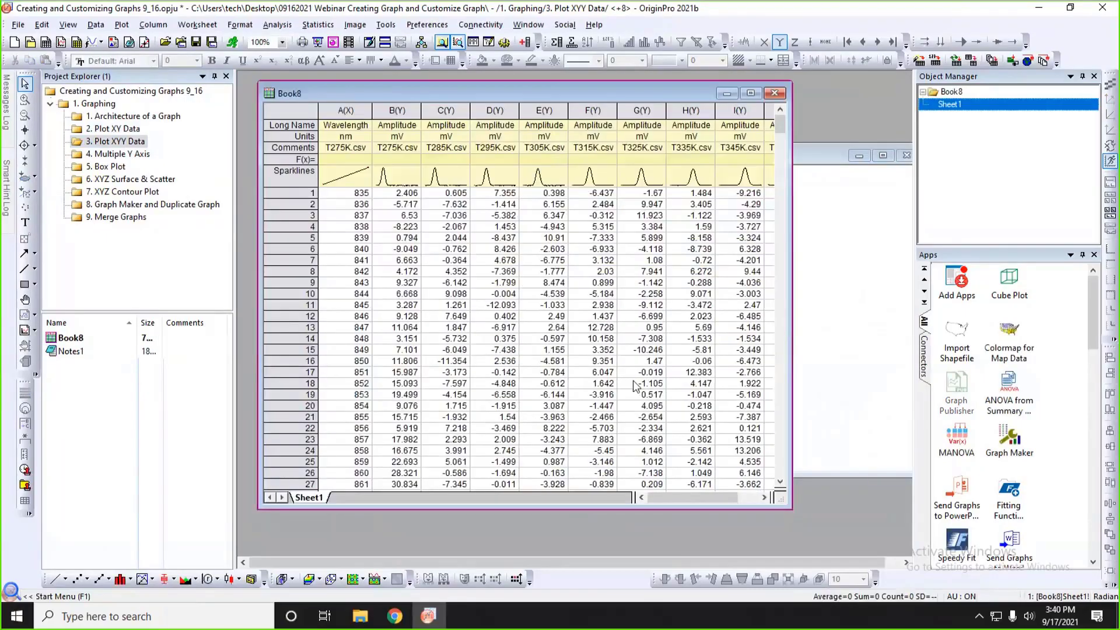
Narrow the Object Manager and Apps panes and widen the Book8 window until columns A to K all fit.
left_click_drag(786, 509, 855, 518)
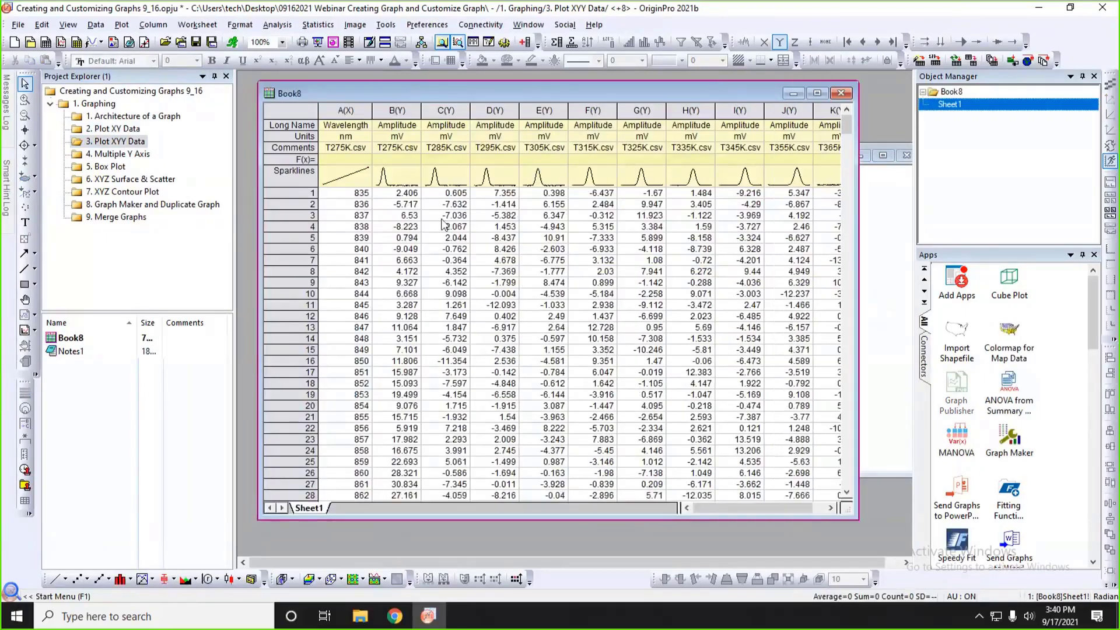
left_click(397, 109)
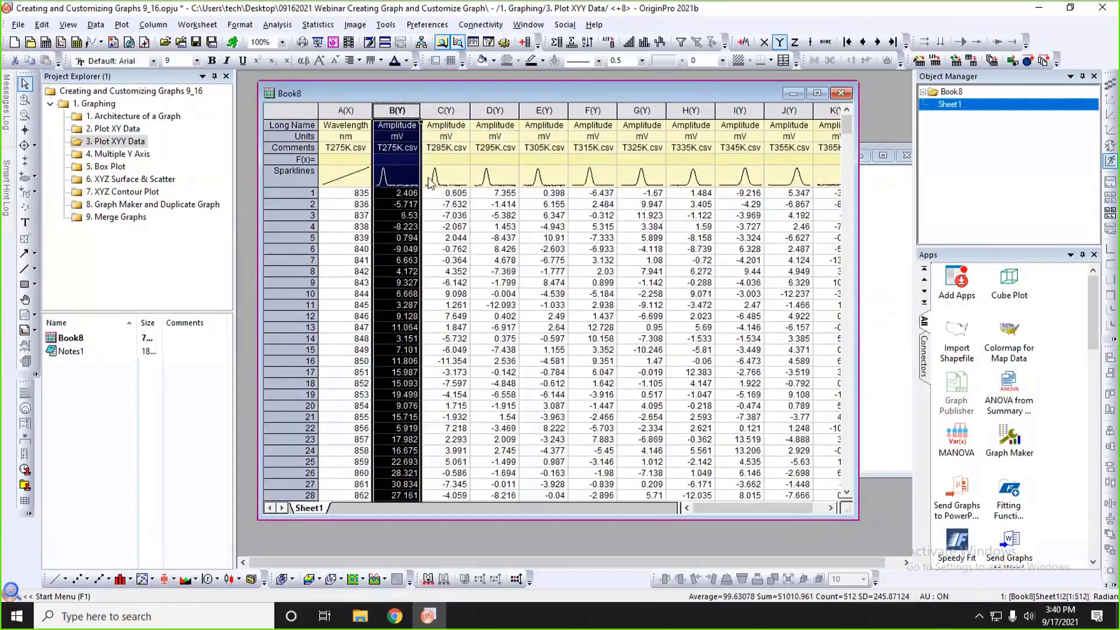
left_click_drag(913, 187, 1030, 193)
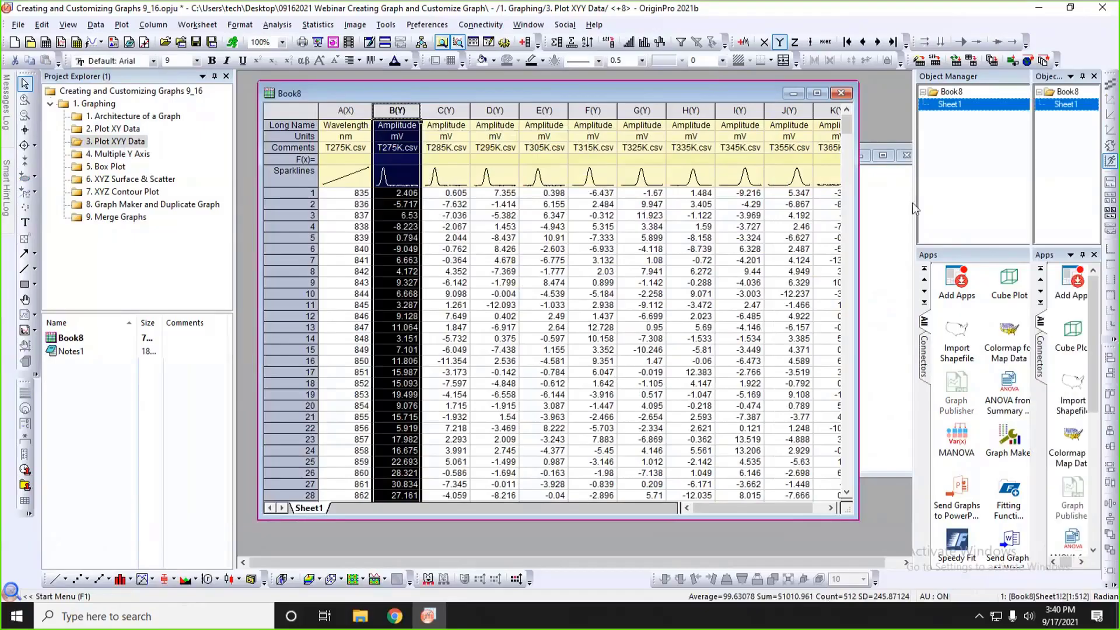
left_click_drag(859, 217, 982, 217)
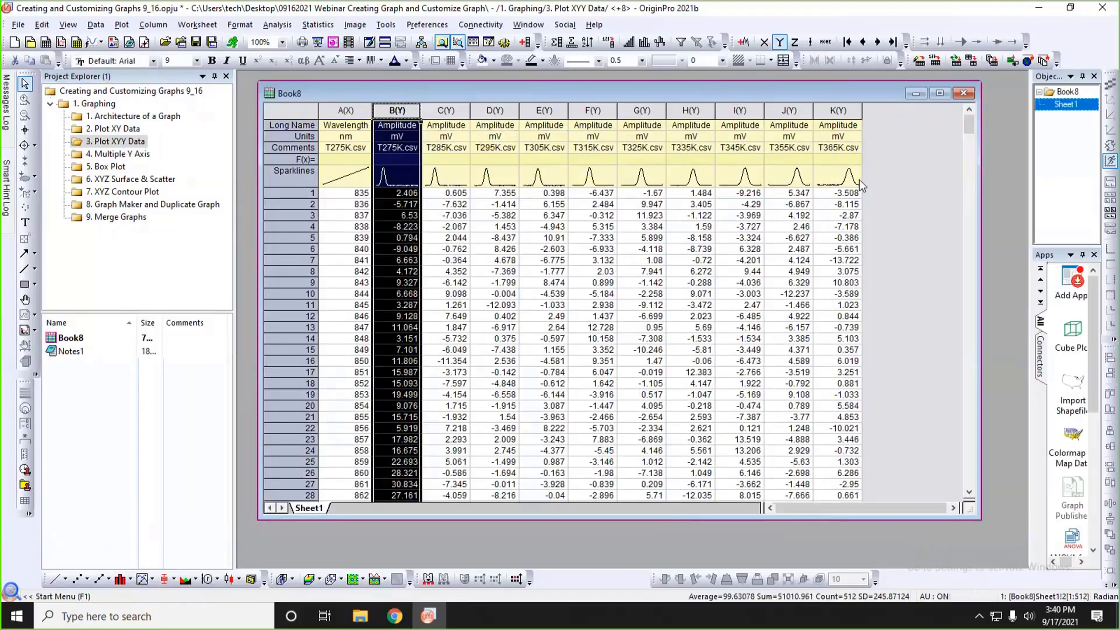
Plot Book8's columns B through K together as a basic 2D line graph.
left_click_drag(398, 111, 833, 112)
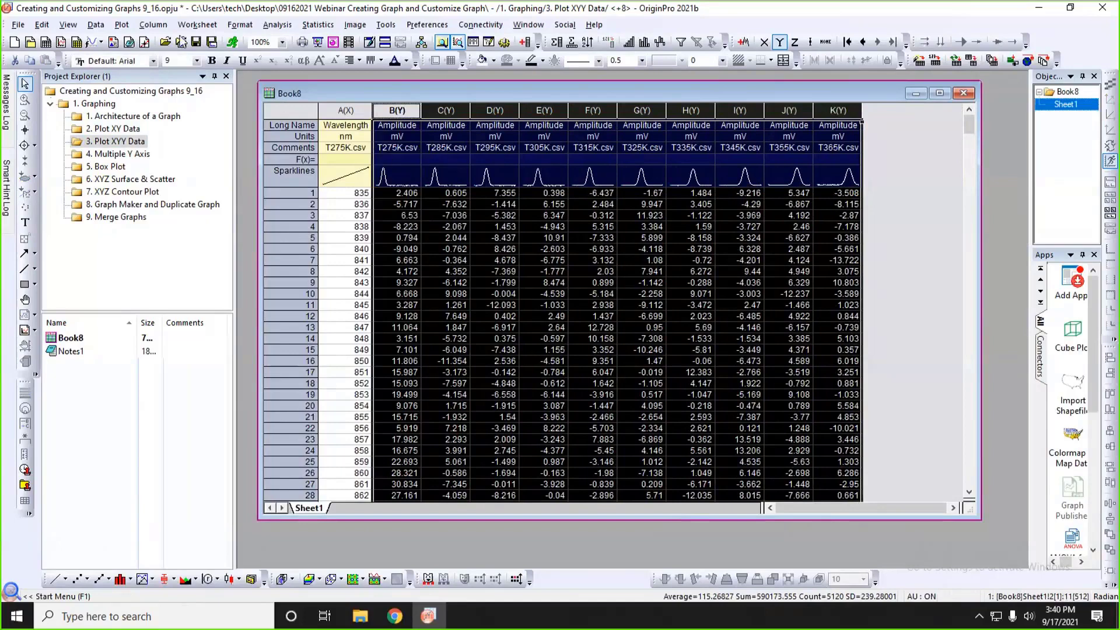
left_click(123, 25)
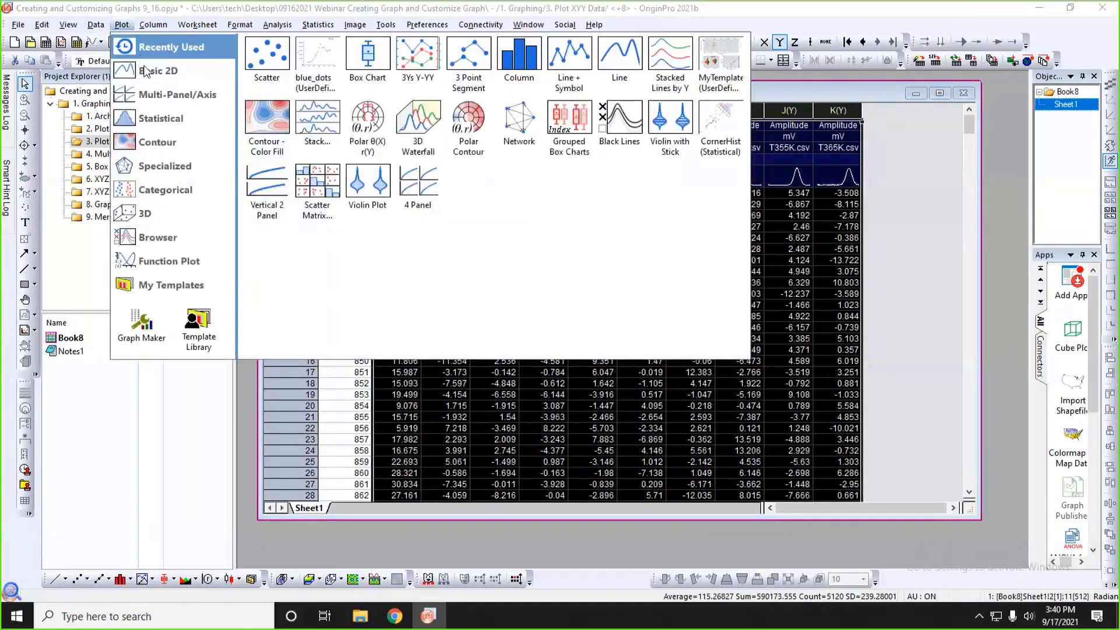
mouse_move(146, 70)
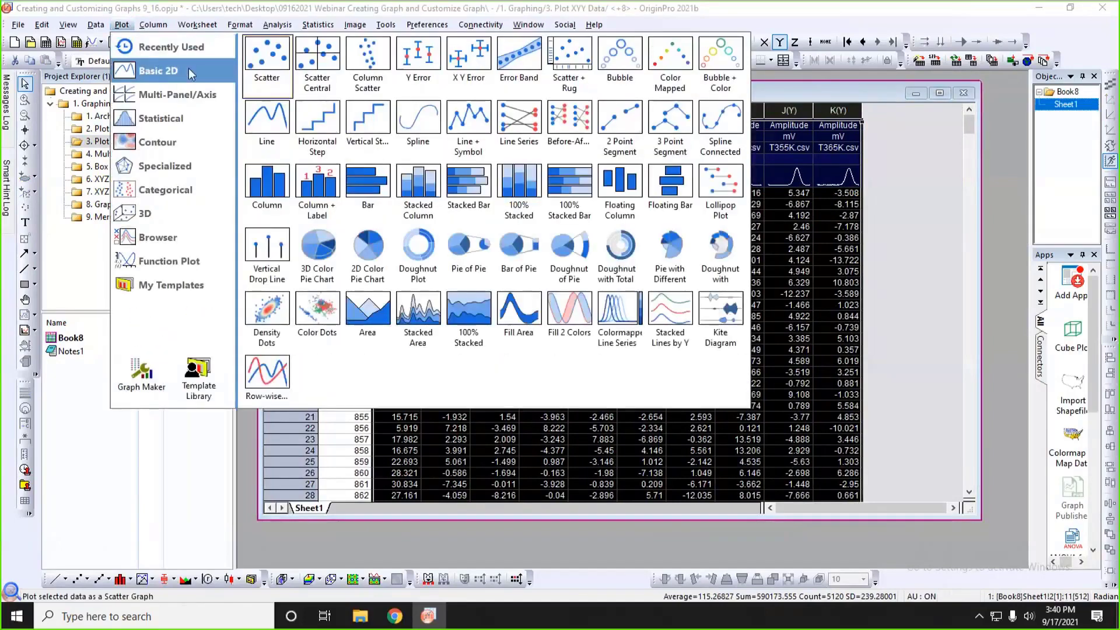
left_click(266, 122)
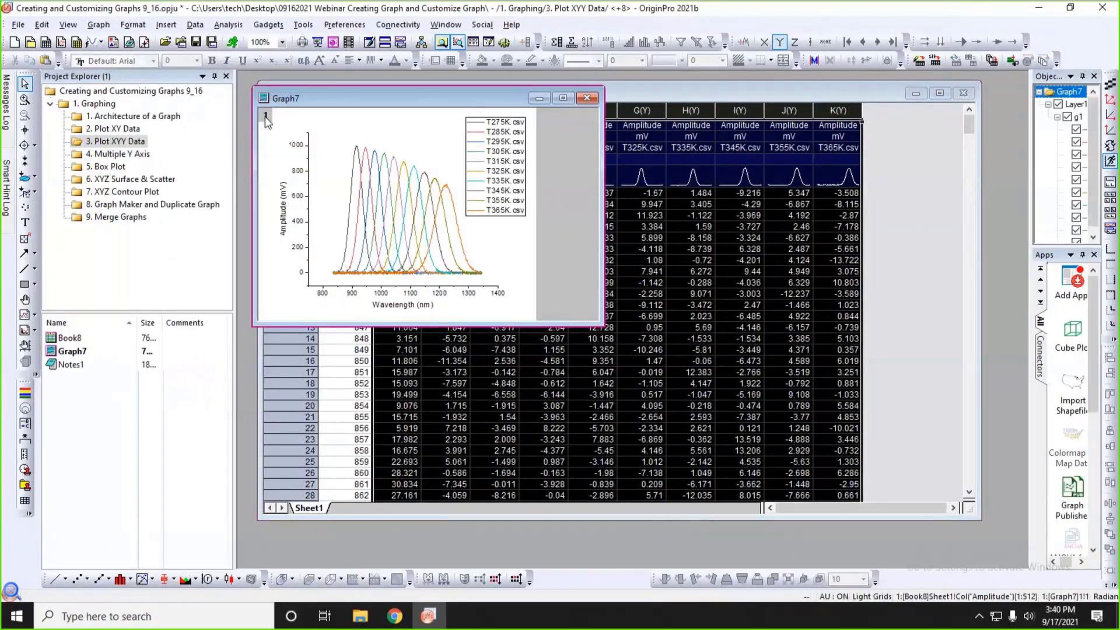
Set the stack offset of Graph7's Layer1 to Auto with an 8% gap.
double_click(368, 216)
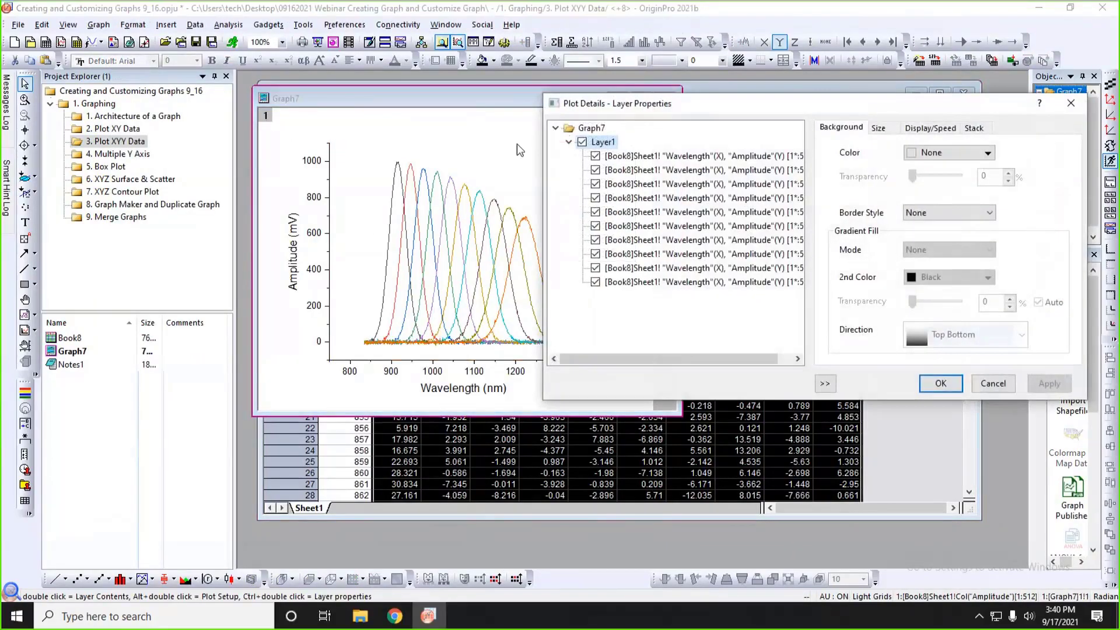
left_click_drag(612, 129, 692, 160)
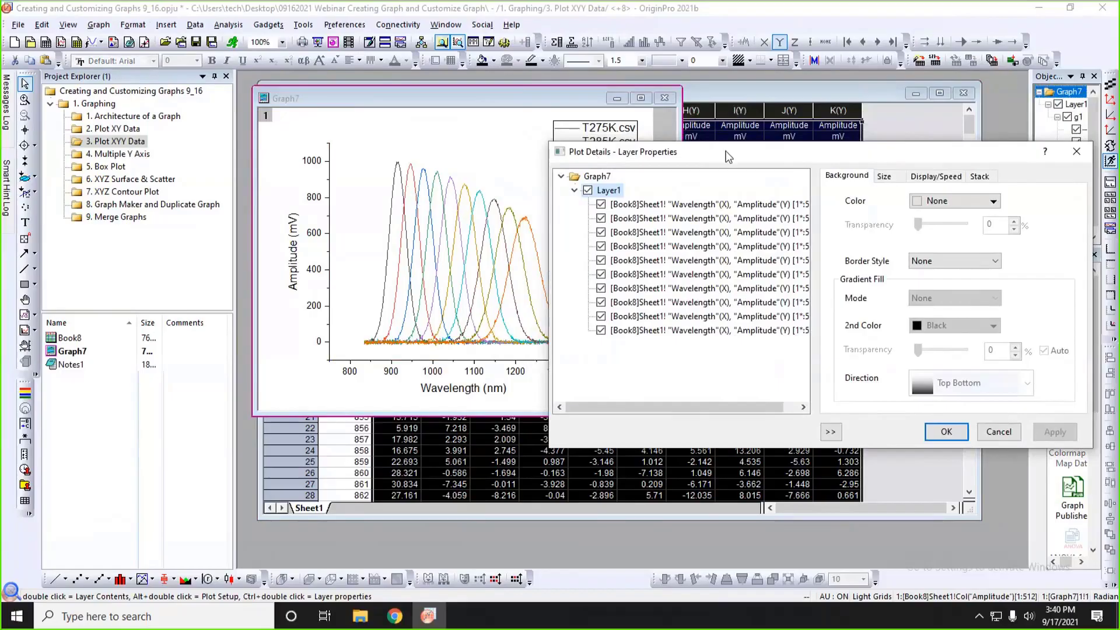
left_click_drag(722, 150, 657, 142)
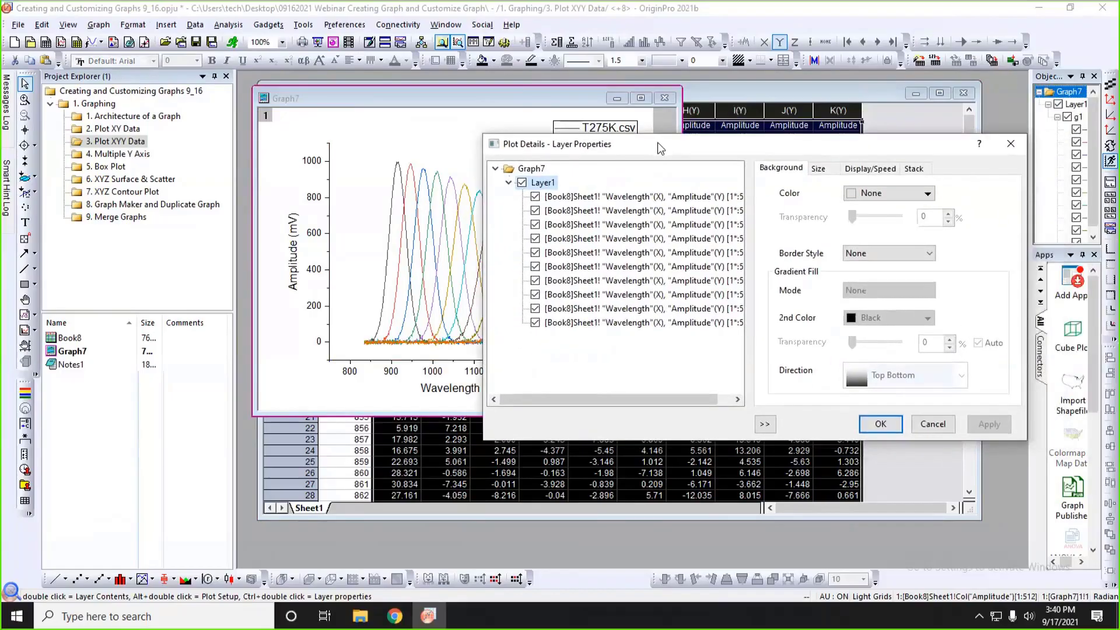
left_click(542, 186)
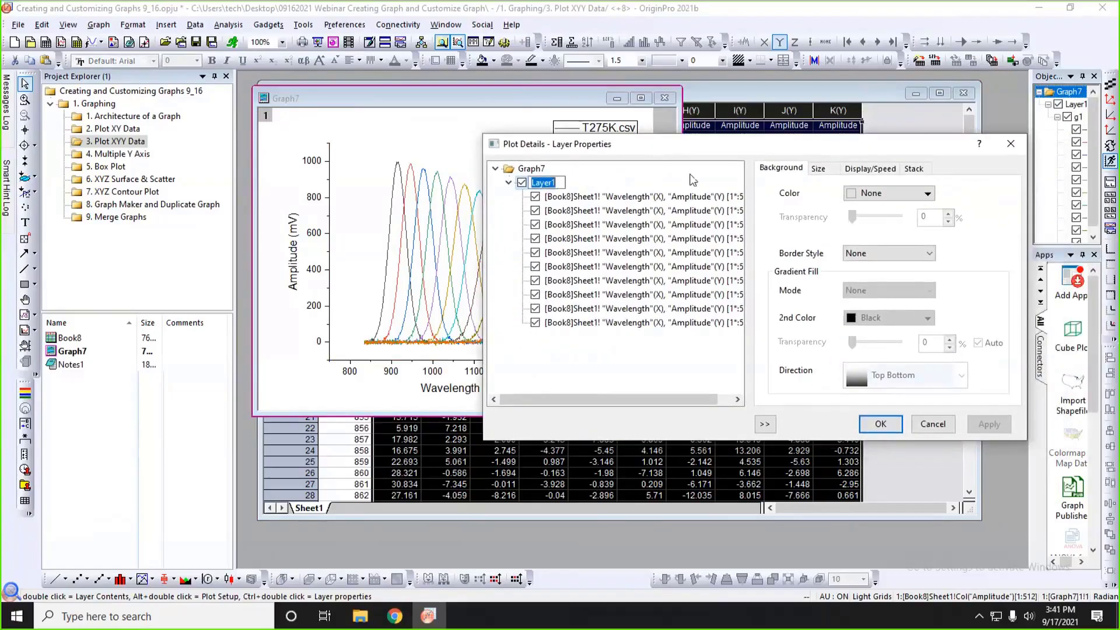
left_click(914, 169)
left_click_drag(919, 149, 780, 123)
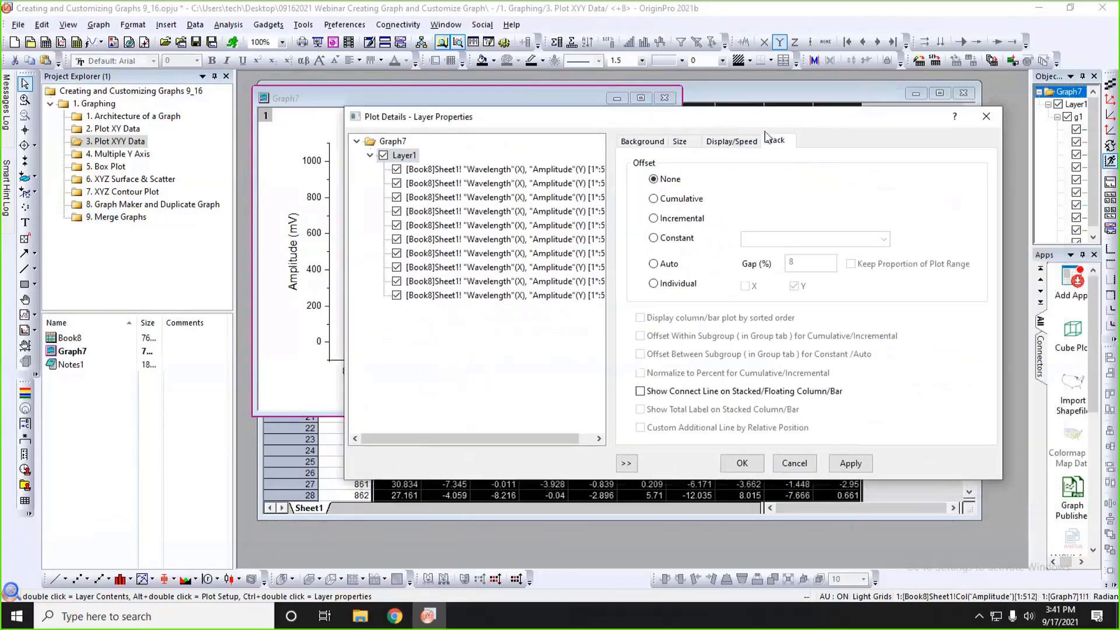
left_click(665, 264)
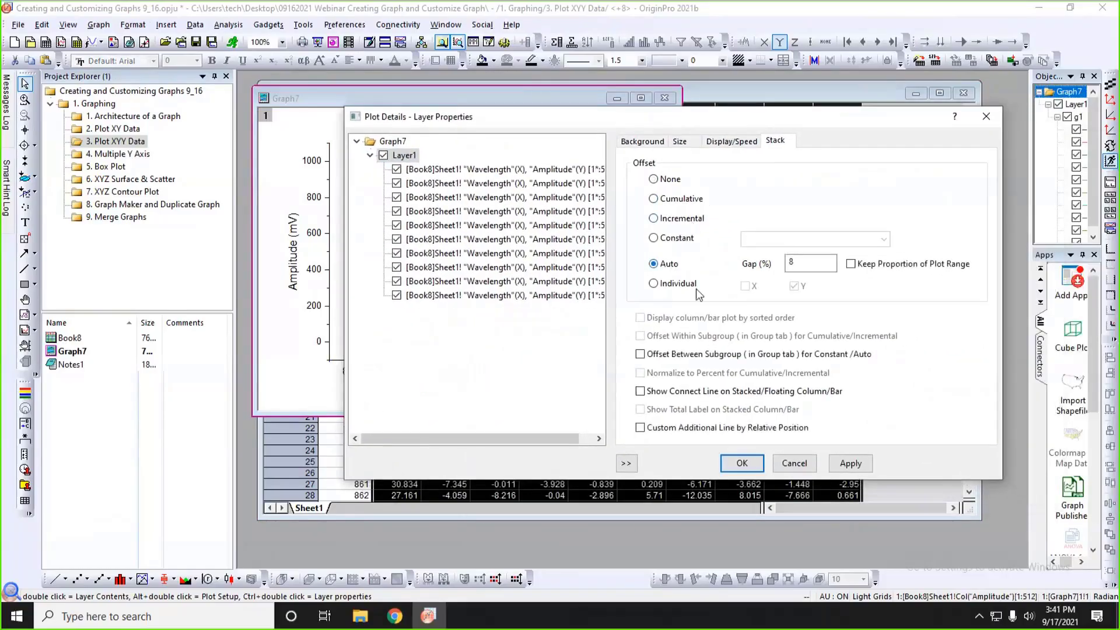
left_click(740, 461)
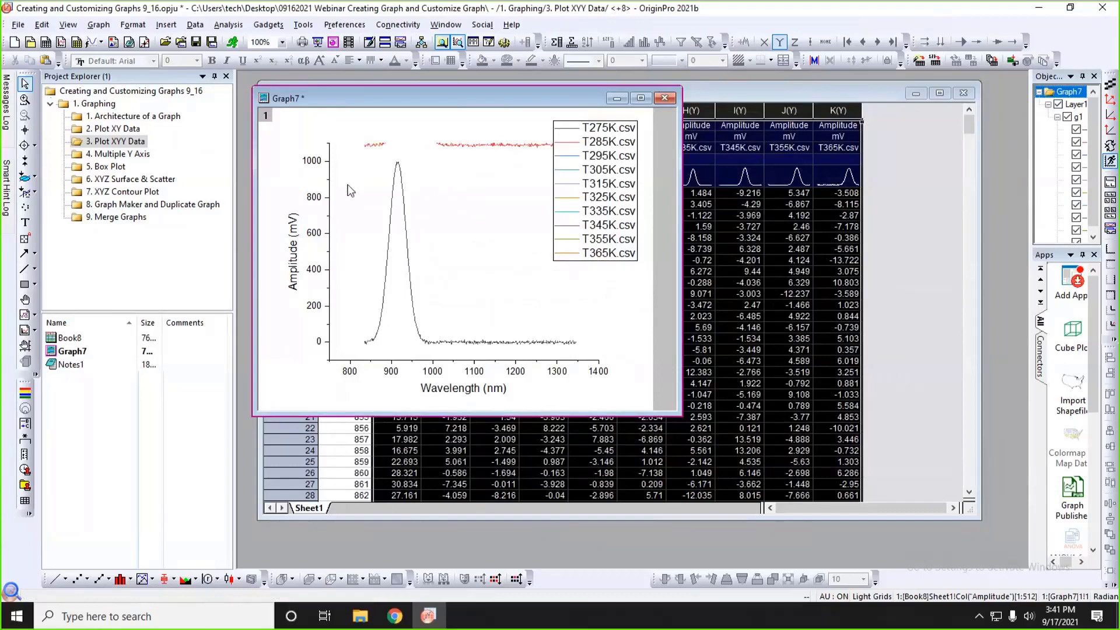
Rescale Graph7's Y axis to fit all the stacked curves.
left_click(351, 188)
left_click(626, 281)
left_click(1111, 132)
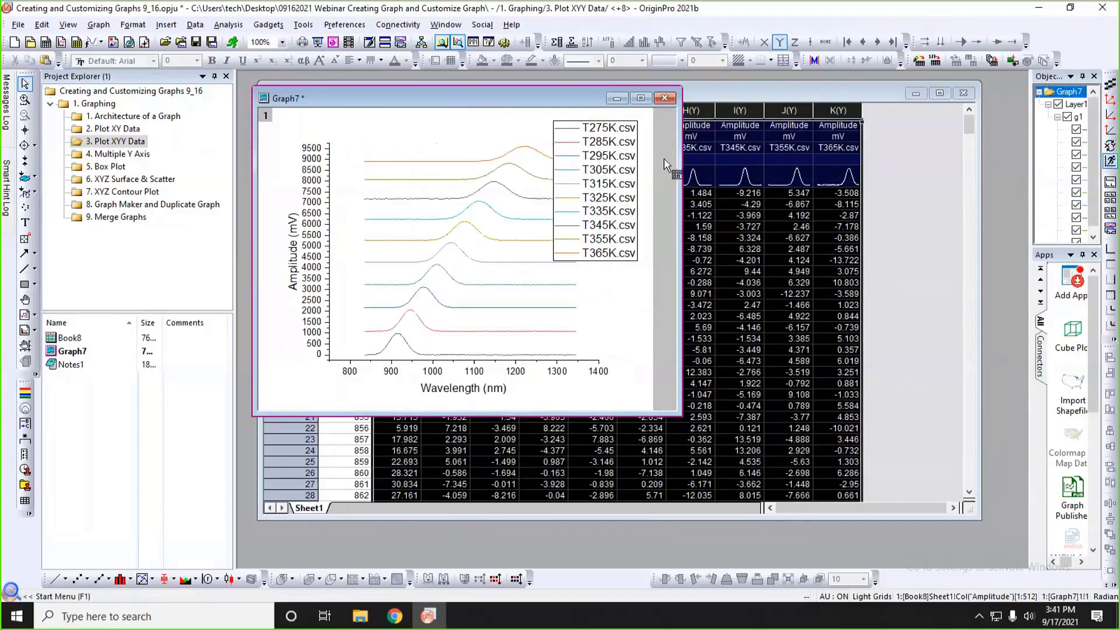
Widen the Graph7 window and move the legend off the page into the gray area beside the plot.
left_click_drag(677, 164, 782, 164)
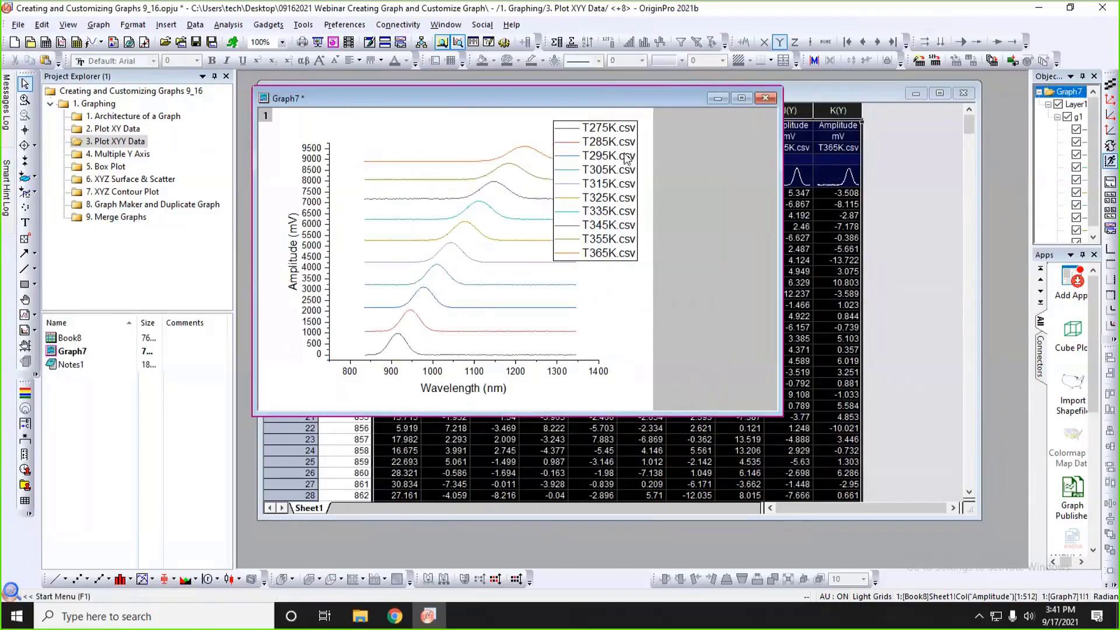
left_click(592, 159)
left_click_drag(592, 159, 712, 157)
left_click(658, 161)
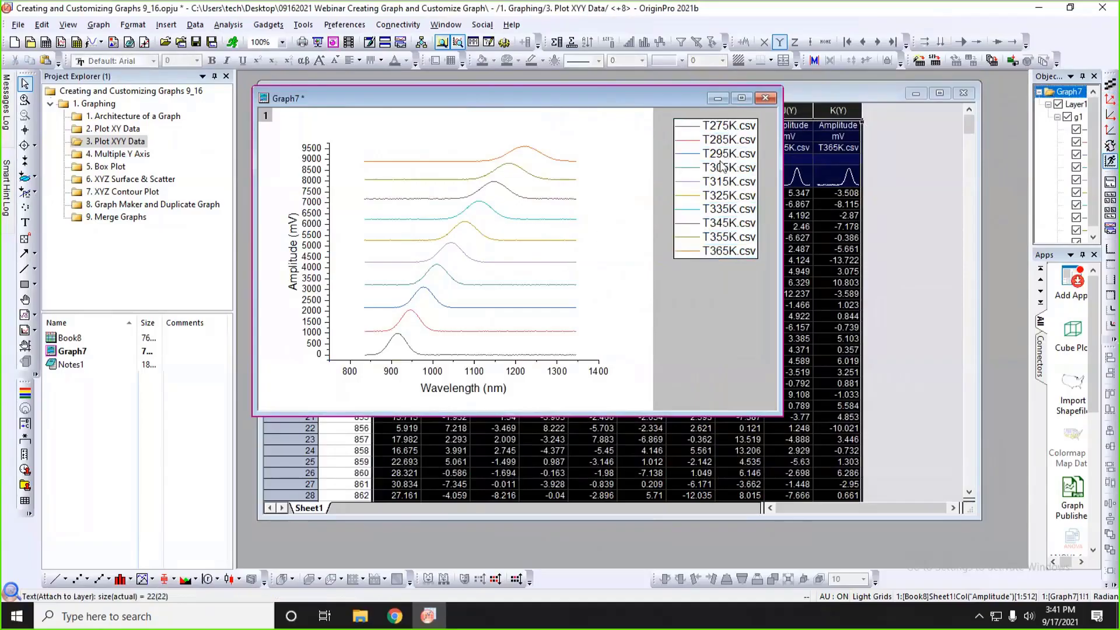
Attach Graph7's legend entries to their plots with Auto color and font size 16, and deselect the legend.
mouse_move(567, 178)
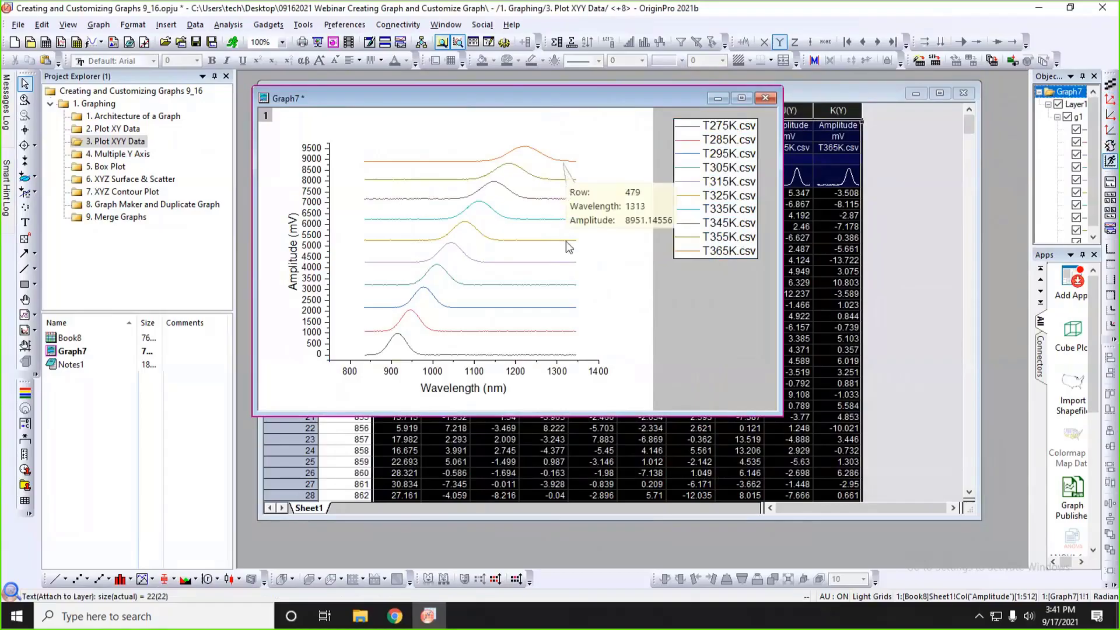
left_click(739, 169)
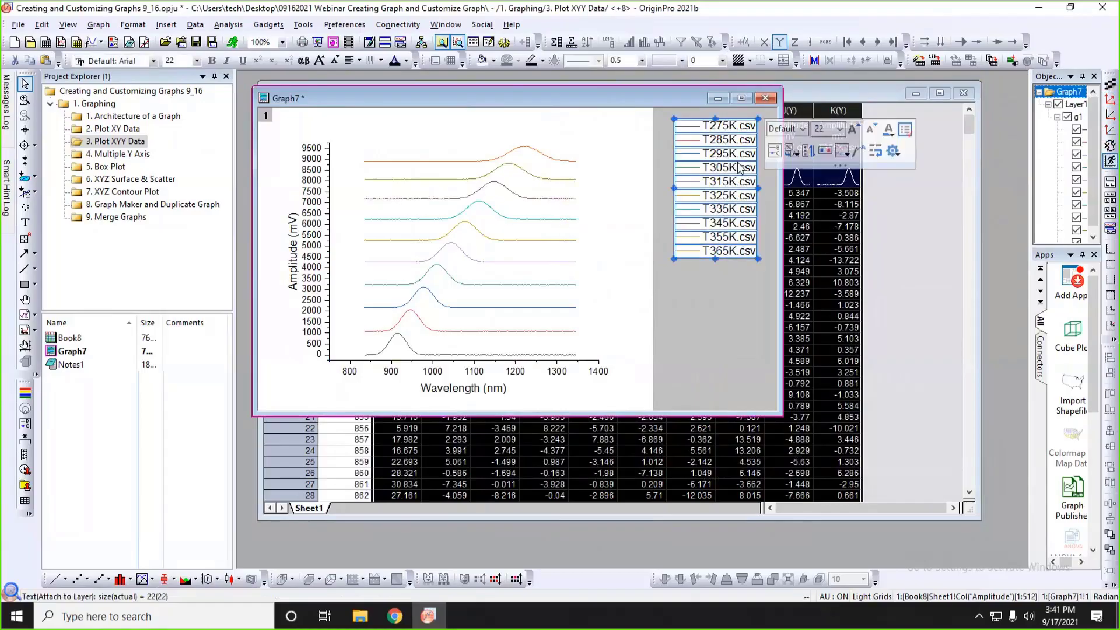
left_click(855, 152)
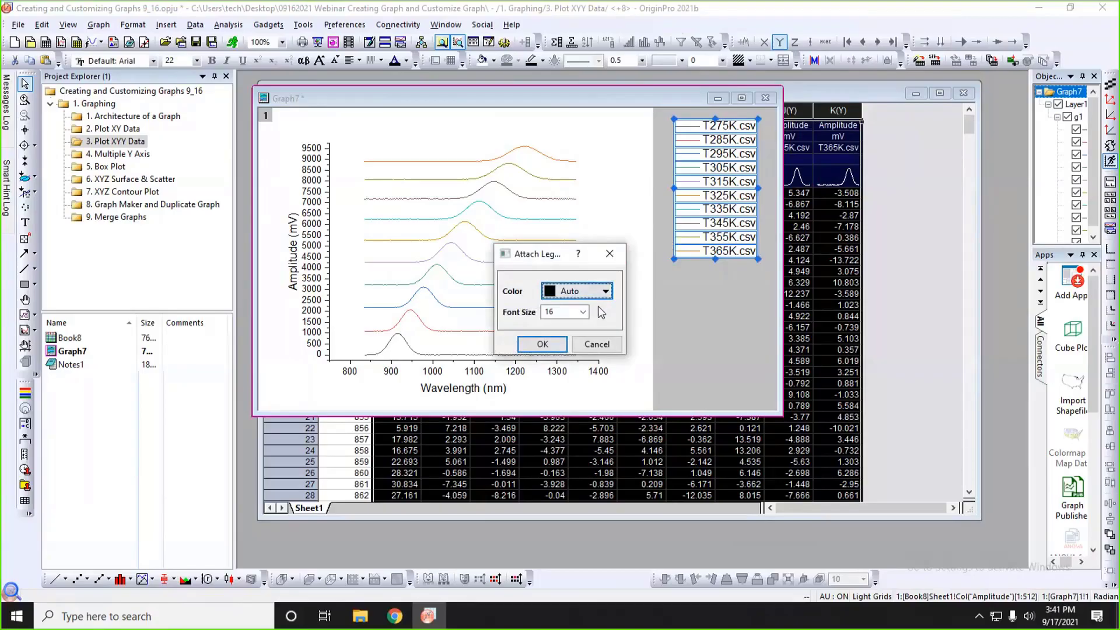
left_click(548, 345)
left_click(685, 324)
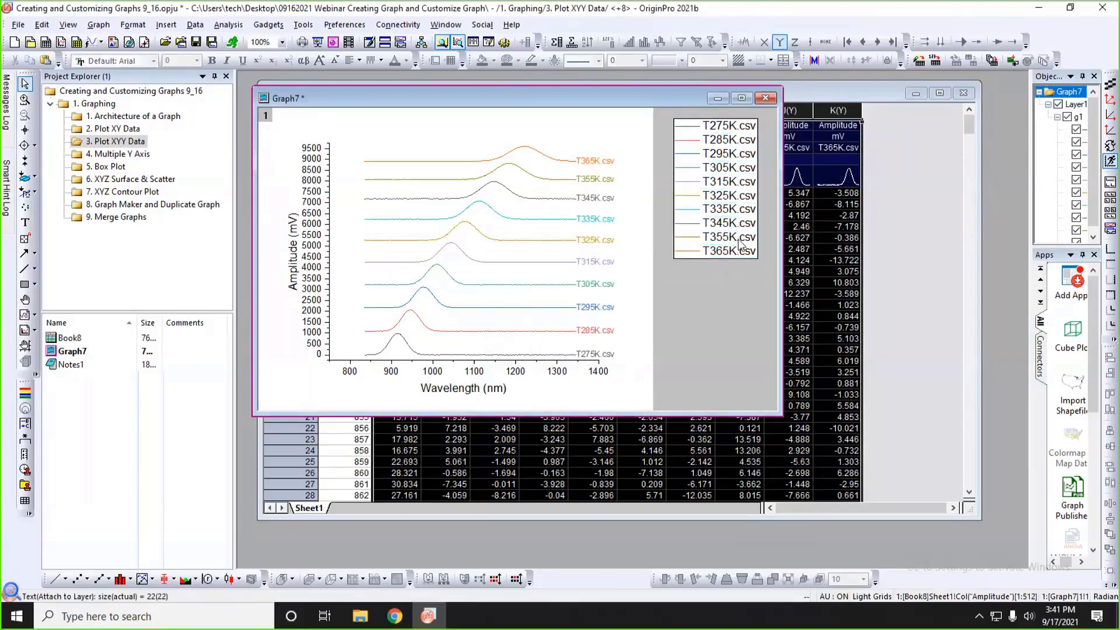
Delete the original legend beside Graph7's stacked plot.
left_click(740, 243)
key("Delete")
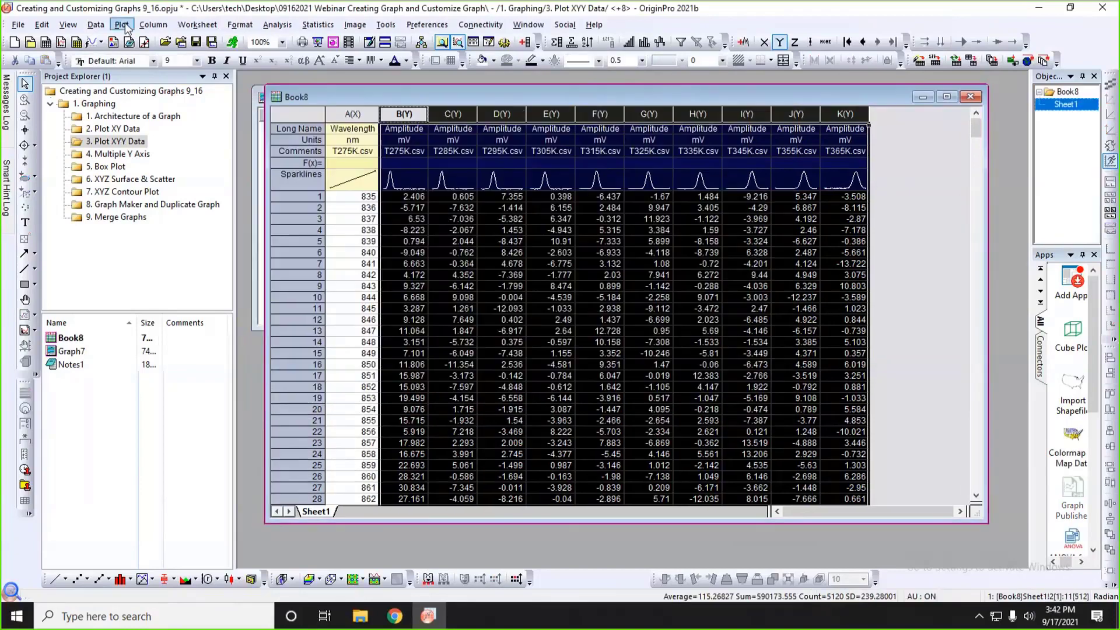
Plot Book8's selected amplitude columns as a 3D Waterfall Z:Color Mapping graph, and move and shrink its window below the worksheet's header rows.
left_click(122, 24)
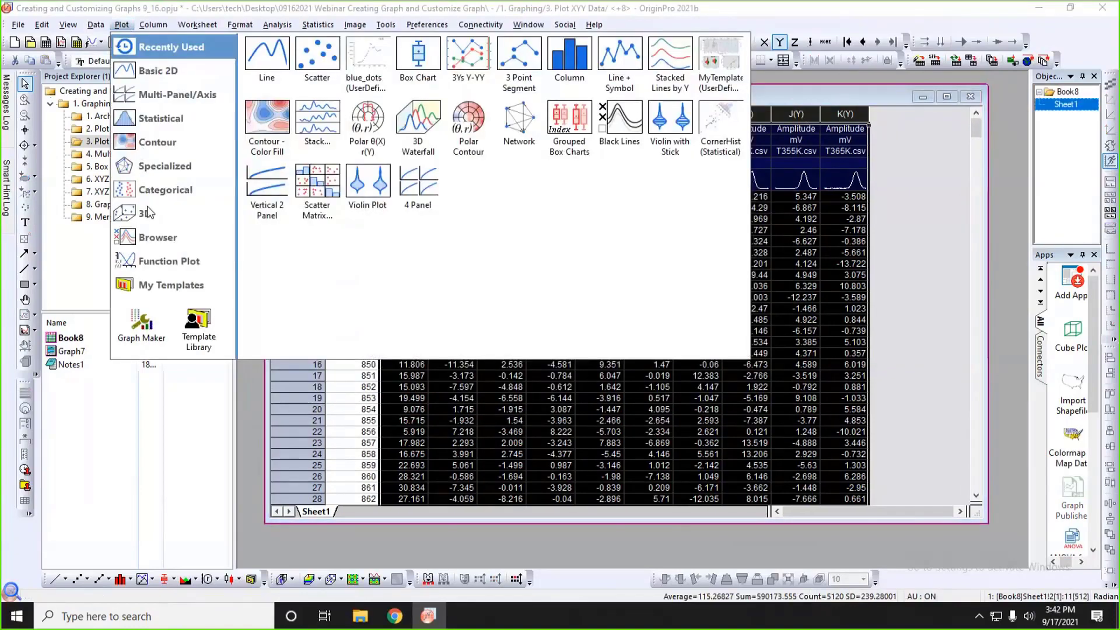
mouse_move(149, 209)
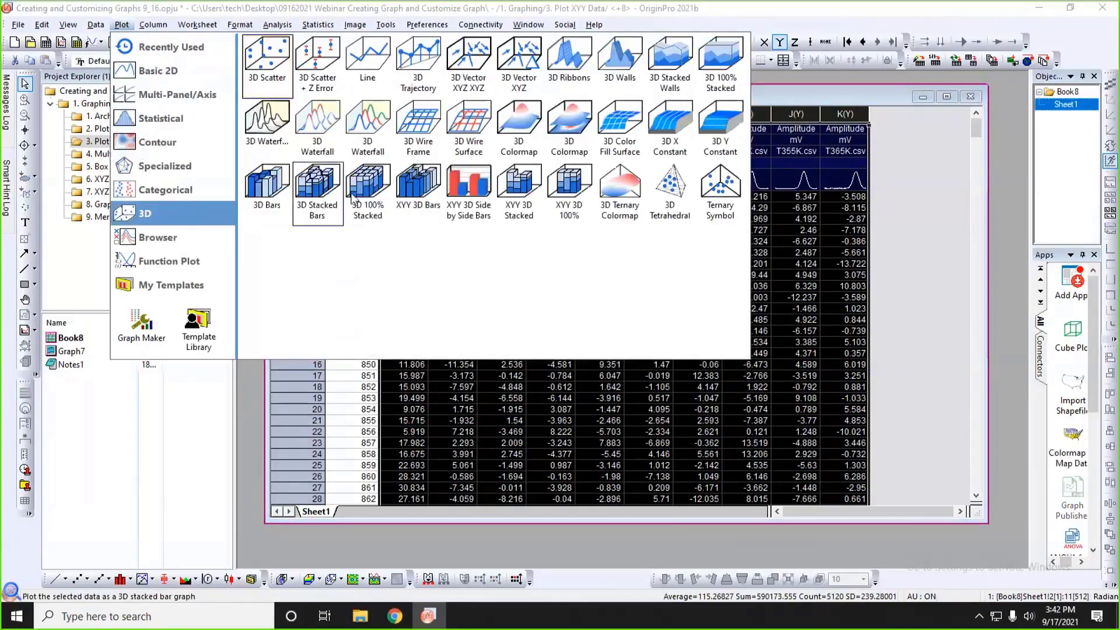
left_click(373, 120)
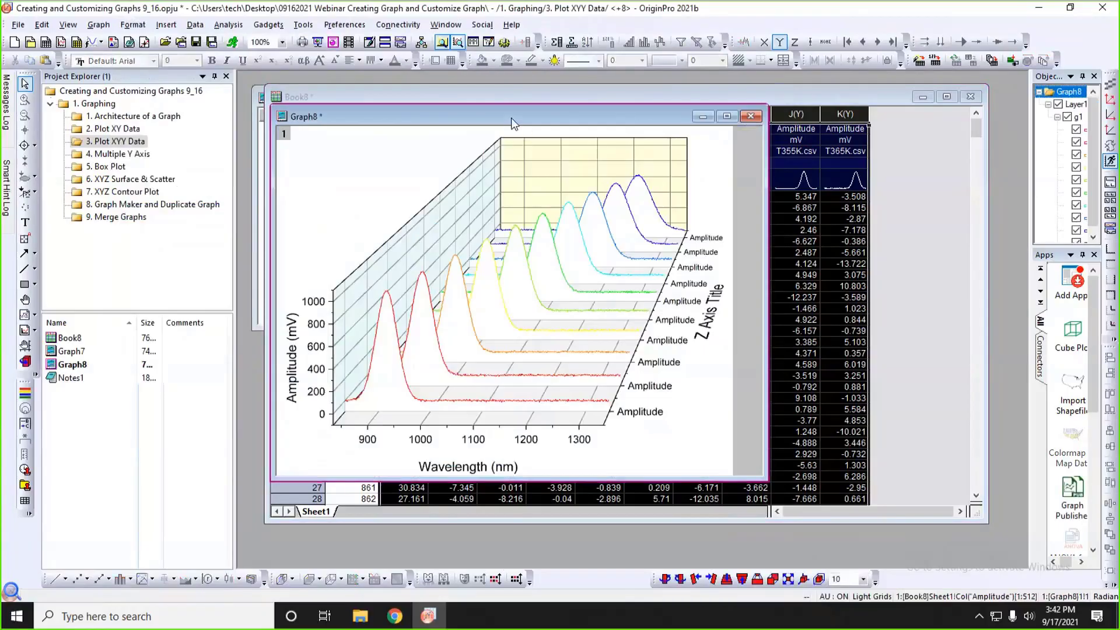
left_click_drag(512, 123, 531, 139)
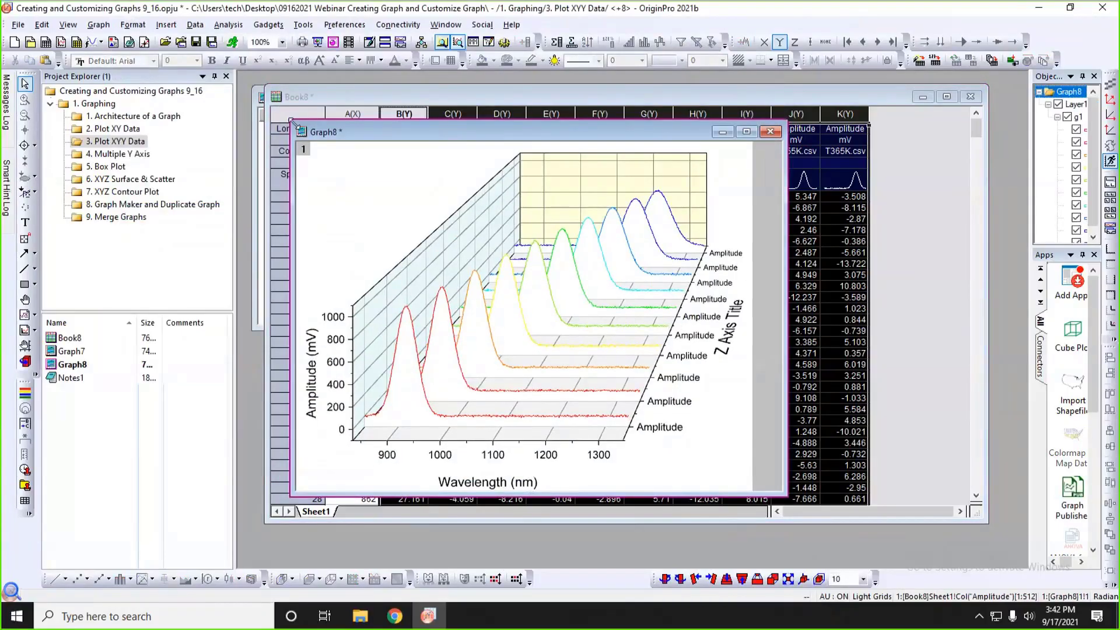
left_click_drag(292, 121, 321, 183)
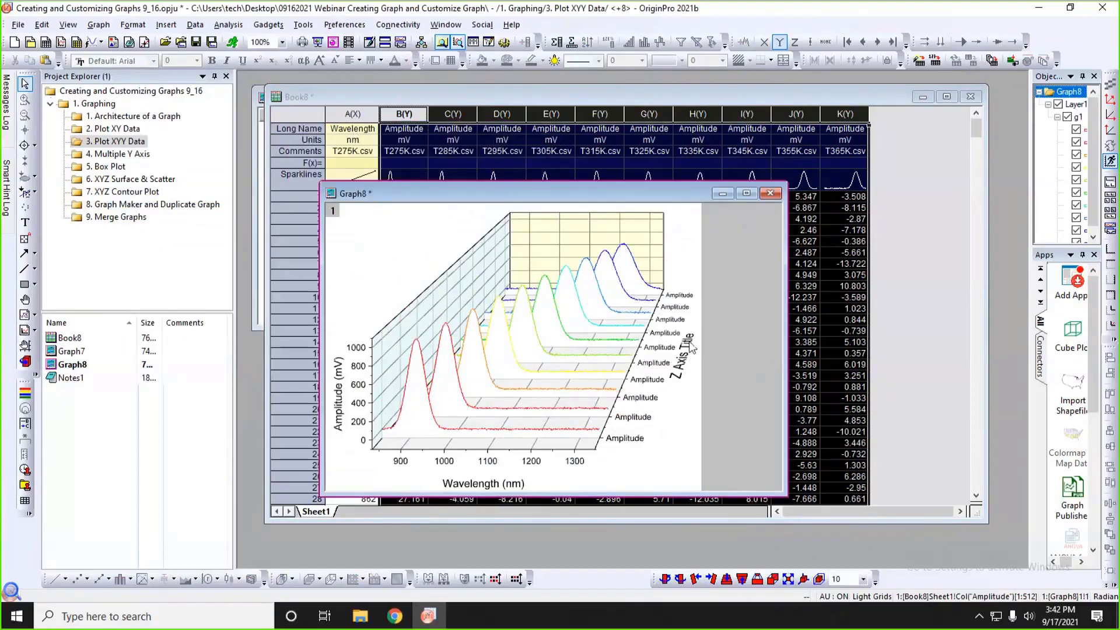
Set the Z axis tick labels of the 3D waterfall graph to display the column Comments.
left_click(667, 312)
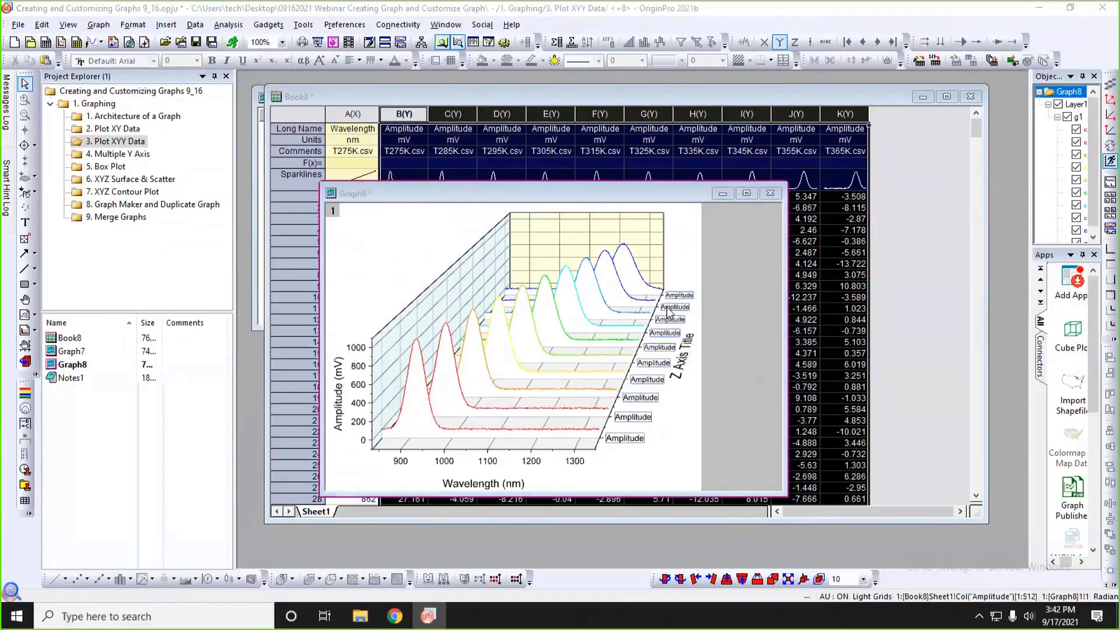
double_click(668, 312)
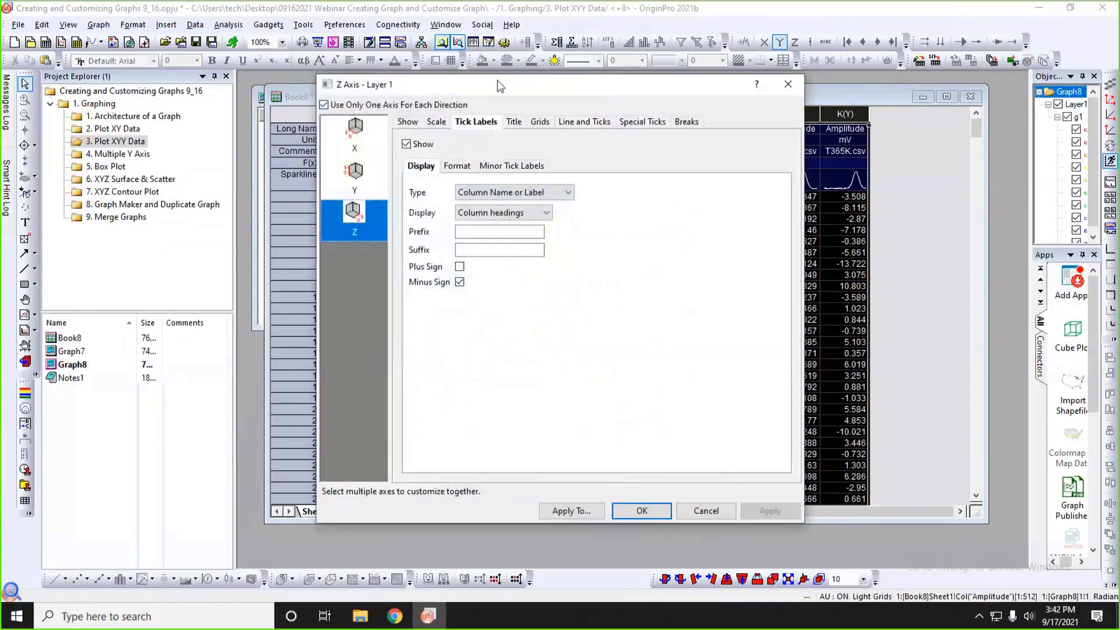
left_click_drag(499, 86, 516, 202)
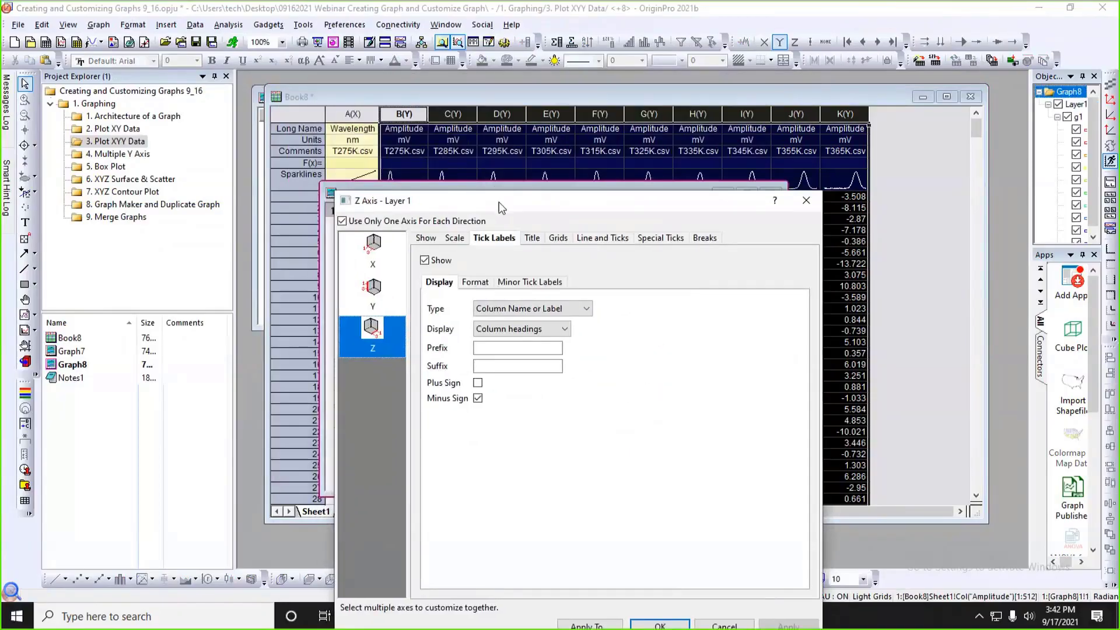
left_click_drag(499, 202, 576, 167)
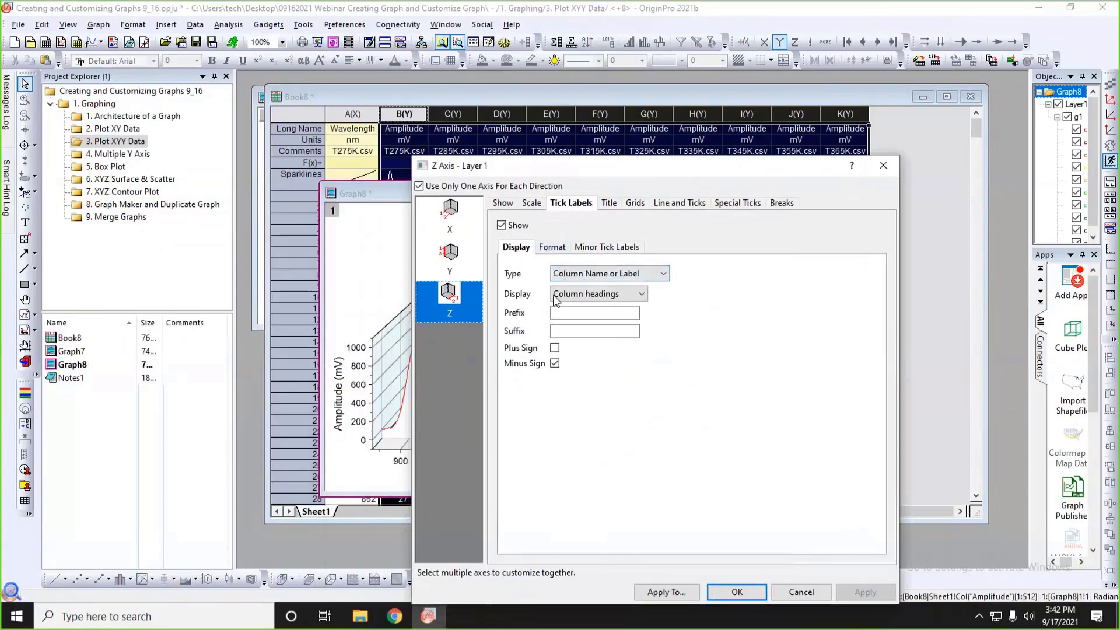
left_click(643, 295)
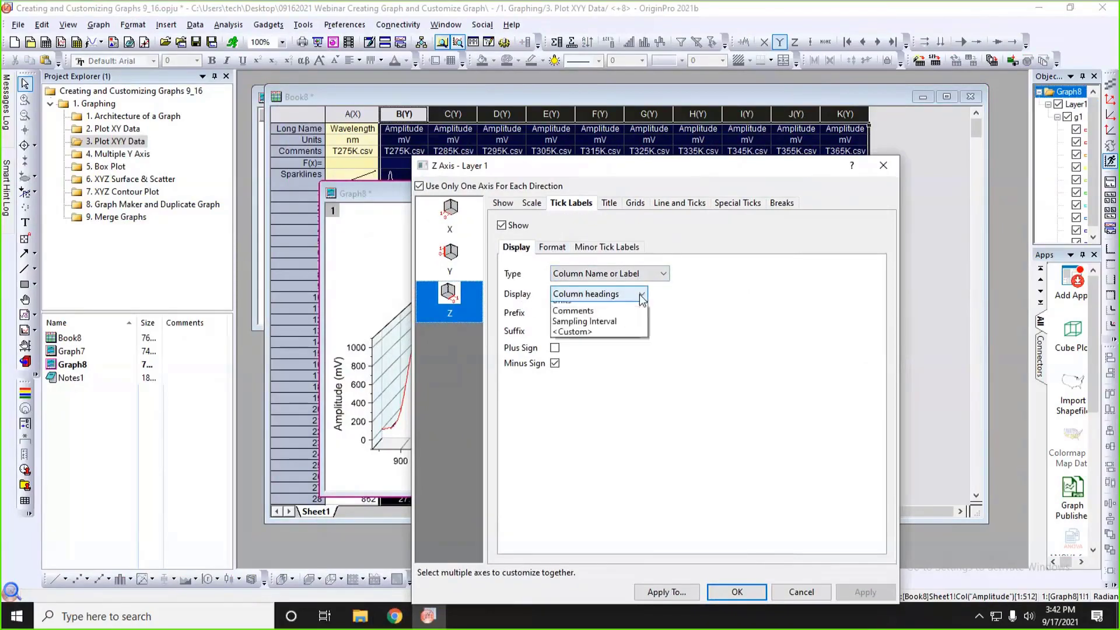
left_click(580, 330)
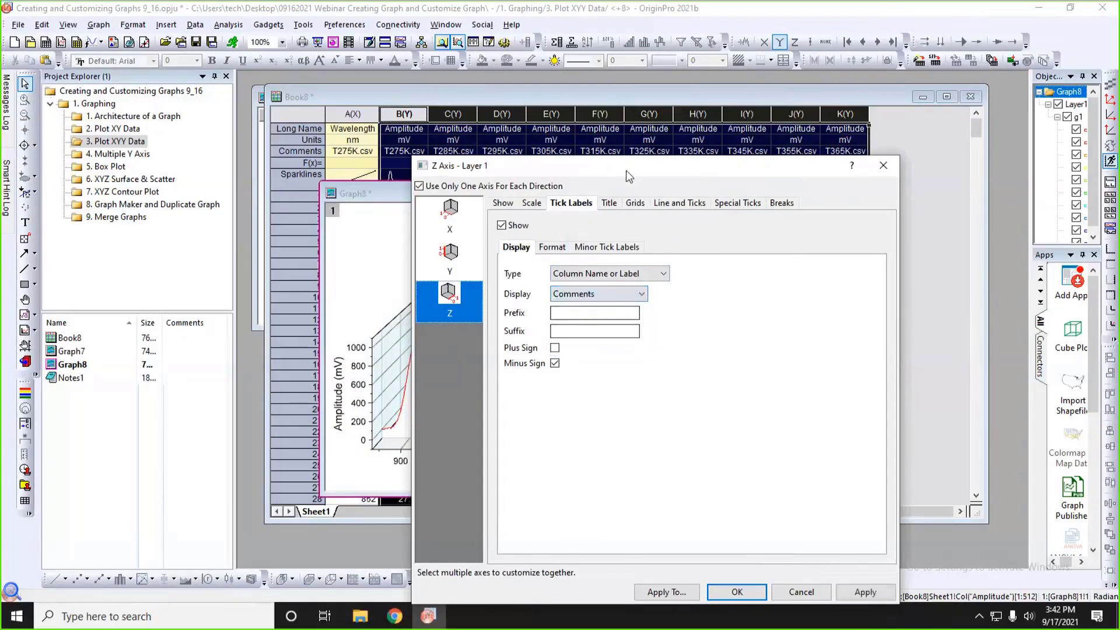
left_click_drag(625, 171, 568, 81)
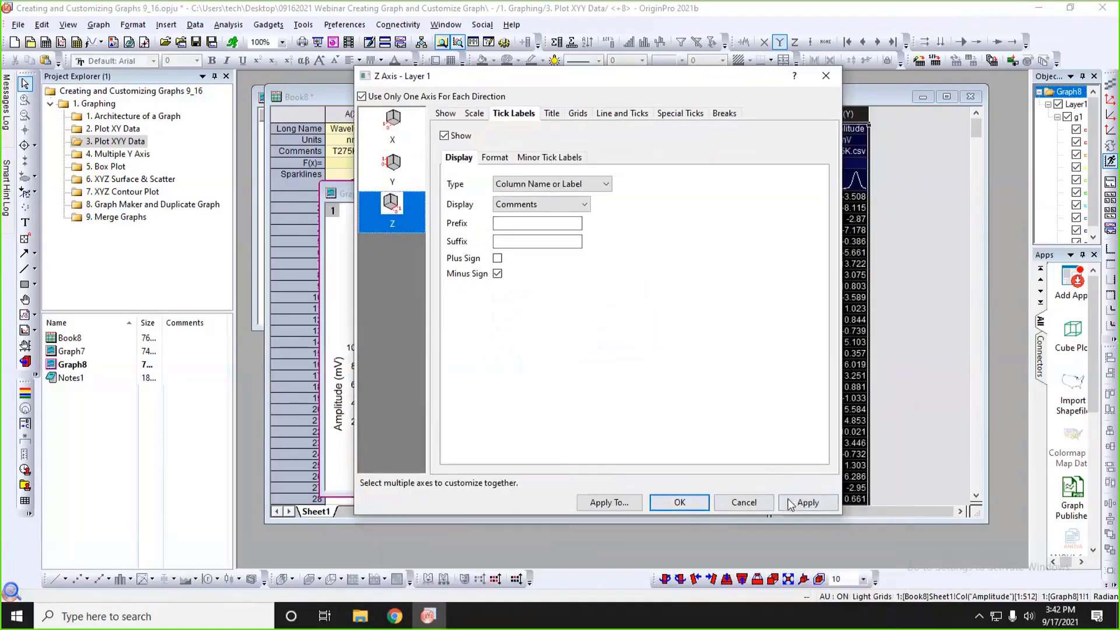
left_click(697, 502)
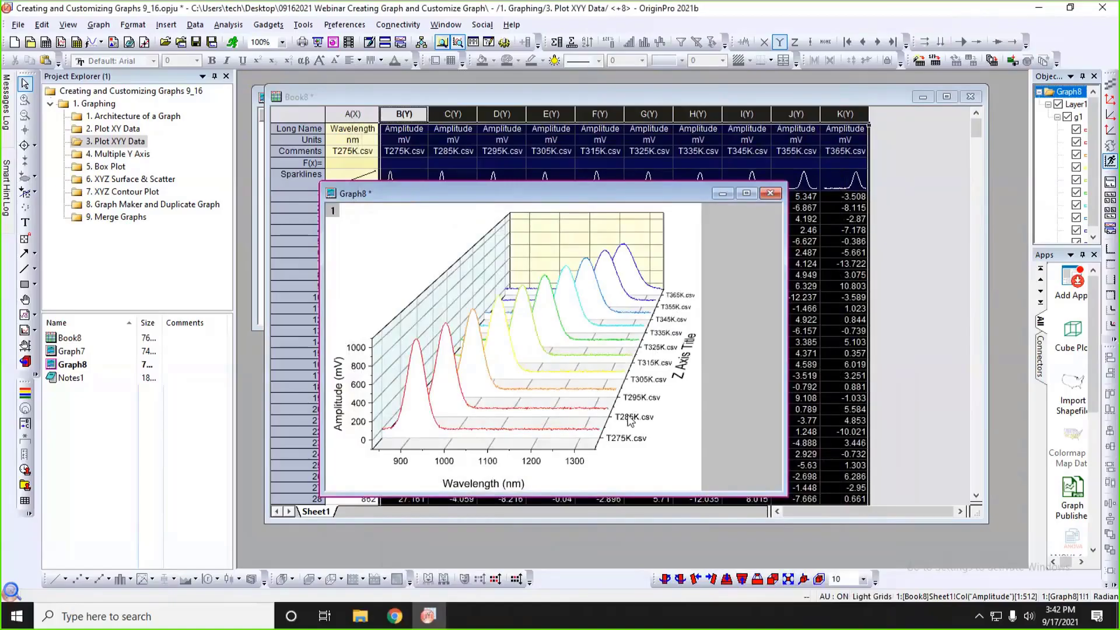
Fill the waterfall curves by setting Area Fill Color to increment By One with the Color4Line list.
double_click(450, 344)
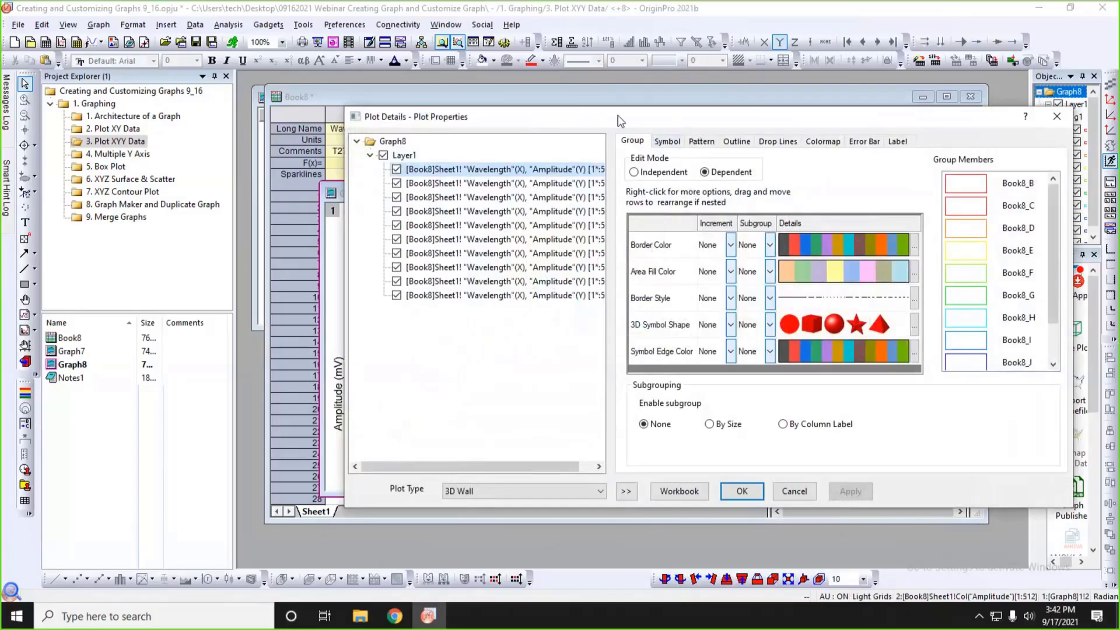
left_click_drag(618, 114, 510, 47)
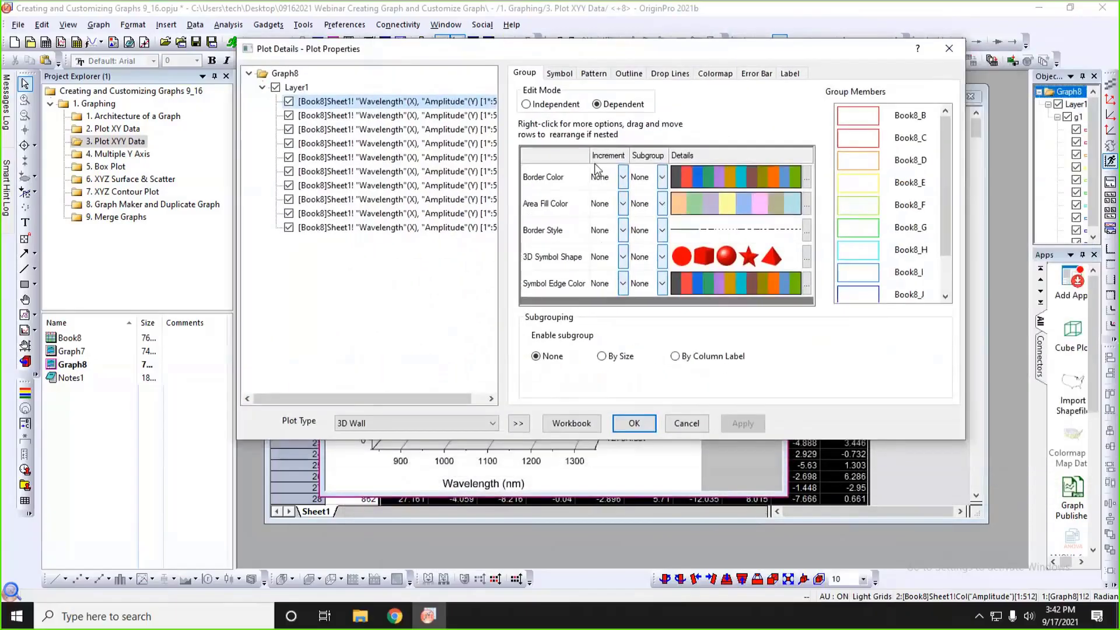
left_click(623, 203)
left_click(618, 220)
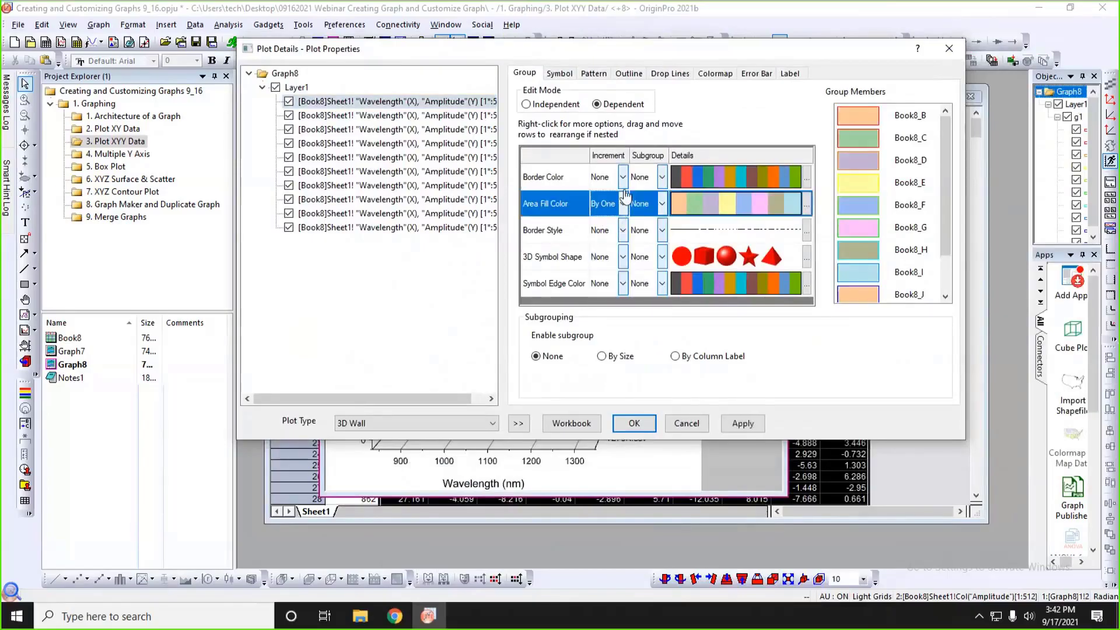
right_click(795, 206)
left_click(770, 208)
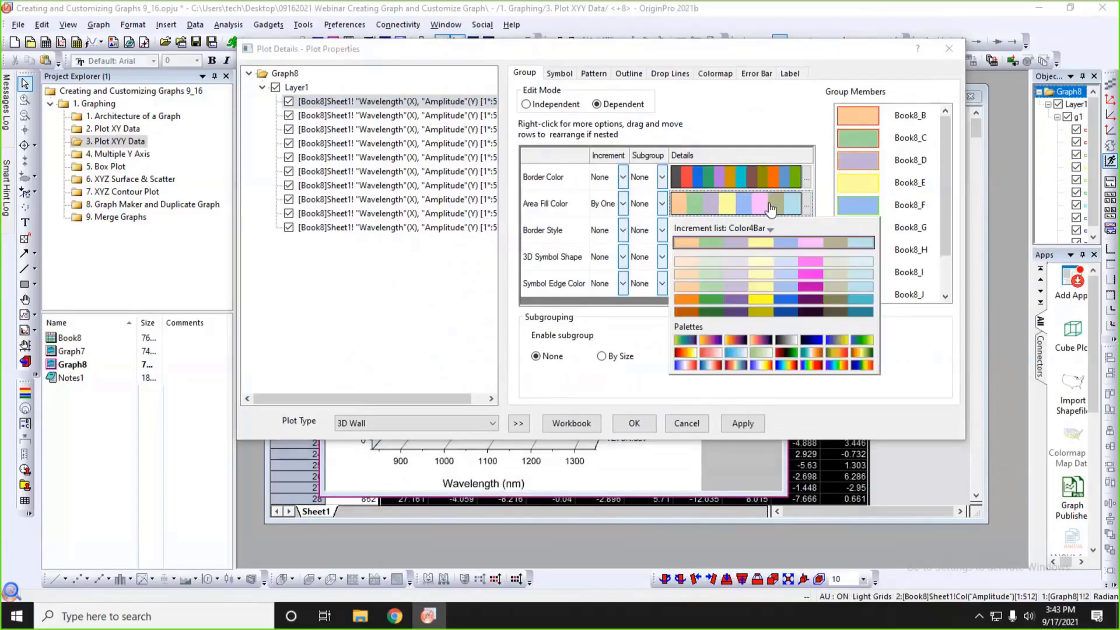
left_click(726, 231)
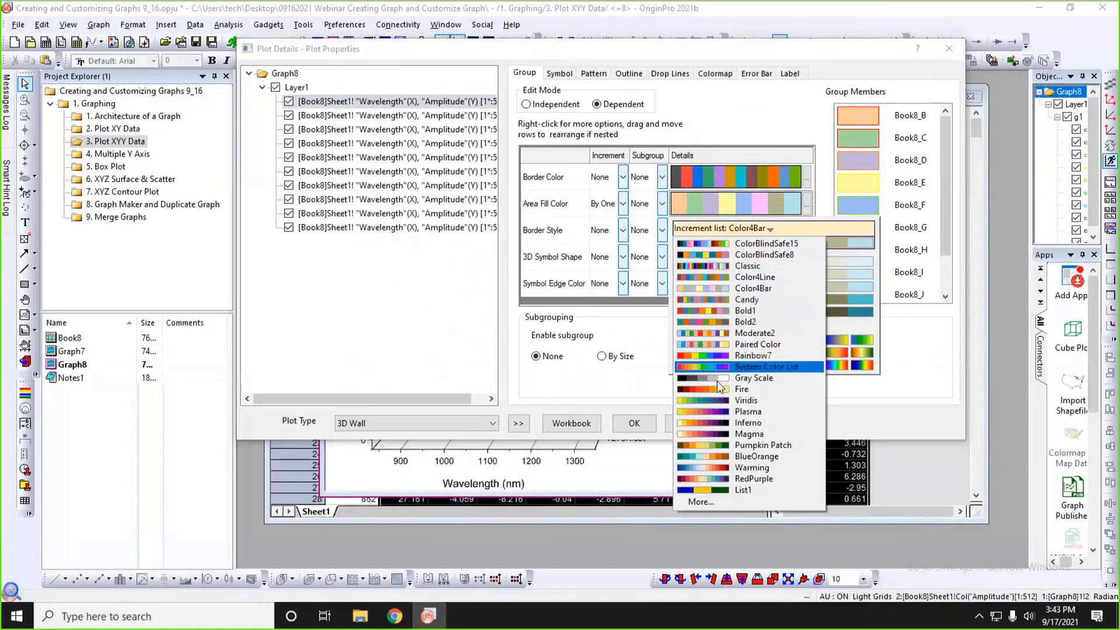
left_click(696, 278)
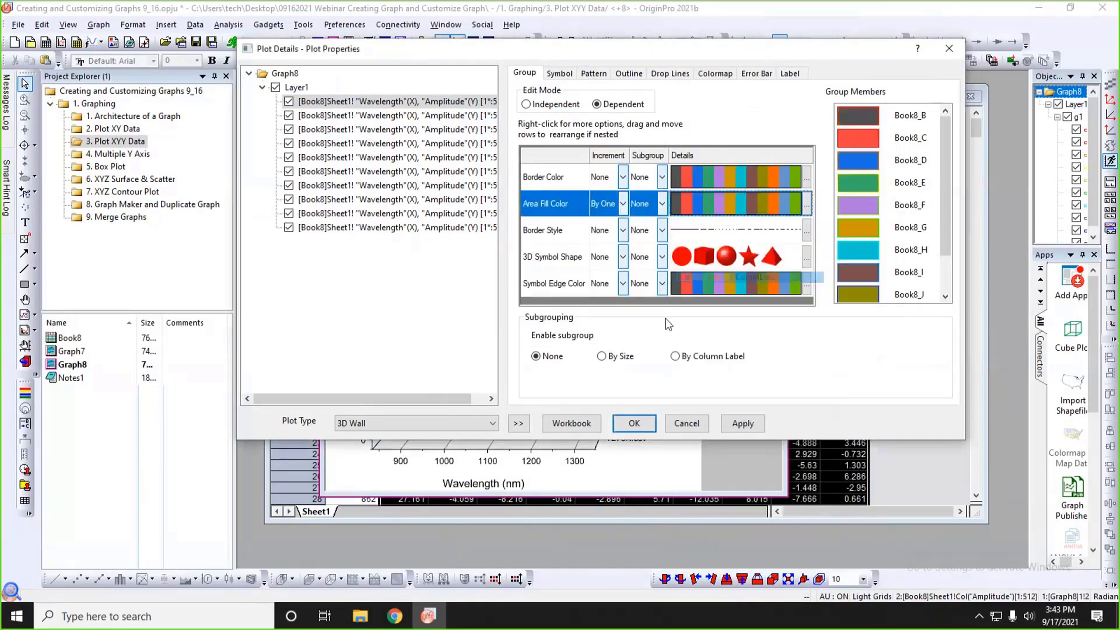
left_click(634, 423)
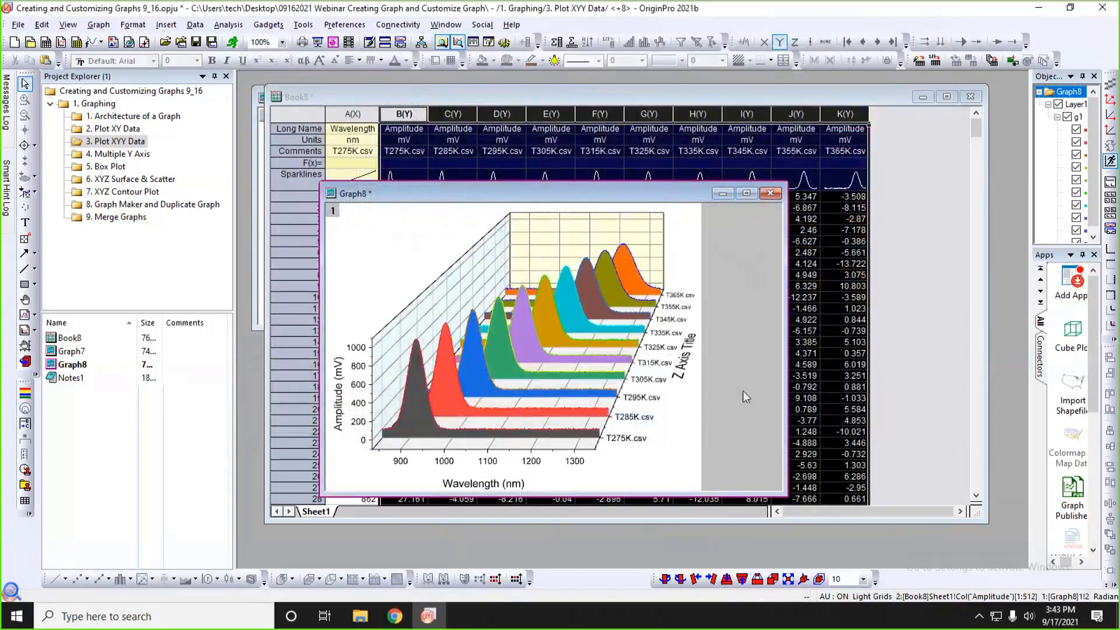
Open the 4. Multiple Y Axis project folder, and reposition and shorten the Book9 window to show columns A to D.
left_click(338, 505)
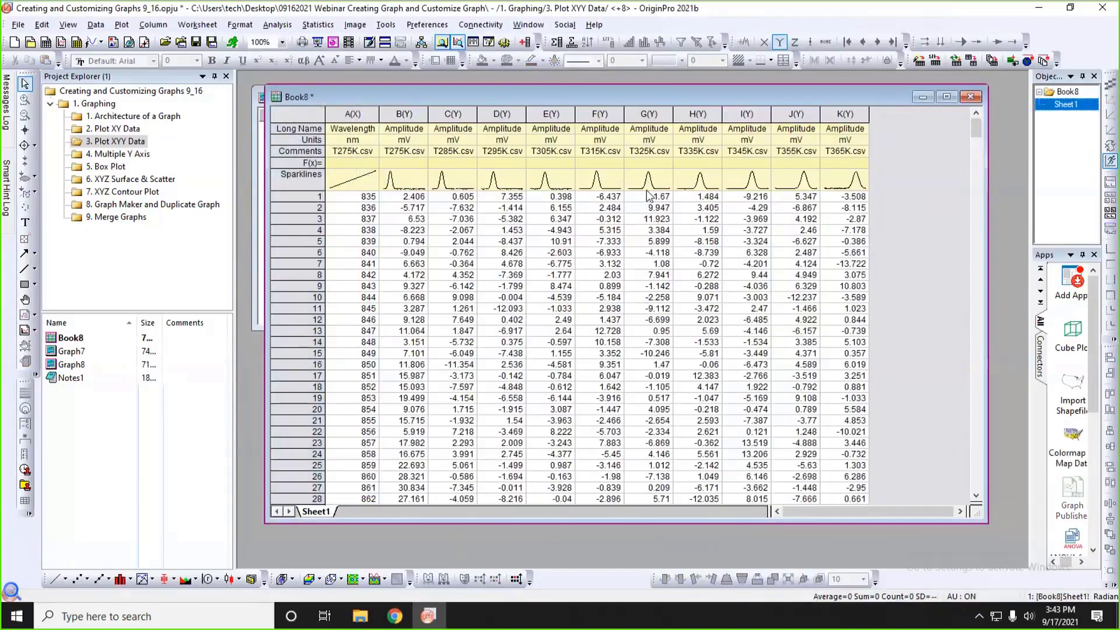
left_click(135, 155)
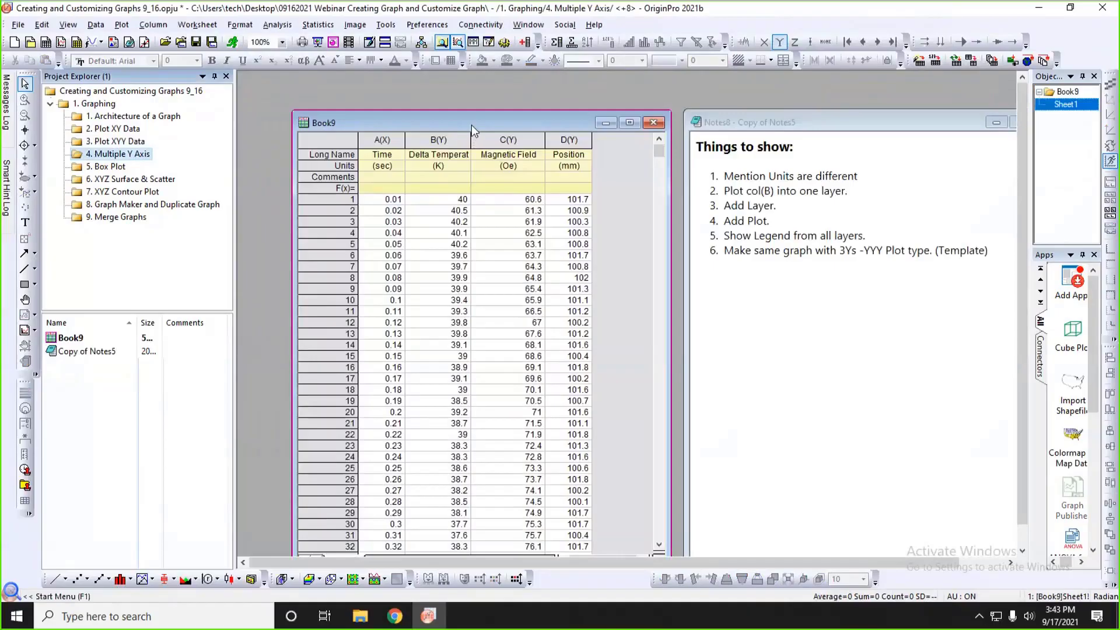
left_click_drag(472, 124, 437, 97)
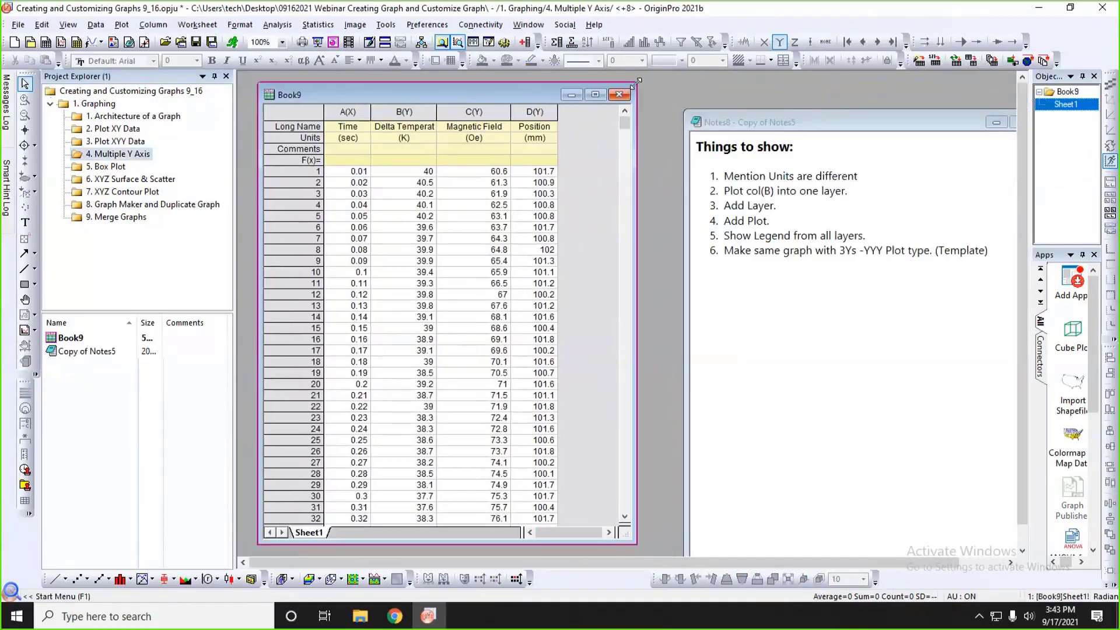
left_click_drag(637, 82, 631, 113)
left_click_drag(407, 142, 522, 137)
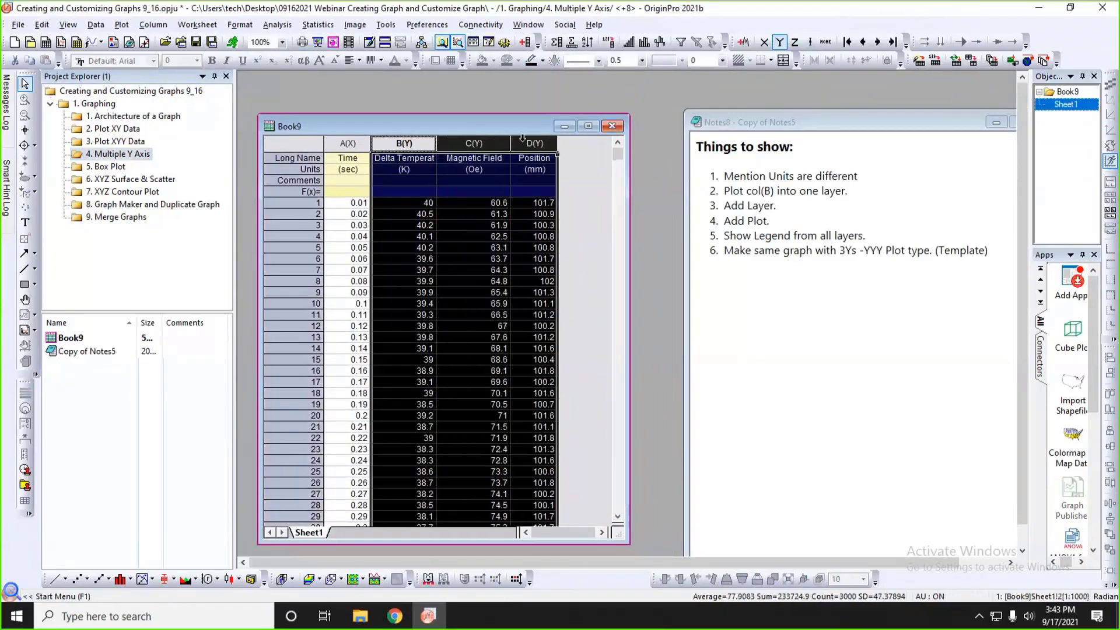
left_click(469, 181)
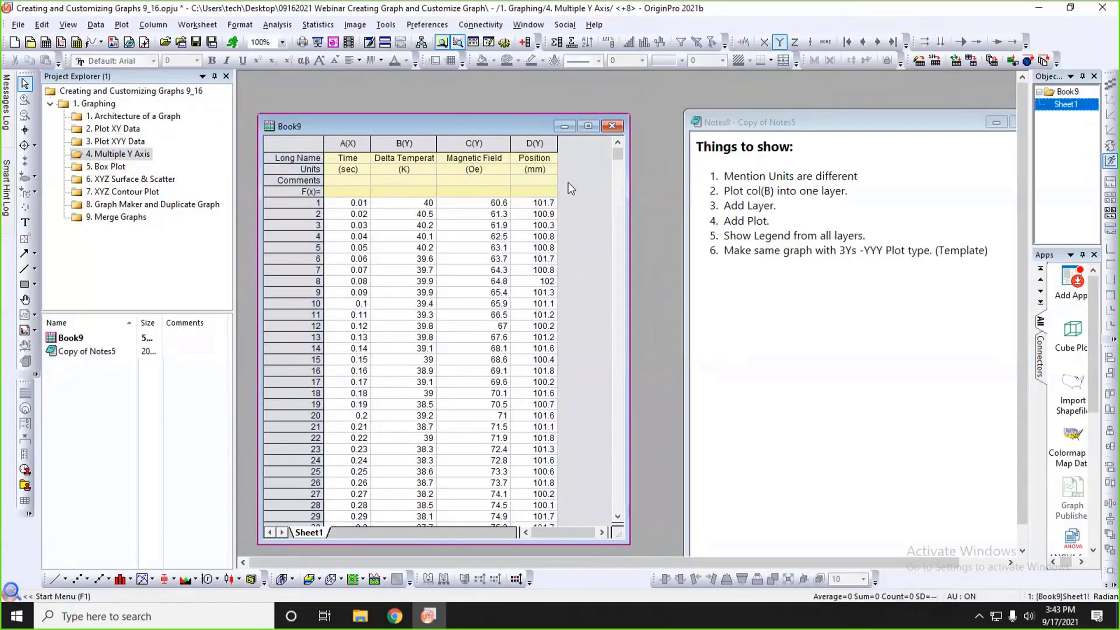
left_click_drag(485, 125, 474, 111)
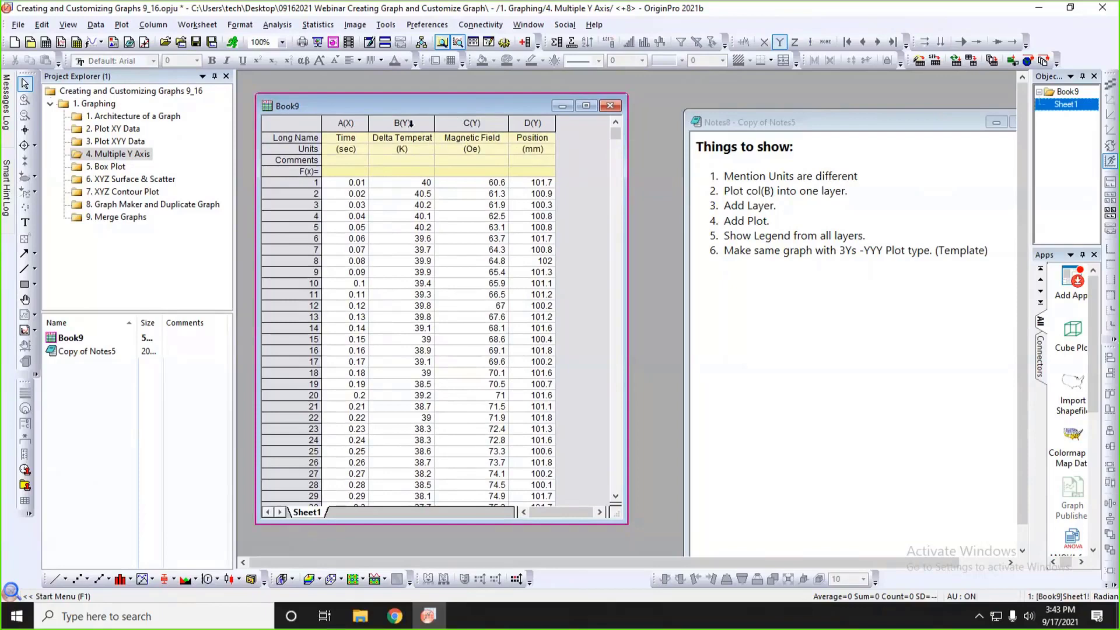
Plot Book9's Delta Temperature column B as a line graph, and enlarge and place the graph window beside the worksheet.
left_click(410, 124)
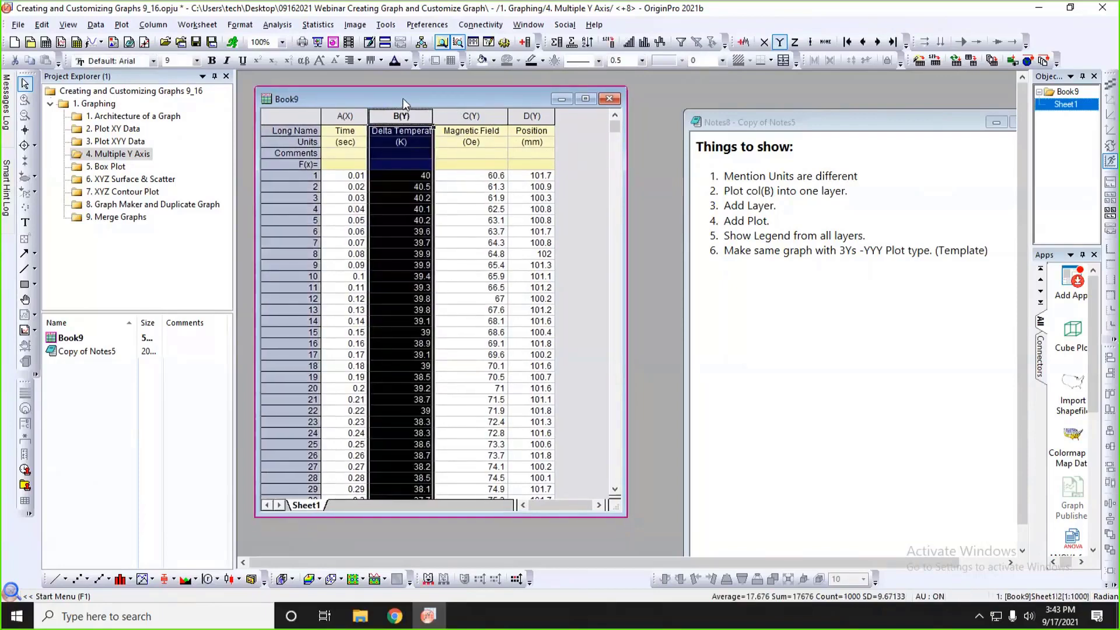
left_click_drag(402, 100, 402, 105)
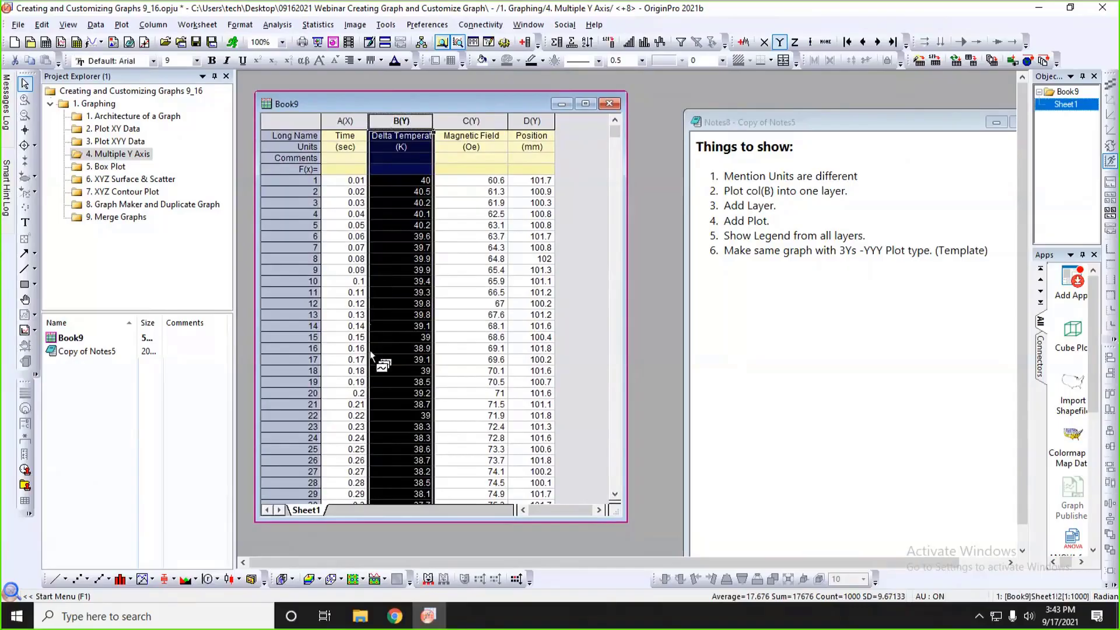
left_click(54, 580)
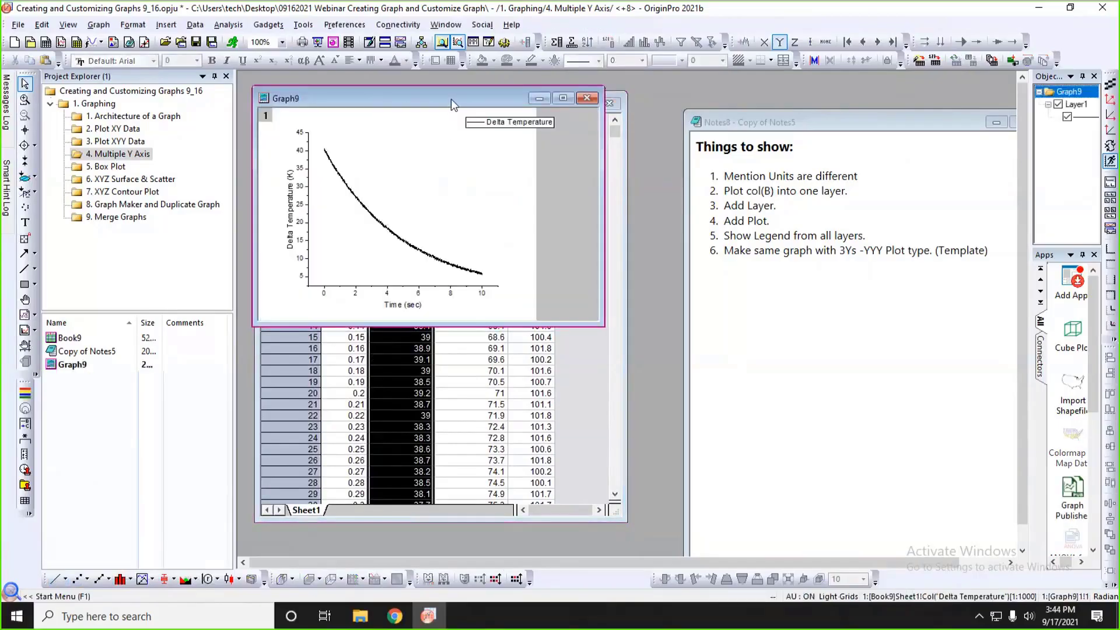
left_click_drag(450, 99, 757, 127)
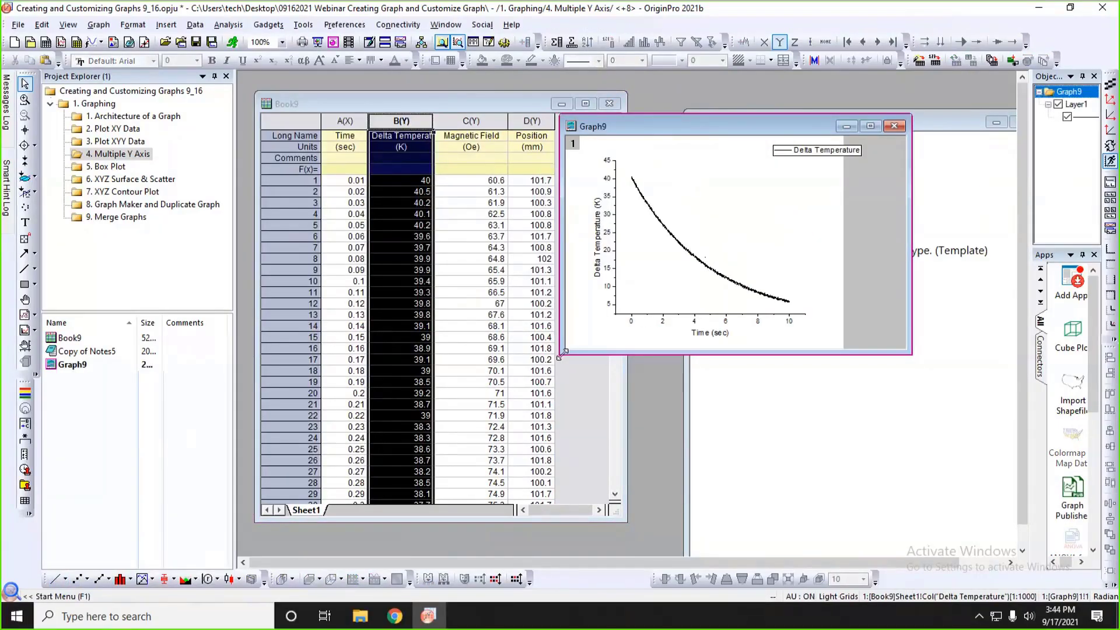
left_click_drag(562, 354, 502, 454)
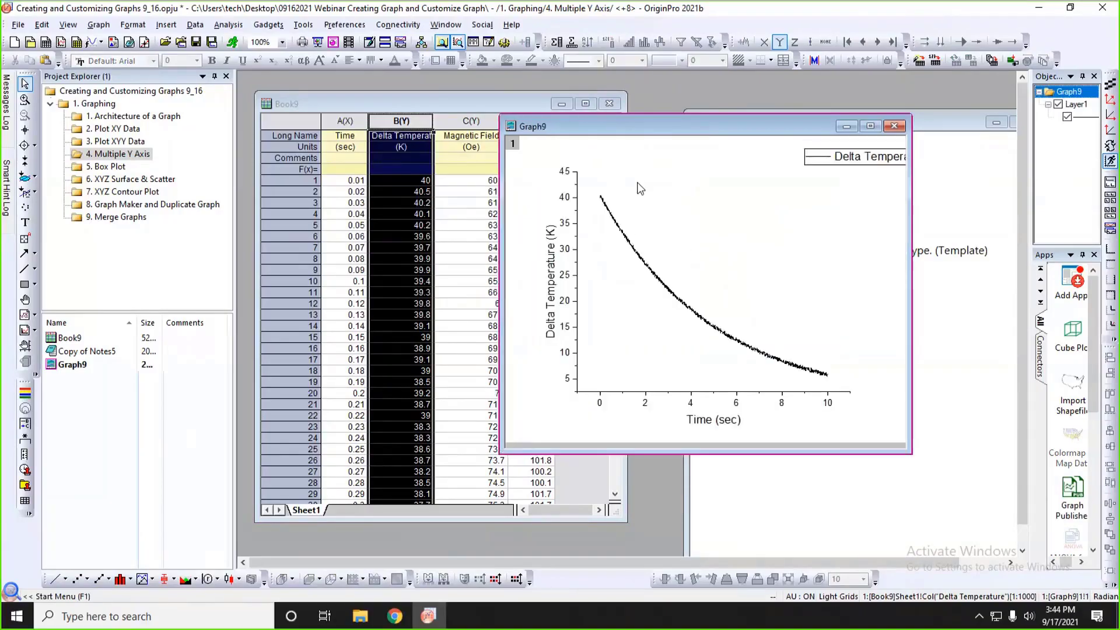
left_click_drag(616, 127, 680, 119)
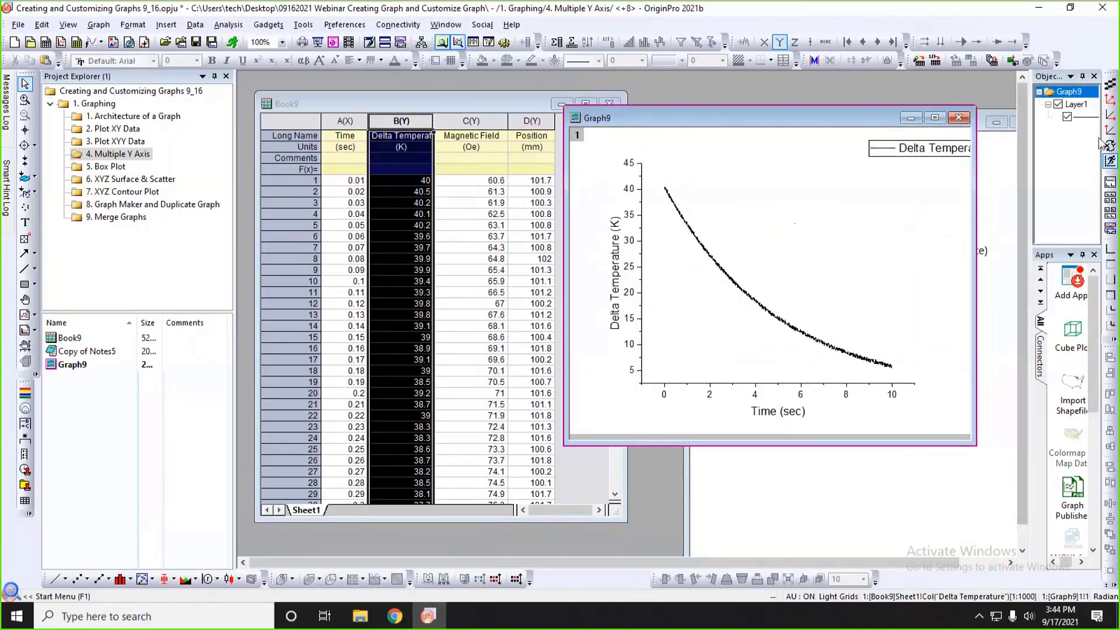
Add a linked Right-Y layer to the Delta Temperature graph and bring the Book9 worksheet to the front.
left_click(1110, 281)
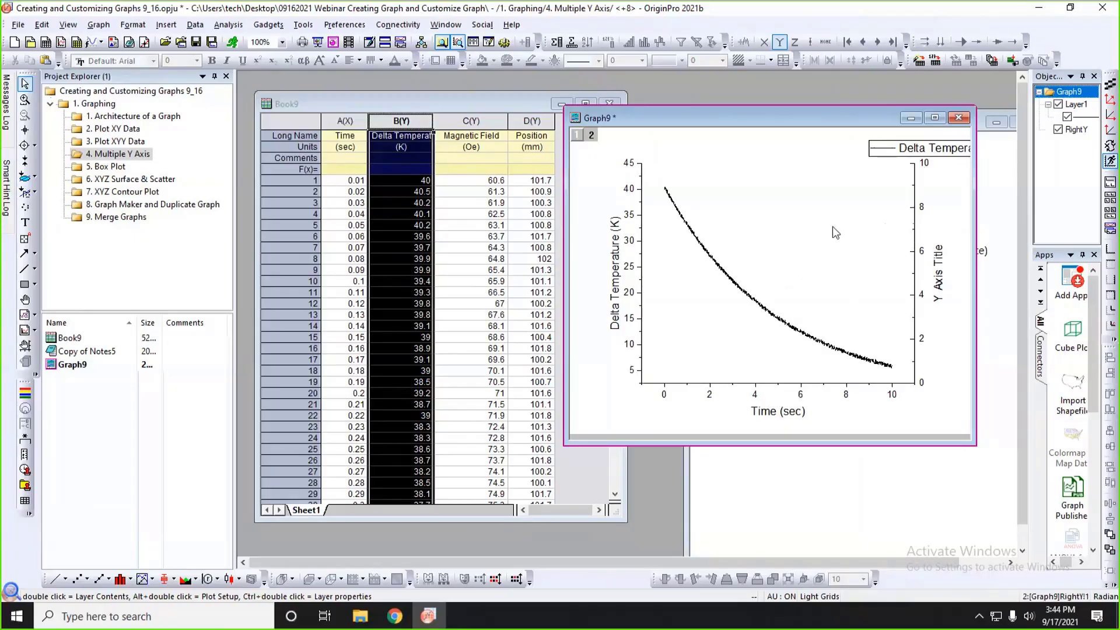
left_click_drag(528, 104, 523, 99)
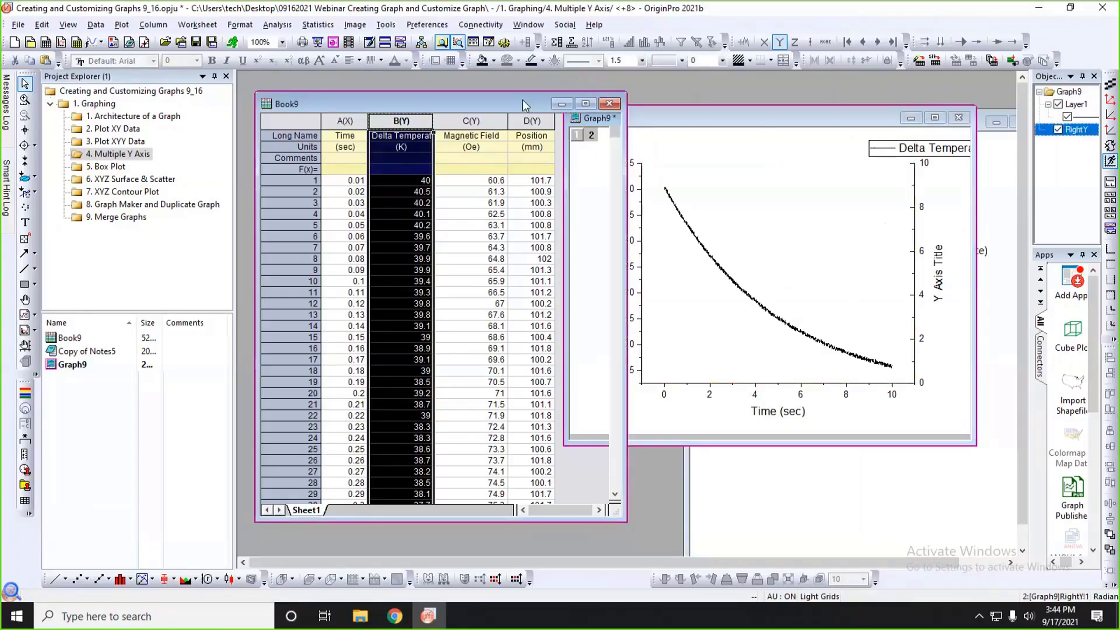
Narrow the Book9 window, place the graph window beside it, and move the Delta Temperature legend fully inside the page.
left_click_drag(622, 158, 574, 157)
left_click(627, 125)
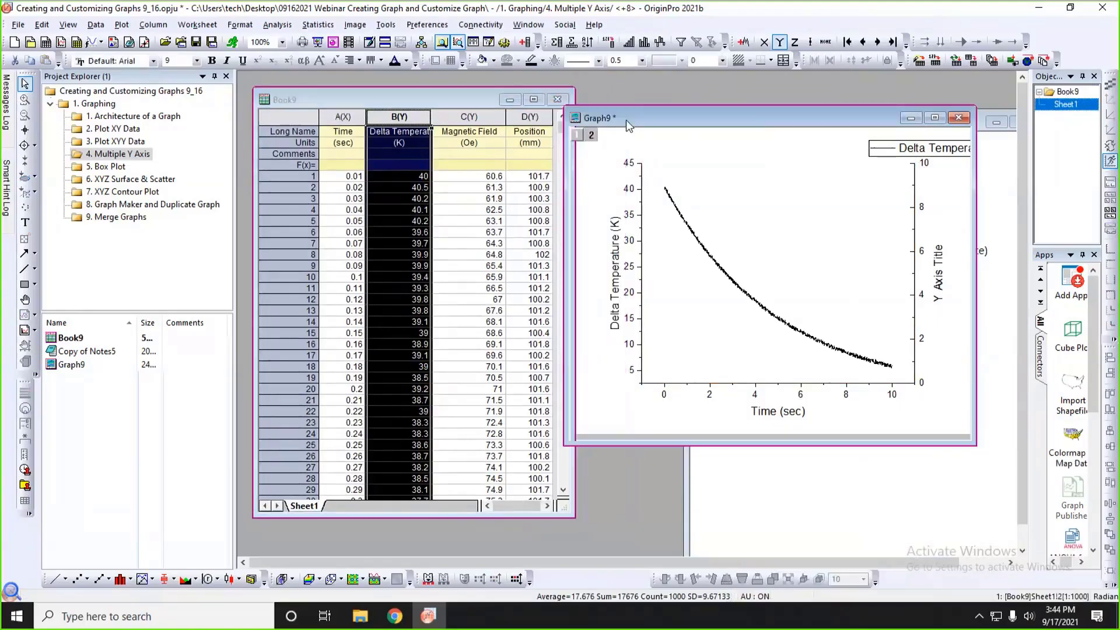
left_click_drag(625, 121, 649, 119)
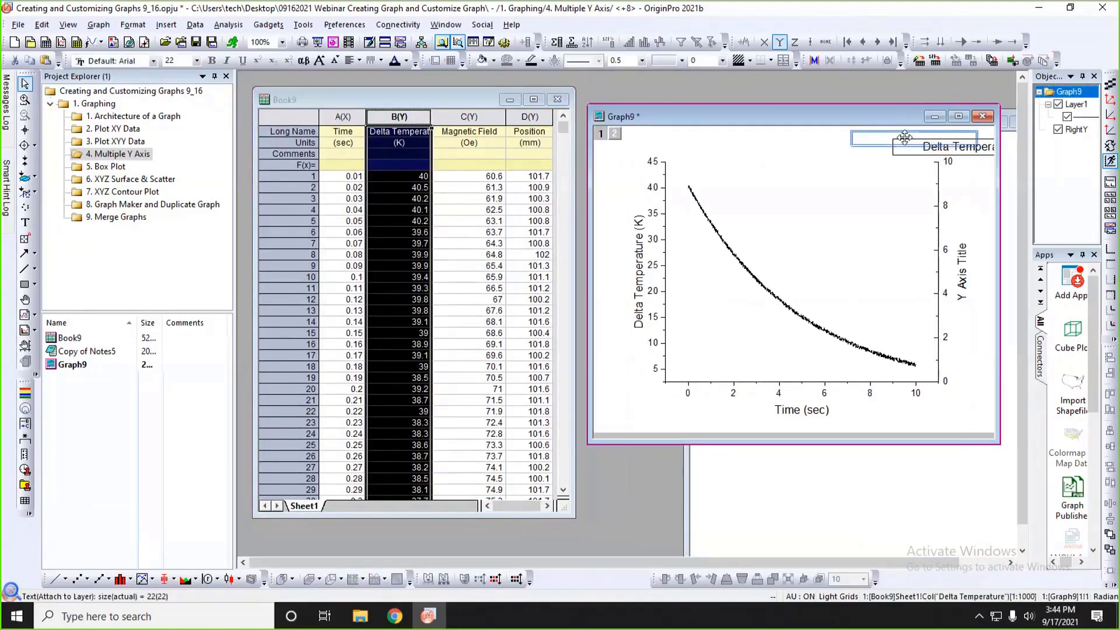
left_click_drag(955, 148, 906, 141)
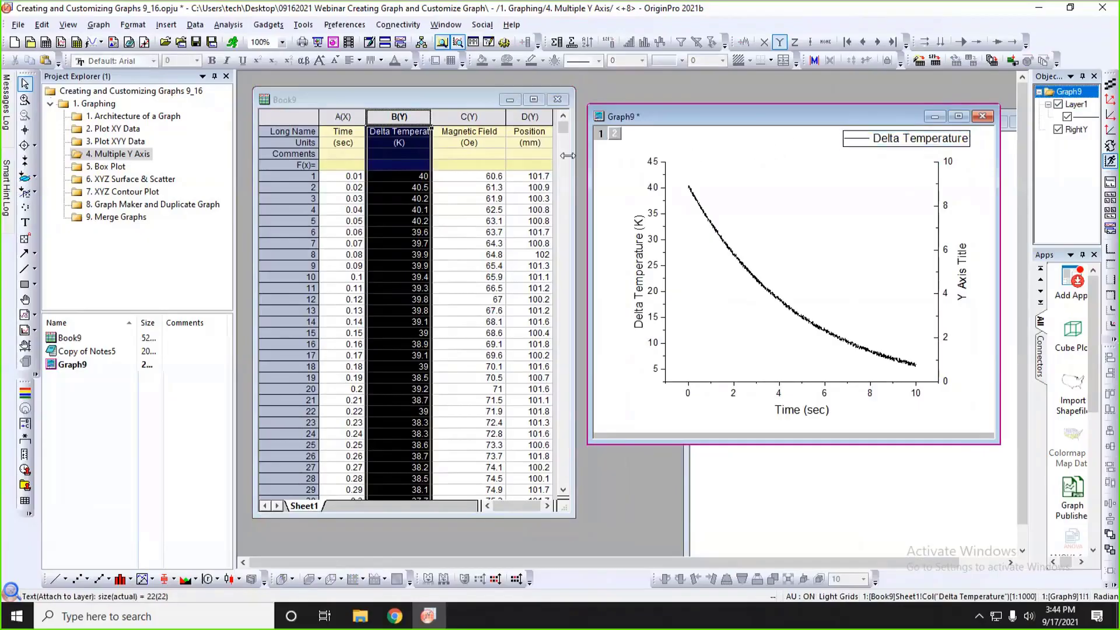
Add Book9's Magnetic Field column C to the graph's first layer and accept rescaling the axes to show all data.
left_click(489, 116)
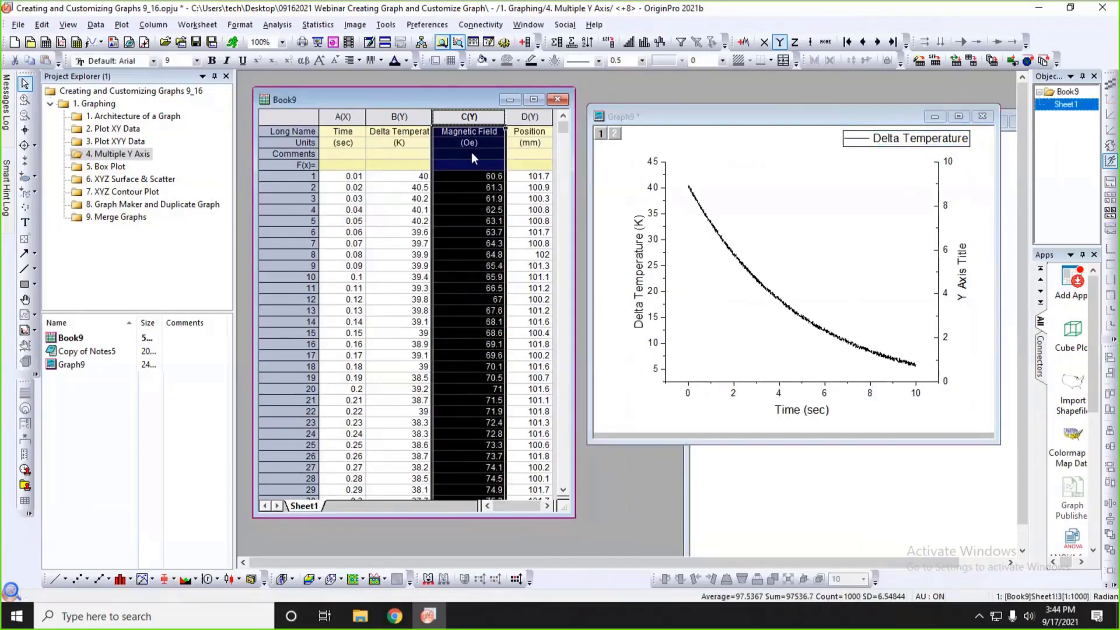
left_click_drag(468, 97, 469, 93)
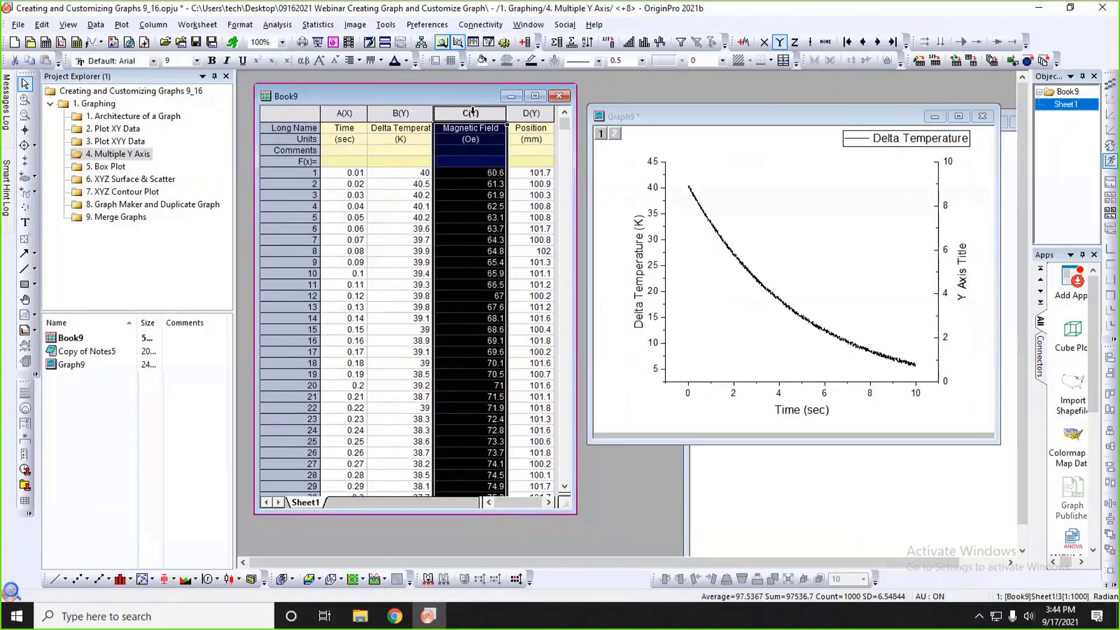
left_click(466, 112)
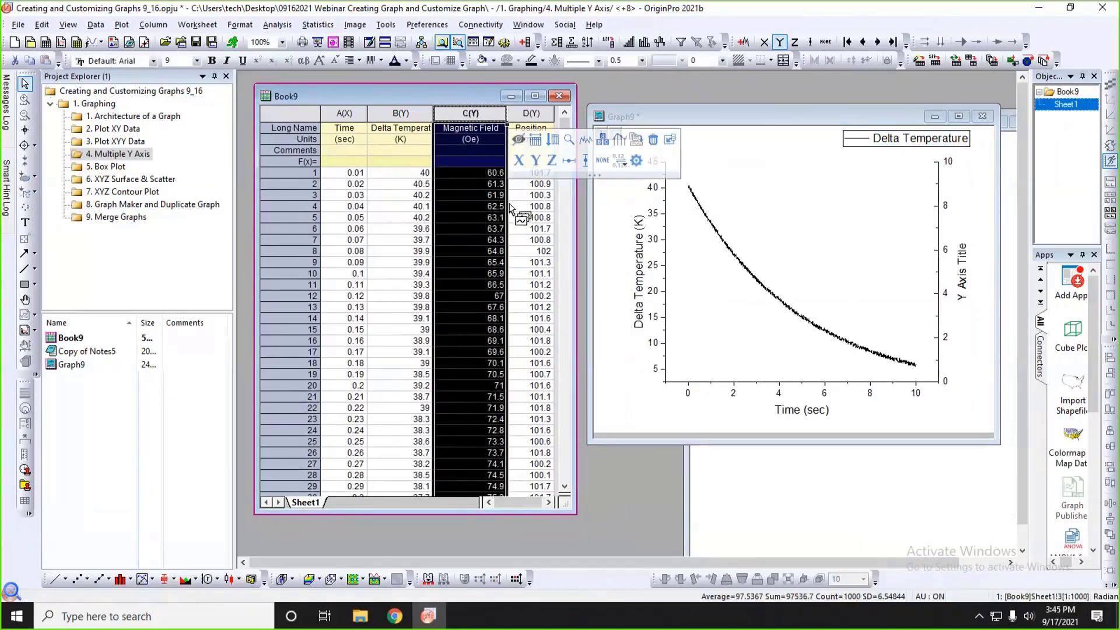
left_click_drag(509, 207, 786, 251)
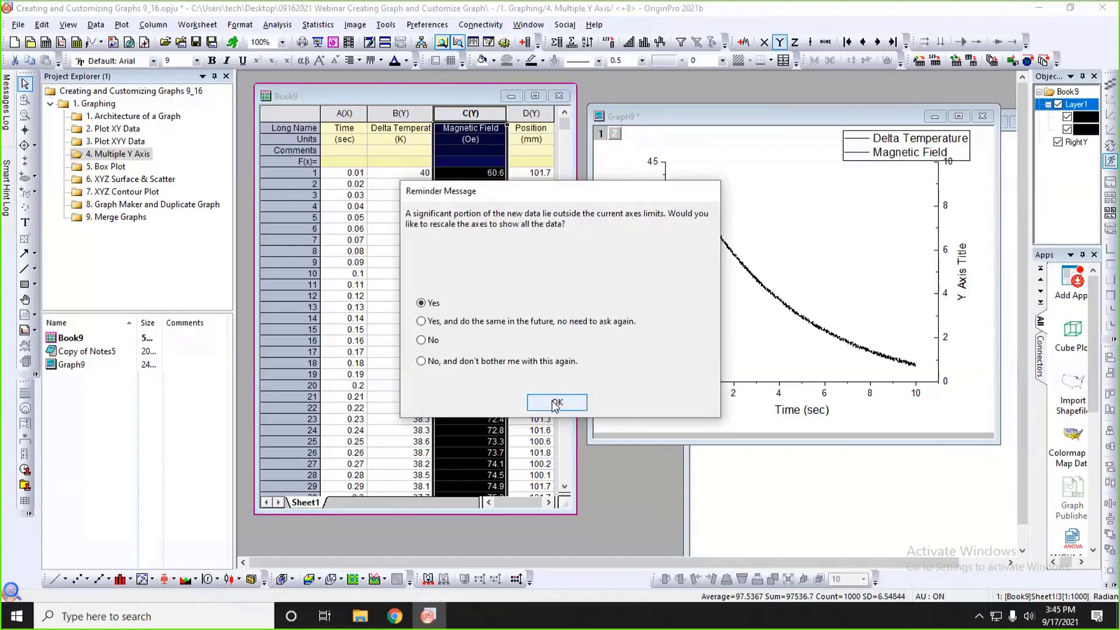
key("Return")
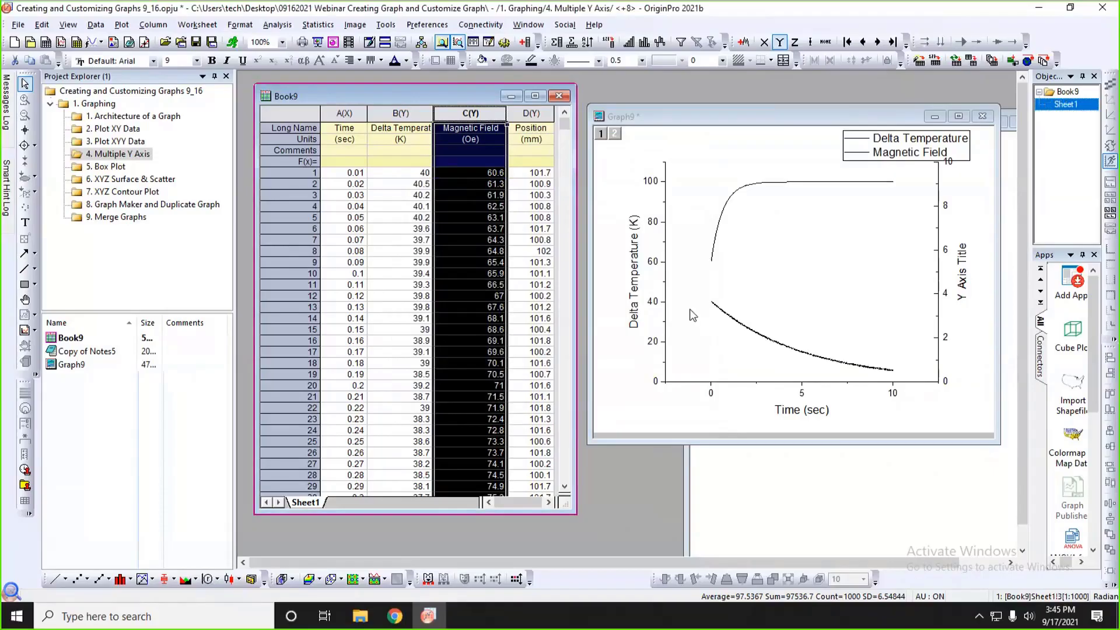
Shift the legend toward the page center and format the Magnetic Field curve as a red line with width 2.5.
left_click_drag(911, 149, 837, 151)
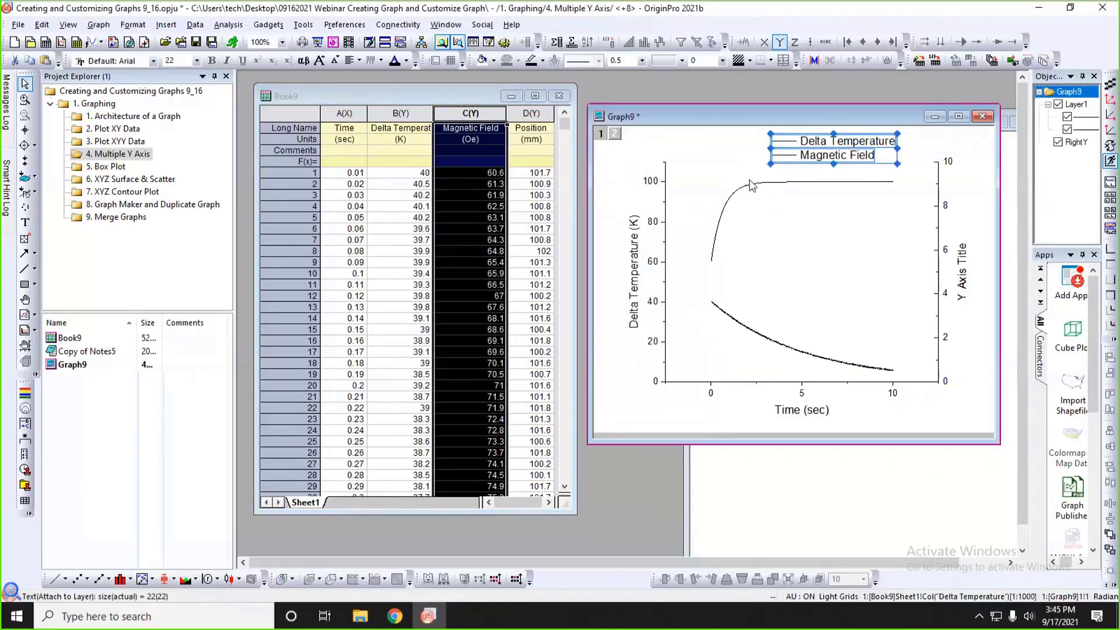
left_click(846, 183)
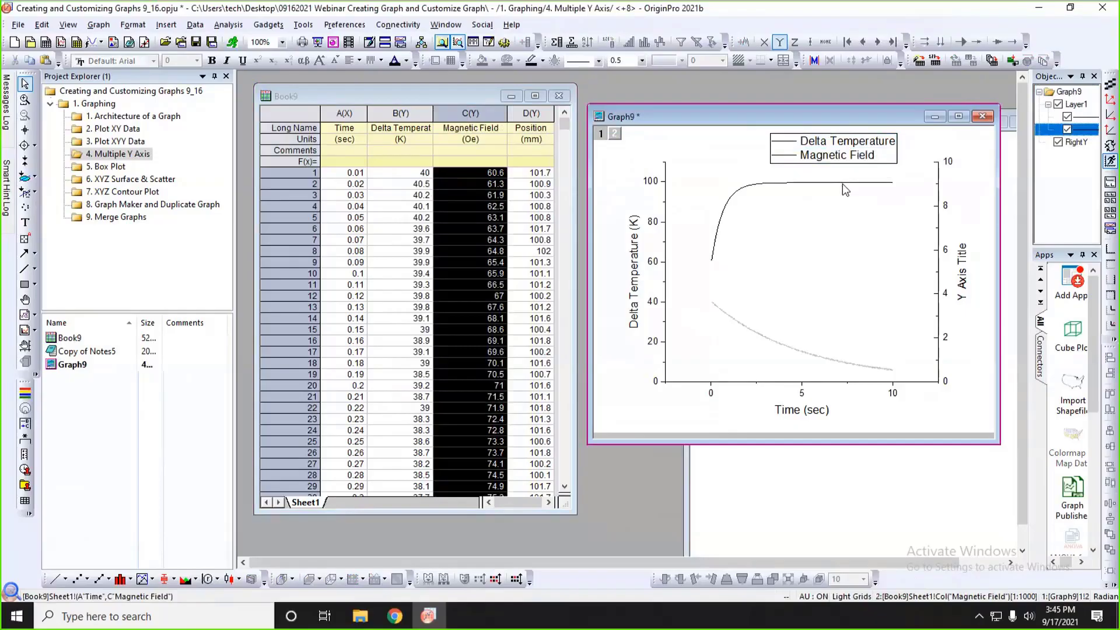
mouse_move(843, 183)
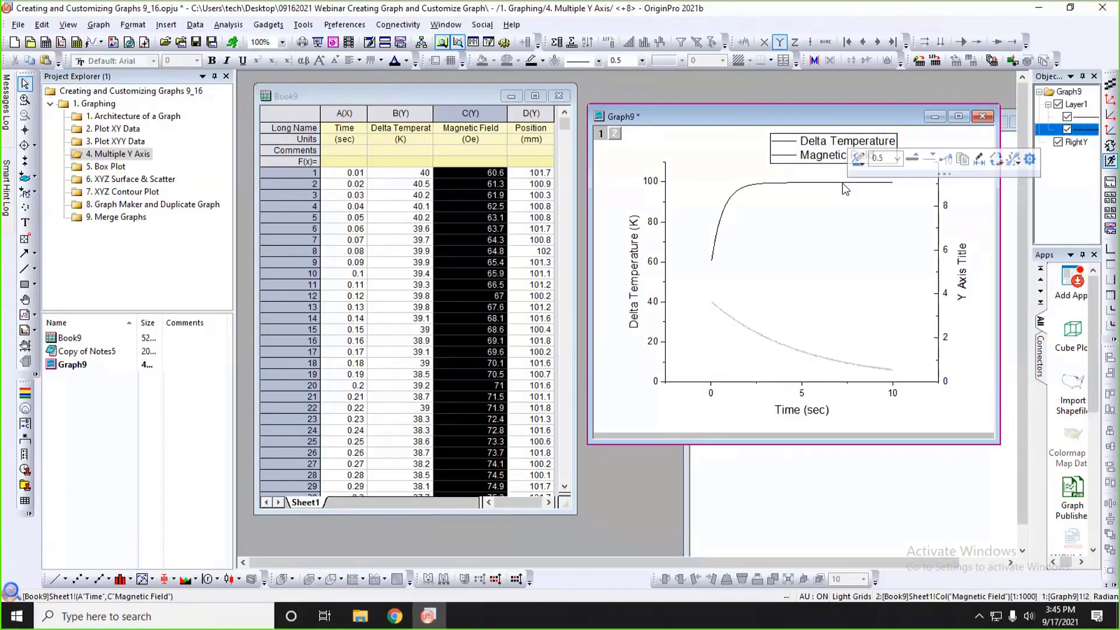
left_click(858, 159)
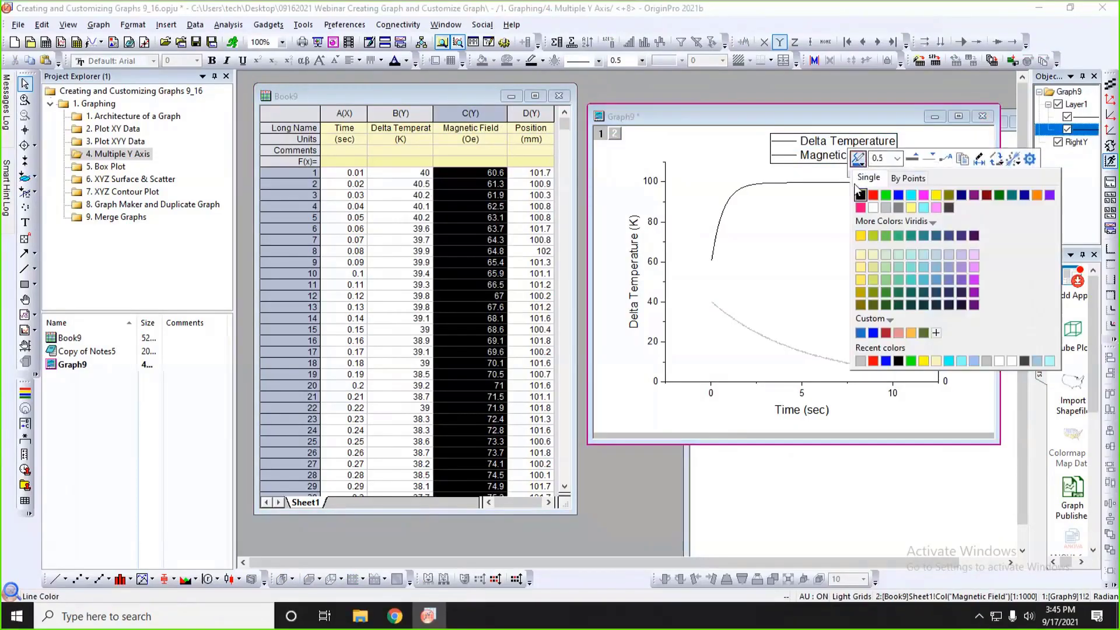
left_click(873, 195)
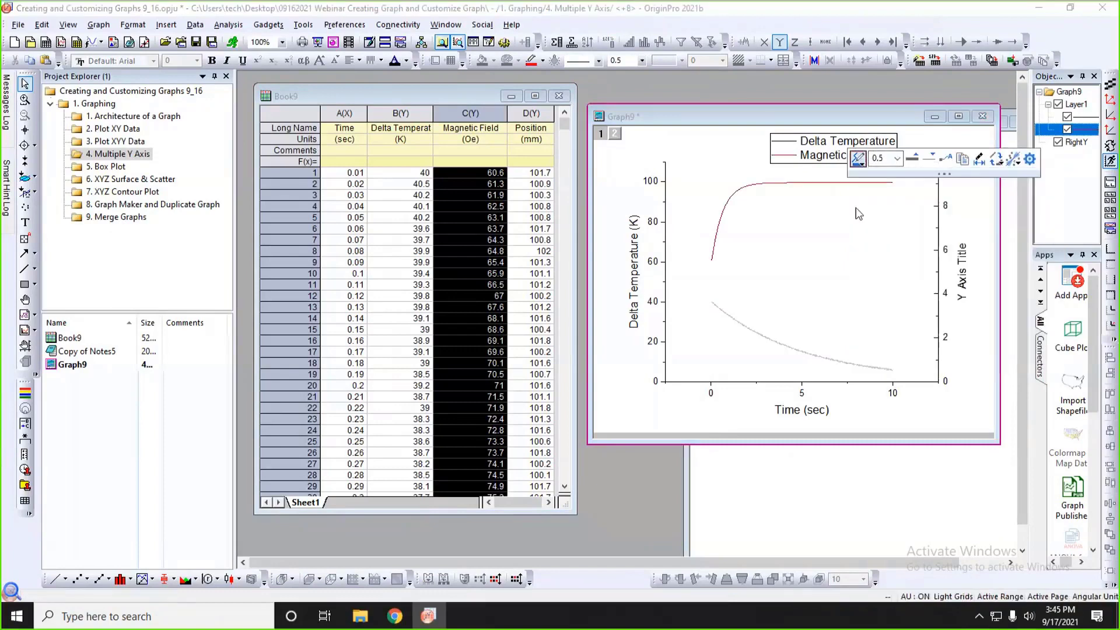
left_click(911, 161)
left_click(911, 161)
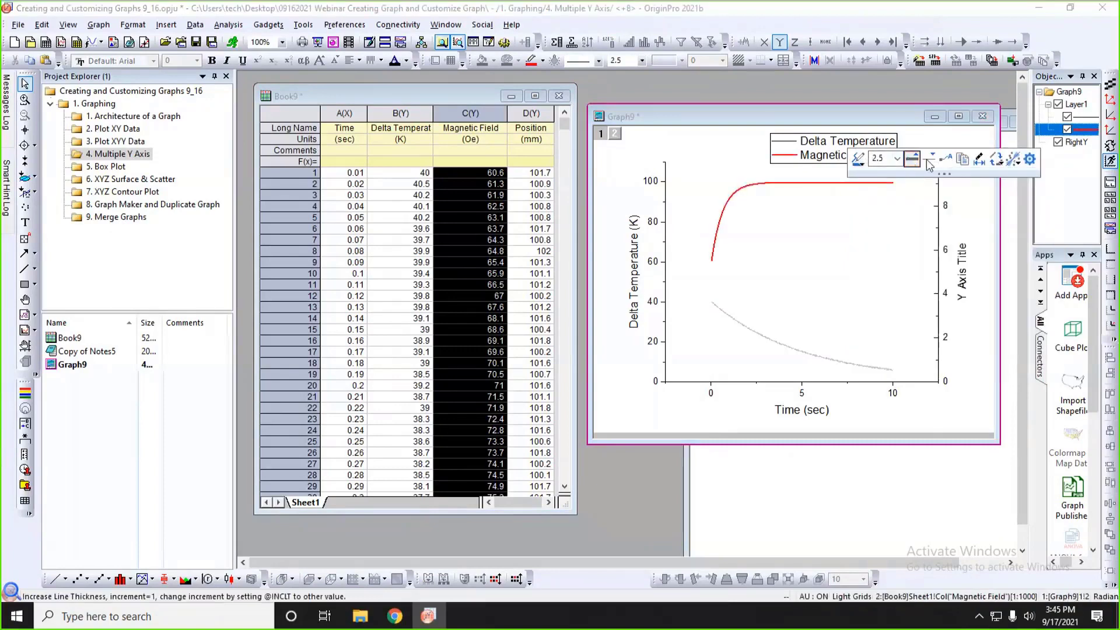
left_click(860, 214)
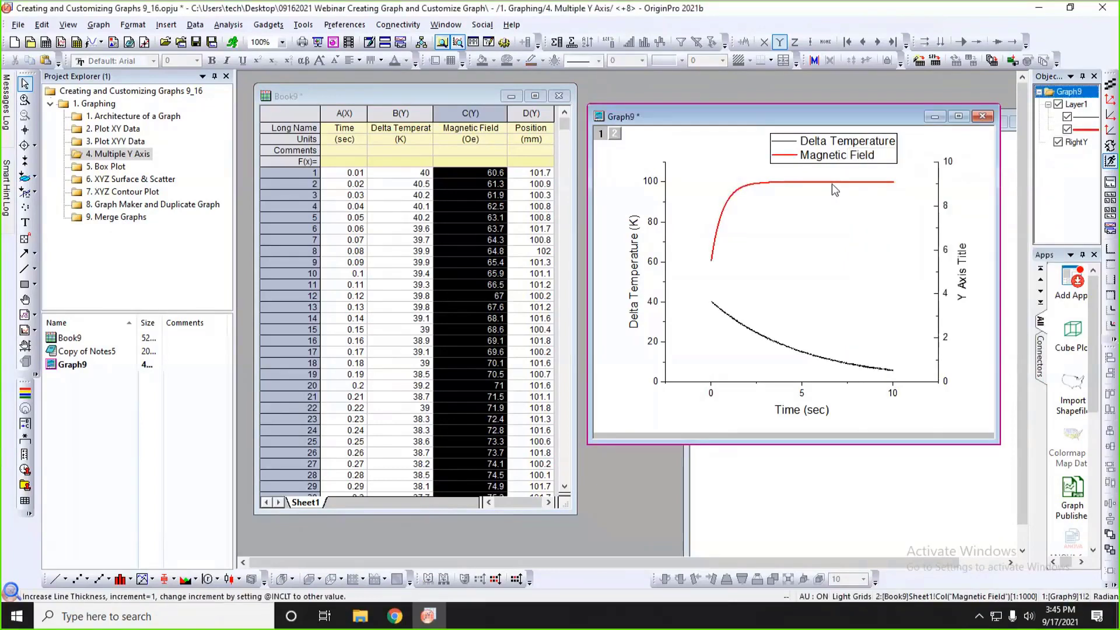
Set the line color of the second layer's right Y axis to Auto.
left_click(938, 184)
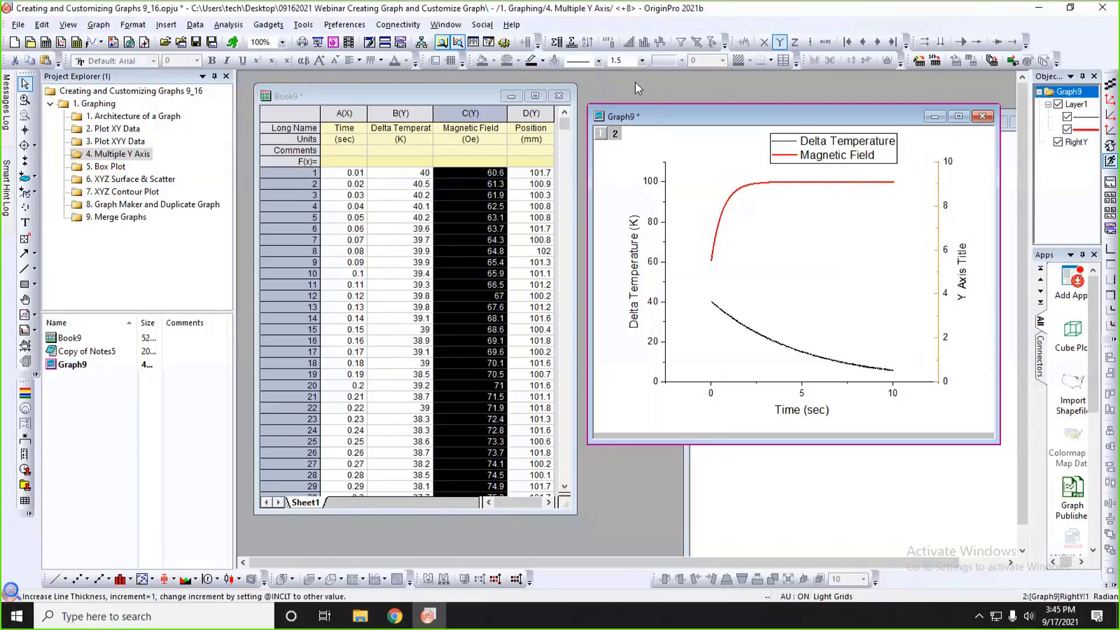
left_click(544, 61)
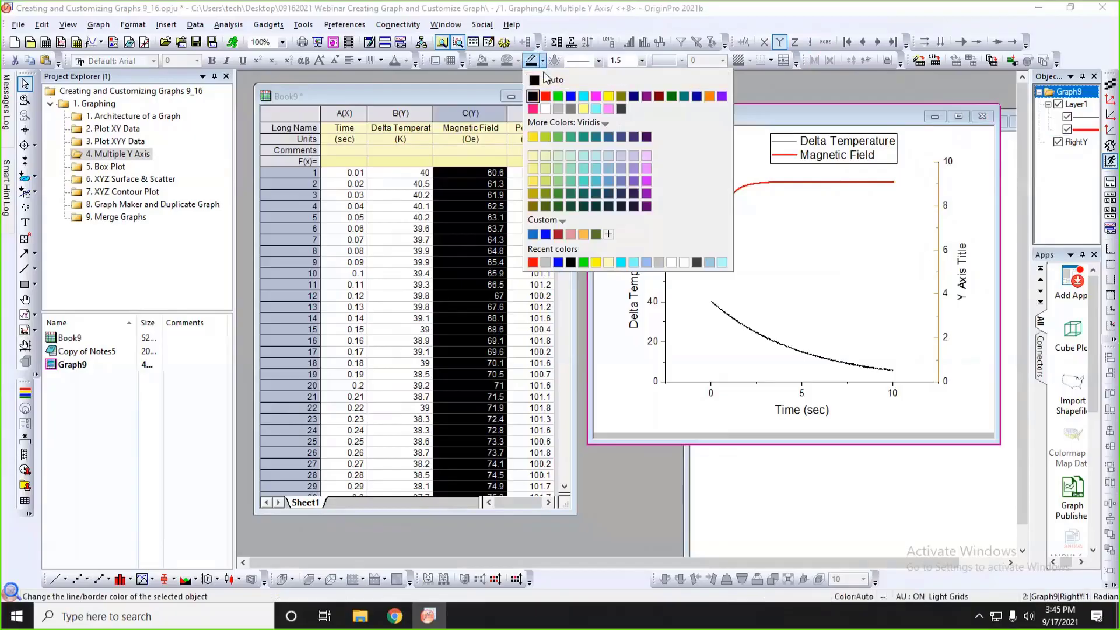
left_click(544, 80)
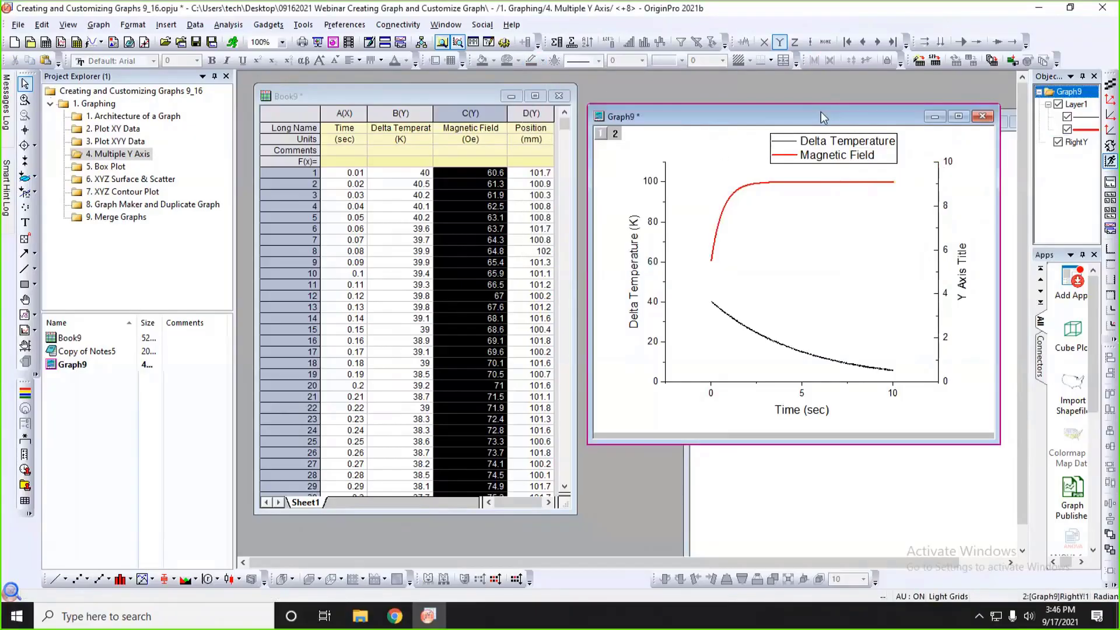
Add another linked Right-Y layer, widen the graph window, and offset the new Y axis outward from the red axis.
left_click_drag(821, 113, 796, 108)
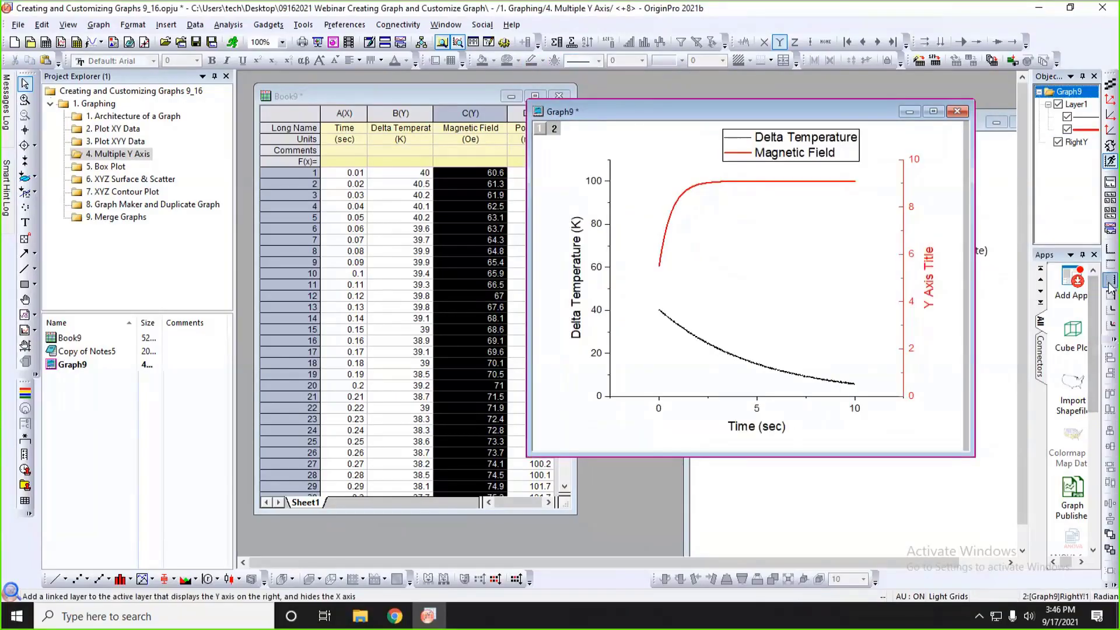
left_click(1110, 281)
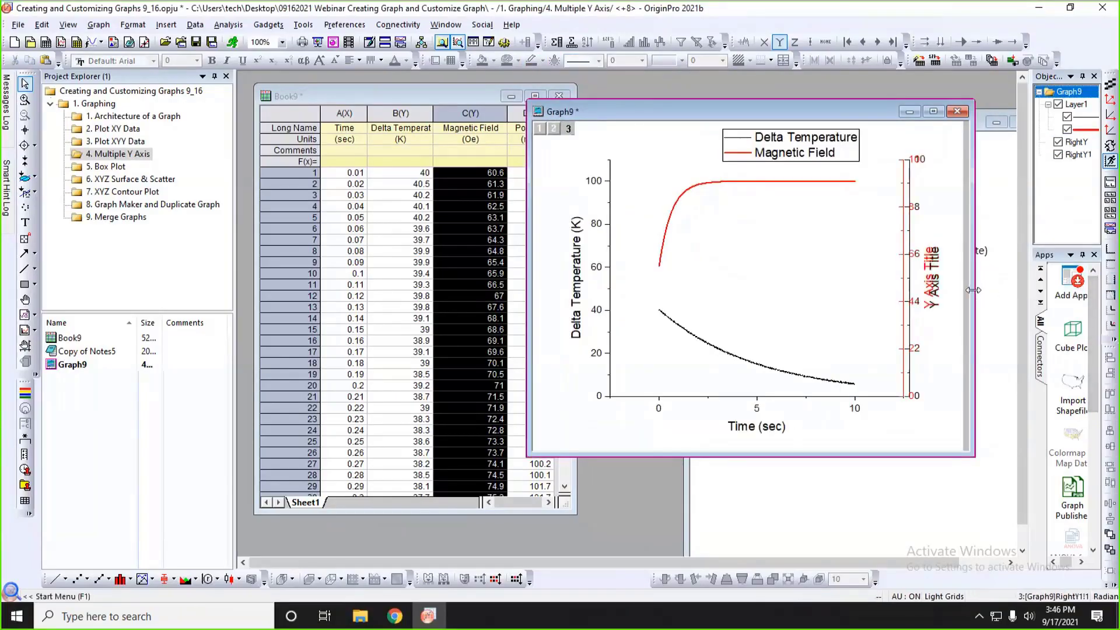
left_click_drag(974, 288, 1014, 274)
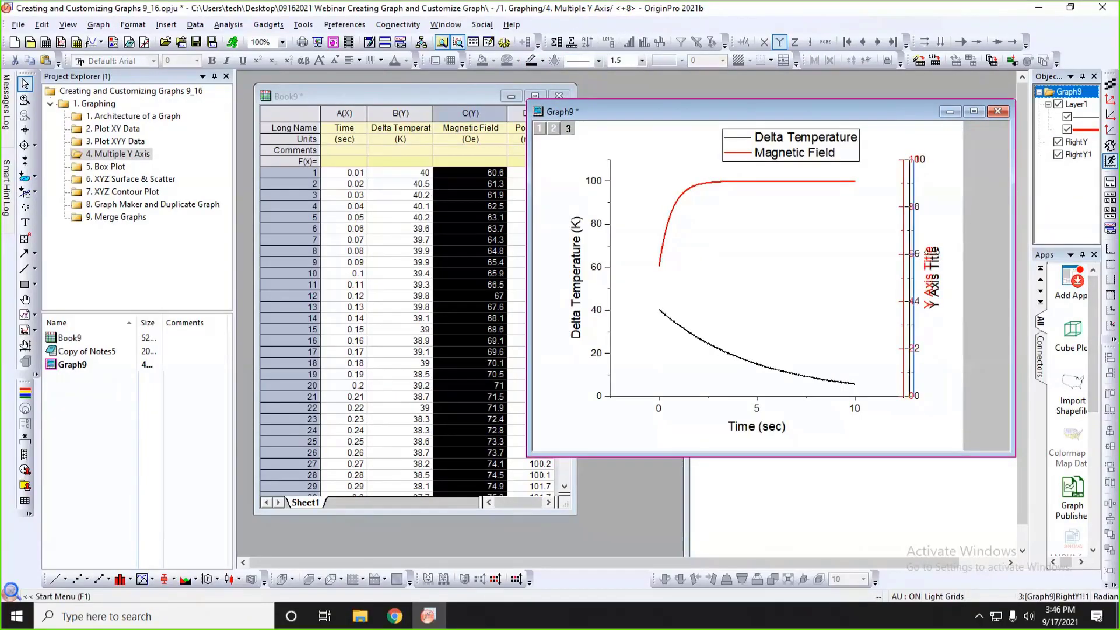
left_click_drag(911, 257, 945, 255)
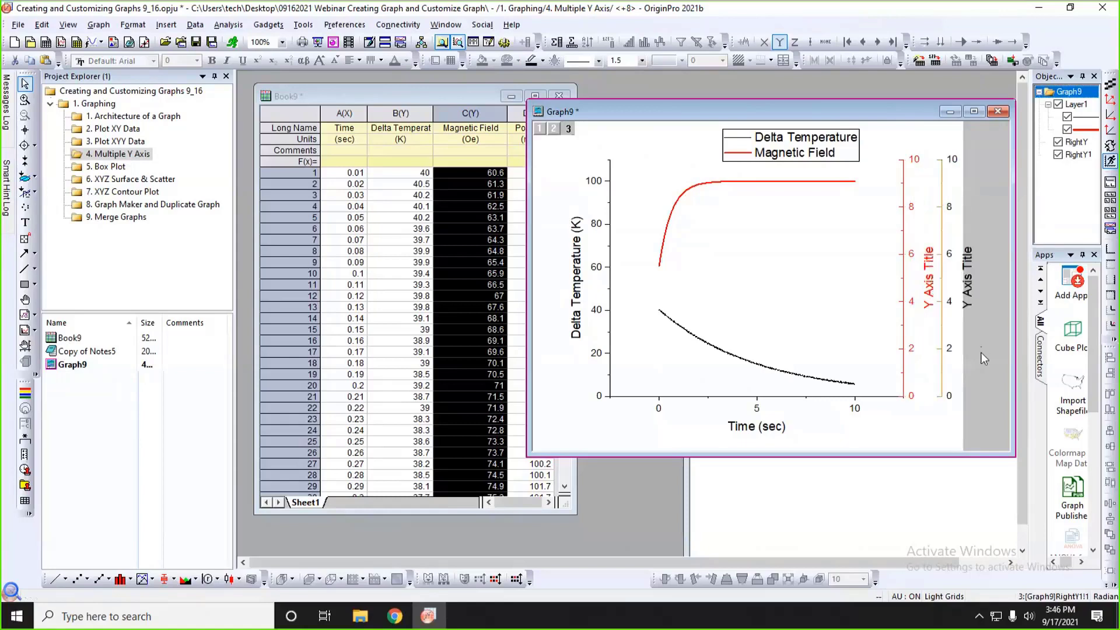
Plot Book9's Position column D in the third layer and accept rescaling its axes to show all data.
left_click(476, 99)
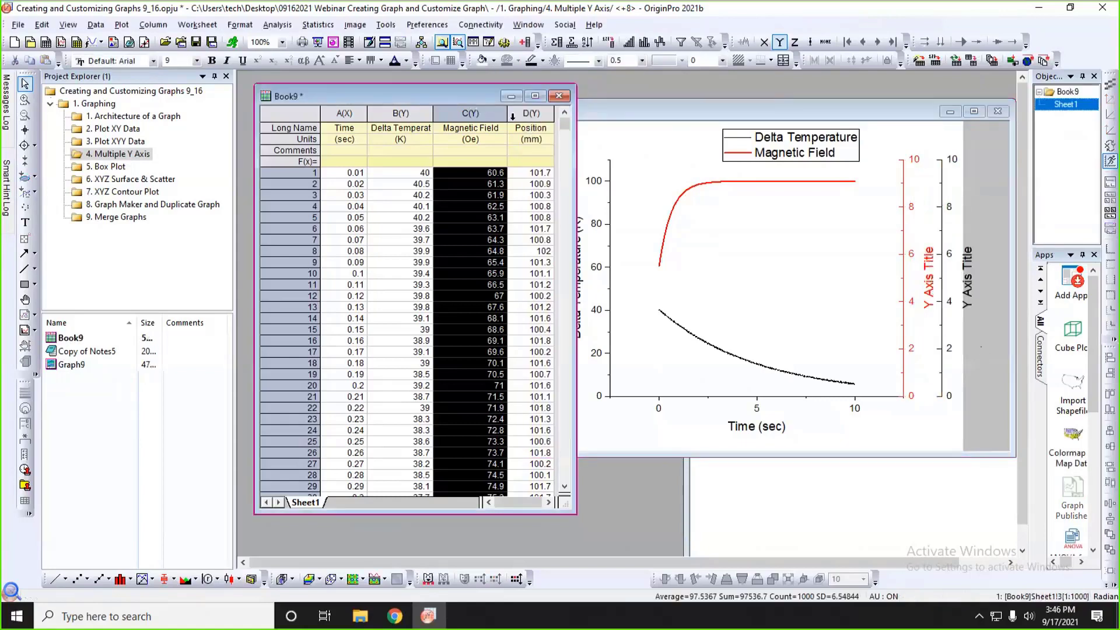
left_click(522, 116)
left_click_drag(558, 186, 712, 243)
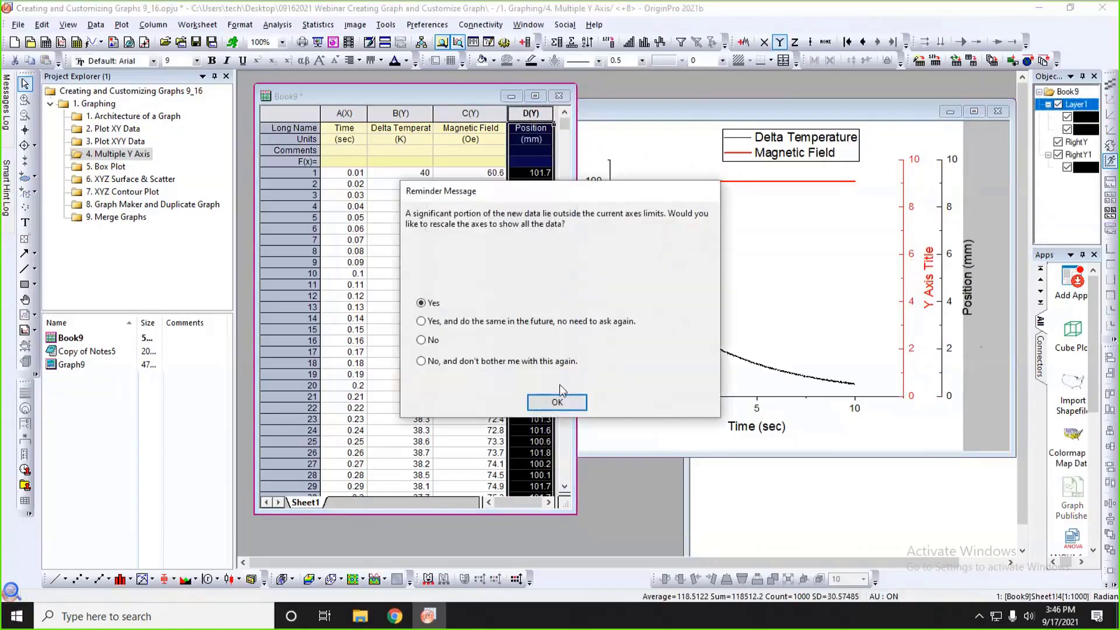
left_click(558, 384)
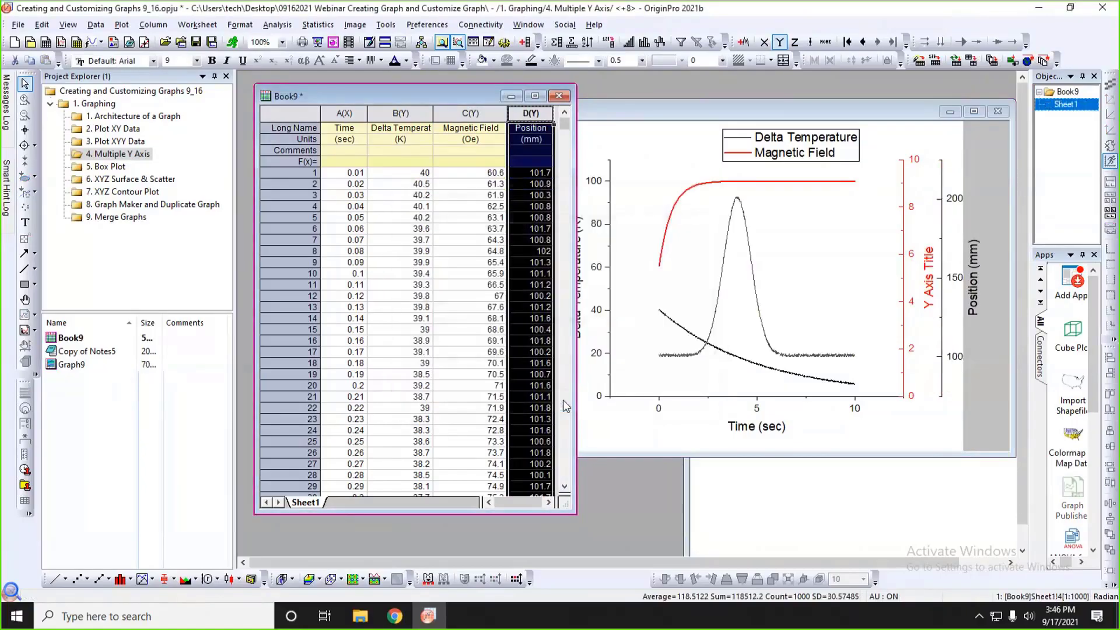
Rescale the graph's axes, then move the graph window over the worksheet and enlarge it.
left_click(811, 226)
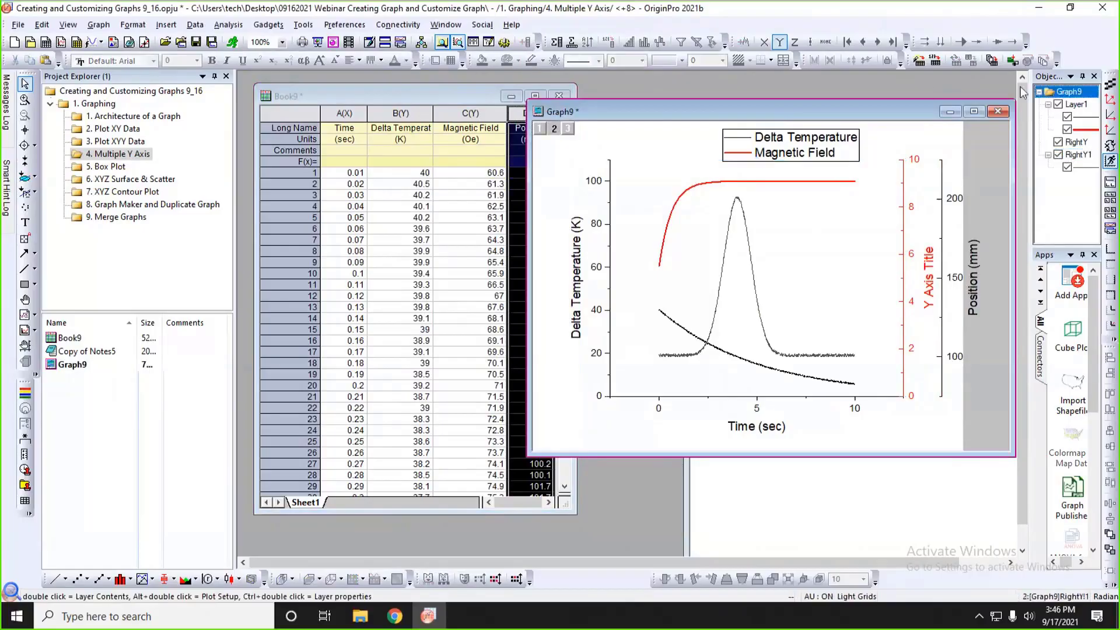
left_click(1111, 101)
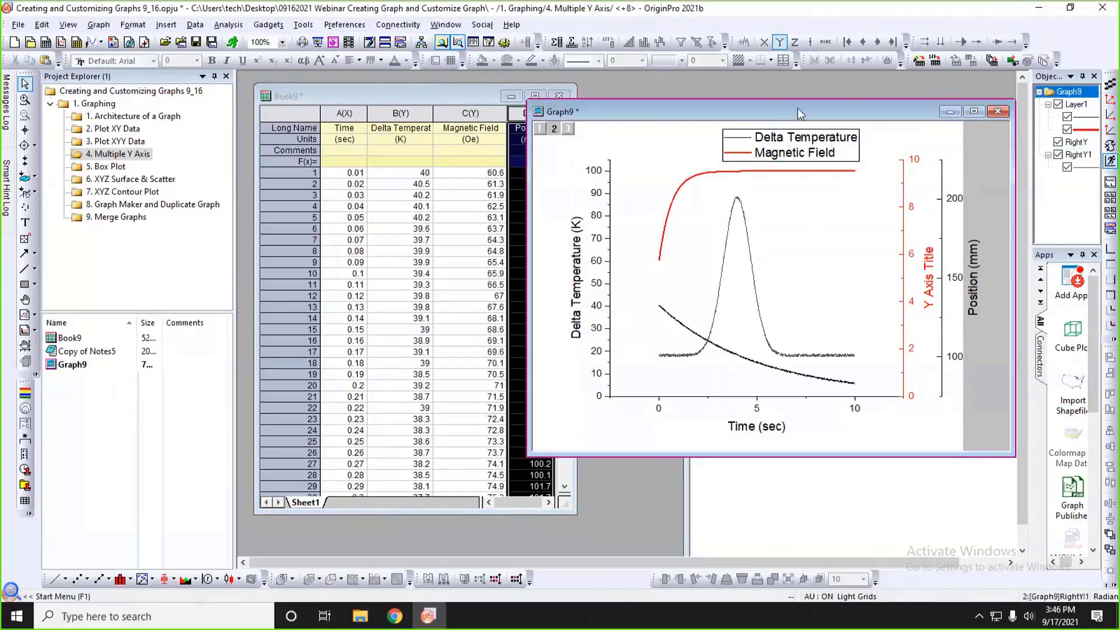
left_click_drag(798, 113, 646, 105)
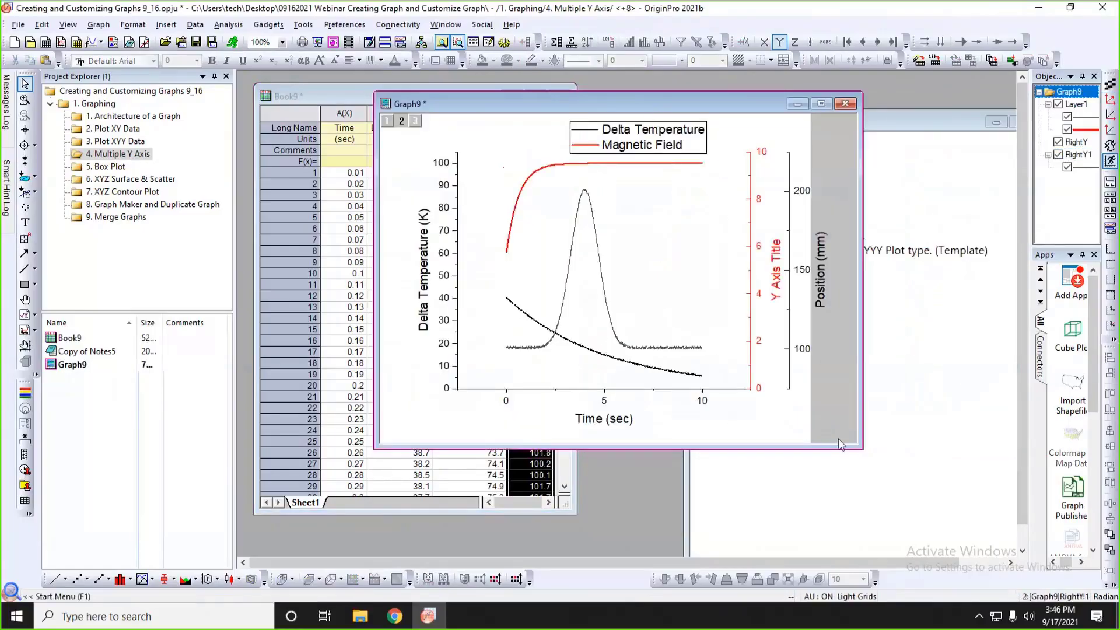
left_click_drag(859, 447, 917, 461)
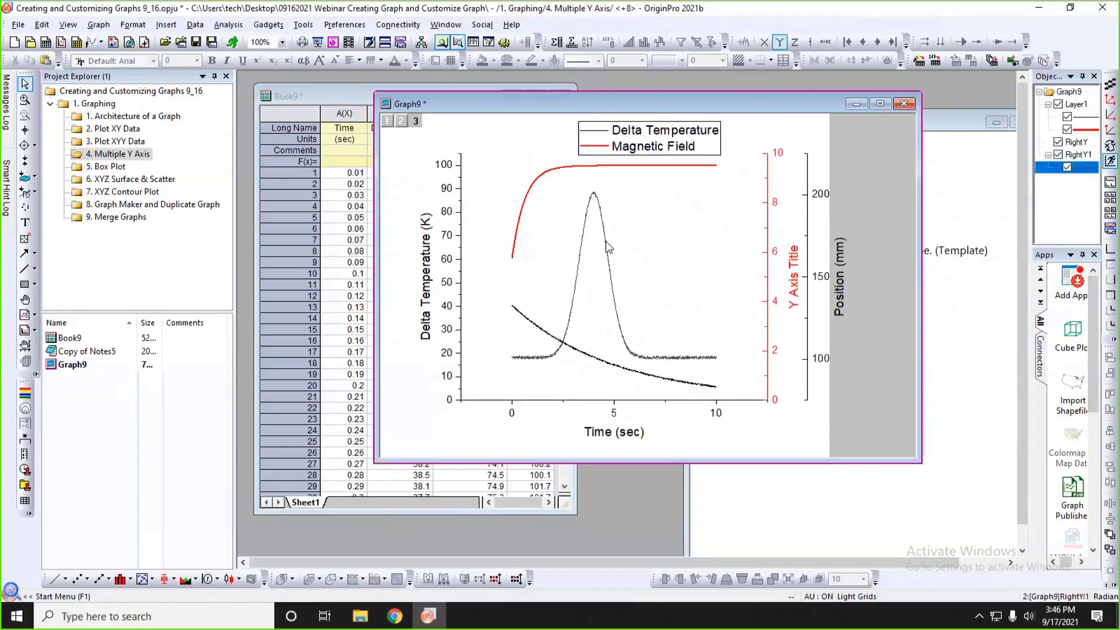
Set the Position curve's line color to blue.
left_click(607, 242)
left_click(621, 217)
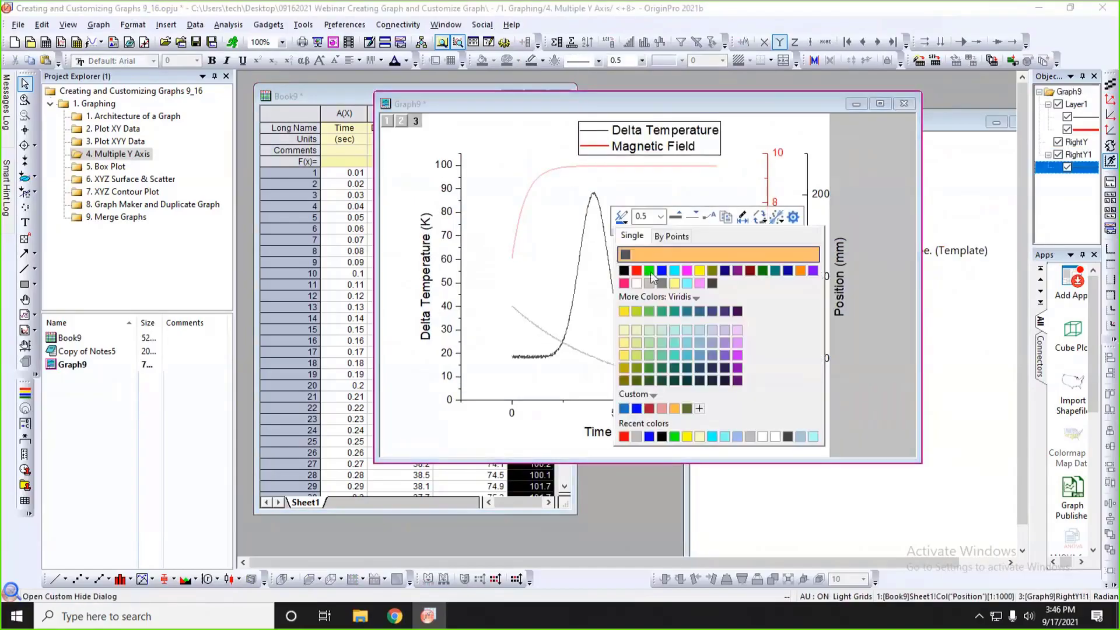
left_click(660, 273)
left_click(818, 244)
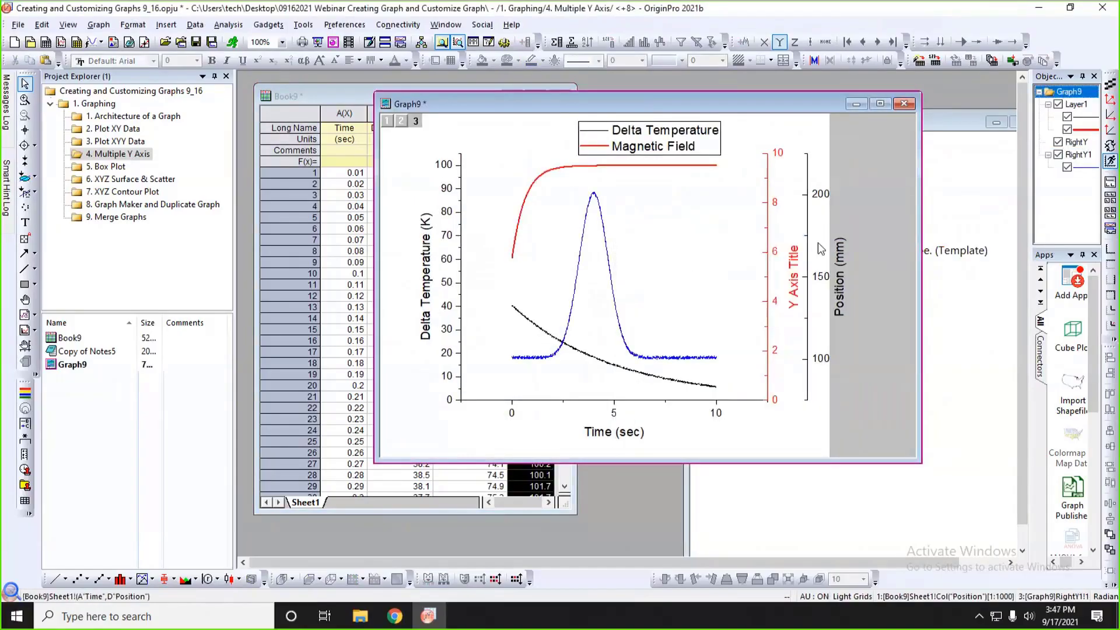
Color the Position axis line and its tick labels blue to match the Position curve, using Auto for the axis line.
left_click(807, 244)
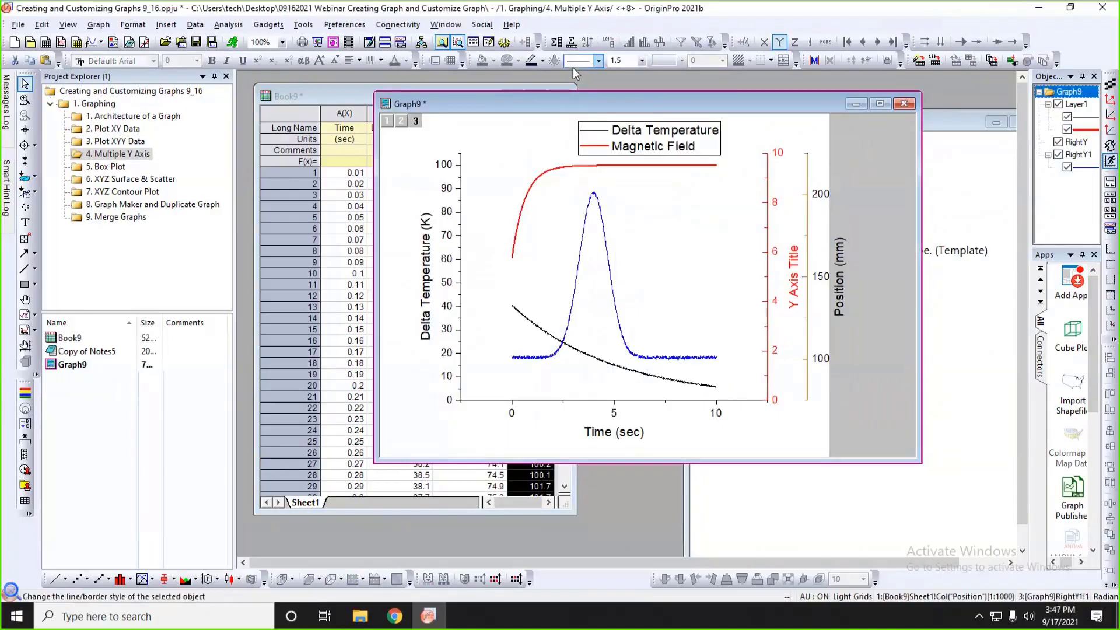
left_click(543, 61)
left_click(545, 81)
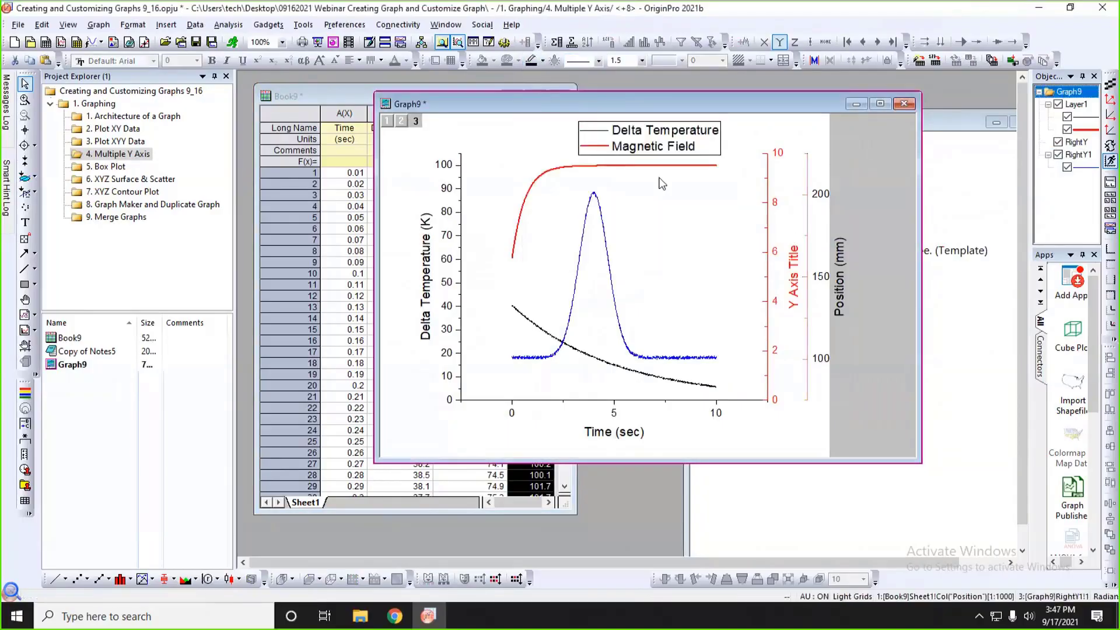
left_click(821, 197)
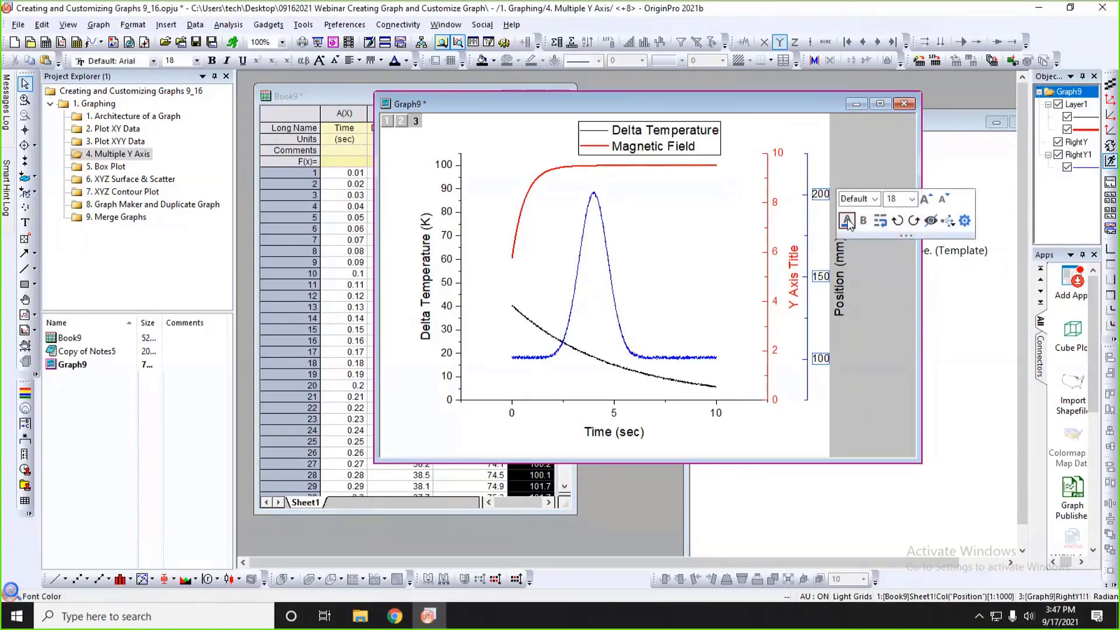
left_click(847, 220)
left_click(852, 240)
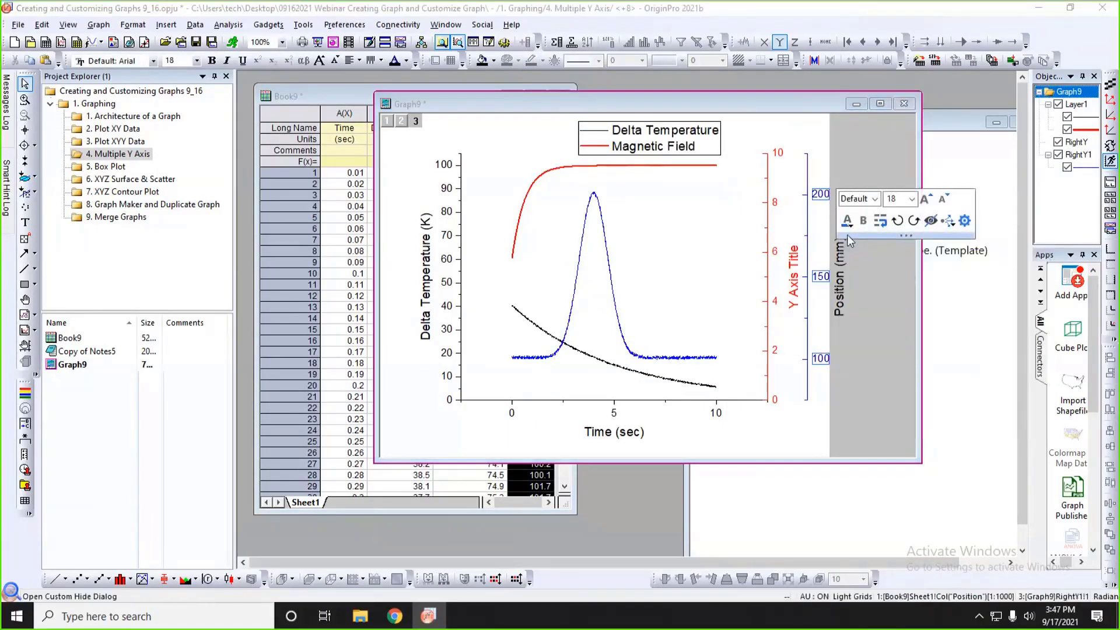
Set the font color of the Position (mm) axis title to blue to match the Position curve.
left_click(839, 255)
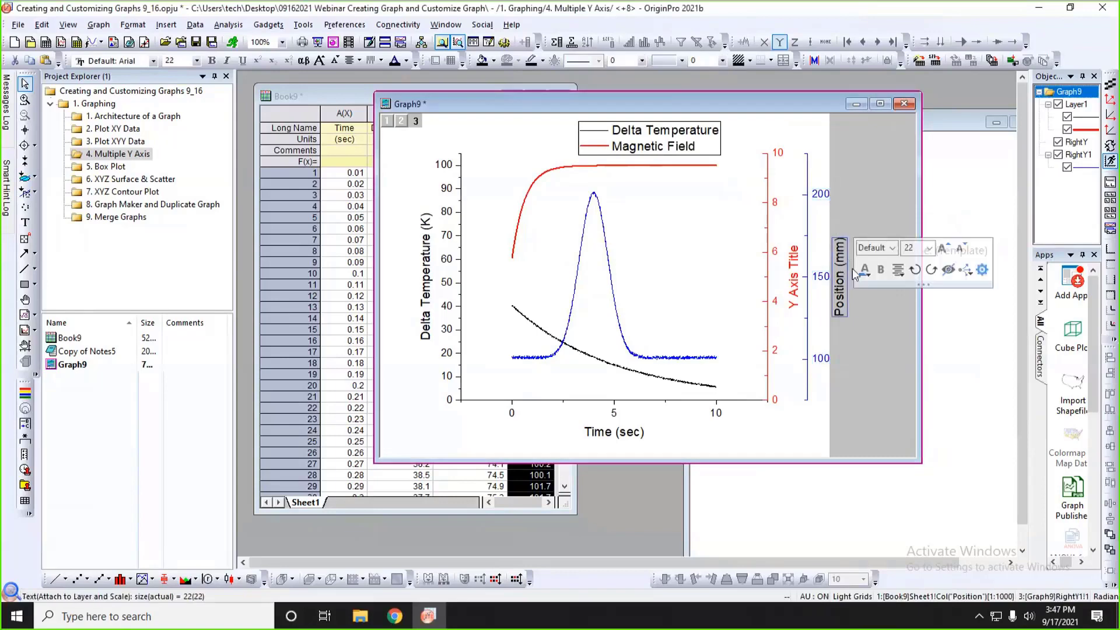
left_click(865, 272)
left_click(875, 289)
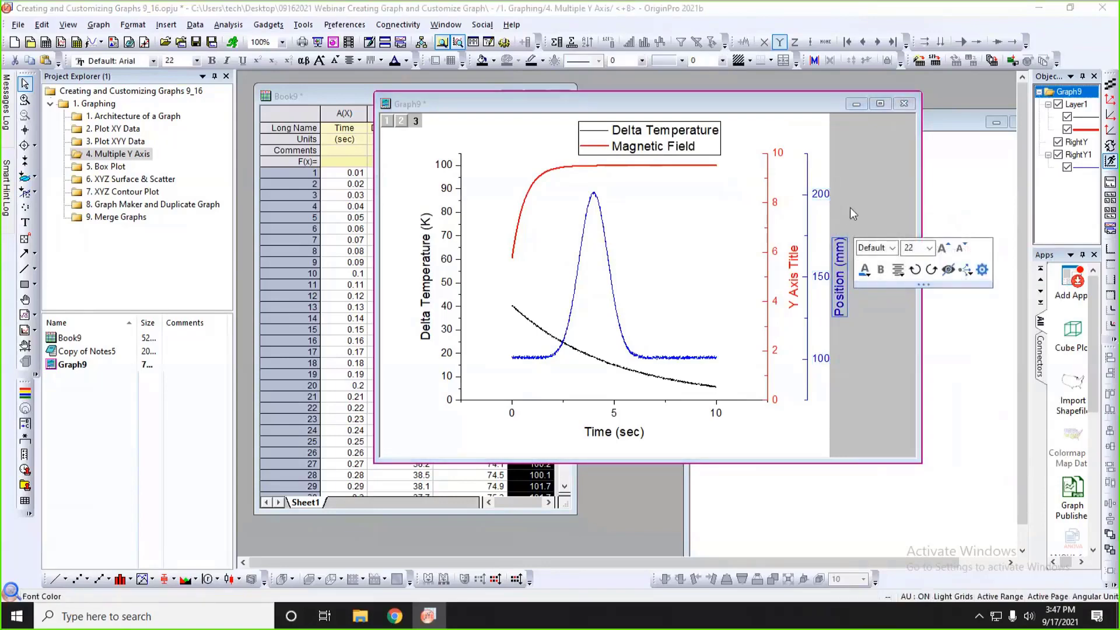
left_click(849, 210)
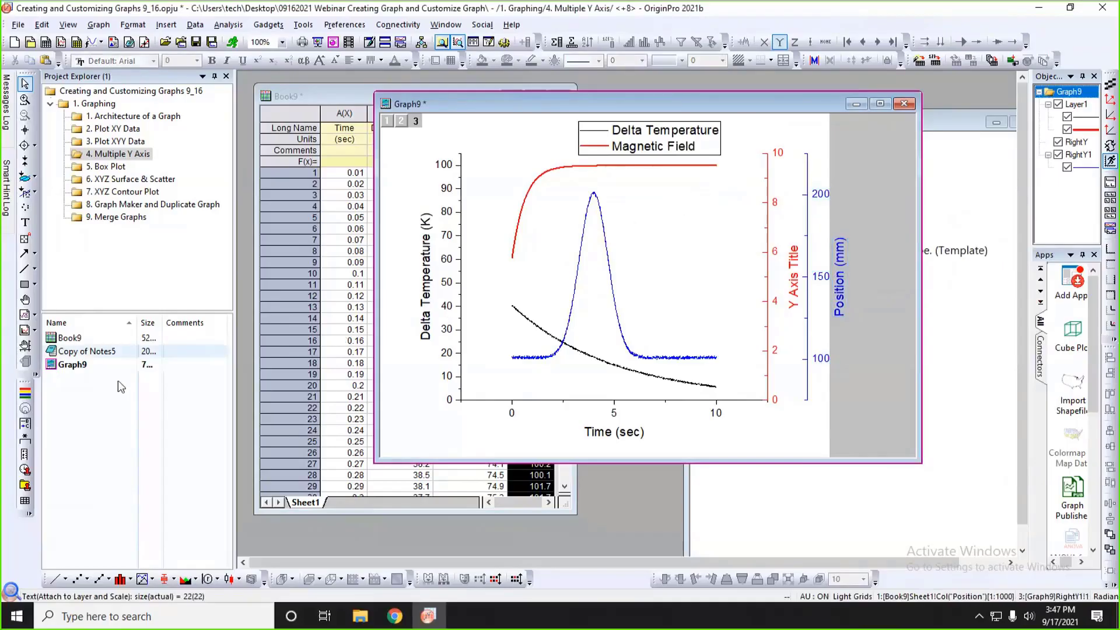
Reconstruct the legend for the Position layer and place it beside the existing legend.
left_click(25, 427)
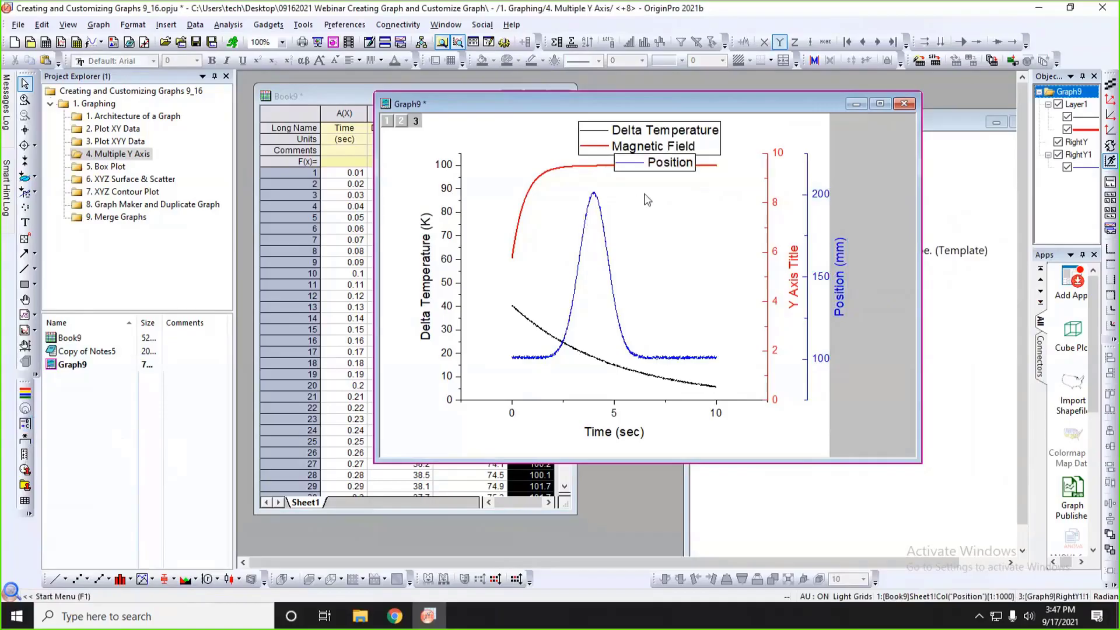
left_click_drag(692, 169, 811, 140)
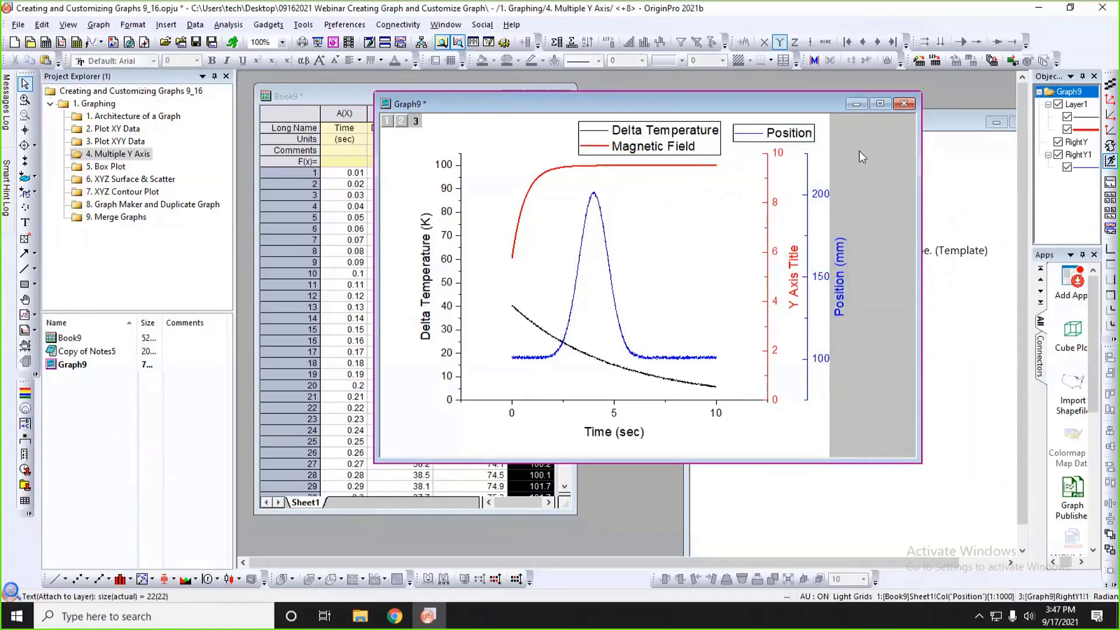
Combine the layer legends into one legend for the whole page, then shrink it and place it above the curves, nearer the Delta Temperature axis.
left_click(707, 149)
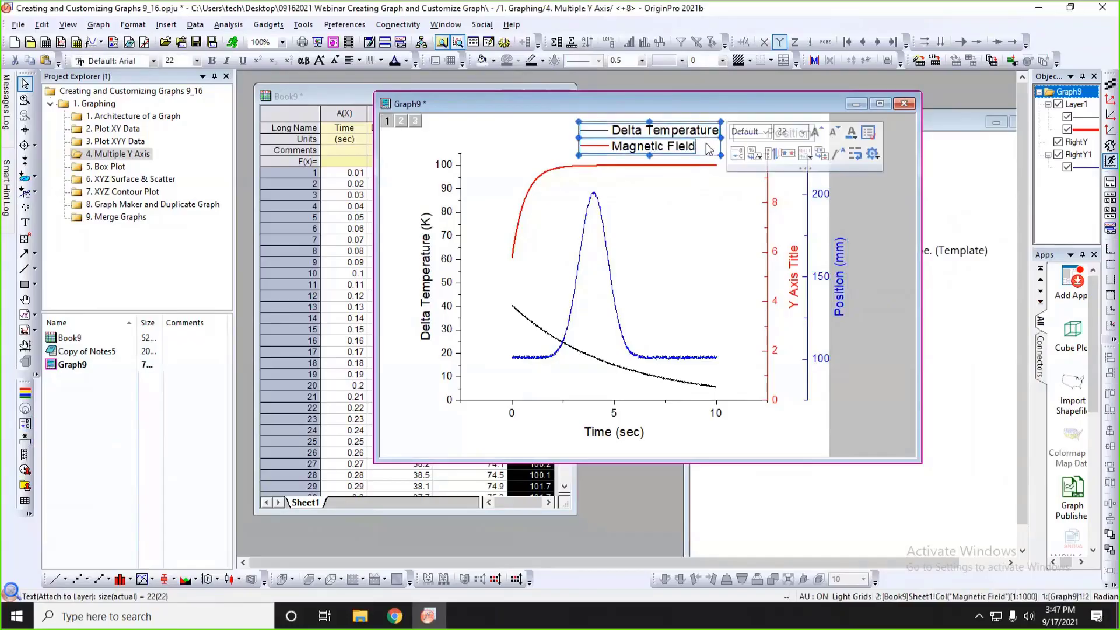
left_click(820, 154)
left_click(855, 180)
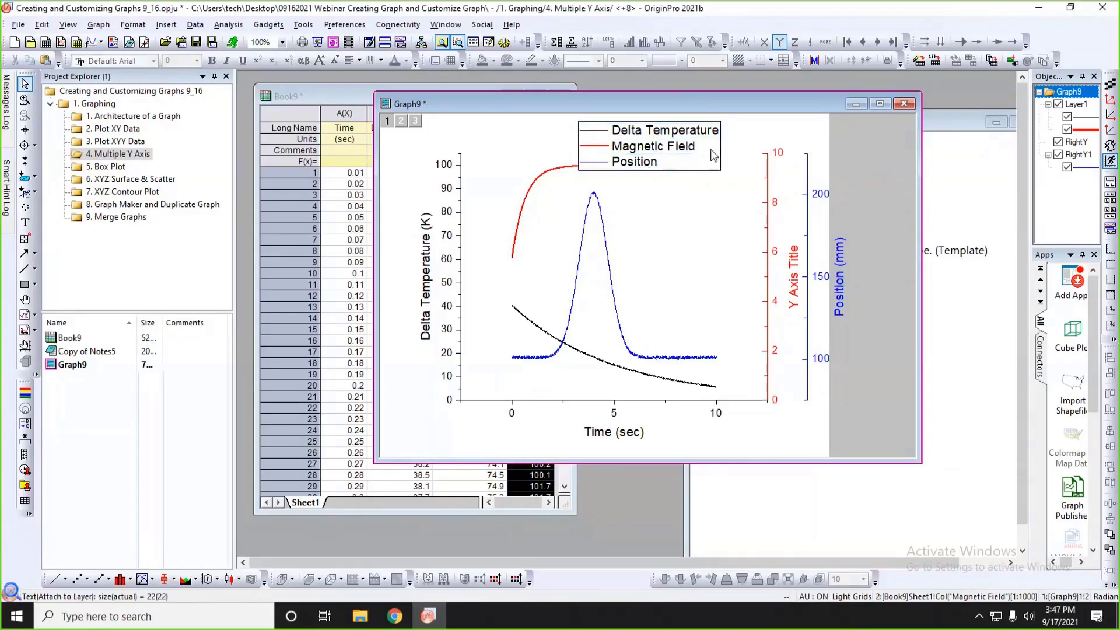
left_click_drag(713, 155, 590, 159)
left_click(600, 179)
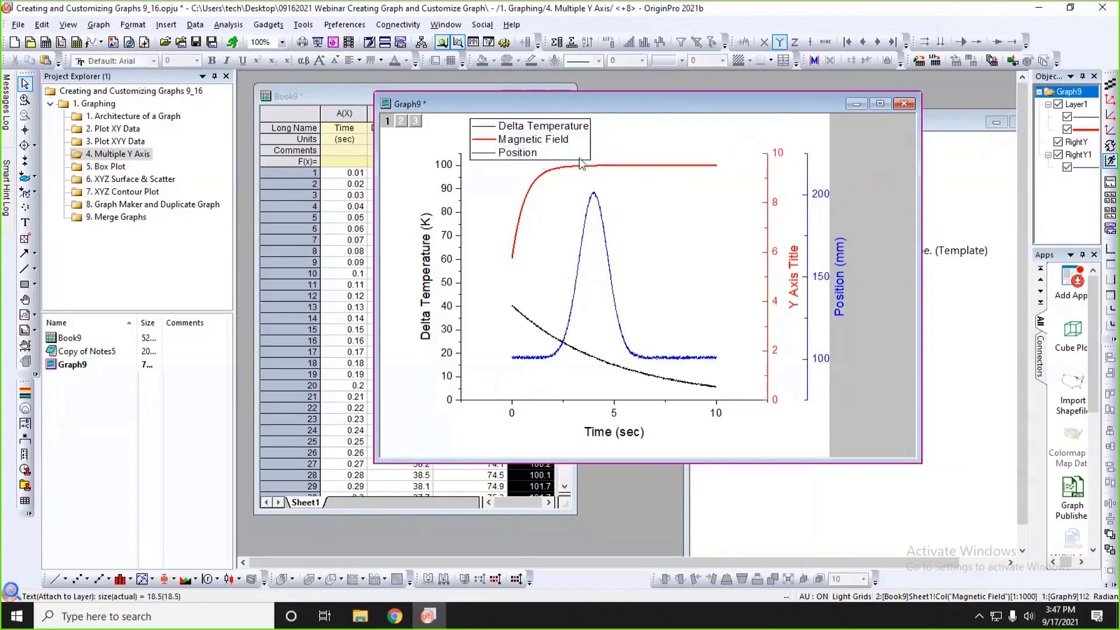
Fit Graph9's page to its layers with Border margin control, border width 2, adjusting height and width.
left_click(831, 116)
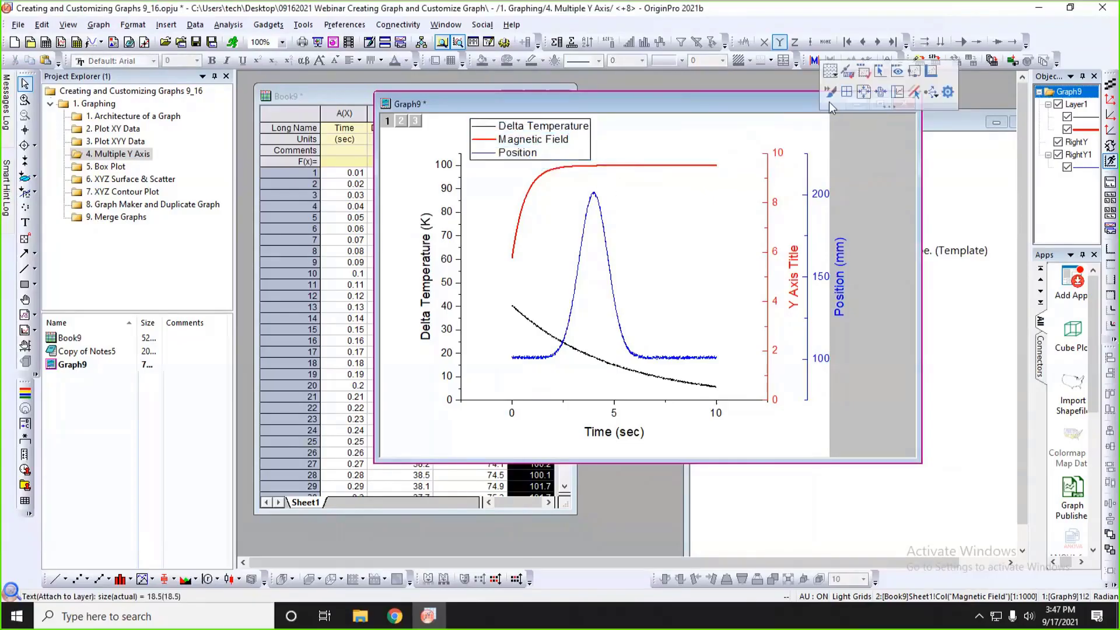
left_click(880, 92)
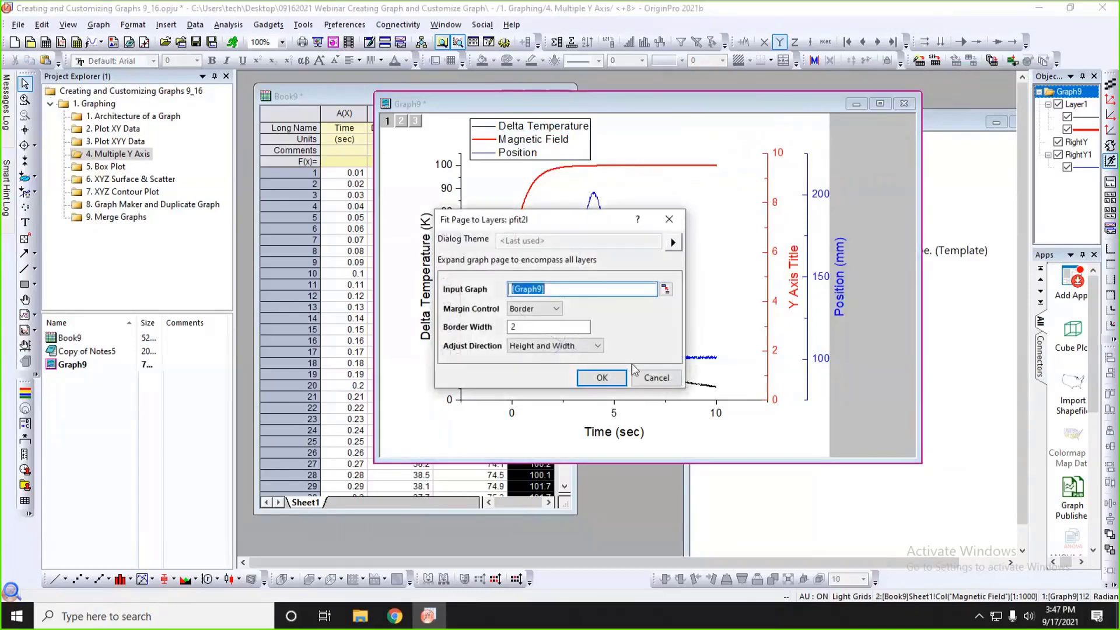
left_click(611, 380)
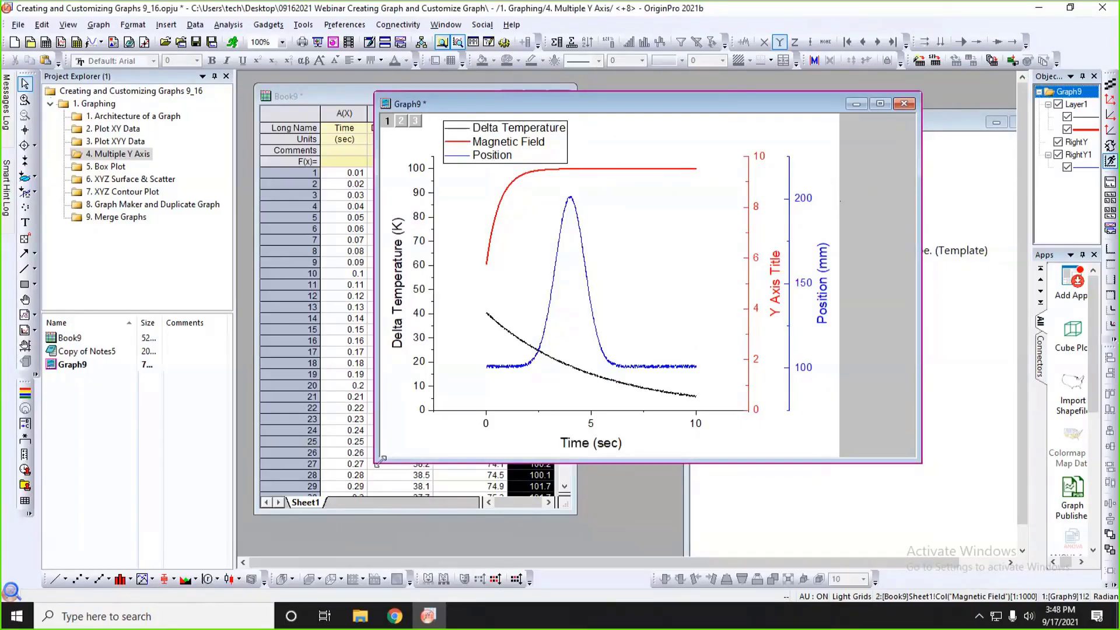
Plot Book9's Delta Temperature, Magnetic Field and Position columns as a 3Ys Y-YY graph, then move its window beside the data and enlarge it.
left_click_drag(380, 459, 418, 453)
left_click(376, 93)
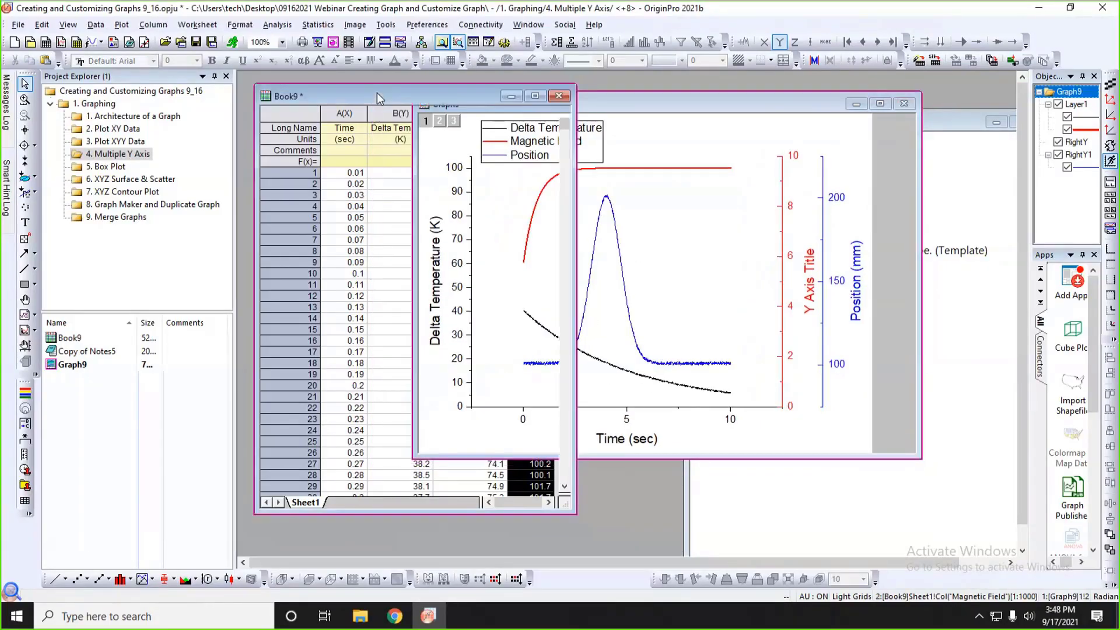
left_click_drag(408, 114, 447, 111)
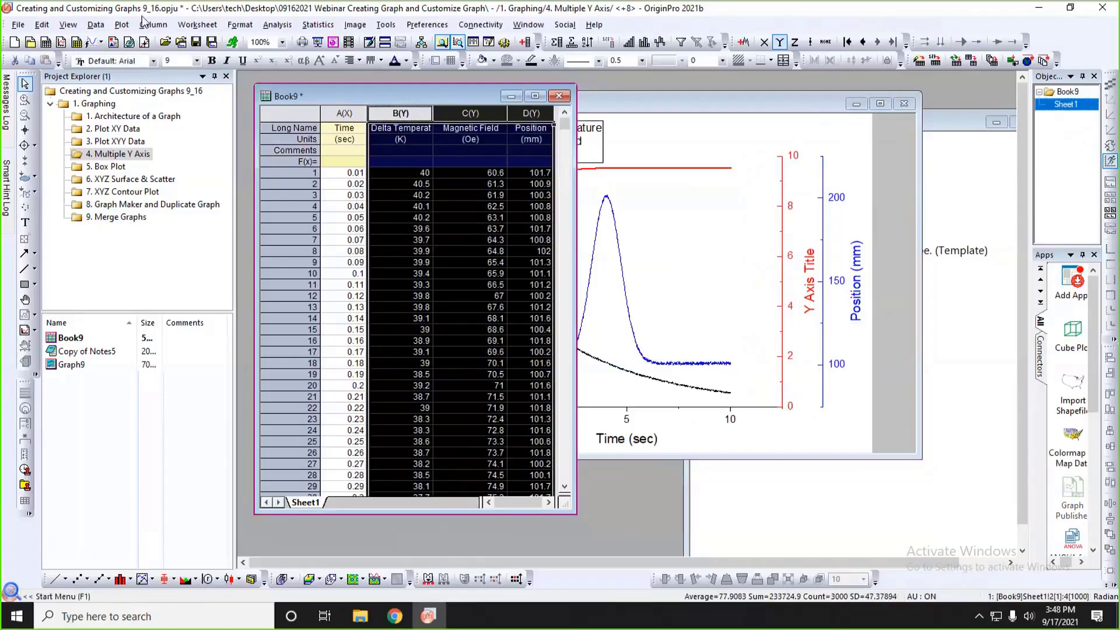
left_click(121, 24)
mouse_move(151, 99)
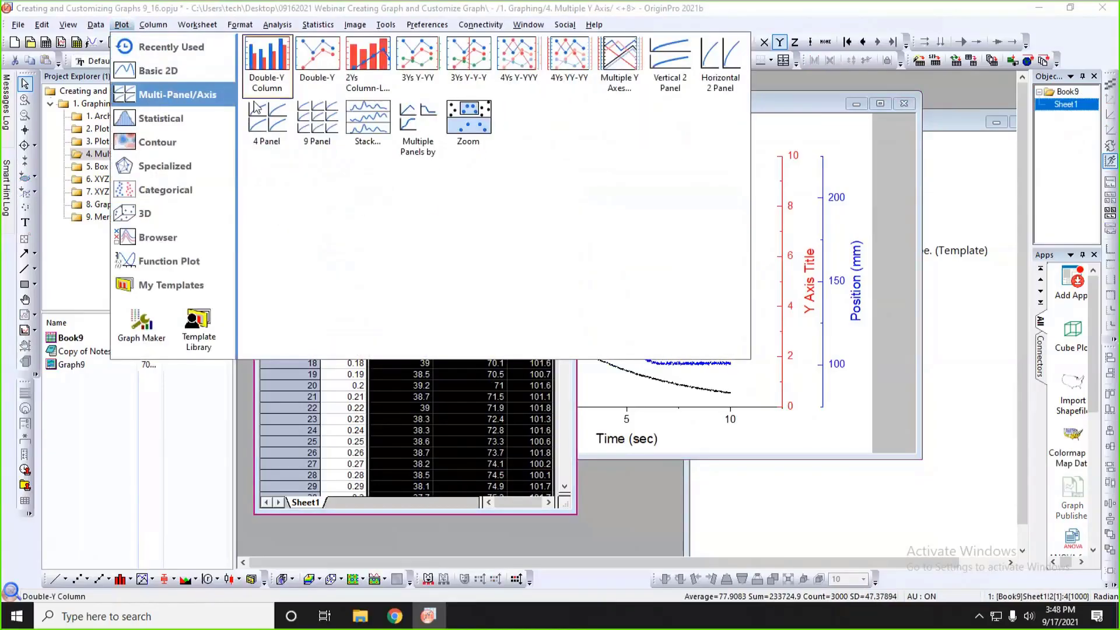
left_click(419, 84)
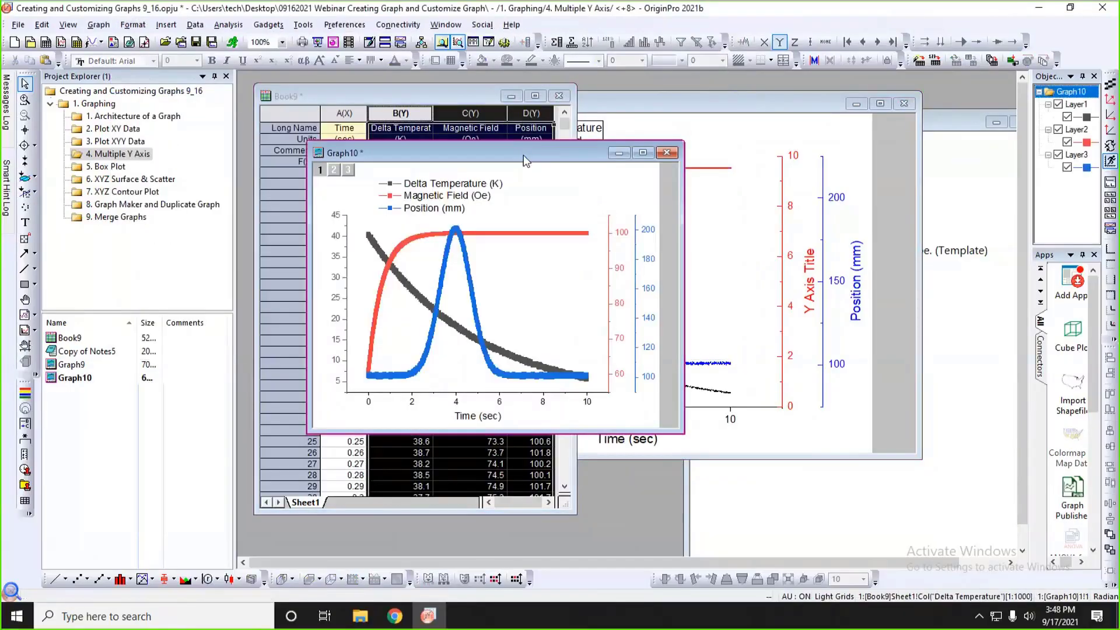
left_click_drag(524, 159, 725, 127)
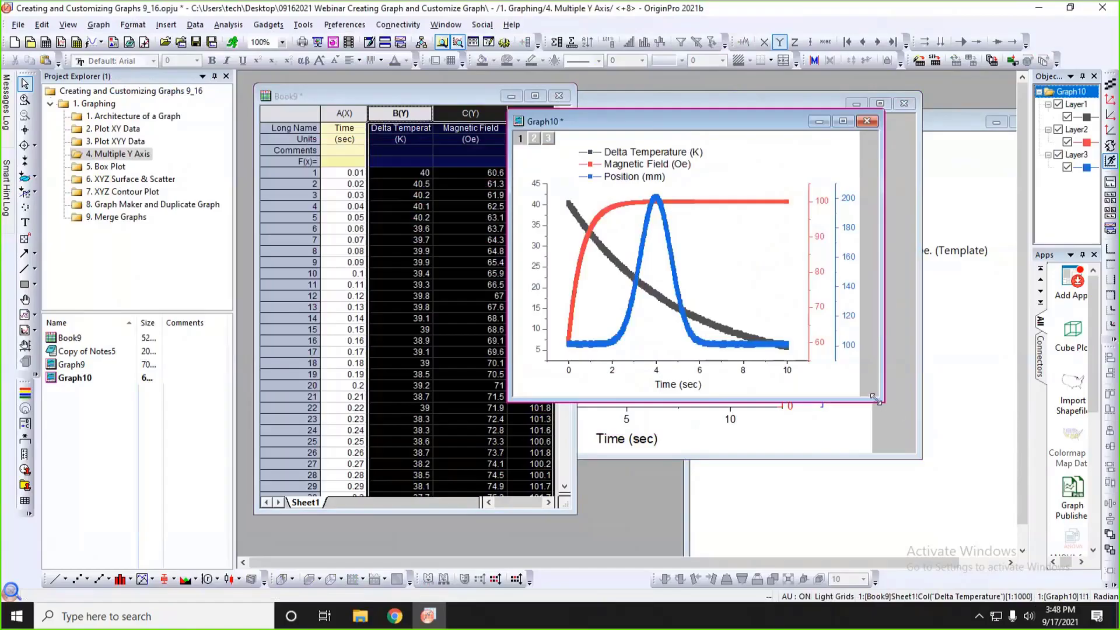
left_click_drag(877, 400, 949, 465)
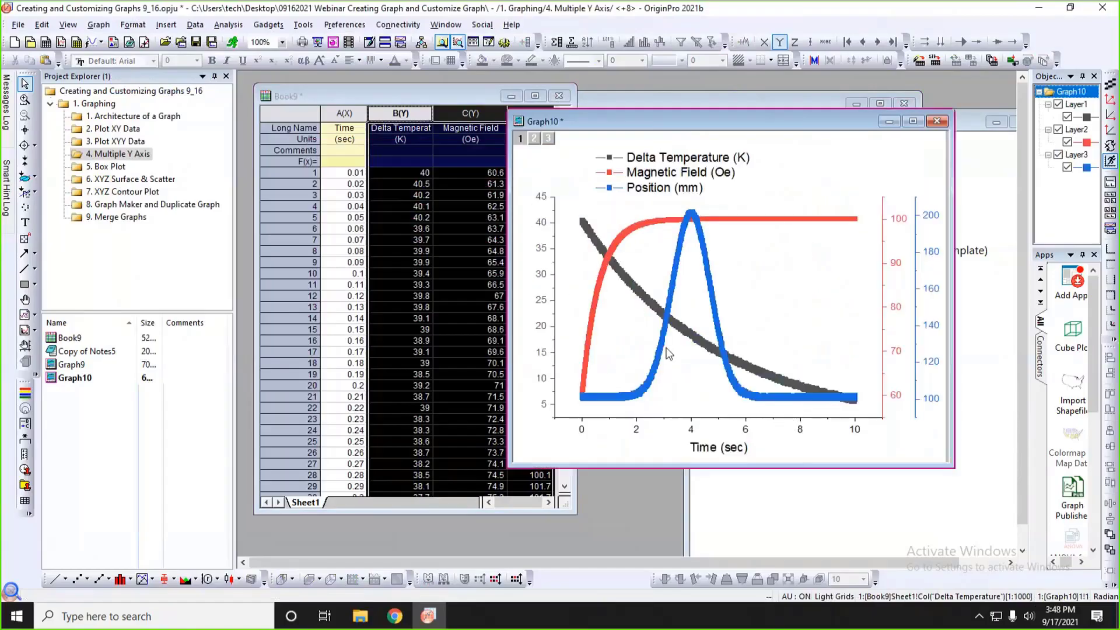
Open the 5. Box Plot project folder, narrow the Project Explorer, and arrange Graph3 beside the Book13 worksheet.
left_click(164, 280)
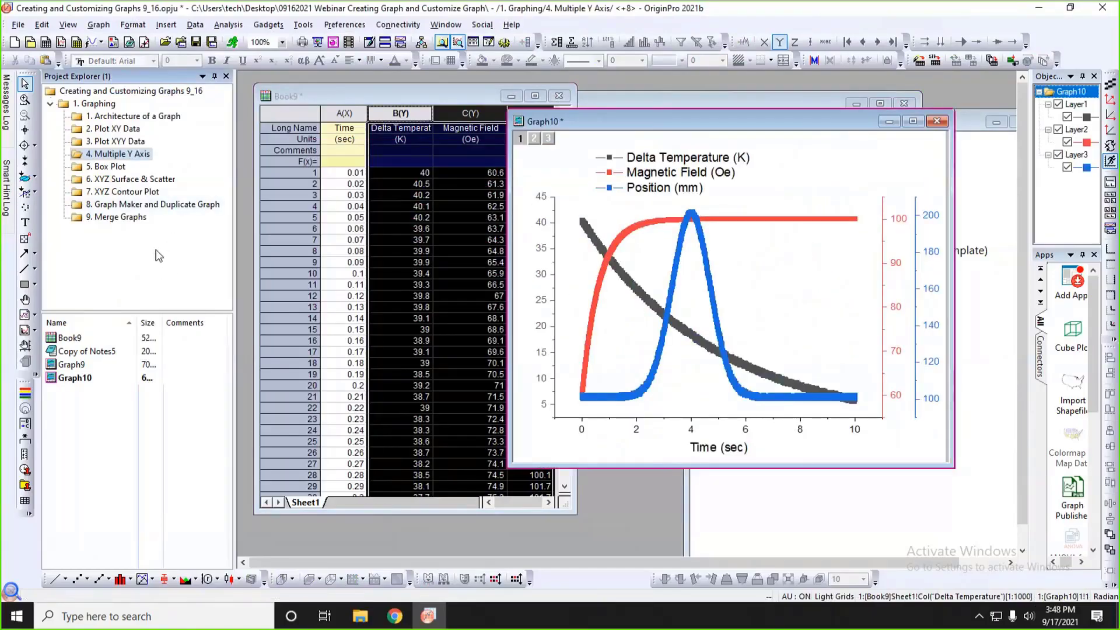
left_click(109, 169)
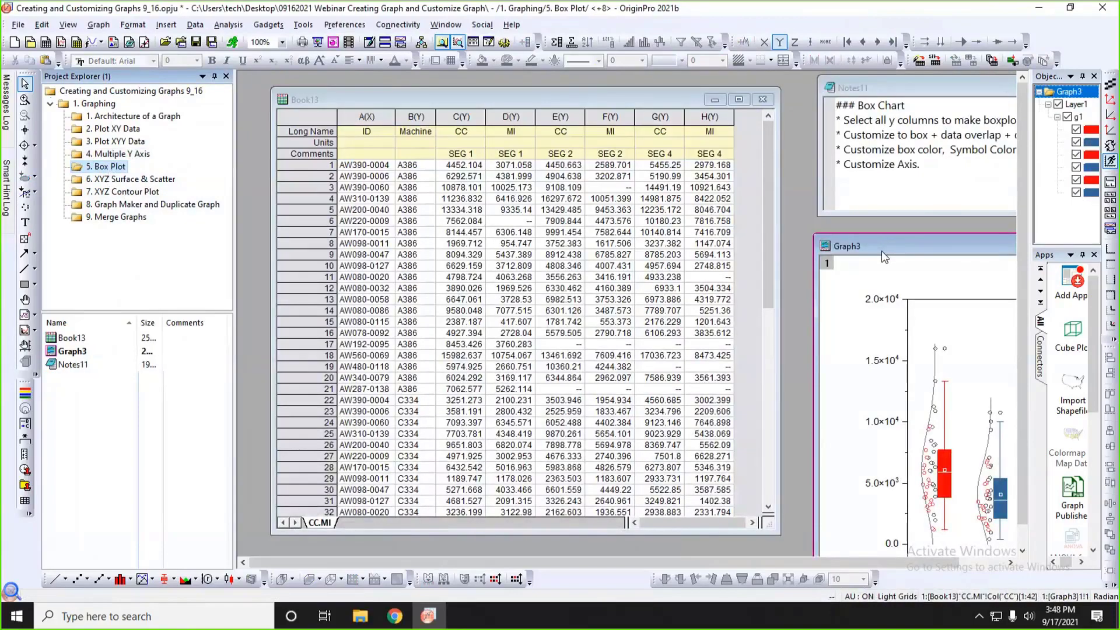
left_click_drag(882, 251, 666, 176)
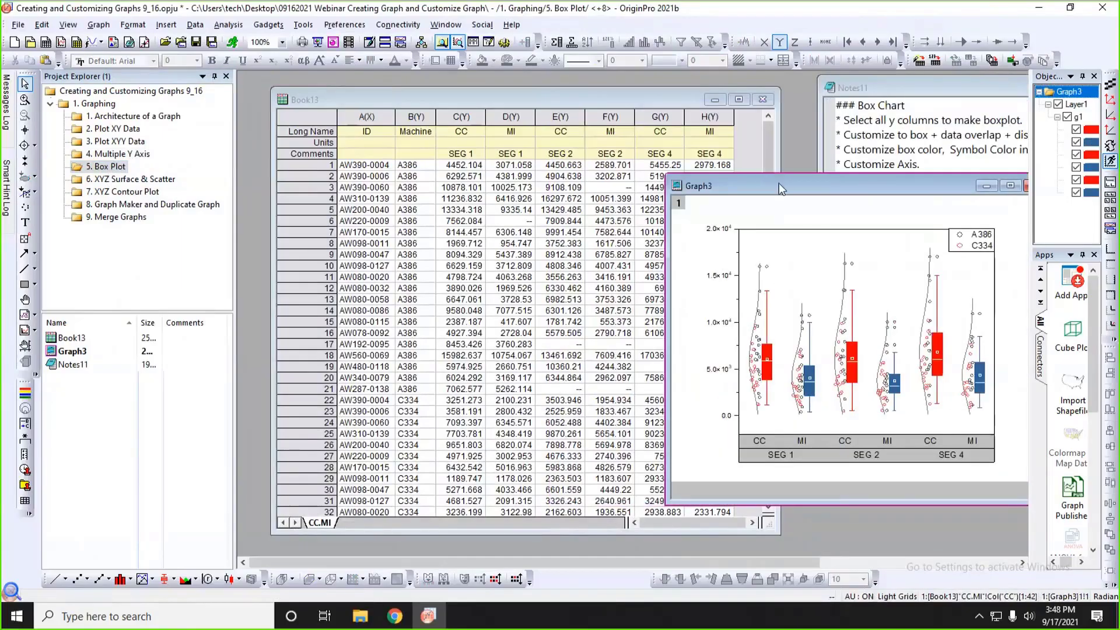
left_click_drag(779, 183, 751, 120)
left_click_drag(235, 208, 128, 208)
left_click_drag(719, 89, 733, 89)
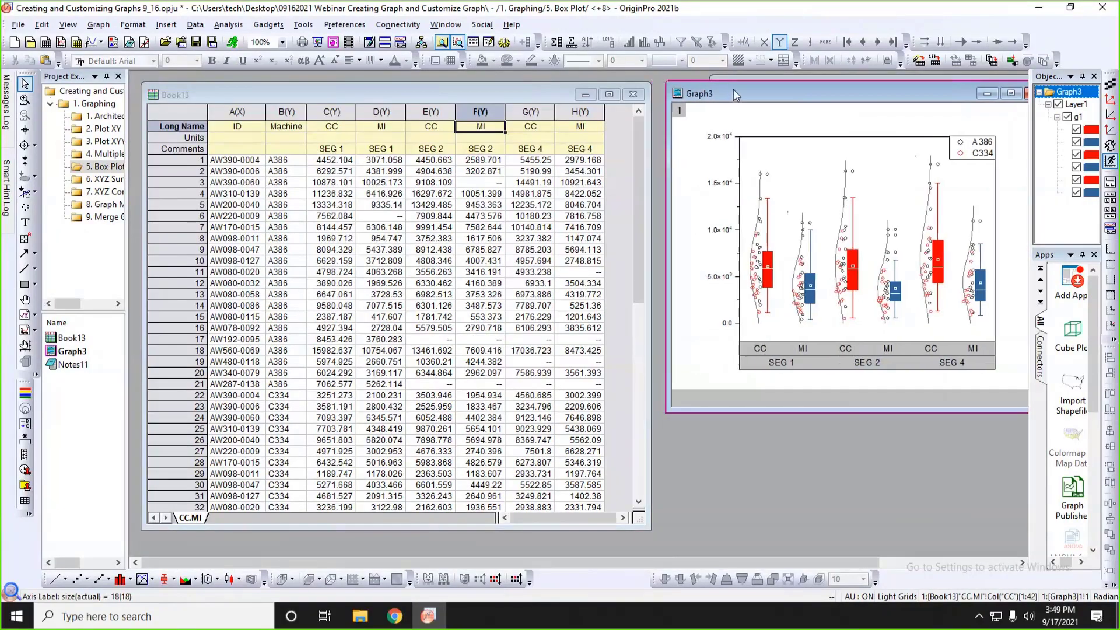
Plot Book13's columns C through H as a Box Chart.
left_click(614, 142)
left_click_drag(331, 112, 580, 111)
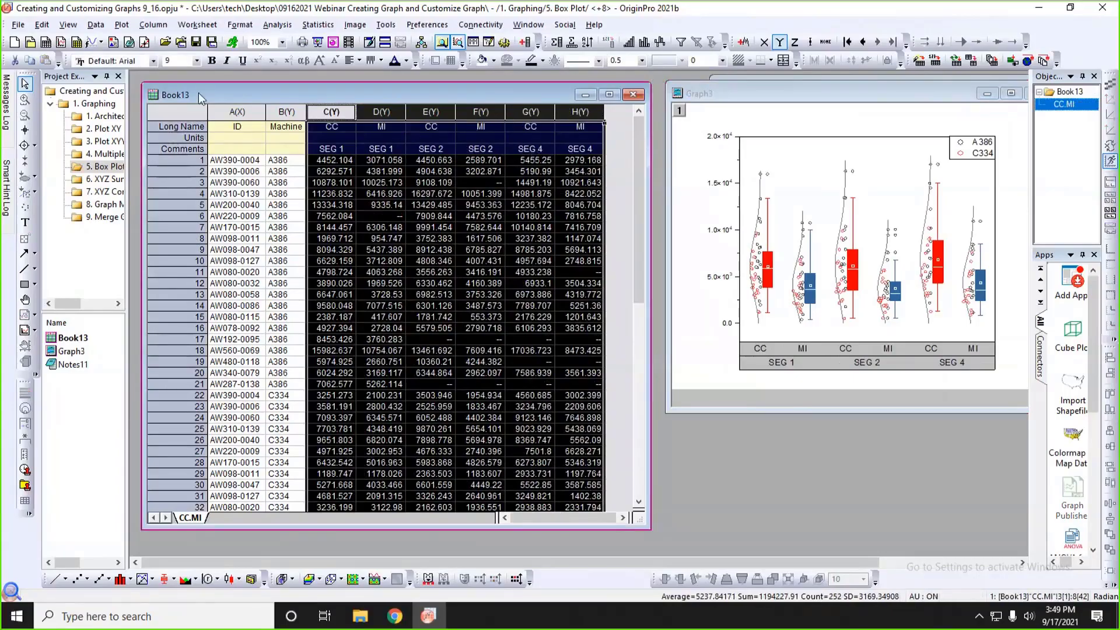
left_click(122, 25)
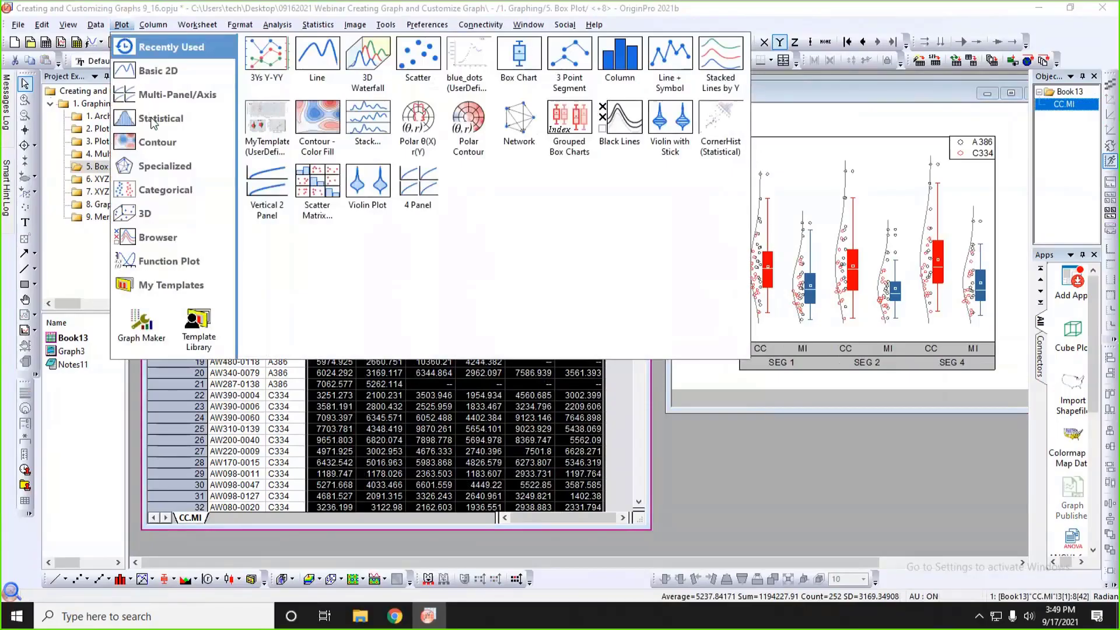
mouse_move(153, 123)
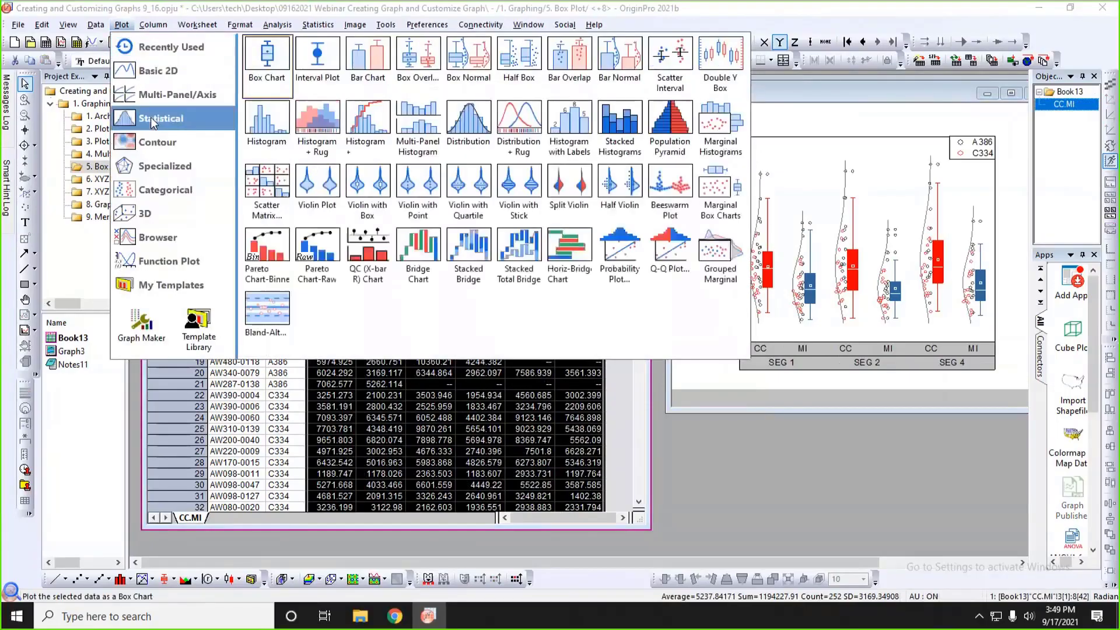
left_click(273, 65)
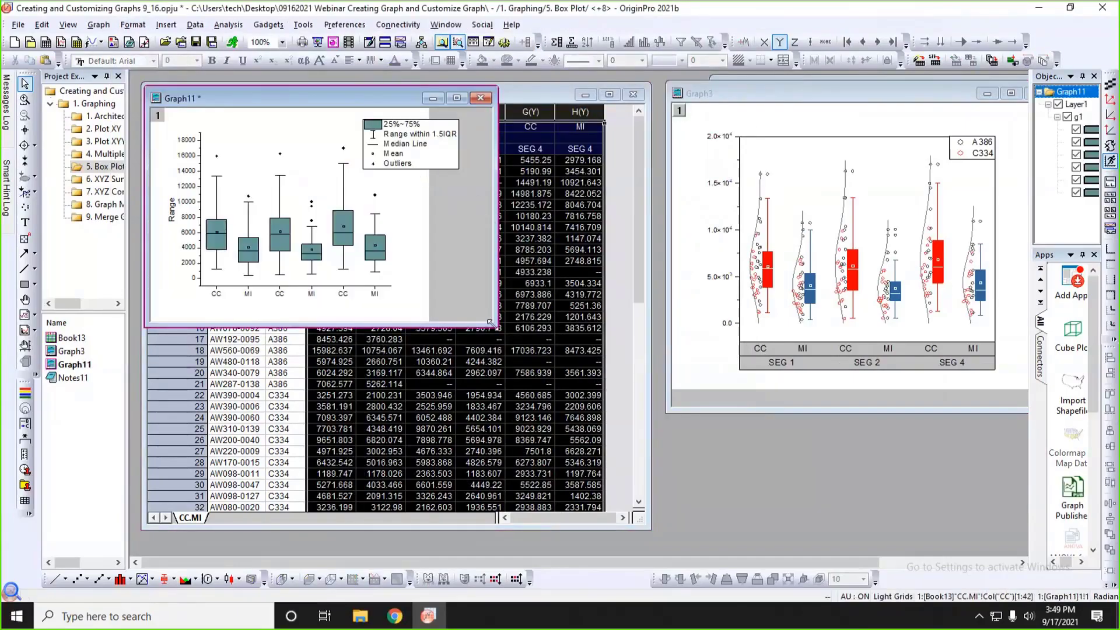
Enlarge and reposition the new box chart's window, and delete the chart's legend.
left_click_drag(491, 323, 600, 419)
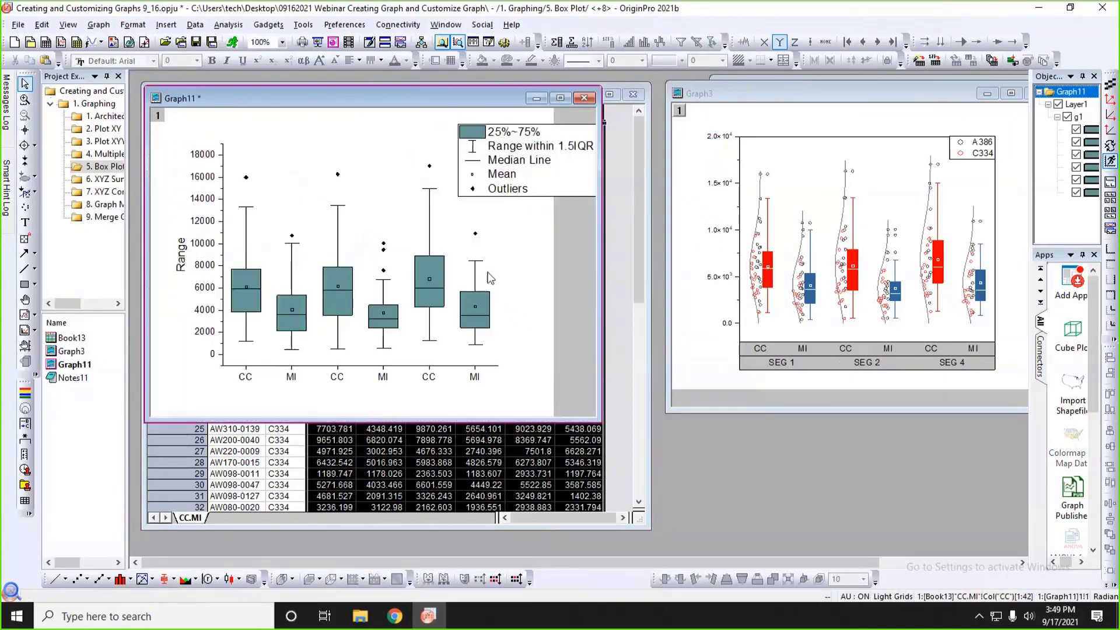
left_click_drag(506, 100, 536, 100)
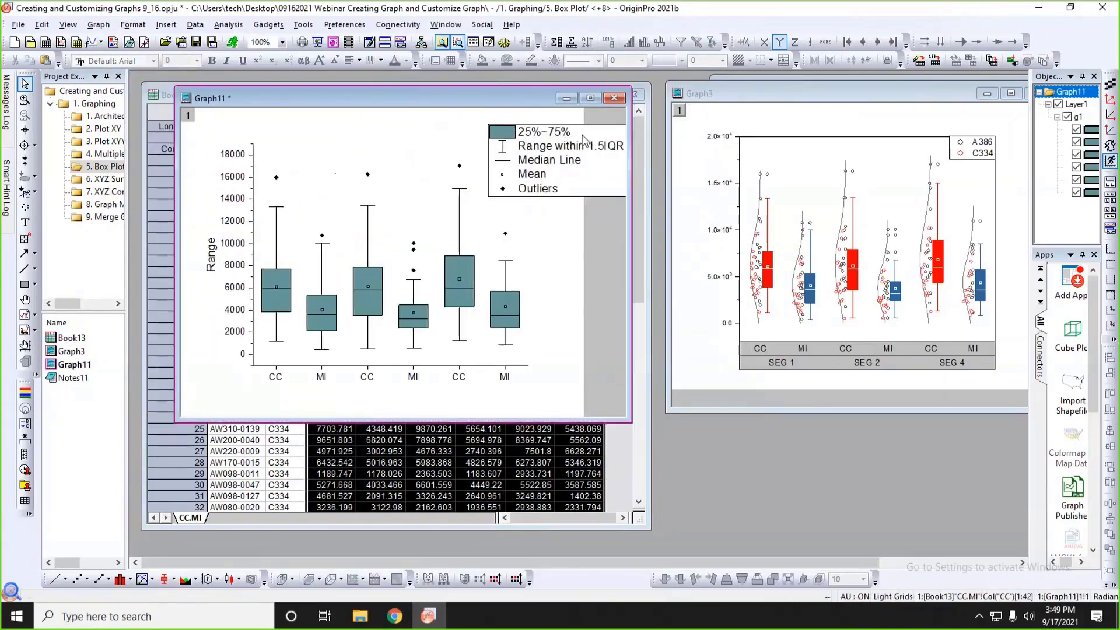
left_click(583, 140)
key("Delete")
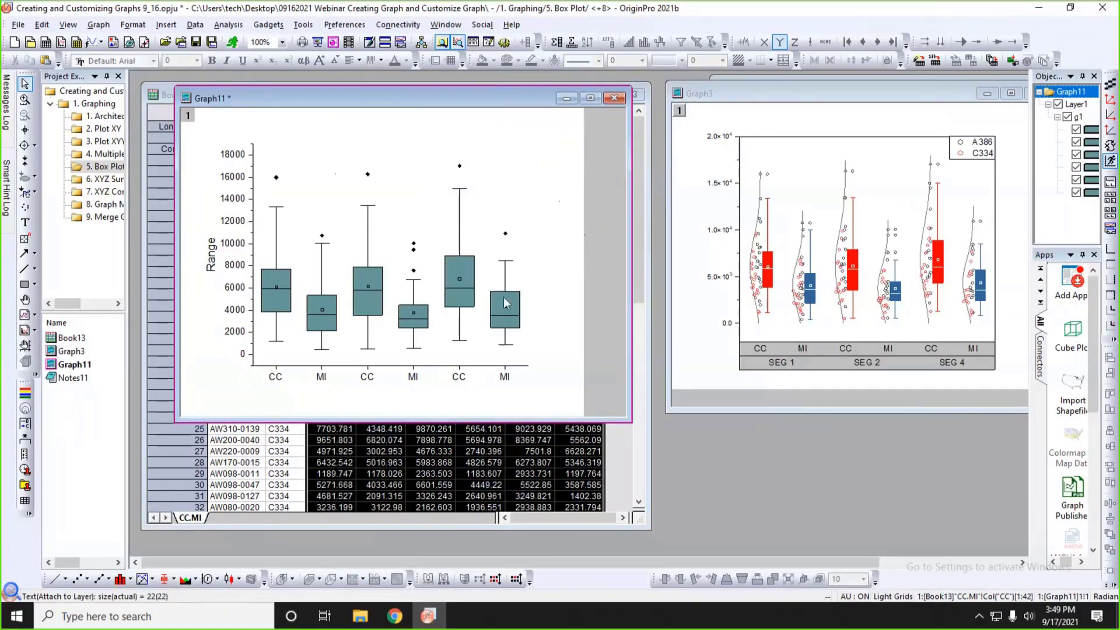
Color the boxes by plots with the Bold1 increment color list.
left_click(277, 306)
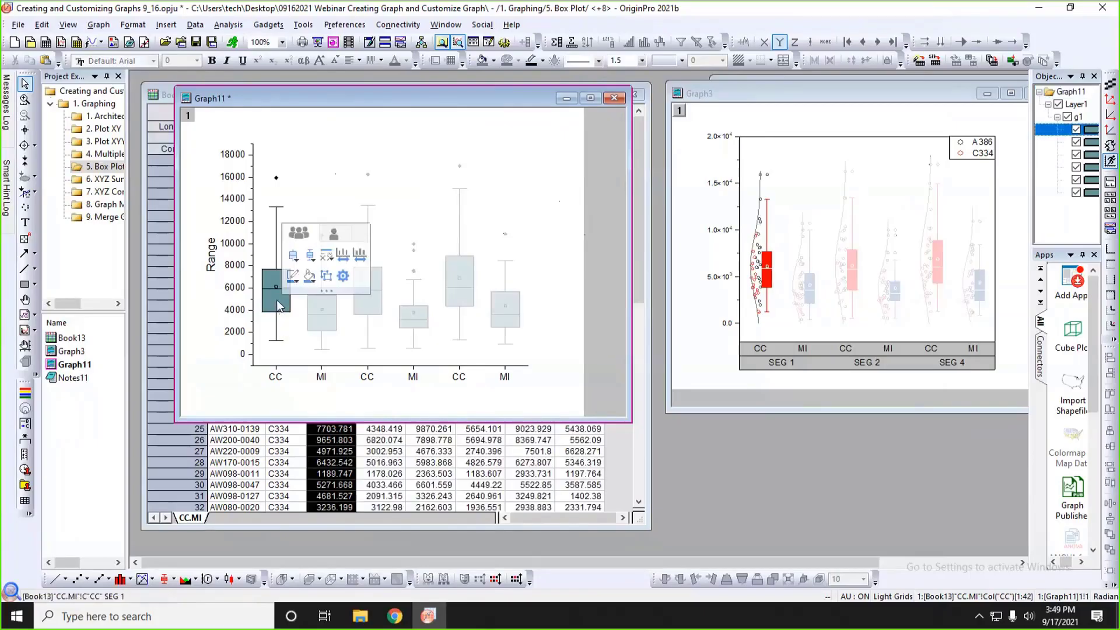
left_click(309, 276)
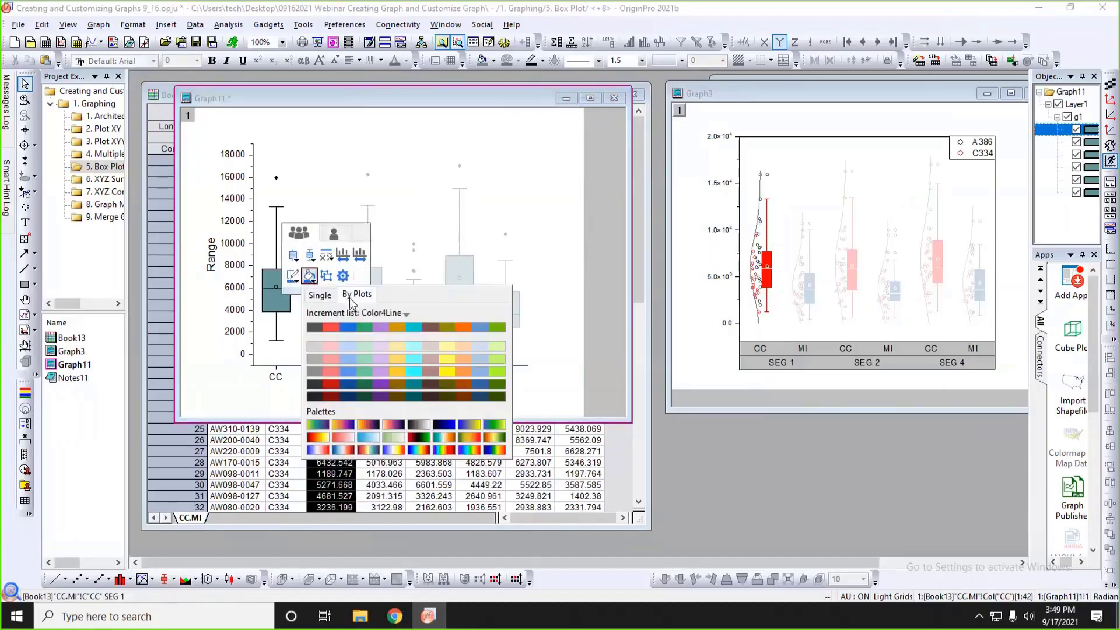
left_click(352, 313)
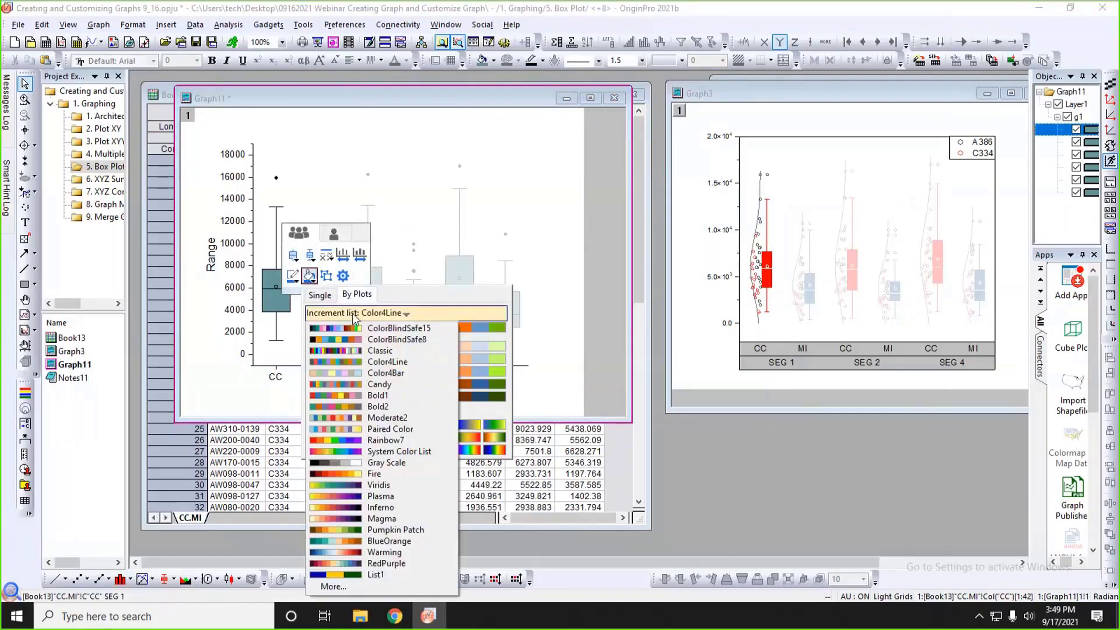
left_click(381, 396)
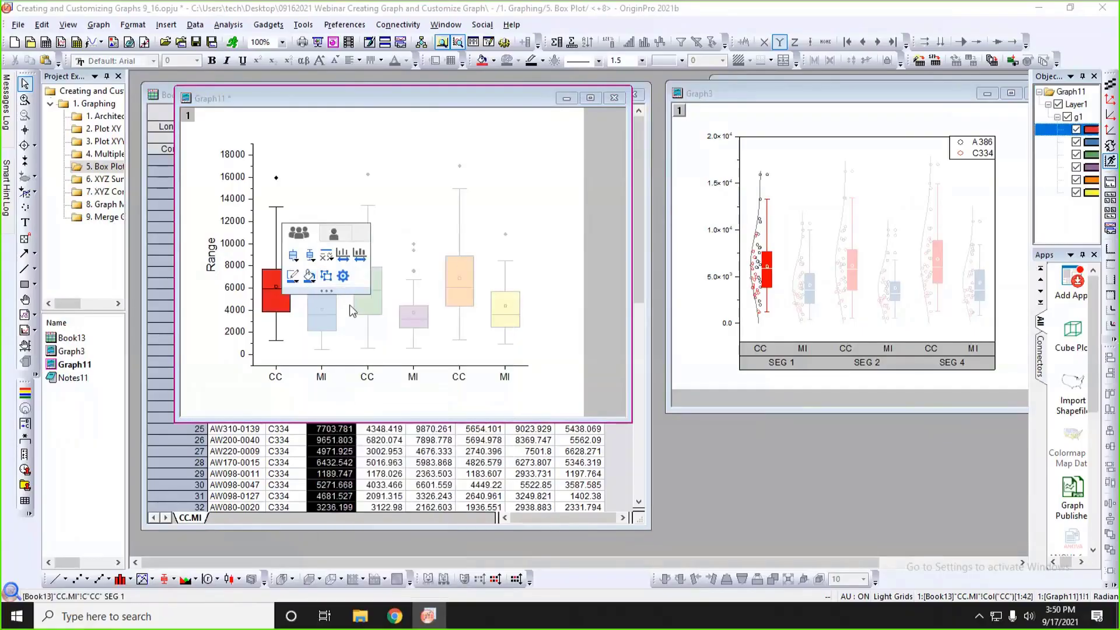
left_click(555, 338)
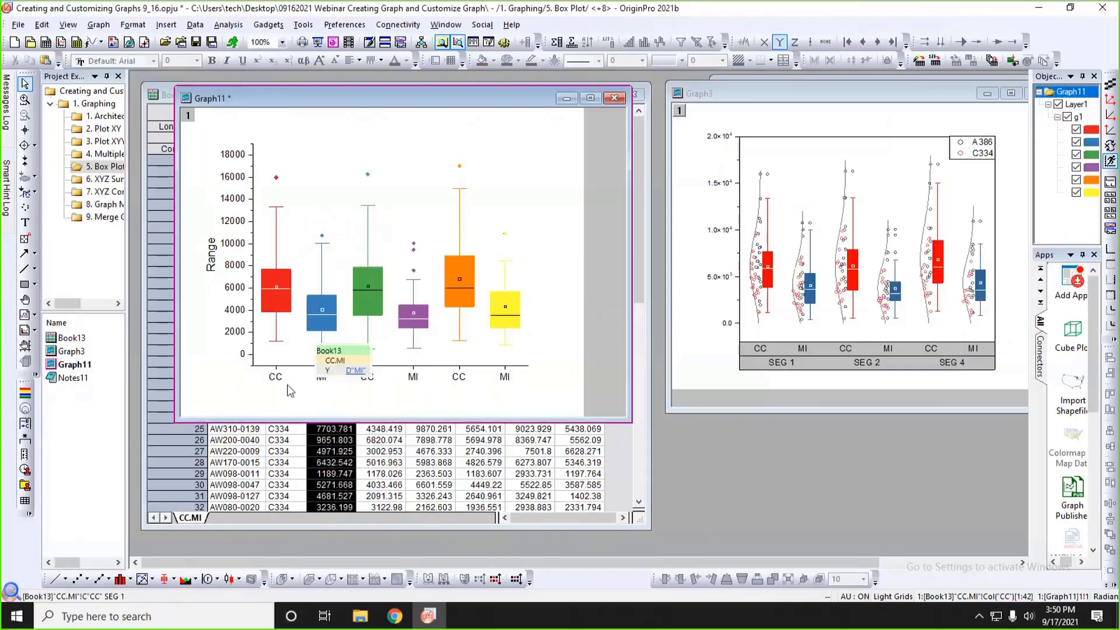
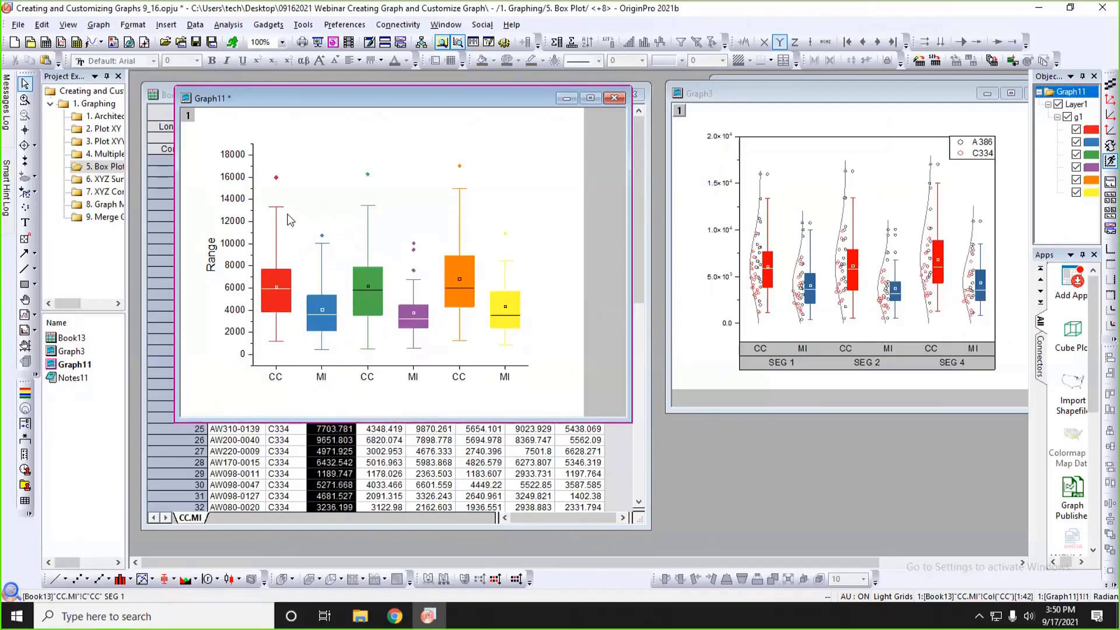
Subgroup the box plots by column label using Long Name, and move Graph11 back over the Book13 worksheet.
double_click(275, 278)
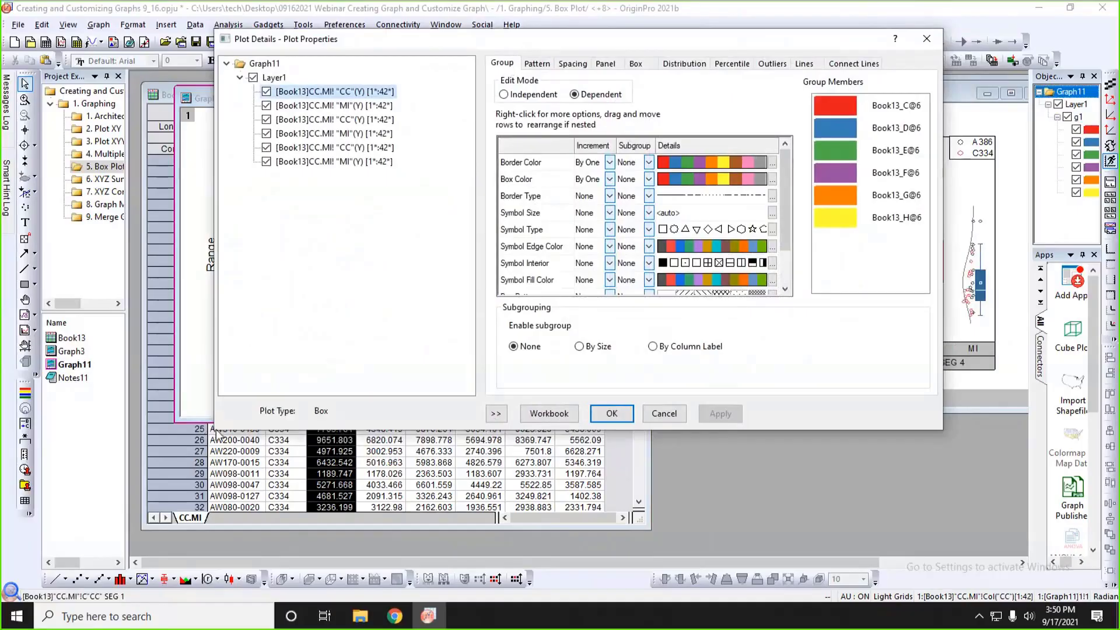
left_click_drag(216, 427, 309, 427)
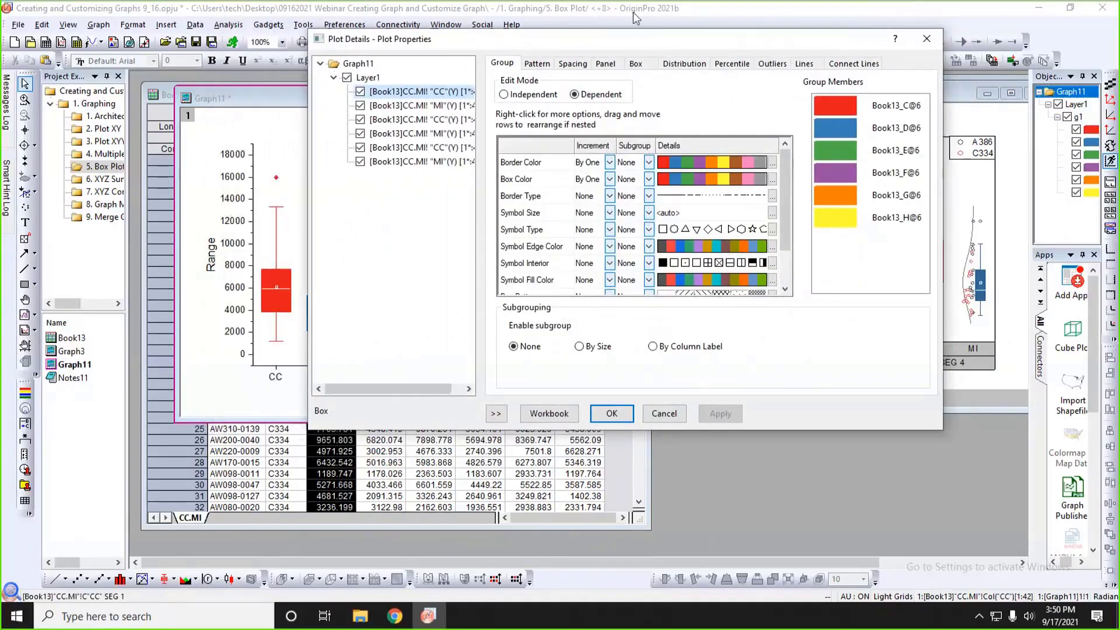
left_click_drag(629, 37, 790, 55)
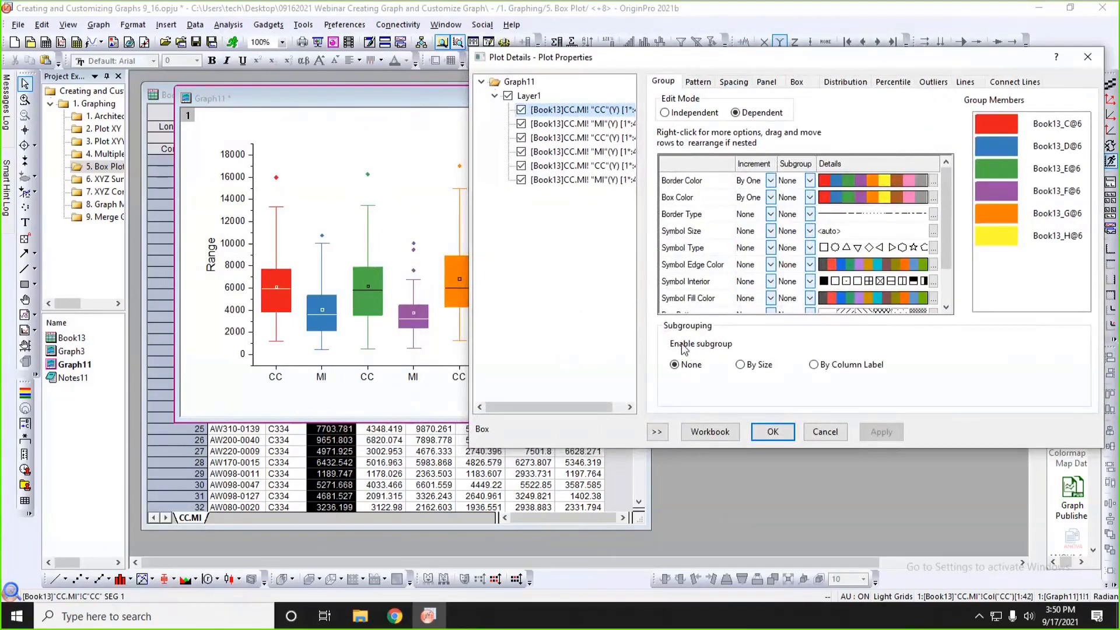
left_click(814, 365)
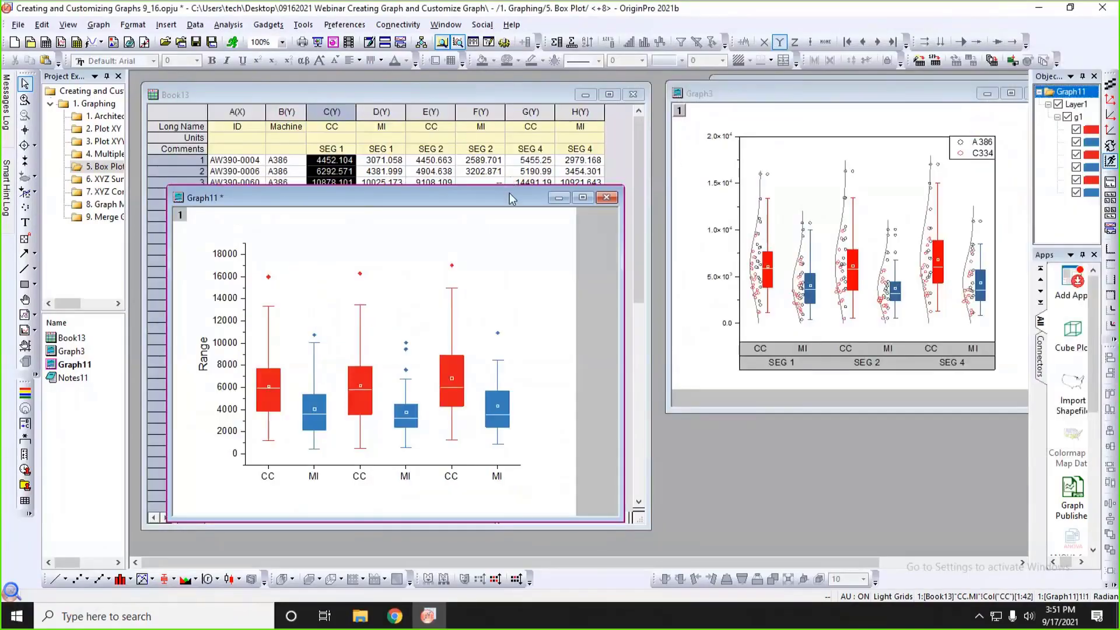
left_click_drag(511, 198, 540, 96)
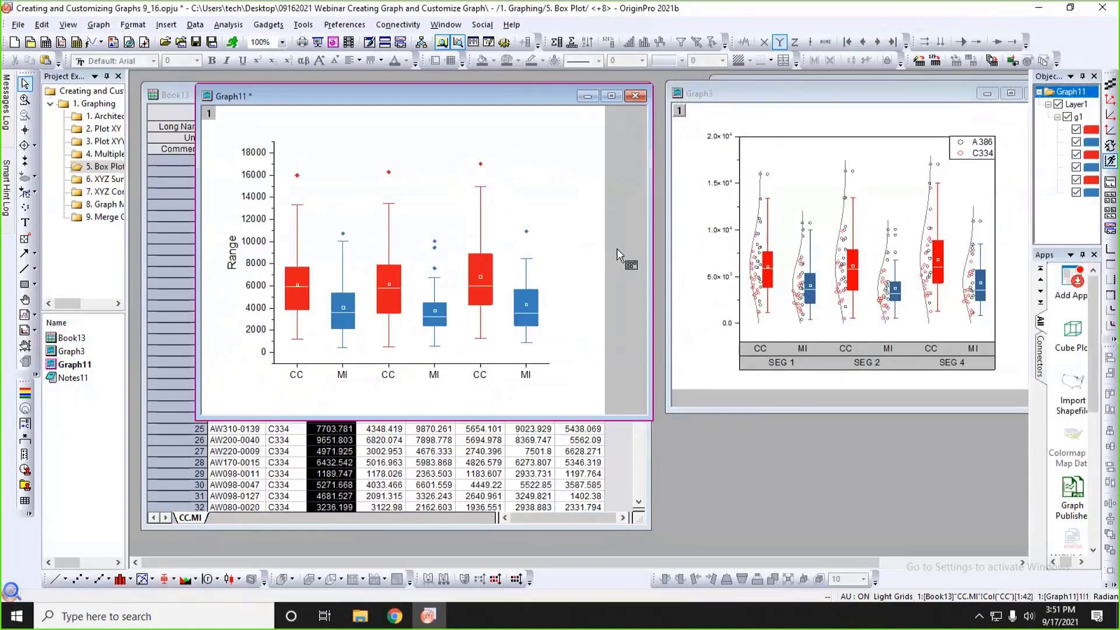
Change the box type of the grouped plots to Box[Right] + Data[Left].
left_click(305, 272)
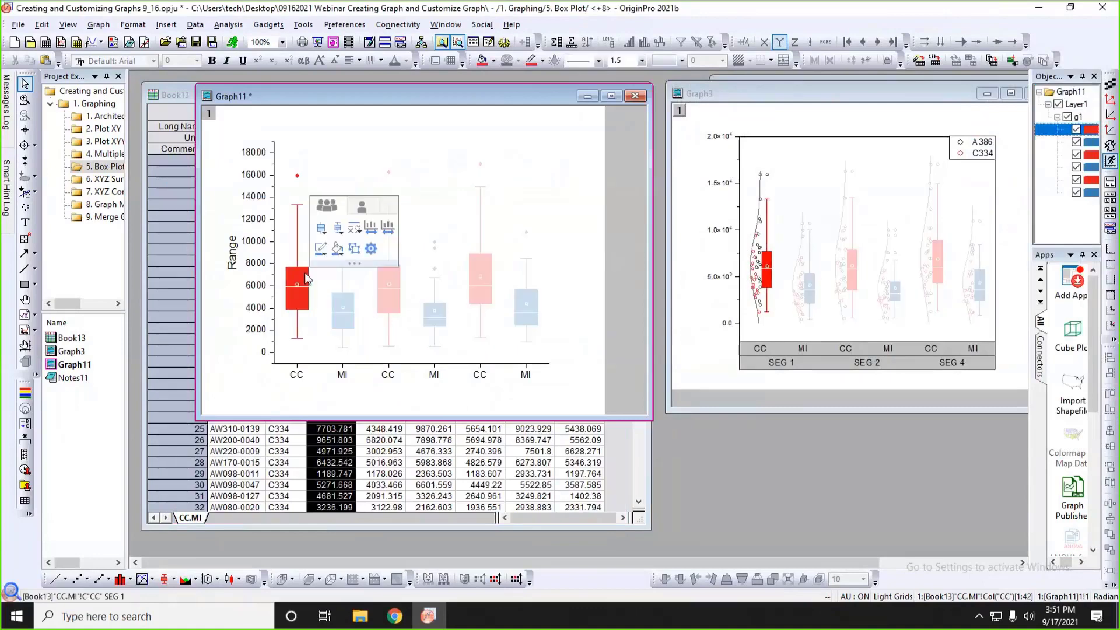
left_click(338, 228)
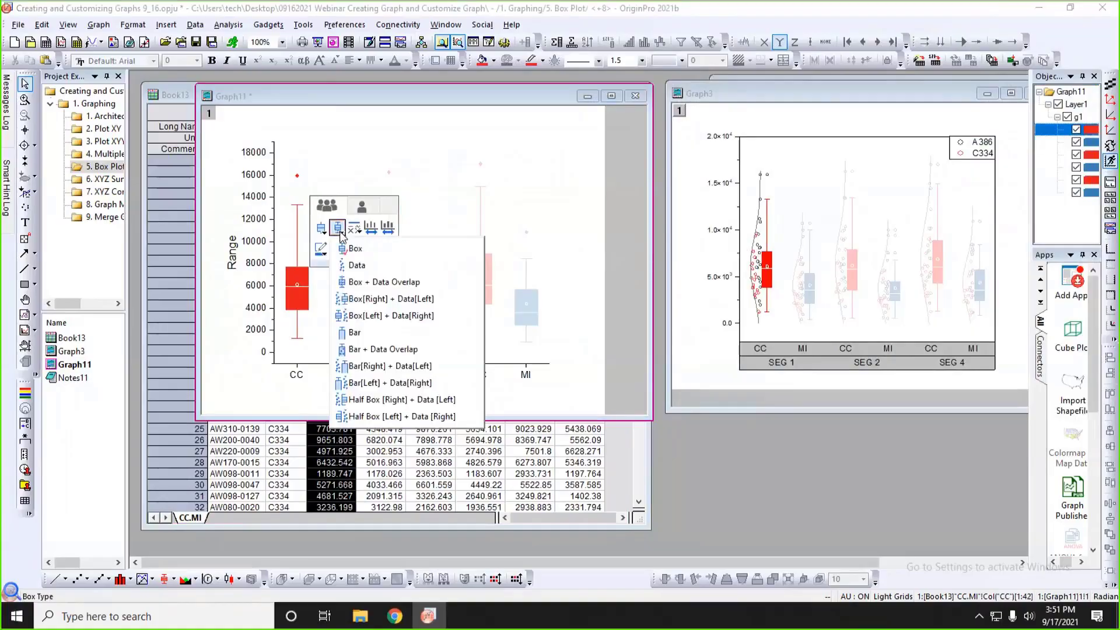
left_click(368, 300)
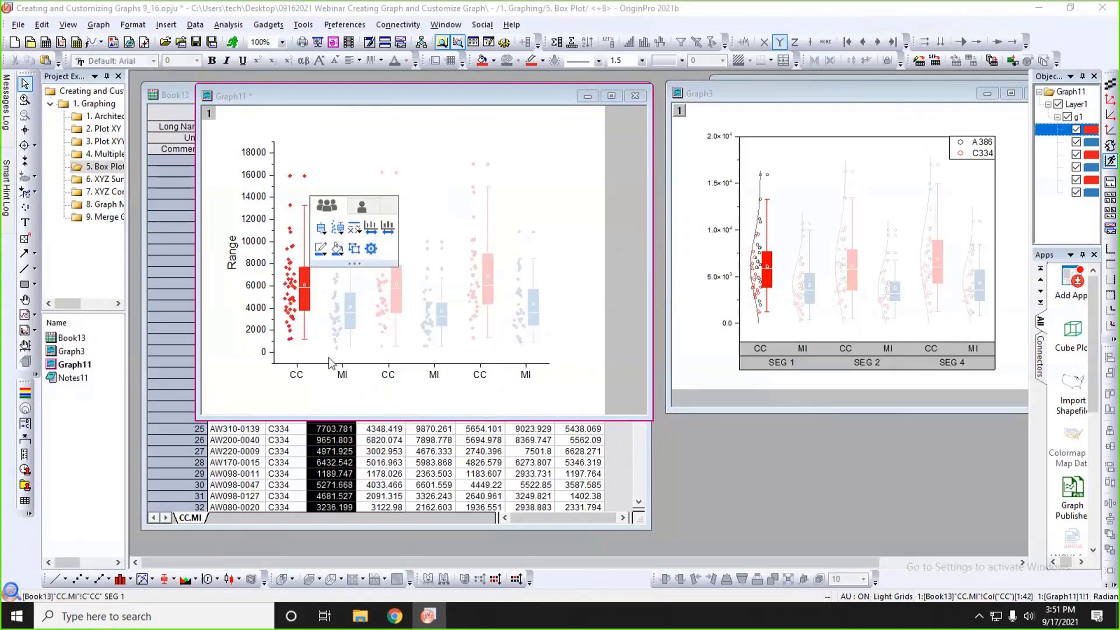
Color the data point symbols by points, indexed to Col(B) "Machine".
left_click(327, 401)
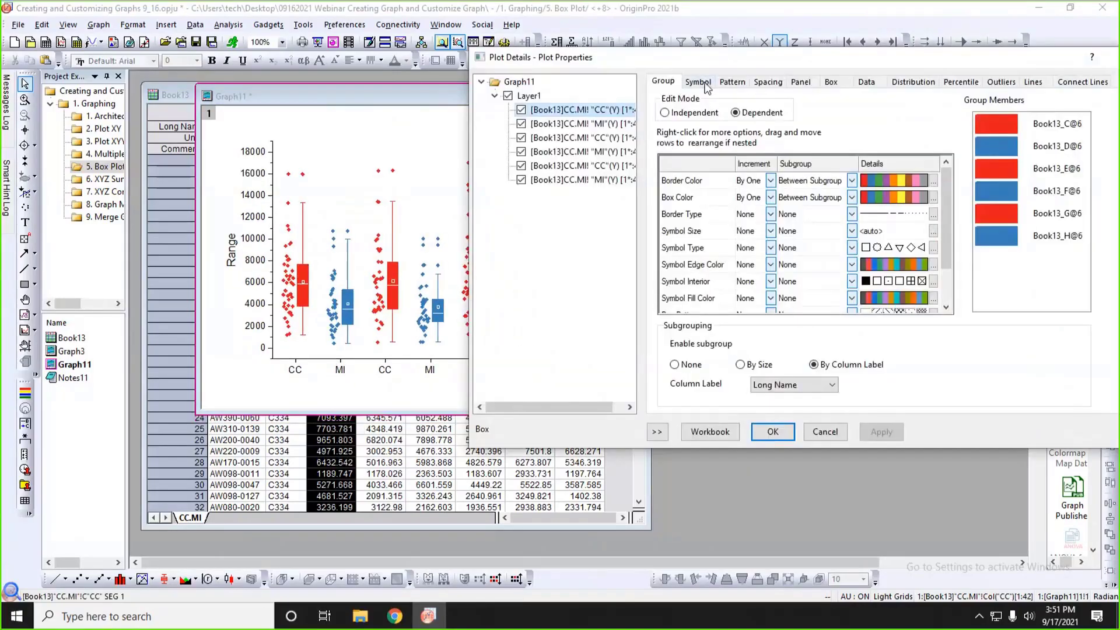
left_click(700, 84)
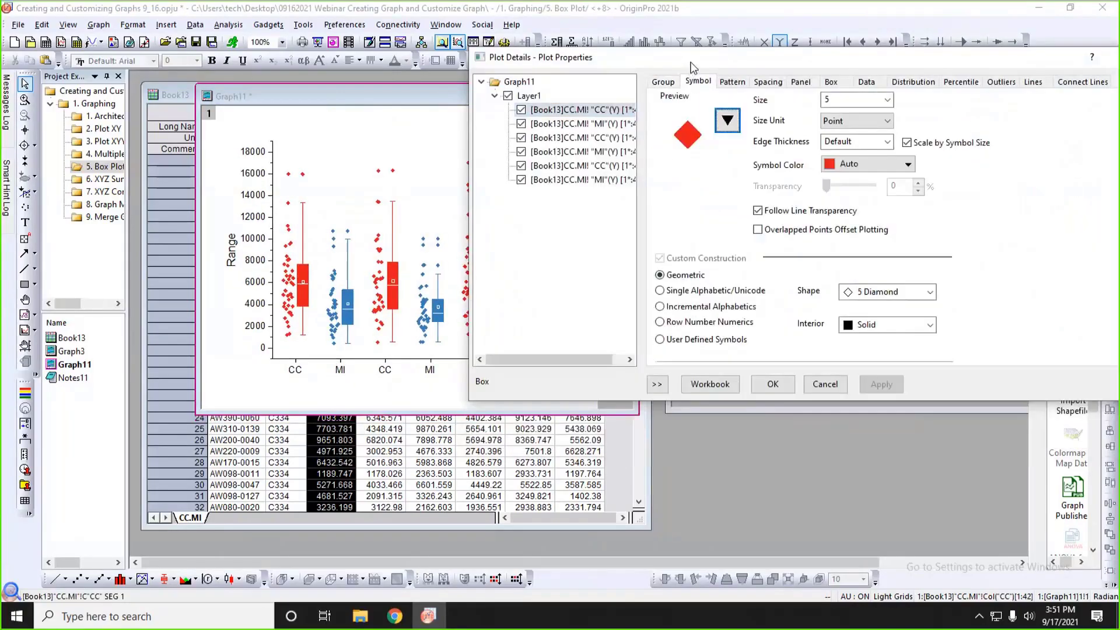
left_click_drag(624, 68, 650, 322)
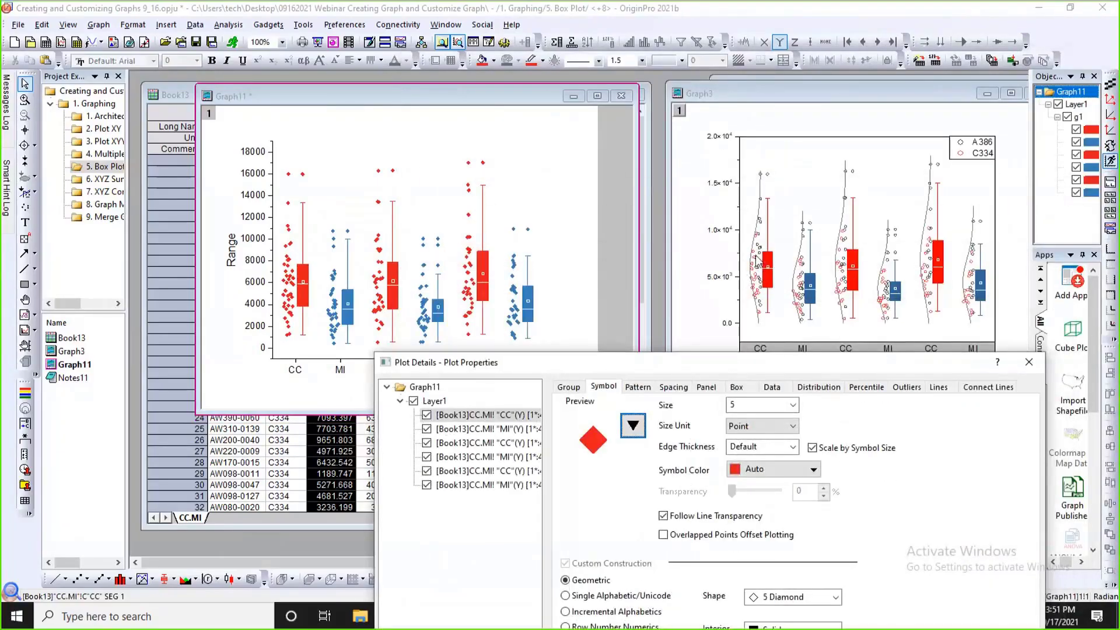
left_click_drag(643, 364, 636, 211)
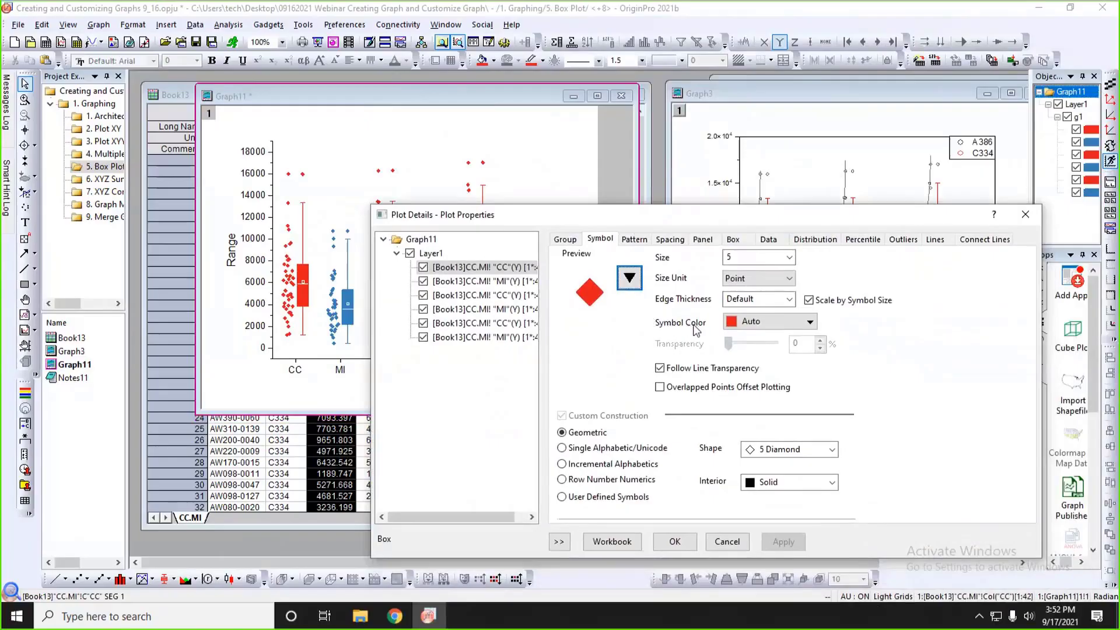
left_click(764, 321)
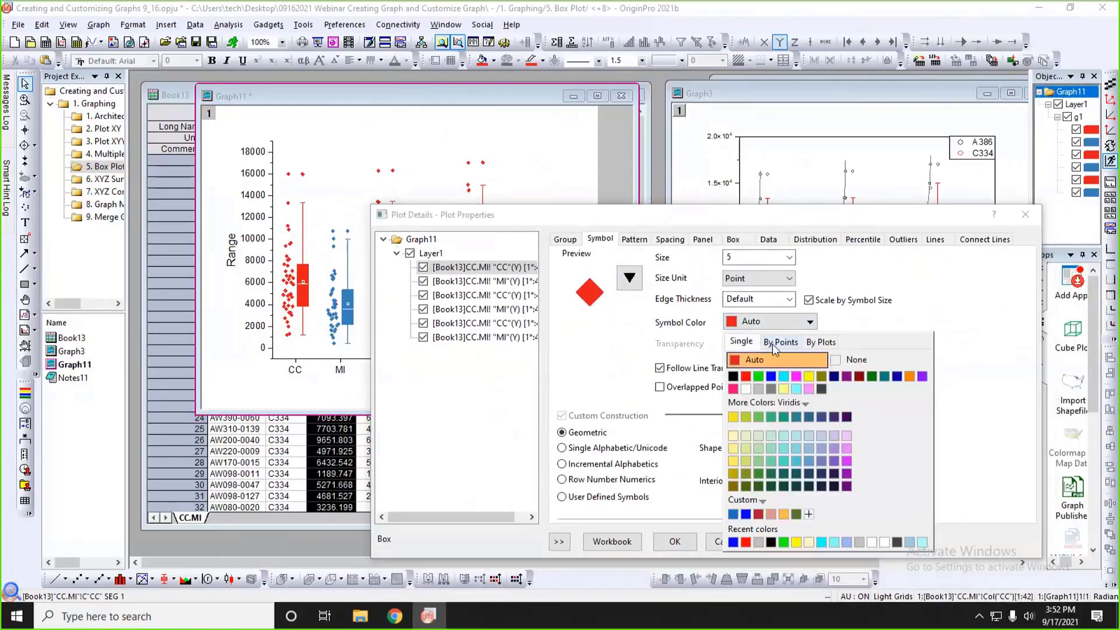
left_click(774, 346)
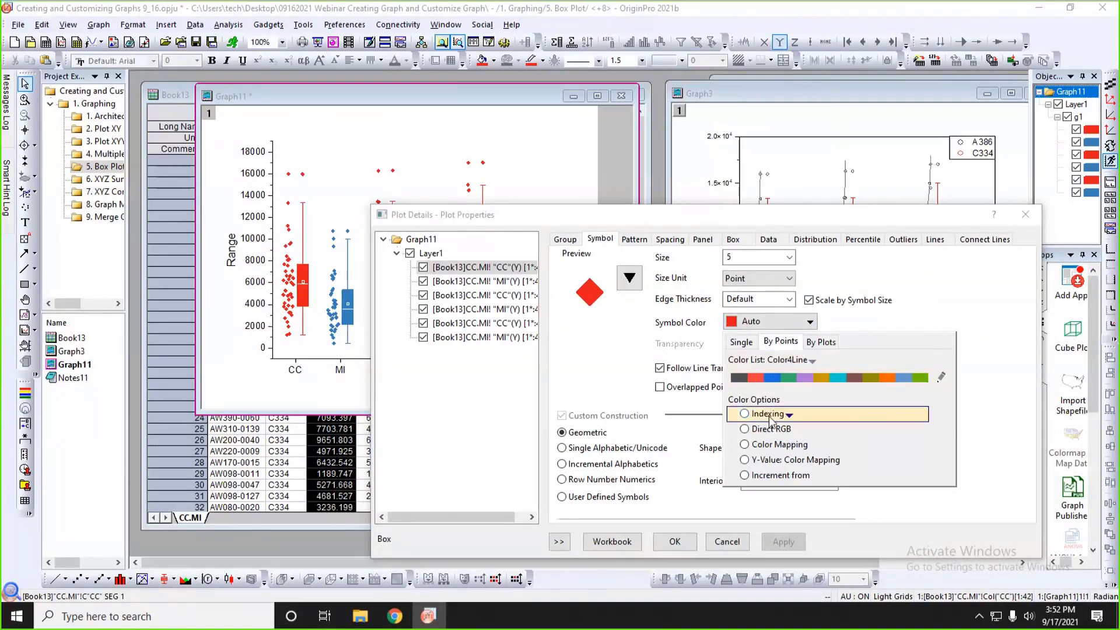
mouse_move(768, 420)
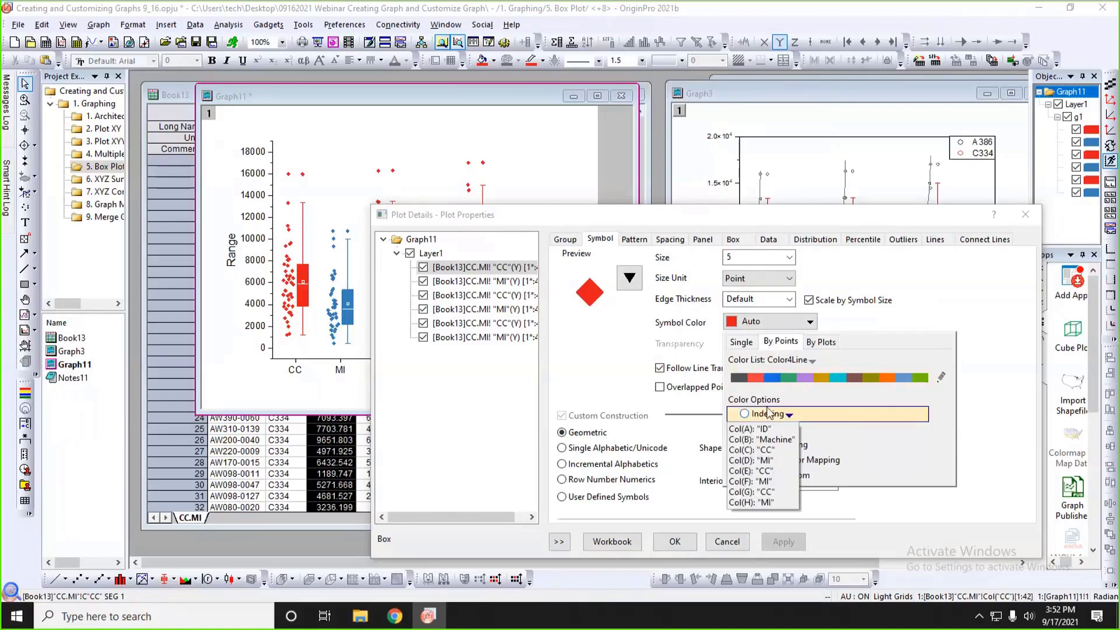
left_click(764, 441)
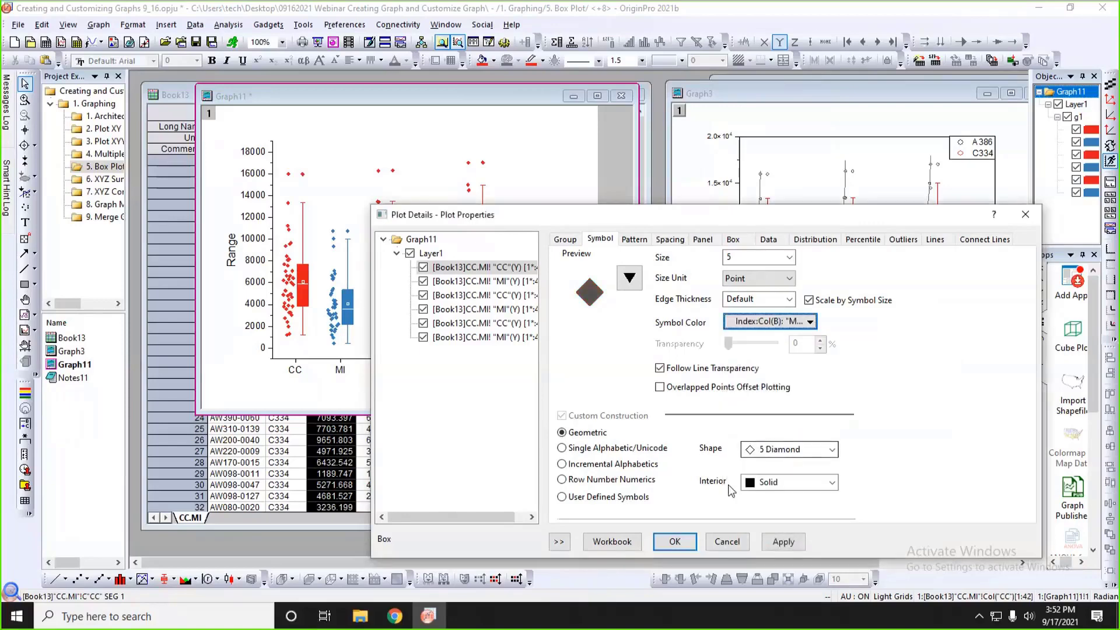
left_click(782, 542)
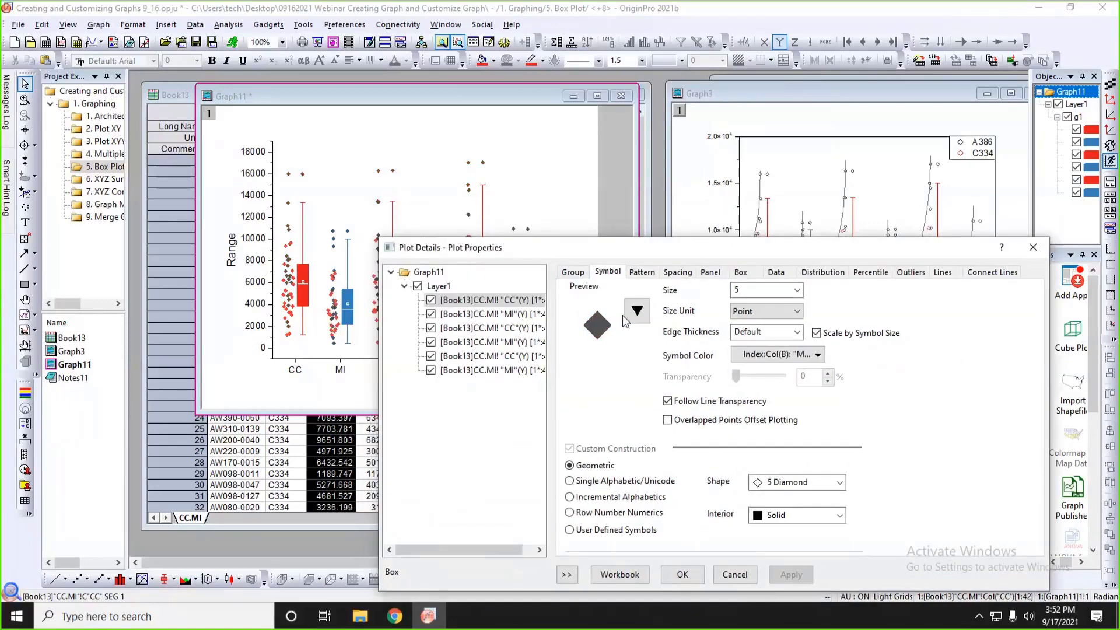
Change the data point symbols to open circles.
left_click(637, 310)
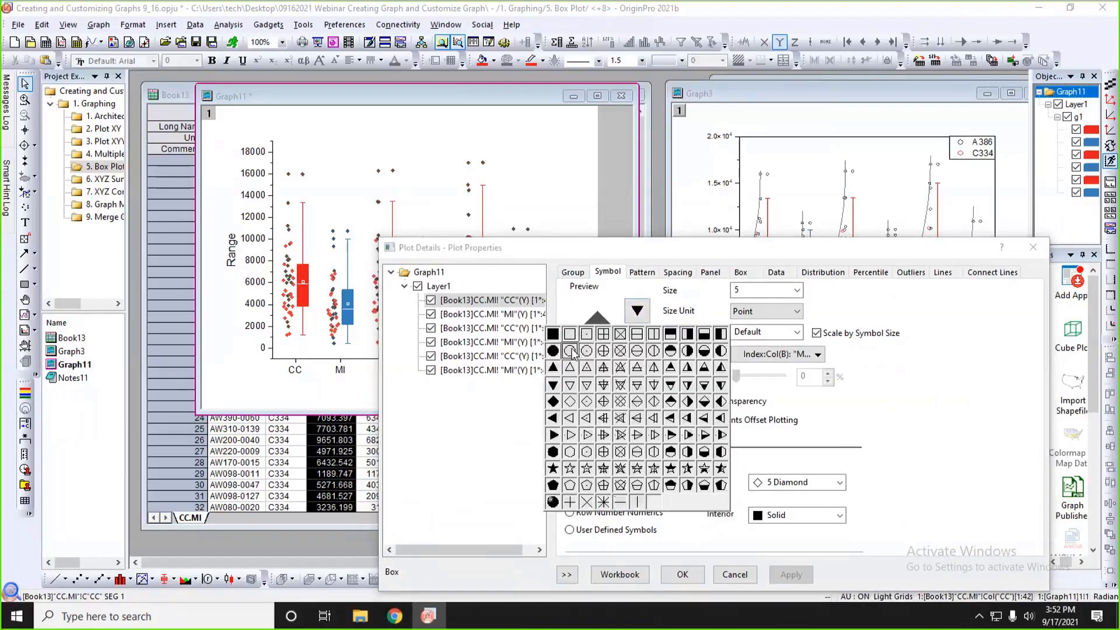
left_click(570, 352)
left_click_drag(702, 251, 699, 180)
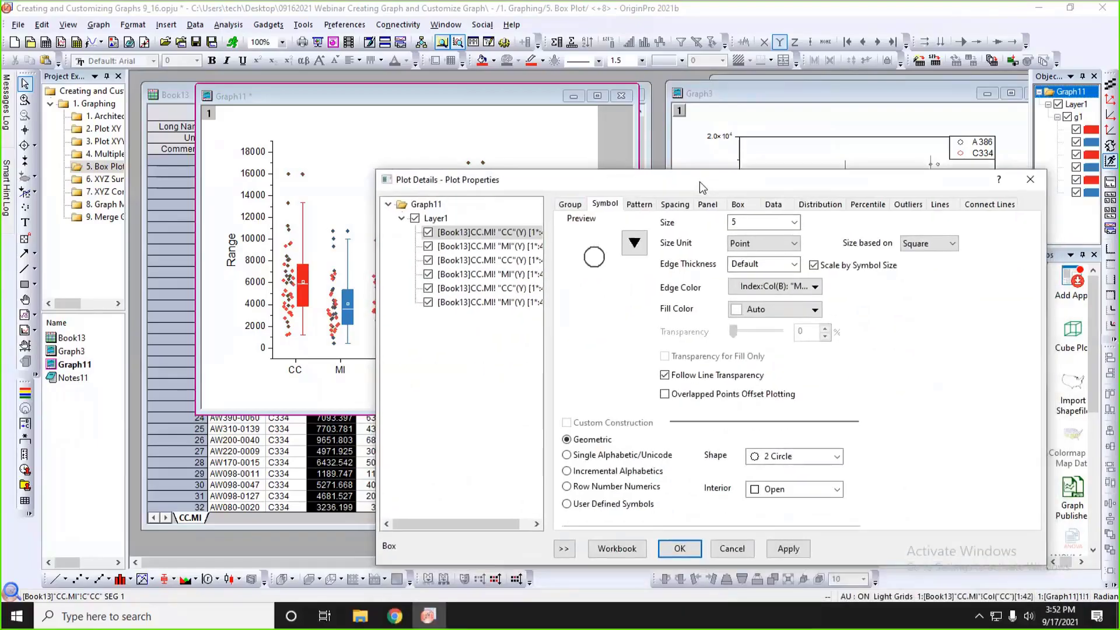
left_click(796, 549)
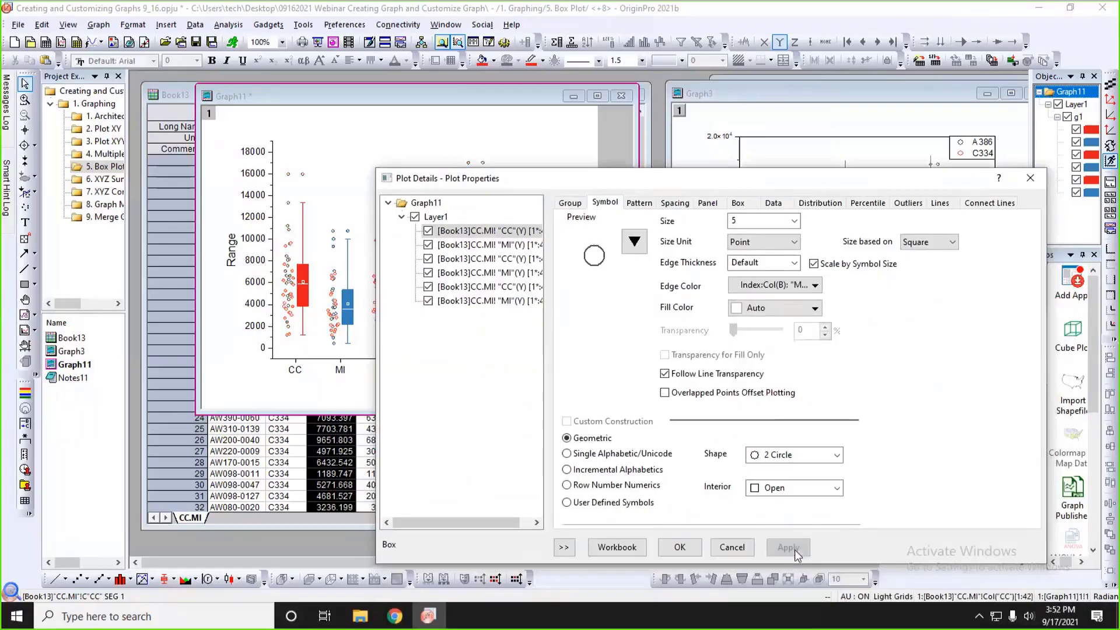
Set the bins alignment of the data points to Right.
left_click_drag(853, 181, 806, 318)
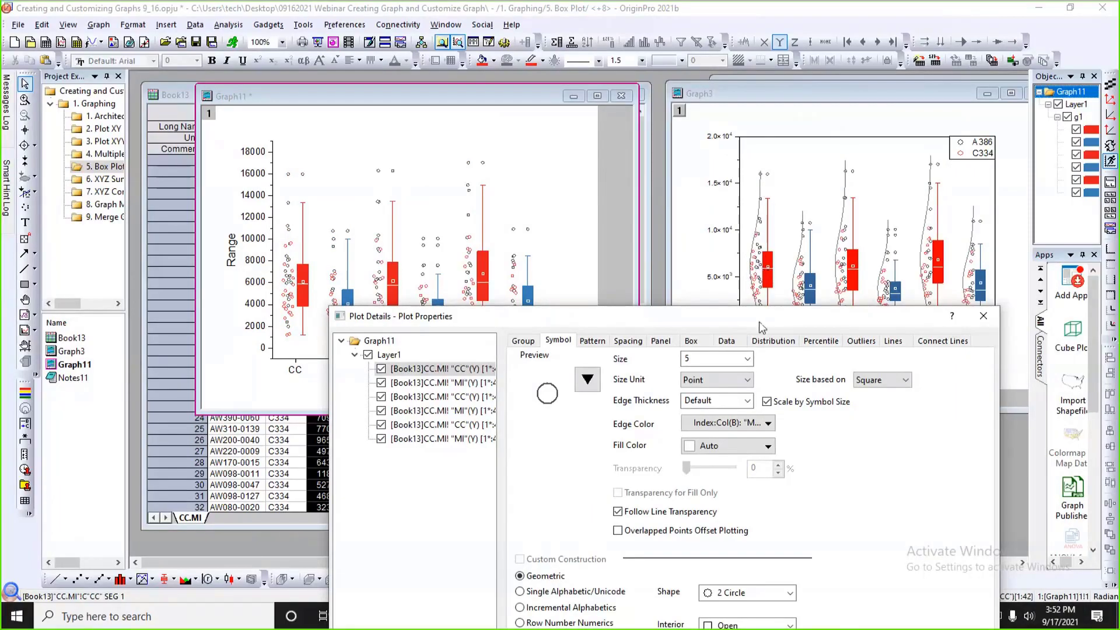
left_click(734, 343)
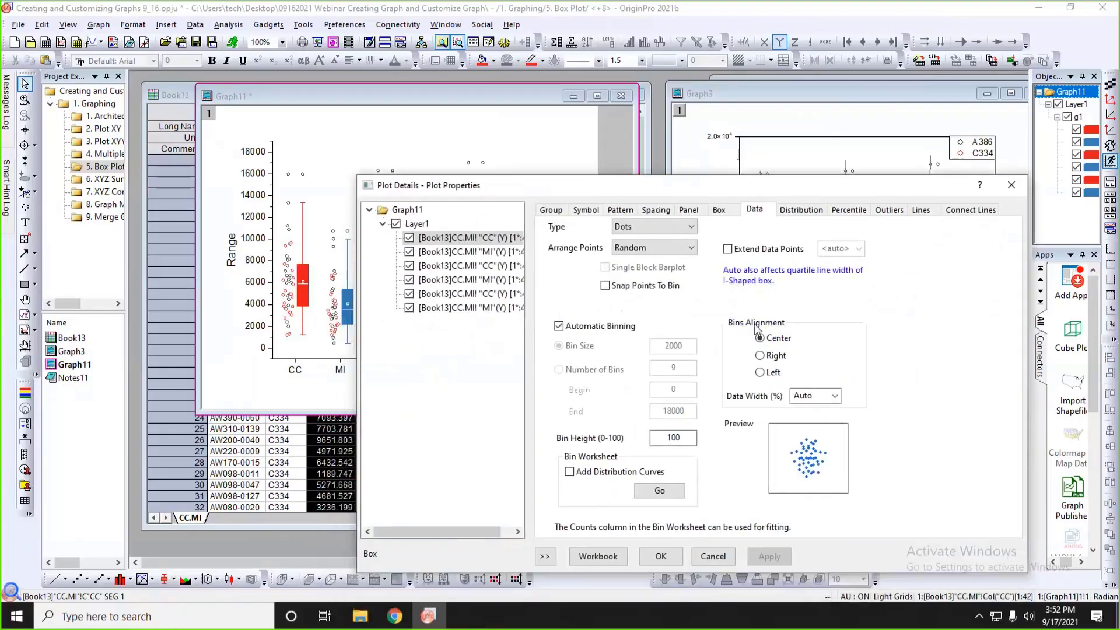
left_click(761, 356)
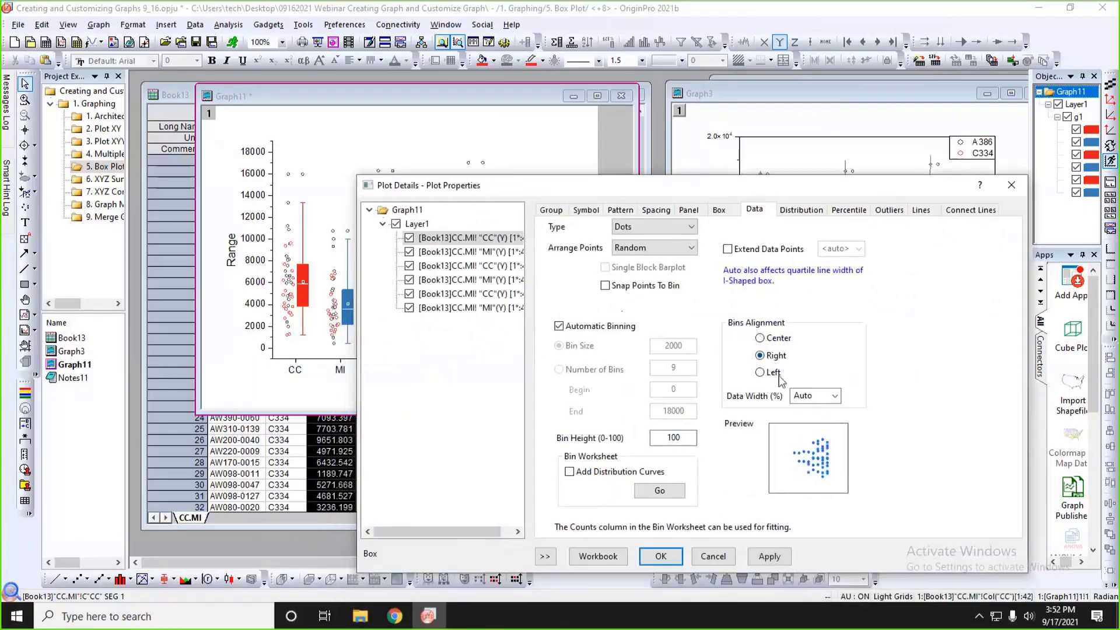
left_click(770, 557)
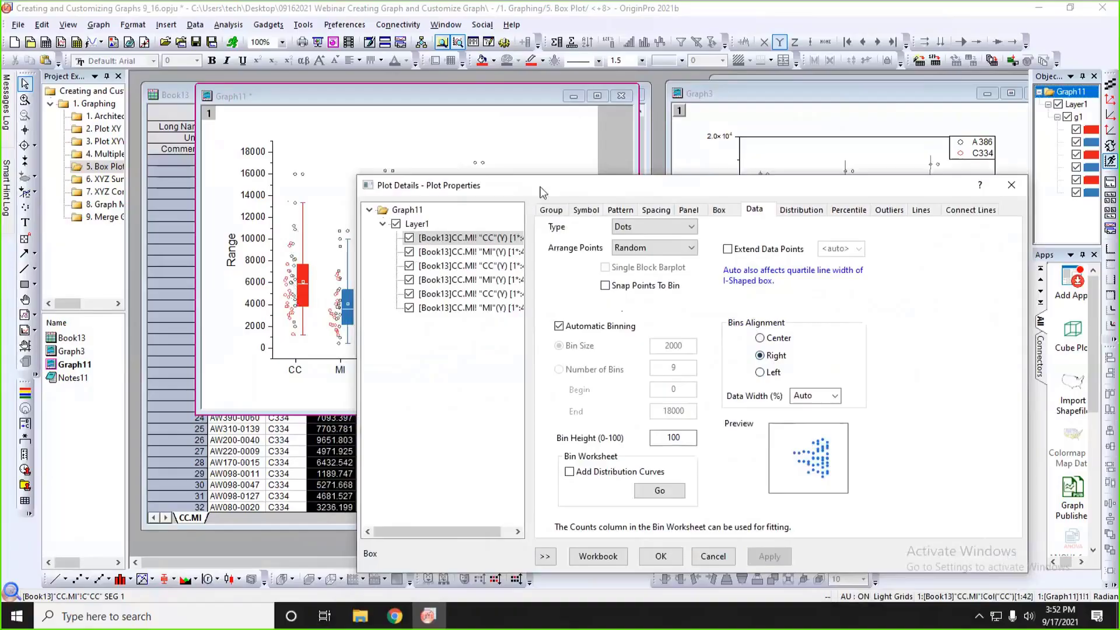
left_click_drag(543, 191, 553, 363)
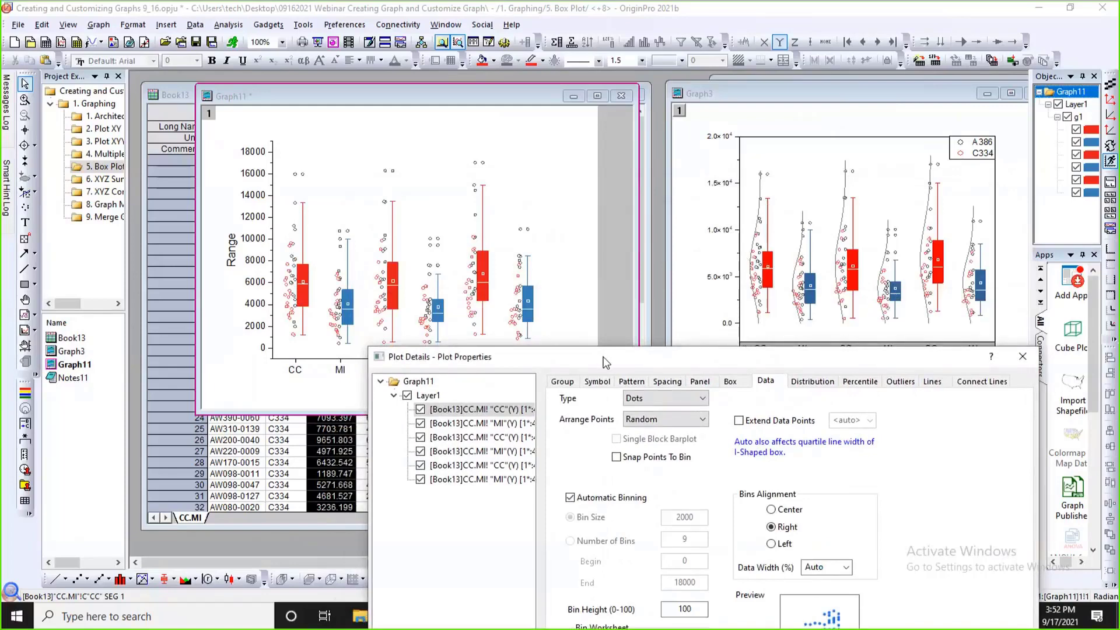
Add a Normal distribution curve to the box plots.
left_click_drag(606, 363, 602, 241)
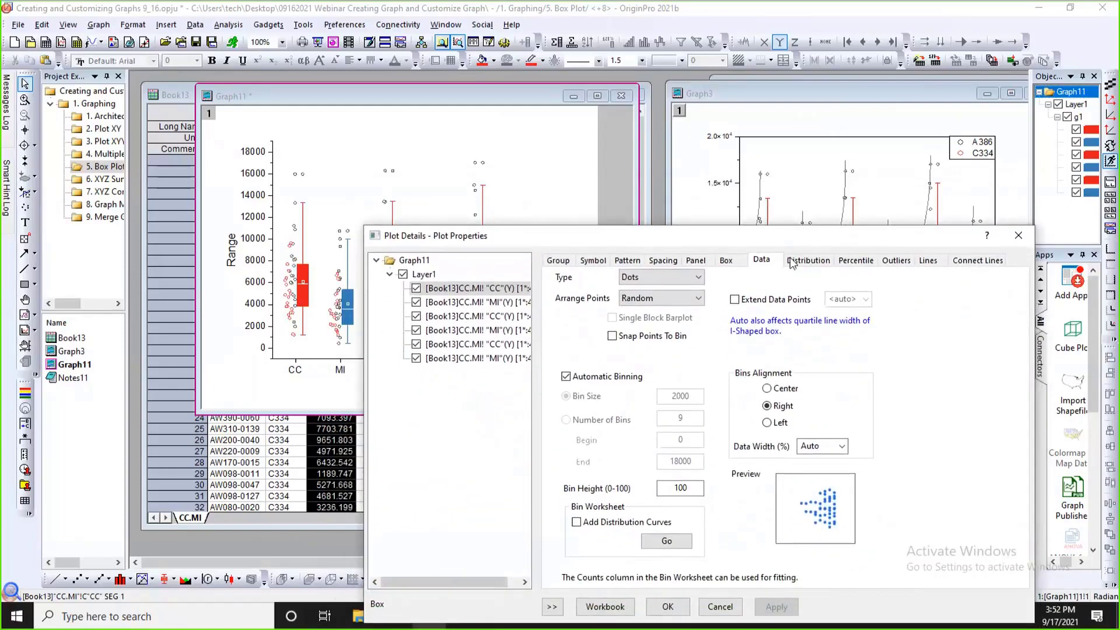
left_click(806, 260)
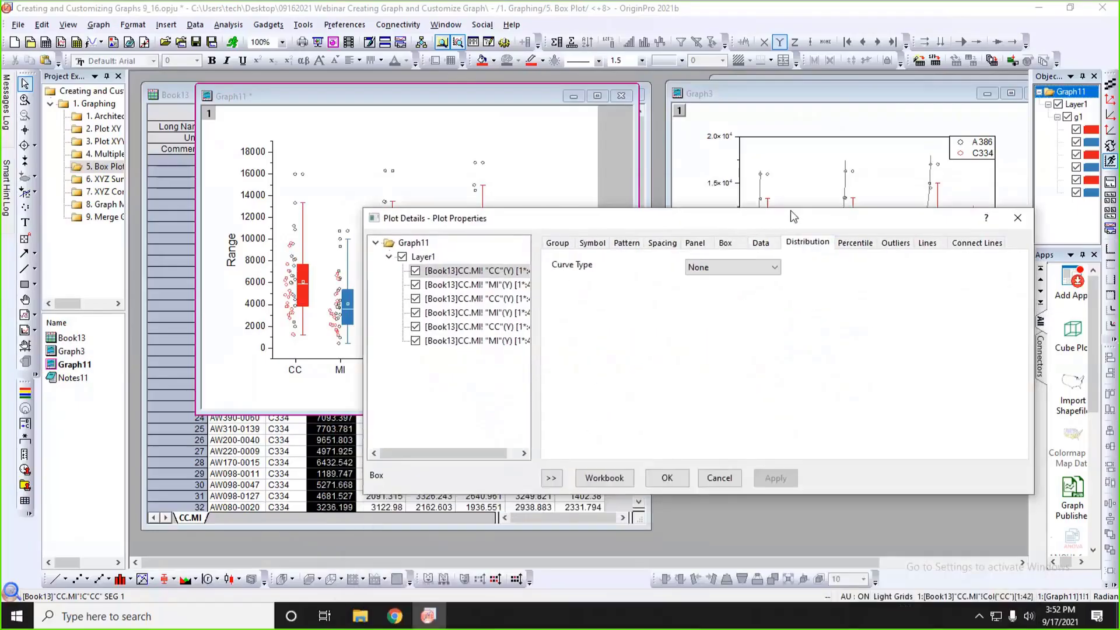
left_click_drag(793, 217, 792, 207)
left_click(731, 261)
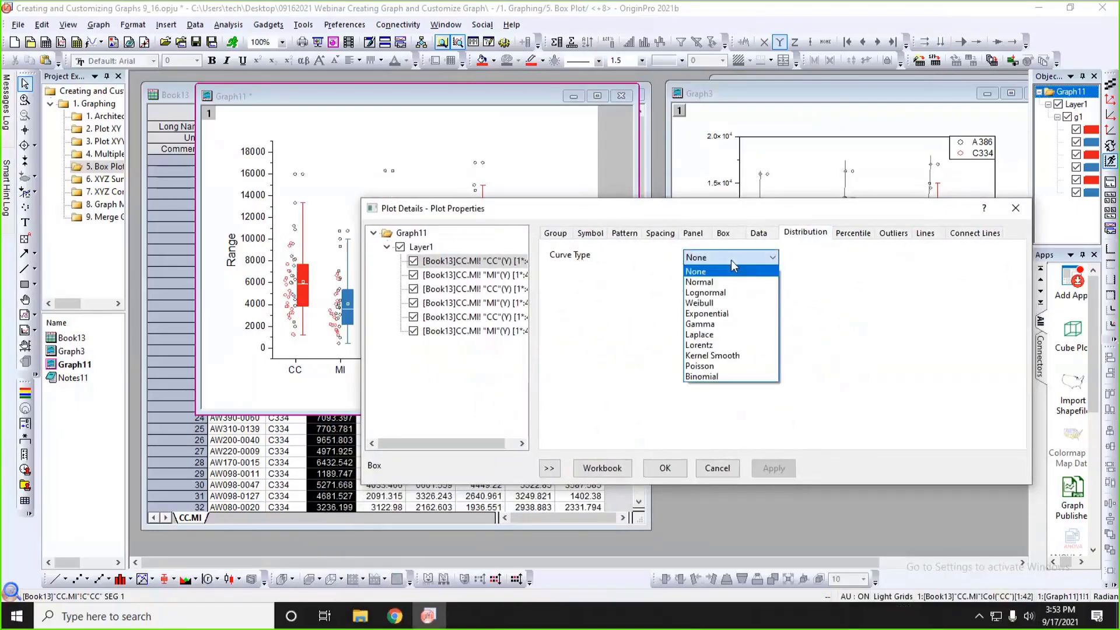
left_click(699, 281)
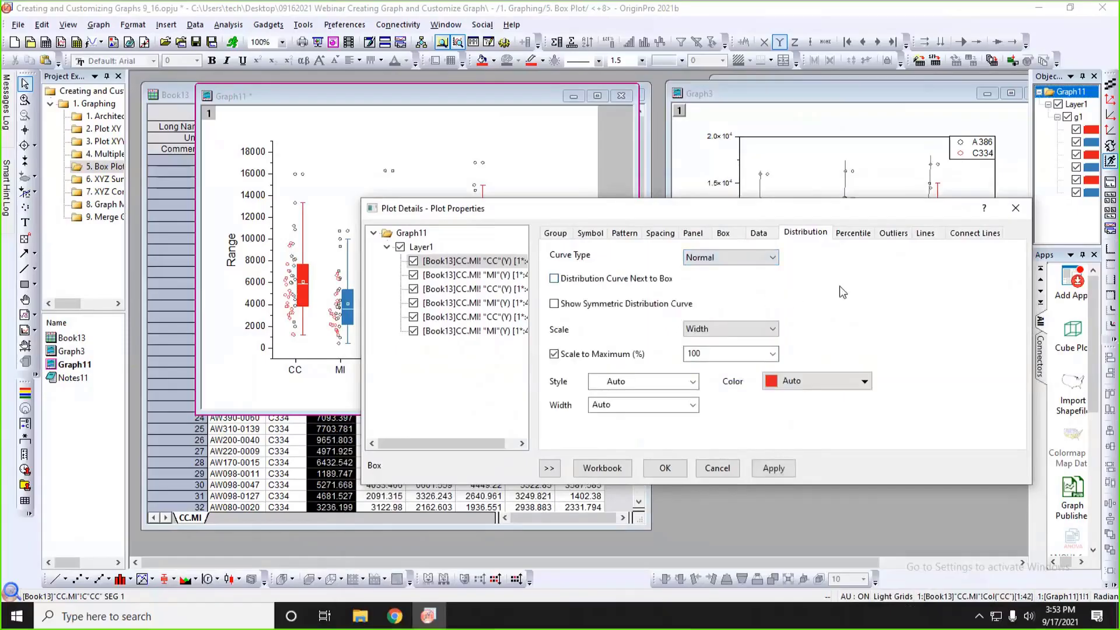
left_click(773, 468)
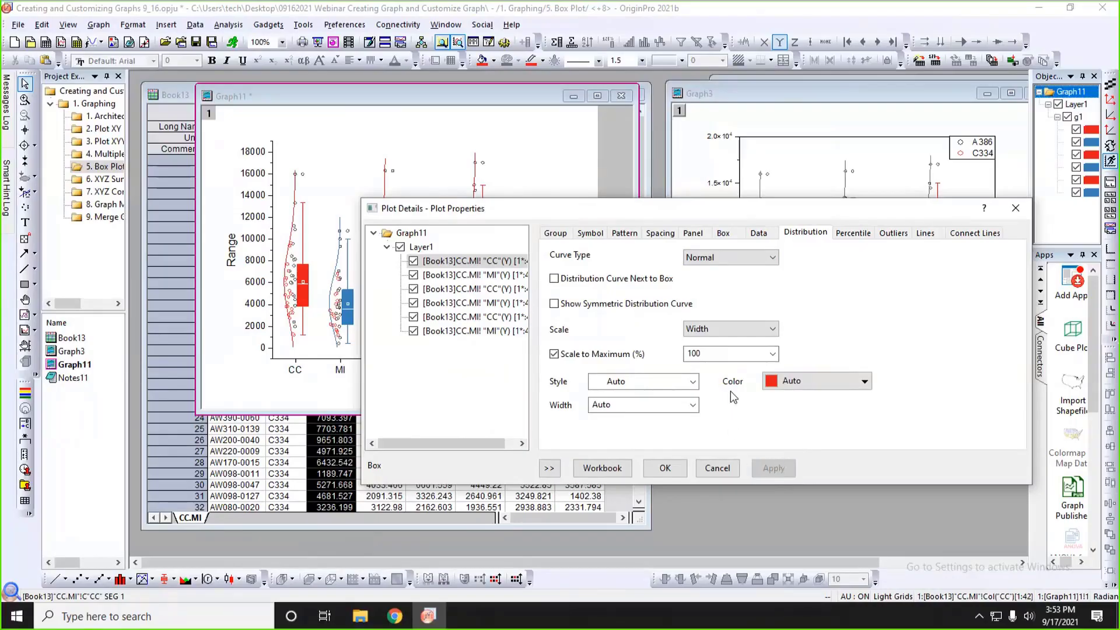
Set the distribution curves' color to Gray and close the plot properties.
left_click(814, 381)
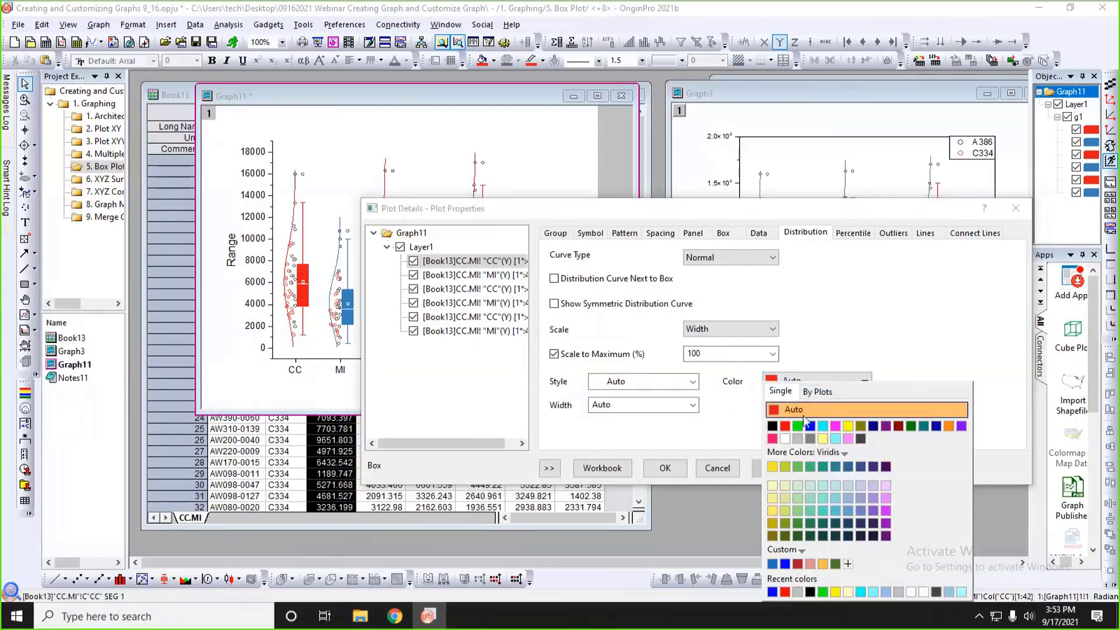
left_click(810, 439)
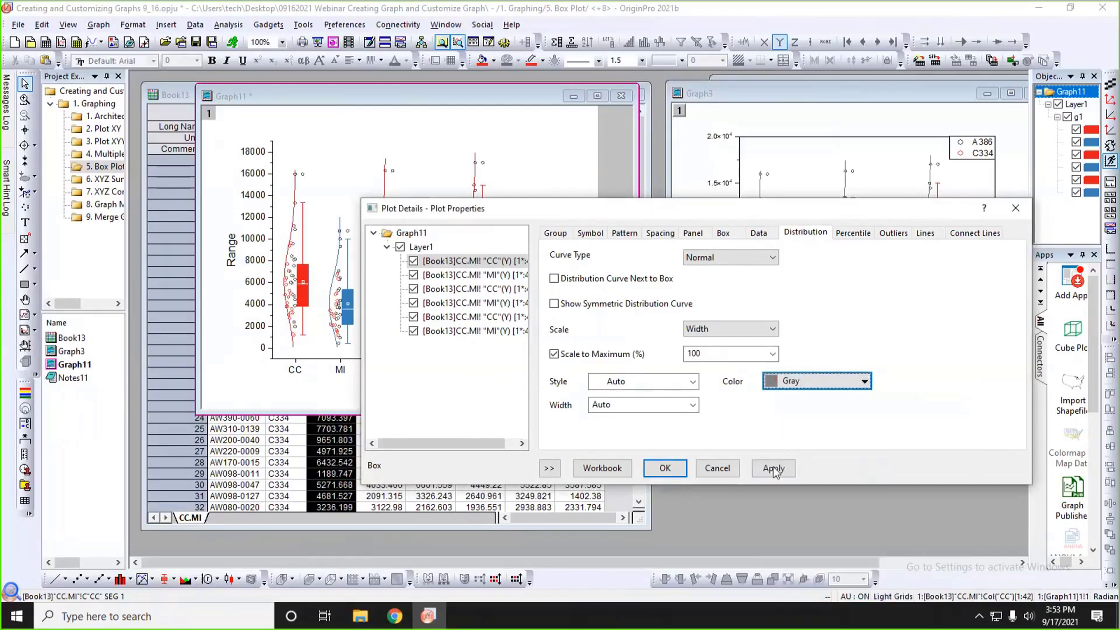
left_click(774, 469)
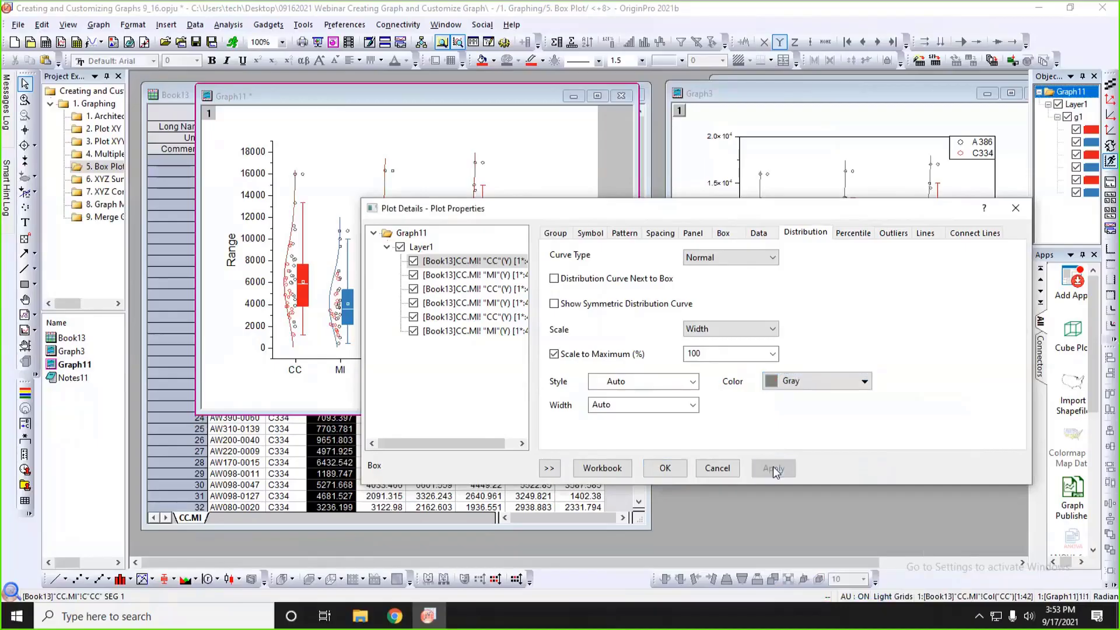
left_click(664, 469)
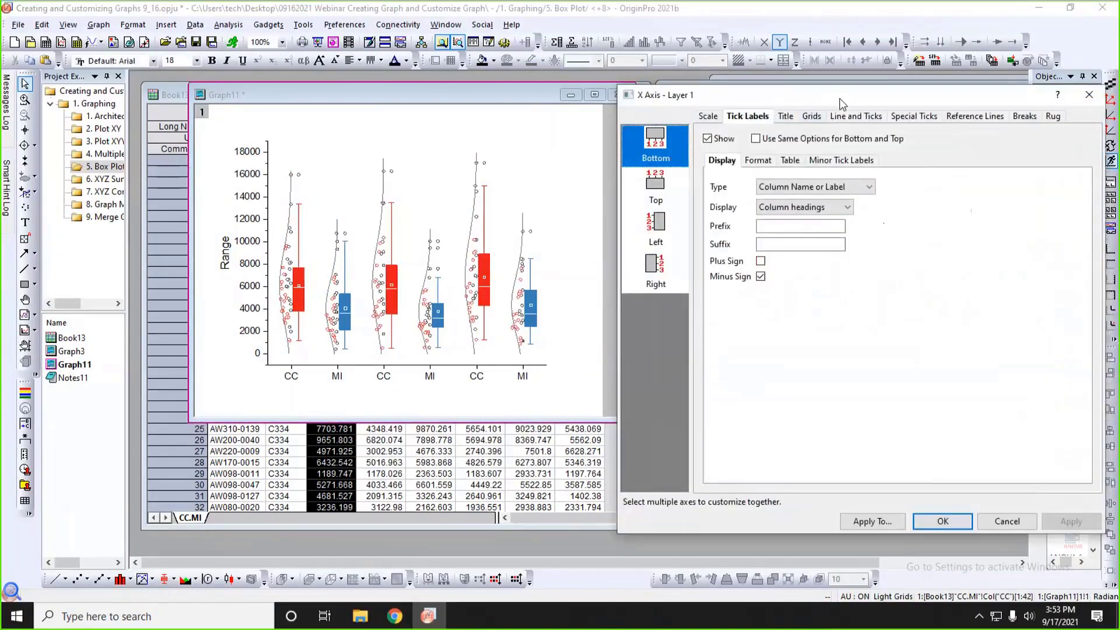
Enable the tick label table for the bottom X axis with 2 rows and apply it.
left_click_drag(838, 98, 781, 100)
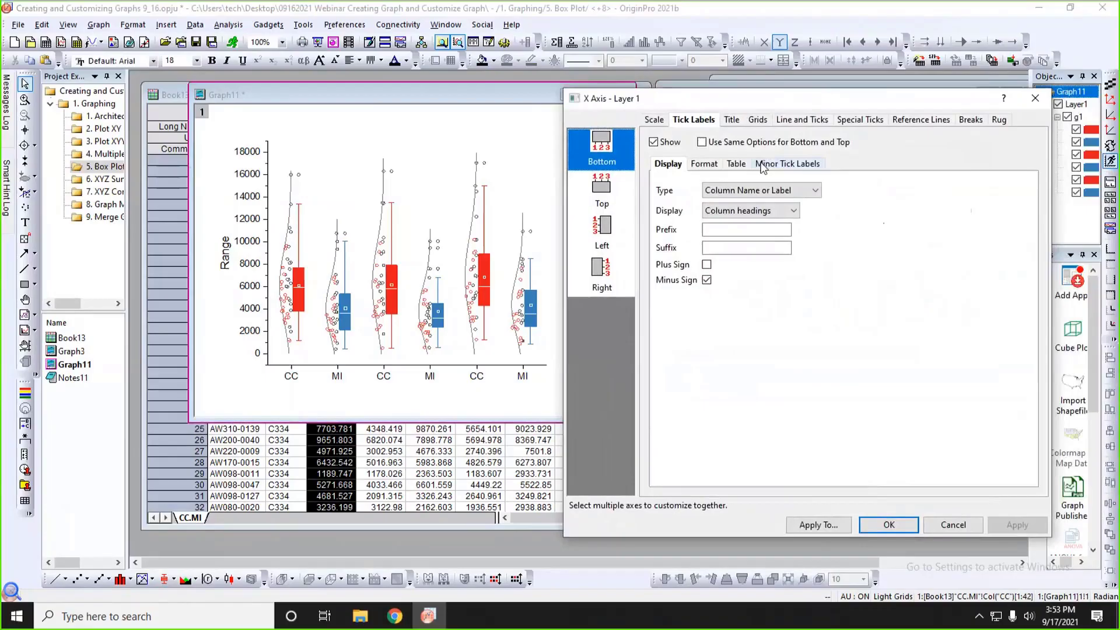
left_click(736, 165)
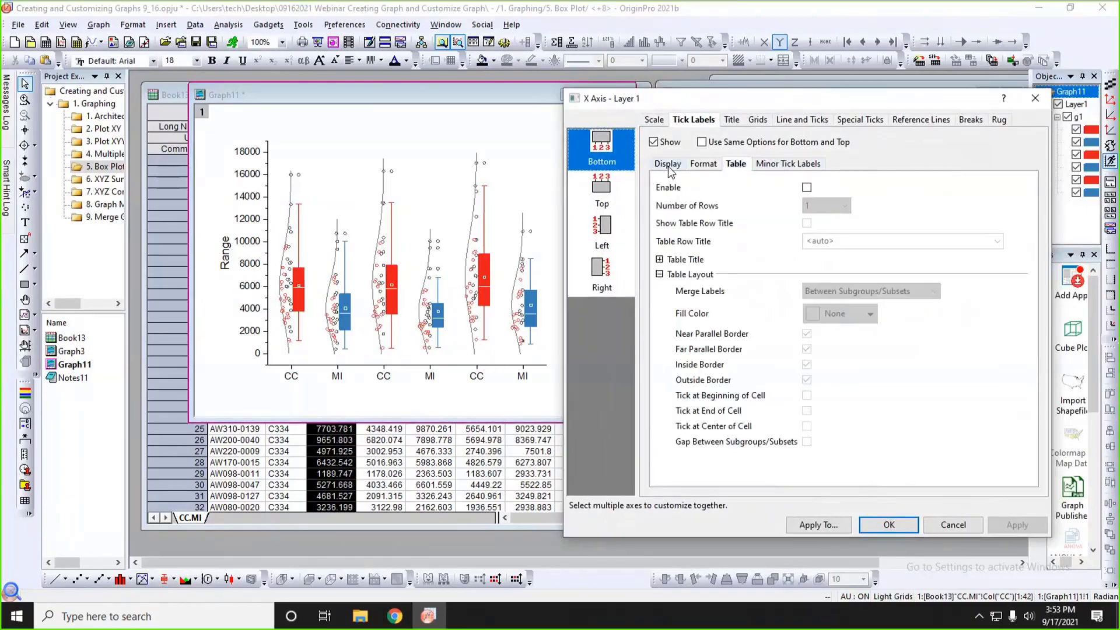
left_click(808, 188)
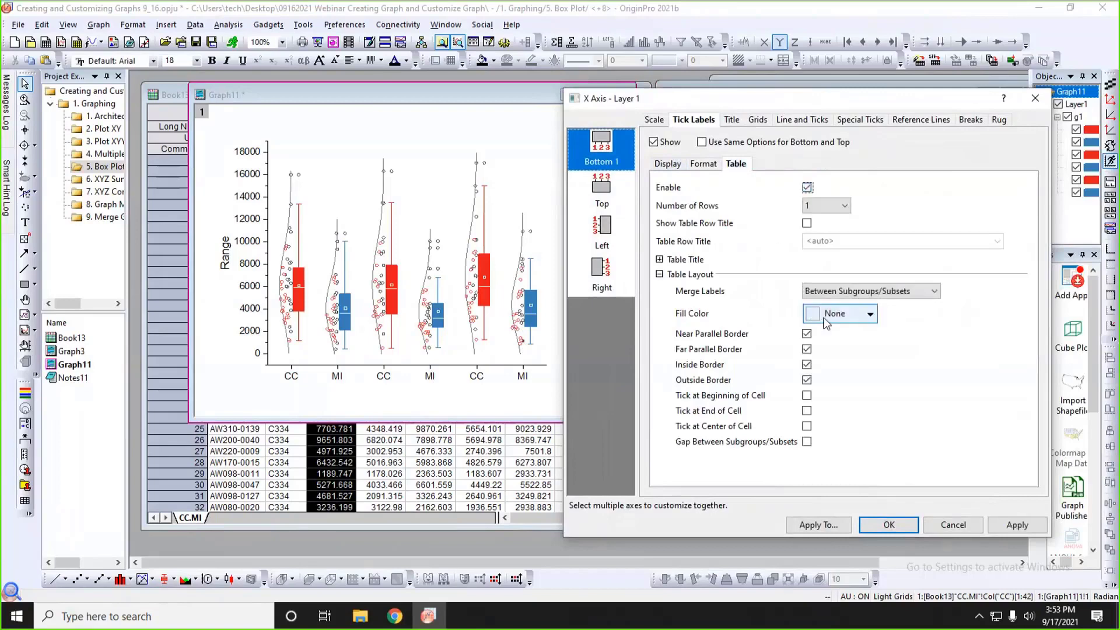
left_click(829, 206)
left_click(820, 225)
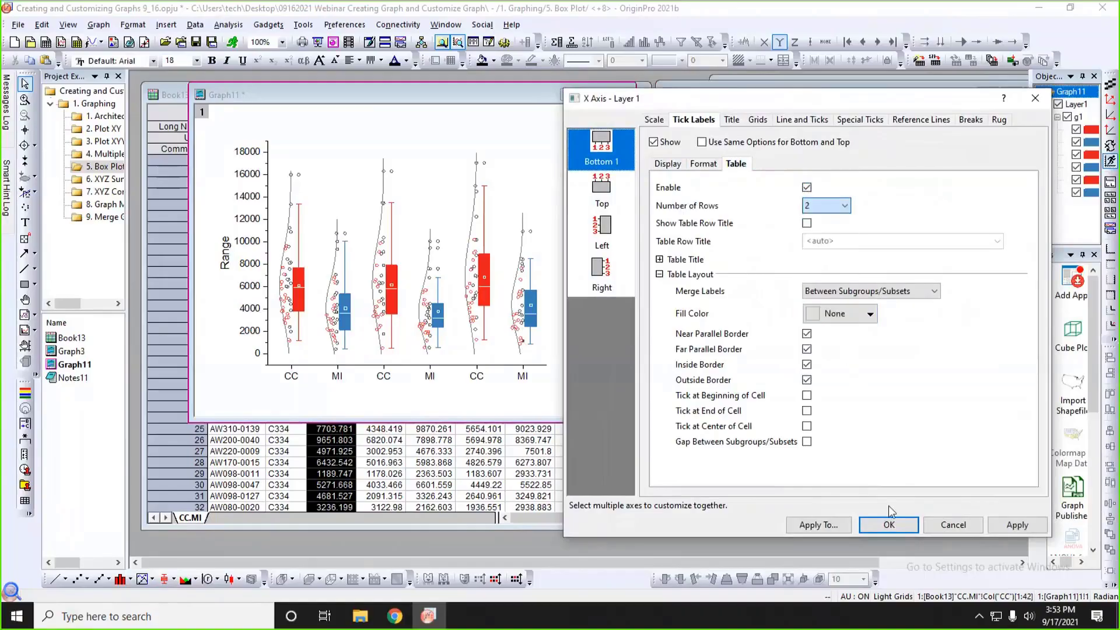
left_click(1000, 528)
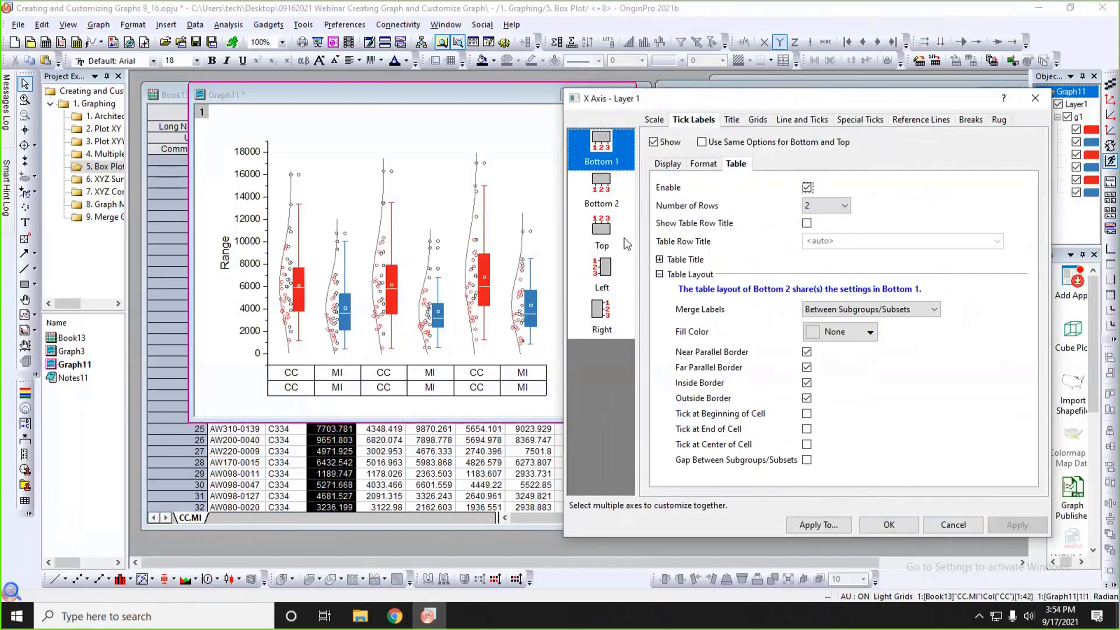
Set the Bottom 1 tick labels of the X axis to display Comments and apply the change.
left_click(604, 203)
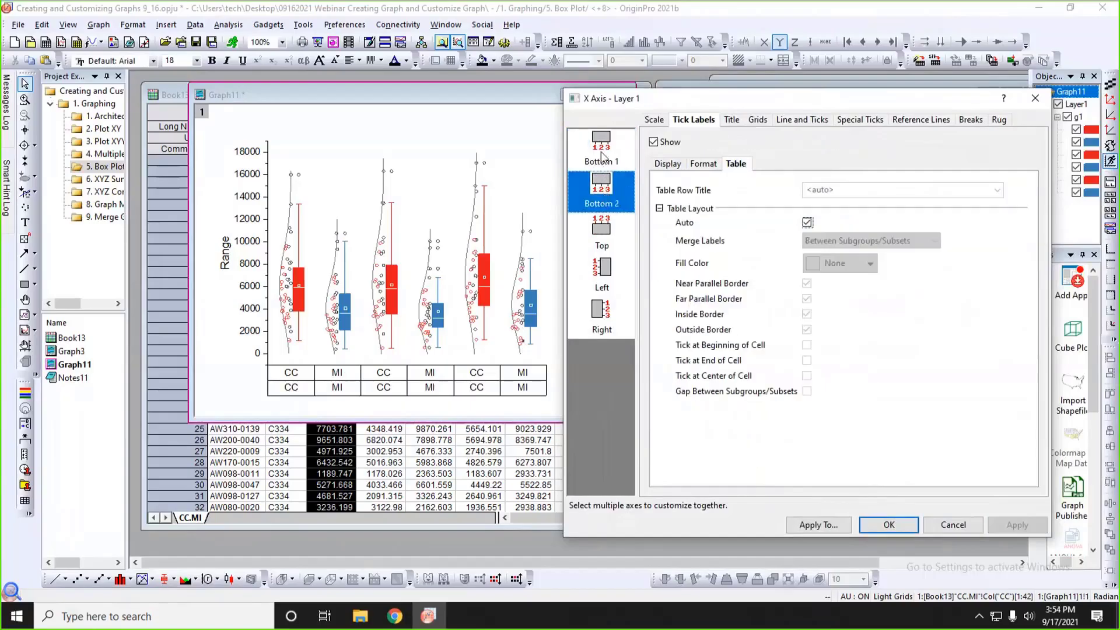
left_click(604, 156)
left_click(603, 185)
left_click(603, 165)
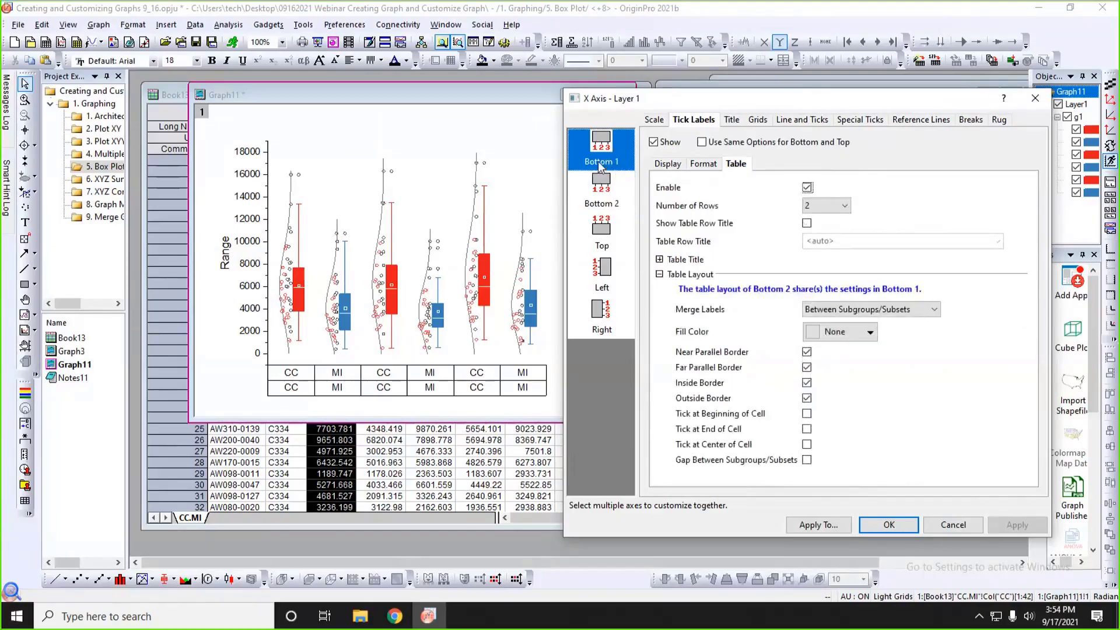
left_click(697, 166)
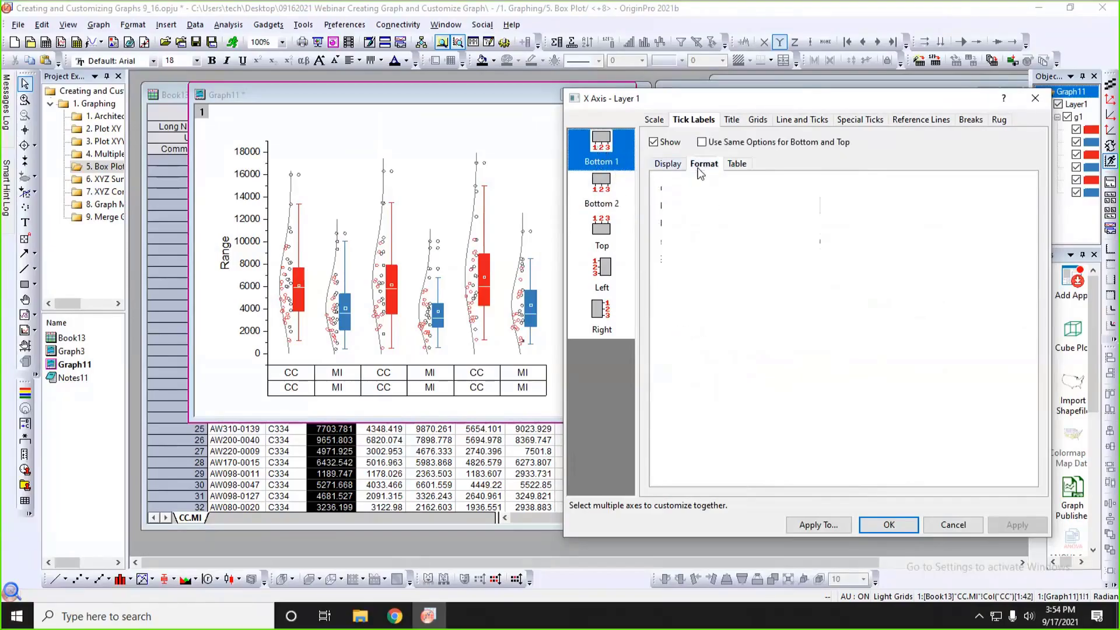
left_click(667, 167)
left_click(778, 211)
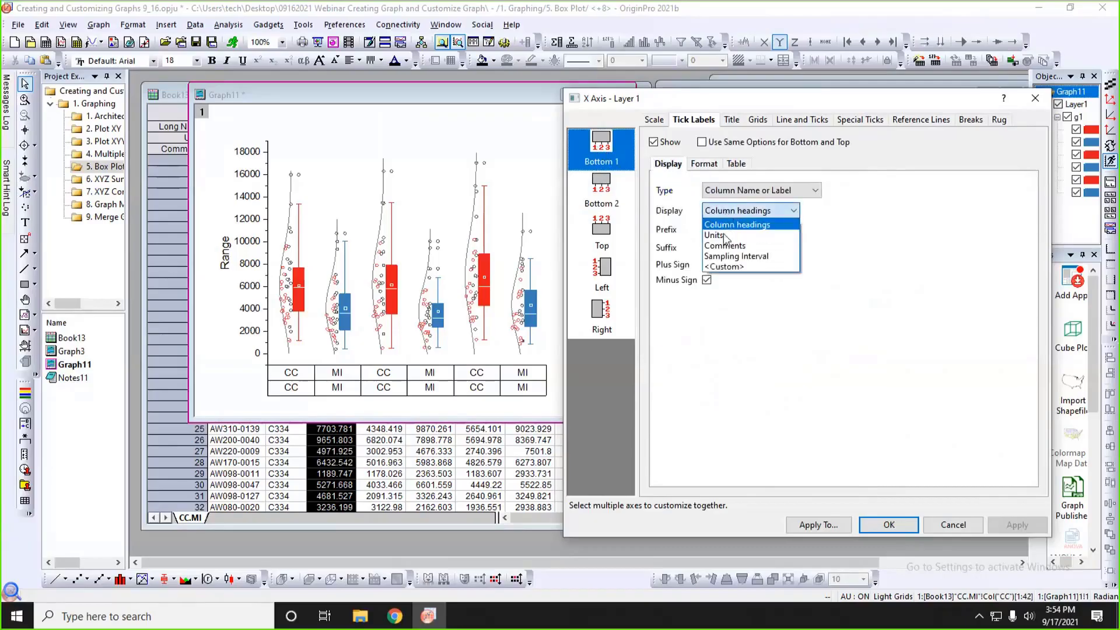
left_click(725, 246)
left_click(1019, 527)
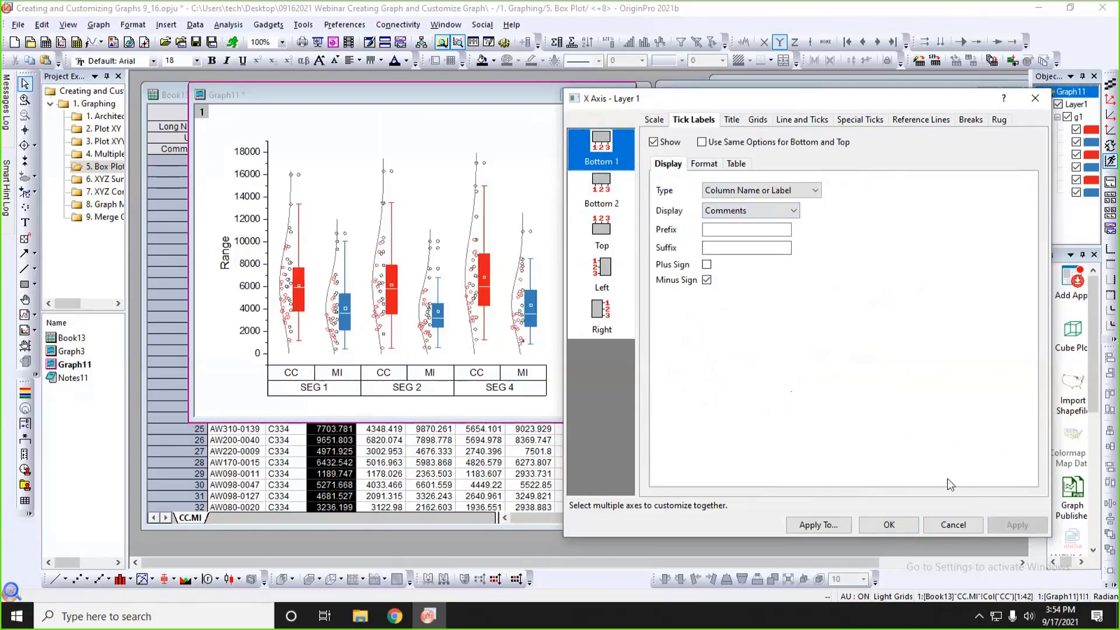
Fill the X axis tick label table with LT Gray and close the axis settings.
left_click(736, 164)
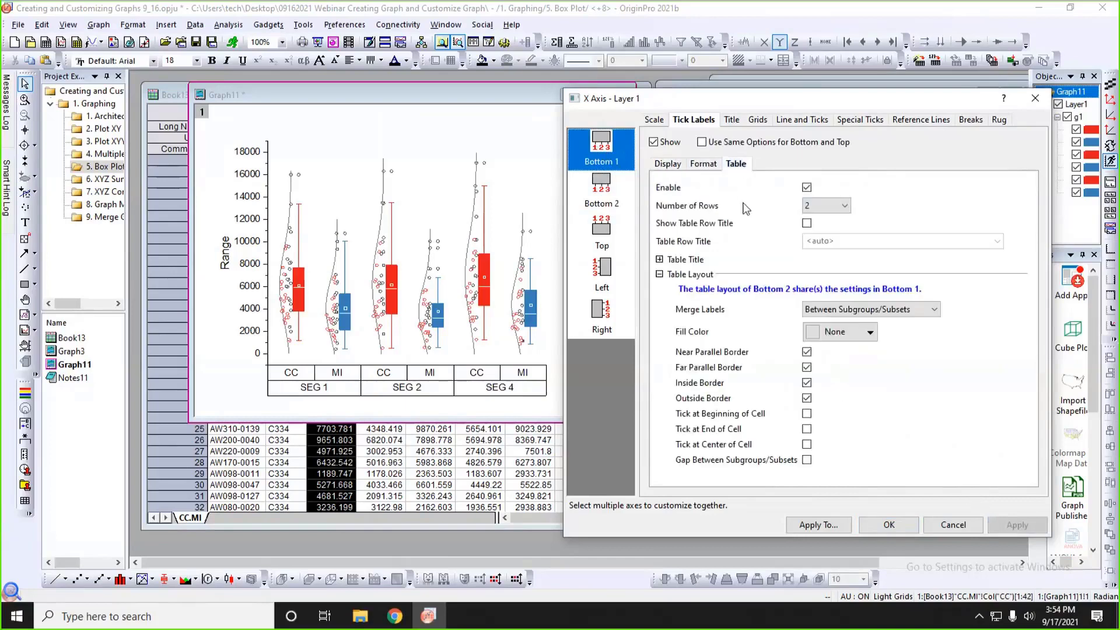
left_click(849, 331)
left_click(825, 370)
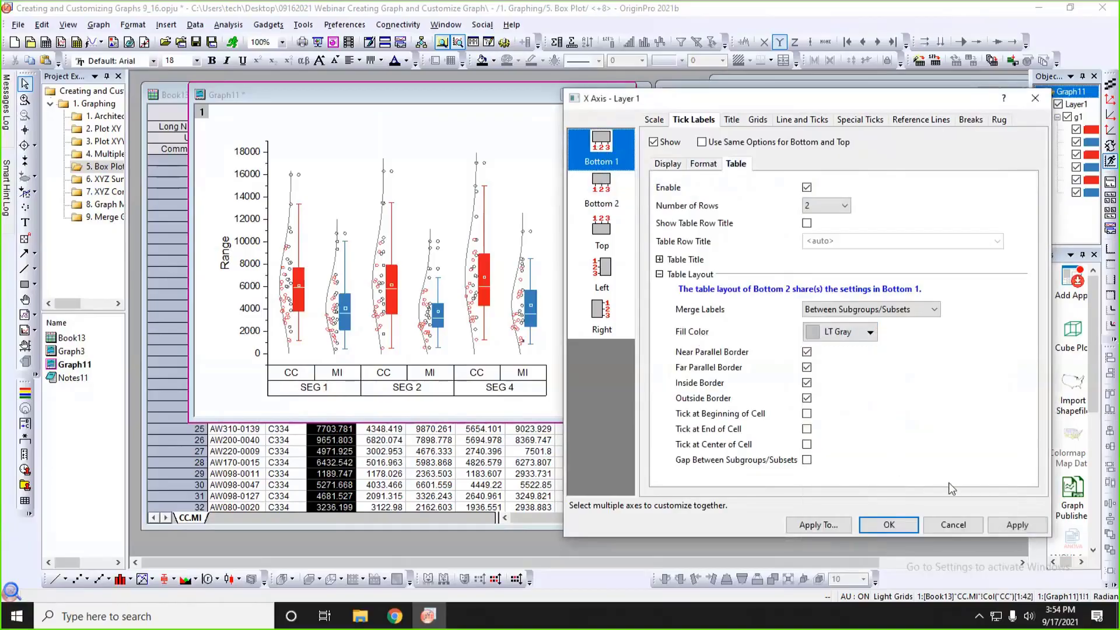
left_click(1024, 525)
left_click(889, 525)
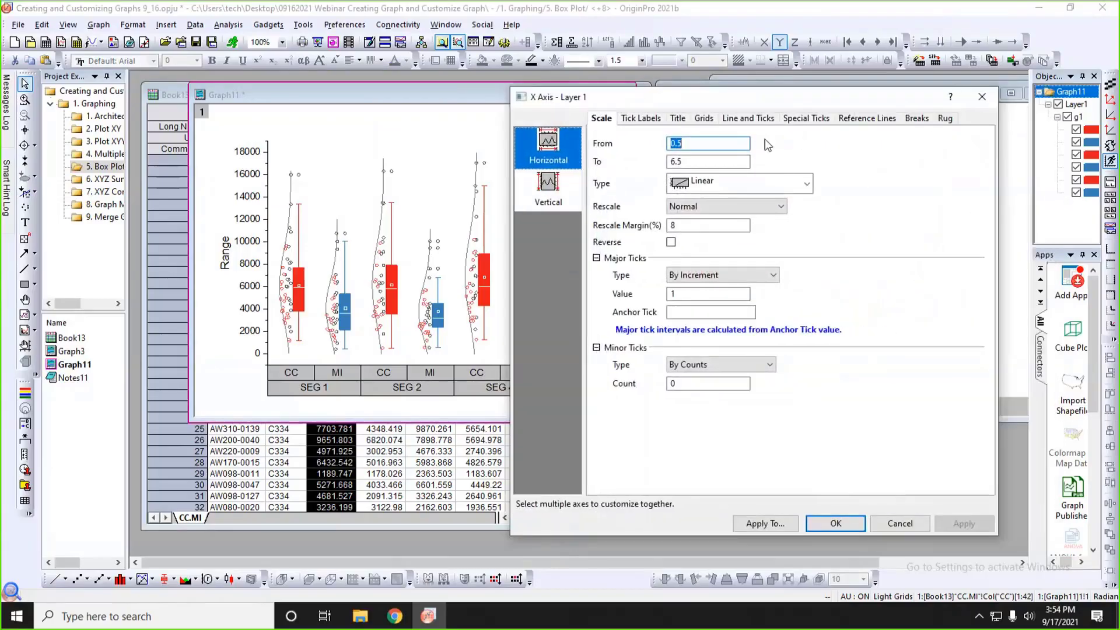
Turn off the Inside Border of the bottom tick label table for both rows and close the axis settings.
left_click(652, 122)
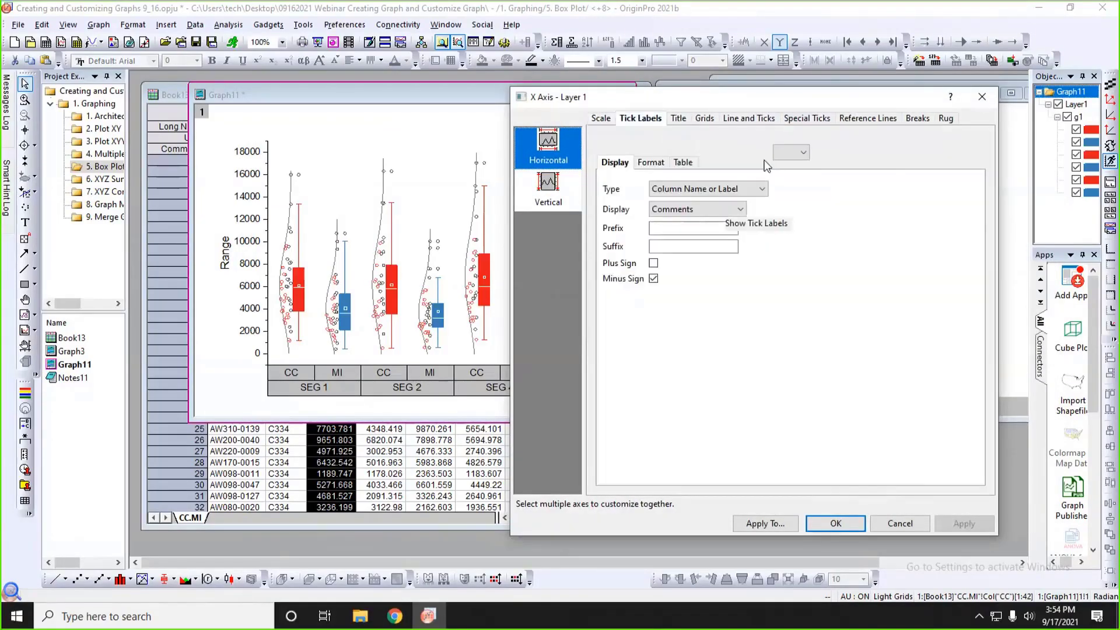
left_click(682, 162)
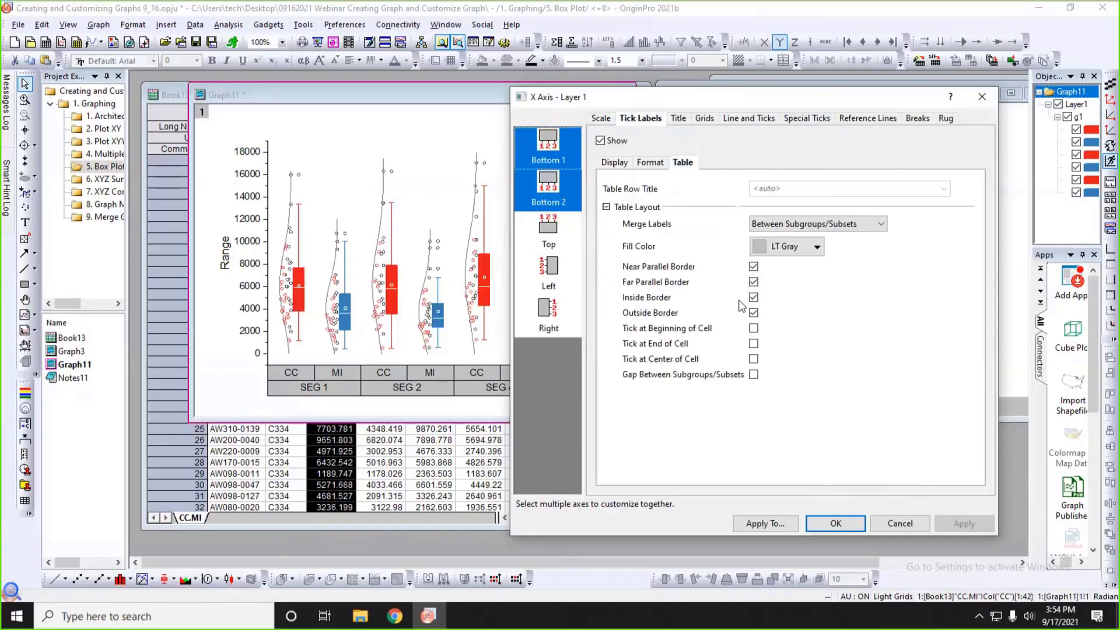
left_click(753, 296)
left_click(959, 525)
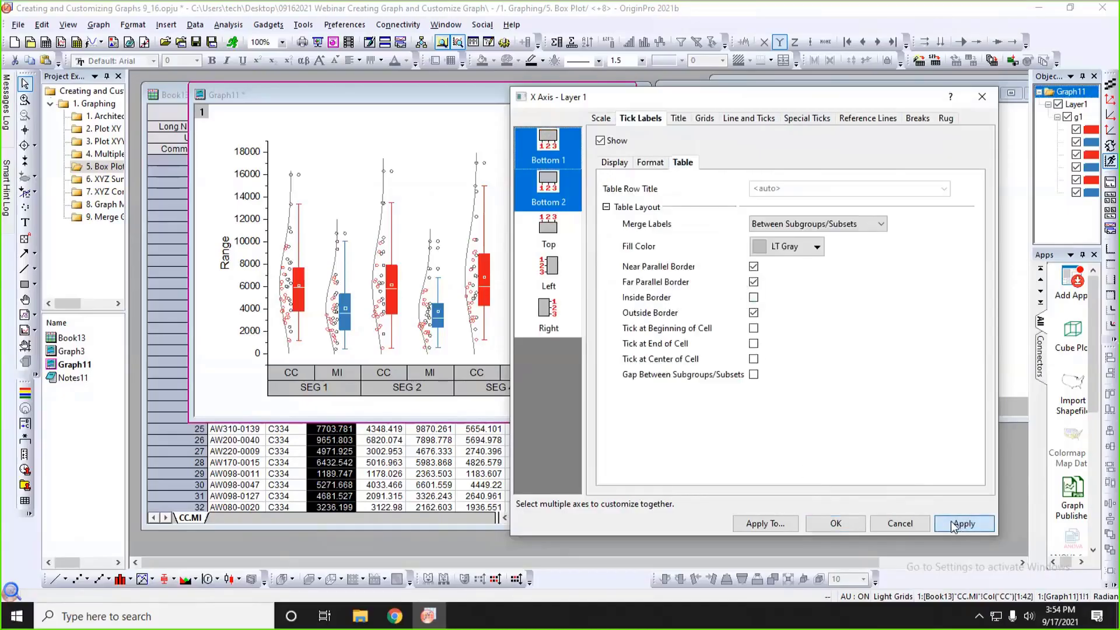
left_click(839, 523)
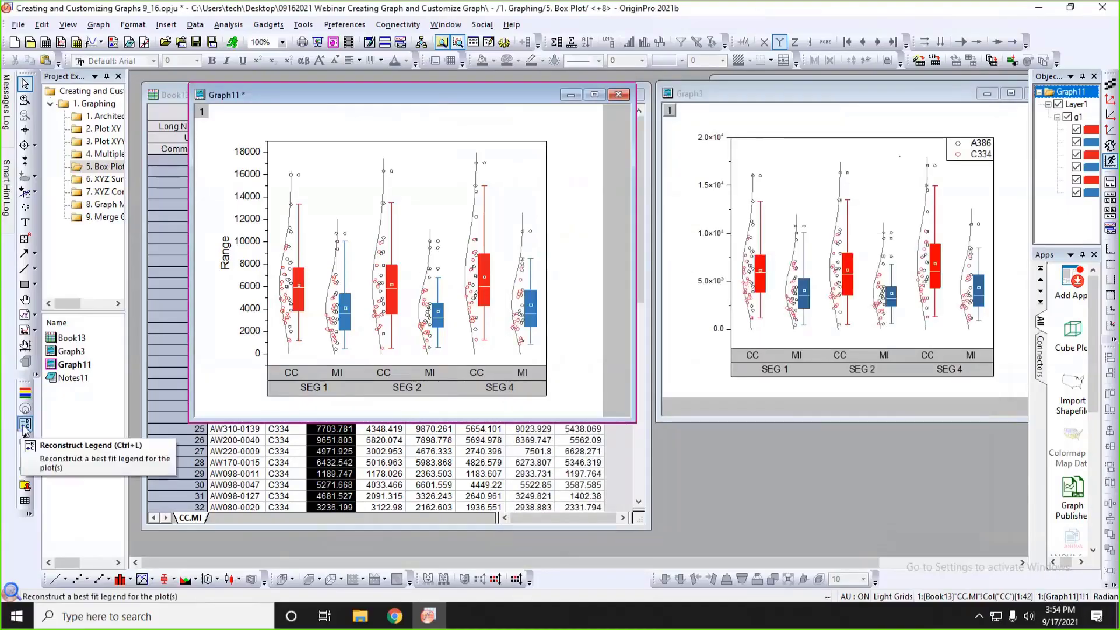
Reconstruct the legend of the box chart and move it fully inside the graph page.
left_click(25, 408)
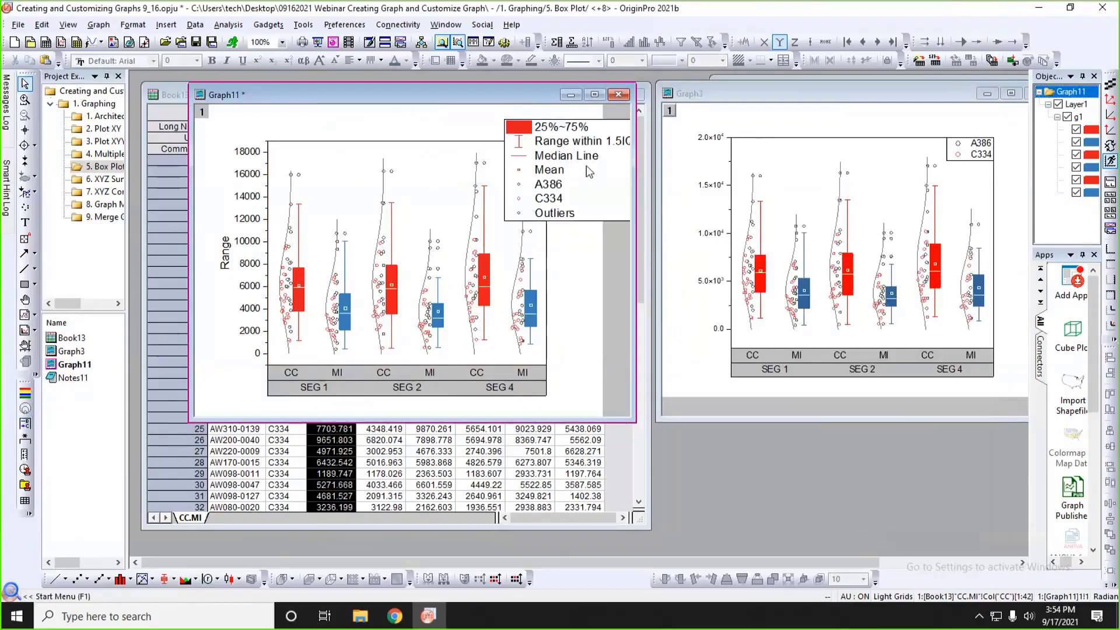
left_click_drag(600, 130, 518, 130)
Remove the 25%~75%, Range within 1.5IQR and Median Line entries from the legend.
double_click(518, 159)
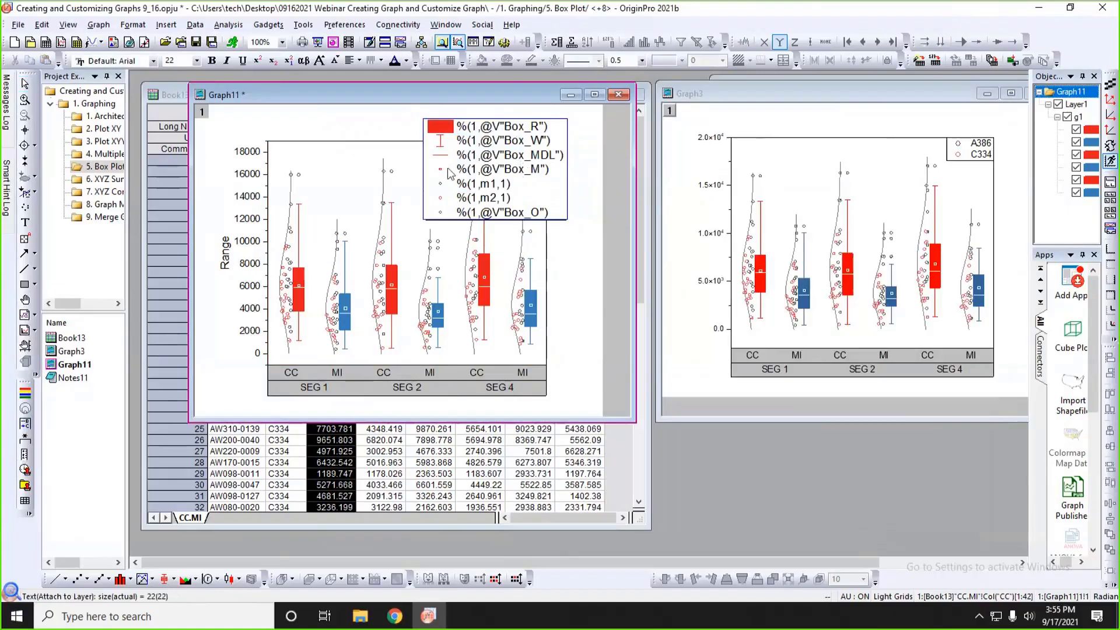
left_click(478, 168)
key("BackSpace")
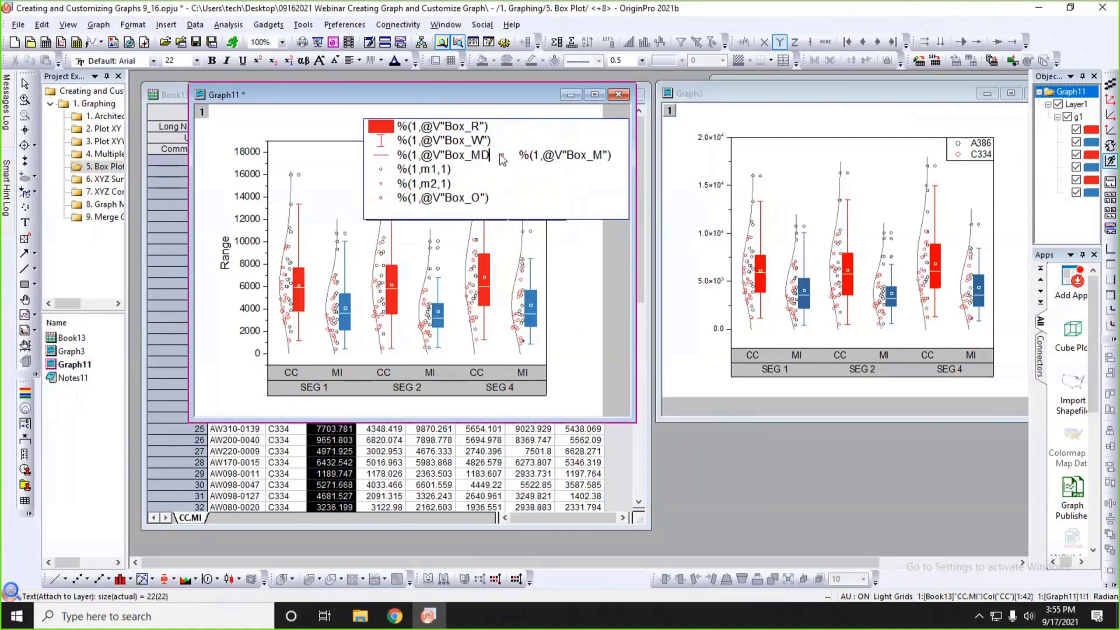
left_click_drag(493, 161, 371, 130)
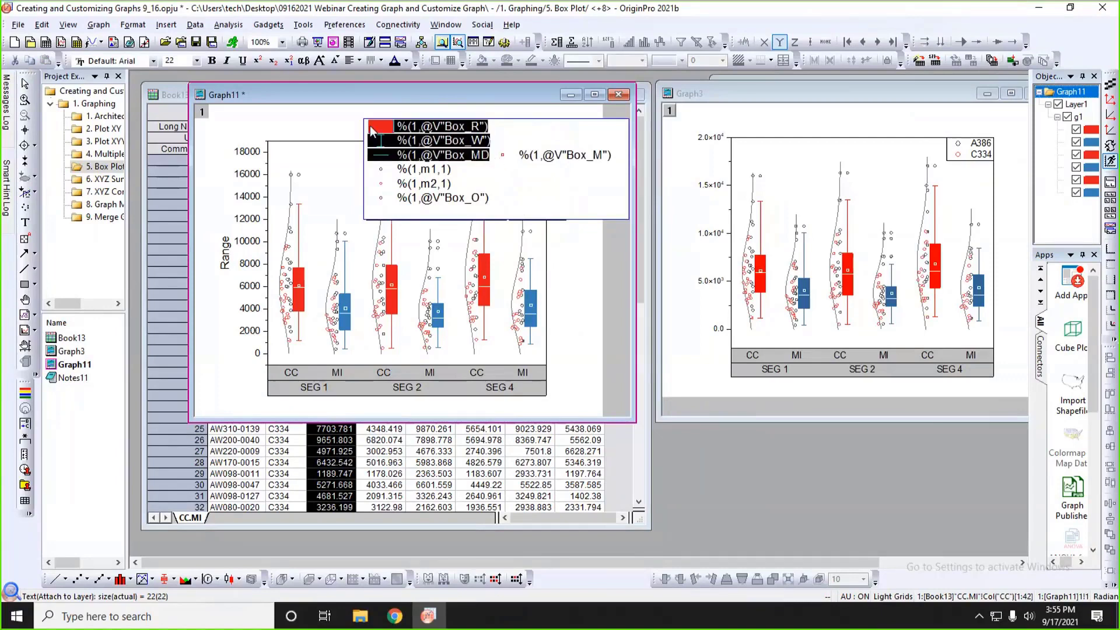
key("Delete")
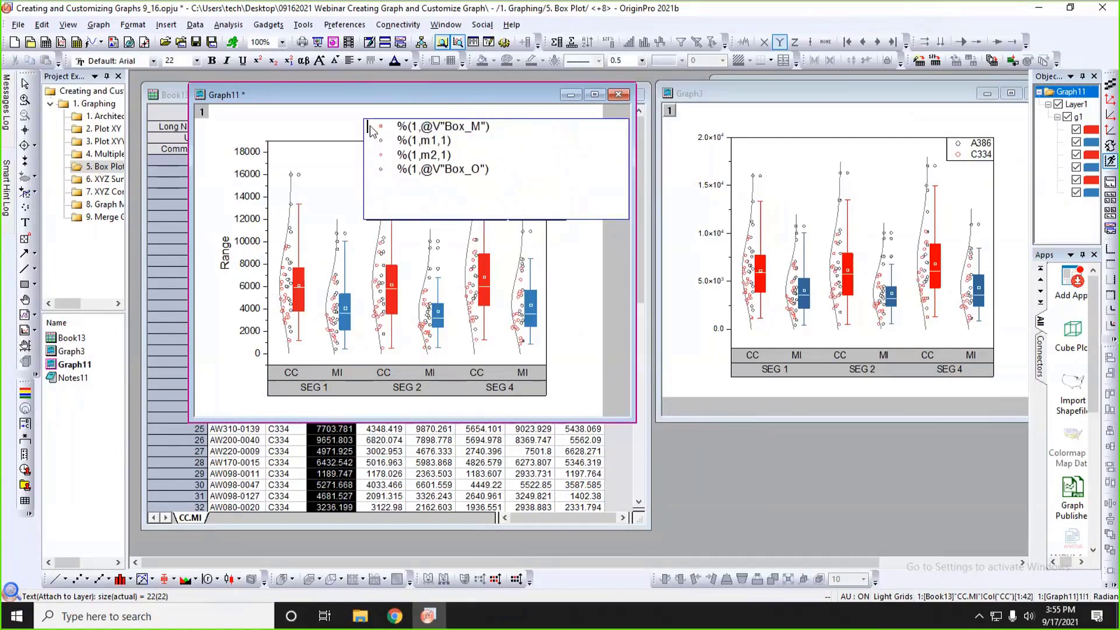
left_click(473, 160)
left_click(583, 258)
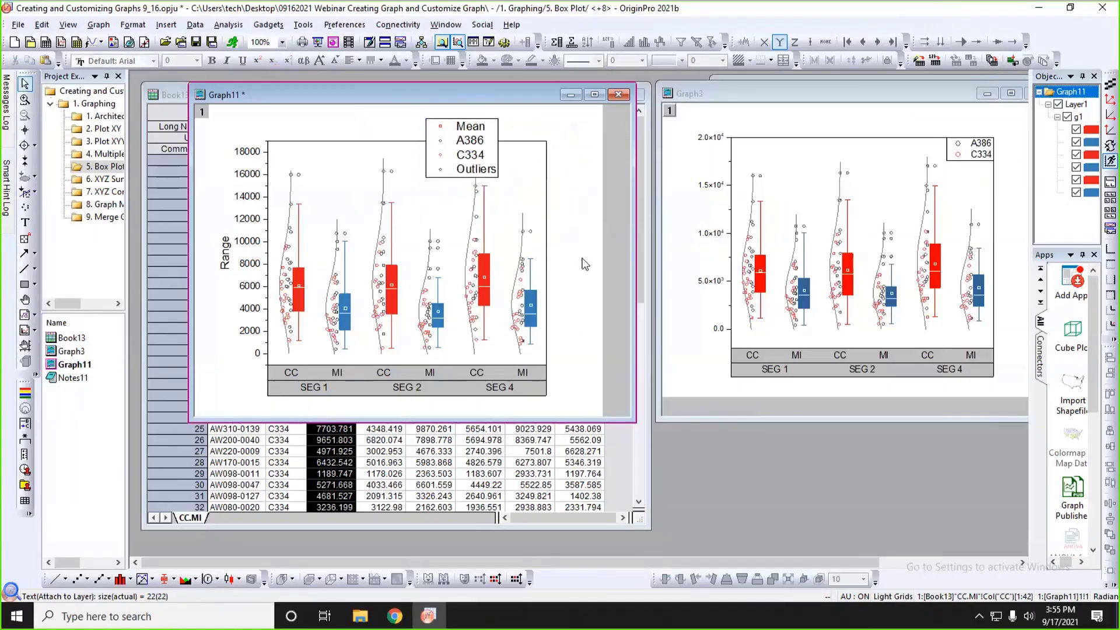
Delete the Mean entry and its leftover blank line from the legend.
double_click(484, 154)
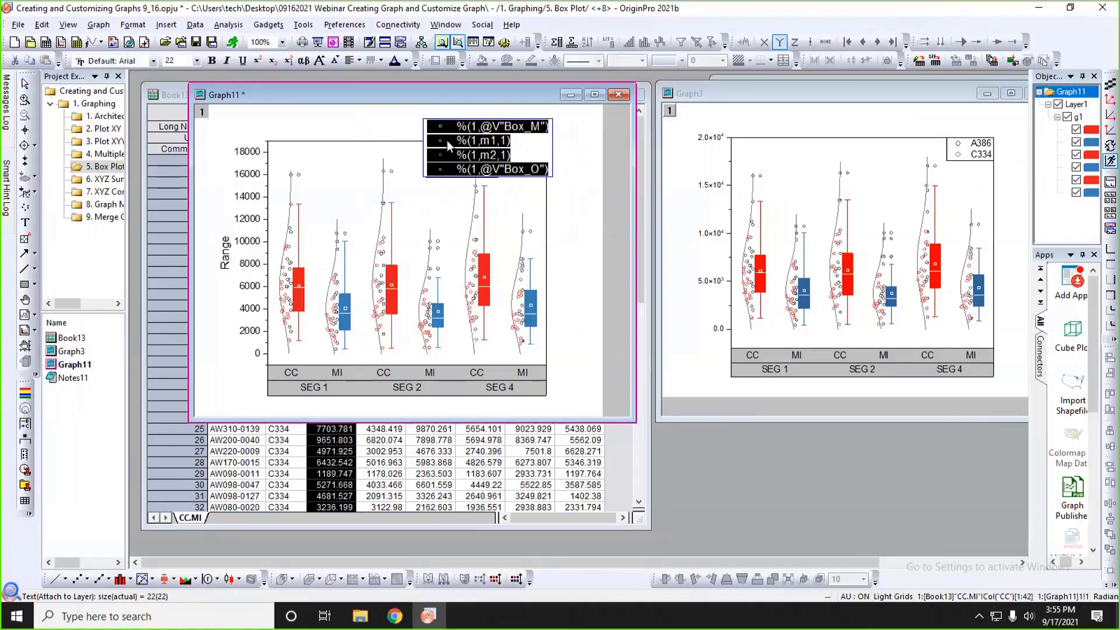
left_click(447, 140)
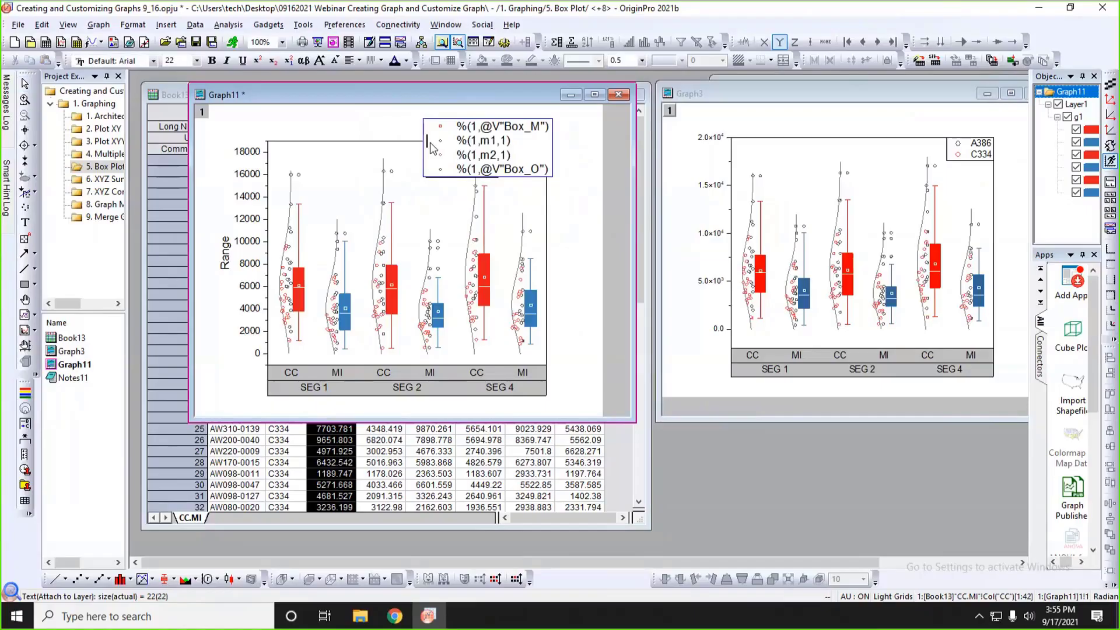
double_click(424, 123)
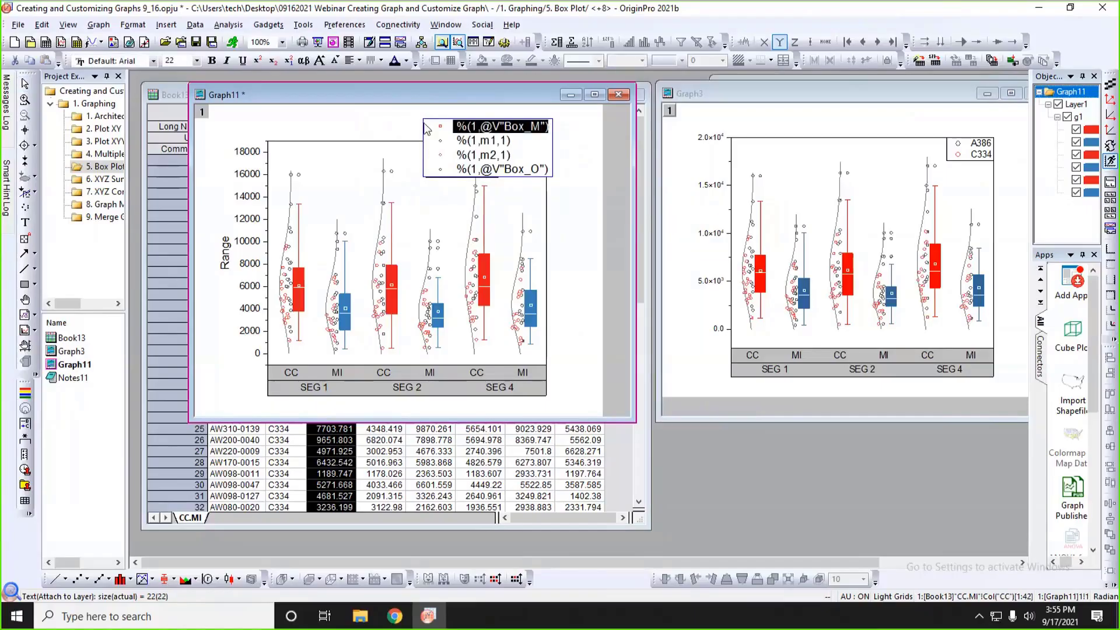
left_click(424, 123)
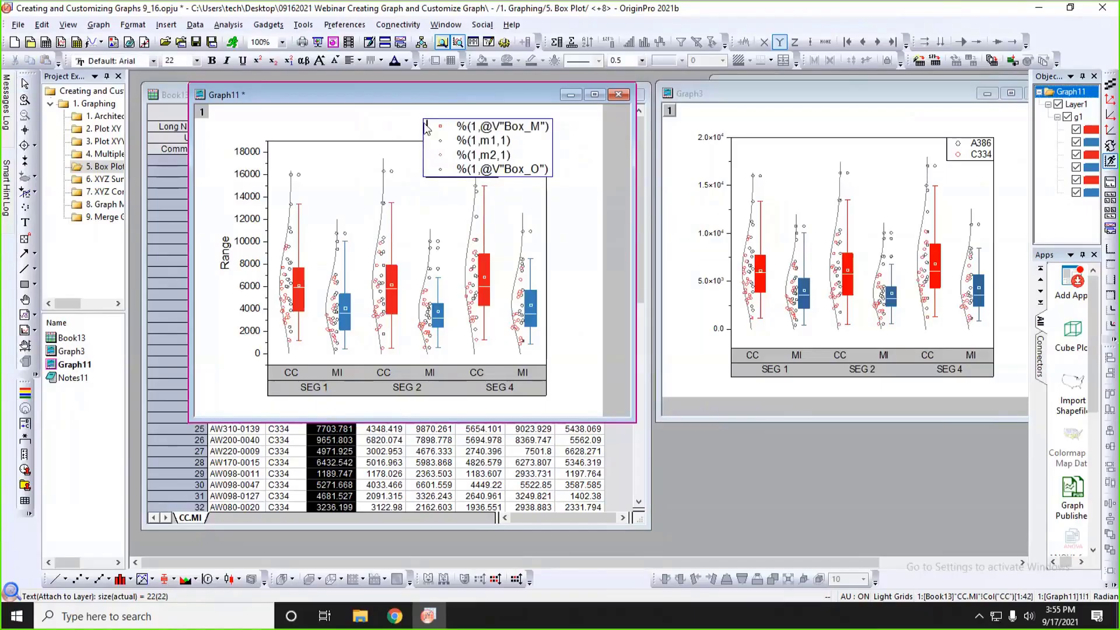
left_click_drag(426, 130, 548, 134)
key("Delete")
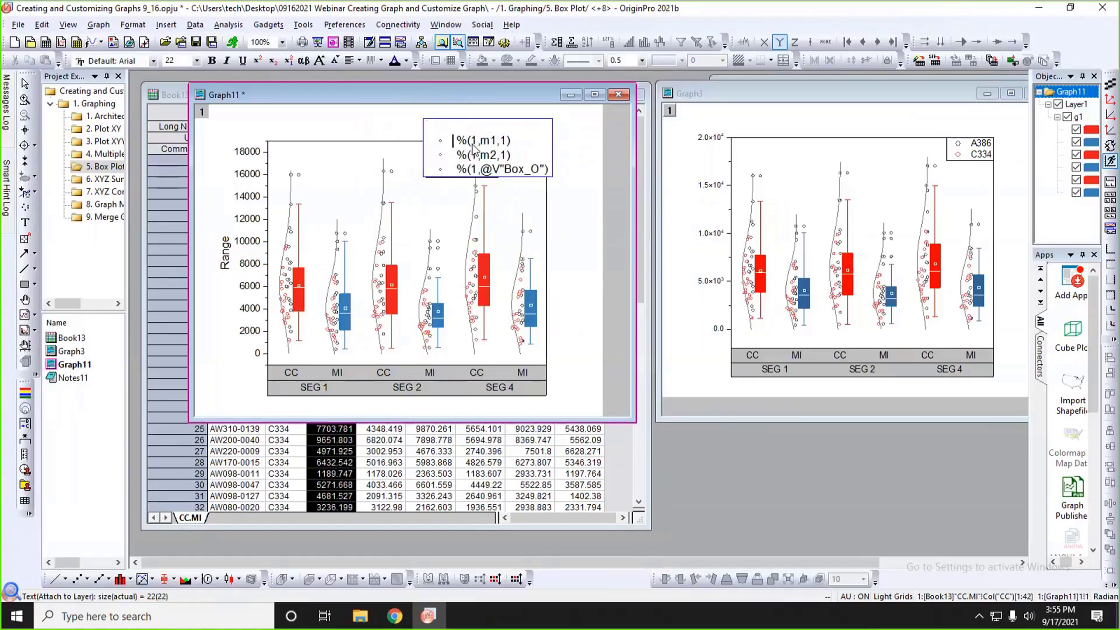
key("Delete")
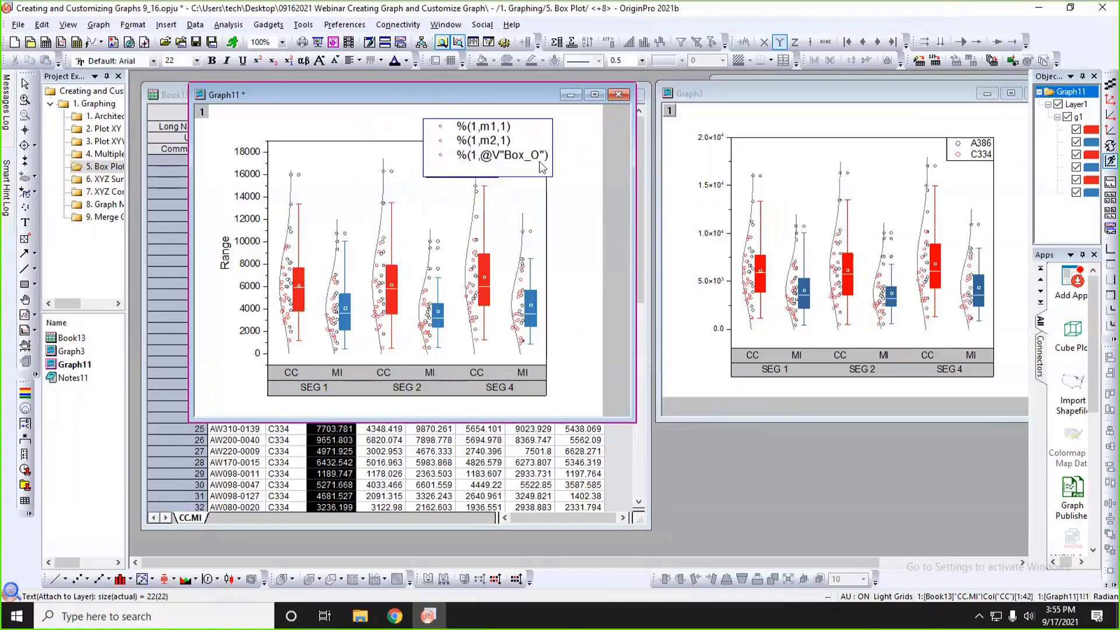
Delete the Outliers entry from the legend and move the legend into the plot frame's top-right corner.
left_click_drag(548, 157, 453, 163)
key("Delete")
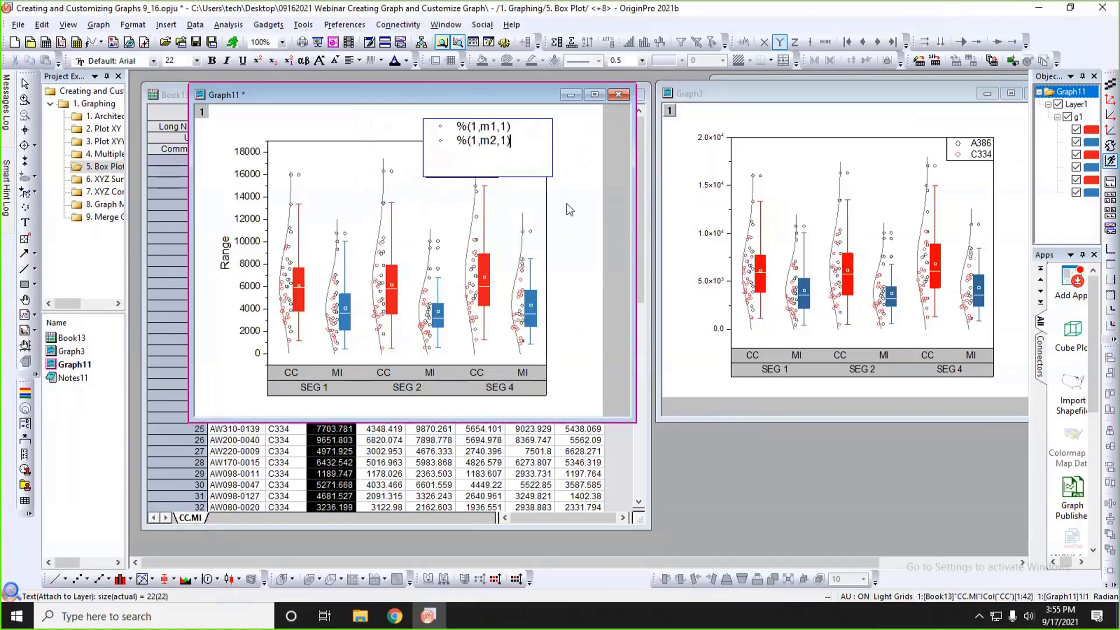
key("BackSpace")
left_click(532, 166)
left_click_drag(468, 123, 531, 148)
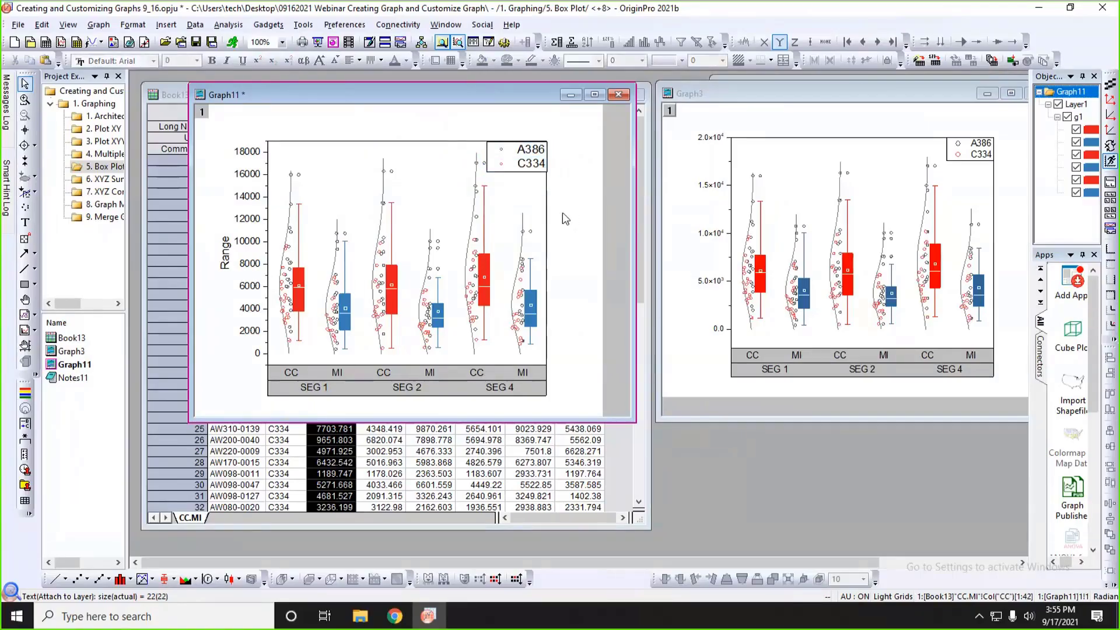
Increase the scatter symbol size in the legend.
left_click(502, 153)
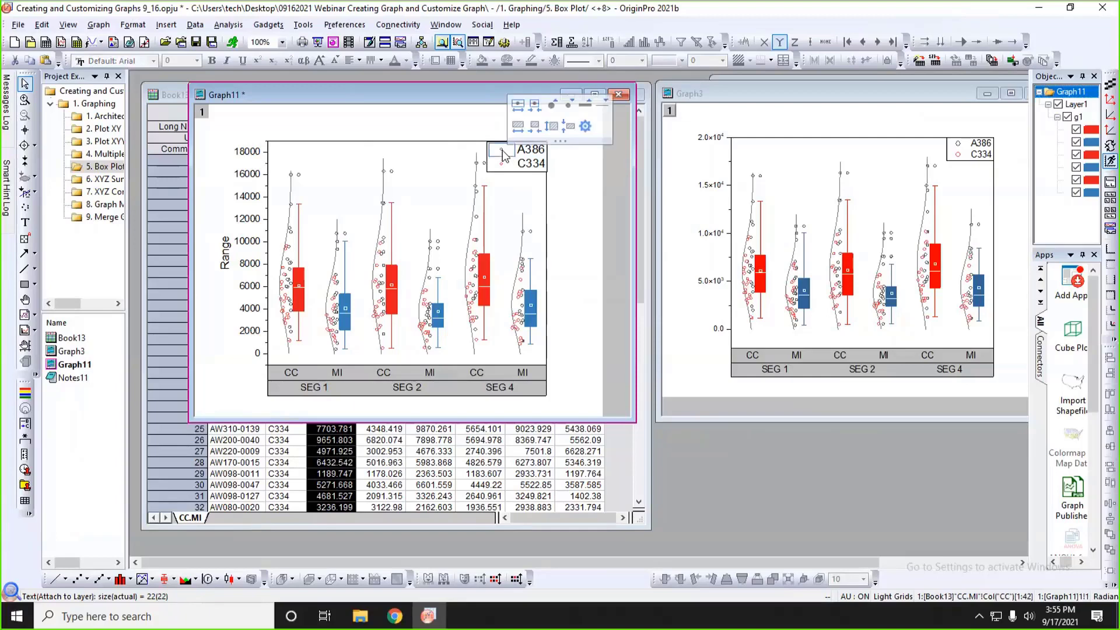
left_click(551, 106)
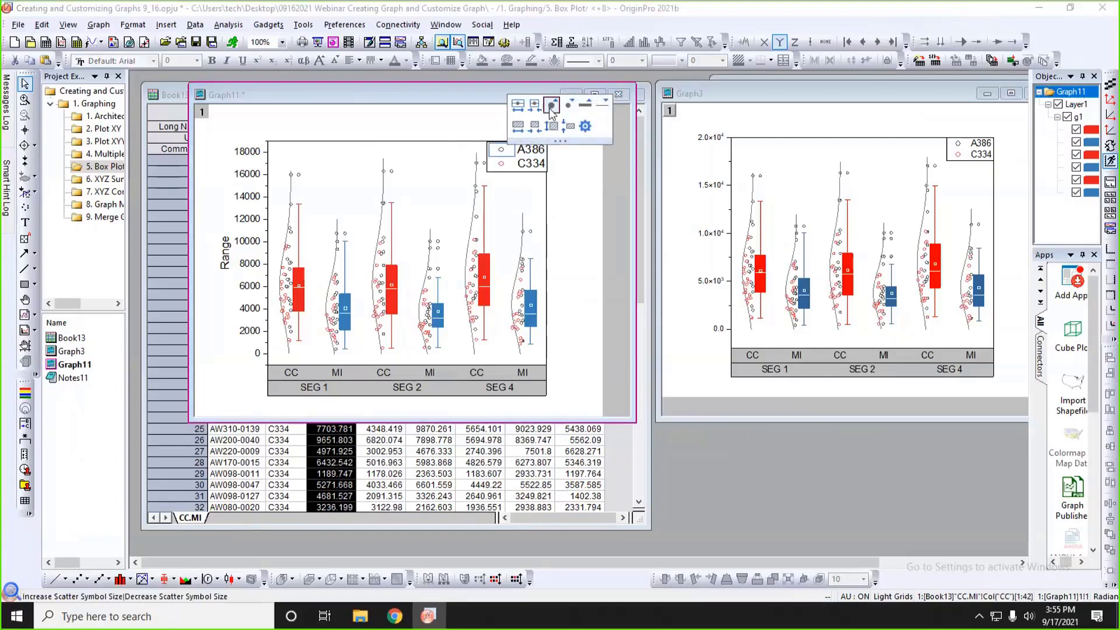
left_click(580, 184)
Change the numeric display format of the left Y axis tick labels.
double_click(250, 178)
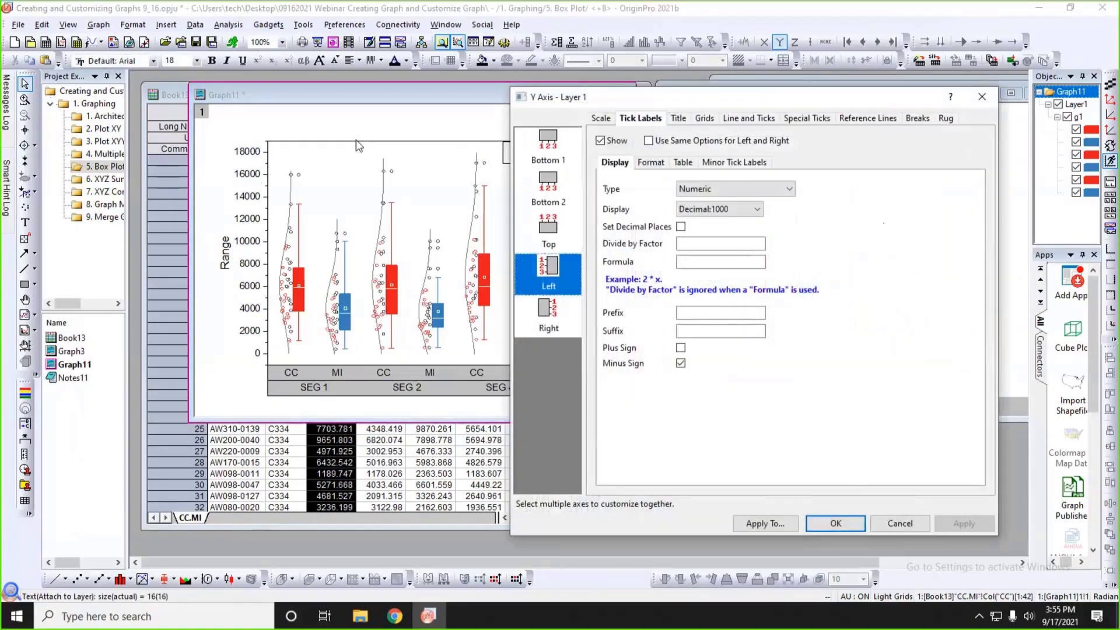
left_click_drag(634, 97, 500, 78)
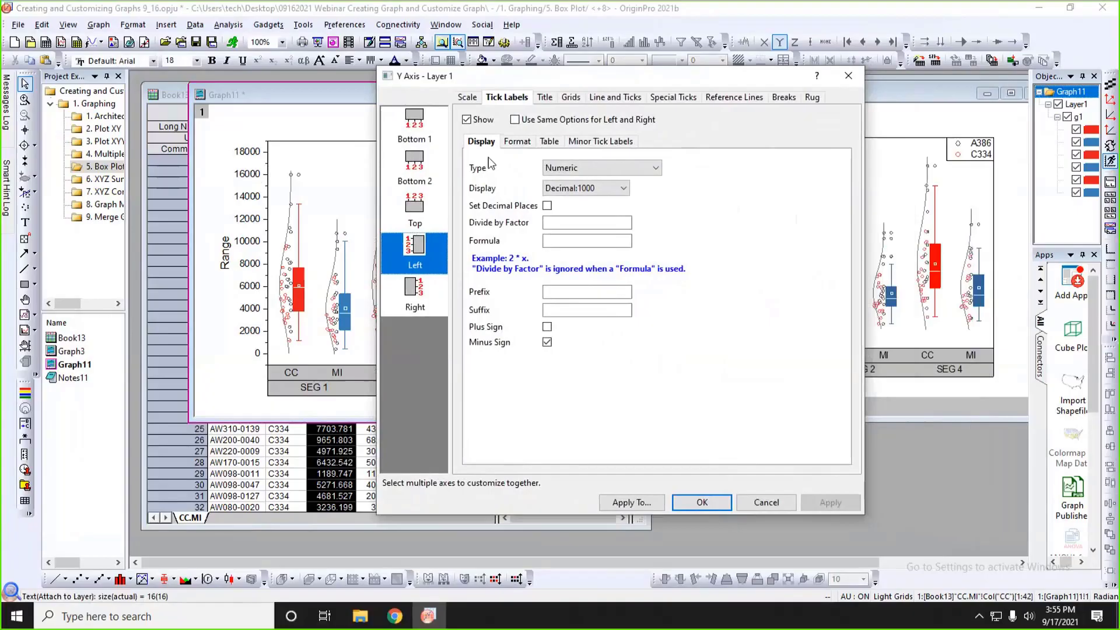
left_click(584, 188)
left_click(575, 228)
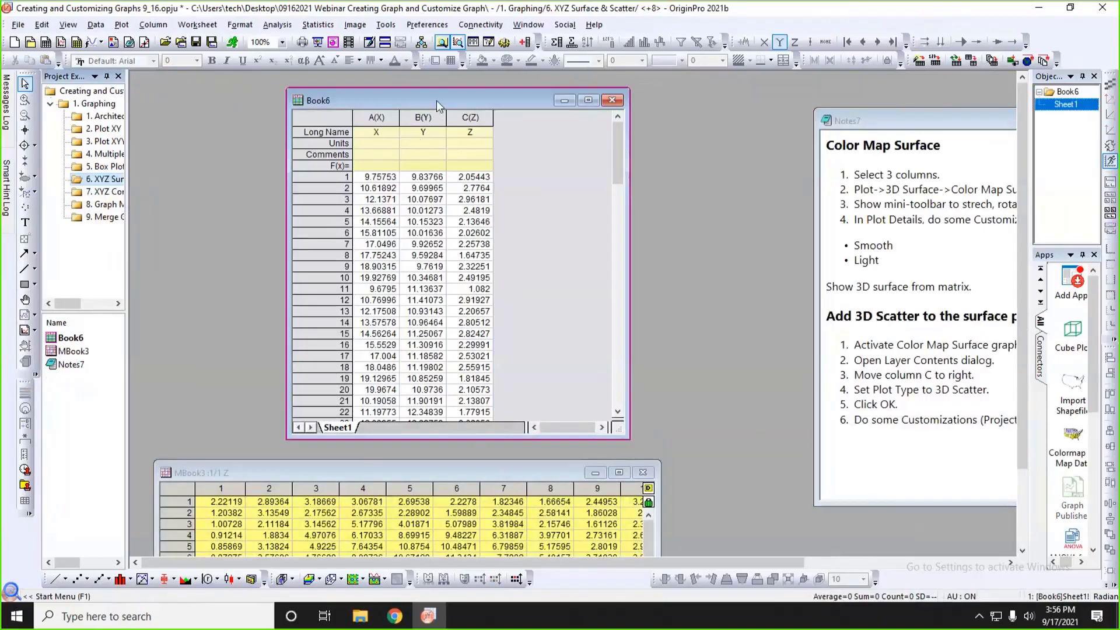
Rearrange the Book6 worksheet and MBook3 matrix windows and shrink Book6 around its X, Y and Z columns so both are visible.
left_click_drag(436, 101, 363, 94)
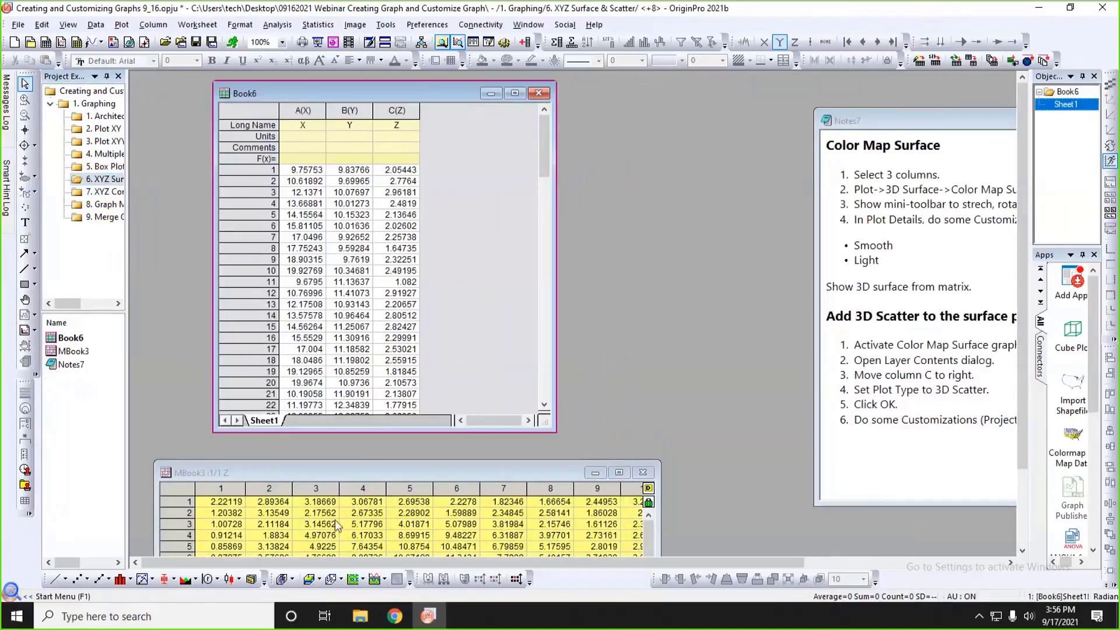
left_click(340, 467)
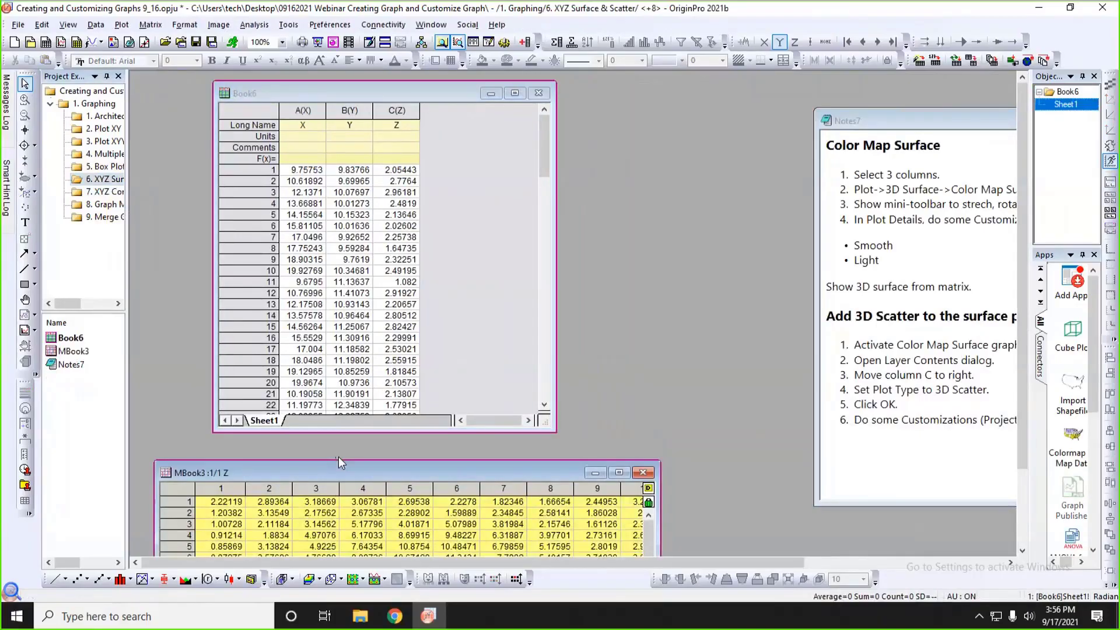
left_click_drag(339, 457, 334, 389)
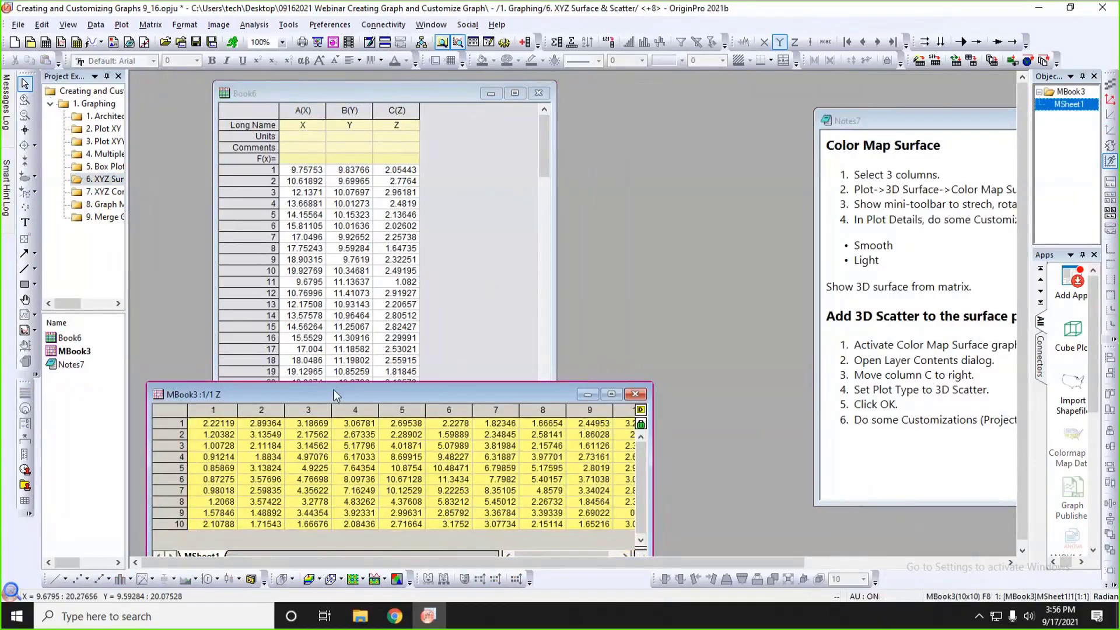
left_click(457, 220)
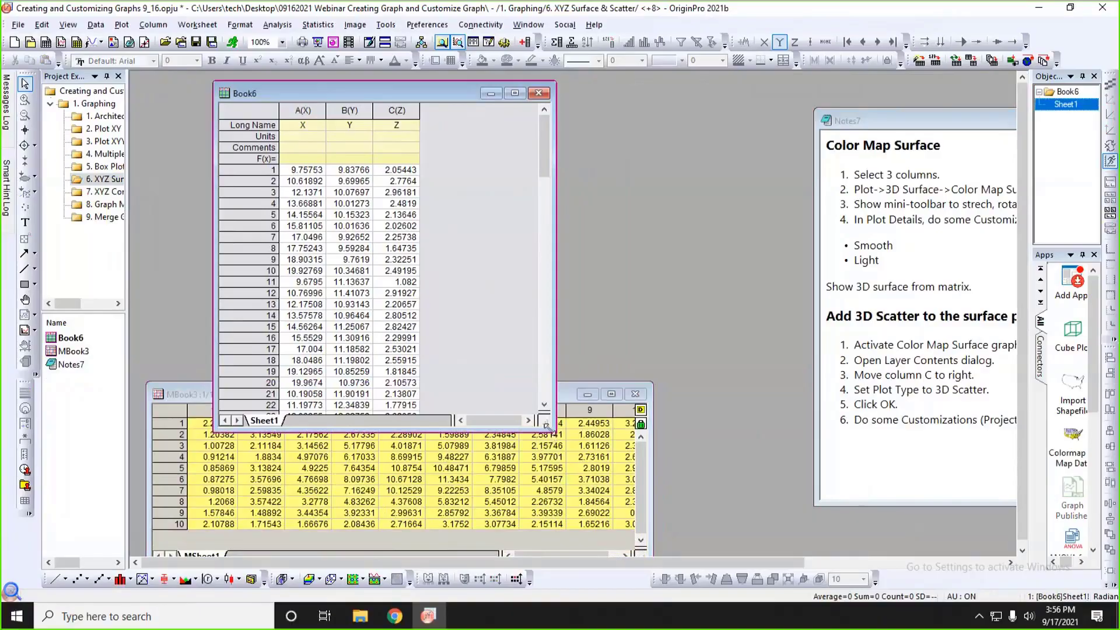
left_click_drag(547, 426, 472, 327)
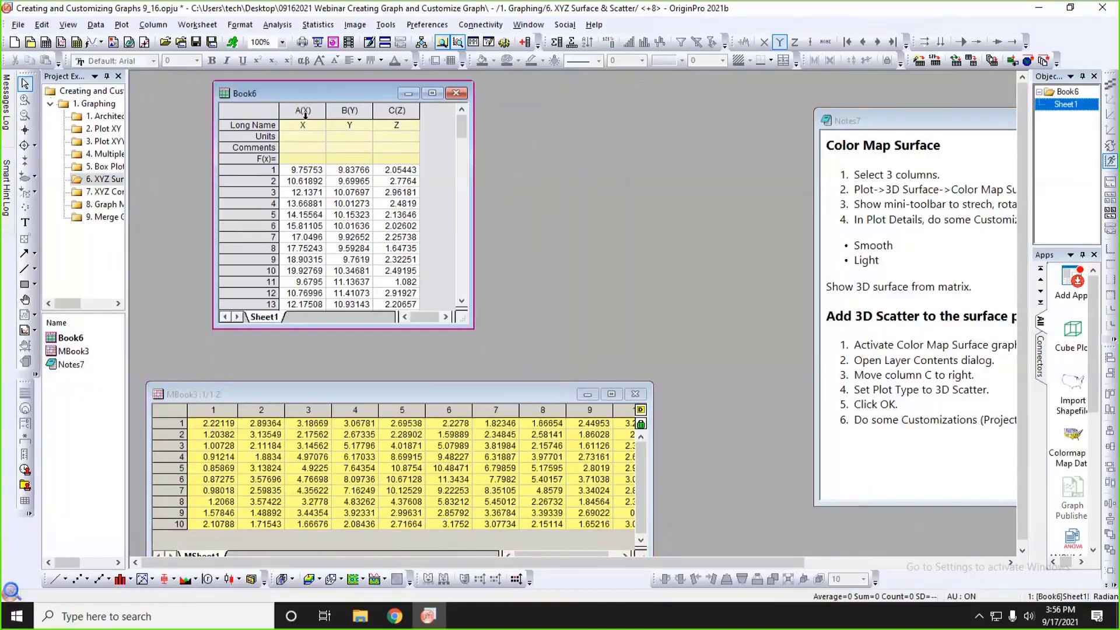
left_click_drag(304, 115, 396, 111)
left_click(433, 148)
Move the MBook3 matrix window up and enlarge it to fit all ten columns, briefly highlighting its data cells.
left_click_drag(384, 397, 387, 329)
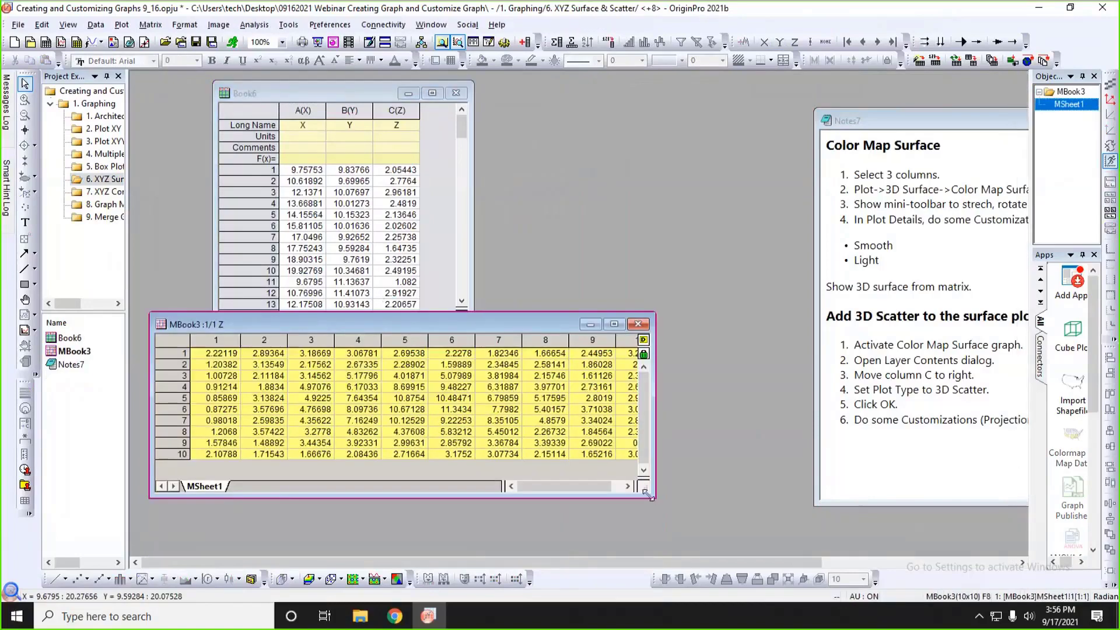
left_click_drag(651, 496, 708, 518)
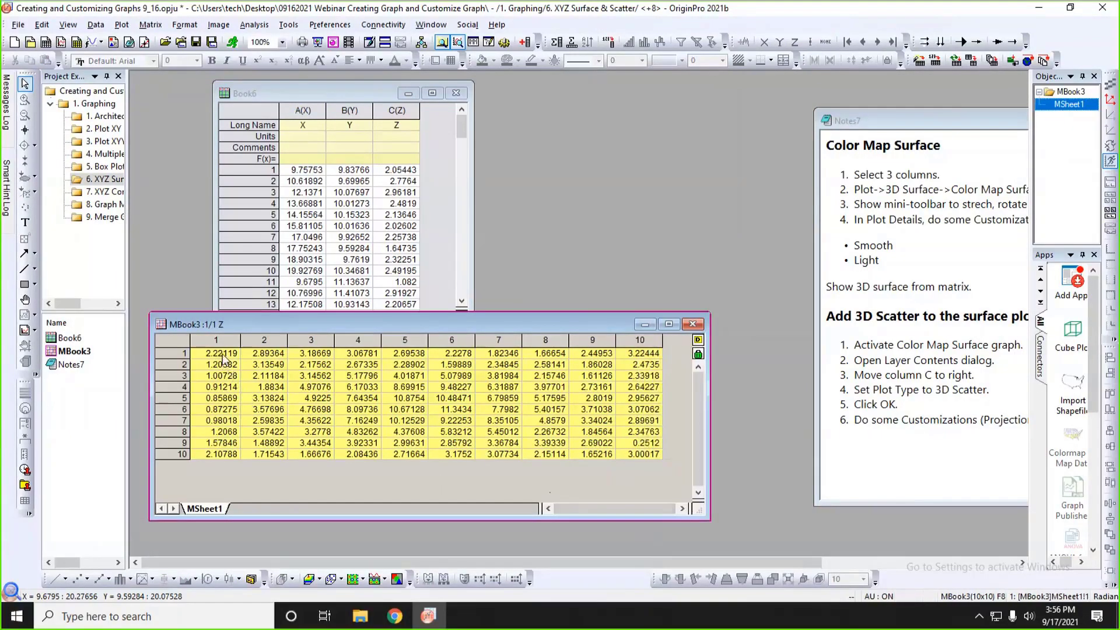
left_click_drag(222, 353, 636, 466)
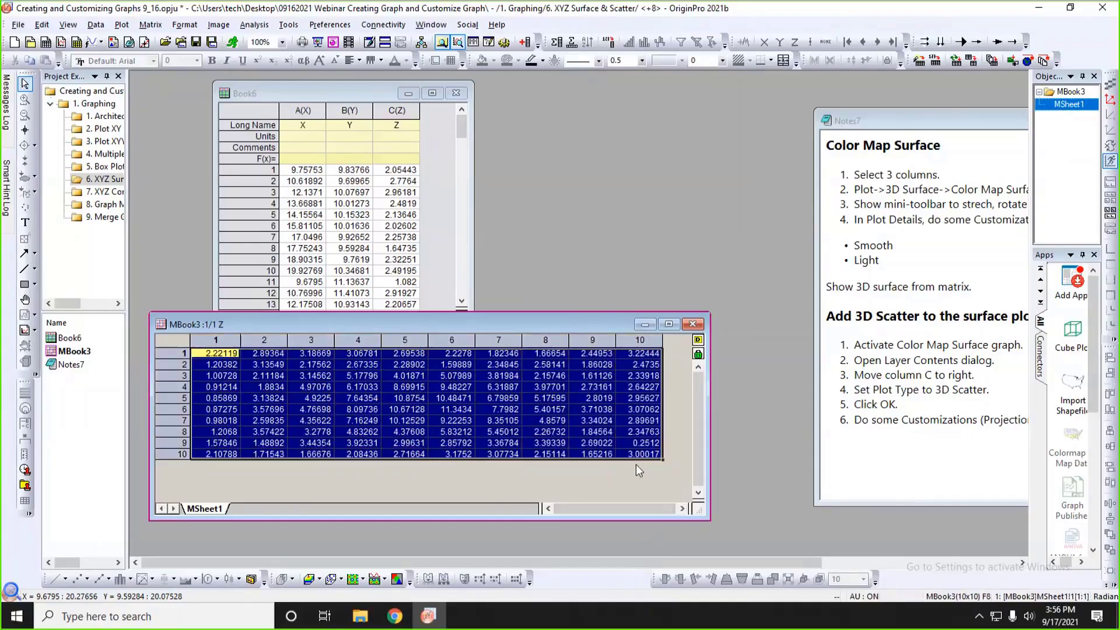
left_click(612, 481)
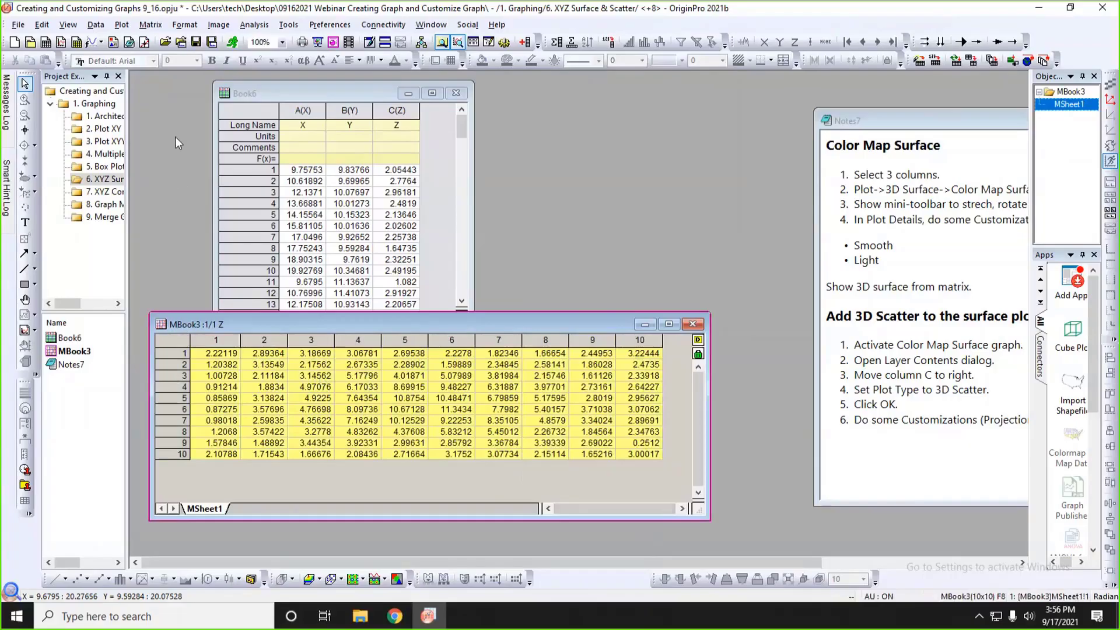
Show X/Y values as the MBook3 matrix's row and column headings and move its window down below Book6.
left_click(68, 25)
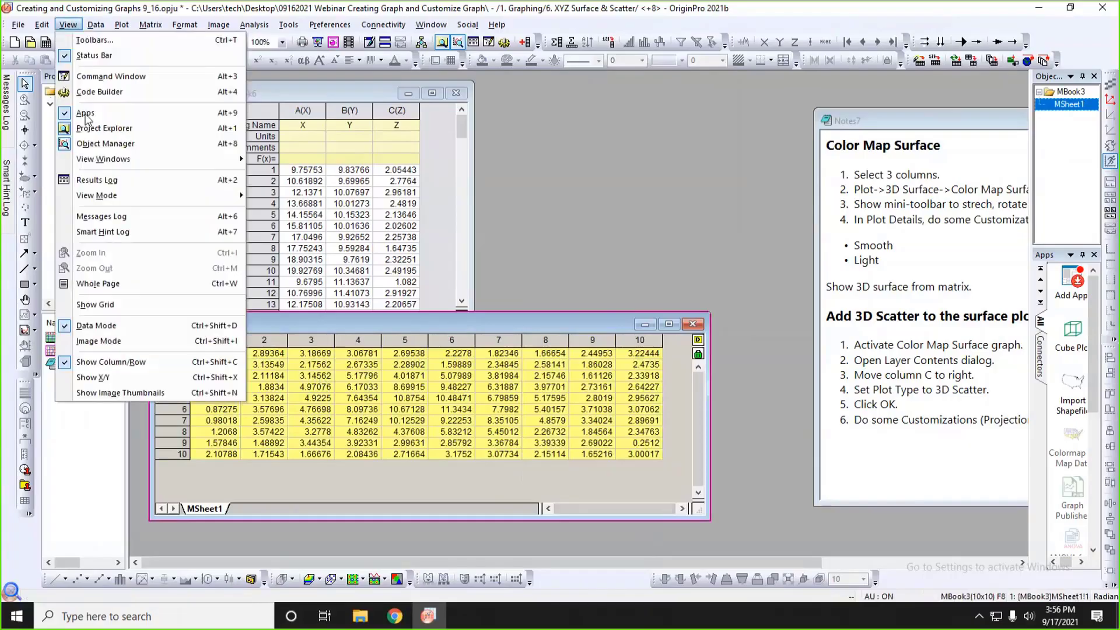
left_click(105, 377)
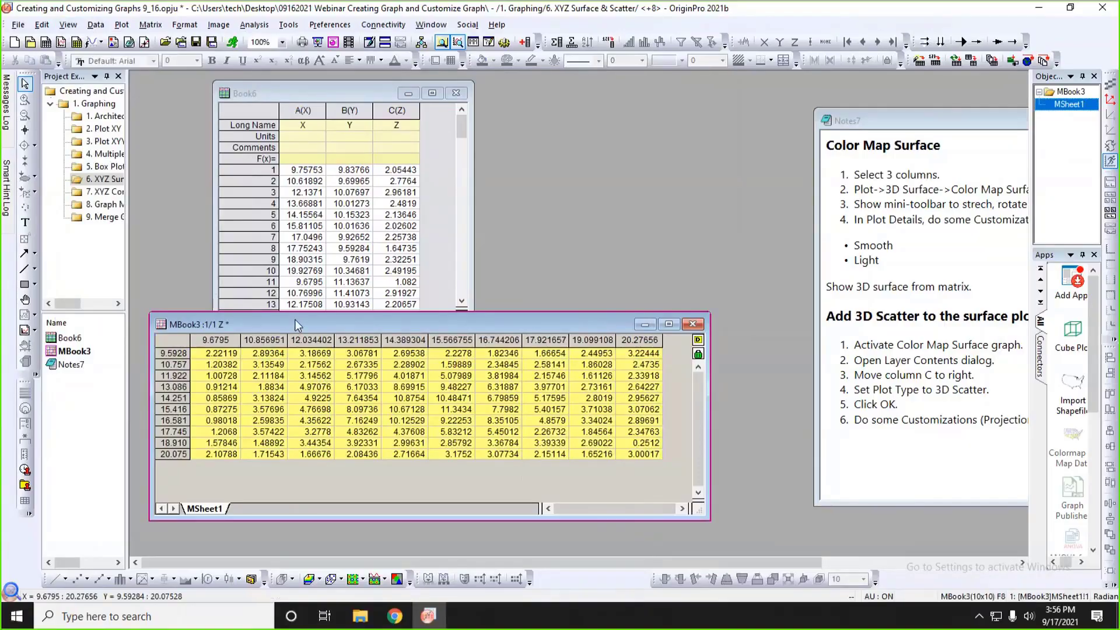
left_click_drag(295, 320, 293, 347)
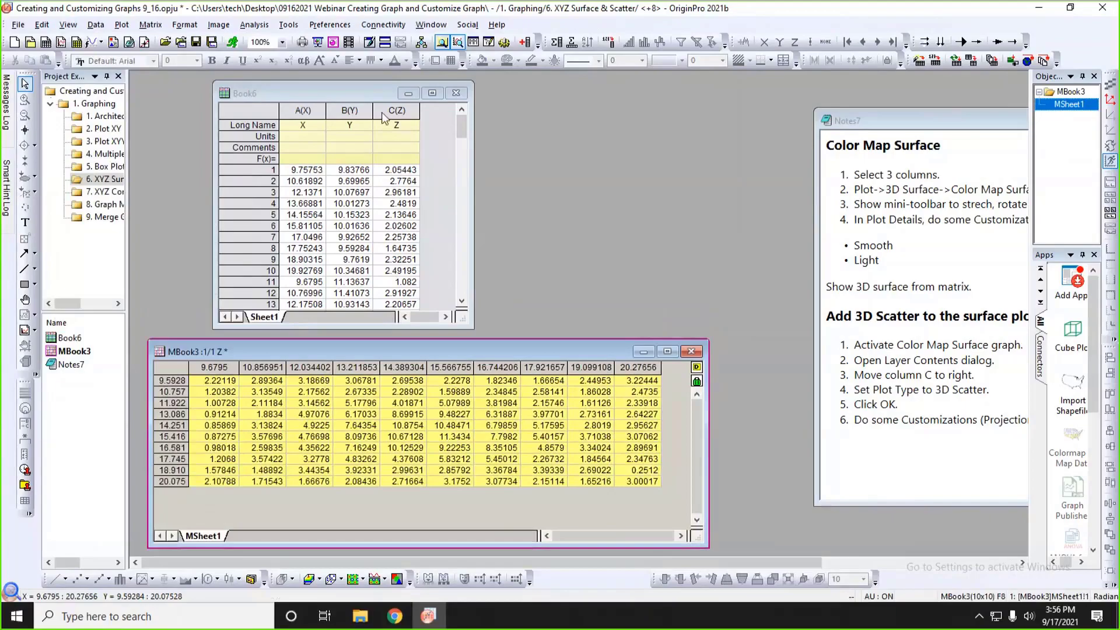
Shift the Book6 window toward the Project Explorer and widen it slightly.
left_click_drag(360, 94, 314, 91)
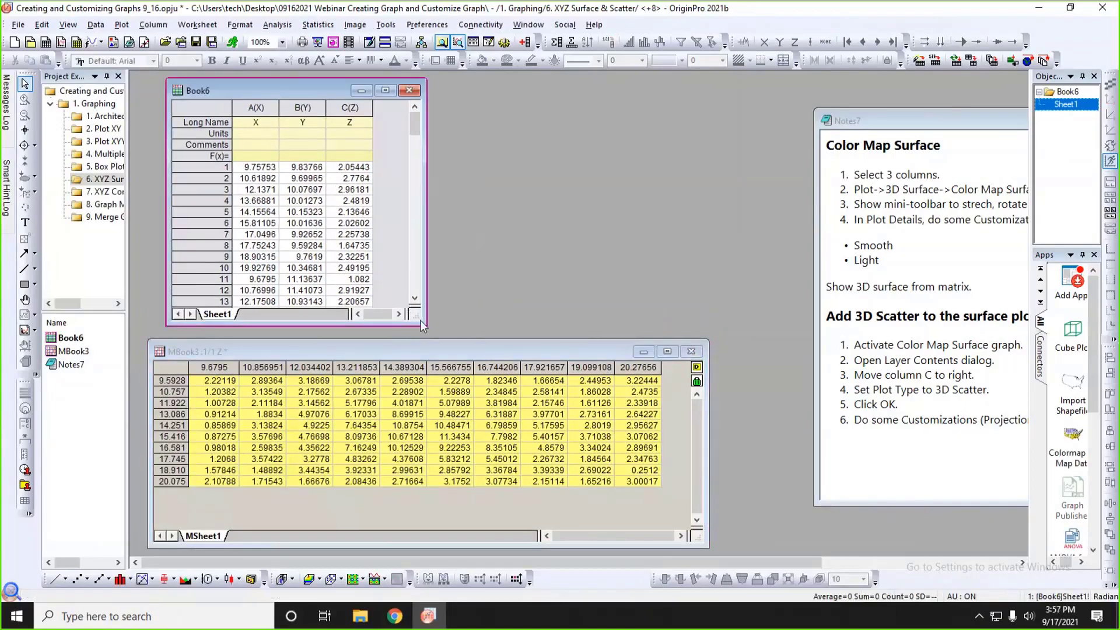
left_click_drag(420, 321, 434, 322)
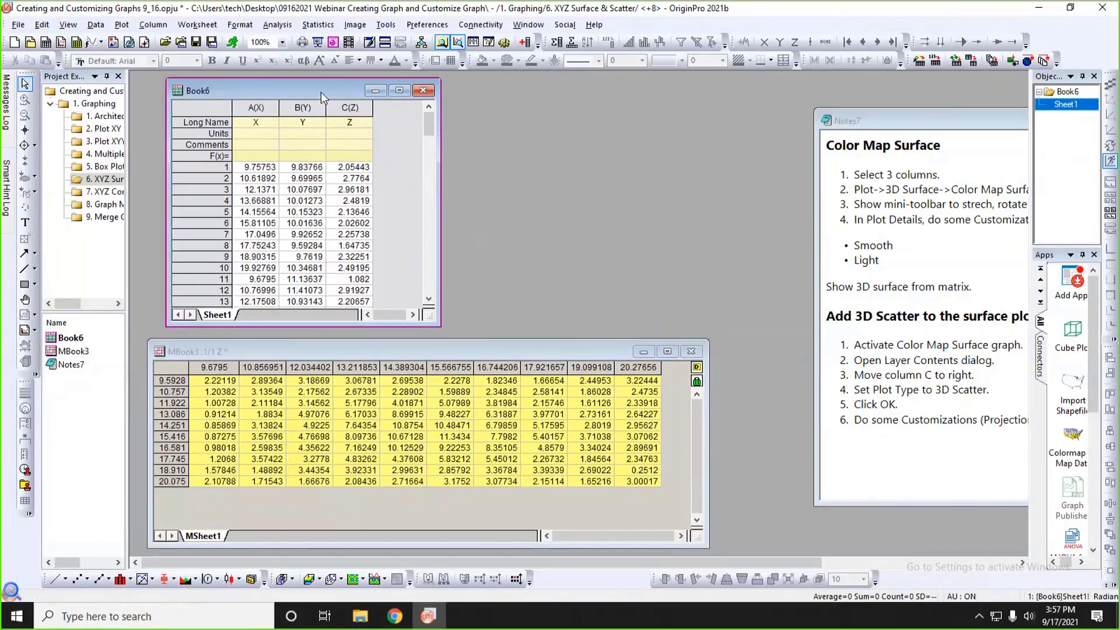
left_click_drag(317, 90, 307, 88)
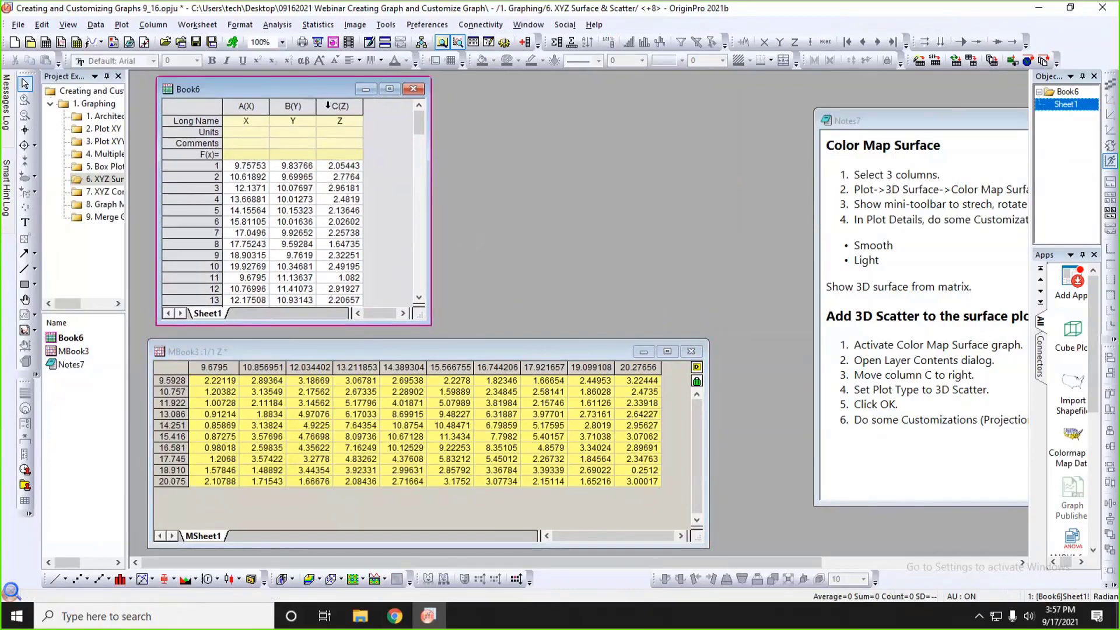
Plot Book6's column C(Z) as a 3D Colormap Surface and move and shrink the graph window beside the worksheet data.
left_click(328, 105)
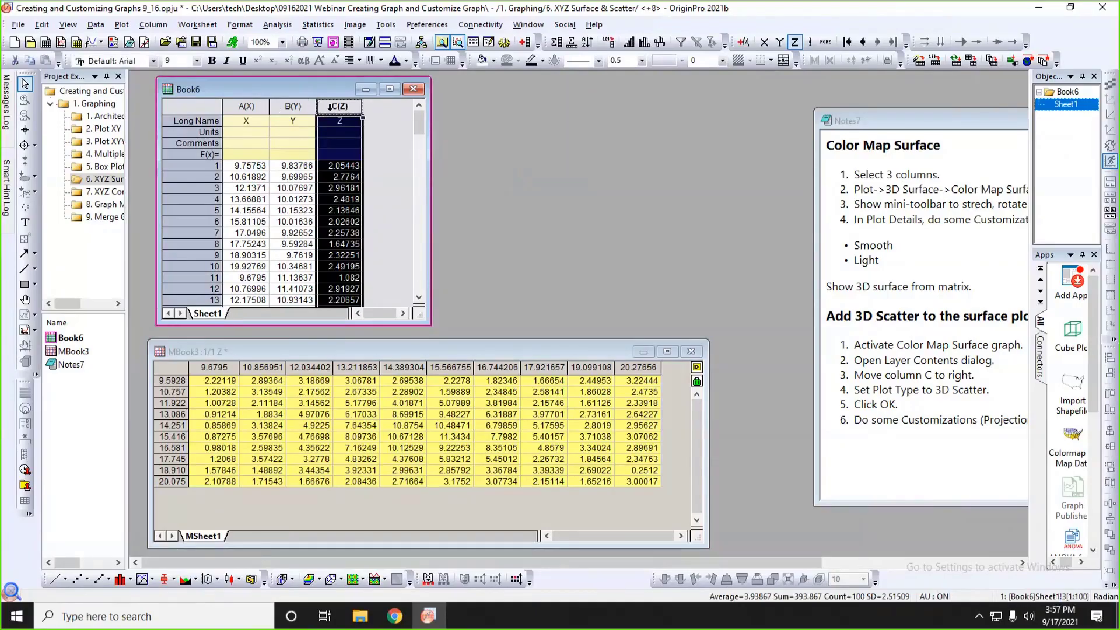
left_click(122, 26)
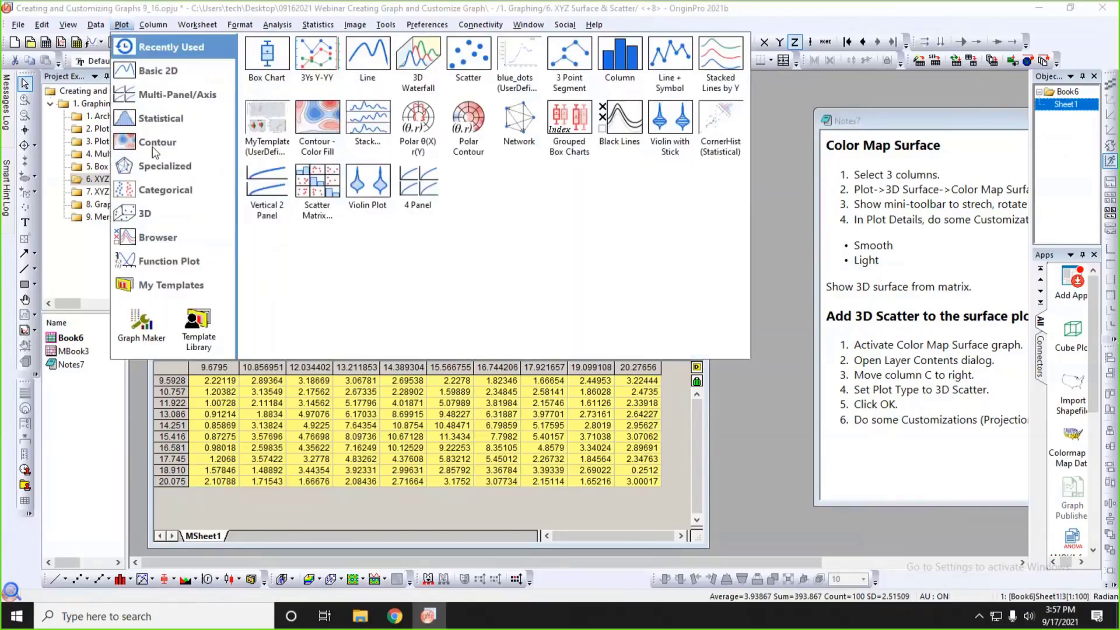
mouse_move(156, 208)
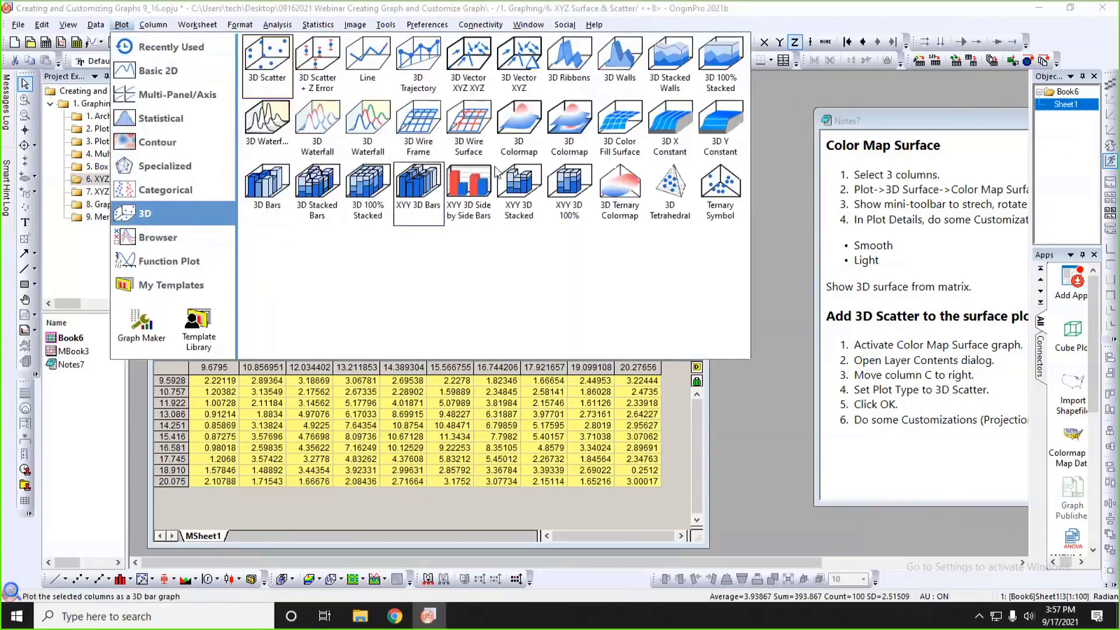
left_click(521, 136)
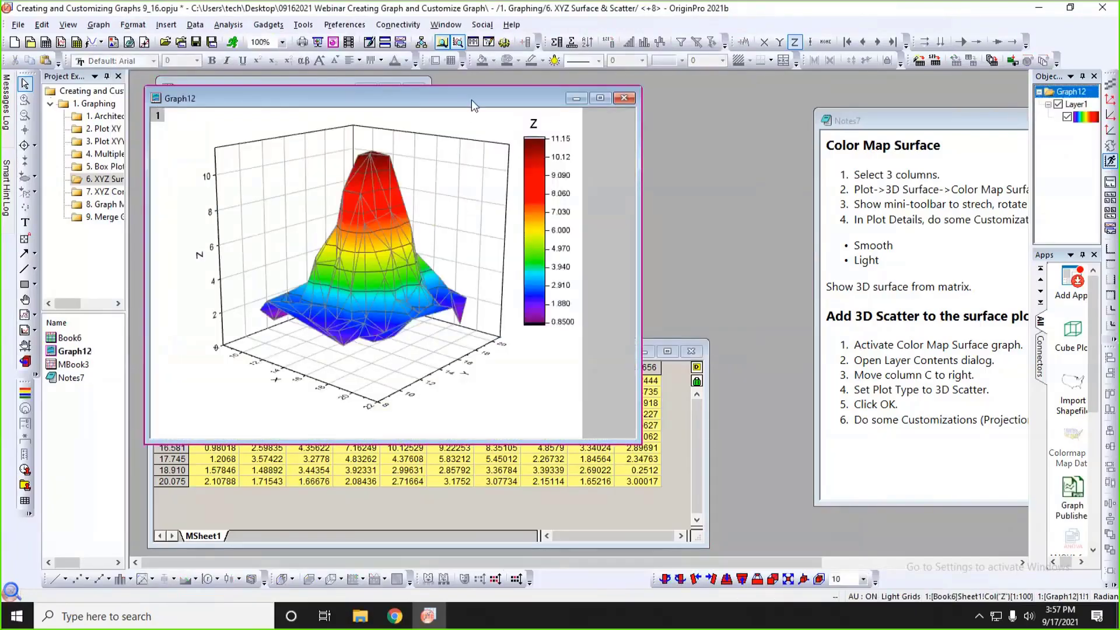
left_click_drag(472, 100, 587, 96)
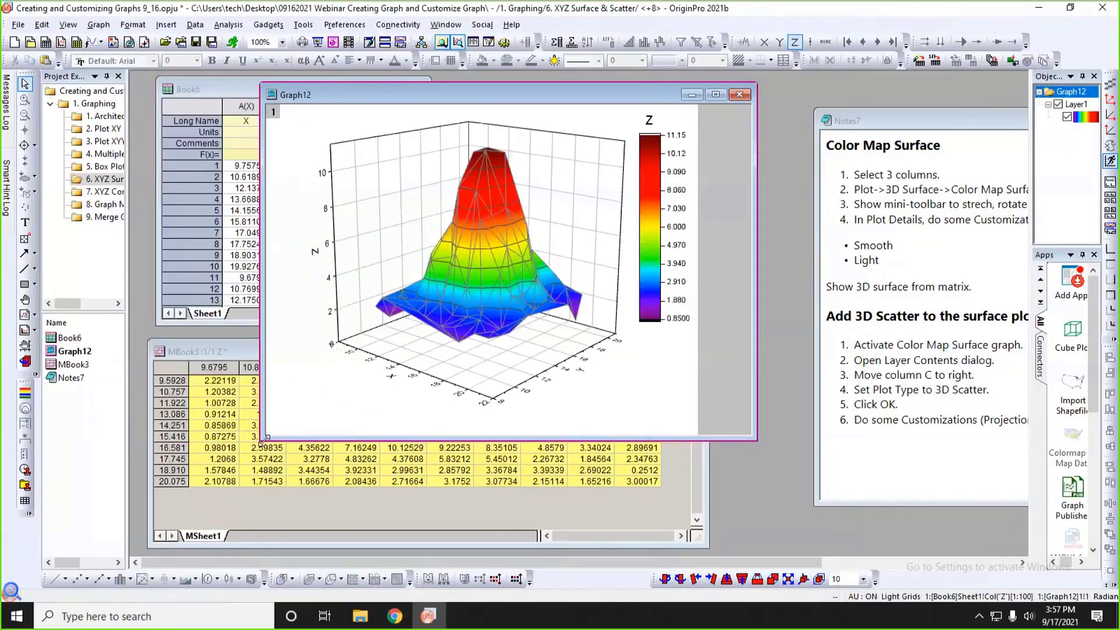
left_click_drag(264, 438, 341, 416)
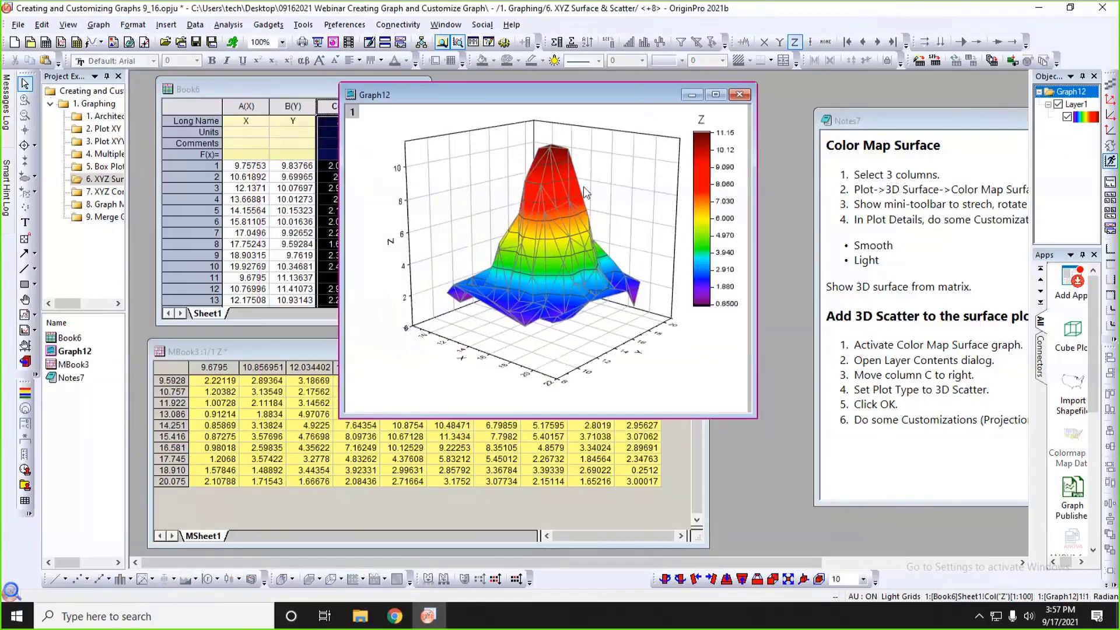
Shrink the 3D surface graph slightly along its X axis in Resize Mode.
left_click(617, 177)
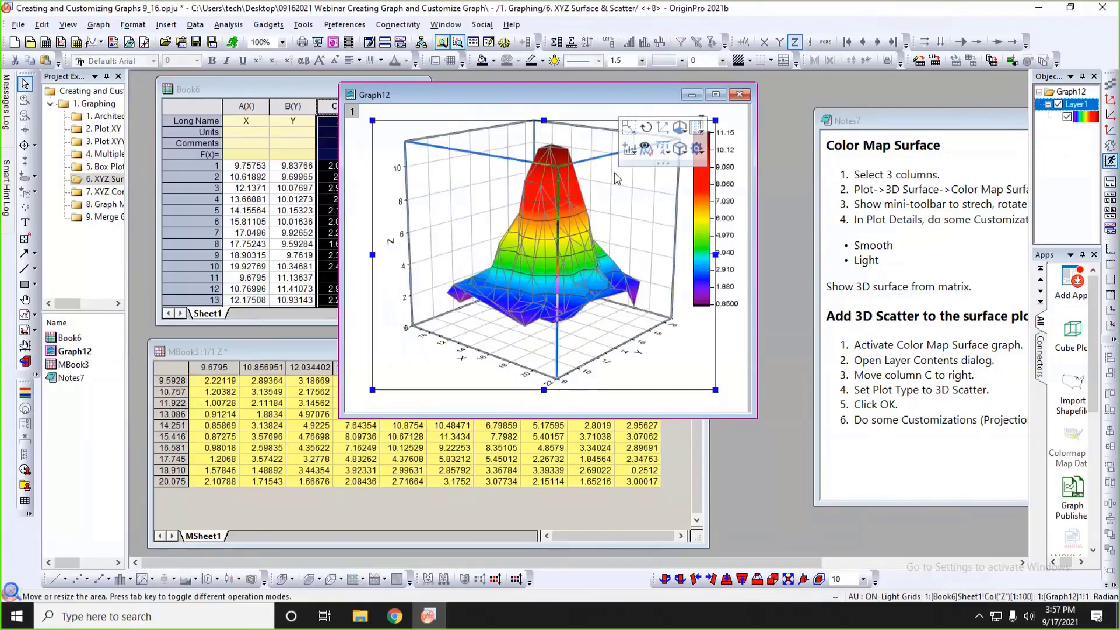
left_click(631, 110)
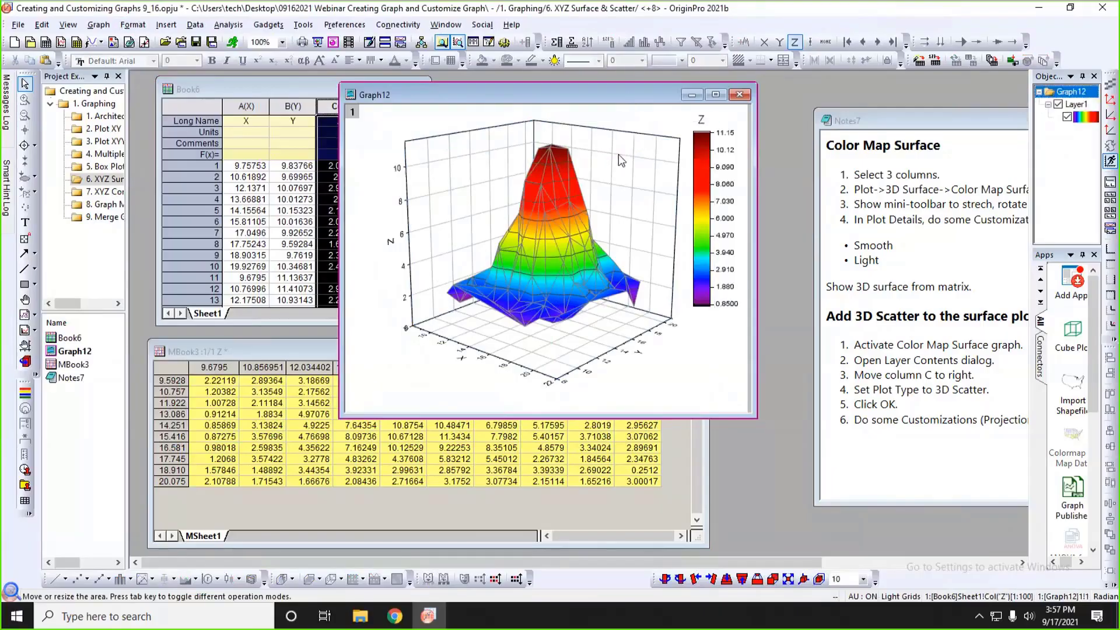
left_click(619, 154)
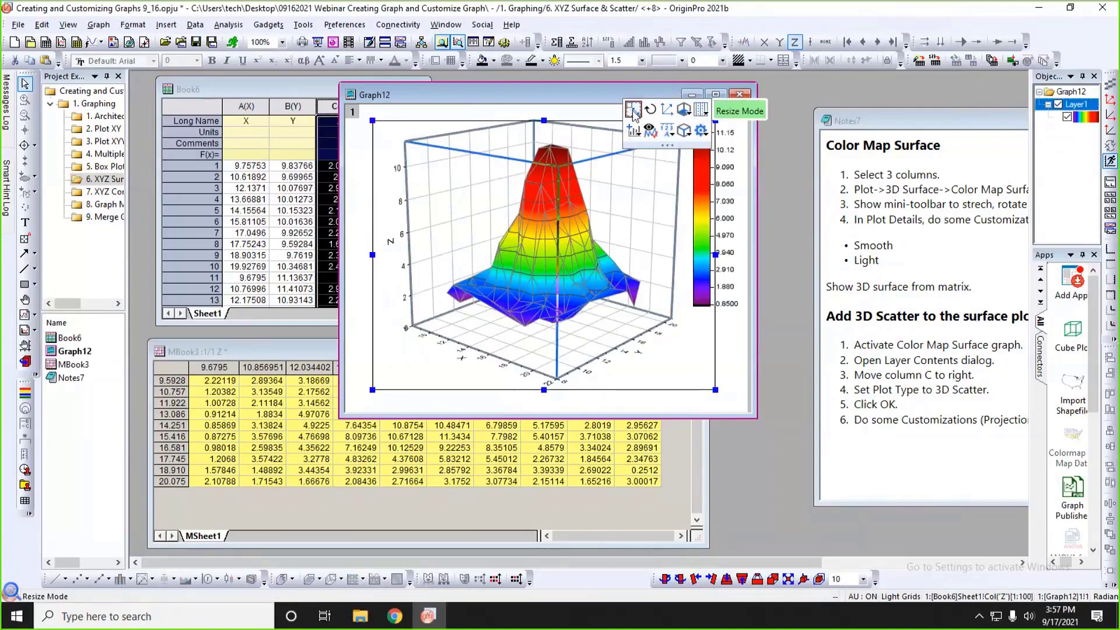
left_click(634, 111)
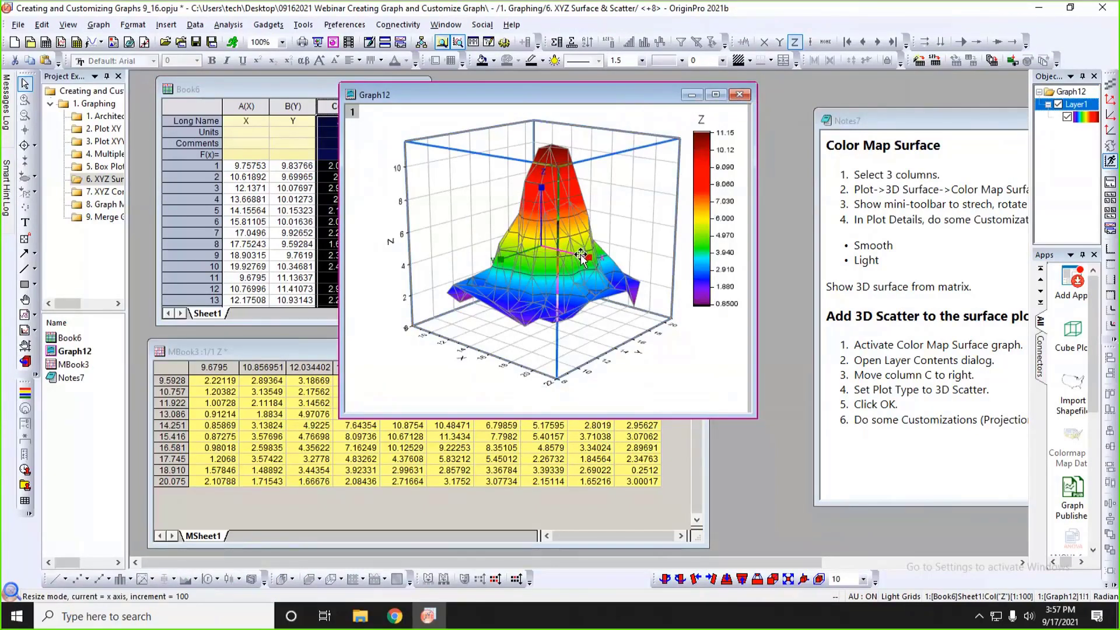
mouse_move(583, 257)
left_mouse_down()
mouse_move(558, 248)
mouse_move(593, 262)
mouse_move(570, 249)
left_mouse_up()
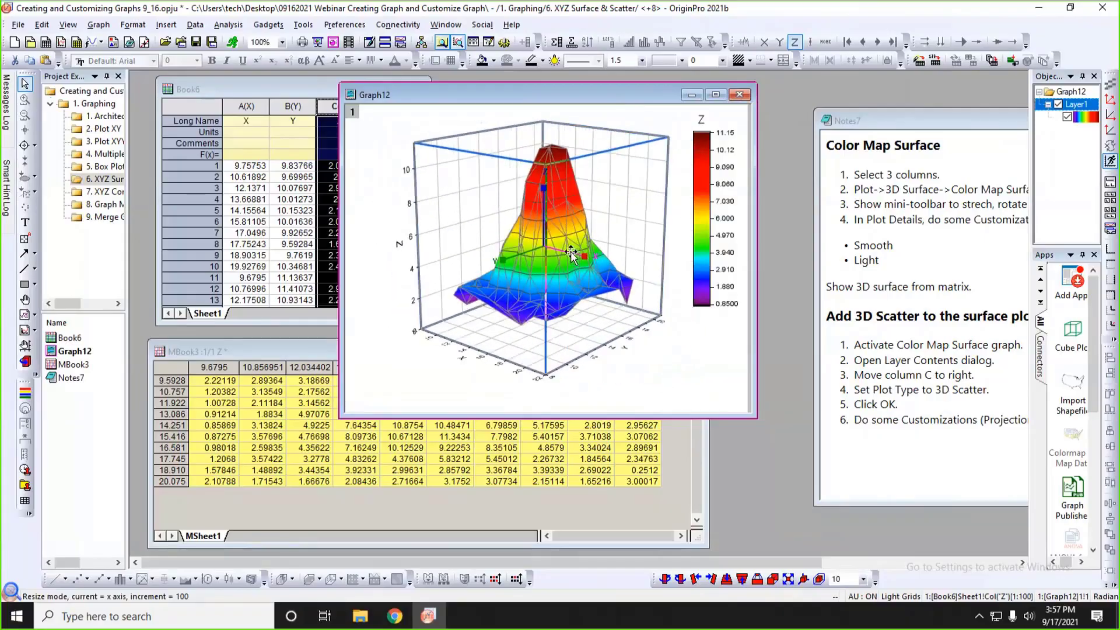
Rotate the 3D surface graph slightly in Rotate Mode, about an axis and freely, and deselect the layer.
left_click(604, 121)
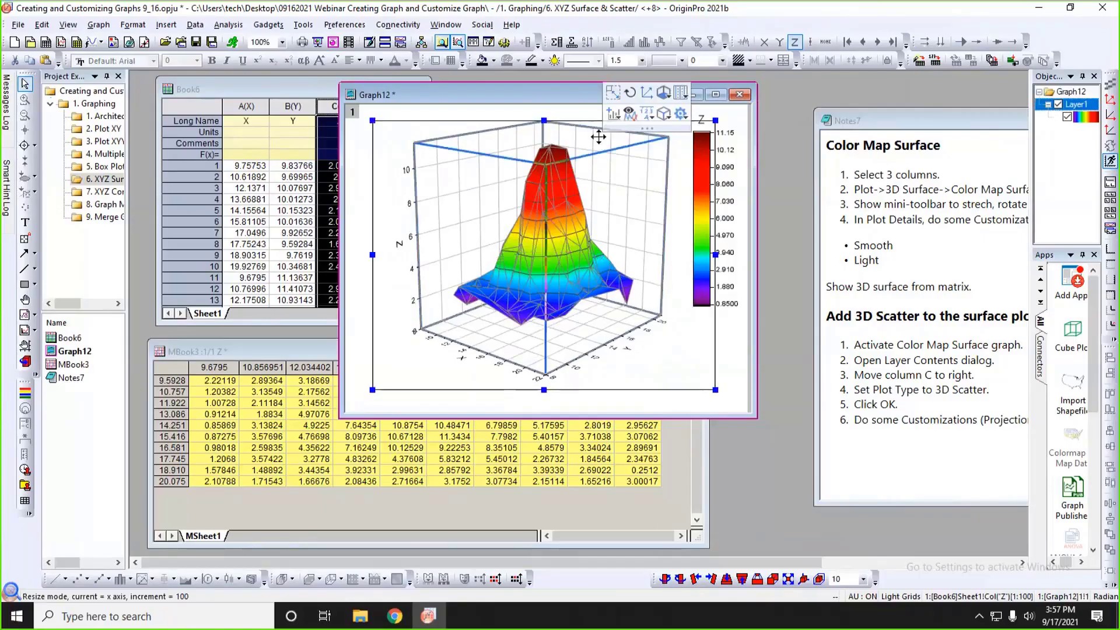
left_click(630, 93)
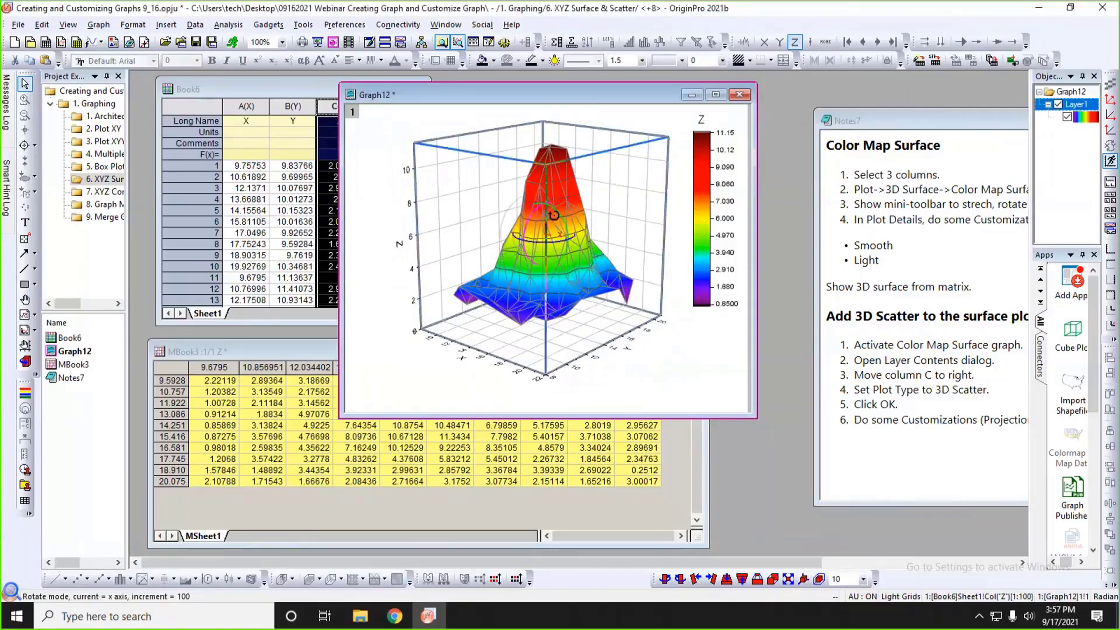
left_click_drag(556, 212, 547, 188)
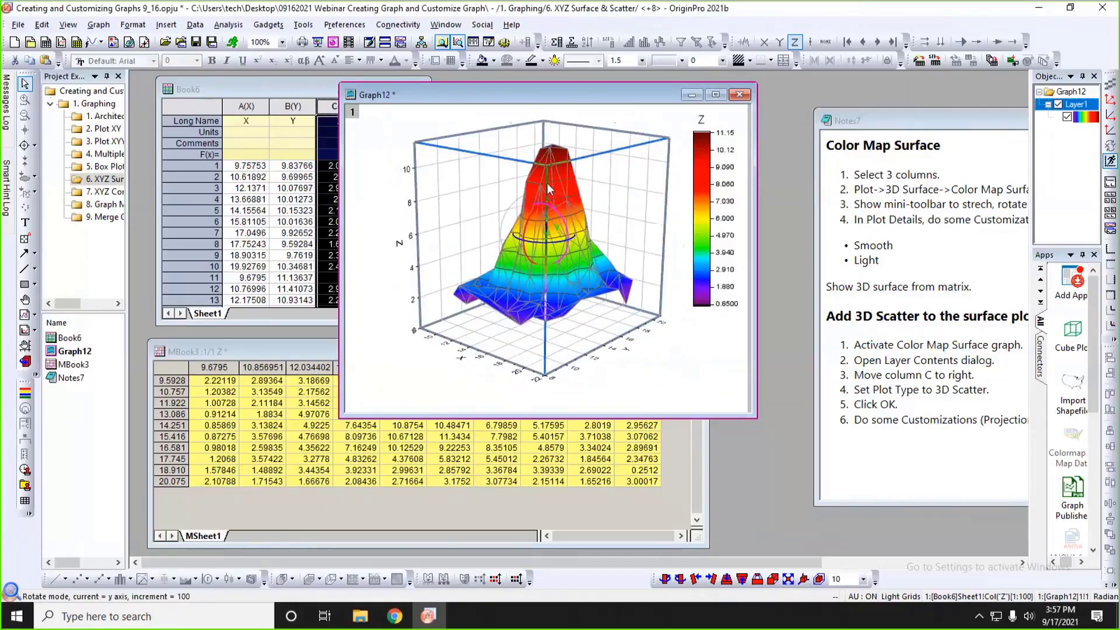
left_click(601, 138)
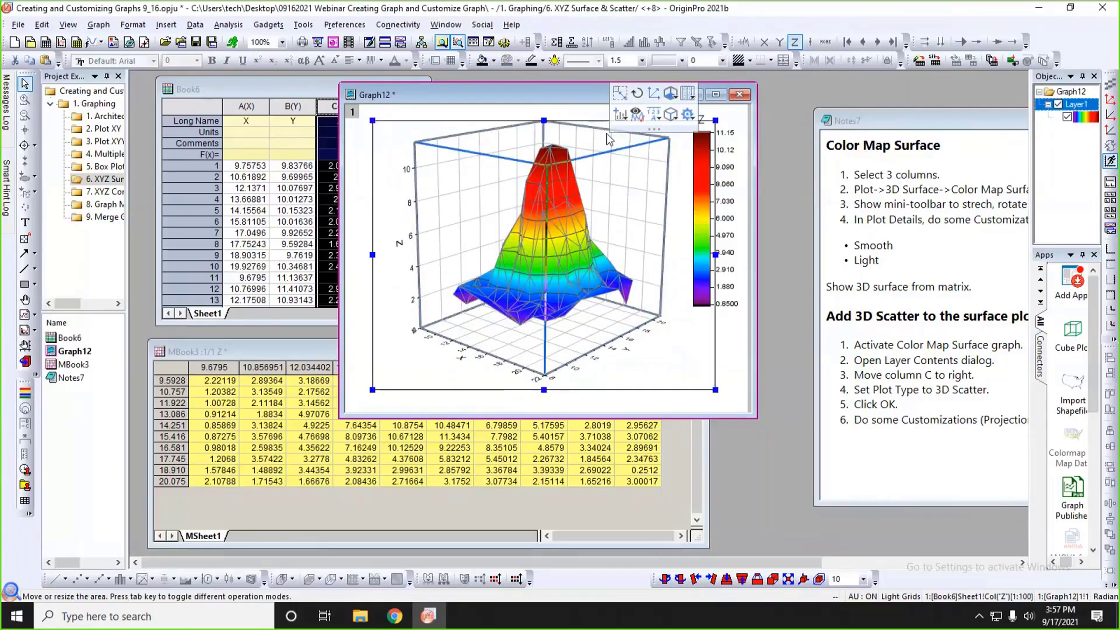
left_click(606, 139)
left_click_drag(546, 208, 547, 205)
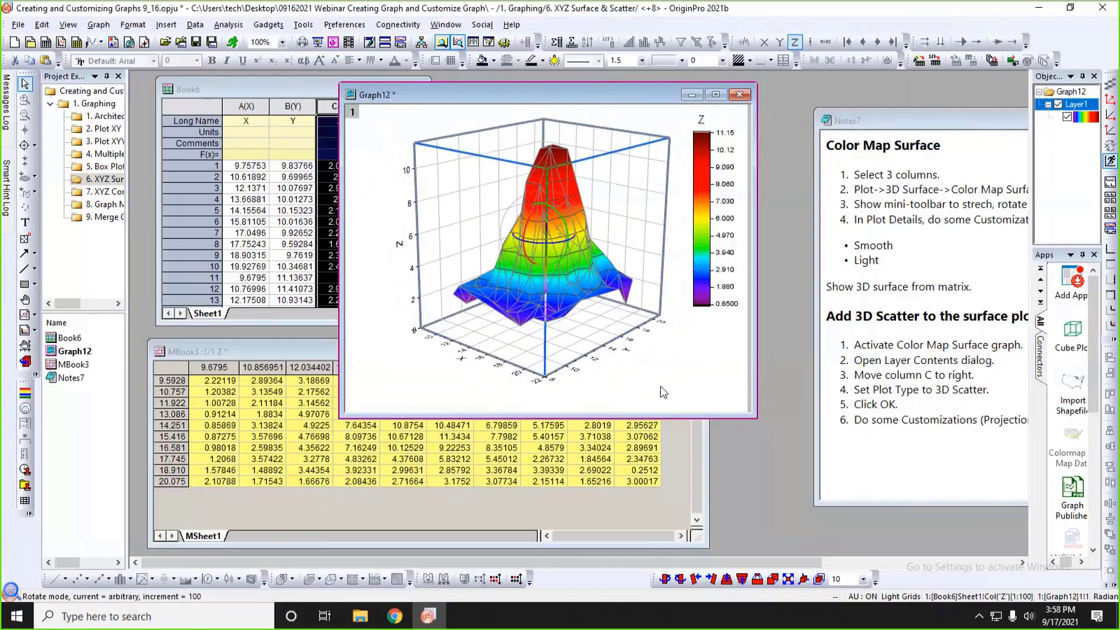
left_click(633, 400)
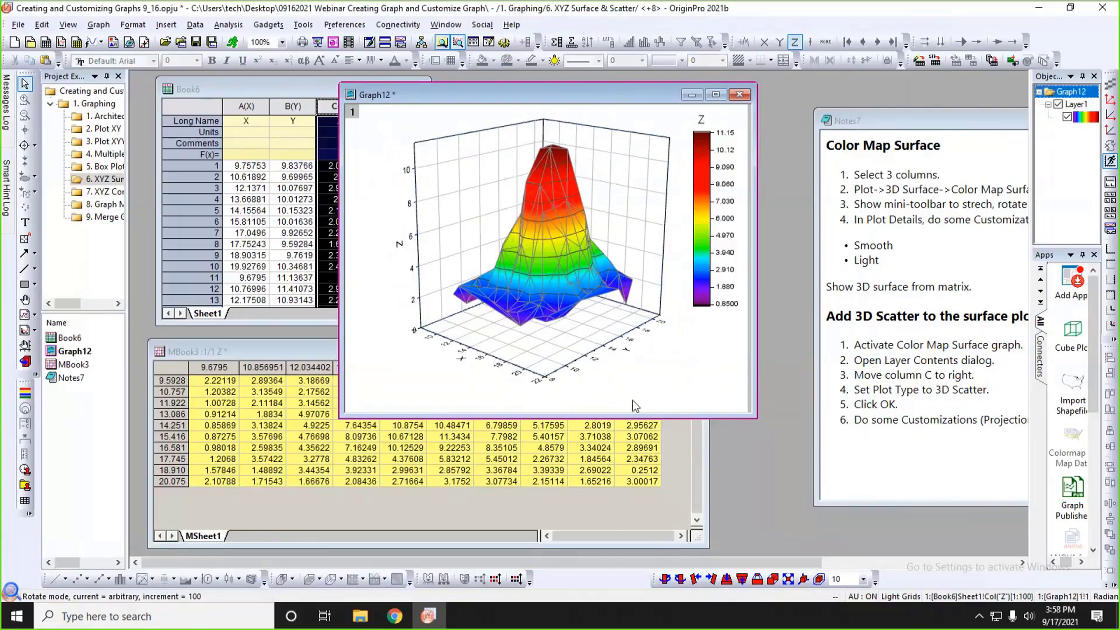
Apply the Temperature palette to the colormap surface.
left_click(557, 192)
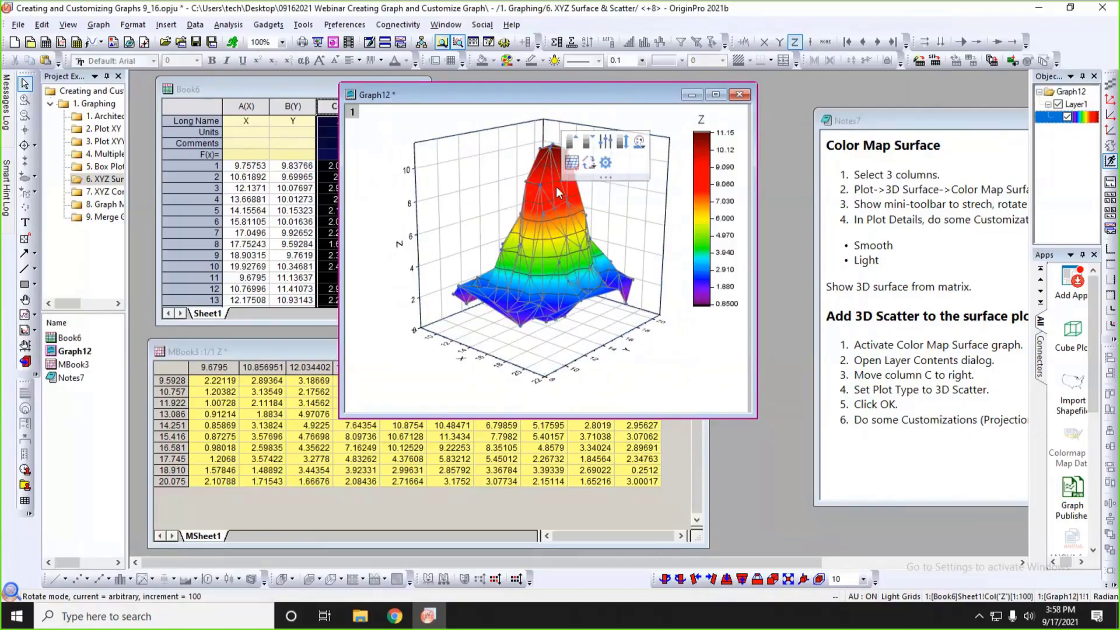
left_click(640, 143)
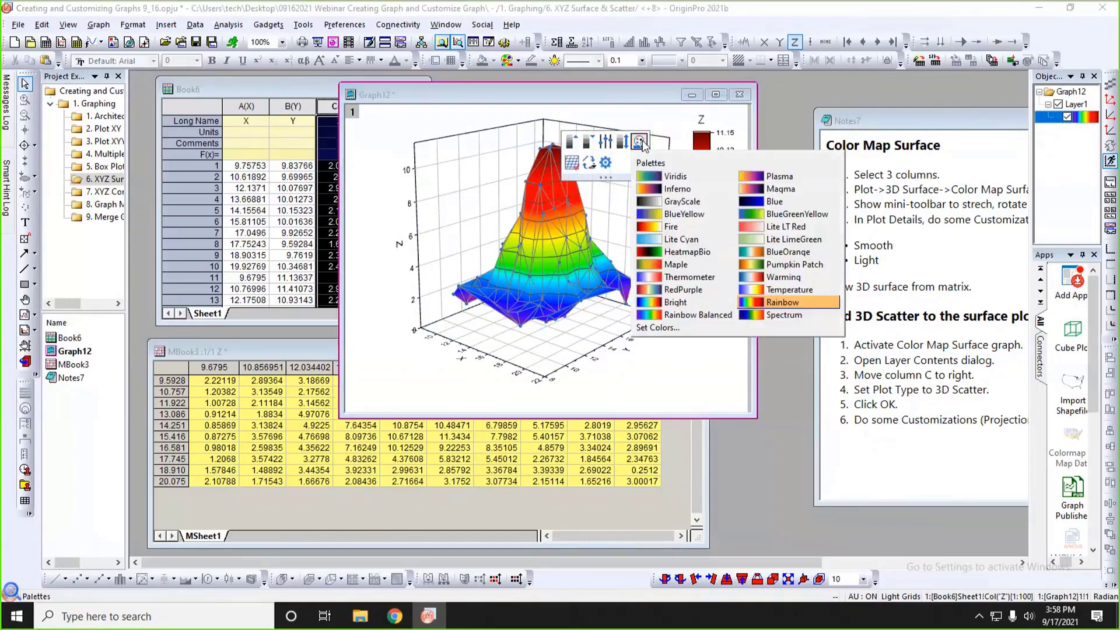
left_click(777, 290)
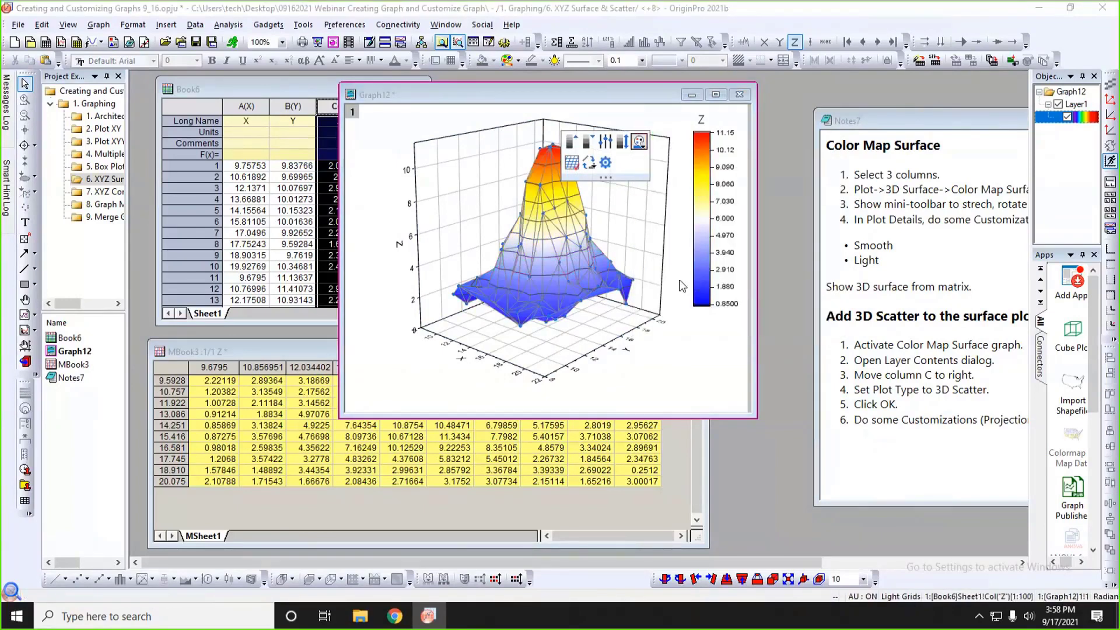
Turn on Smoothing in the colormap surface's contouring settings, keeping Data Boundary, and apply it.
left_click(668, 364)
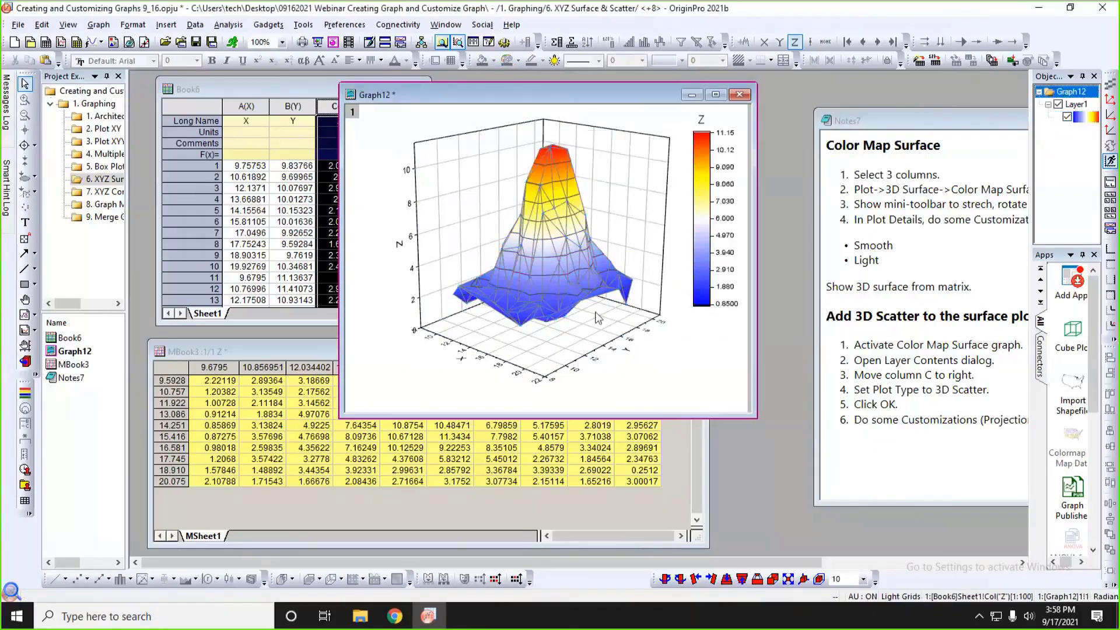
double_click(558, 196)
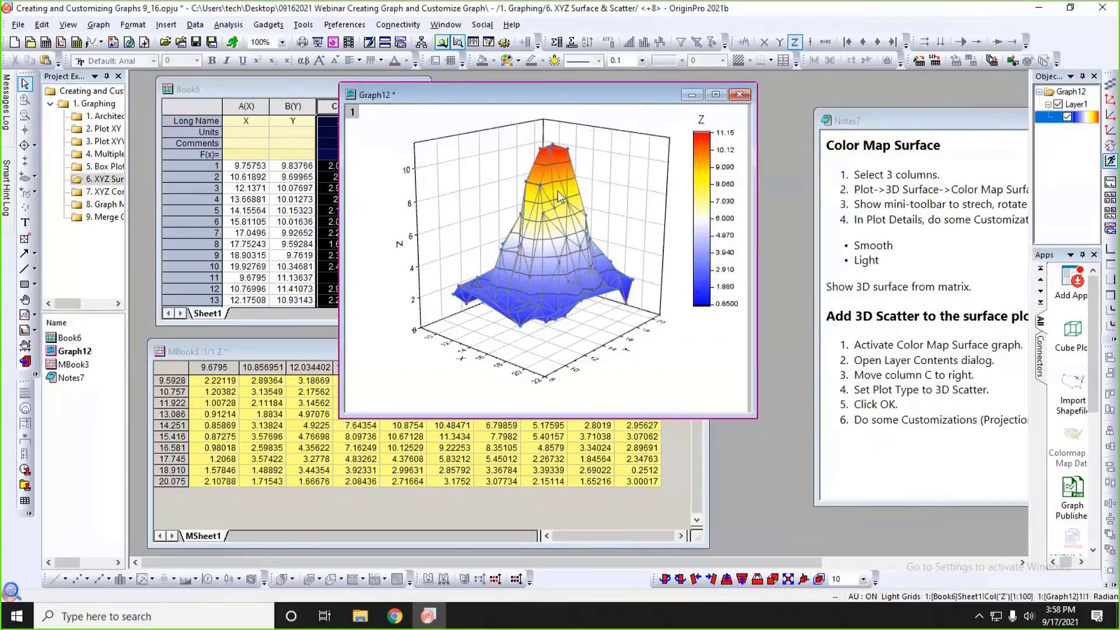
left_click_drag(570, 208, 289, 78)
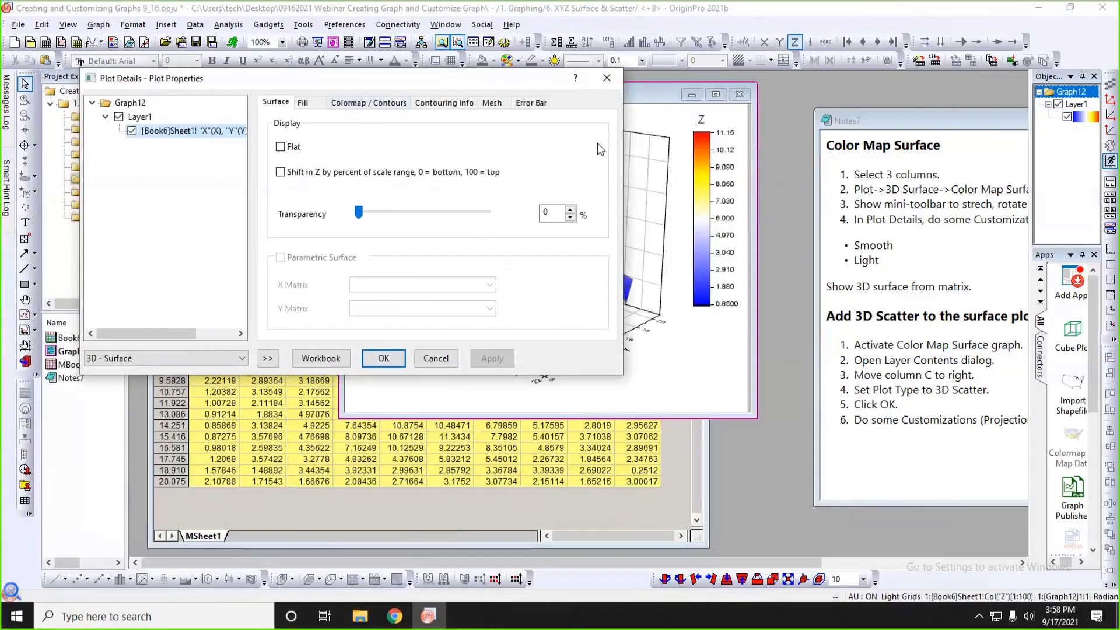
left_click_drag(621, 146, 459, 247)
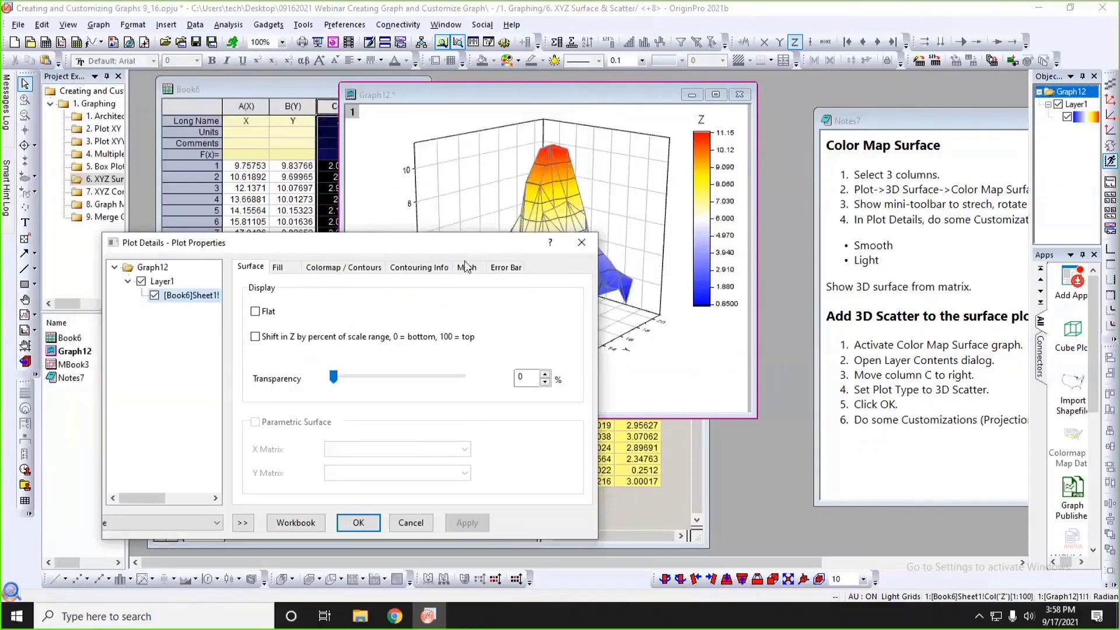
left_click(419, 267)
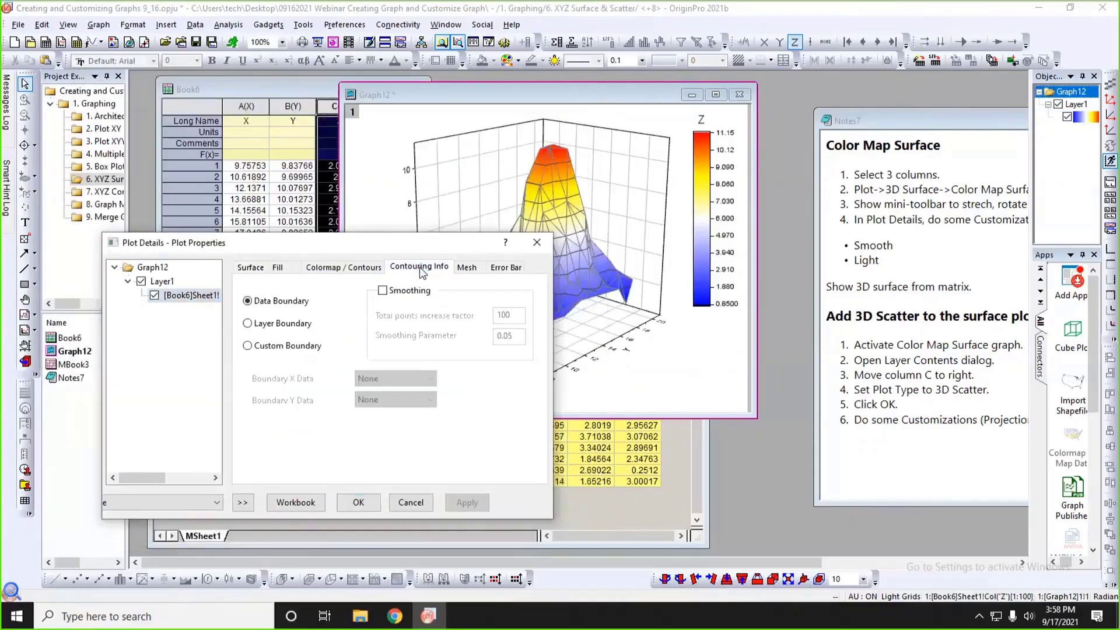
left_click(397, 291)
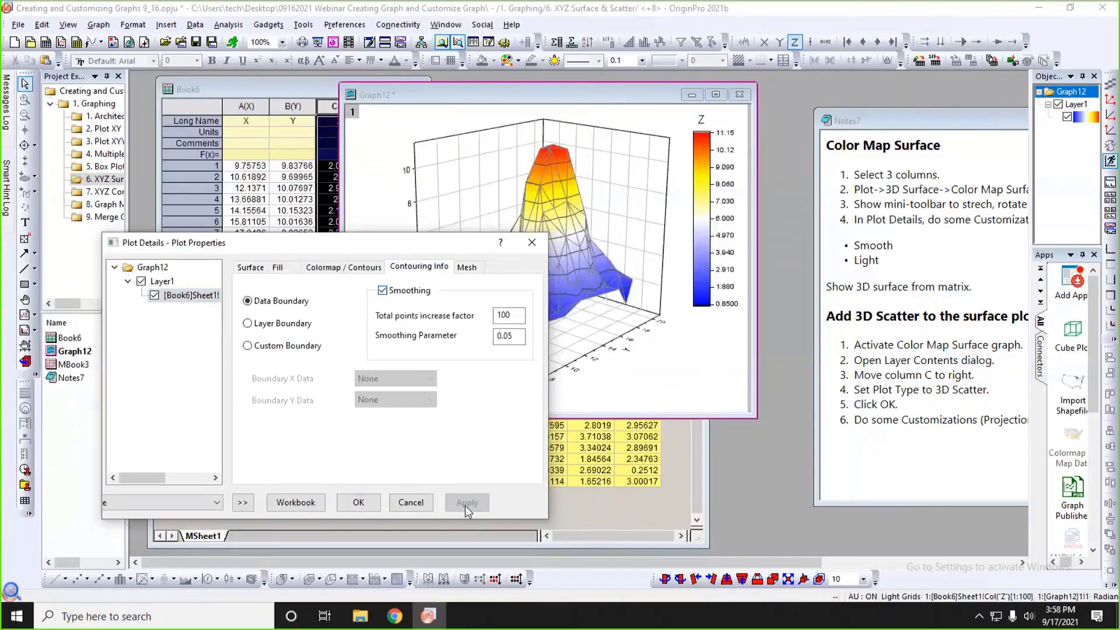
left_click(371, 503)
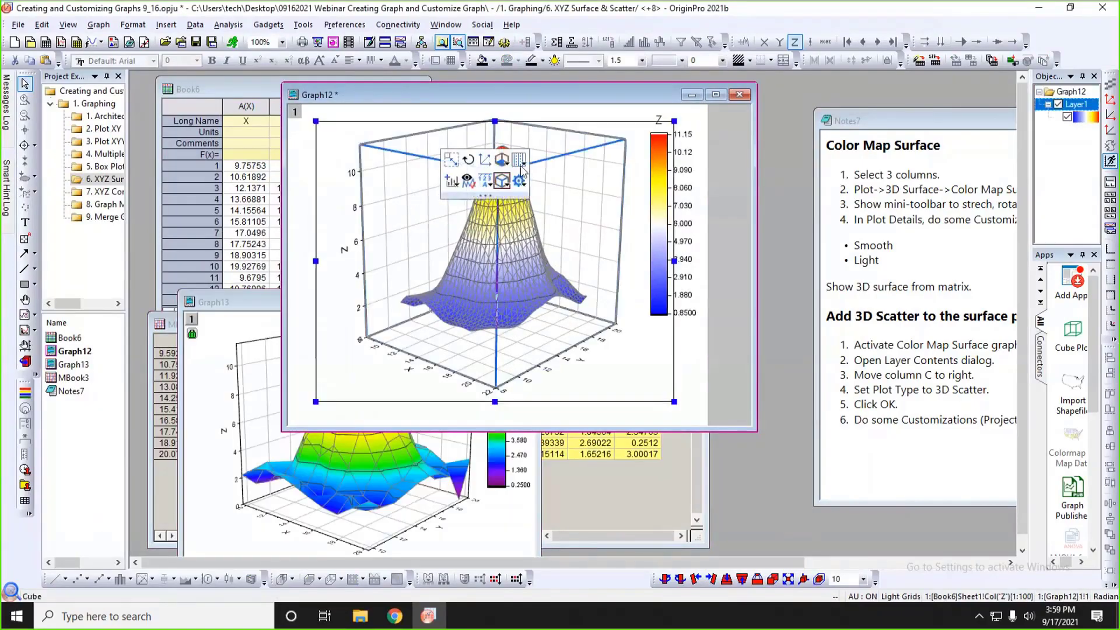
Hide the grid lines on the YZ and ZX planes of the 3D surface graph.
left_click(523, 165)
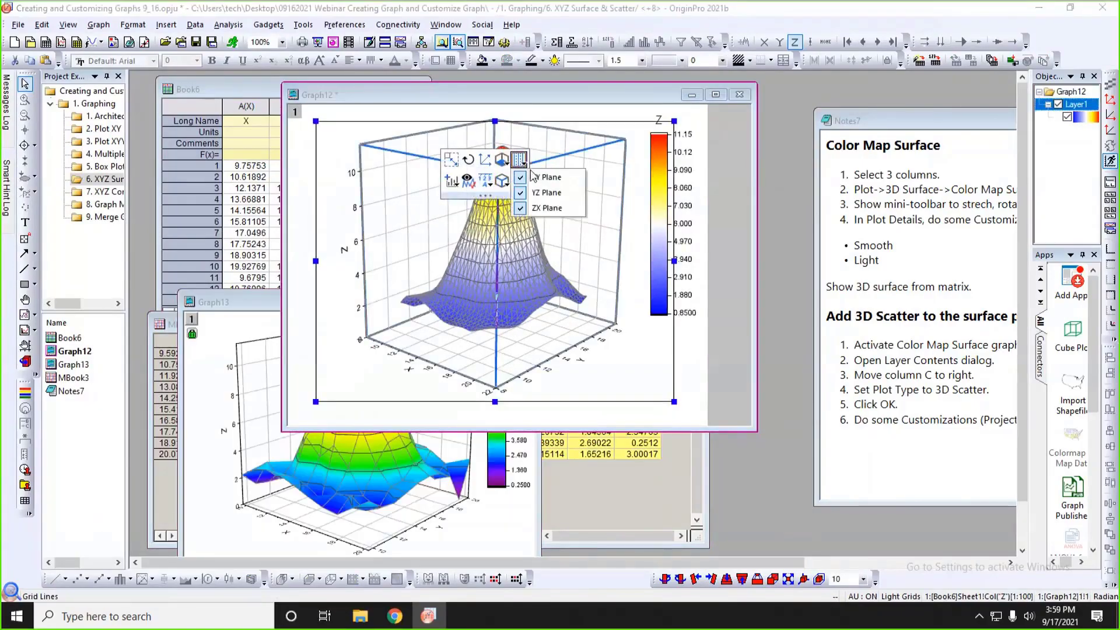
left_click(535, 191)
left_click(520, 162)
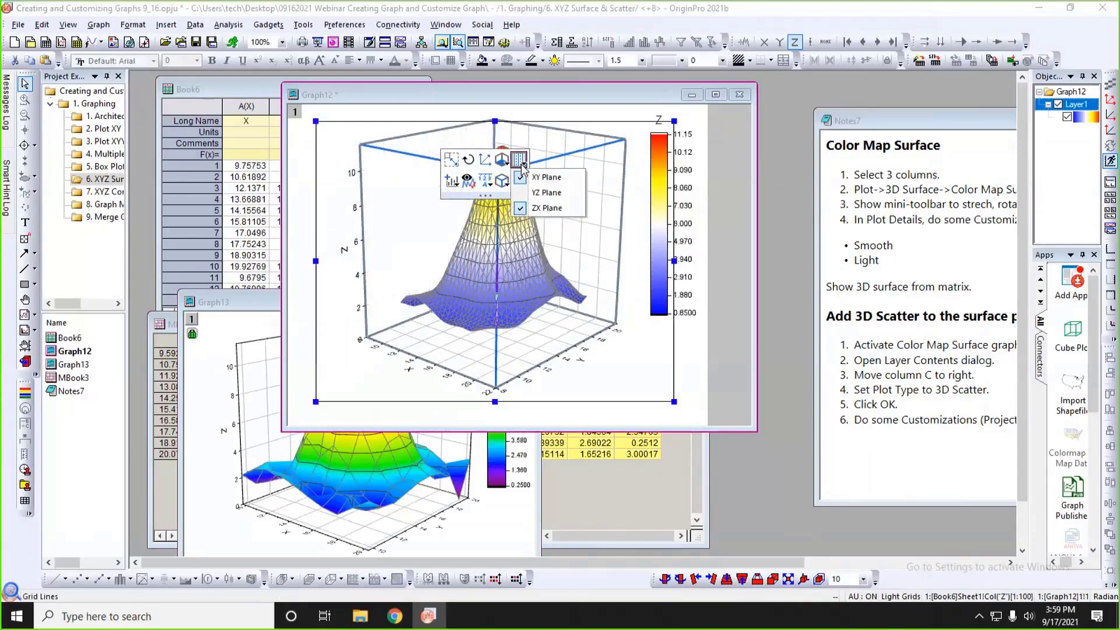
left_click(541, 207)
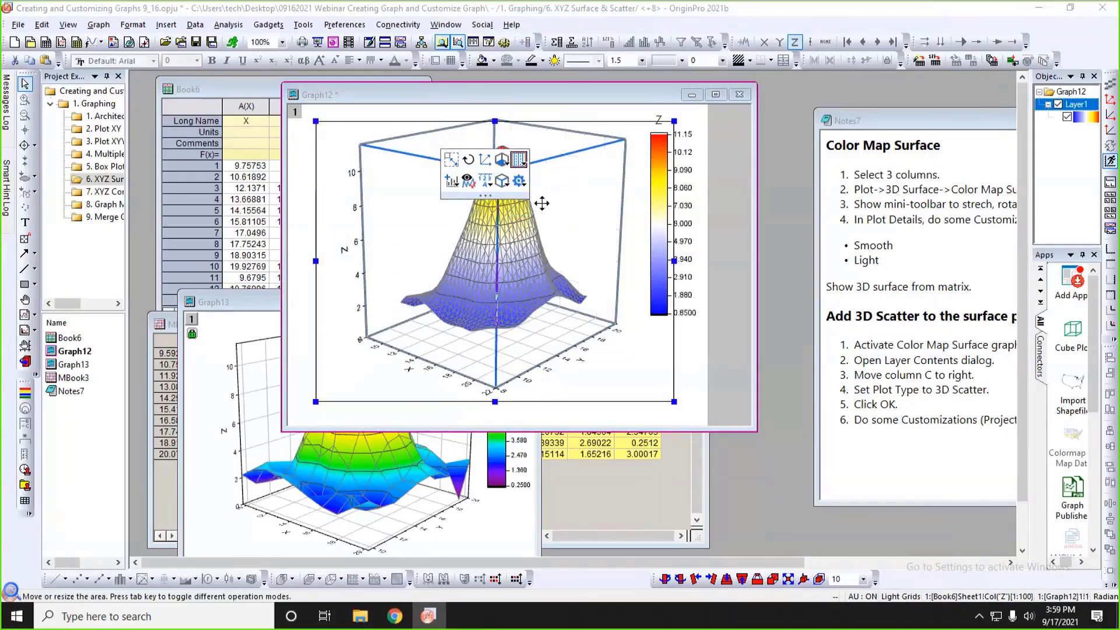
left_click(713, 380)
Set the orientation of the 3D graph's labels, titles and ticks to All in Plane of Screen.
left_click(583, 355)
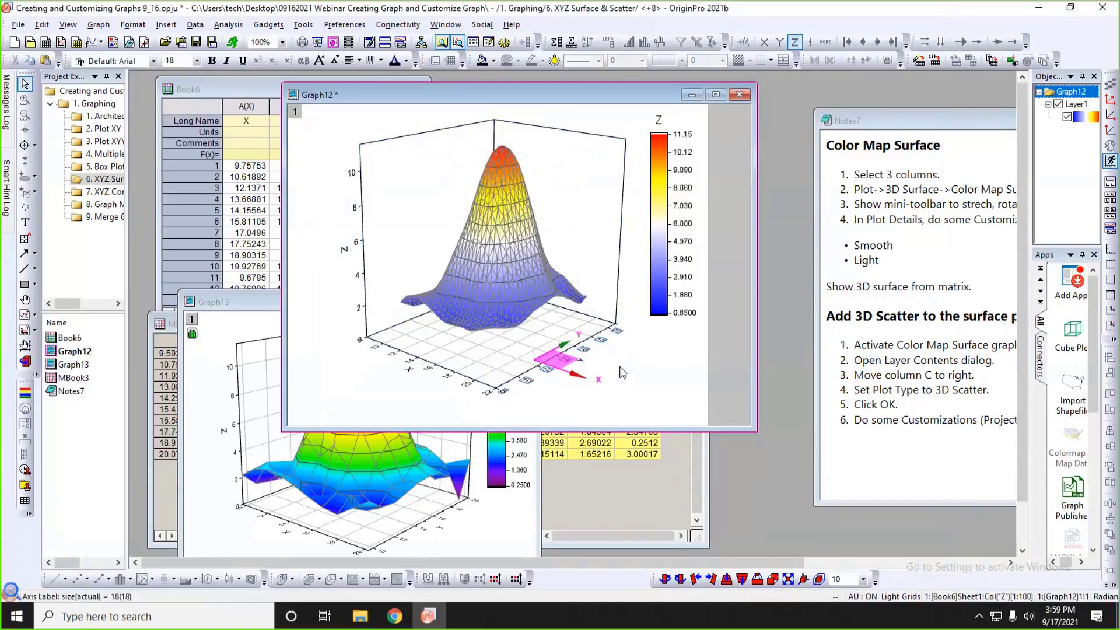
left_click(616, 332)
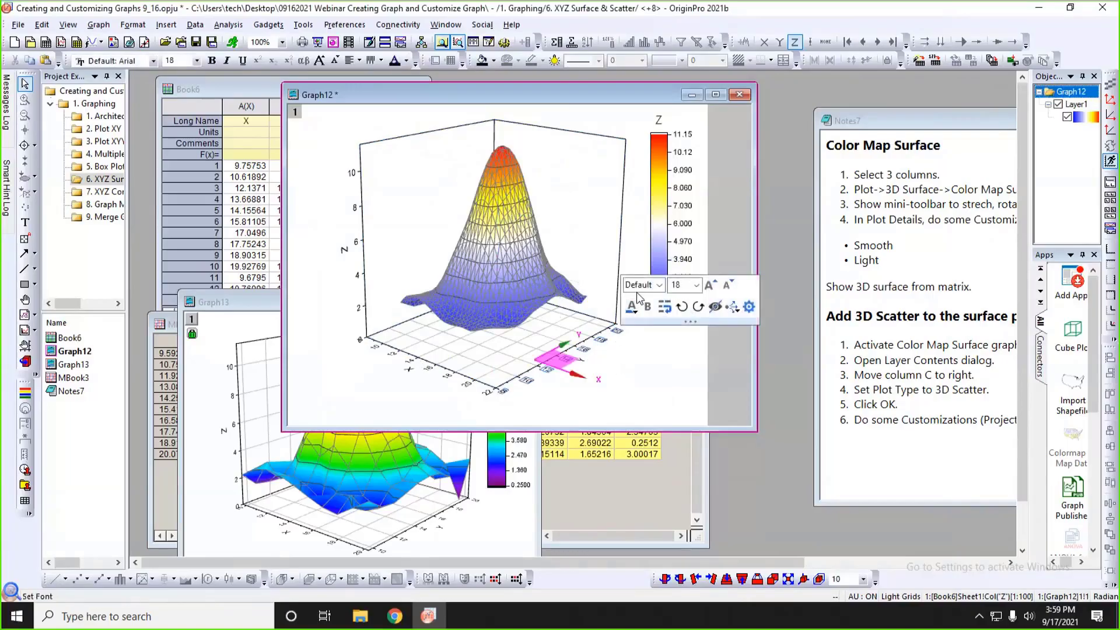
left_click(558, 213)
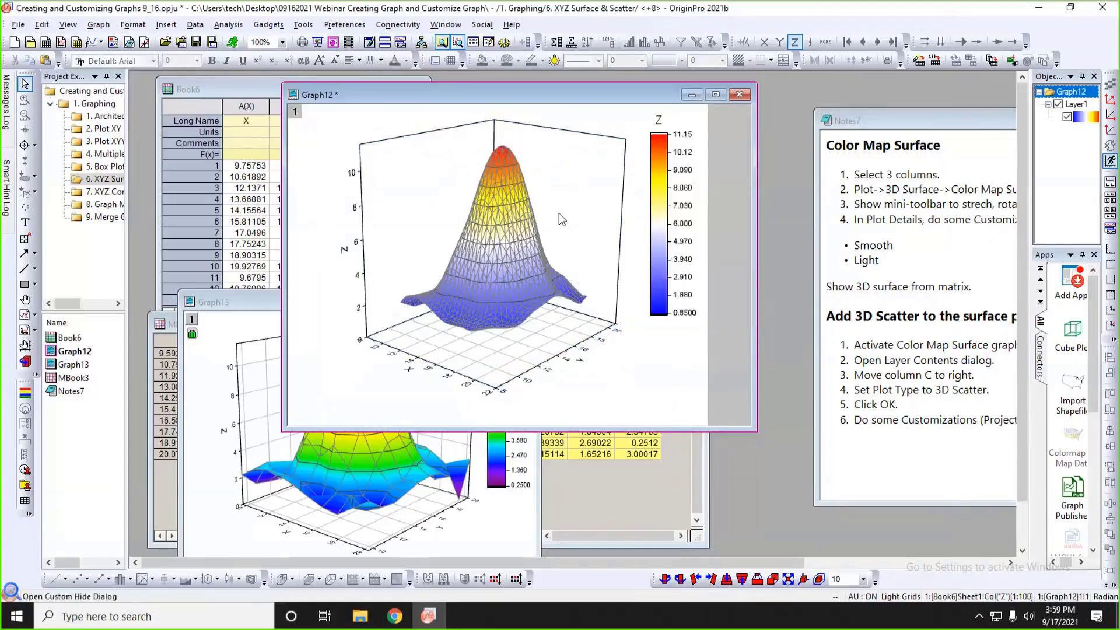
left_click(559, 212)
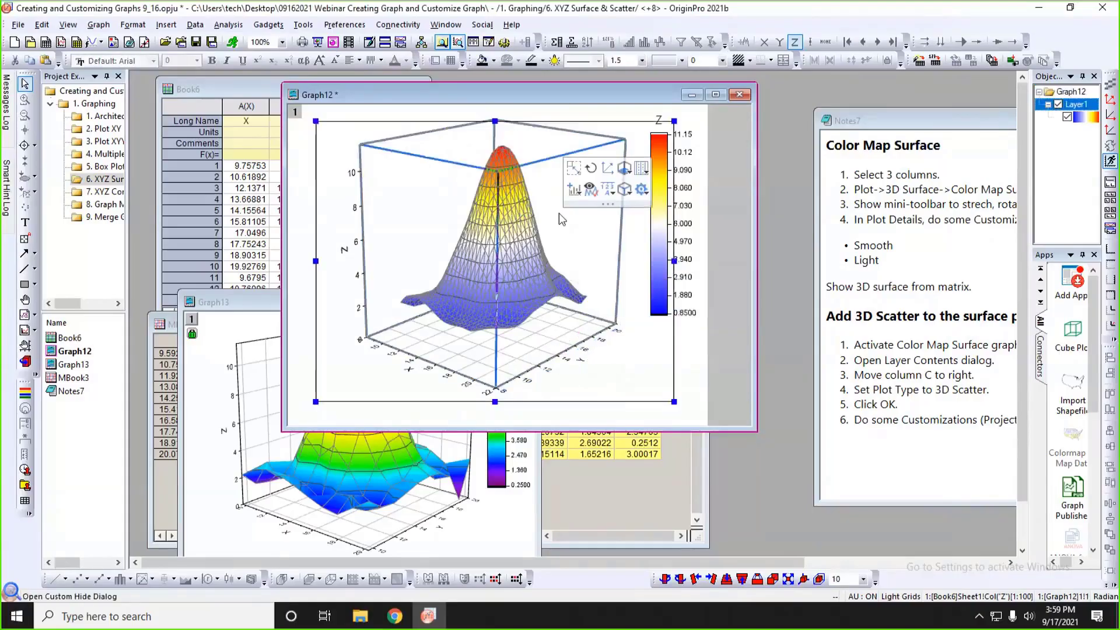
left_click(607, 190)
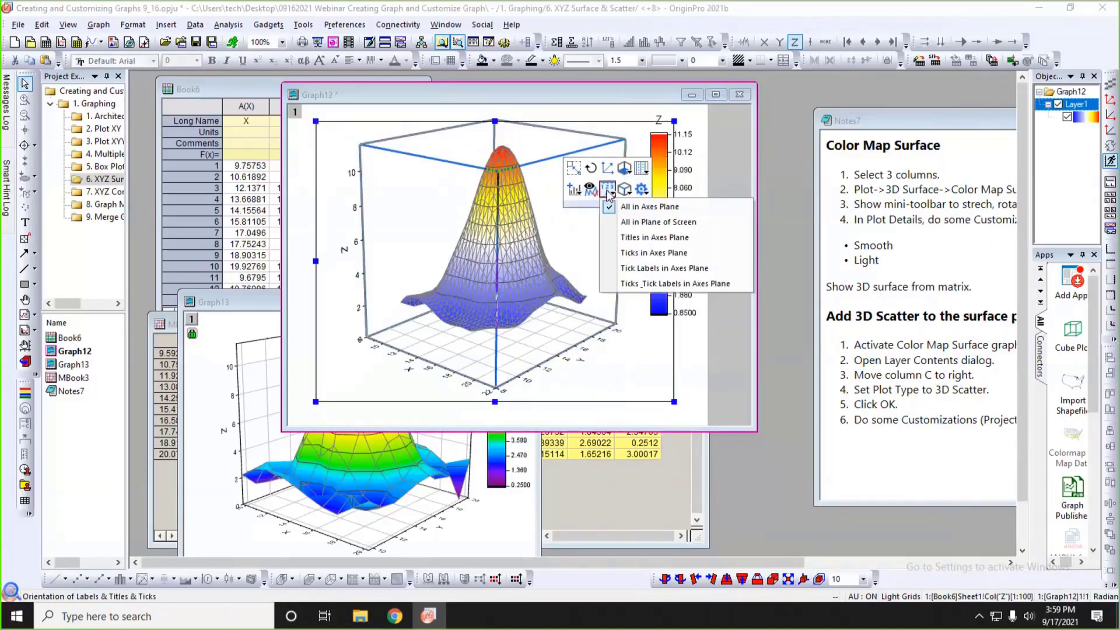
left_click(662, 231)
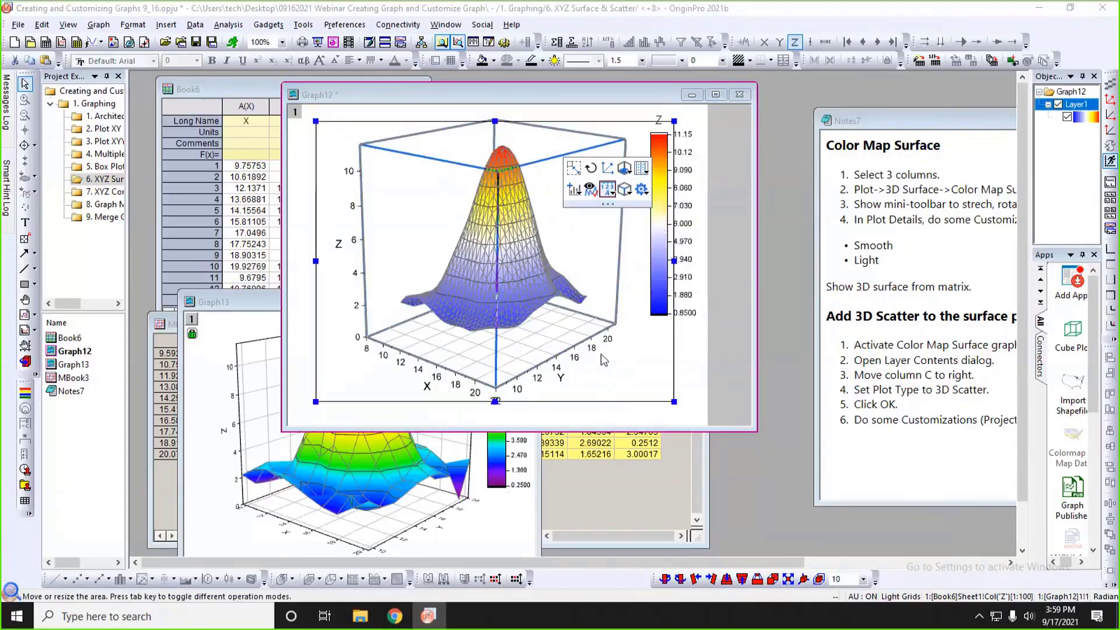
left_click(685, 365)
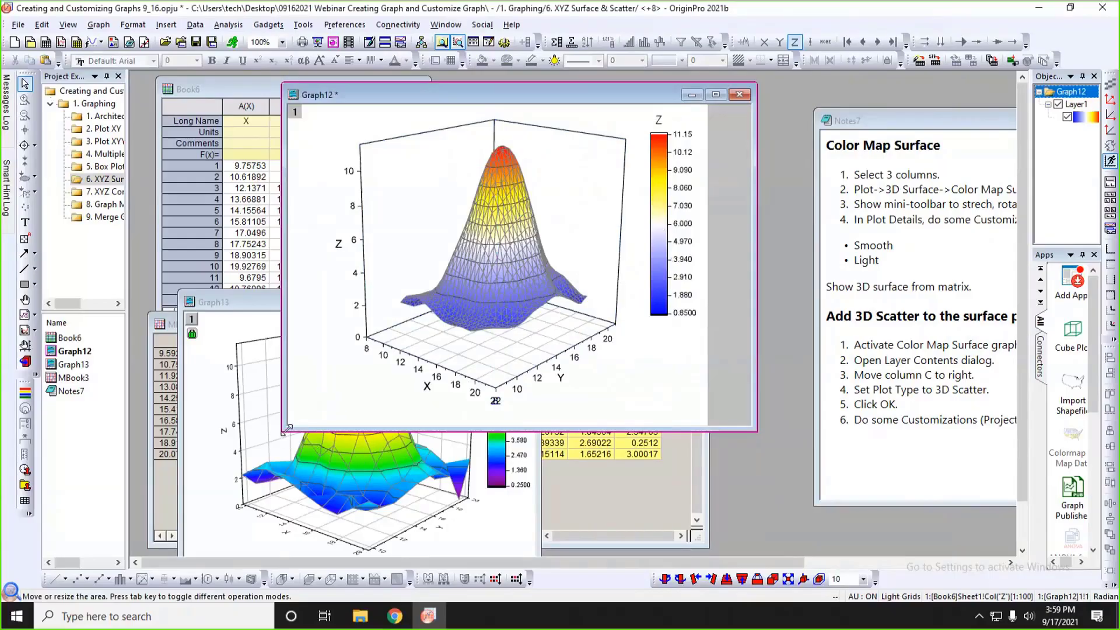
Enlarge the Graph12 window slightly and move it beside the Book6 worksheet.
left_click_drag(286, 429, 320, 451)
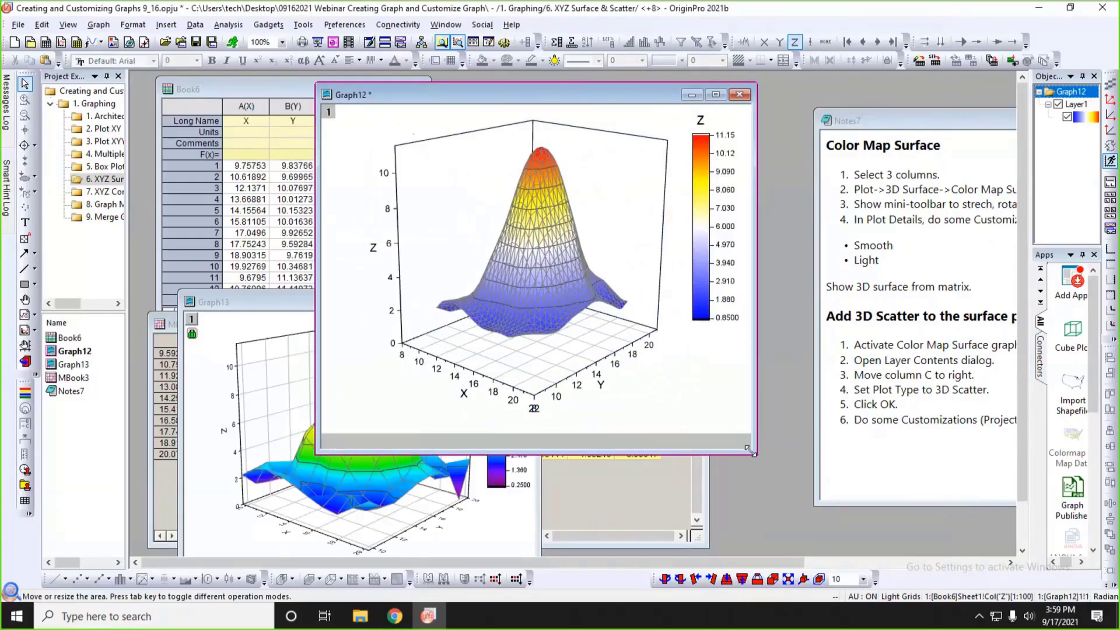
left_click_drag(751, 450, 790, 477)
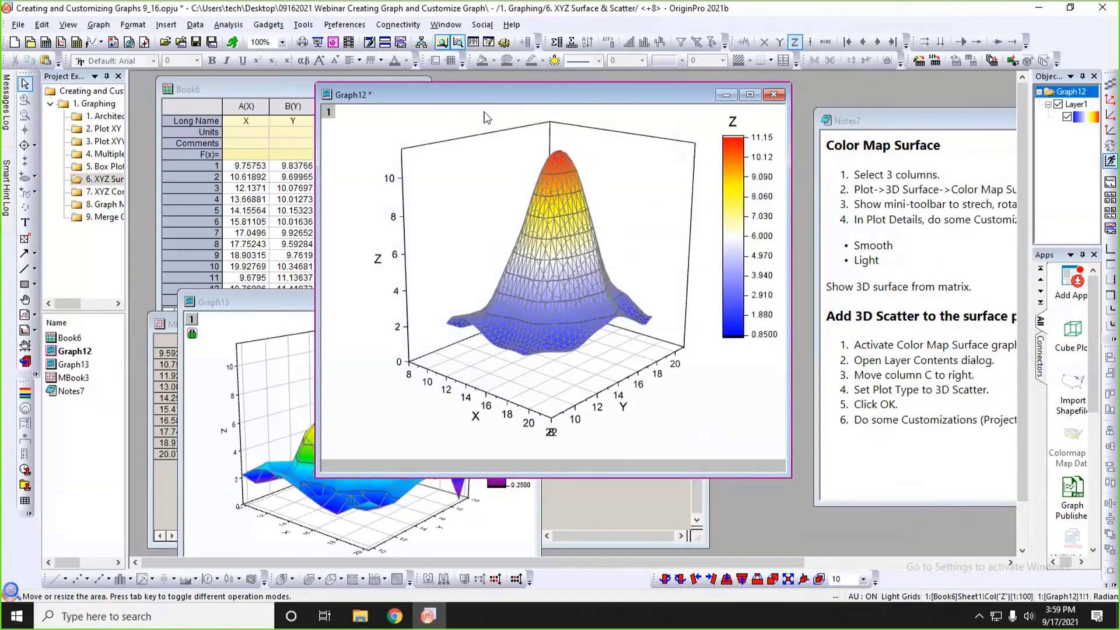
left_click_drag(493, 104, 620, 103)
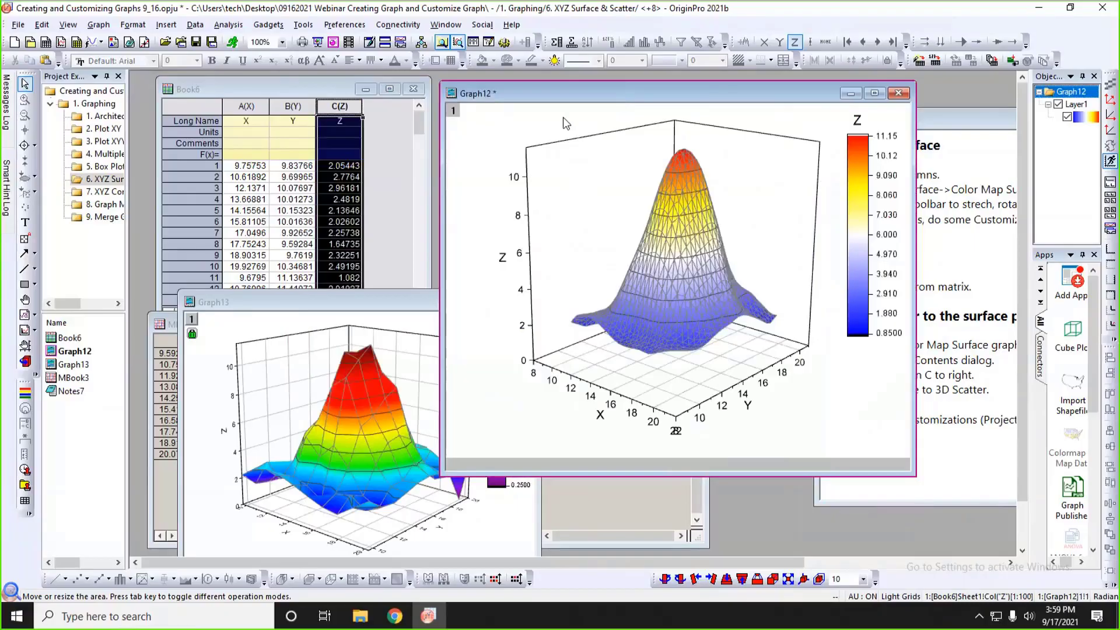
Clear the column selection in Book6, make its window taller to show more rows, and shift the Graph12 window slightly away from it.
left_click(317, 86)
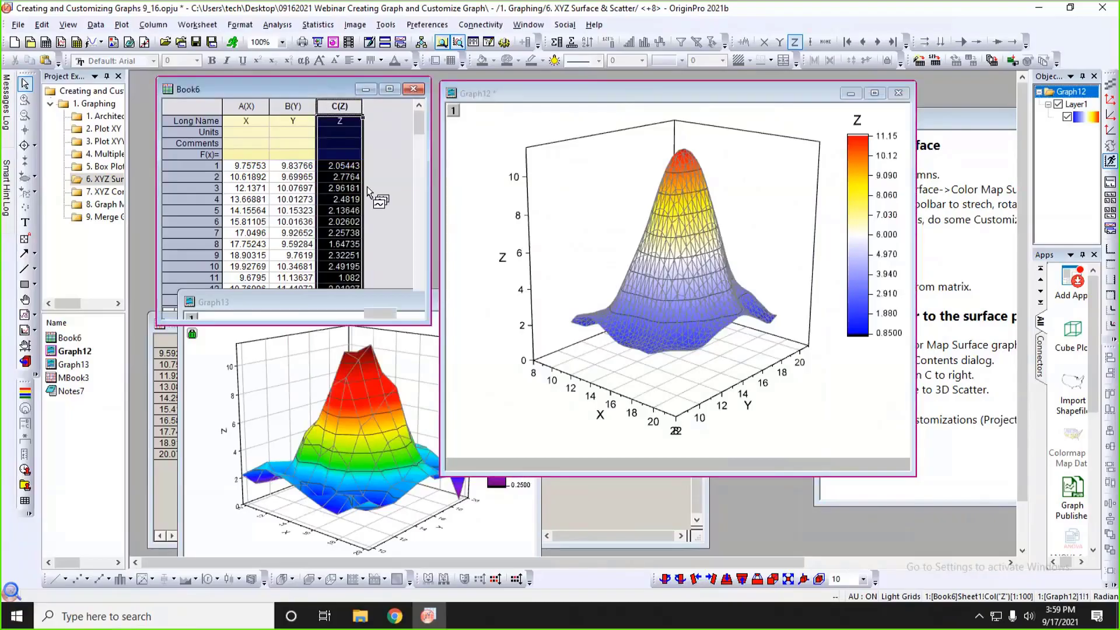
left_click(383, 241)
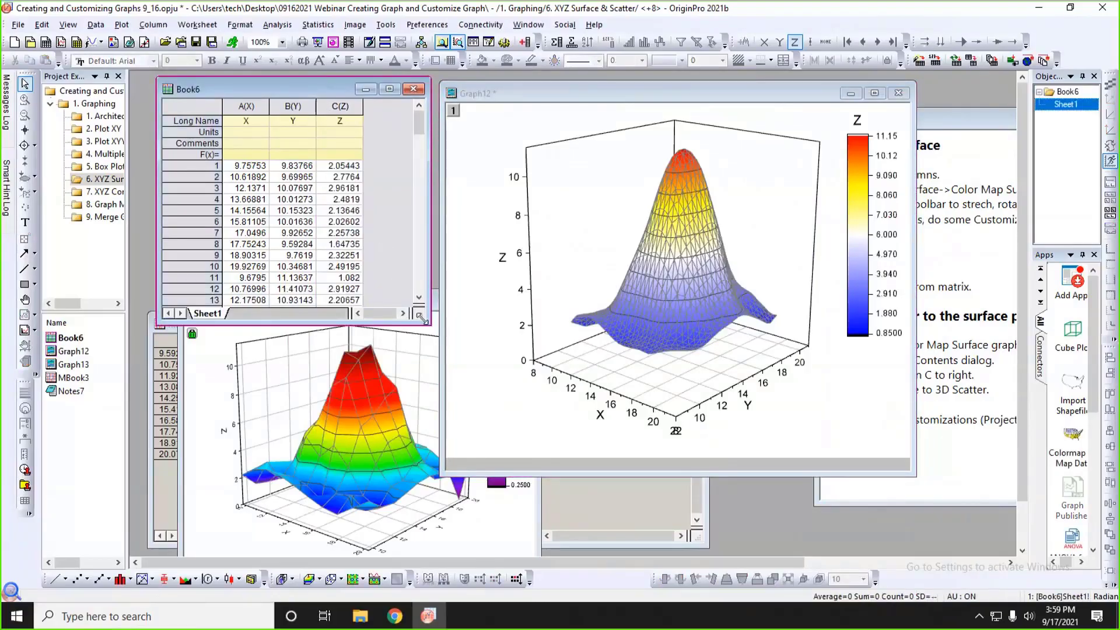
left_click_drag(422, 318, 420, 373)
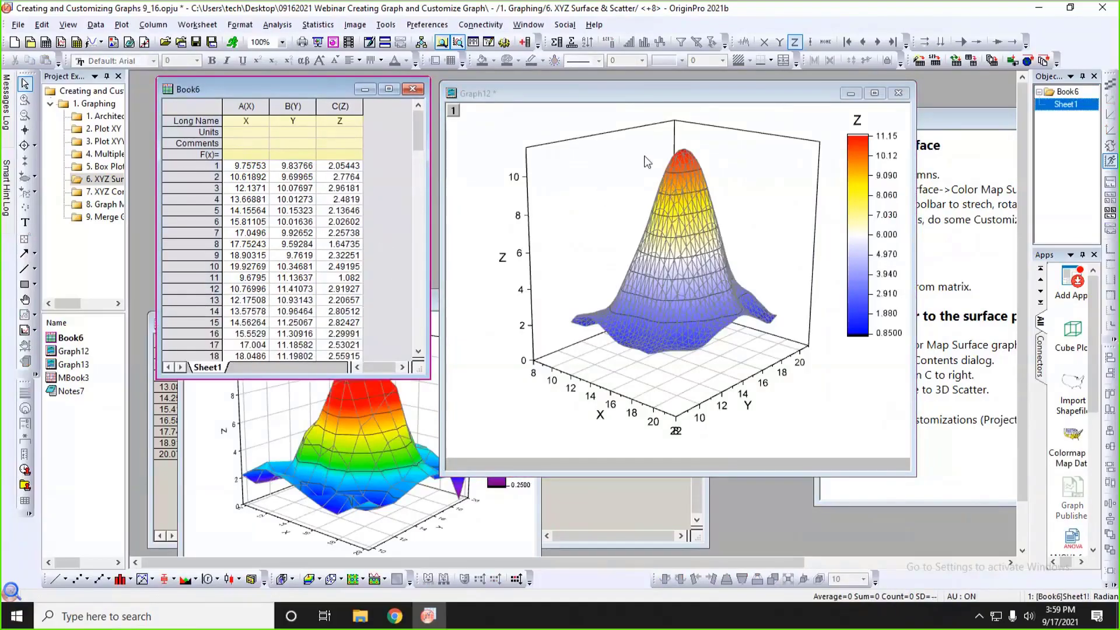
left_click(527, 124)
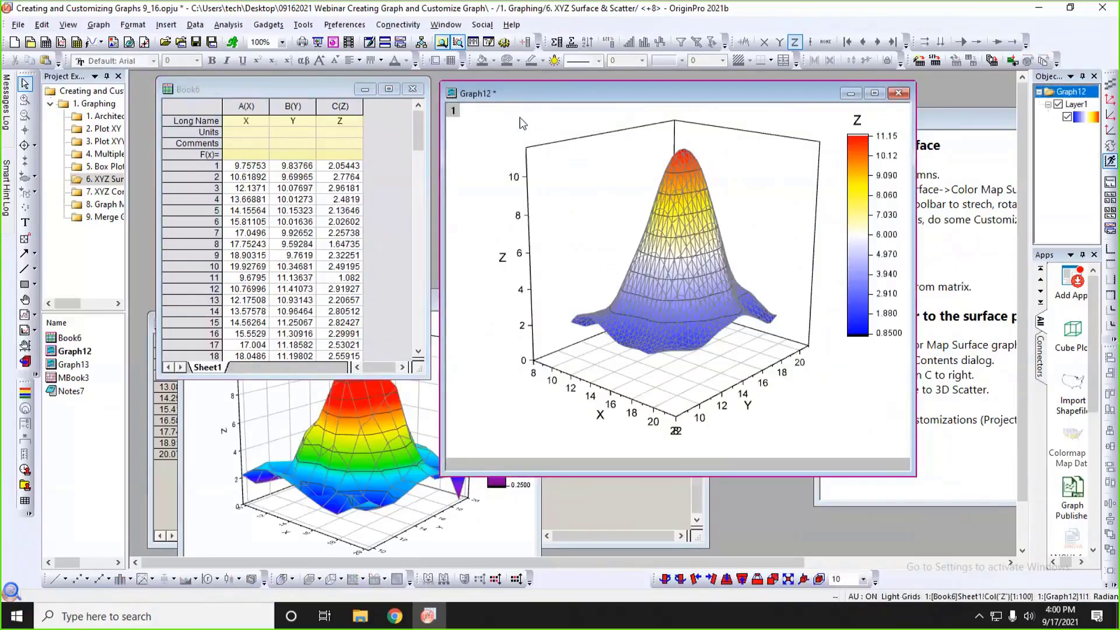
left_click_drag(531, 94, 545, 95)
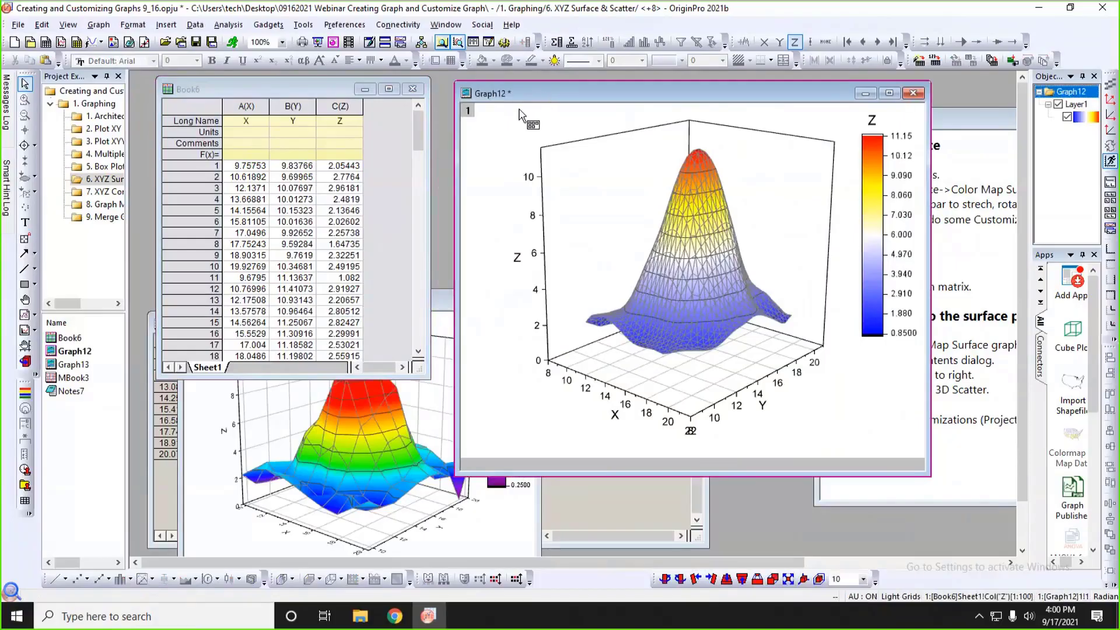
Add Book6's column C(Z) to the surface graph's layer contents as a 3D Scatter/Trajectory/Vector plot.
right_click(468, 109)
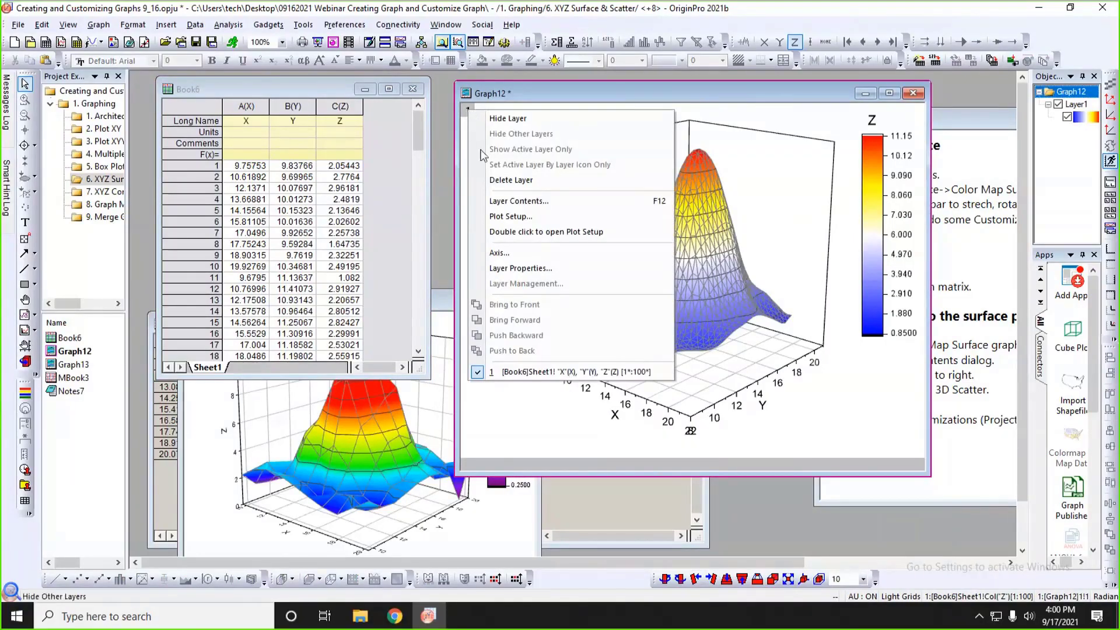
left_click(500, 201)
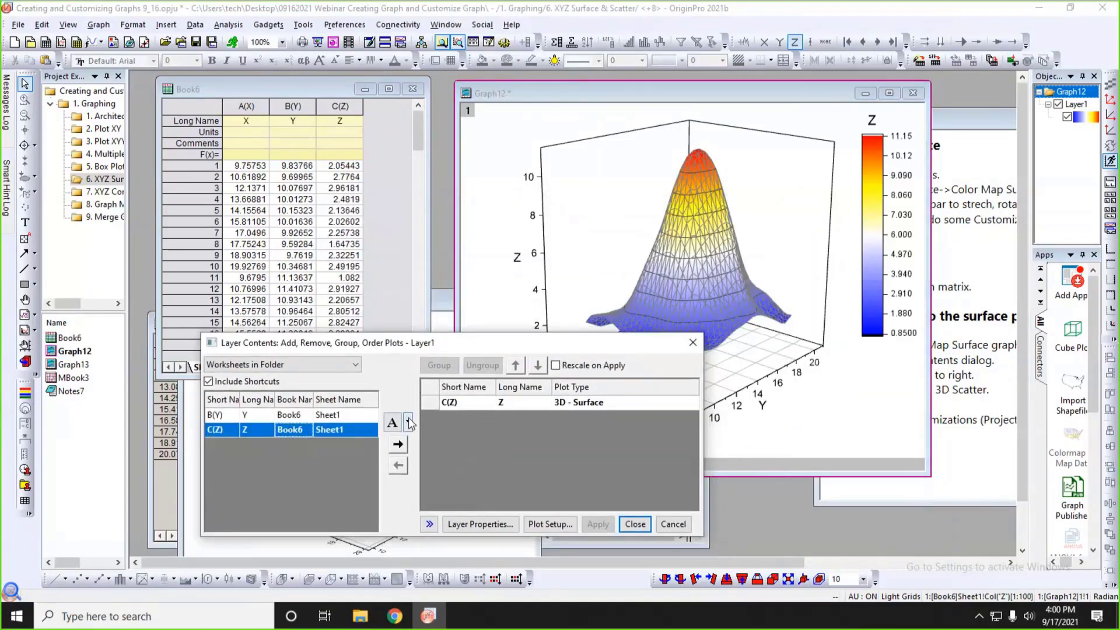
left_click(409, 421)
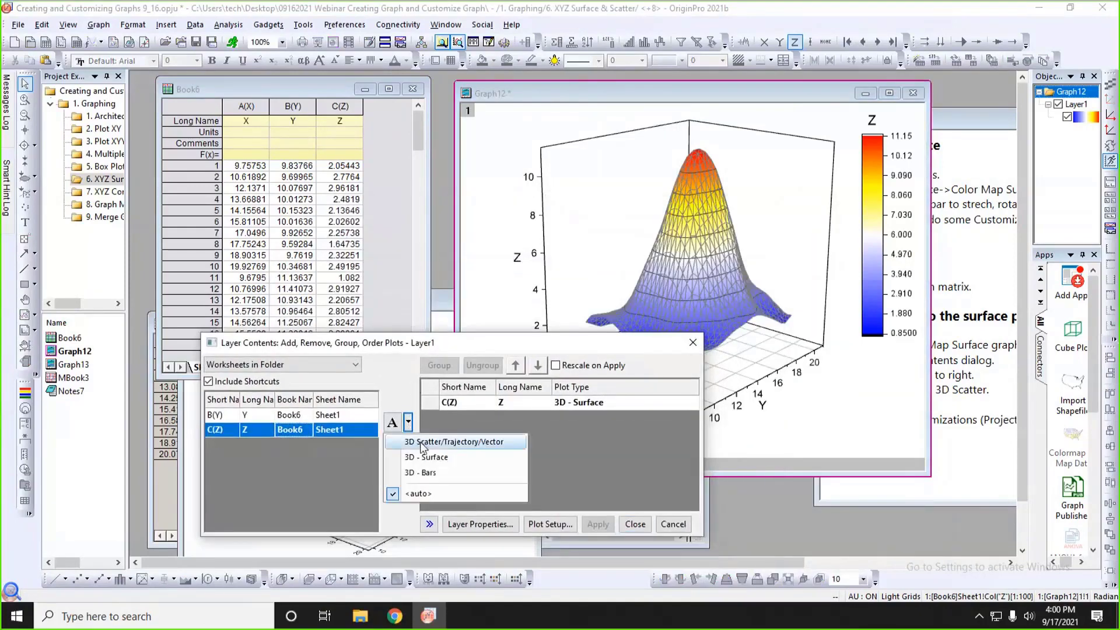
left_click(444, 442)
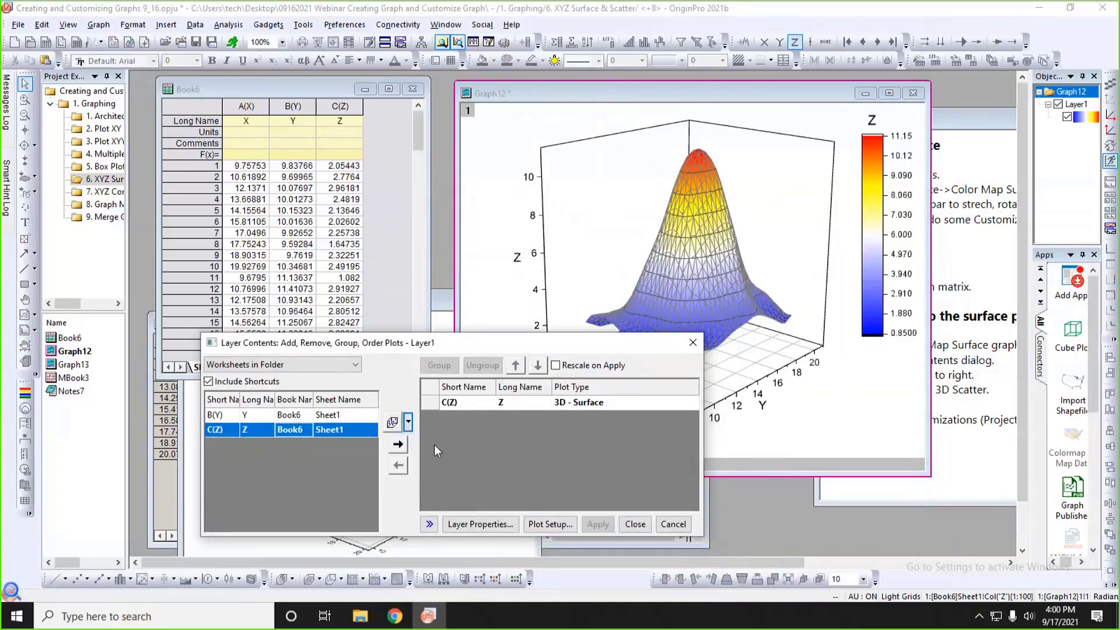
left_click(399, 445)
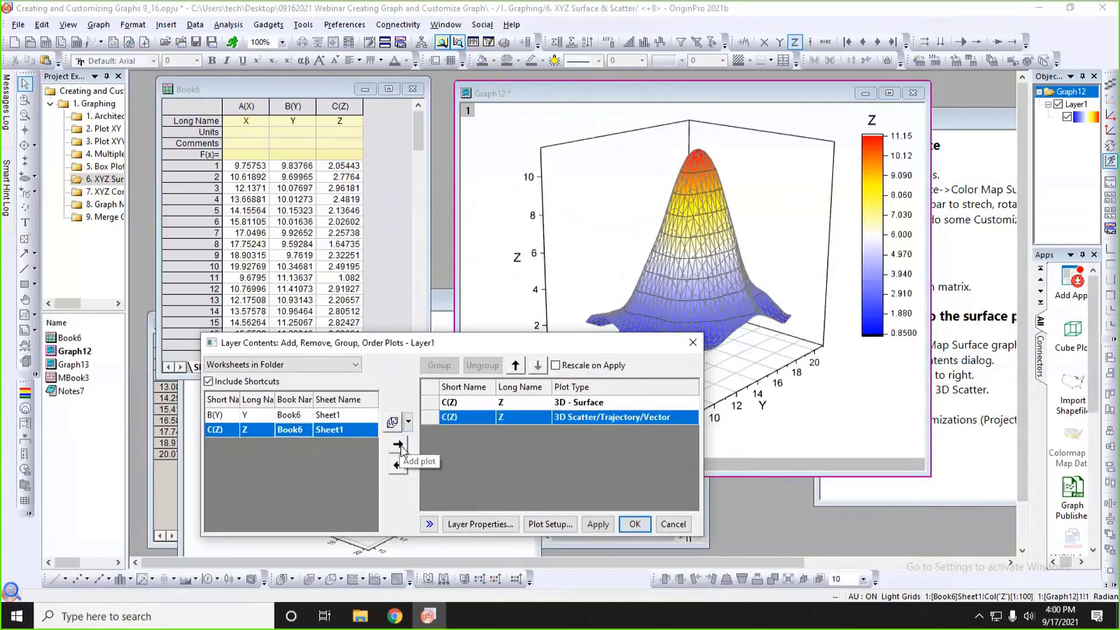
left_click(598, 524)
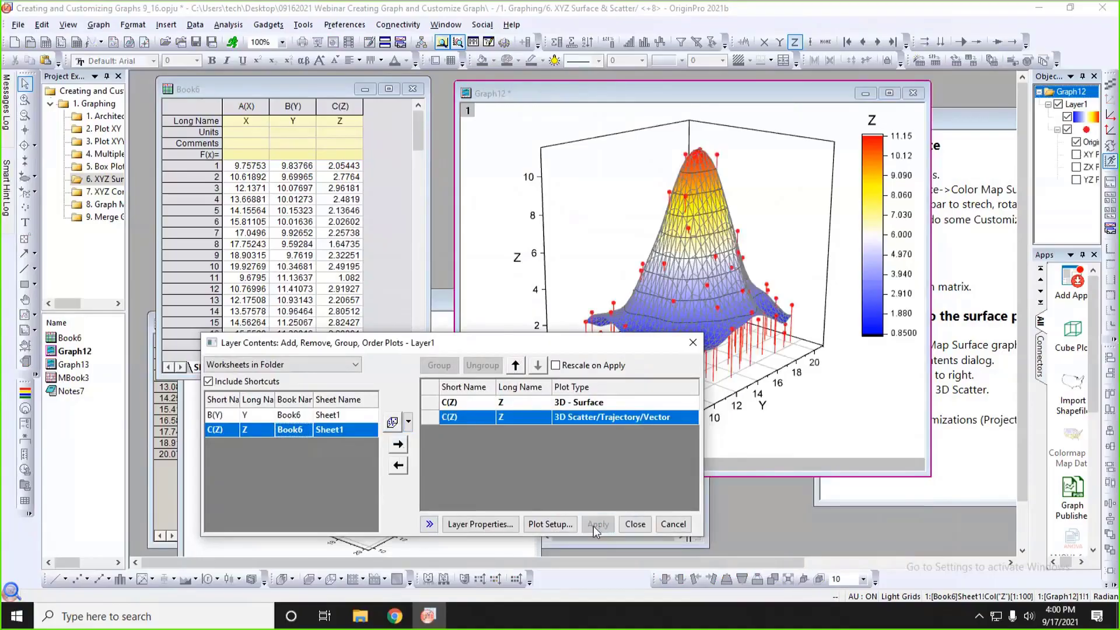
left_click(628, 527)
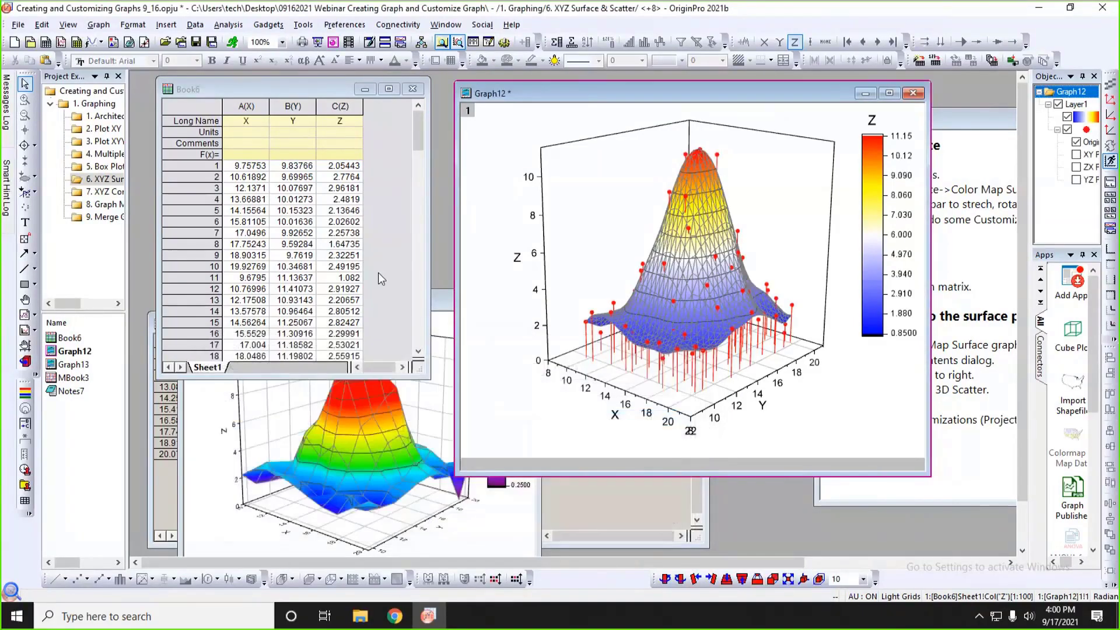
Enlarge the Graph12 window and turn off the 3D scatter plot's drop lines parallel to the Z axis.
left_click(376, 195)
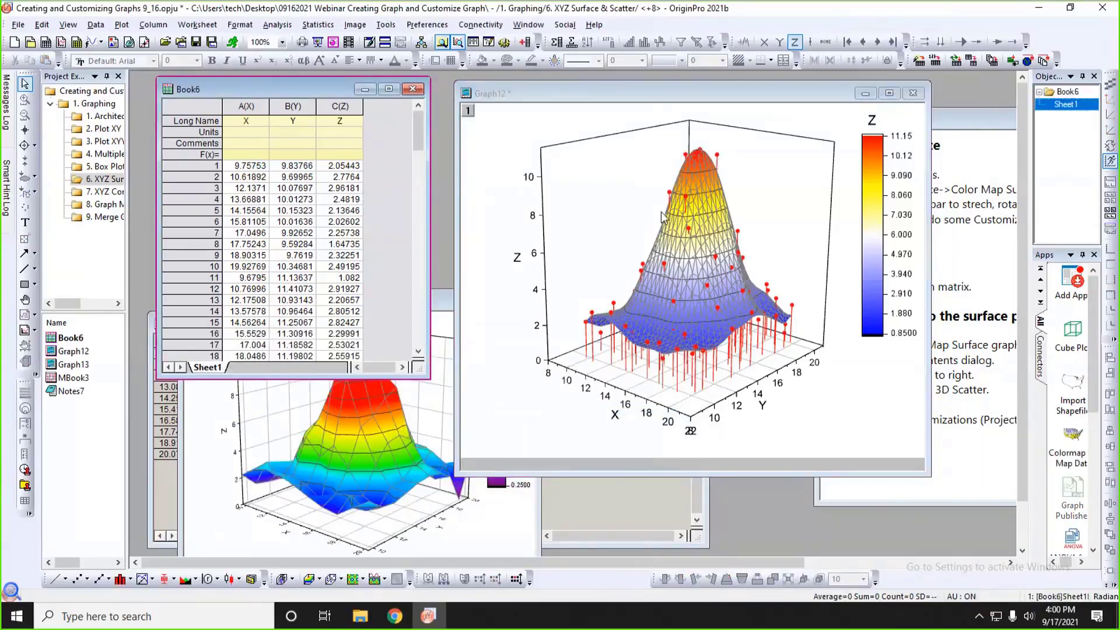
left_click_drag(457, 475, 279, 538)
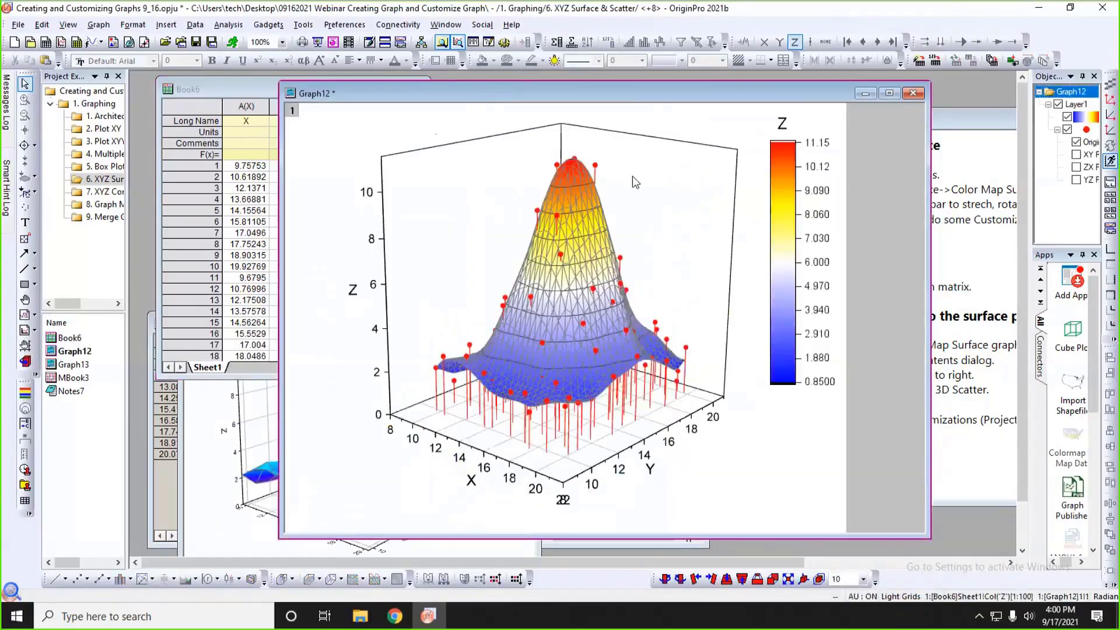
left_click(594, 166)
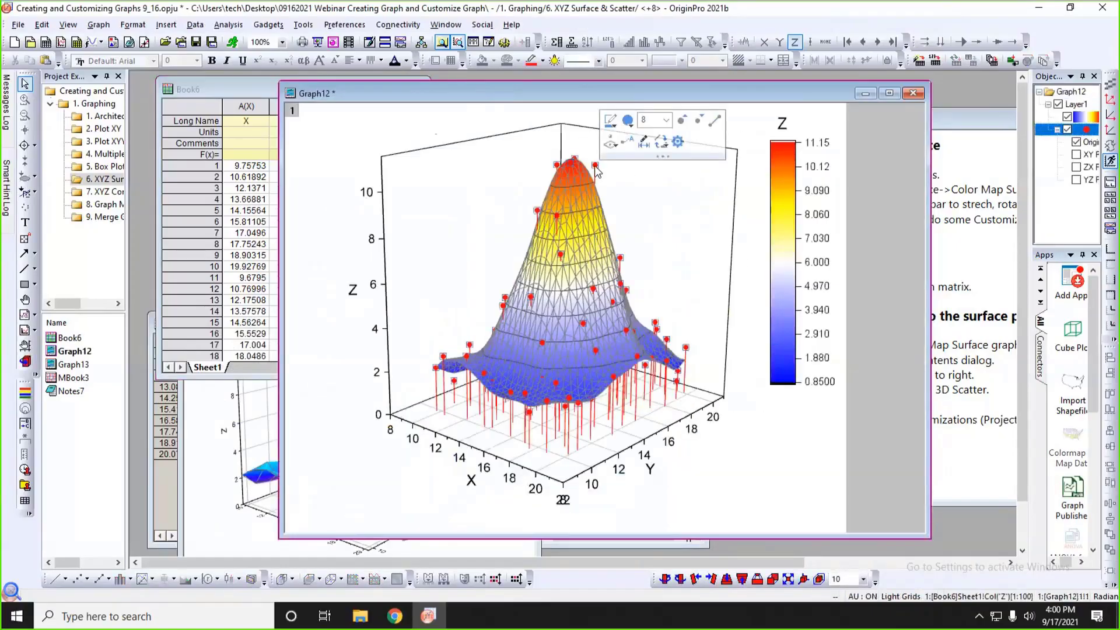
double_click(595, 166)
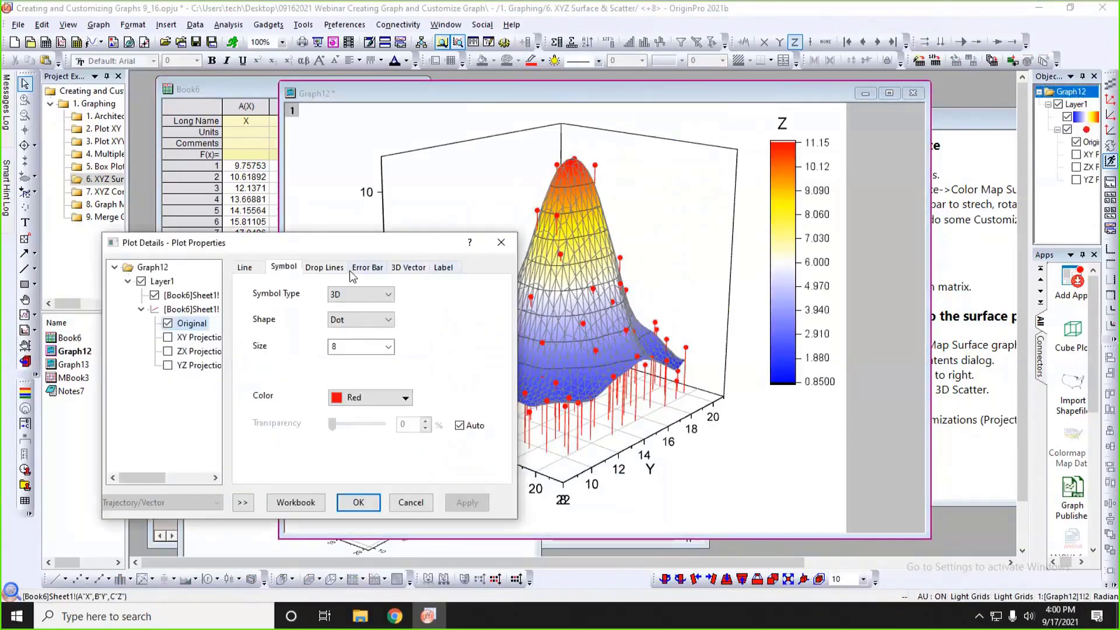
left_click_drag(349, 244, 329, 228)
left_click(306, 251)
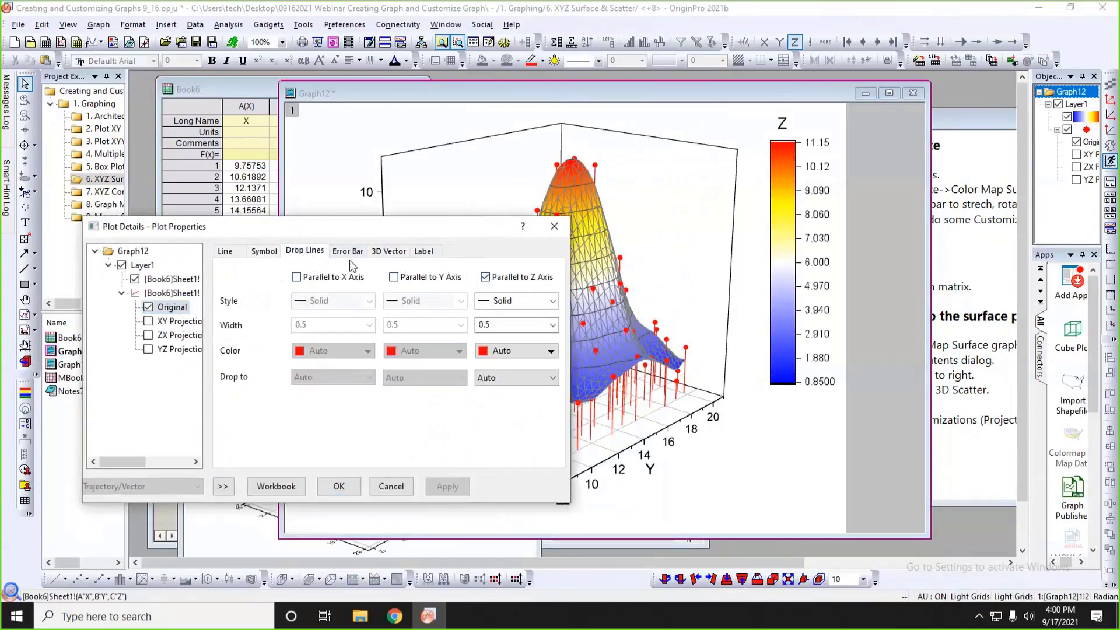
left_click(485, 277)
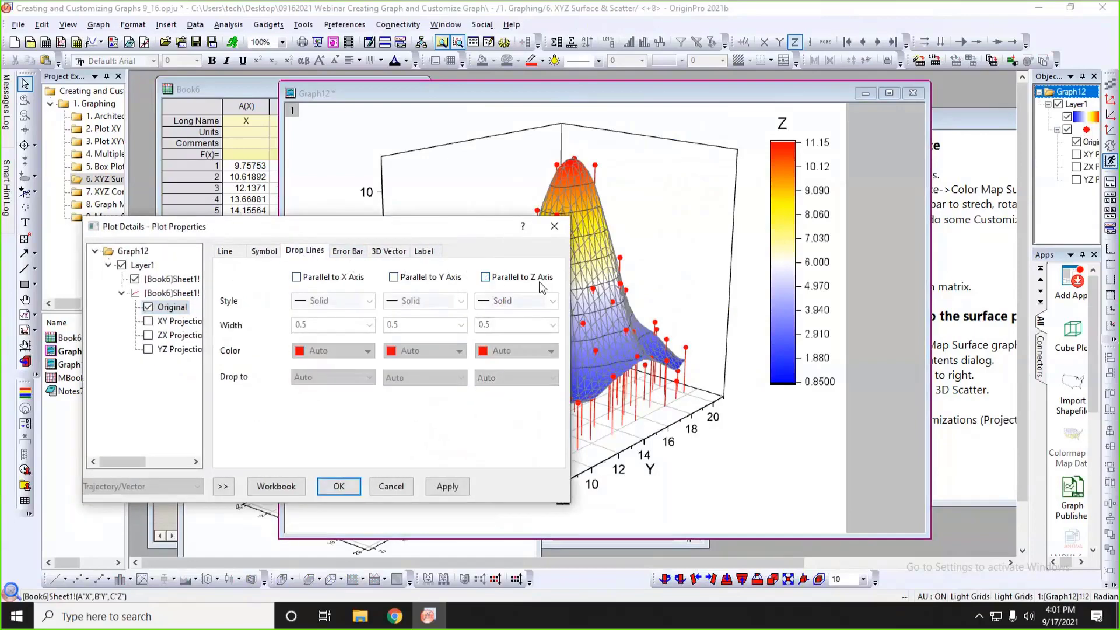
left_click(448, 487)
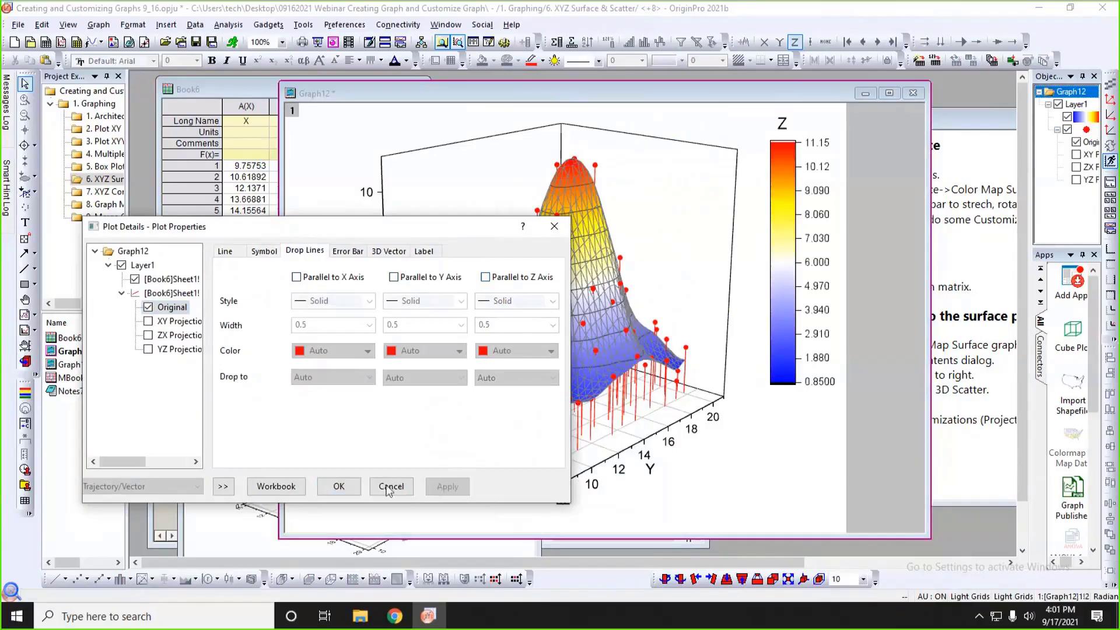
left_click(352, 490)
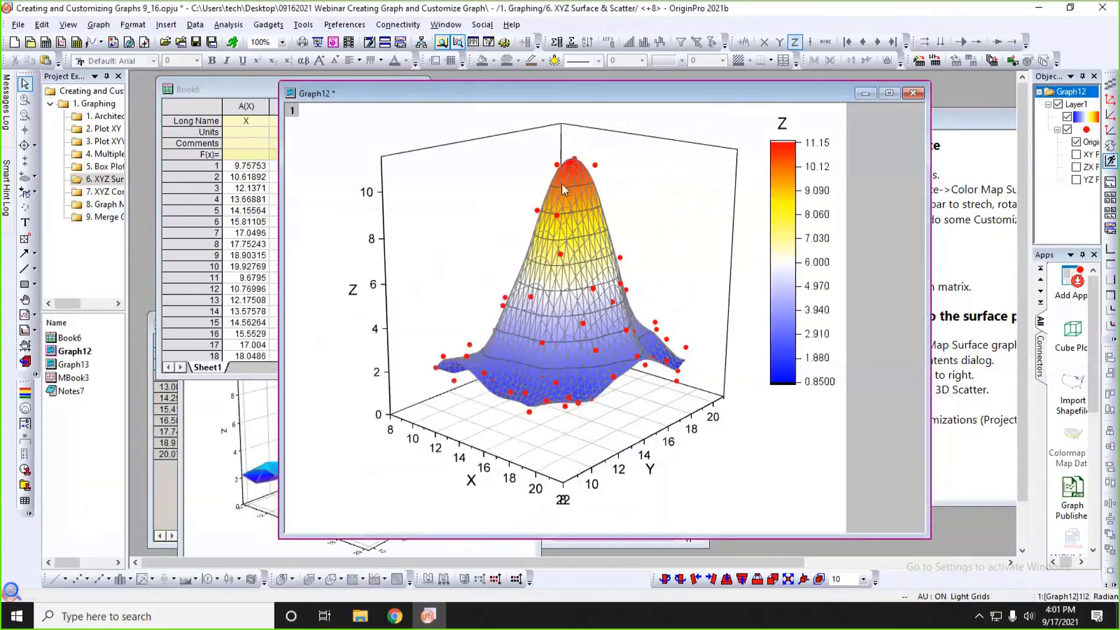
Change the 3D scatter symbols to Sphere and increase their size to 11.
left_click(594, 166)
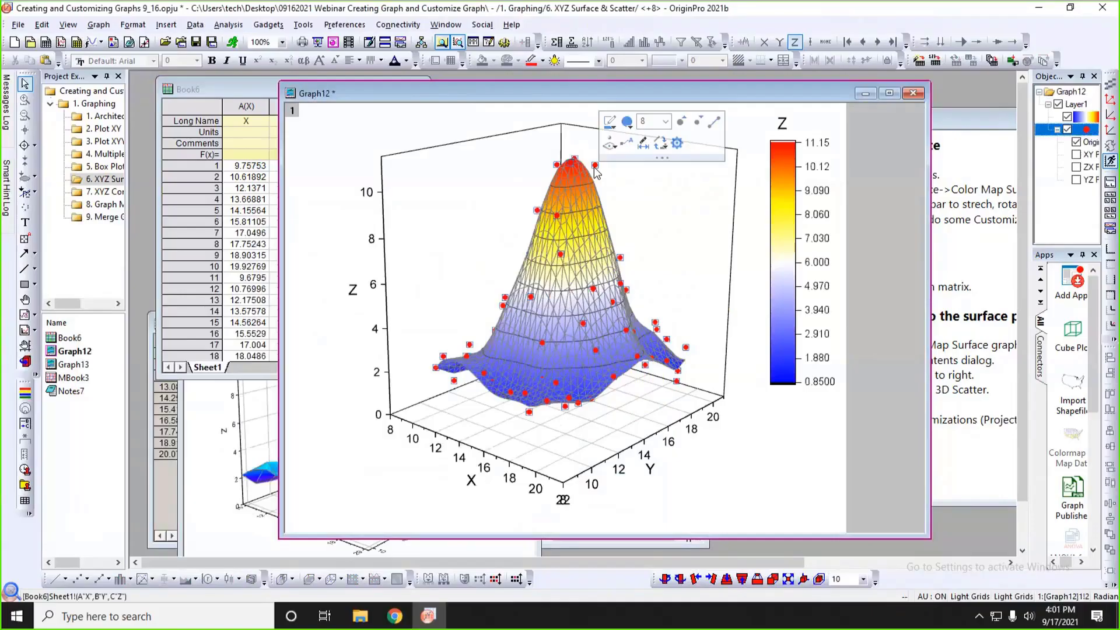
left_click(624, 128)
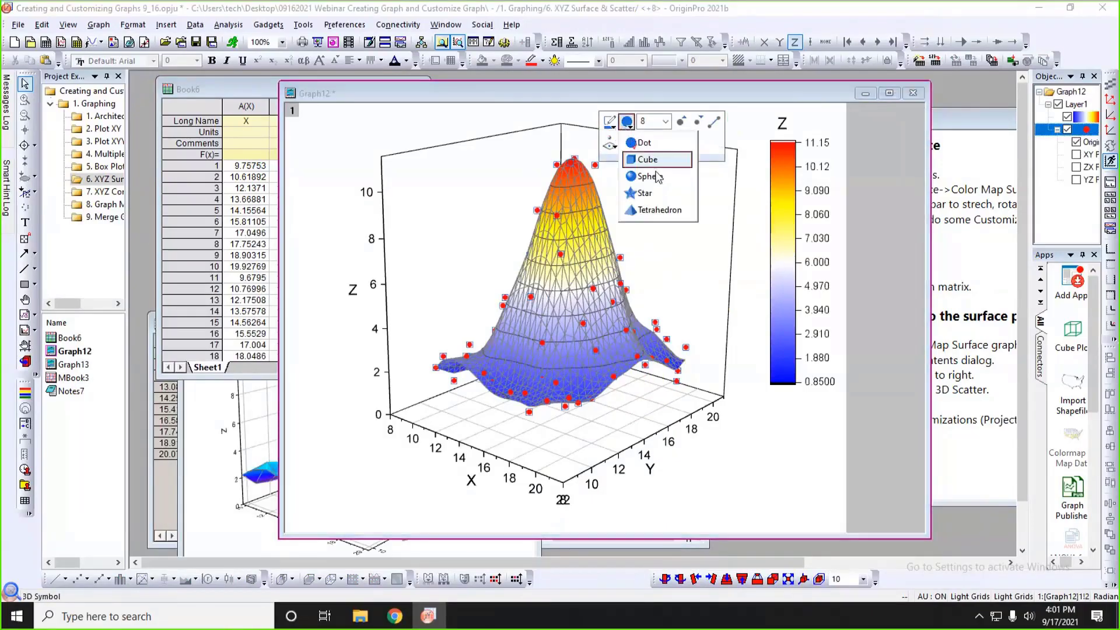
left_click(656, 181)
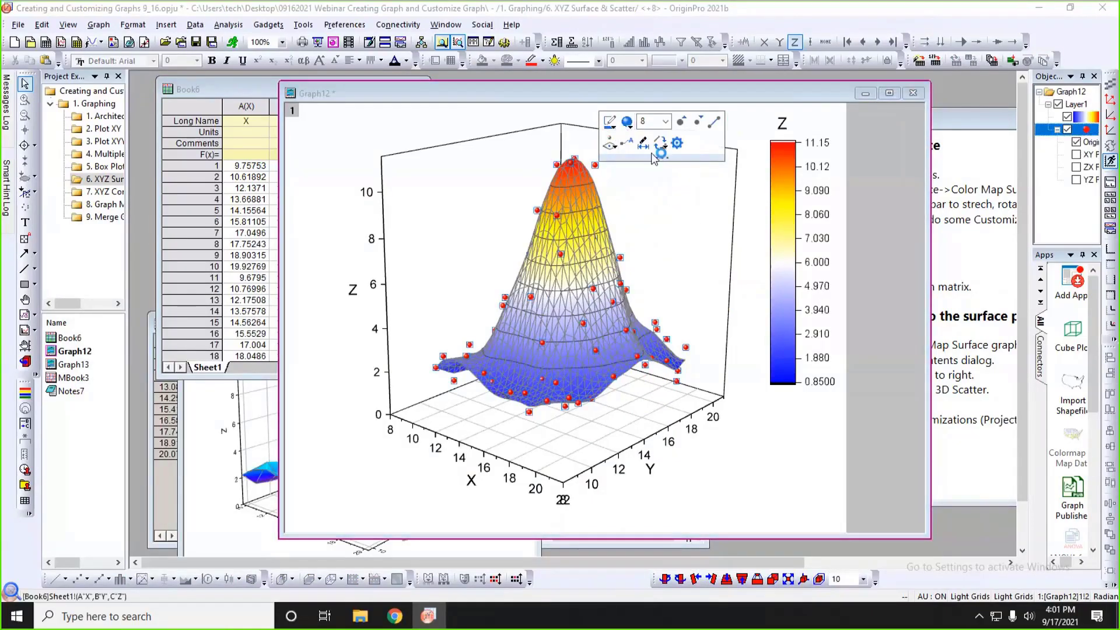
left_click(665, 122)
left_click(682, 125)
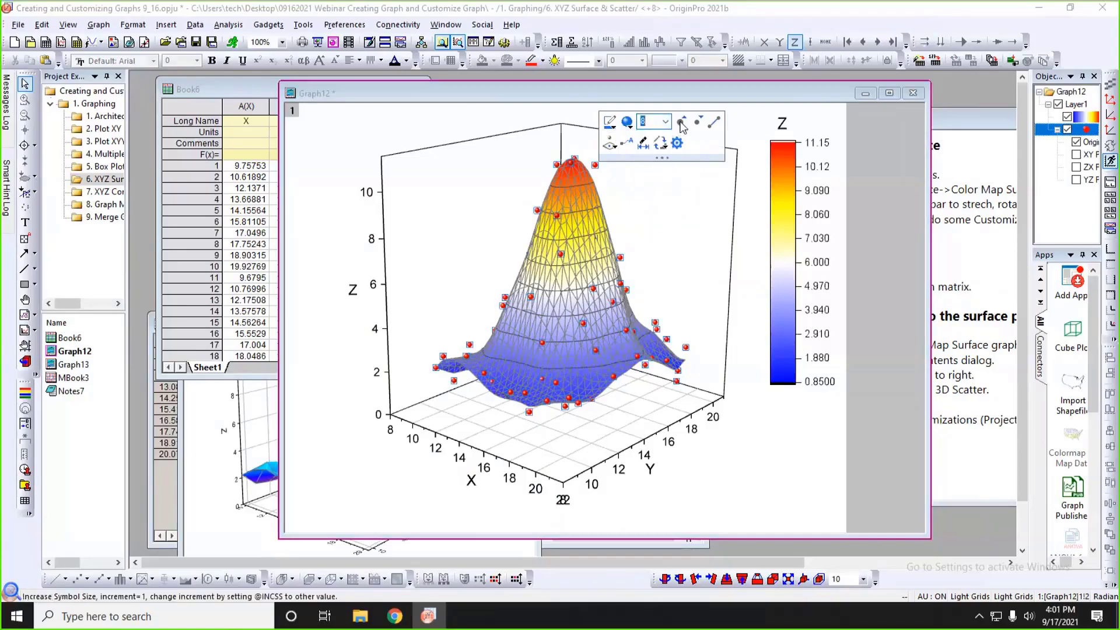
left_click(683, 124)
left_click(682, 124)
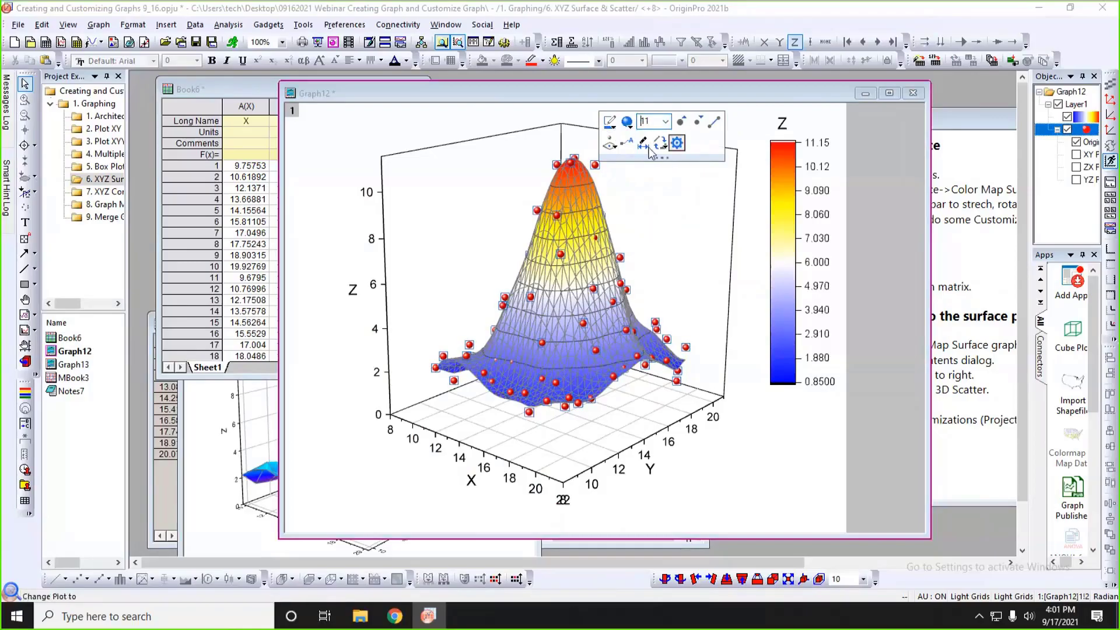
Show the 3D scatter's ZX and YZ projections and make the Graph12 window smaller.
left_click(616, 145)
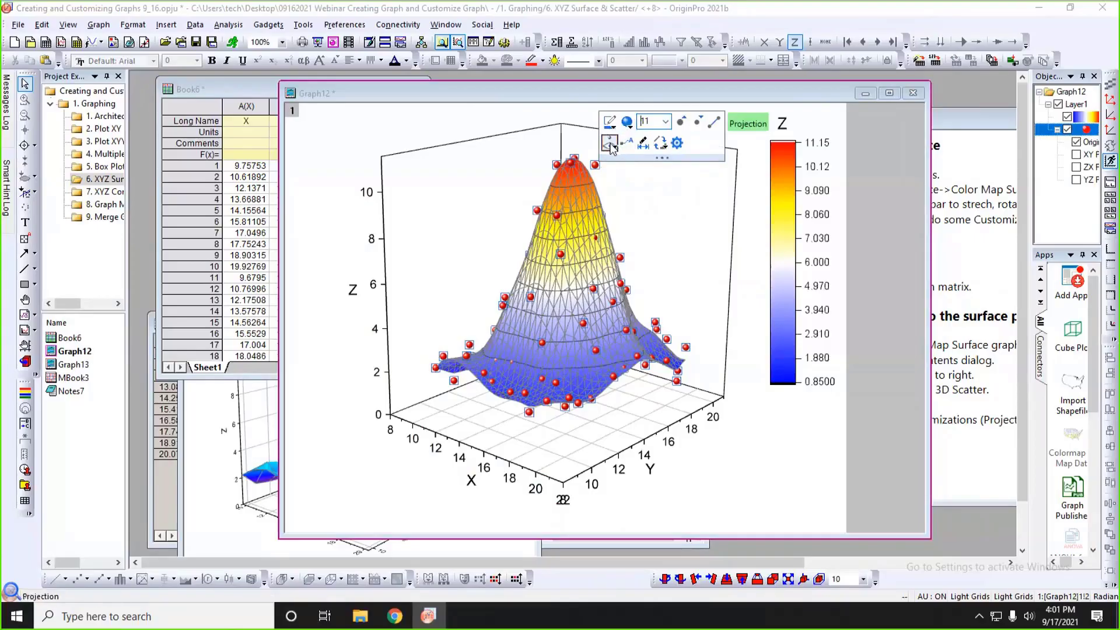
left_click(611, 147)
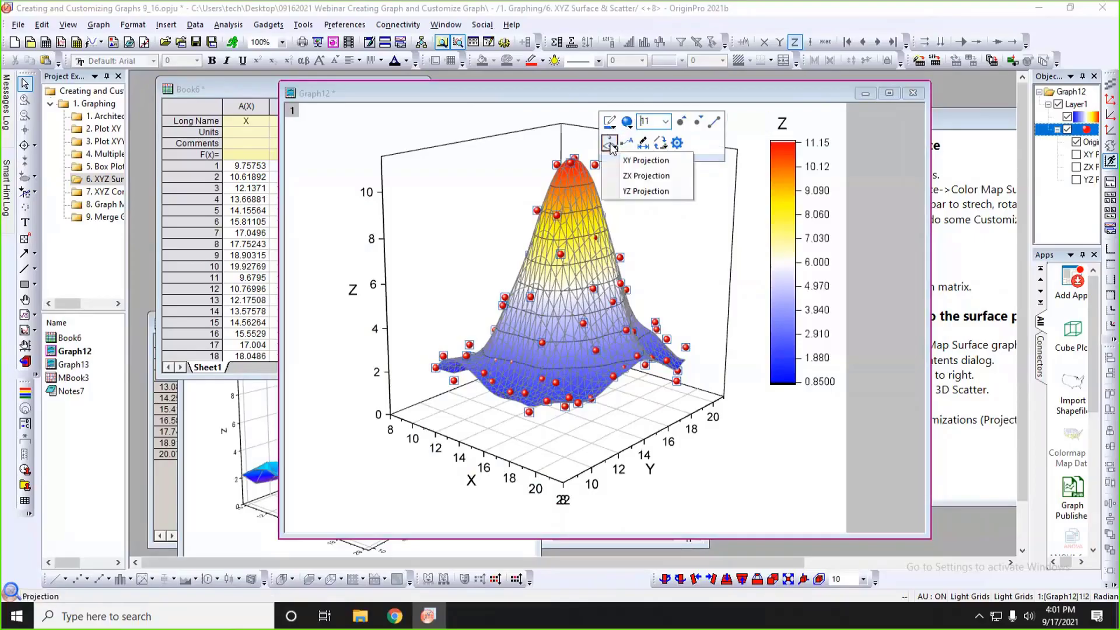
left_click(629, 177)
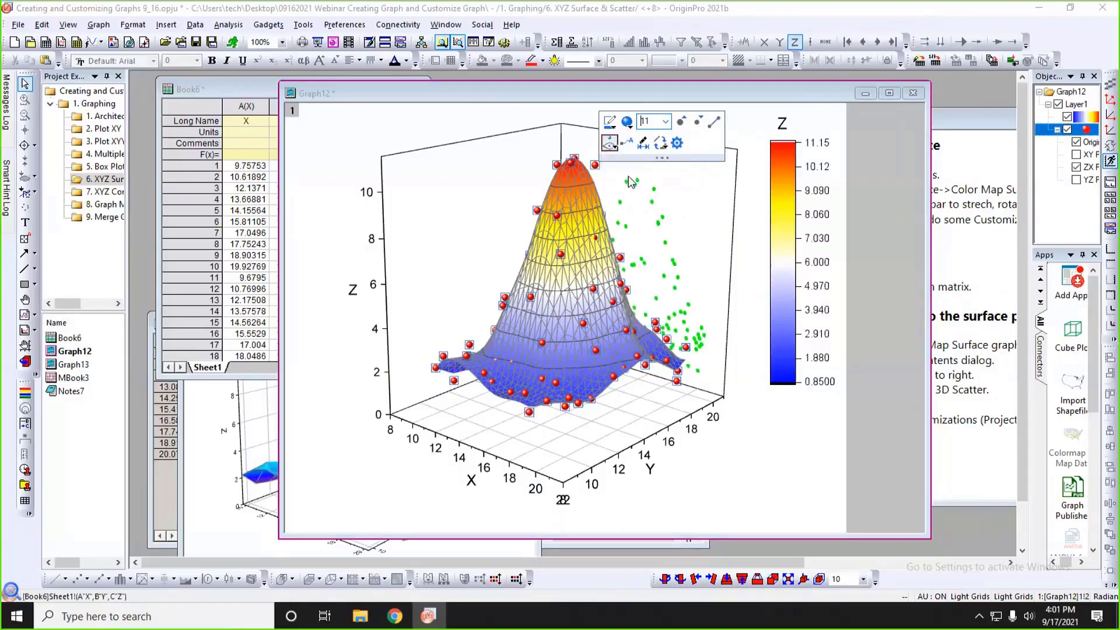
left_click(611, 147)
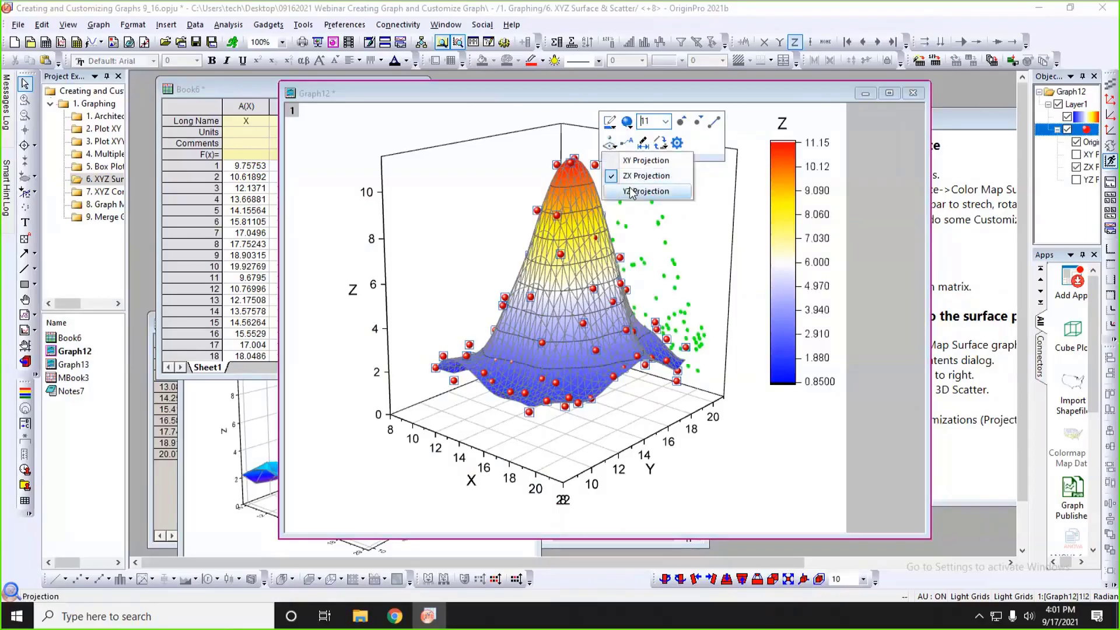
left_click(631, 192)
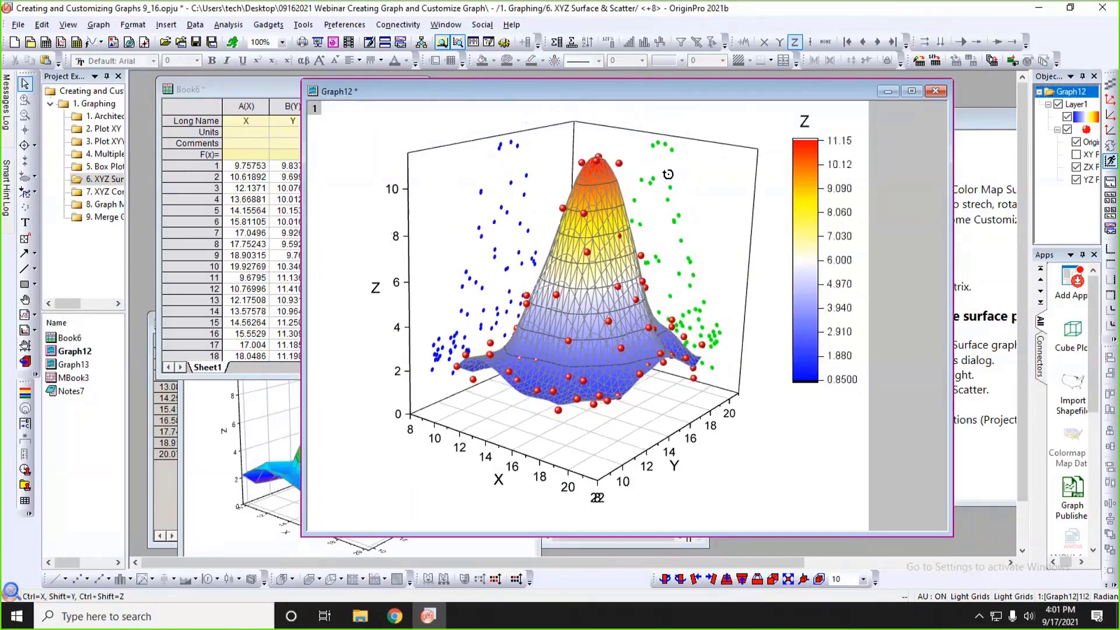
left_click_drag(667, 173, 668, 181)
left_click_drag(696, 239, 525, 263)
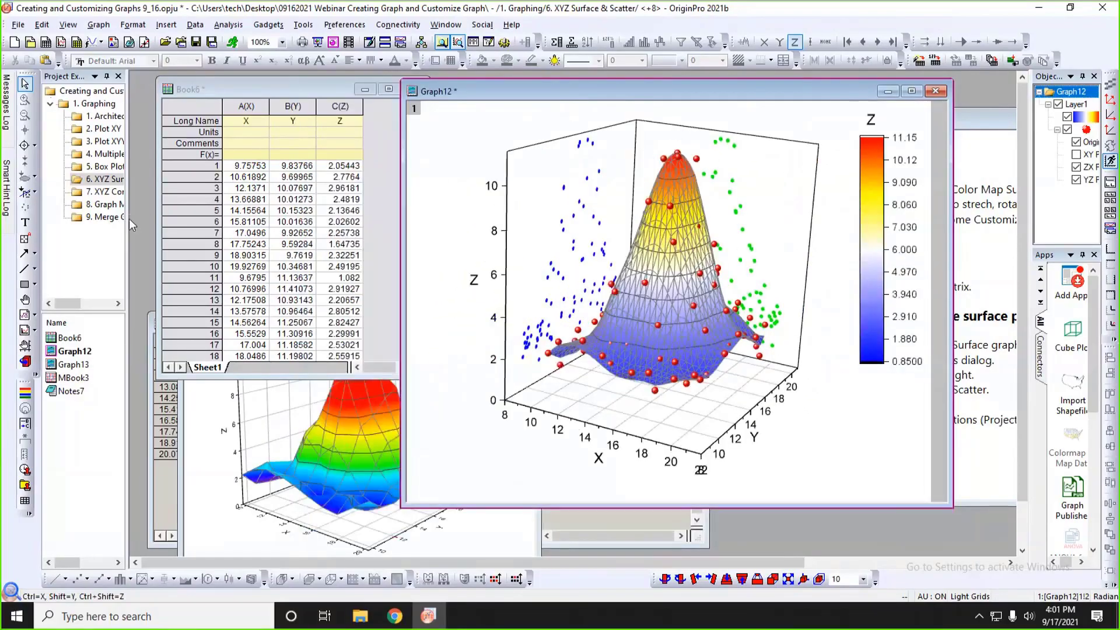
Open the 7. XYZ Contour Plot folder and arrange its Mean Temperature for January worksheet and Graph1 windows for viewing together.
left_click_drag(127, 220, 193, 221)
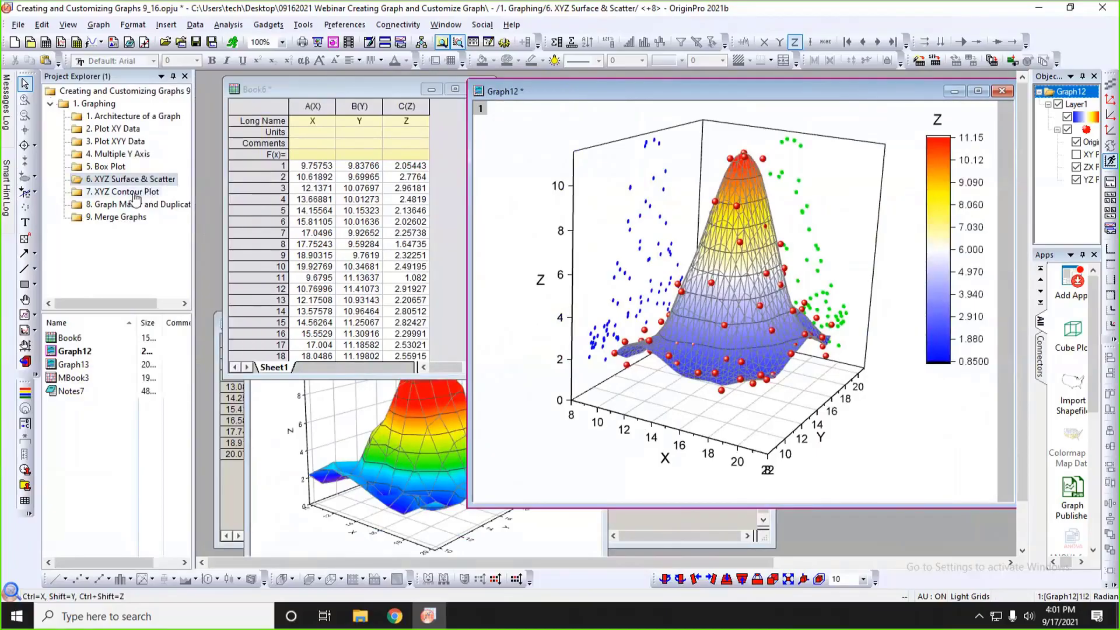
left_click(134, 193)
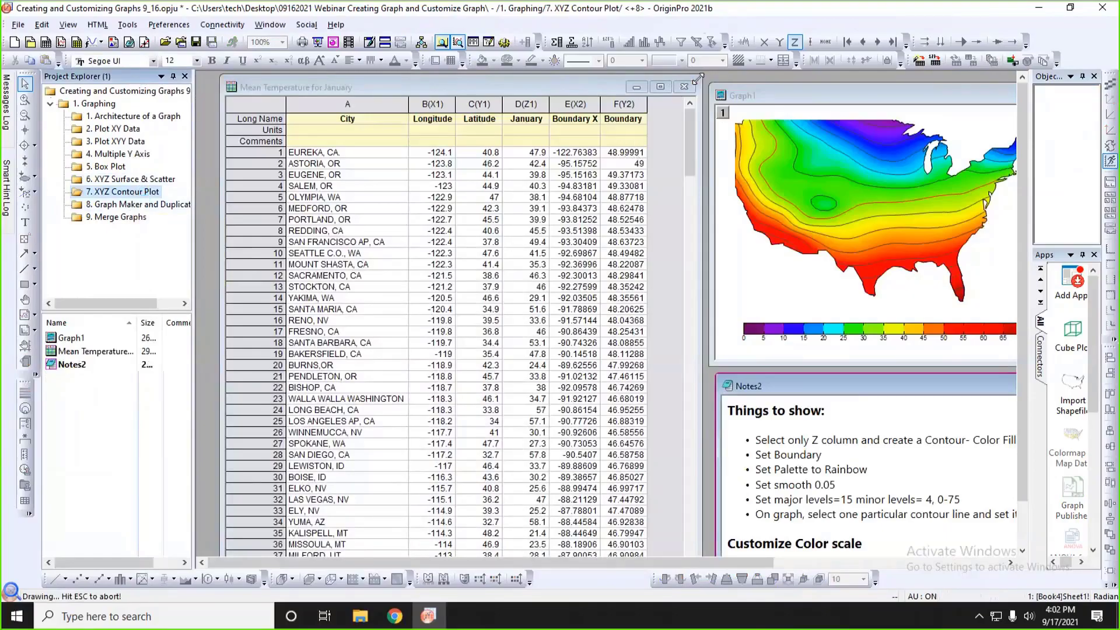
left_click_drag(694, 86, 688, 193)
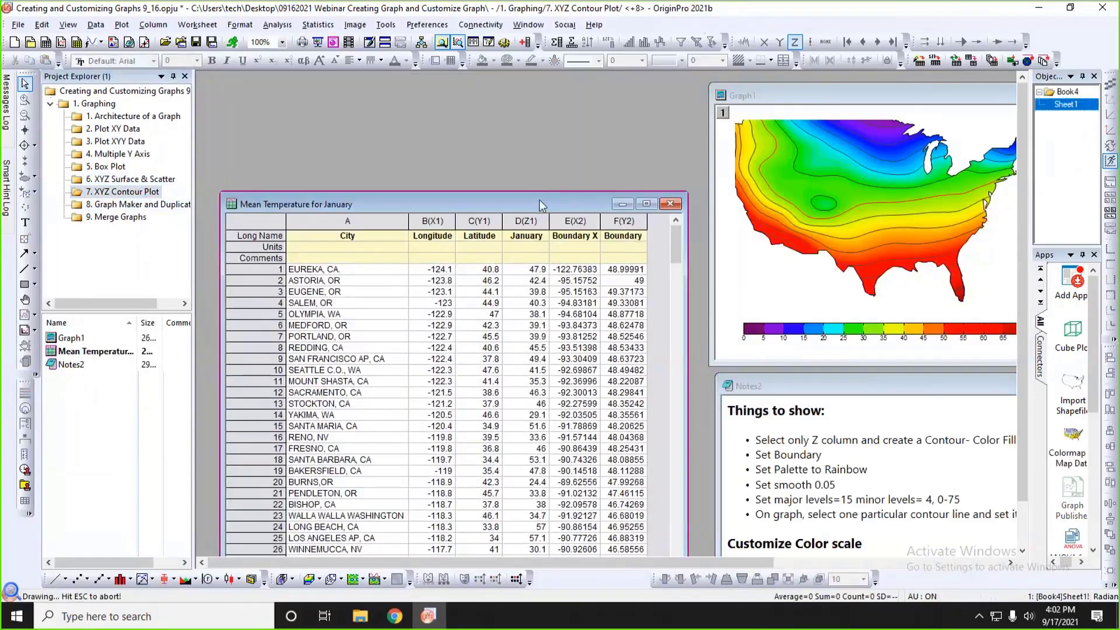
left_click_drag(539, 199, 536, 92)
left_click(776, 109)
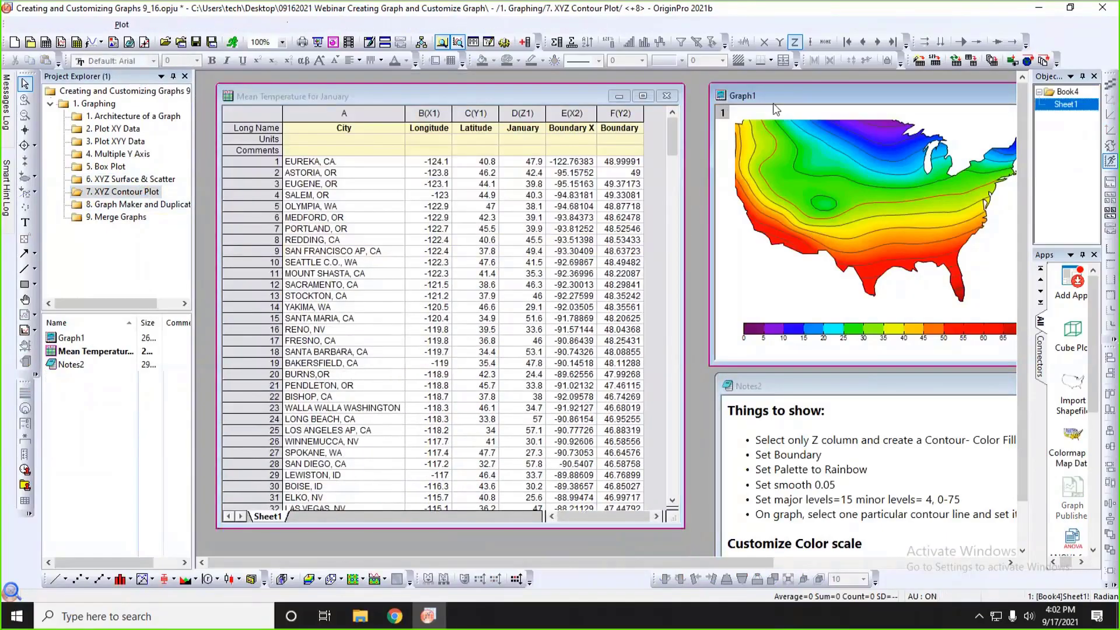
left_click_drag(776, 106, 708, 108)
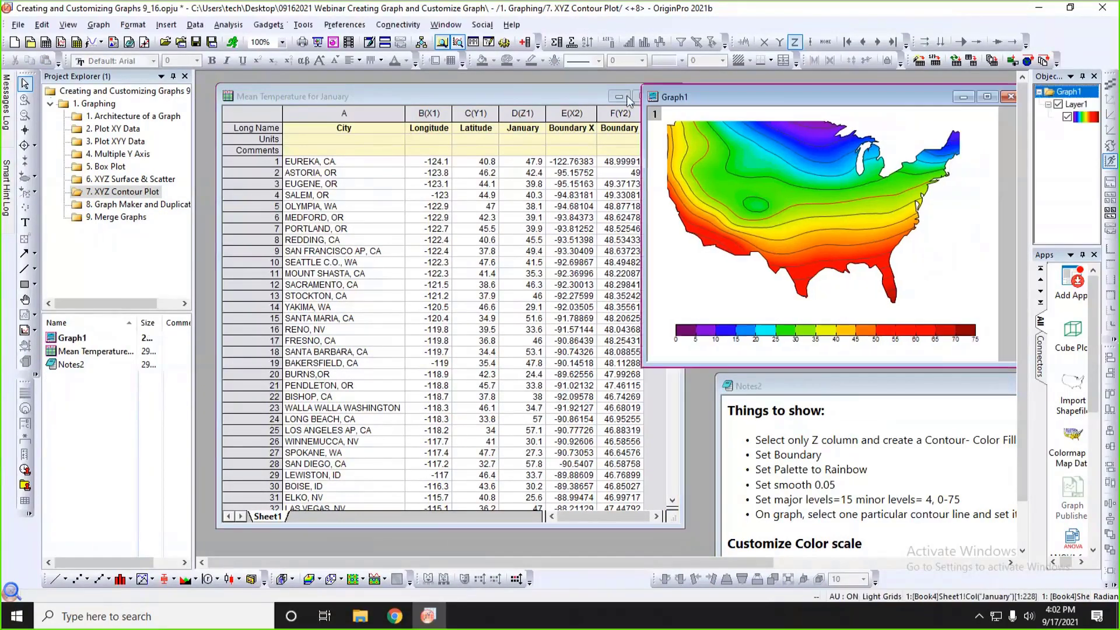
left_click(589, 100)
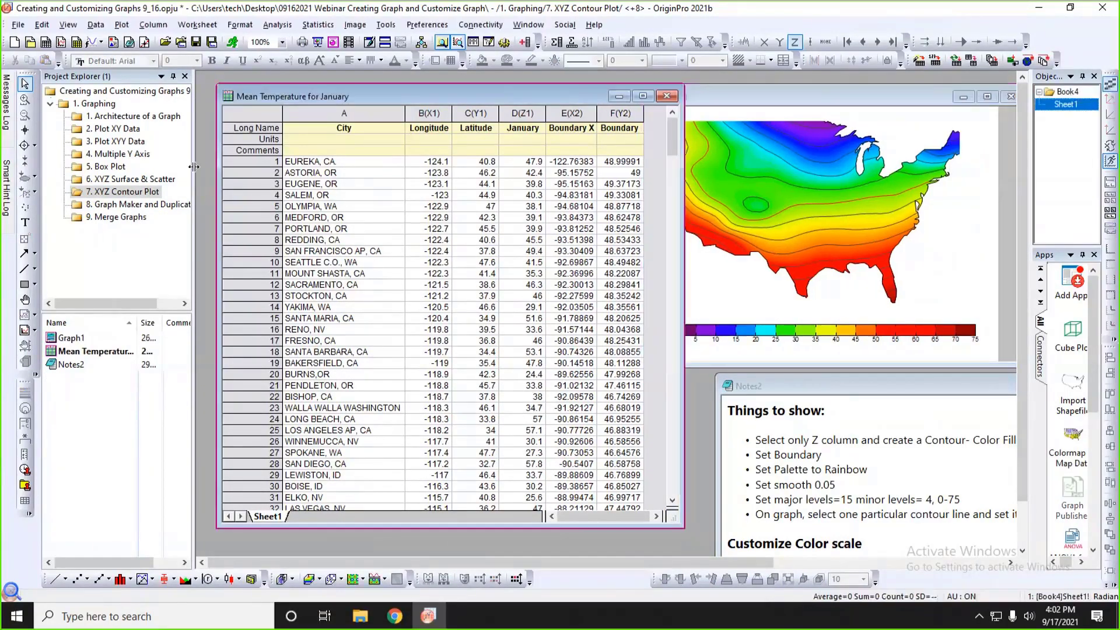
left_click_drag(193, 167, 130, 166)
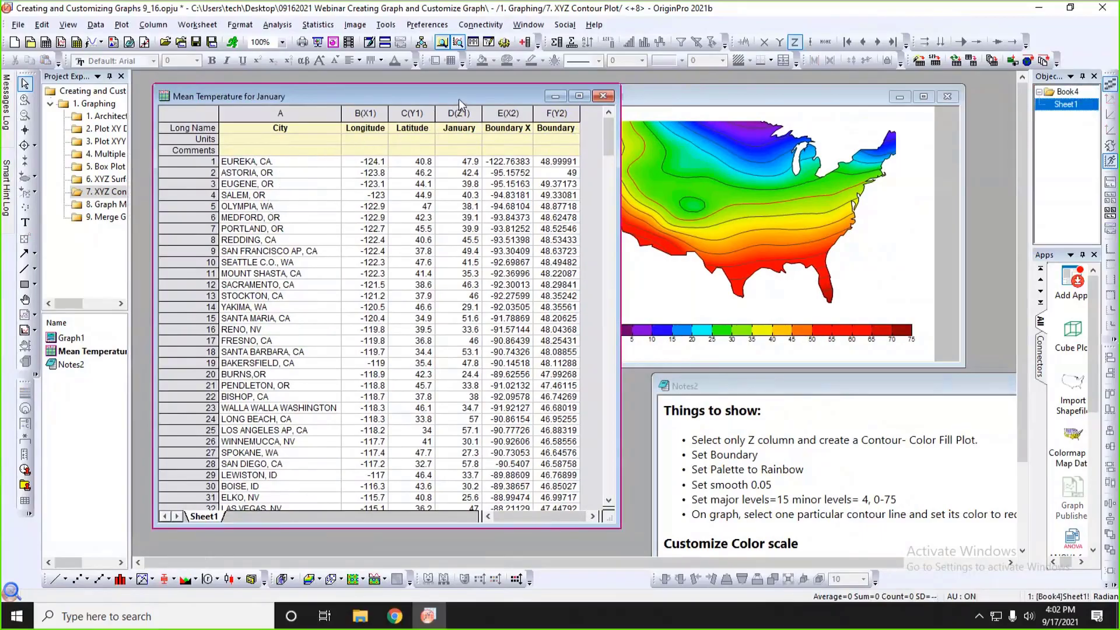
Examine the worksheet's Longitude, Latitude and January columns and its boundary columns E(X2) and F(Y2) by highlighting each group.
left_click(367, 113)
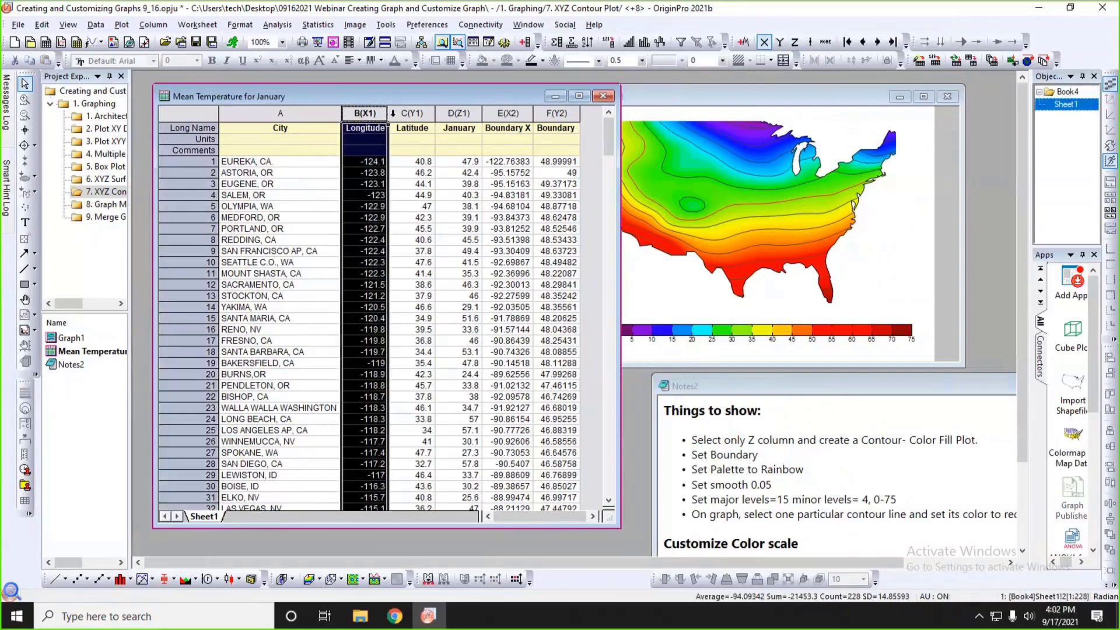
left_click(398, 113, "shift")
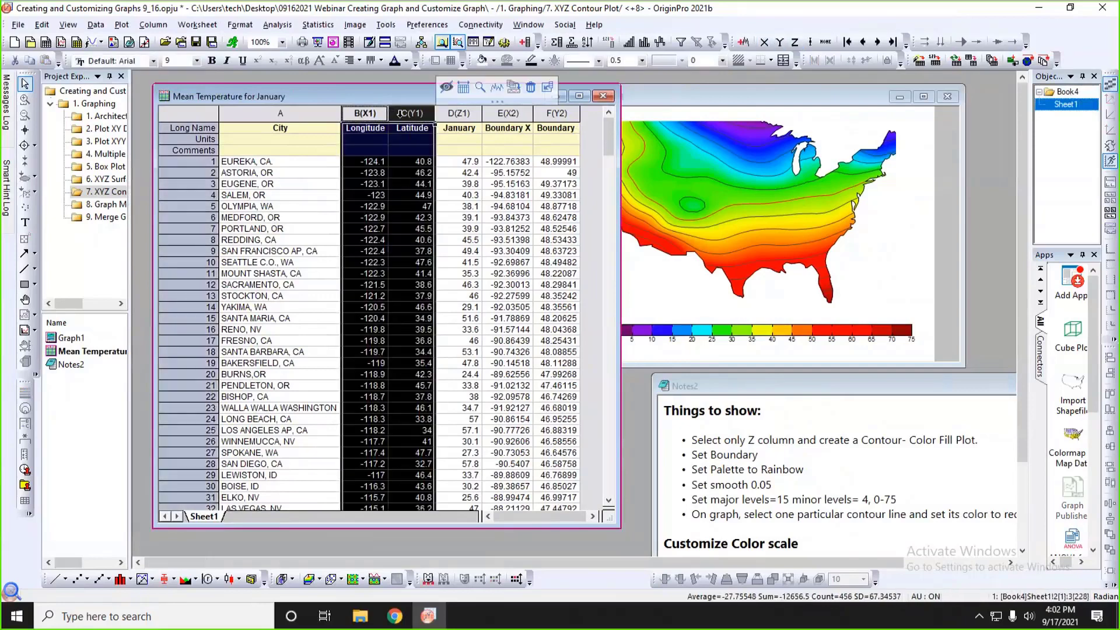
left_click(453, 113)
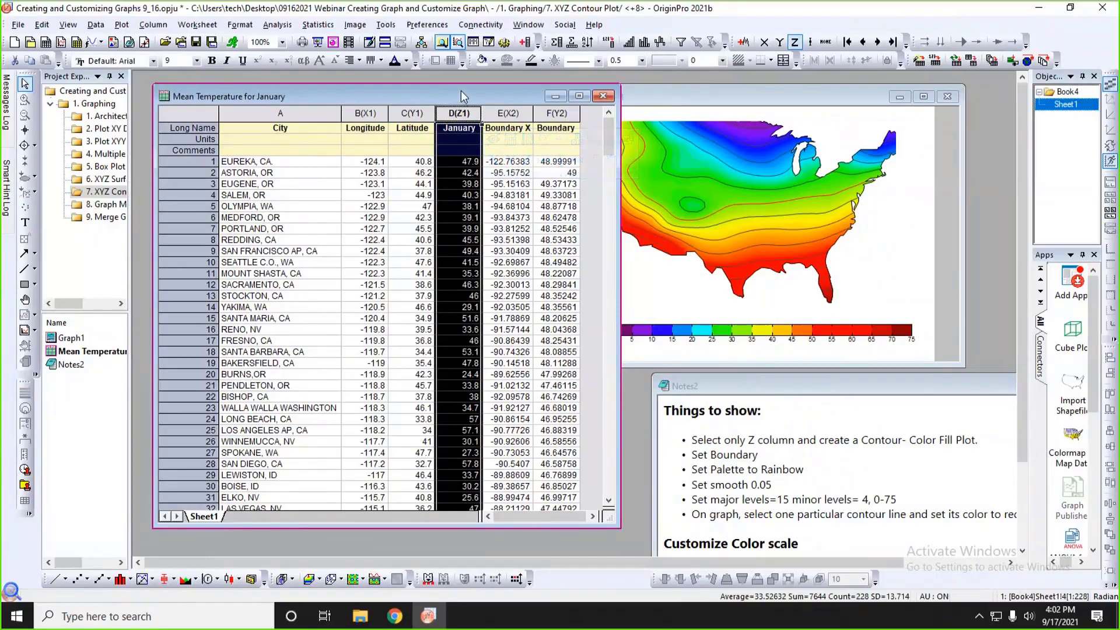
left_click(375, 114)
left_click_drag(396, 114, 449, 113)
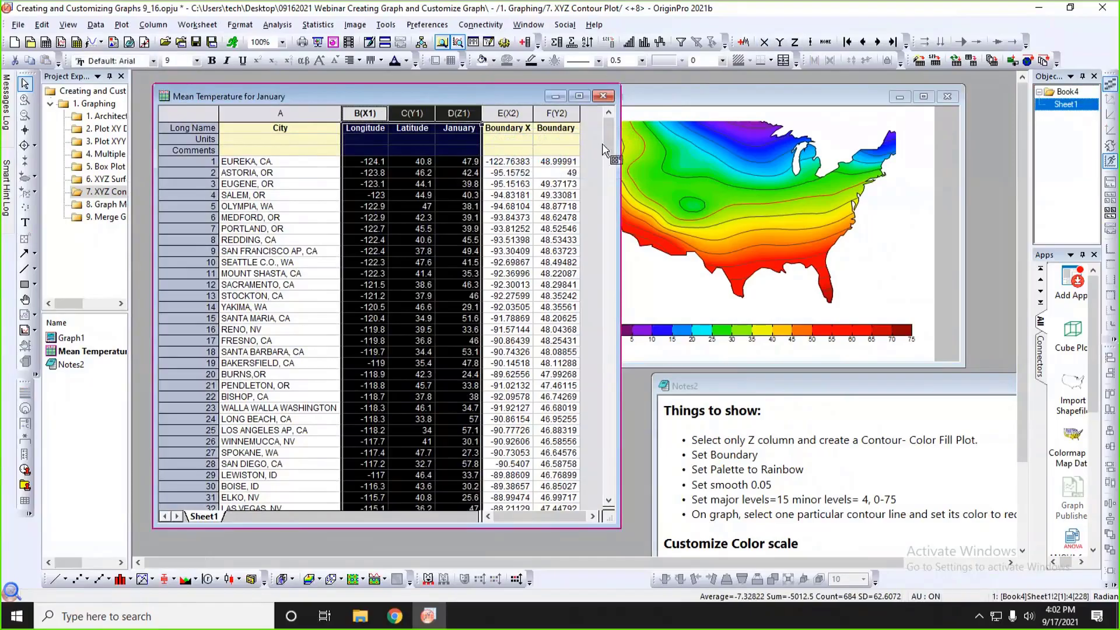
left_click_drag(616, 143, 627, 143)
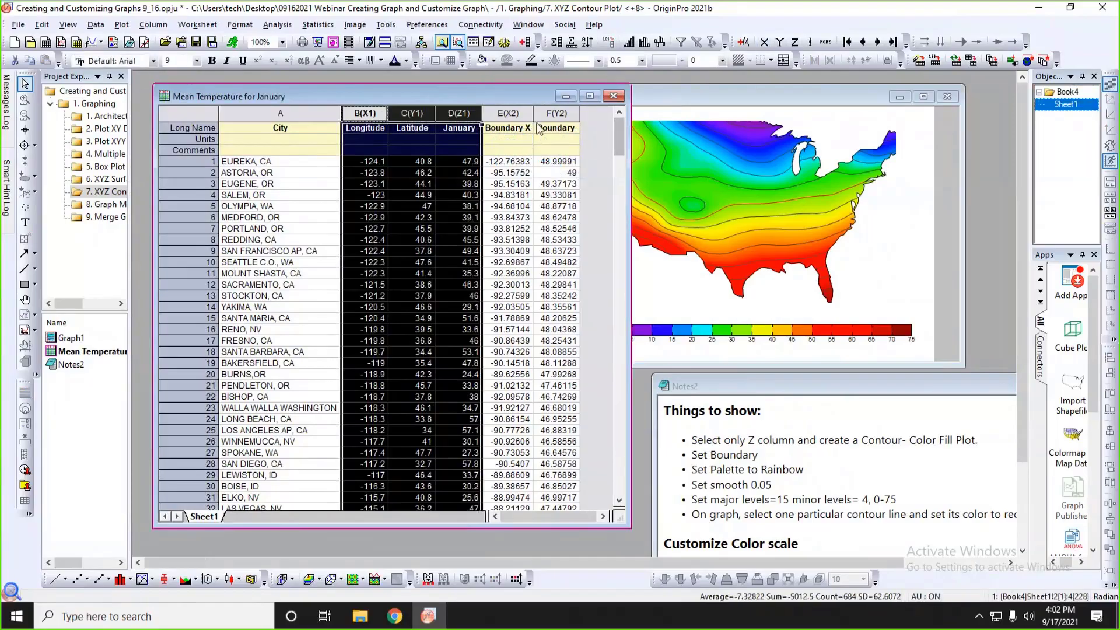
left_click_drag(507, 114, 550, 113)
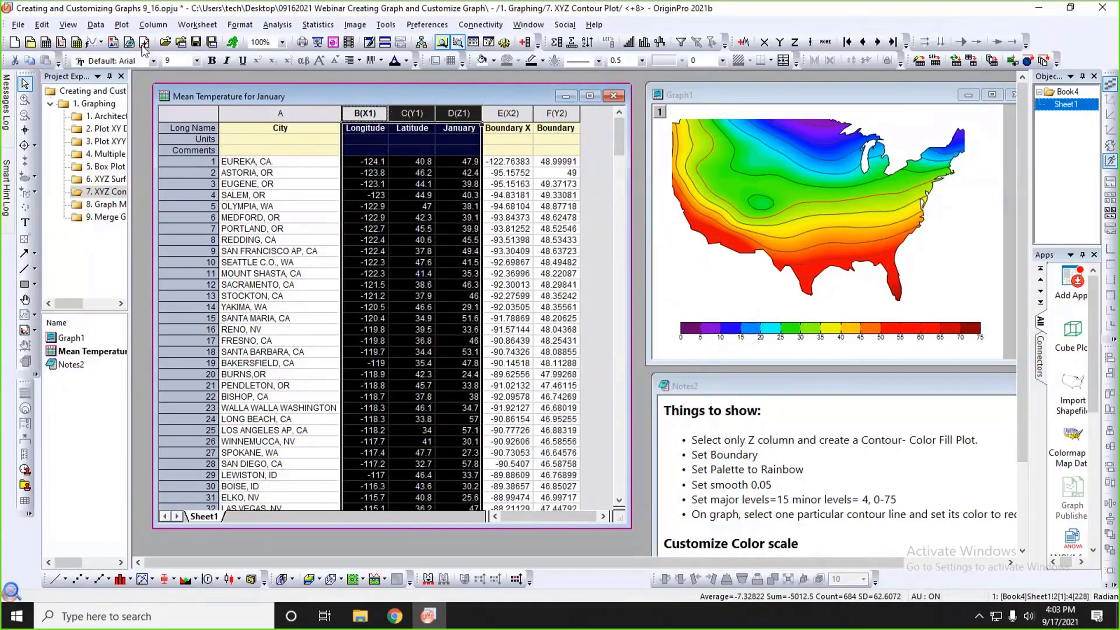
Create a Contour - Color Fill plot from the Longitude B(X1), Latitude C(Y1) and January D(Z1) columns.
left_click(120, 26)
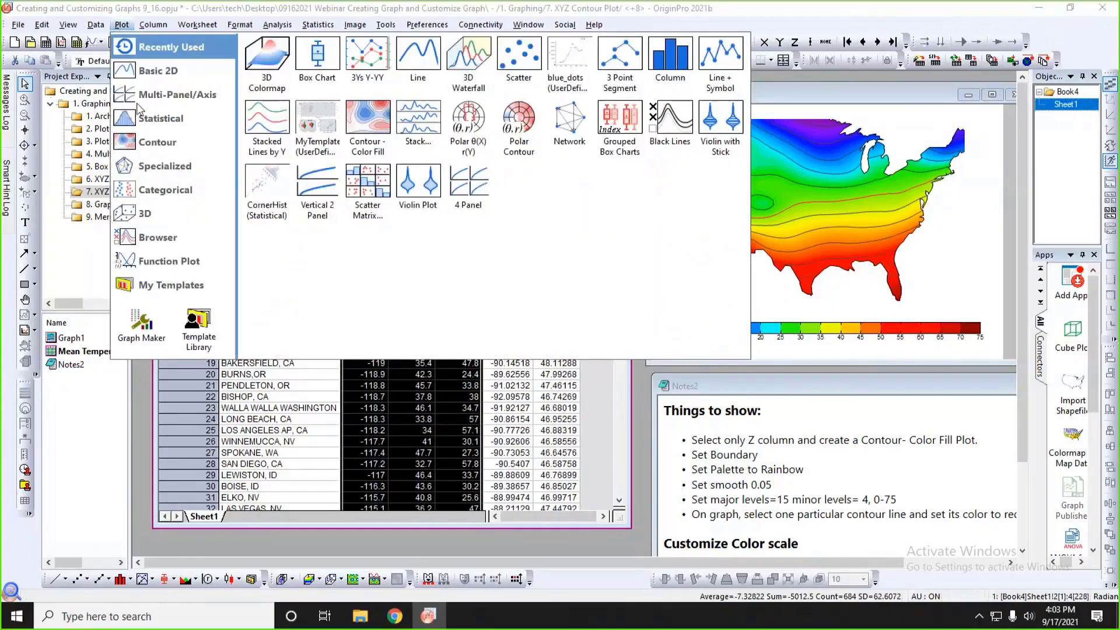
mouse_move(151, 146)
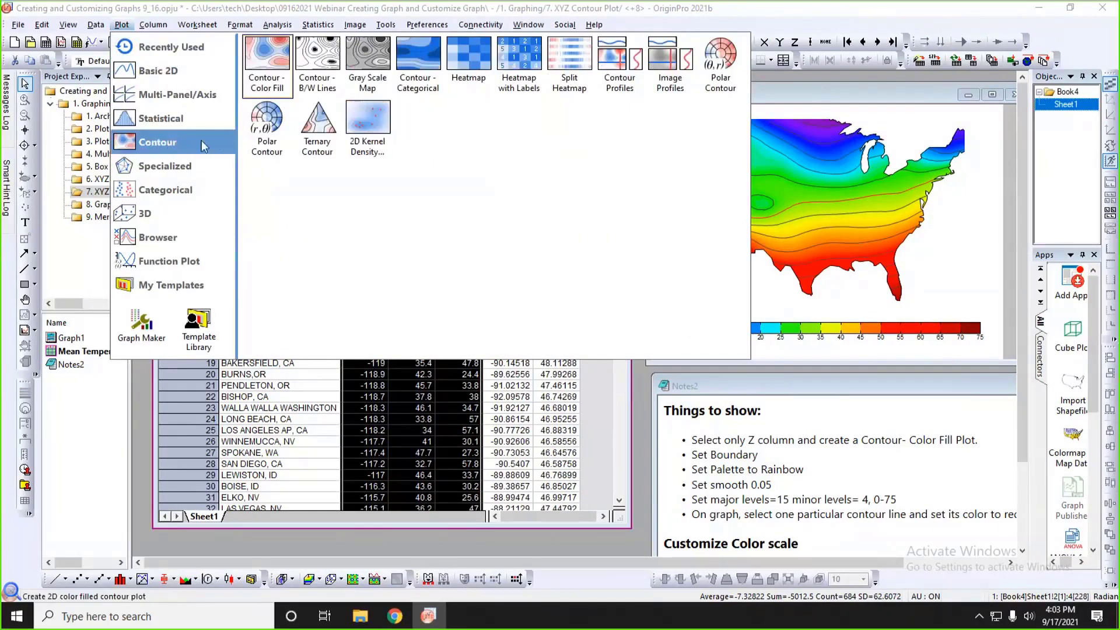
left_click(266, 69)
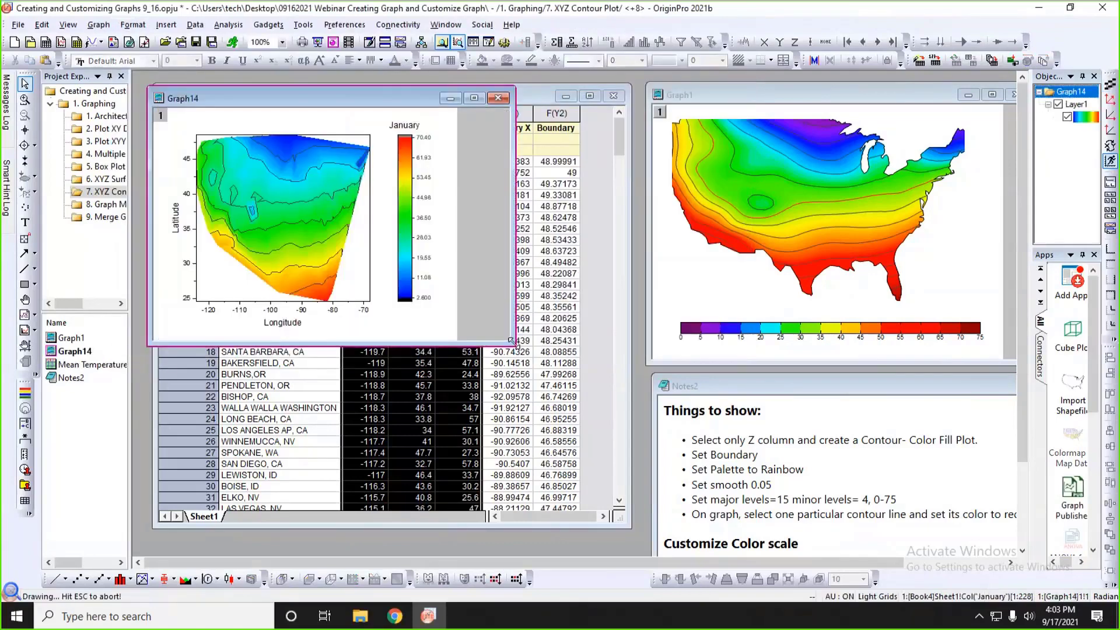
Enlarge Graph14 and give its contour plot a custom boundary from Col(E) "Boundary X" and Col(F) "Boundary Y".
left_click_drag(511, 342, 622, 436)
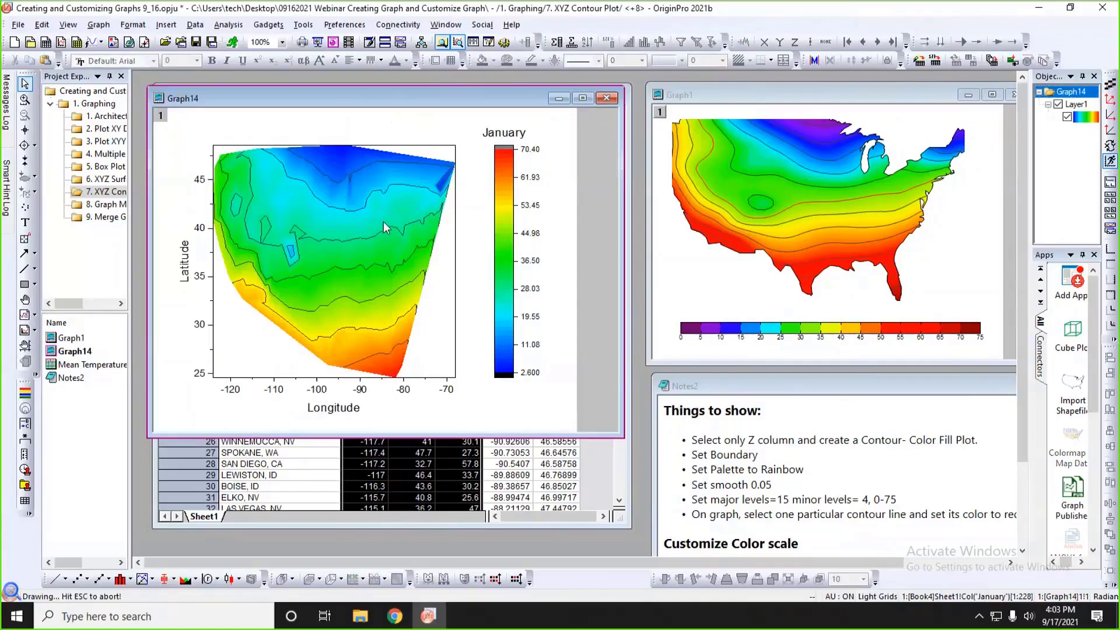
double_click(396, 202)
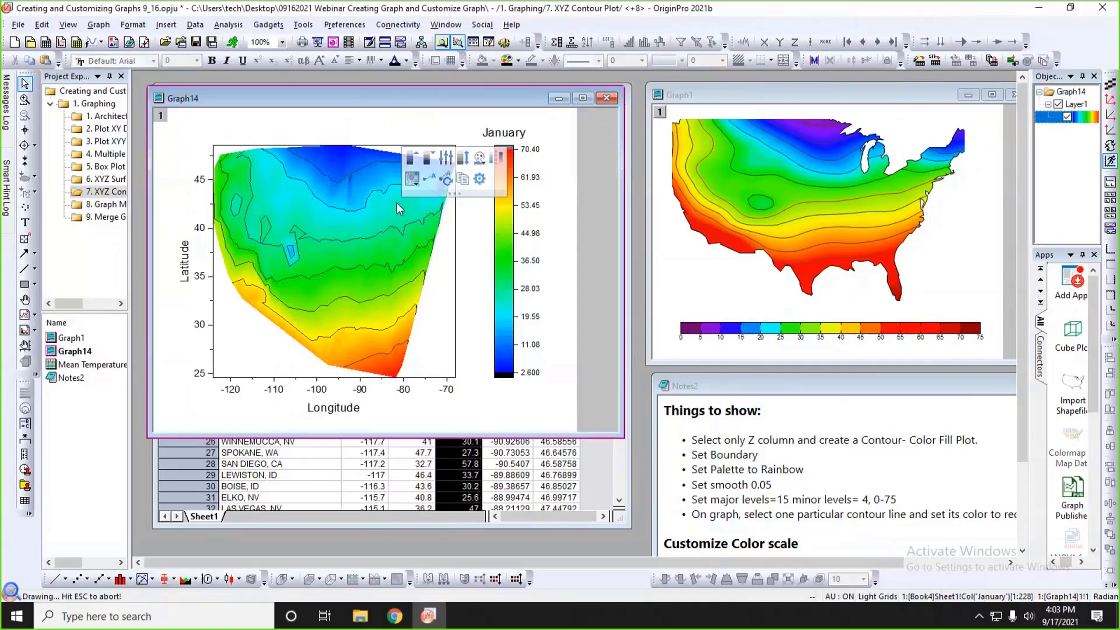
left_click_drag(391, 227, 762, 98)
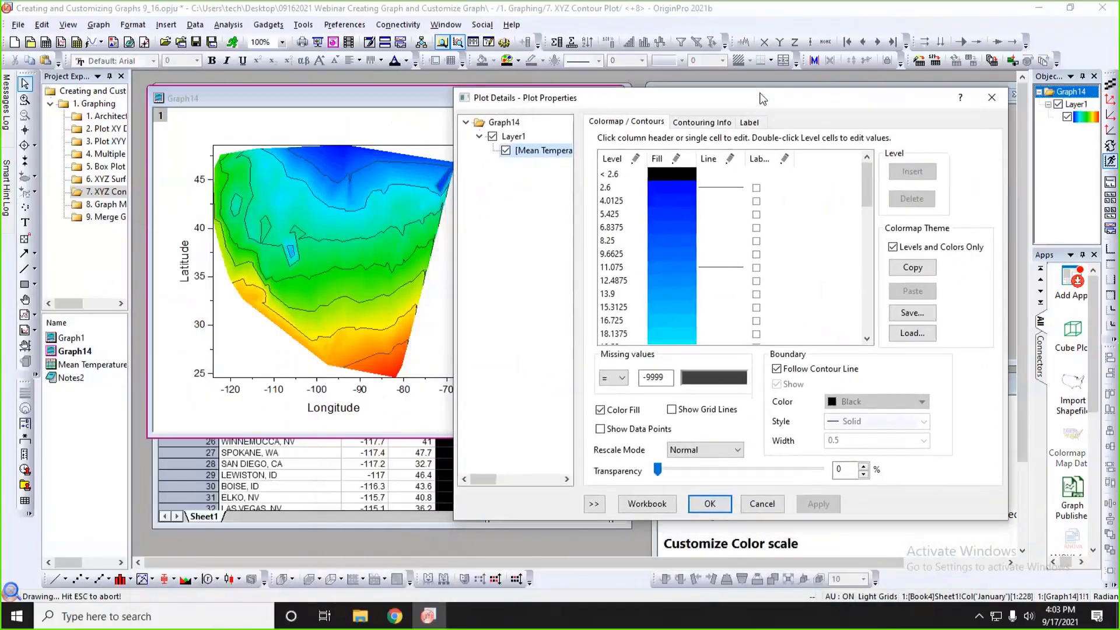
left_click(703, 122)
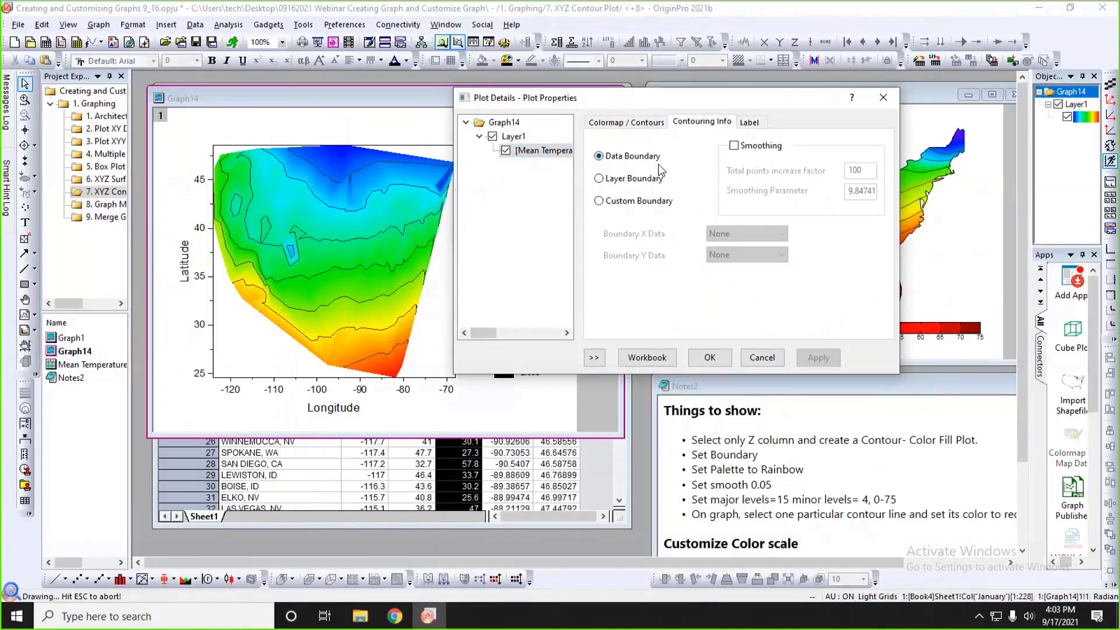
left_click(600, 202)
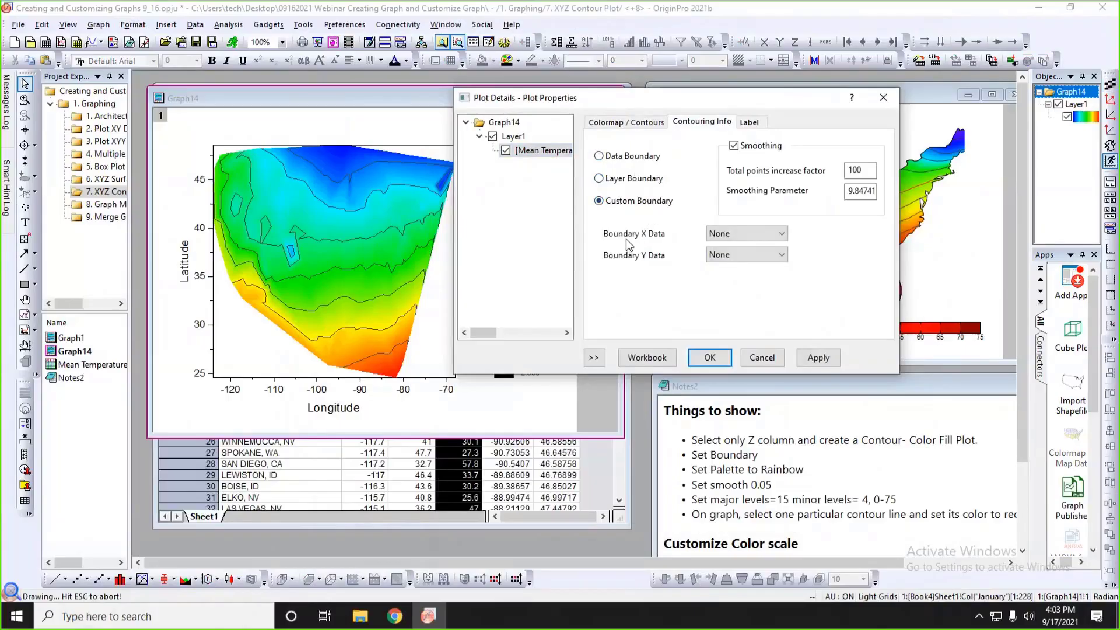
left_click(756, 234)
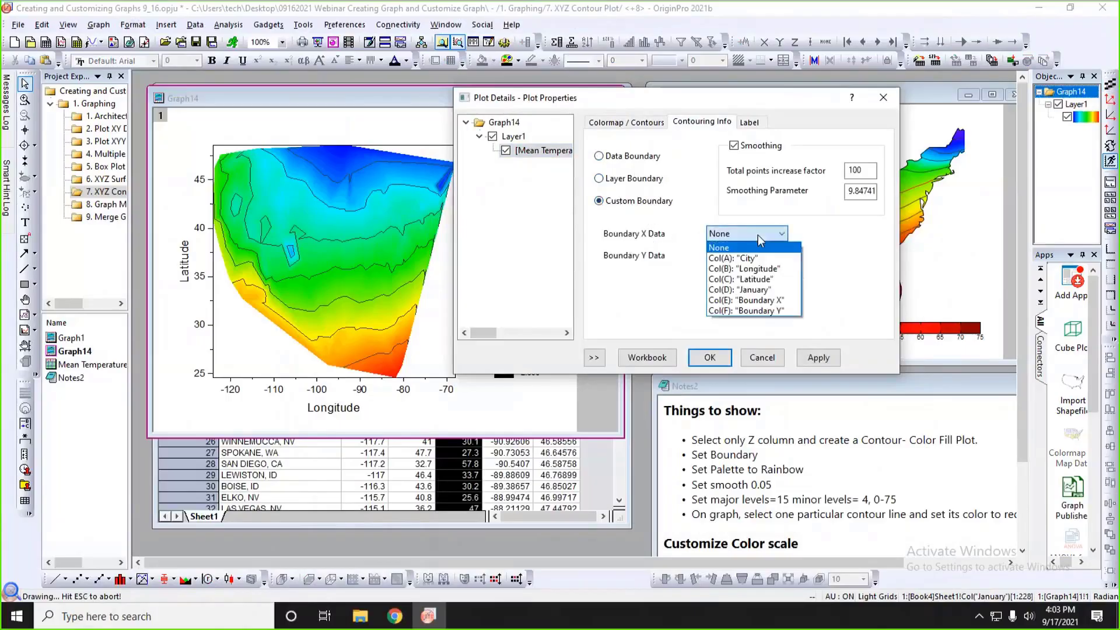
left_click(747, 300)
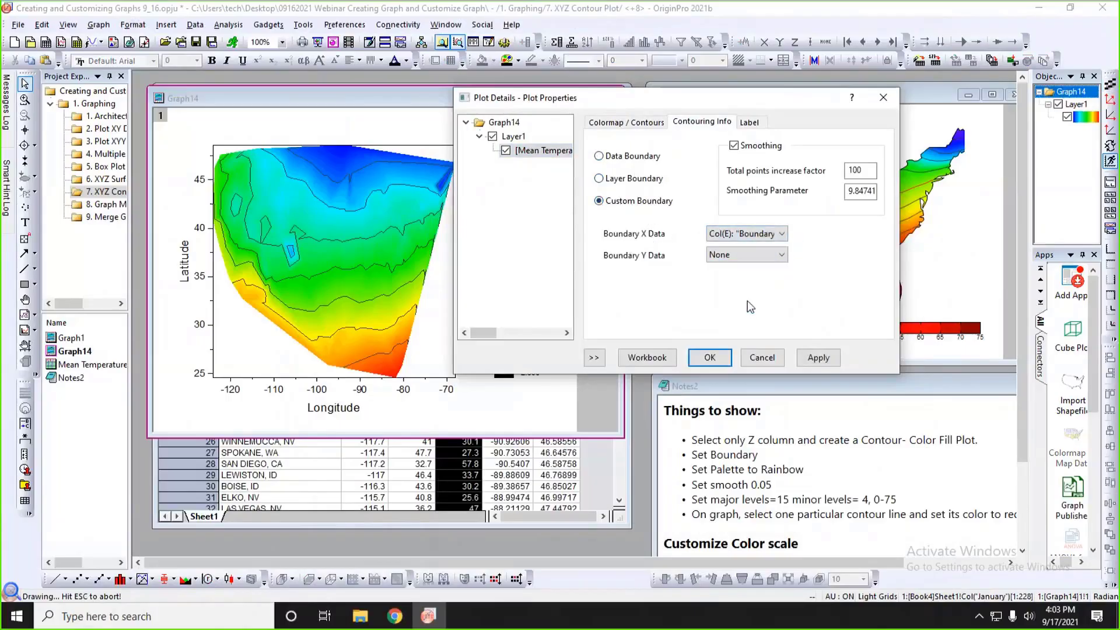
left_click(766, 255)
left_click(746, 334)
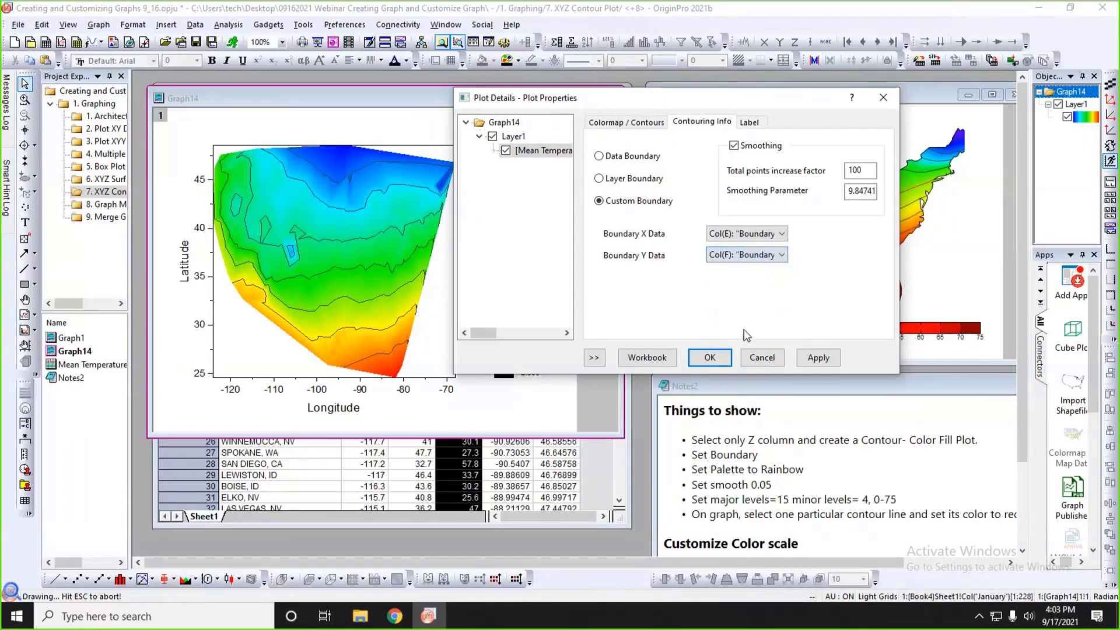
left_click(818, 358)
Set the contour's smoothing parameter to 0.05 and make the Graph14 window smaller.
left_click_drag(733, 95, 713, 292)
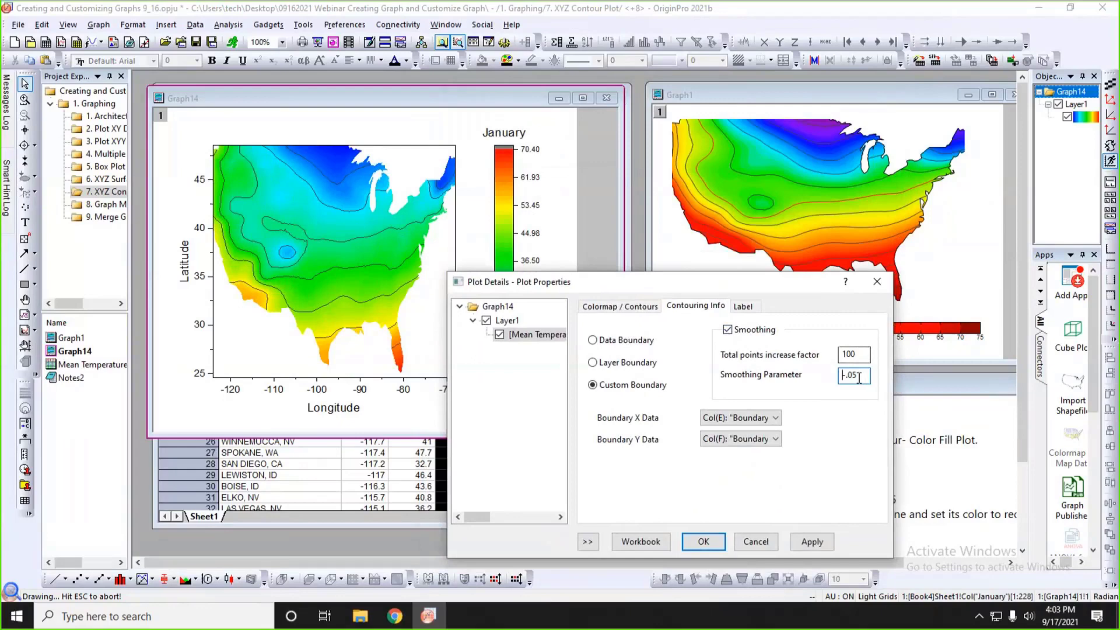
left_click_drag(859, 377, 822, 376)
type("0")
left_click(811, 542)
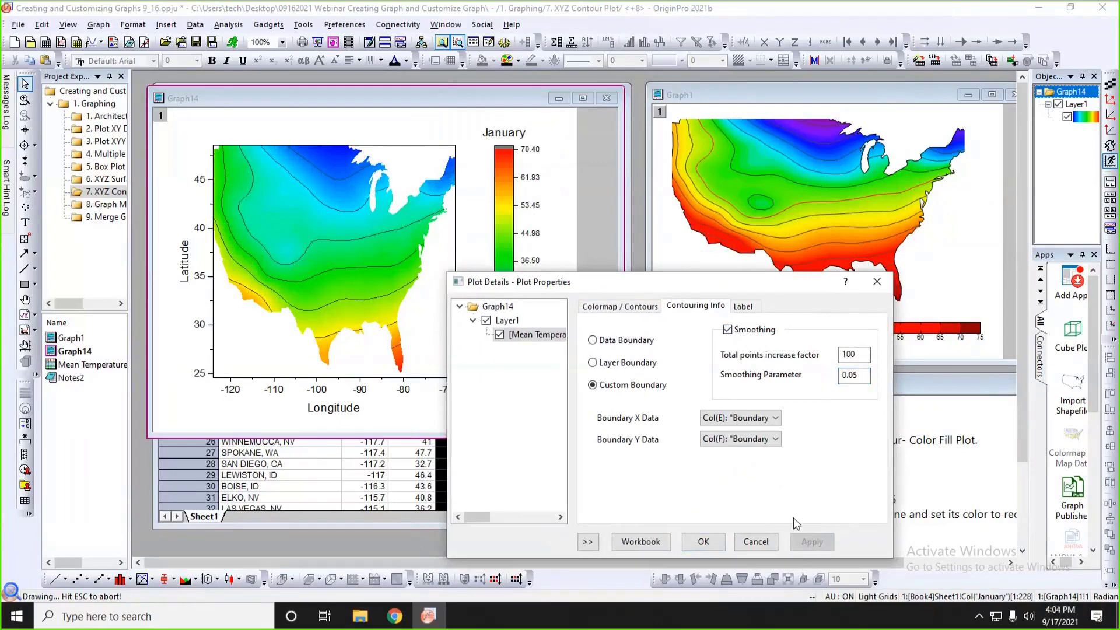
left_click(703, 542)
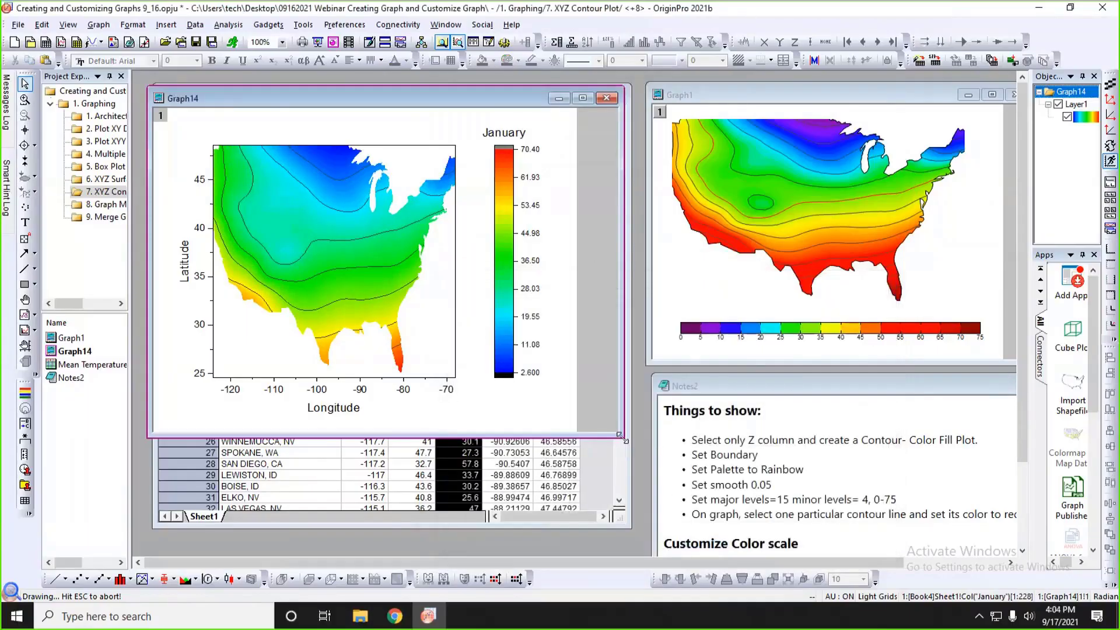
left_click_drag(619, 435, 570, 389)
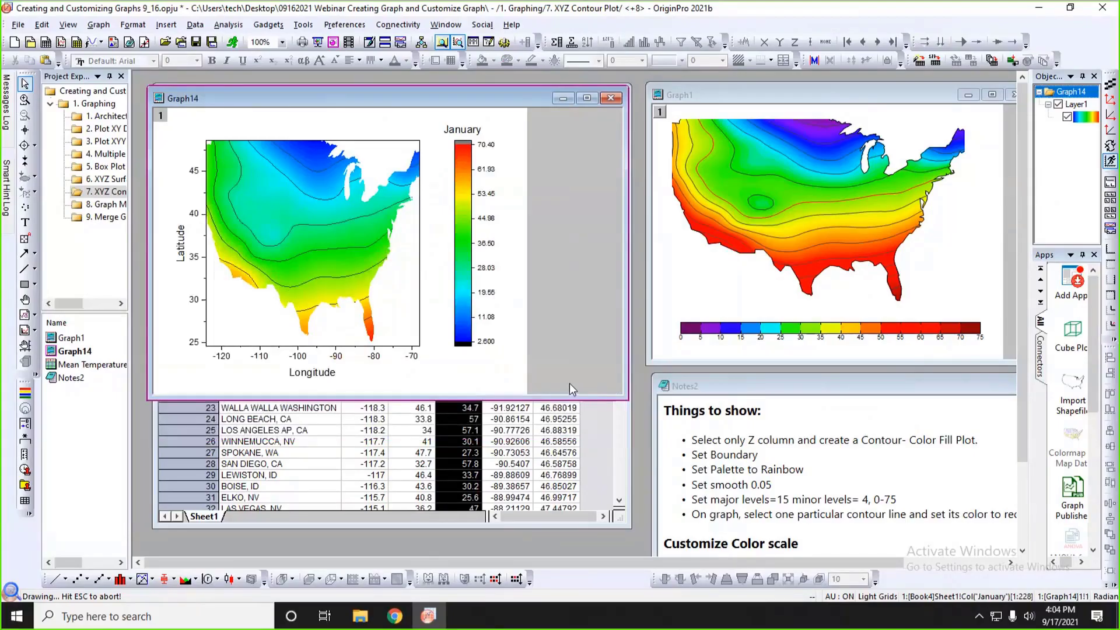
Apply the Rainbow palette to the contour plot in Graph14.
left_click(334, 203)
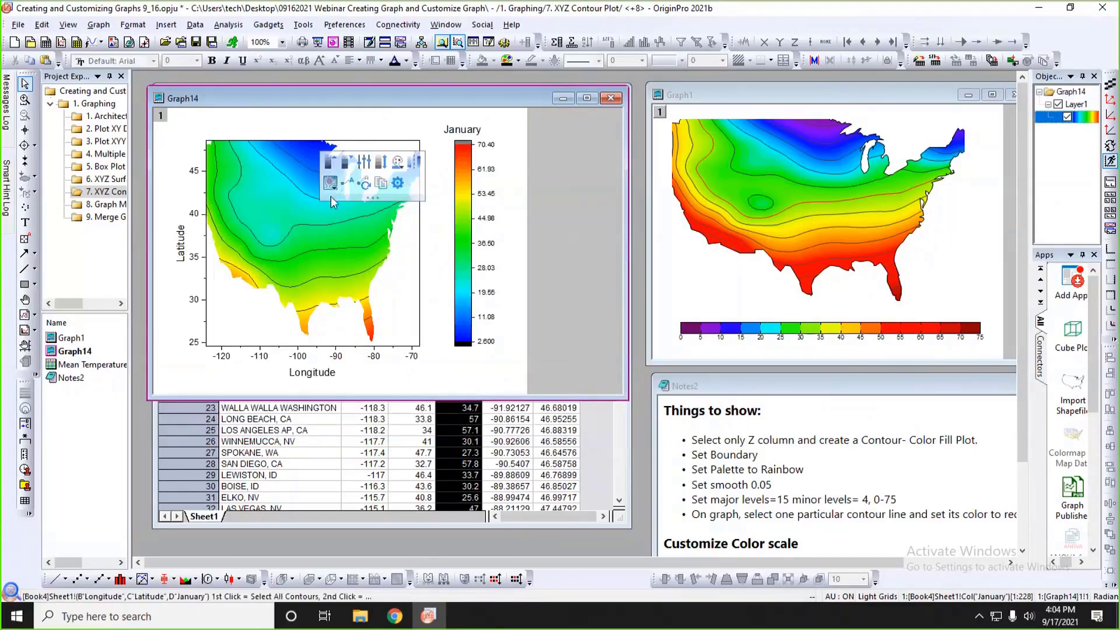
left_click(398, 162)
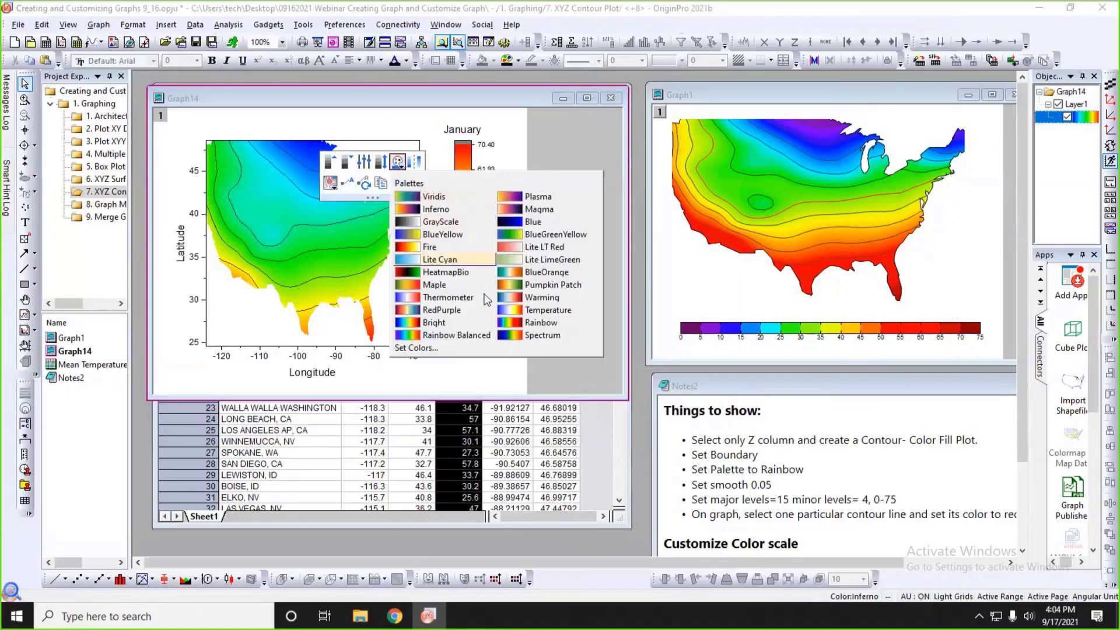
left_click(527, 323)
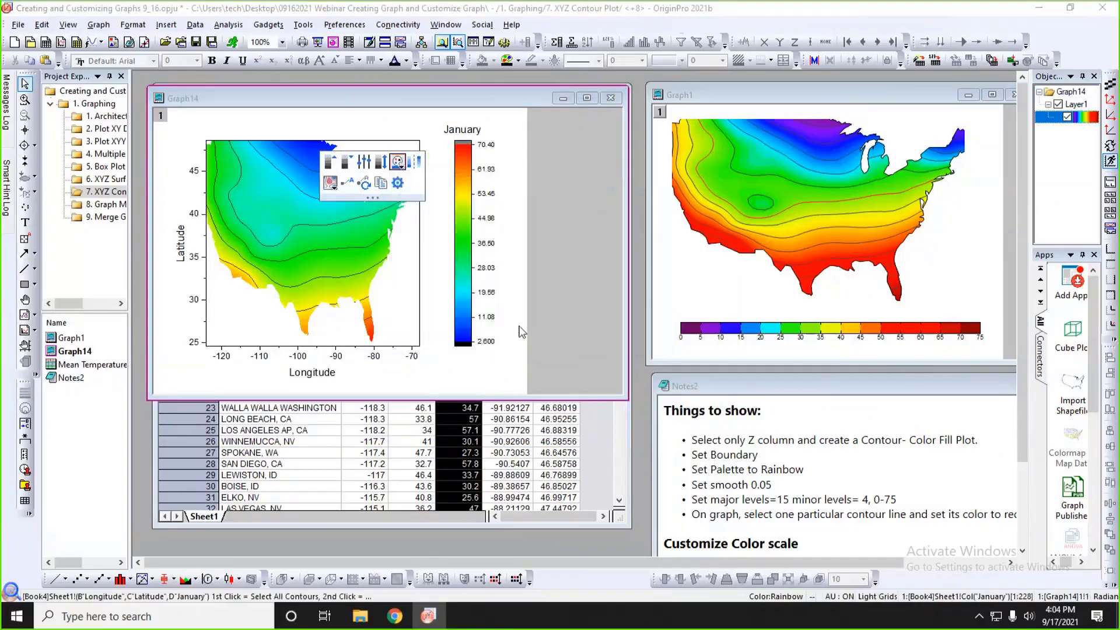
Arrange Graph14's color scale horizontally and place it below the map.
left_click(483, 233)
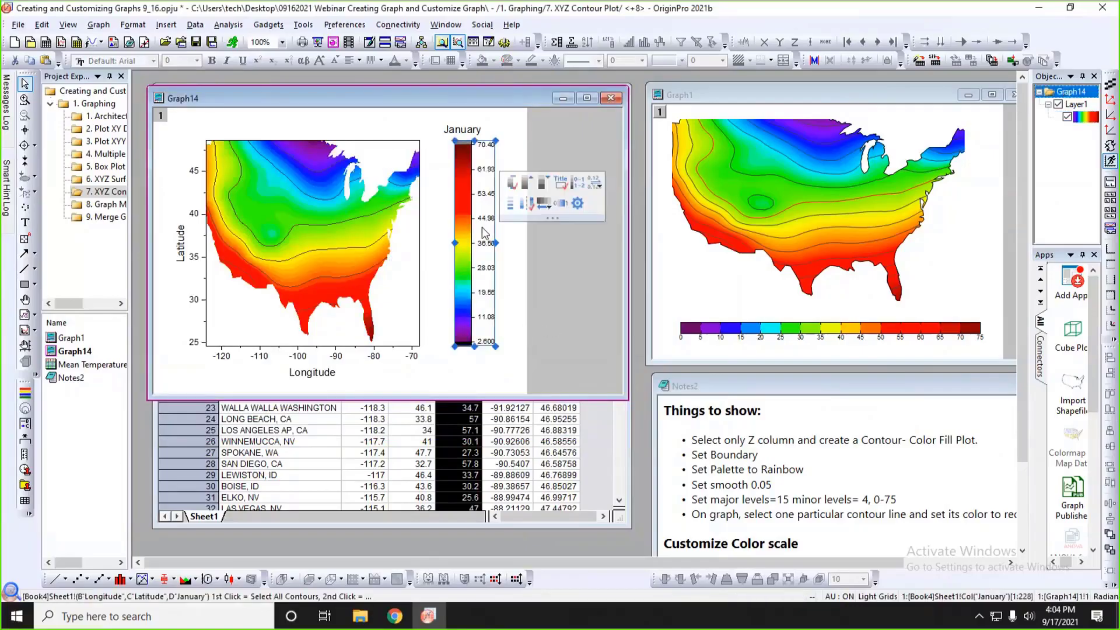
left_click(548, 211)
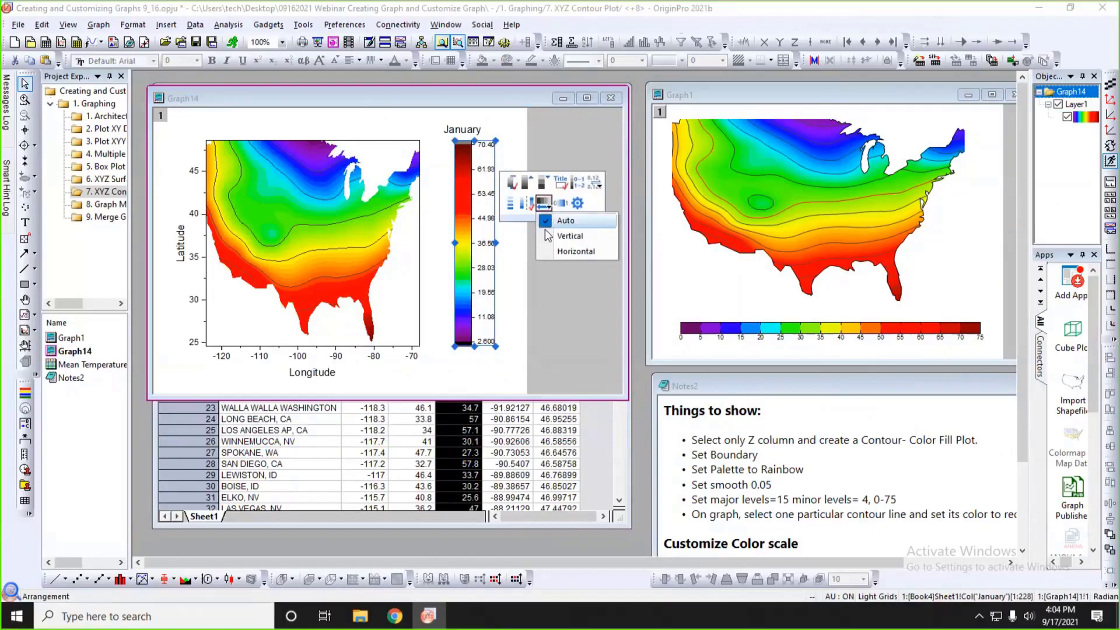
left_click(568, 251)
left_click_drag(503, 152, 275, 378)
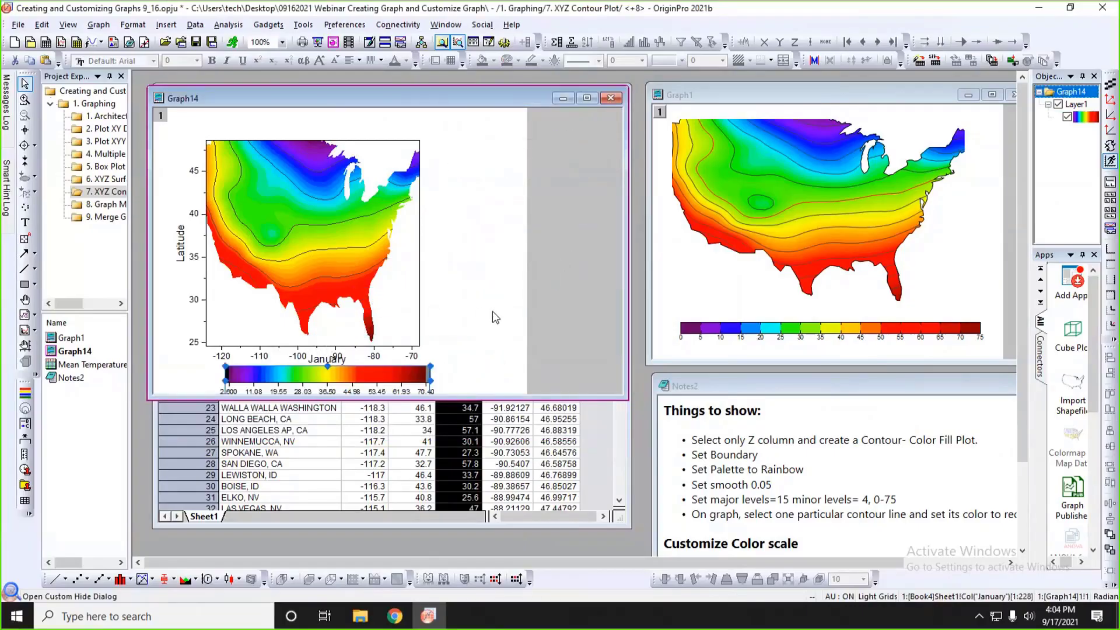
Move the map layer up on the page and reposition the horizontal color scale beneath its X axis labels.
left_click_drag(396, 279, 403, 256)
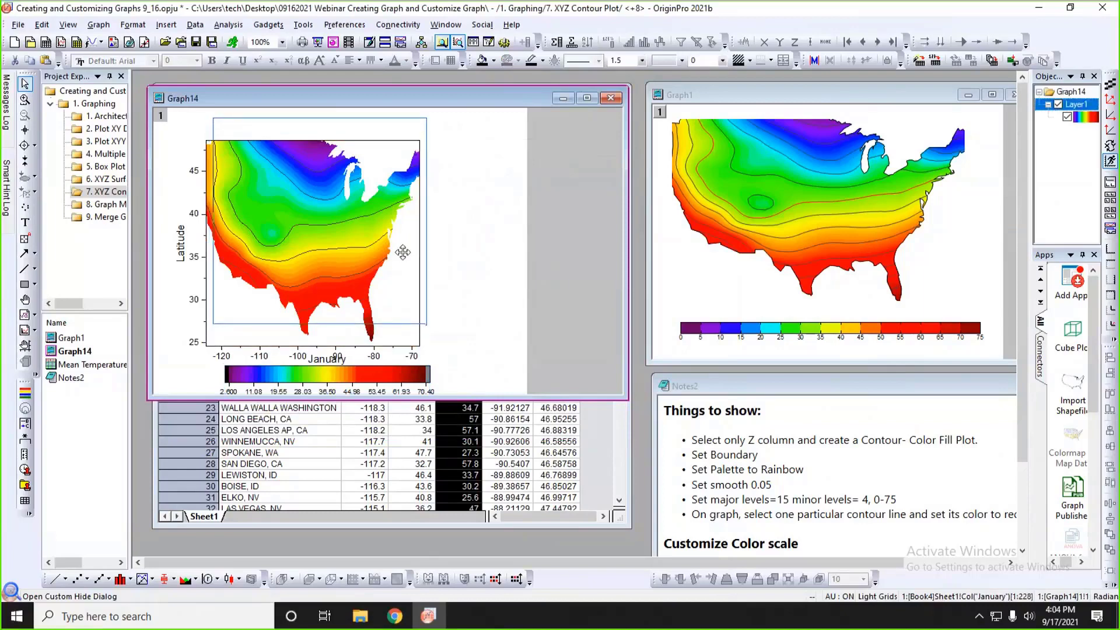
left_click(488, 289)
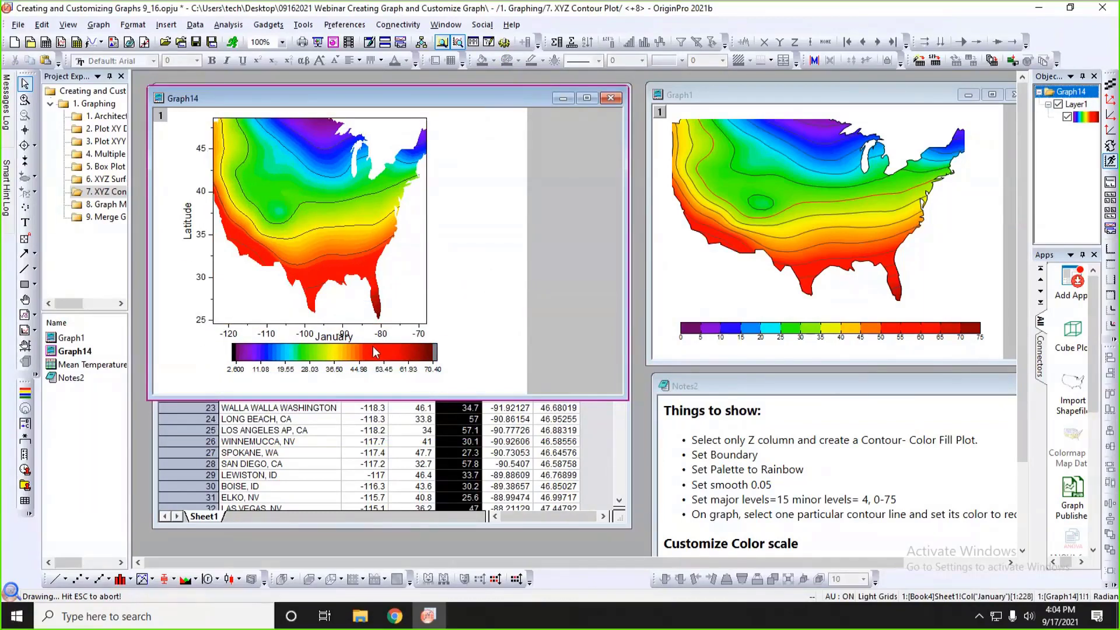
left_click_drag(375, 351, 354, 366)
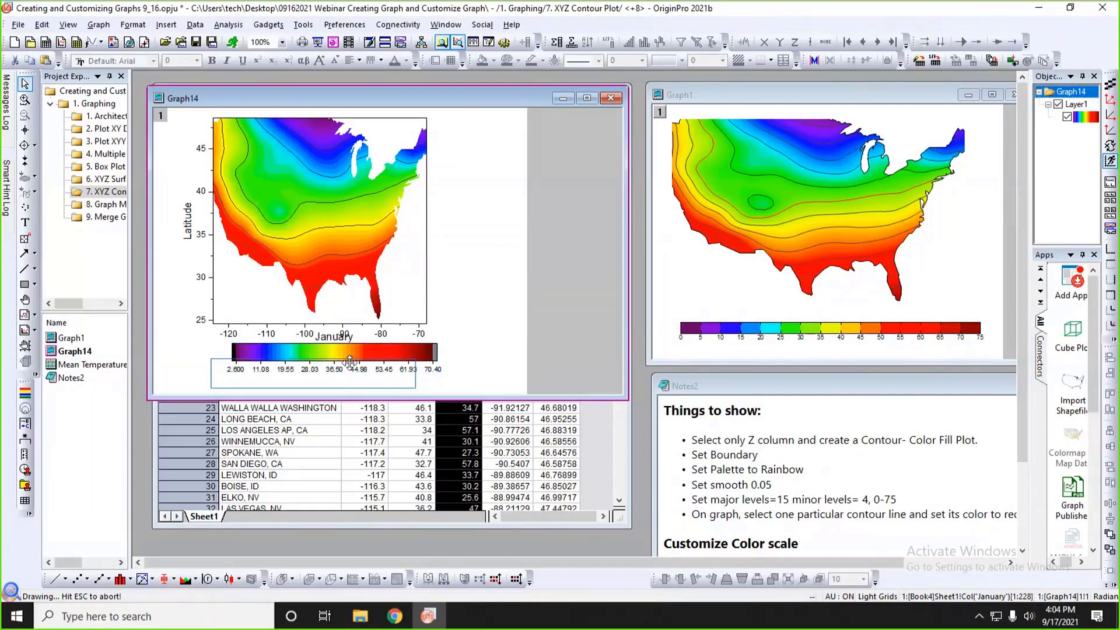
Delete the X and Y axis lines together with their tick labels from the Graph14 map.
left_click(395, 324)
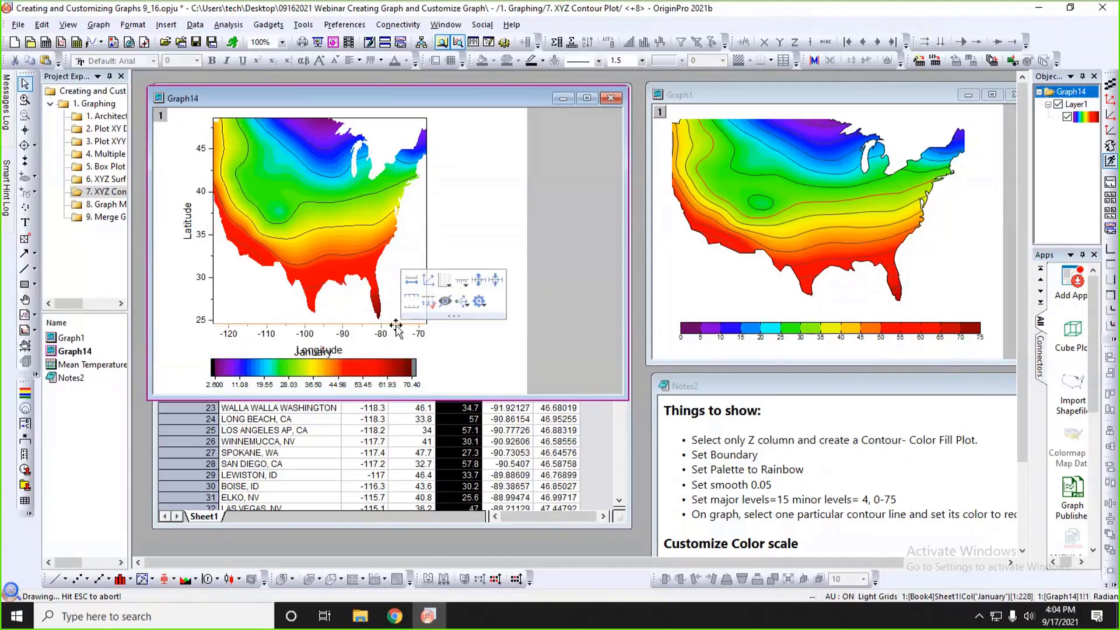
left_click(492, 237)
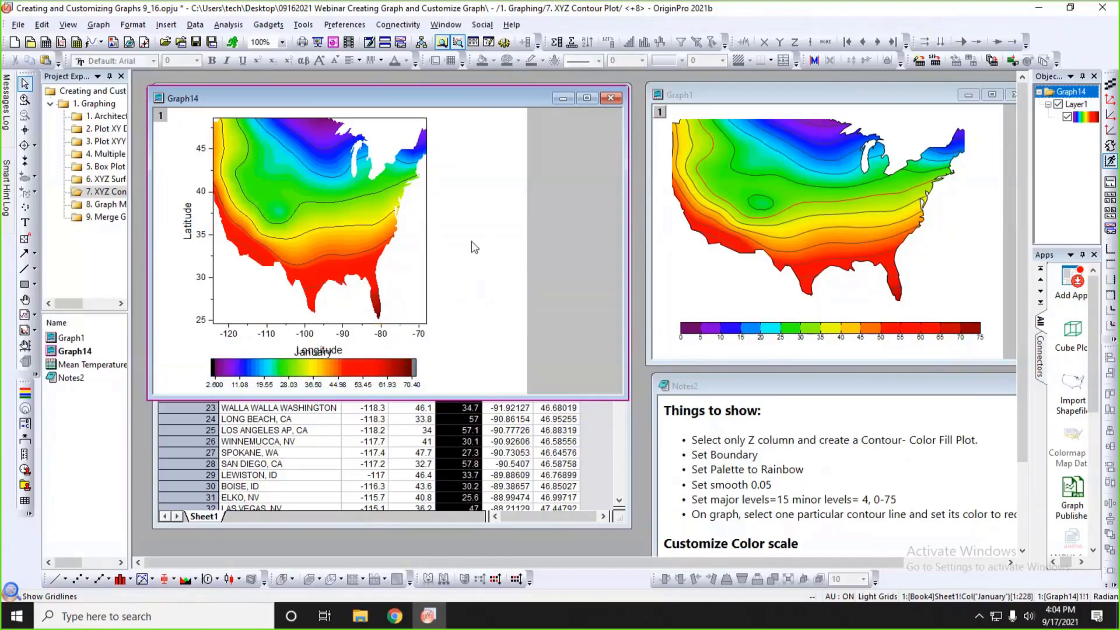
left_click(395, 326)
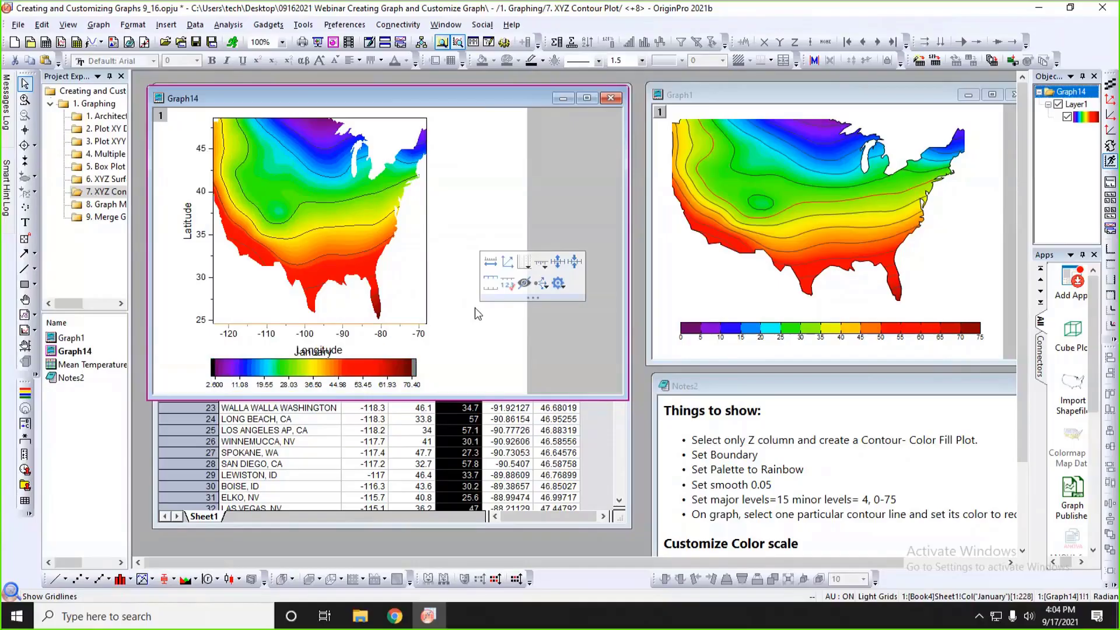
key("Delete")
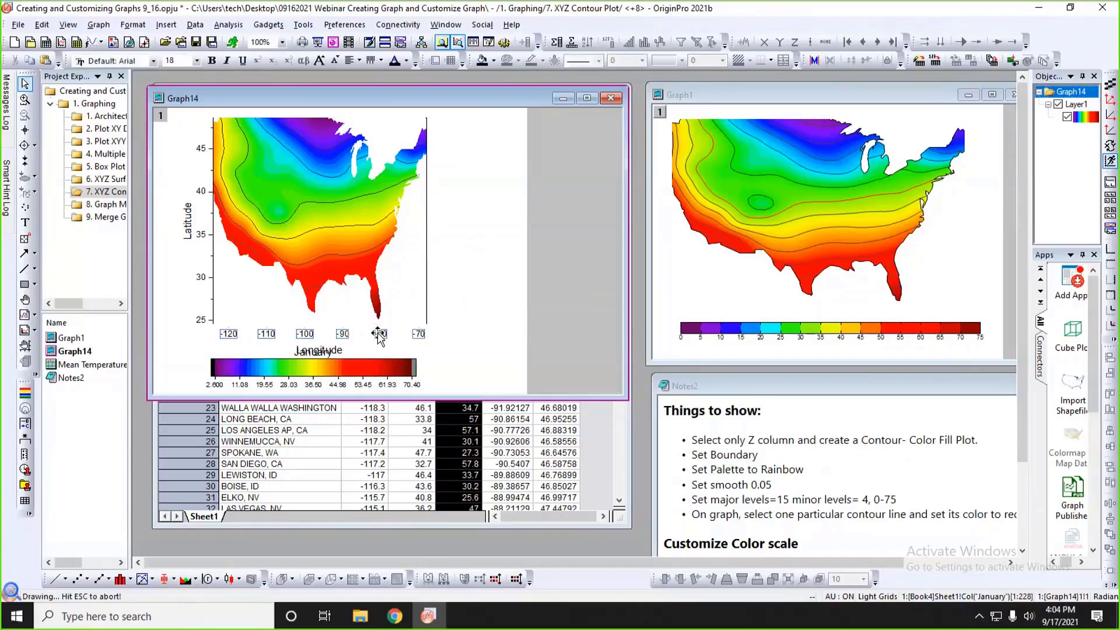
left_click(212, 263)
key("Delete")
left_click(202, 234)
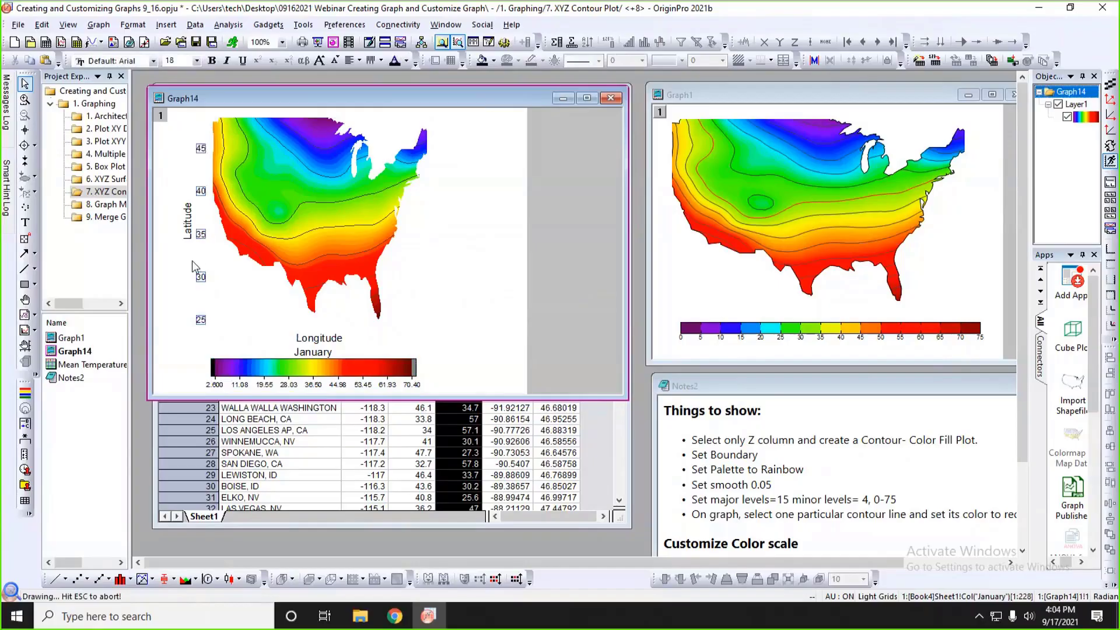
key("Delete")
Delete the Latitude and Longitude axis titles and the January color scale title.
left_click(197, 232)
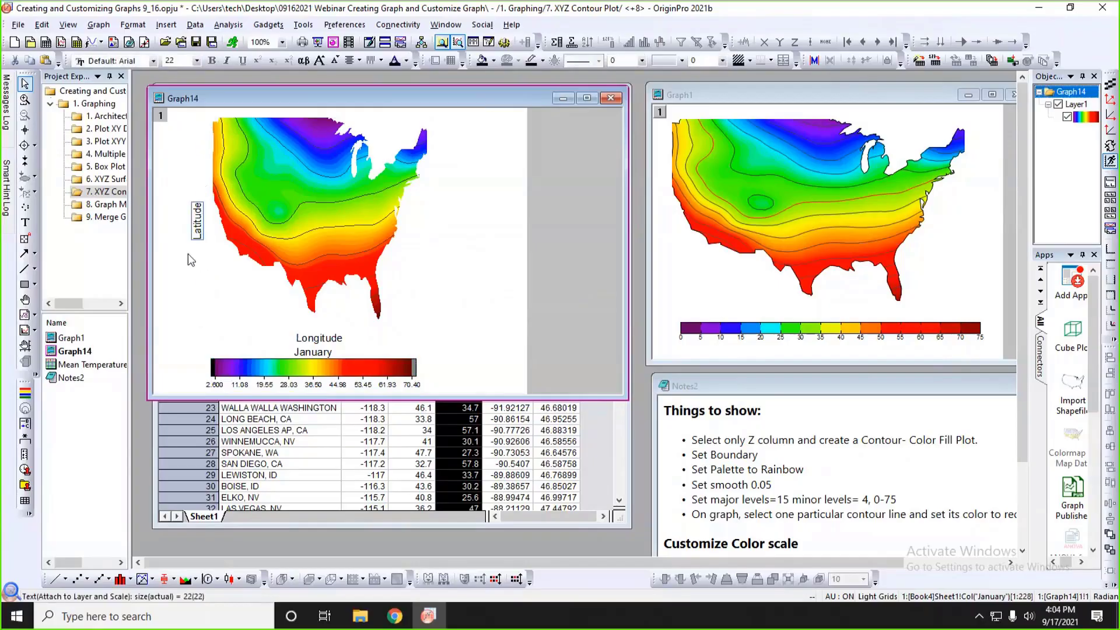
key("Delete")
left_click(316, 341)
key("Delete")
left_click(317, 352)
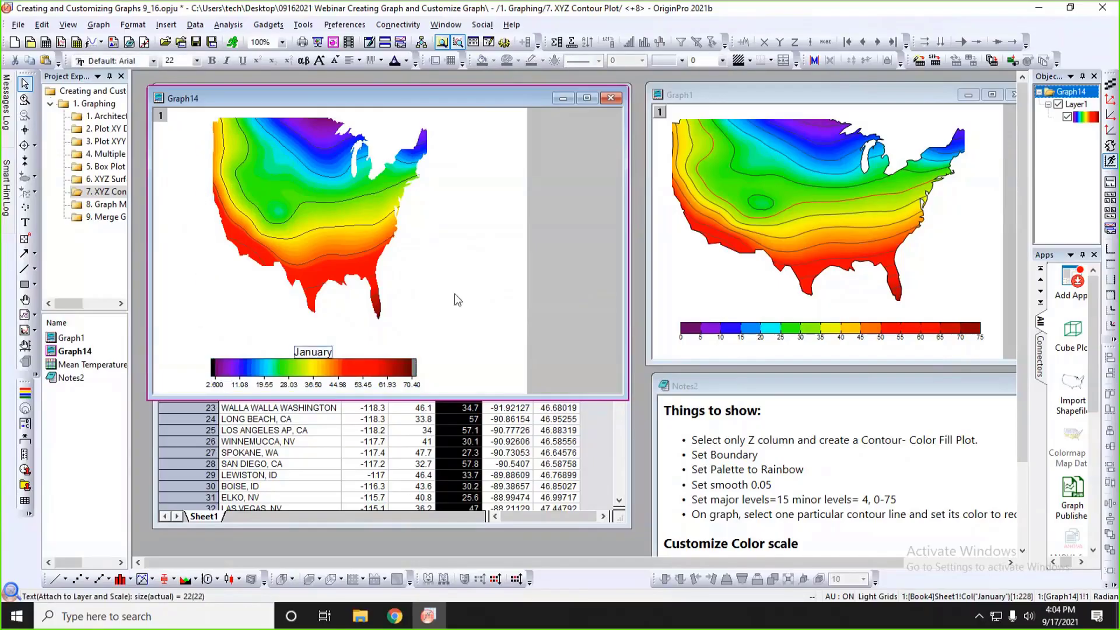
key("Delete")
Stretch the map layer wider and slightly shorter, and reposition it on the Graph14 page.
left_click(362, 237)
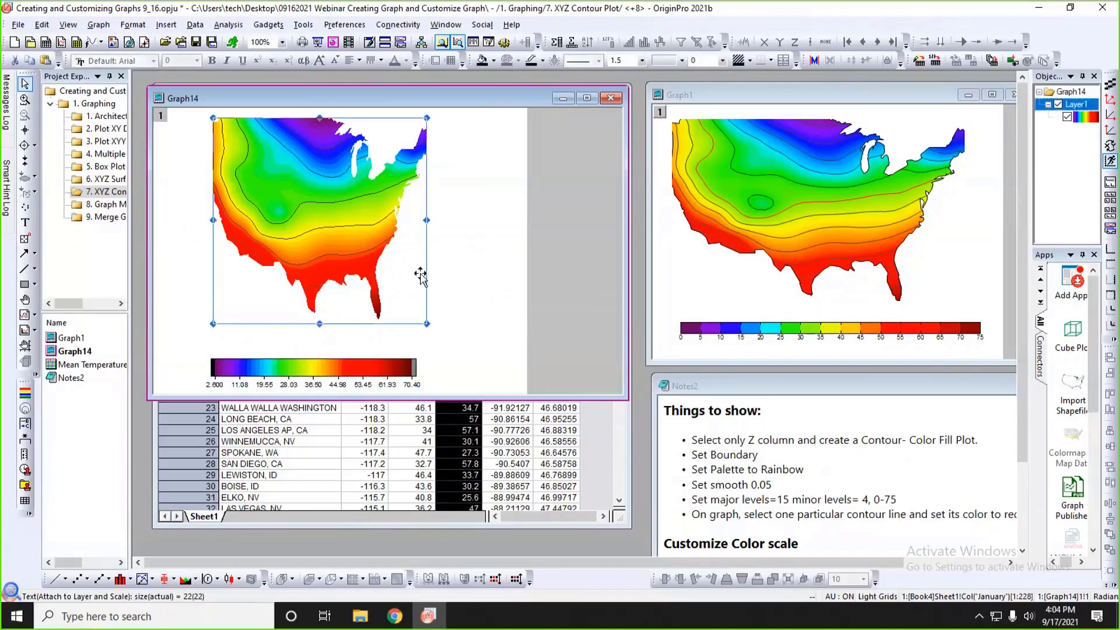
left_click_drag(431, 322, 511, 312)
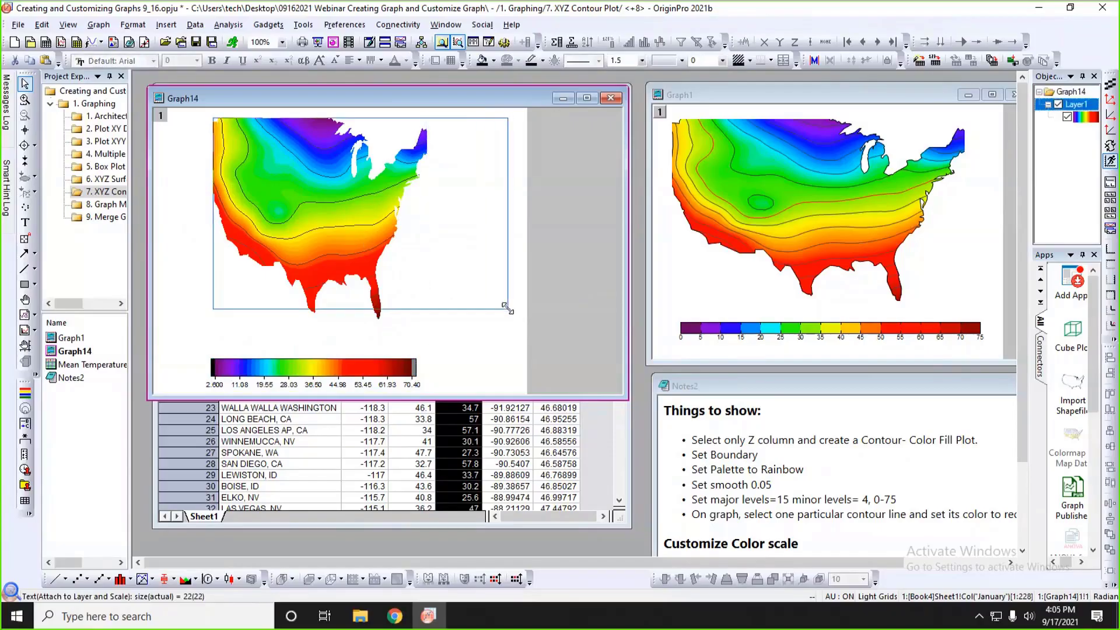
left_click_drag(462, 249, 461, 248)
left_click(532, 330)
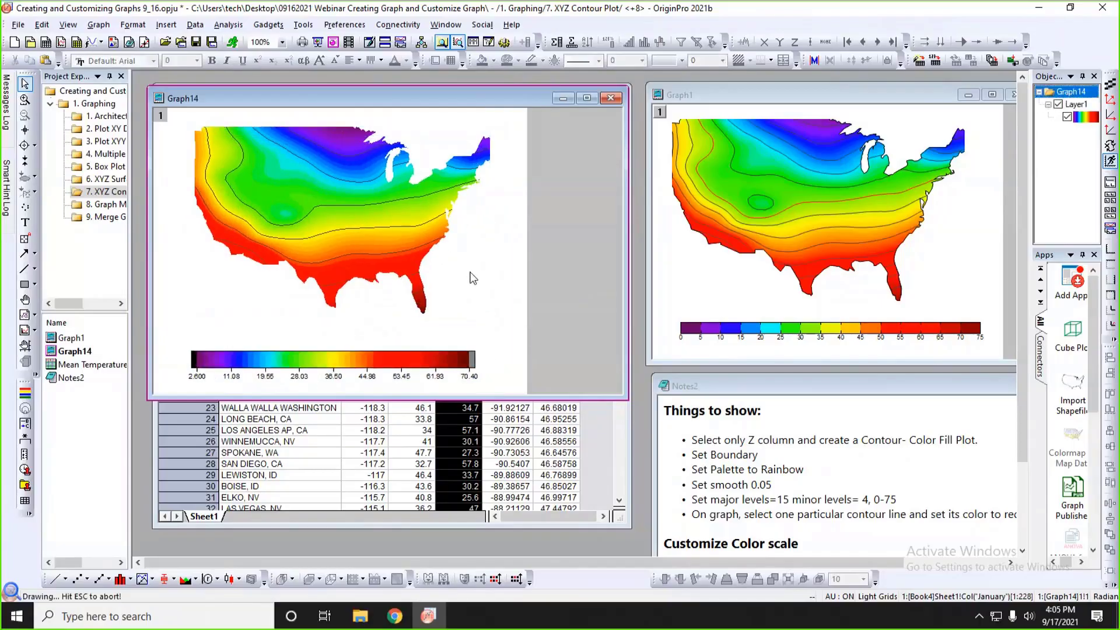
Stop the map boundary from following the contour line and show it as a solid black line of width 1.
double_click(470, 273)
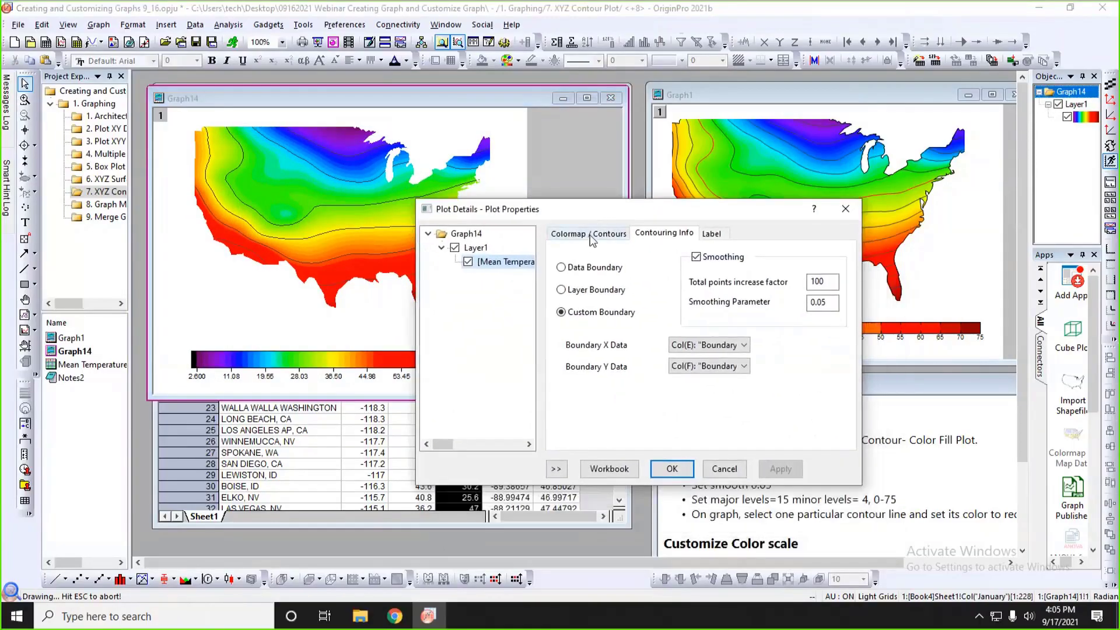
left_click(592, 236)
left_click_drag(653, 213, 716, 147)
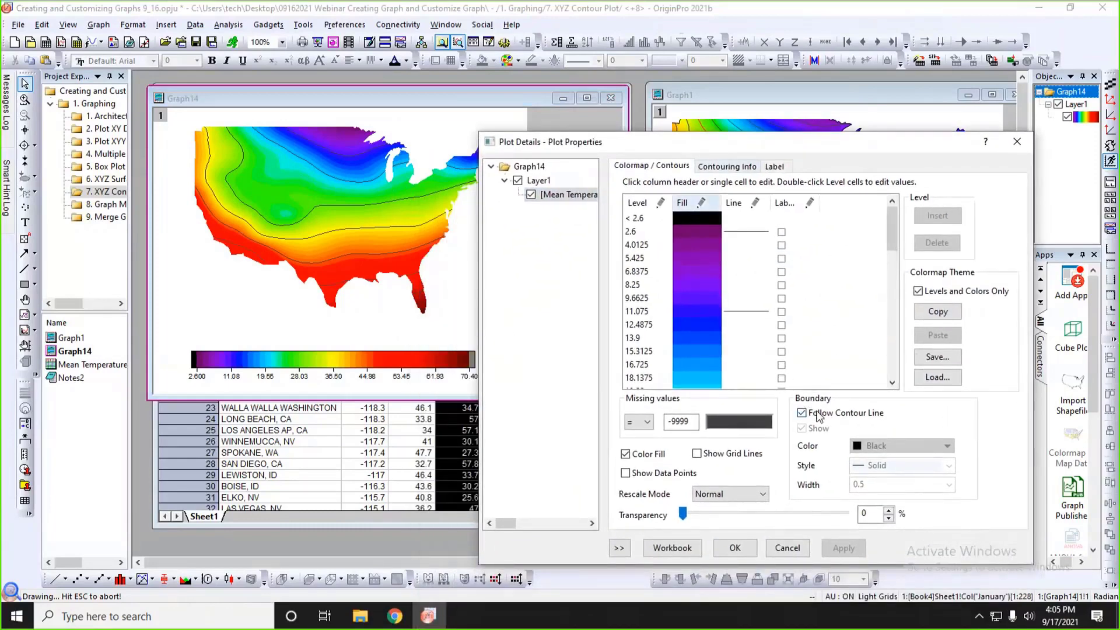
left_click(821, 418)
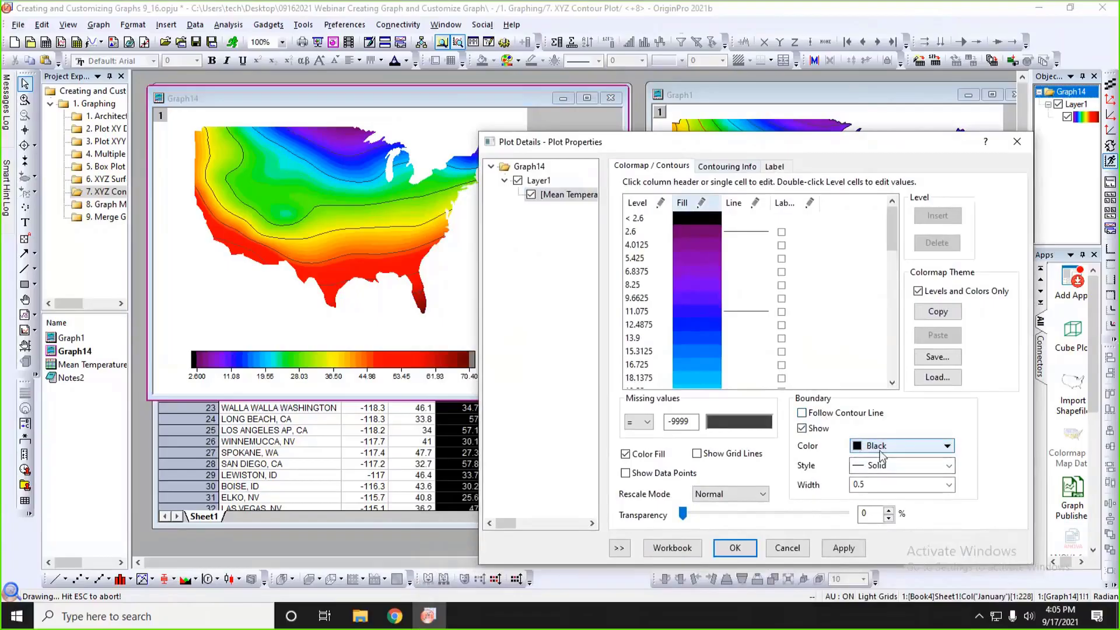
left_click(886, 479)
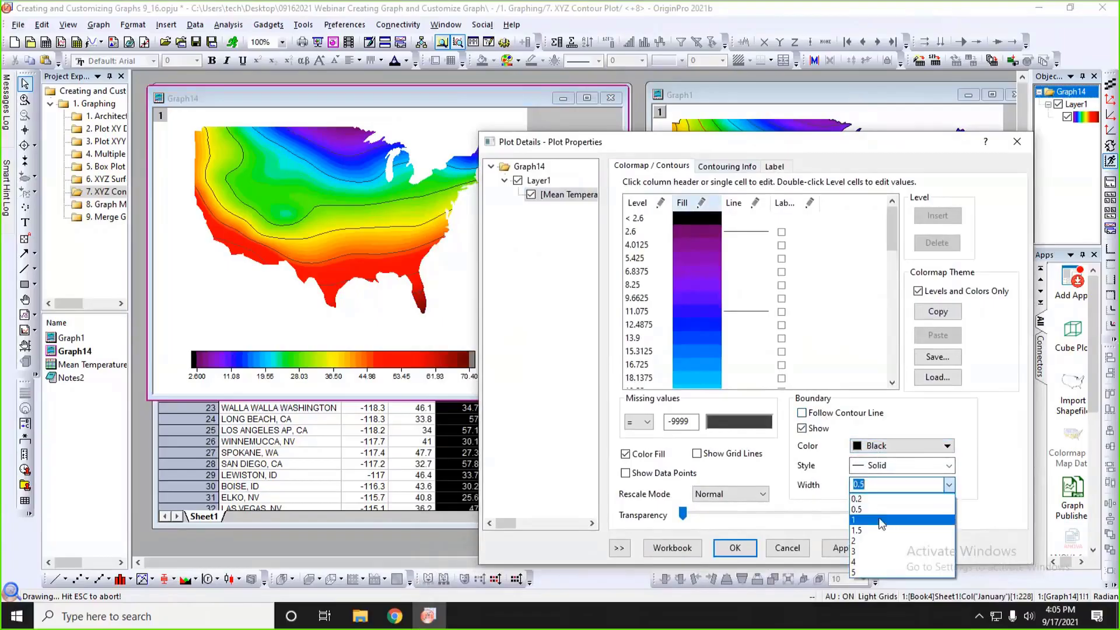
left_click(862, 514)
left_click(735, 548)
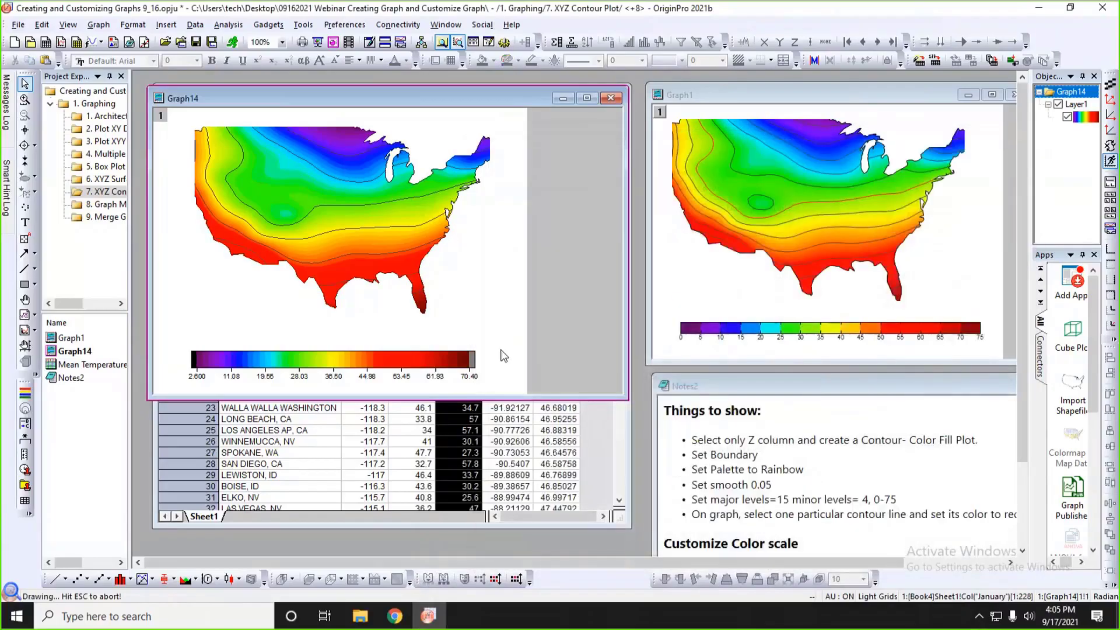
Set the Graph14 contour levels to run from 0 to 75.
left_click(330, 183)
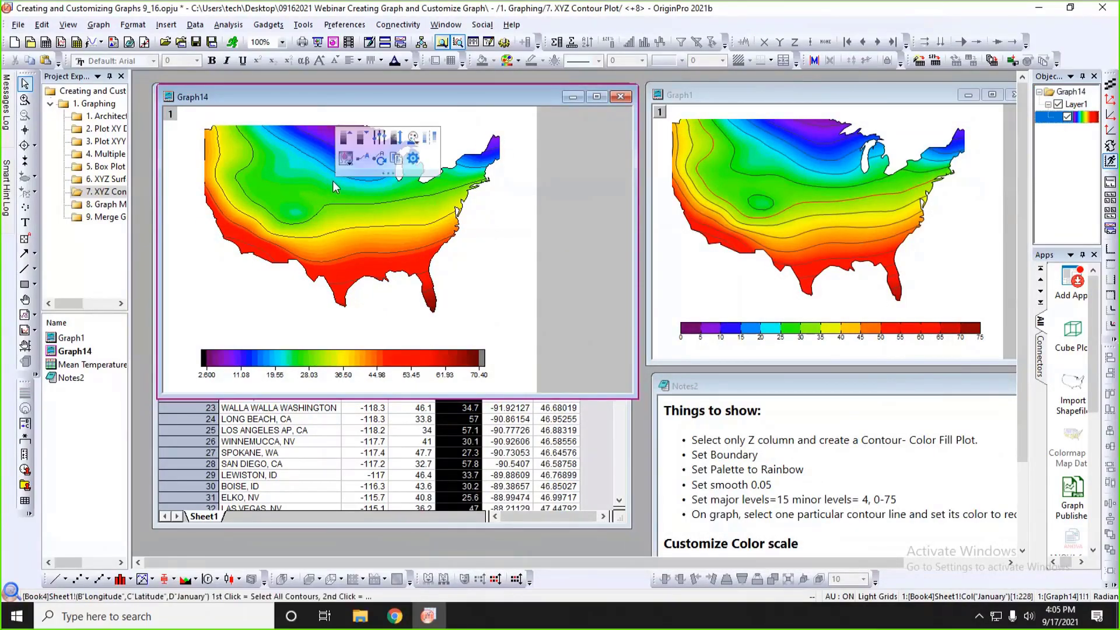
left_click(380, 139)
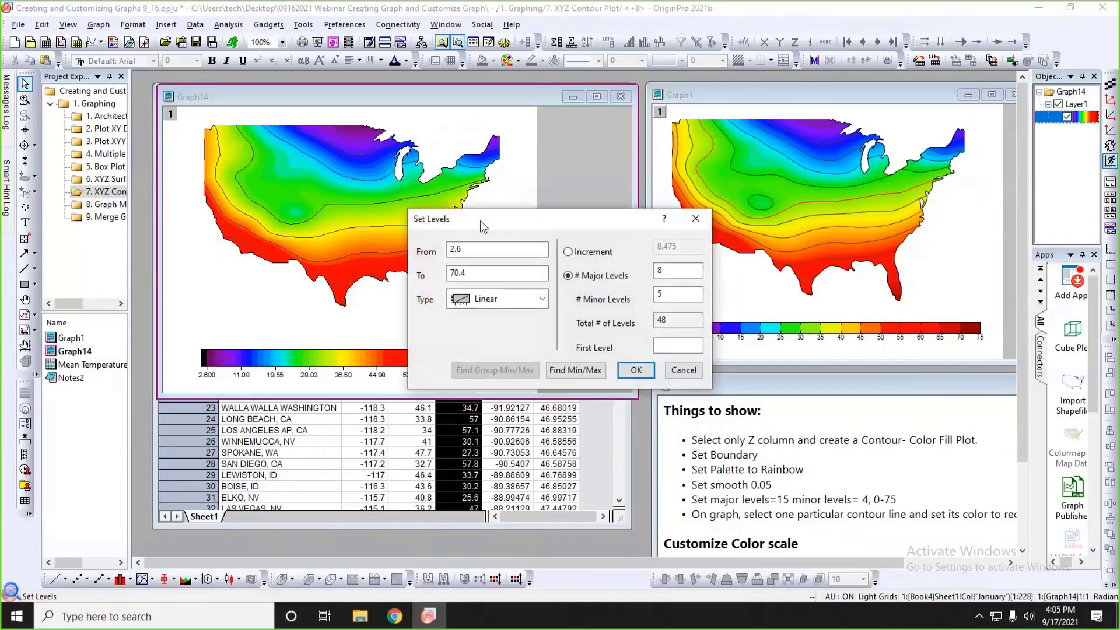
left_click_drag(482, 227, 450, 297)
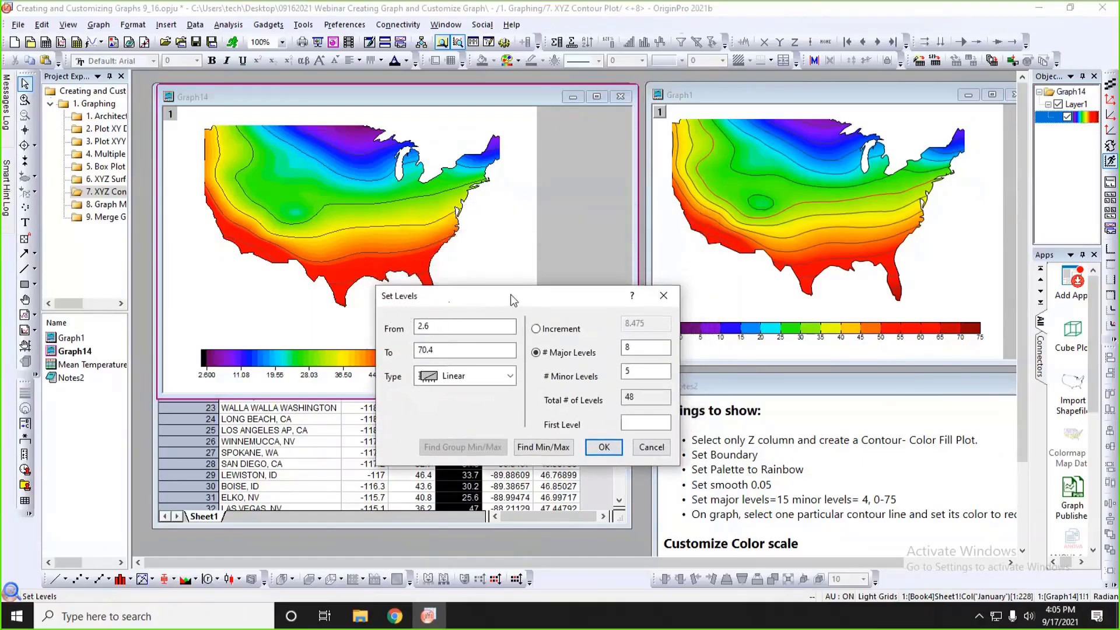
left_click_drag(511, 295, 464, 318)
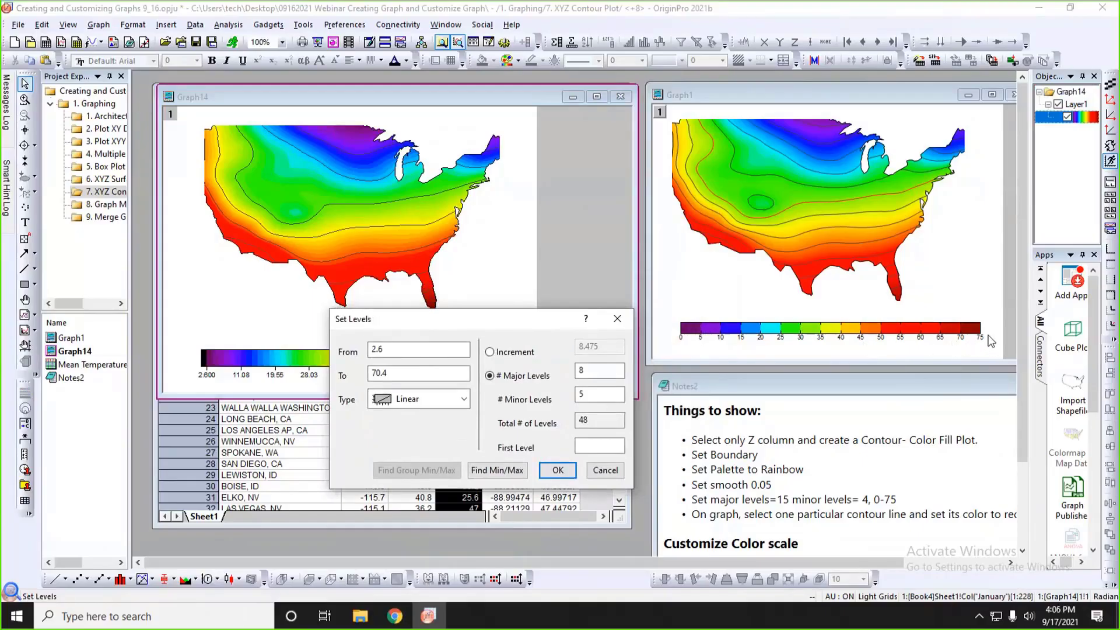
double_click(378, 349)
type("0")
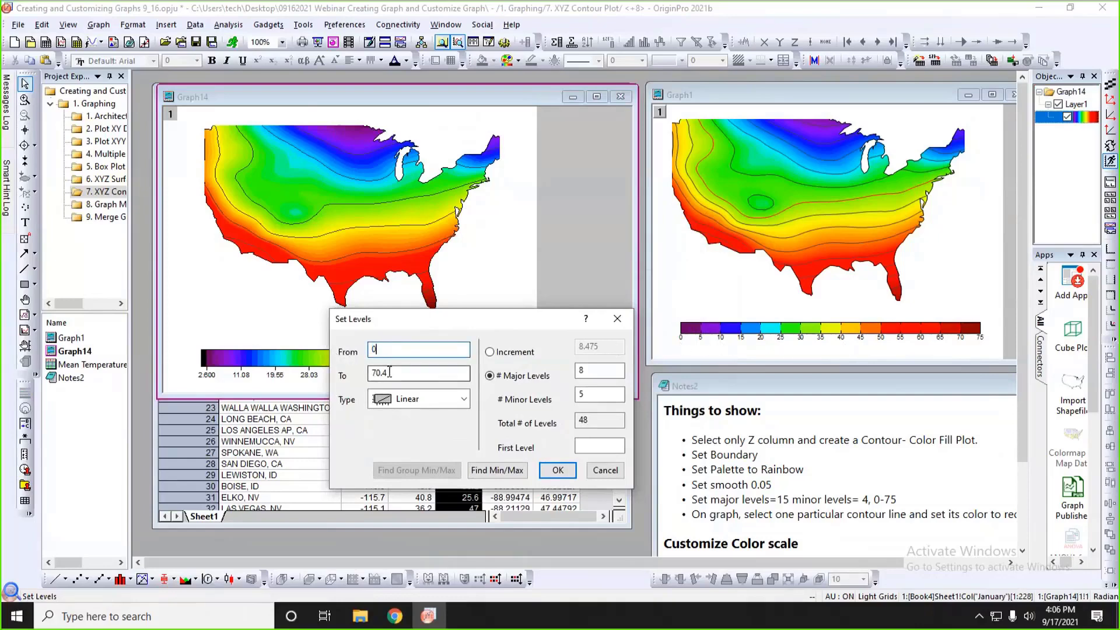
double_click(389, 372)
type("75")
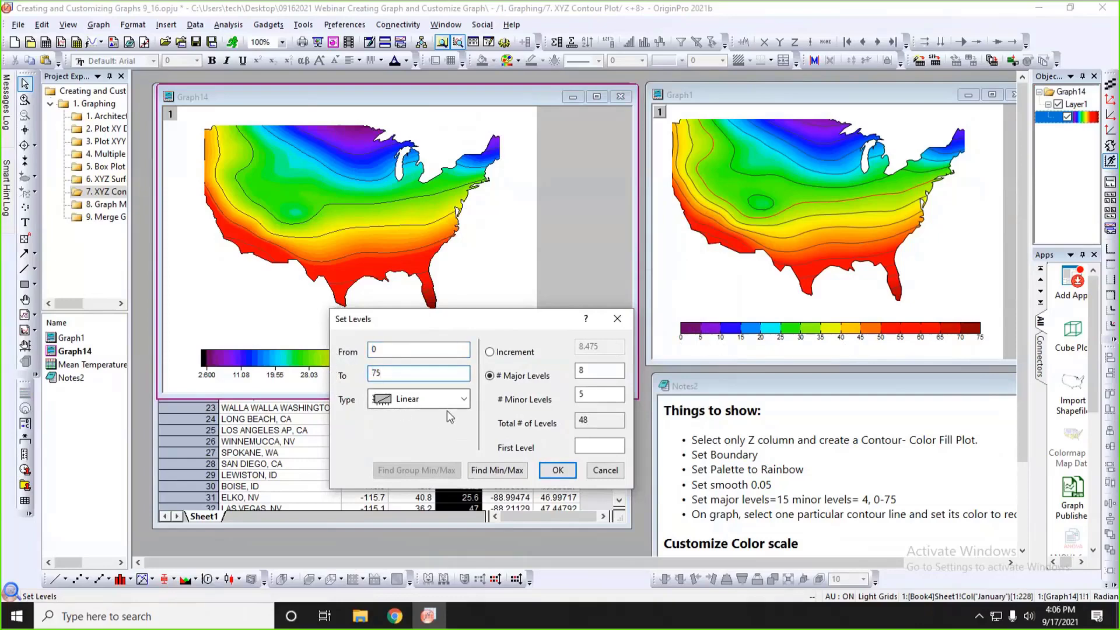
Divide the contour range into 15 major levels with 4 minor levels and apply the level settings.
left_click_drag(478, 314, 451, 329)
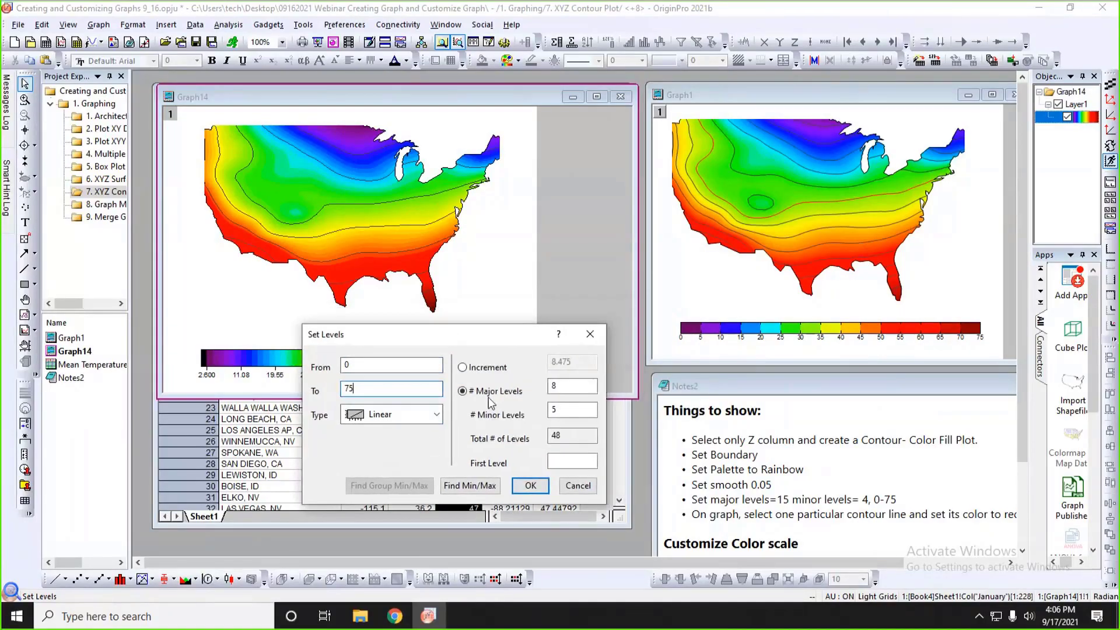
left_click(559, 389)
key("BackSpace")
type("15")
key("Tab")
type("4")
left_click_drag(499, 341, 496, 301)
left_click(527, 445)
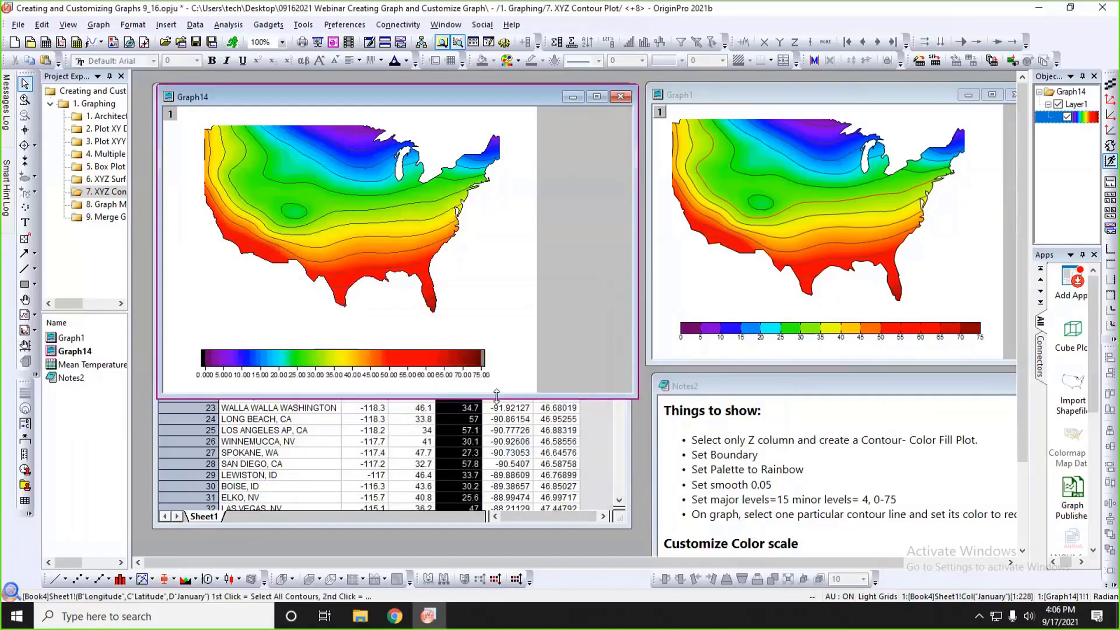
Color only the contour line that curves around the lower edge of the green region red in Graph14.
left_click(244, 157)
left_click(244, 156)
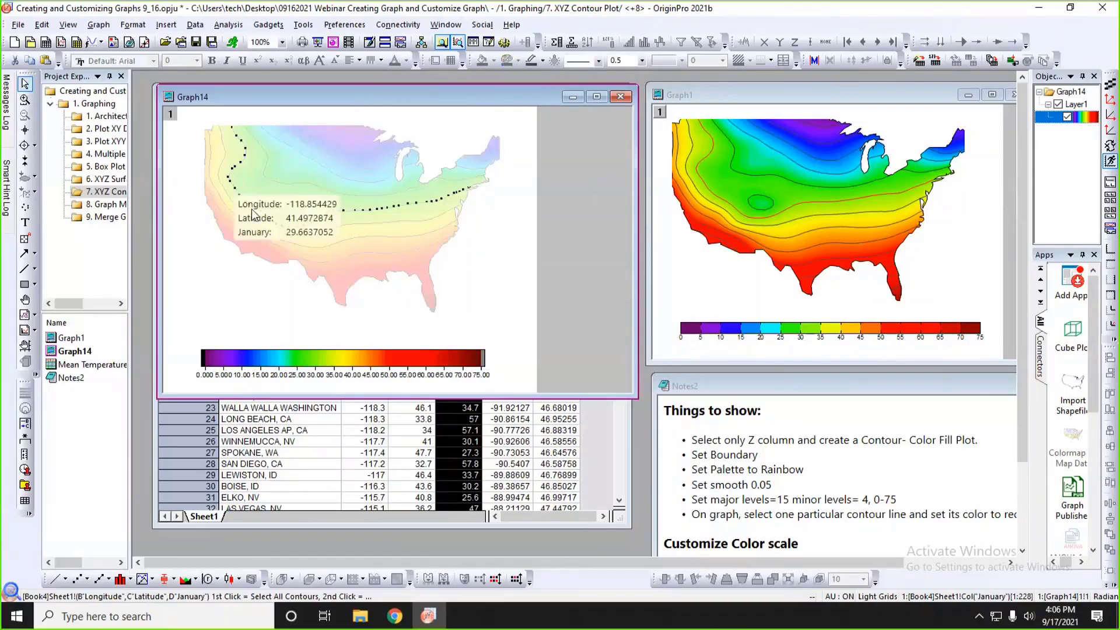
left_click(542, 62)
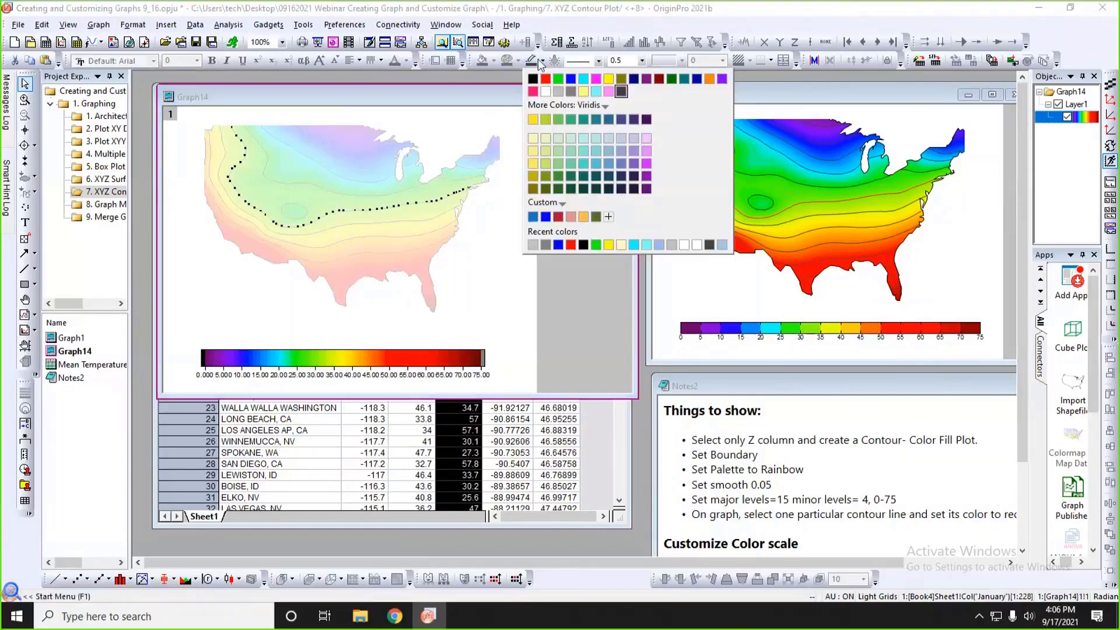
left_click(545, 80)
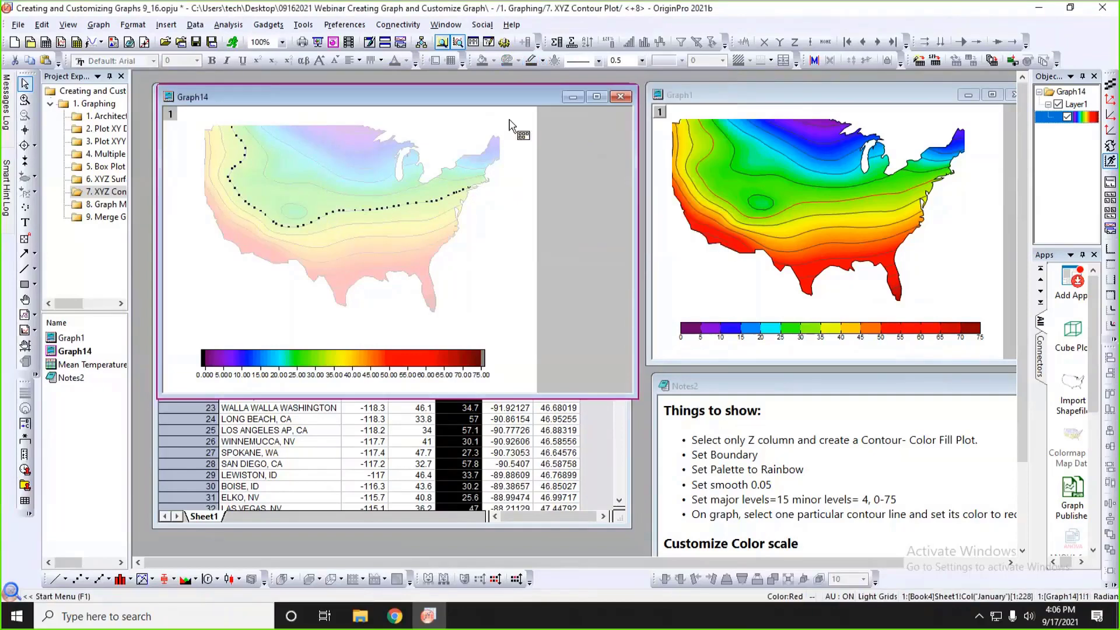
left_click(528, 252)
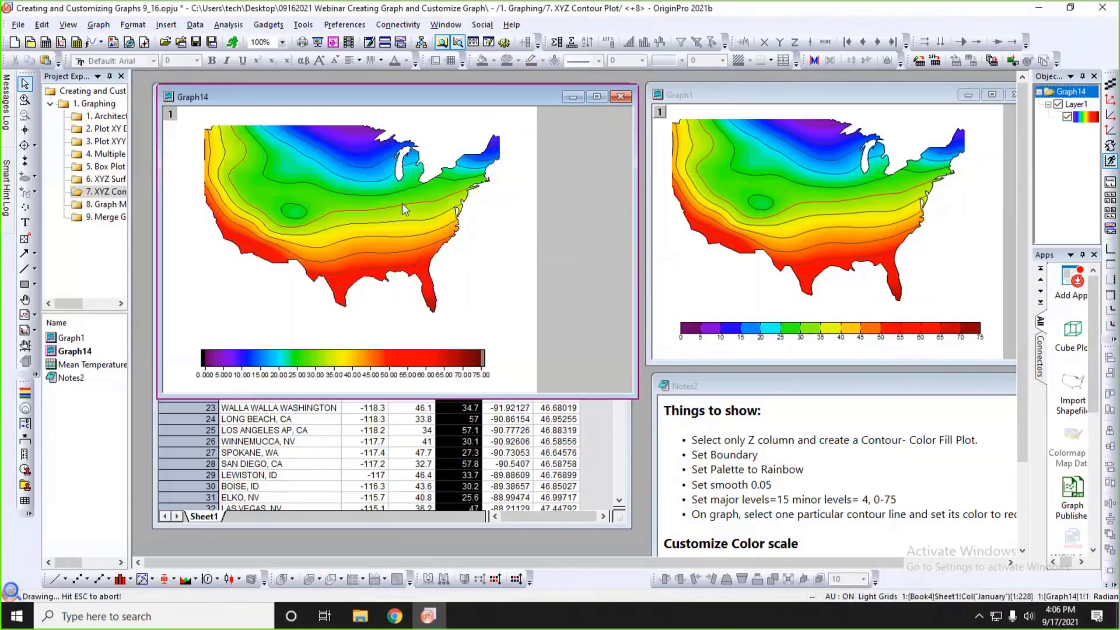
Thicken the red contour line in Graph14 to width 2.
left_click(401, 206)
left_click(401, 206)
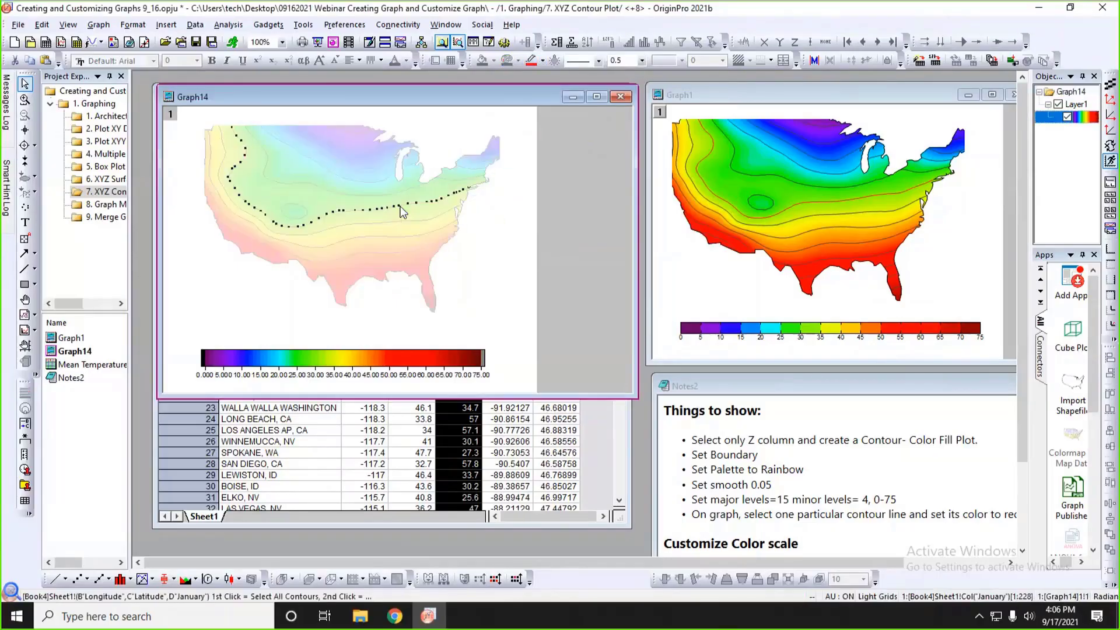
left_click(641, 61)
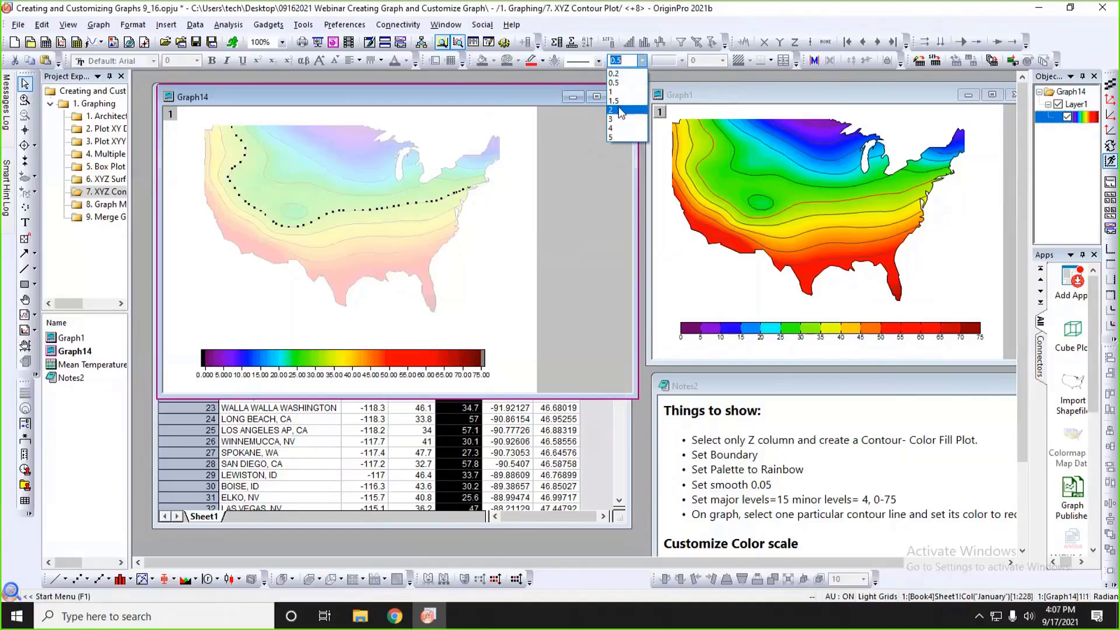
left_click(619, 114)
left_click(565, 170)
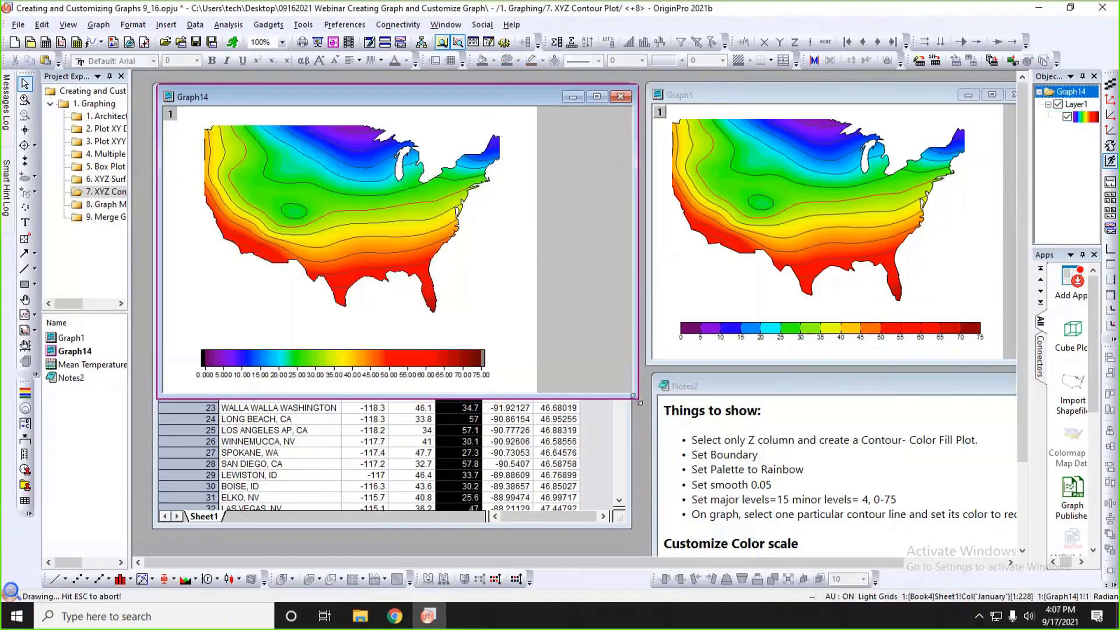
Resize and reposition the Graph14 window so the map appears larger beside the Graph1 reference.
left_click_drag(635, 397, 613, 376)
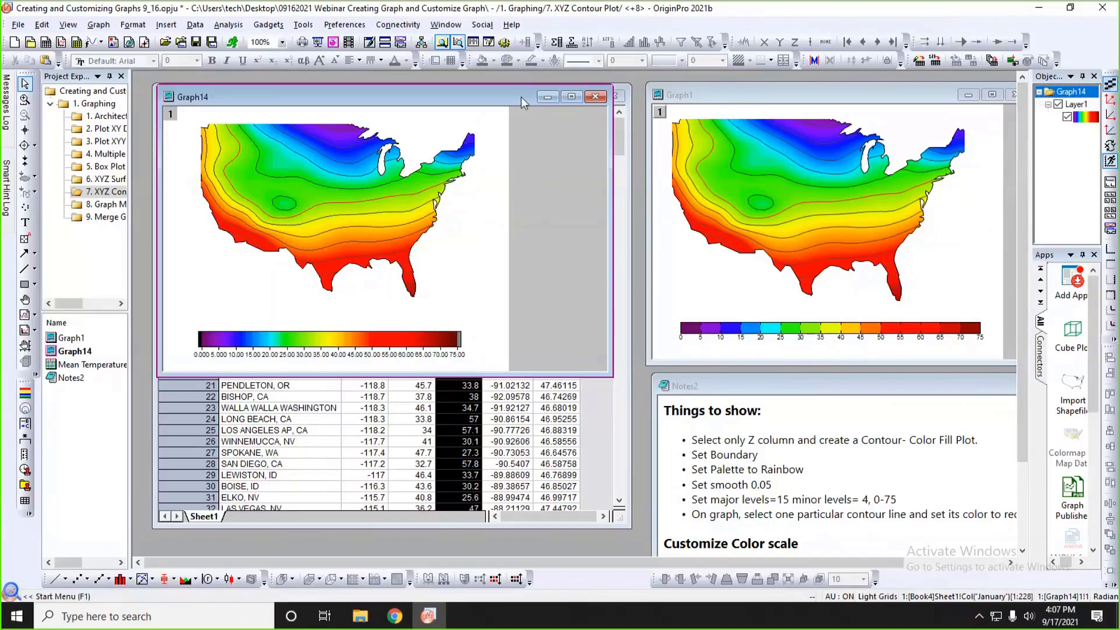
left_click_drag(521, 98, 542, 95)
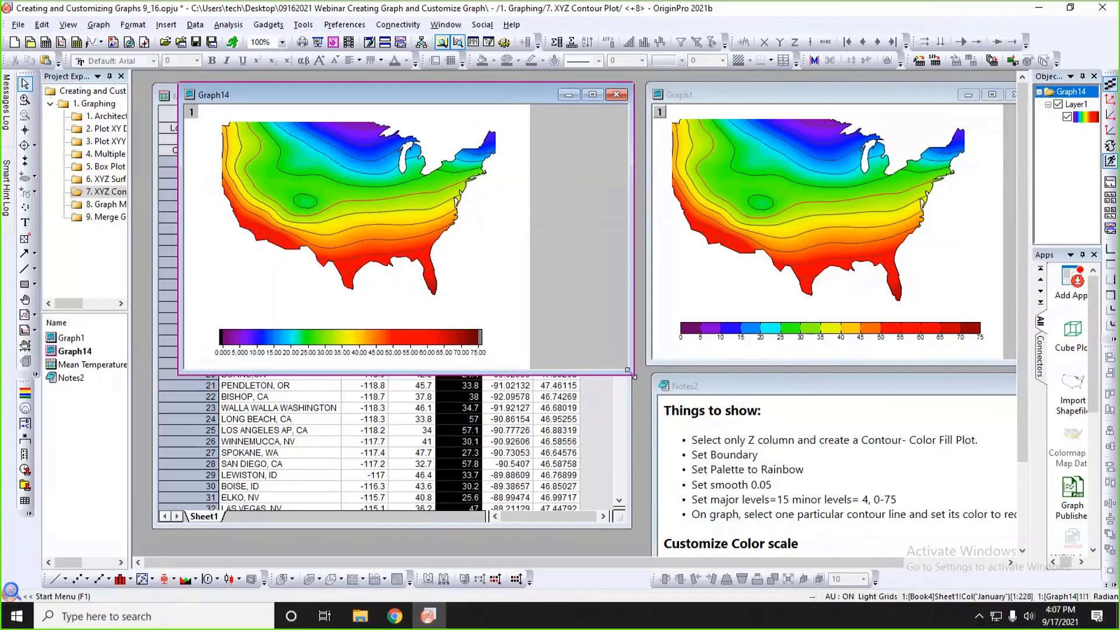
left_click_drag(628, 370, 638, 427)
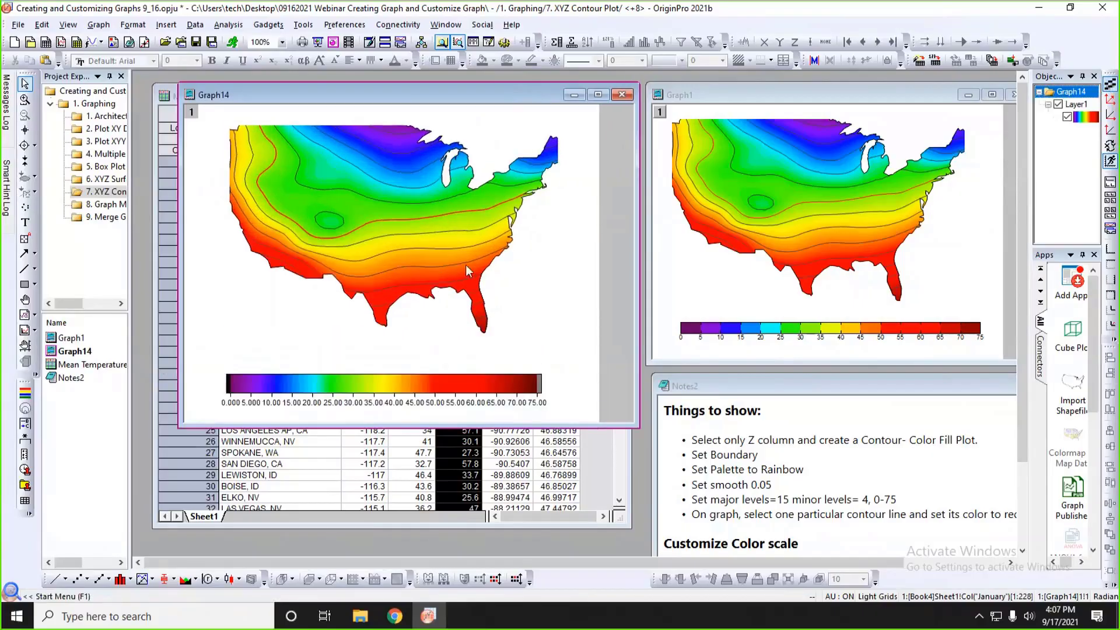
Move the Graph14 color scale up closer to the map and show its labels with 0 decimal places.
mouse_move(430, 245)
left_click(463, 390)
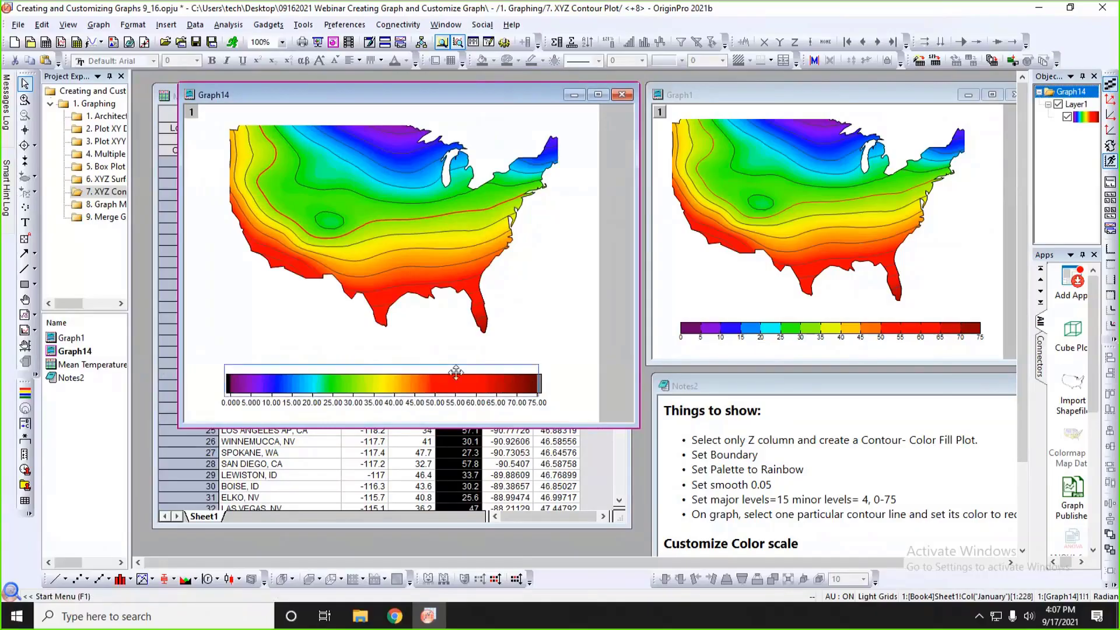
left_click_drag(464, 362, 469, 368)
left_click(648, 362)
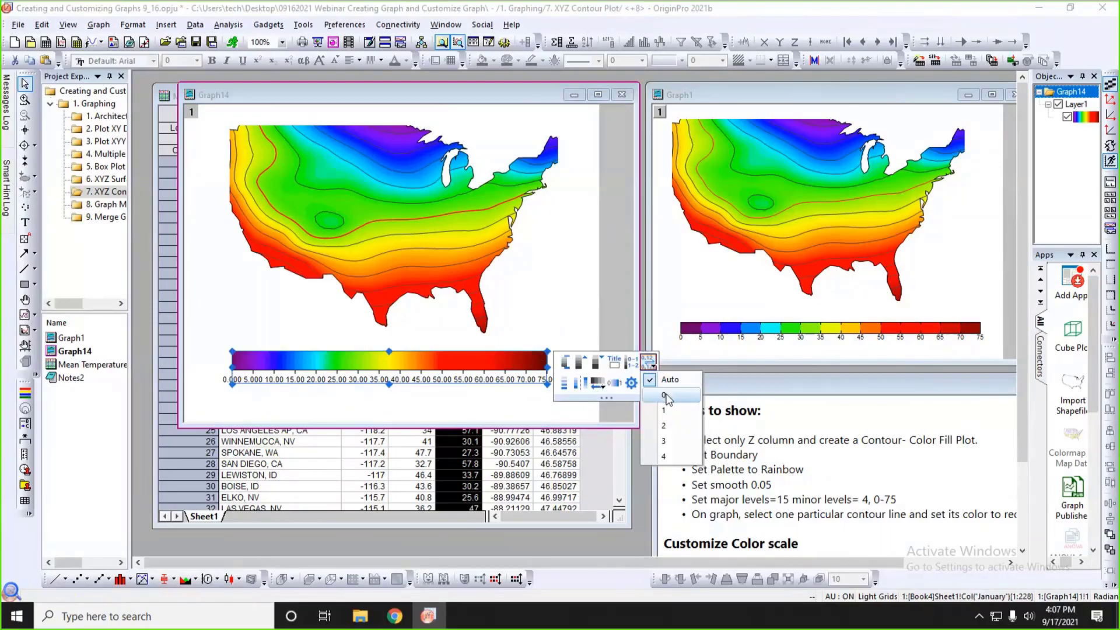
left_click(666, 399)
left_click(524, 409)
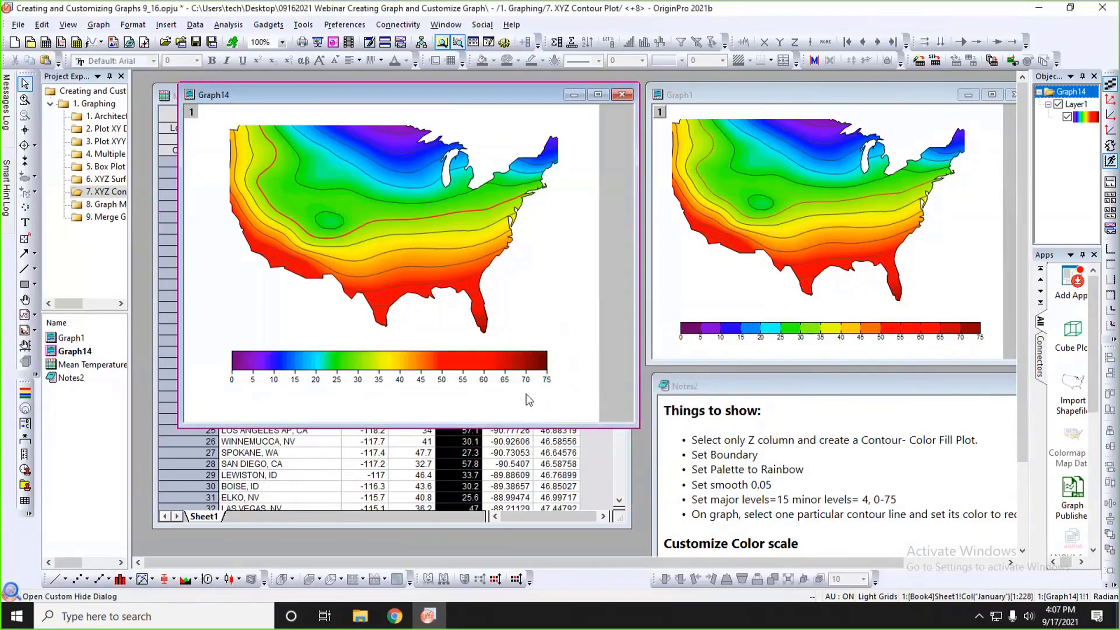
Make the Graph14 color scale fill show major levels only.
left_click(520, 361)
double_click(520, 362)
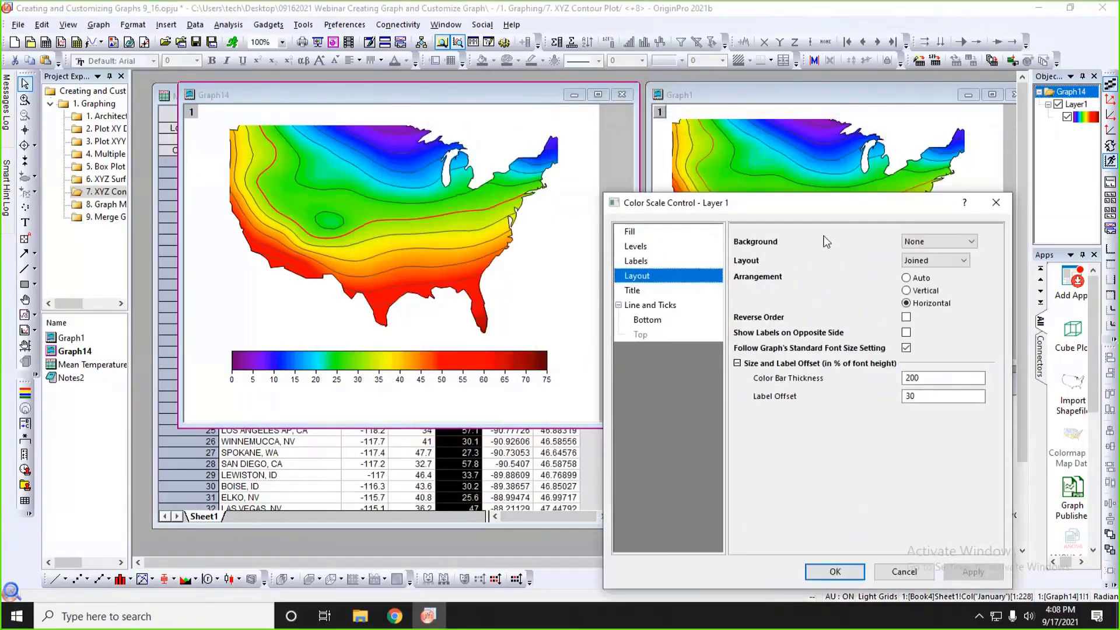
left_click_drag(811, 205, 440, 37)
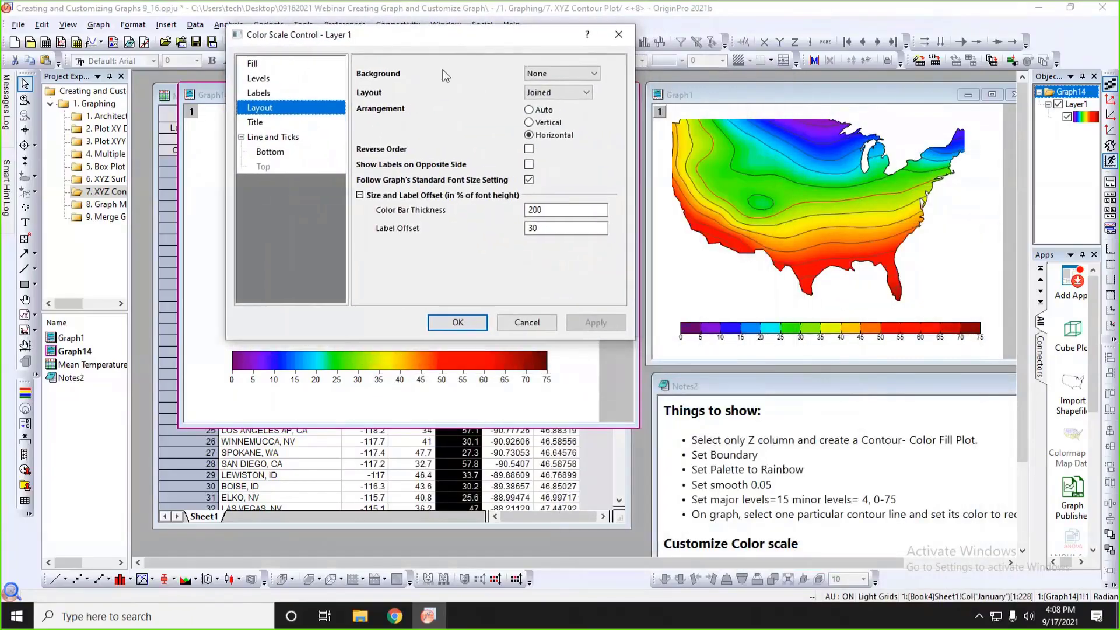
left_click(275, 66)
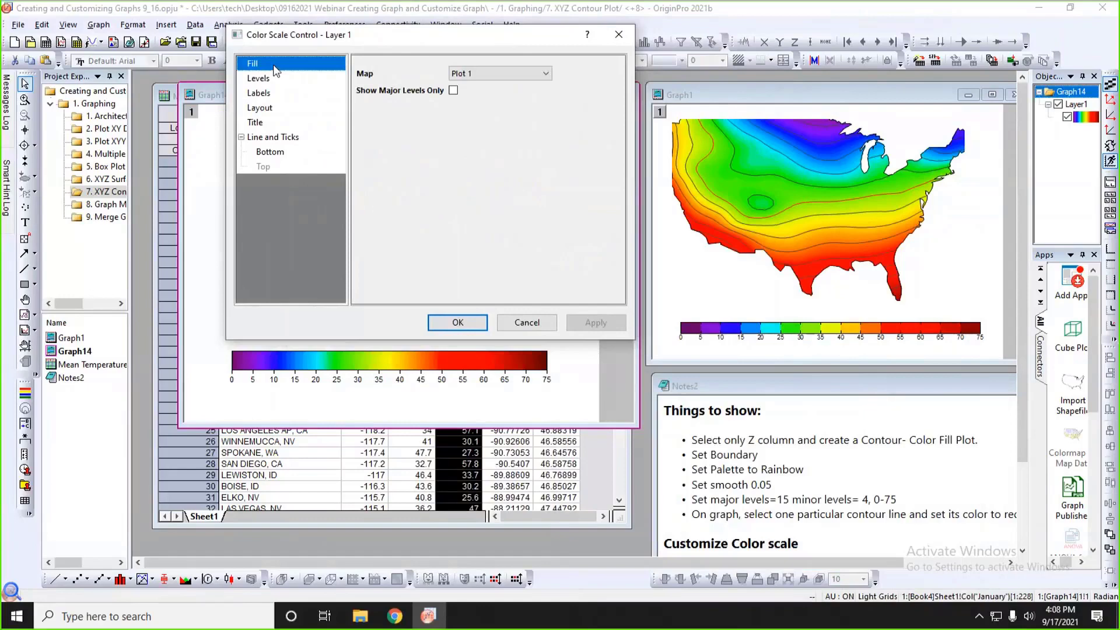
left_click(528, 72)
left_click(415, 152)
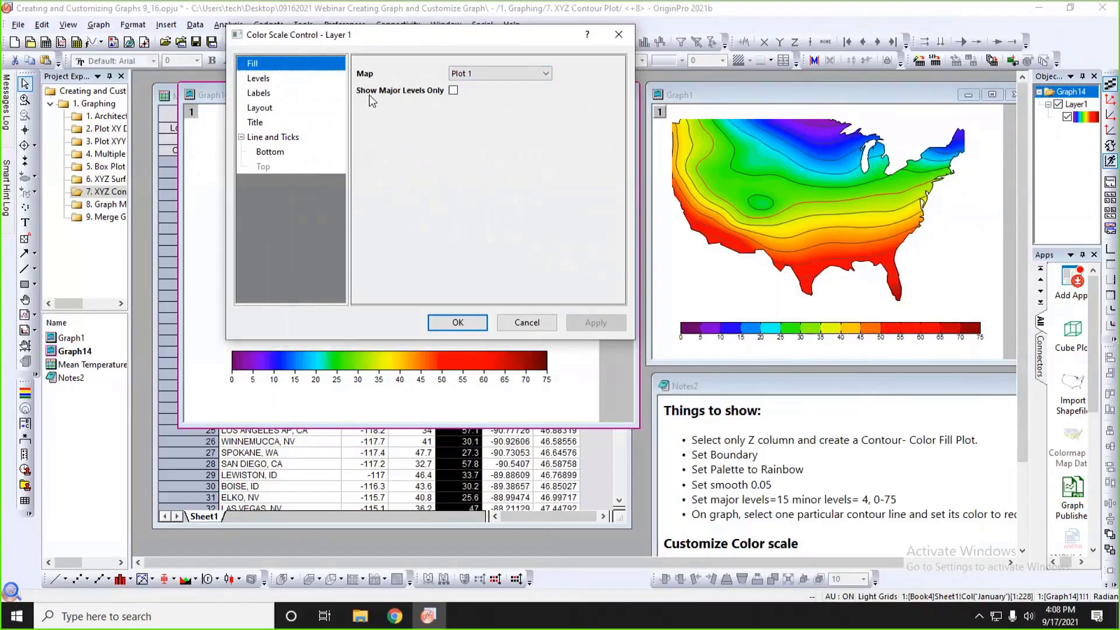
left_click(454, 91)
left_click(594, 325)
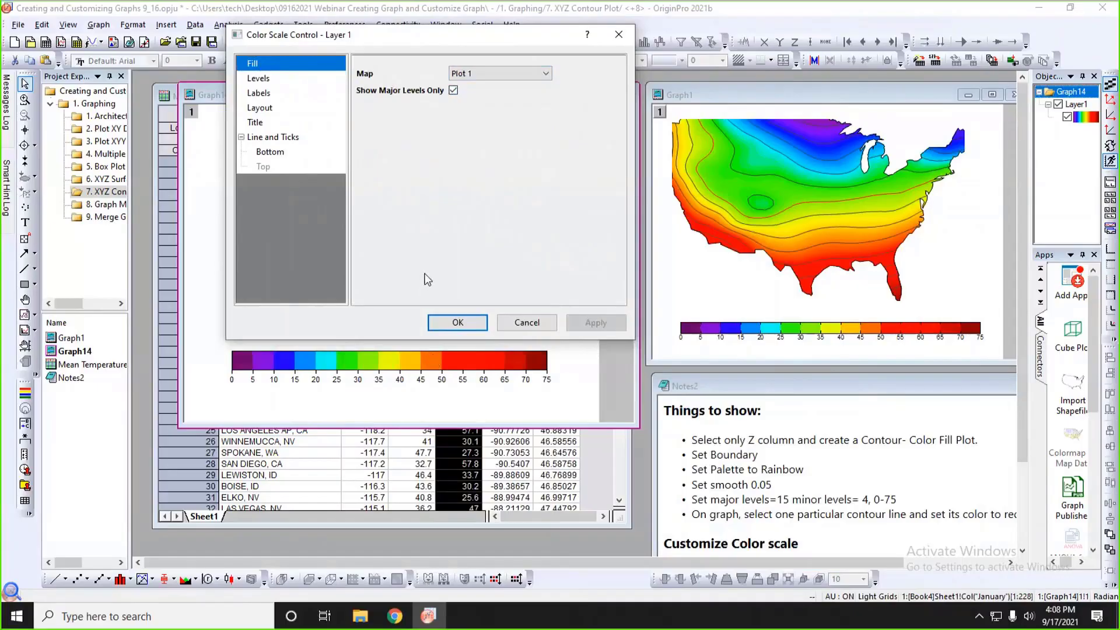
Set the color bar thickness of the Graph14 color scale to 120.
left_click(344, 112)
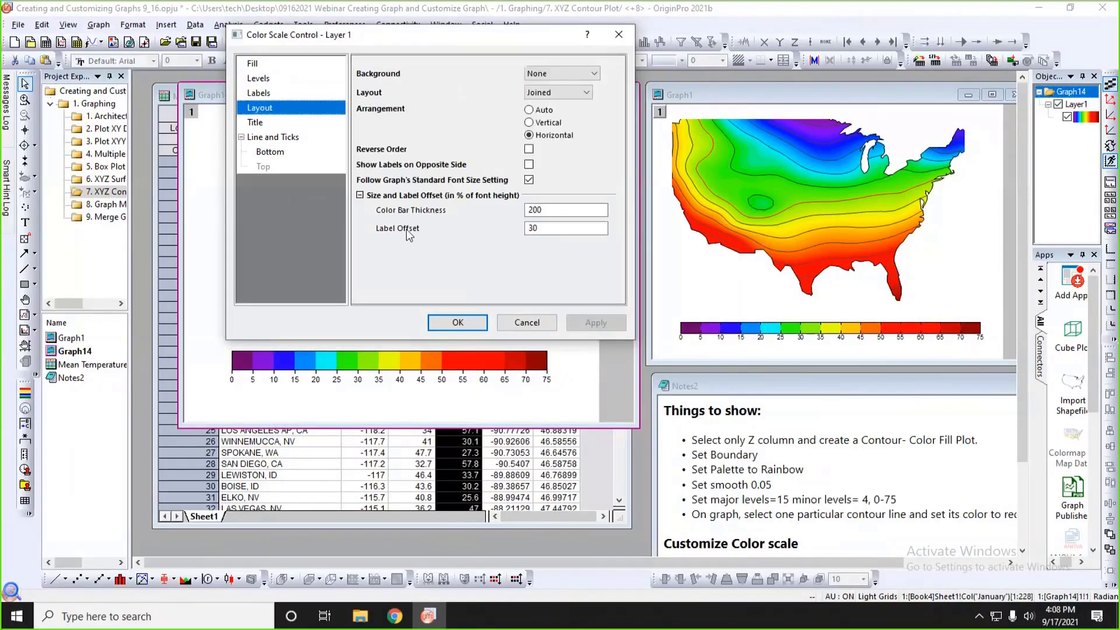
left_click_drag(546, 211, 497, 209)
type("10")
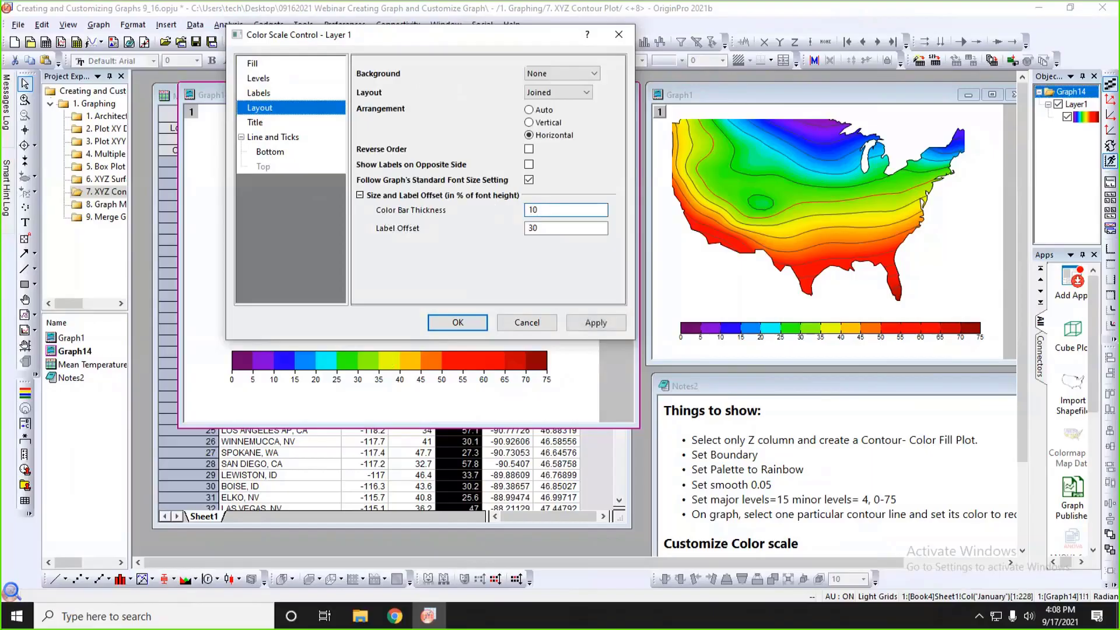
key("BackSpace")
key("BackSpace")
type("21")
key("BackSpace")
type("120")
left_click(597, 326)
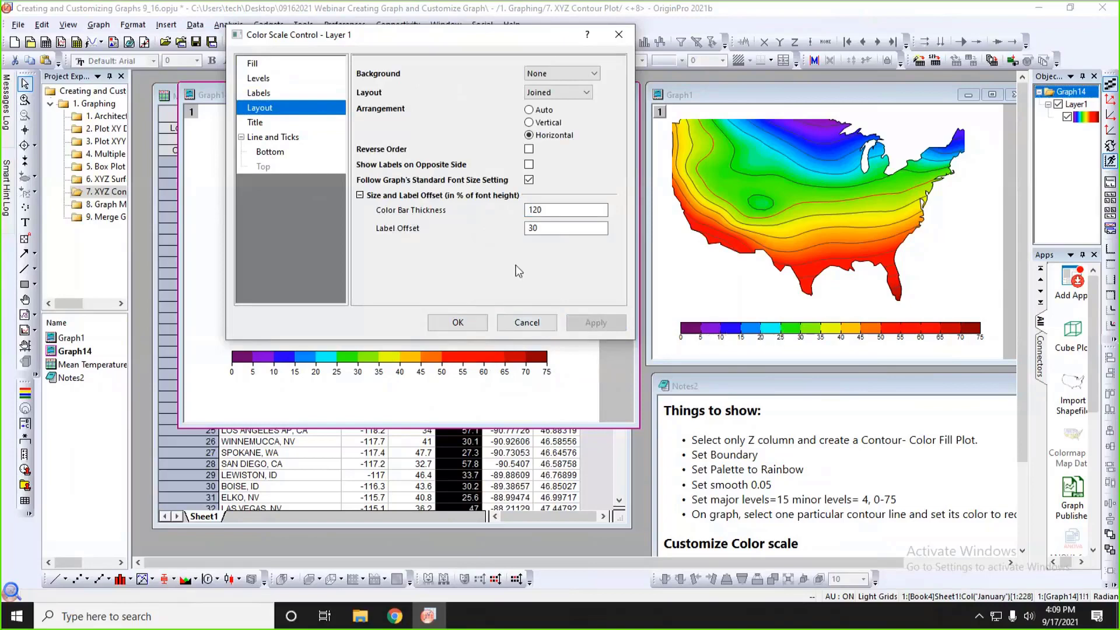
Use the same line and tick options for the bottom and top of the color scale.
left_click(278, 143)
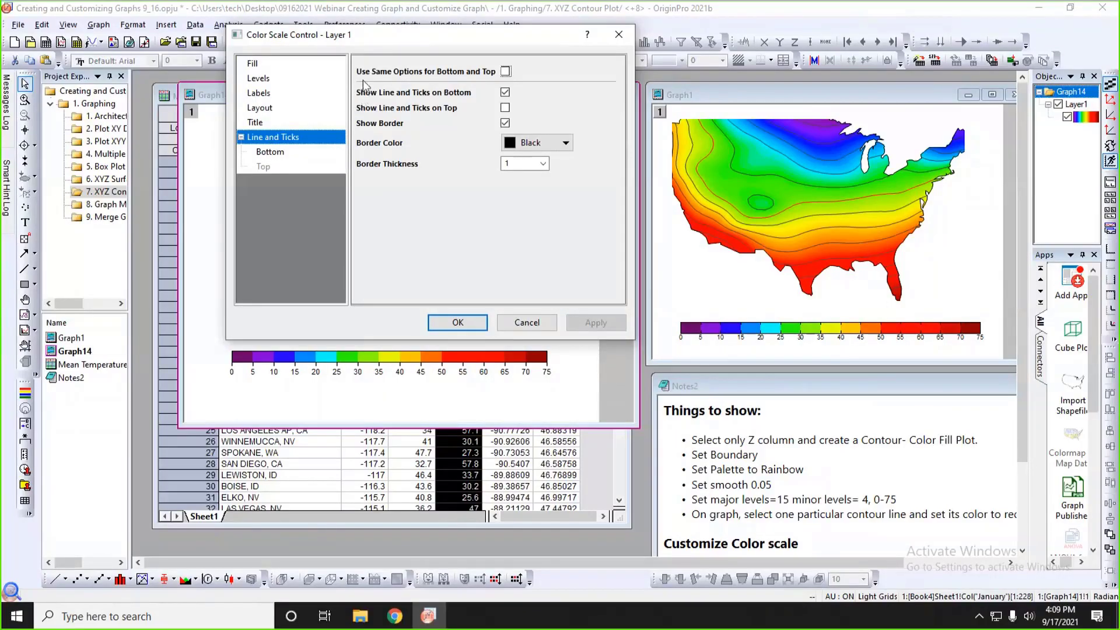
left_click(505, 71)
left_click(592, 323)
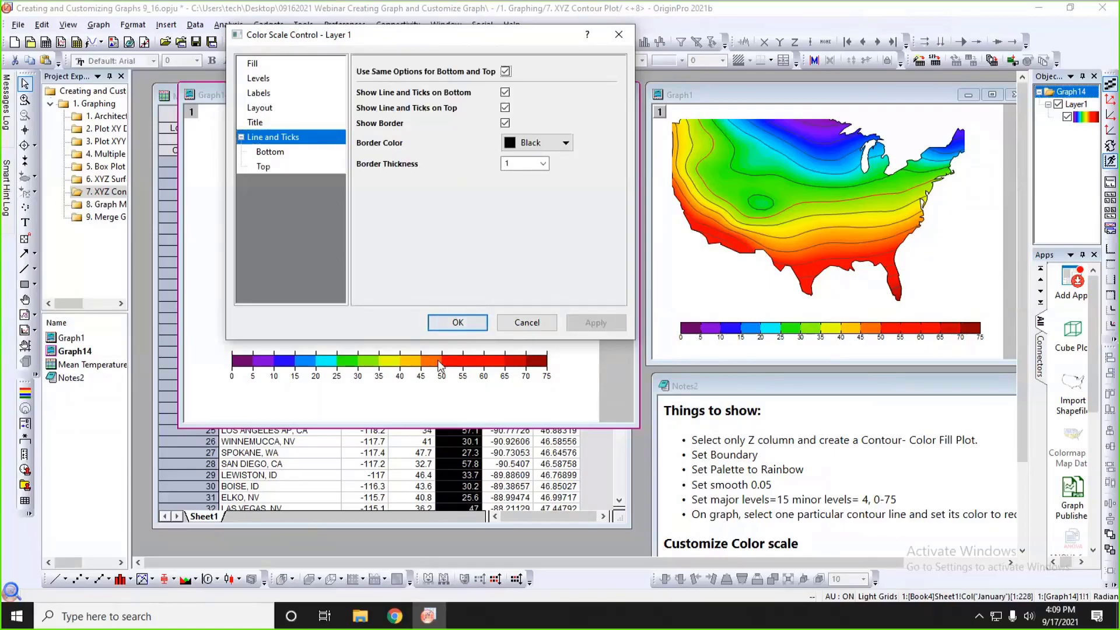
Set the color scale's bottom major ticks to the In style with a length of 5.
left_click(270, 153)
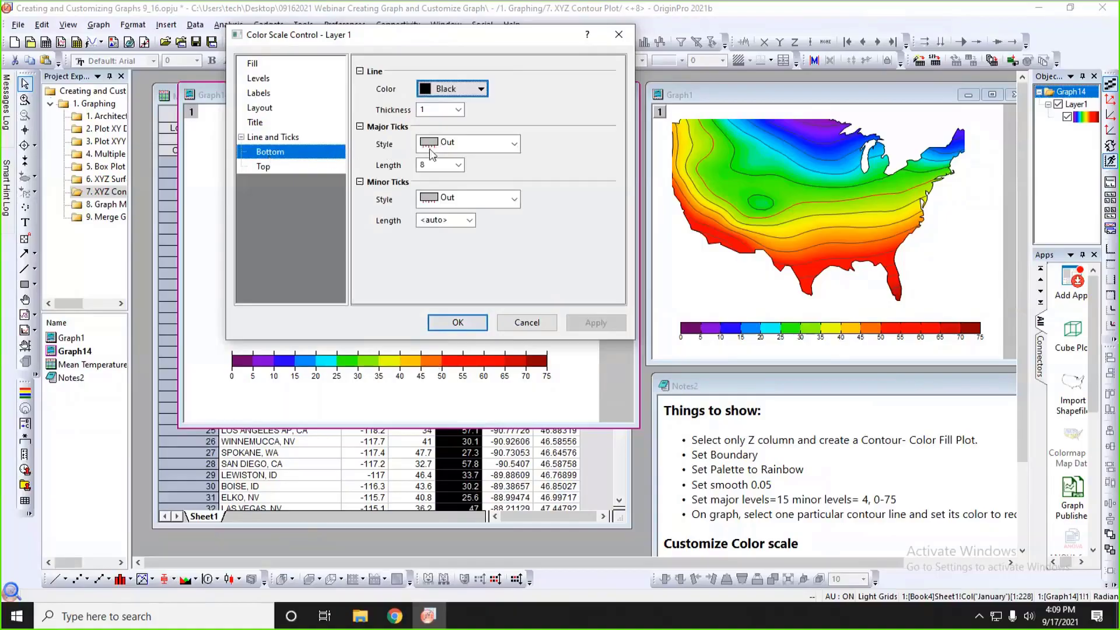
left_click(513, 144)
left_click(467, 165)
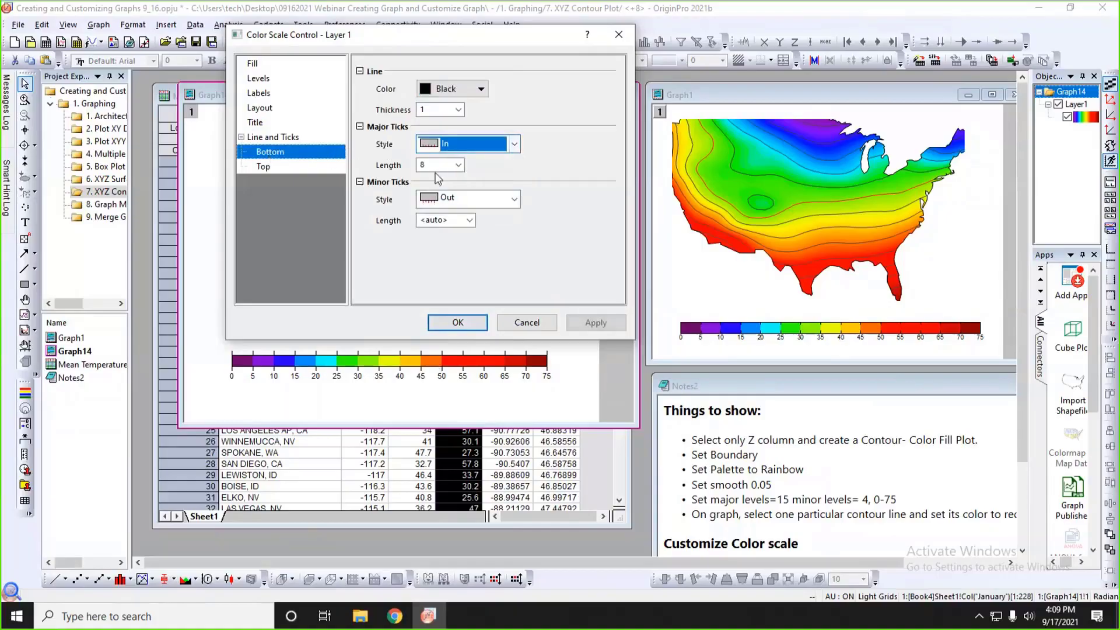
double_click(422, 165)
type("5")
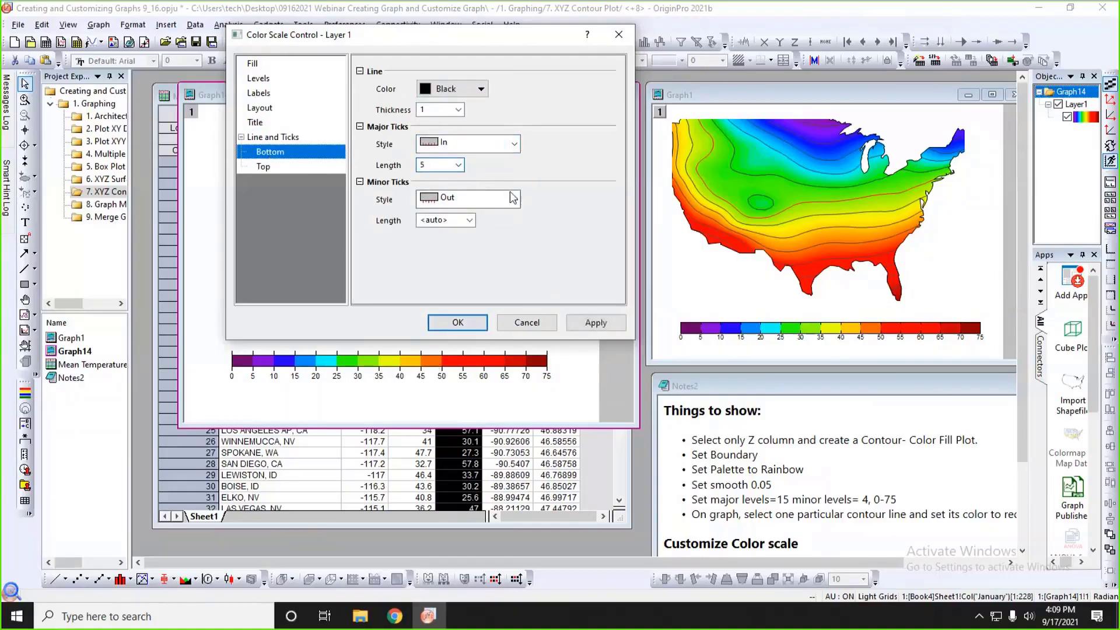
left_click(578, 320)
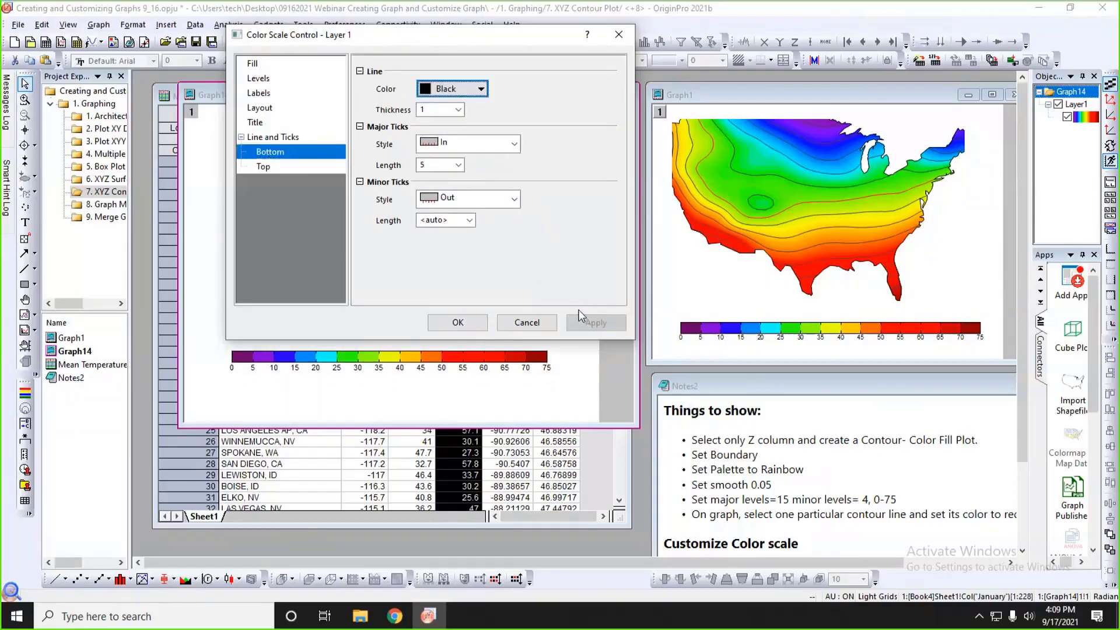
Apply the line and tick settings to the Graph14 color scale and nudge the scale slightly downward beneath the map.
left_click(455, 322)
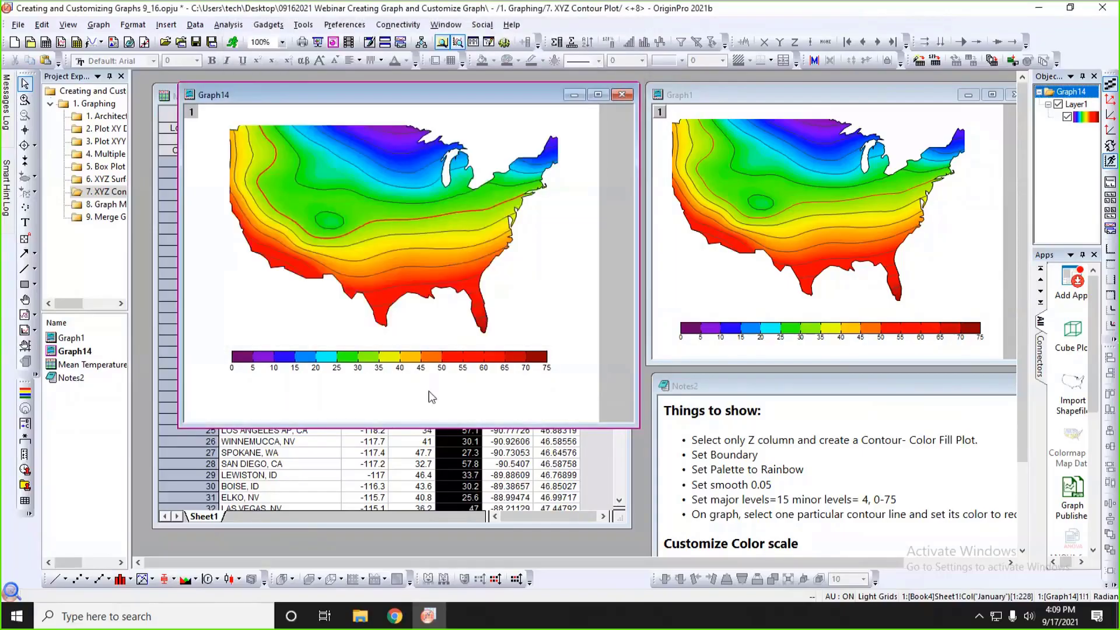
left_click(498, 369)
left_click_drag(498, 369, 496, 379)
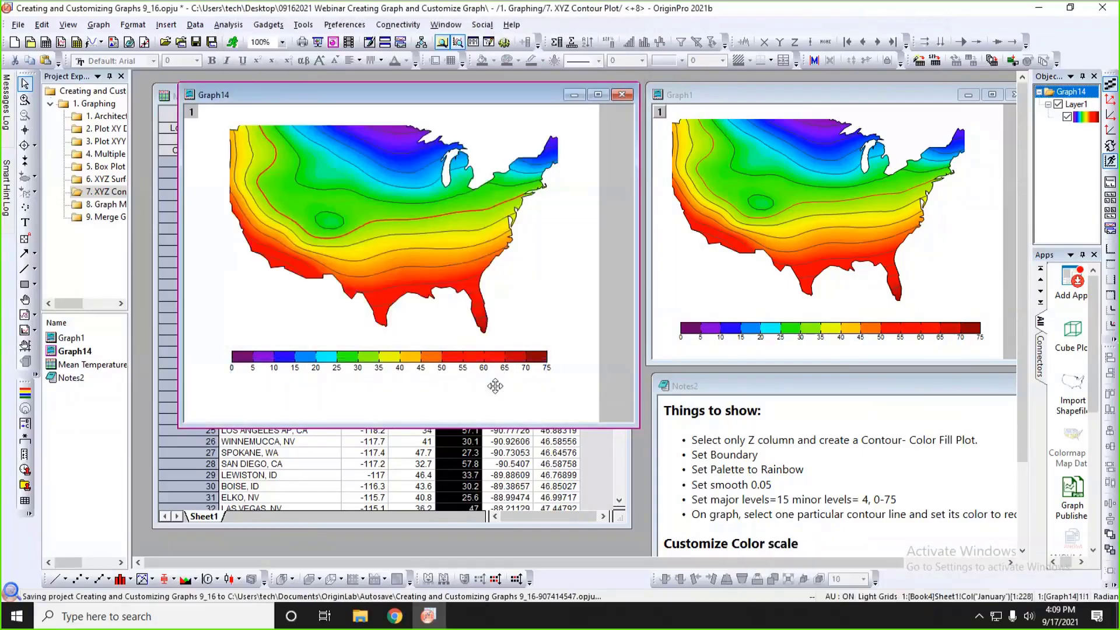
left_click(542, 331)
Open the project folder 8. Graph Maker and Duplicate Graph and arrange the automobile2 workbook window so its sheet tabs fit in the workspace.
left_click(120, 206)
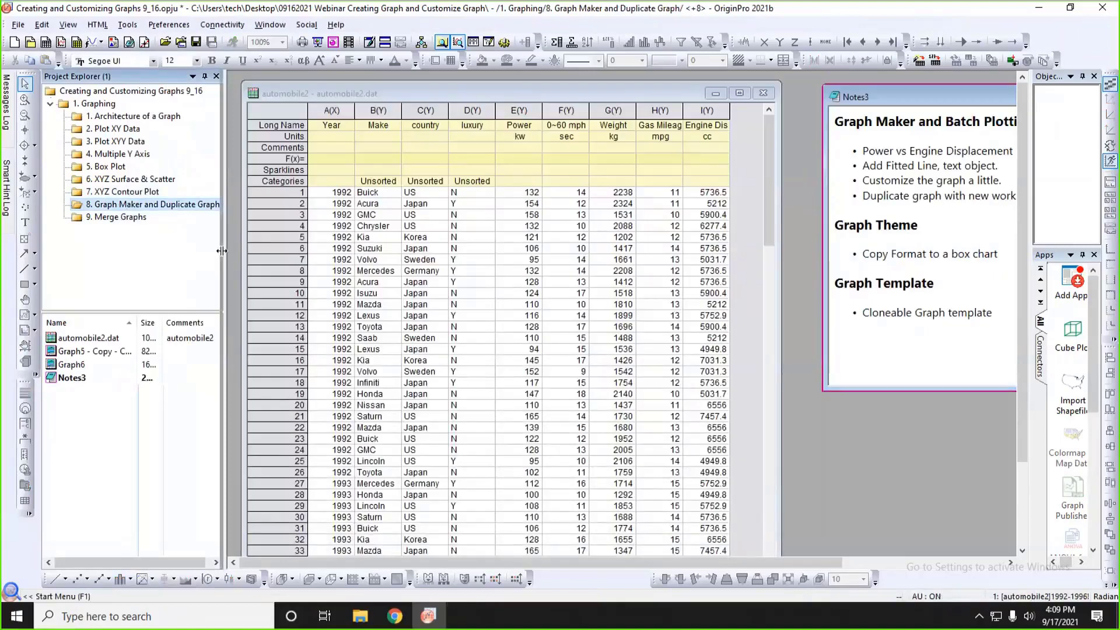
left_click_drag(222, 251, 180, 250)
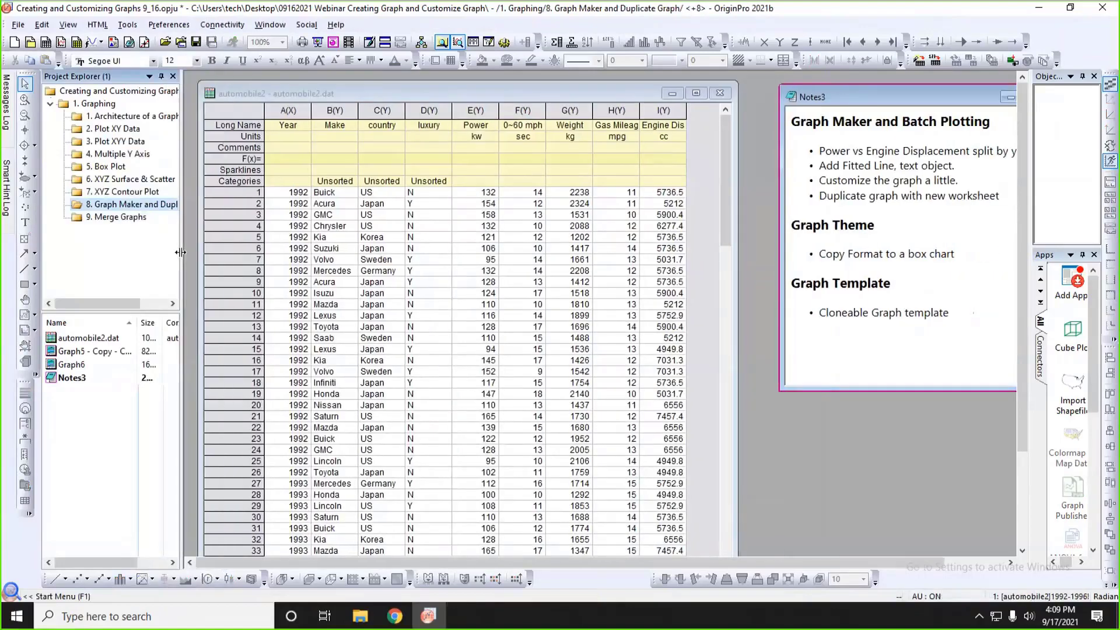
left_click(304, 93)
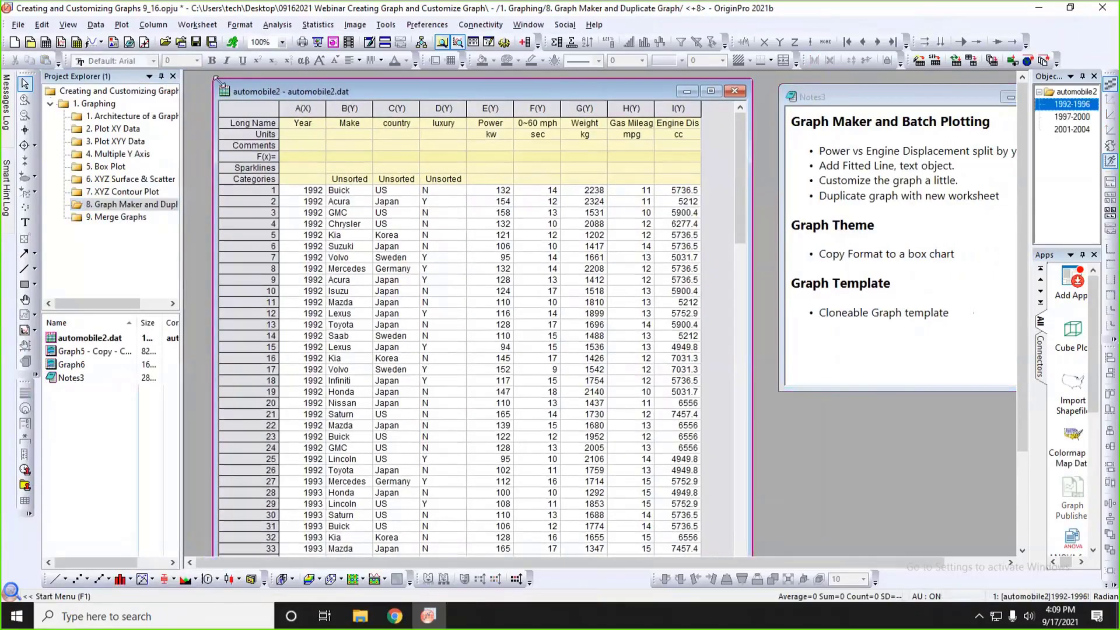
mouse_move(305, 91)
left_mouse_down()
mouse_move(308, 202)
mouse_move(293, 83)
left_mouse_up()
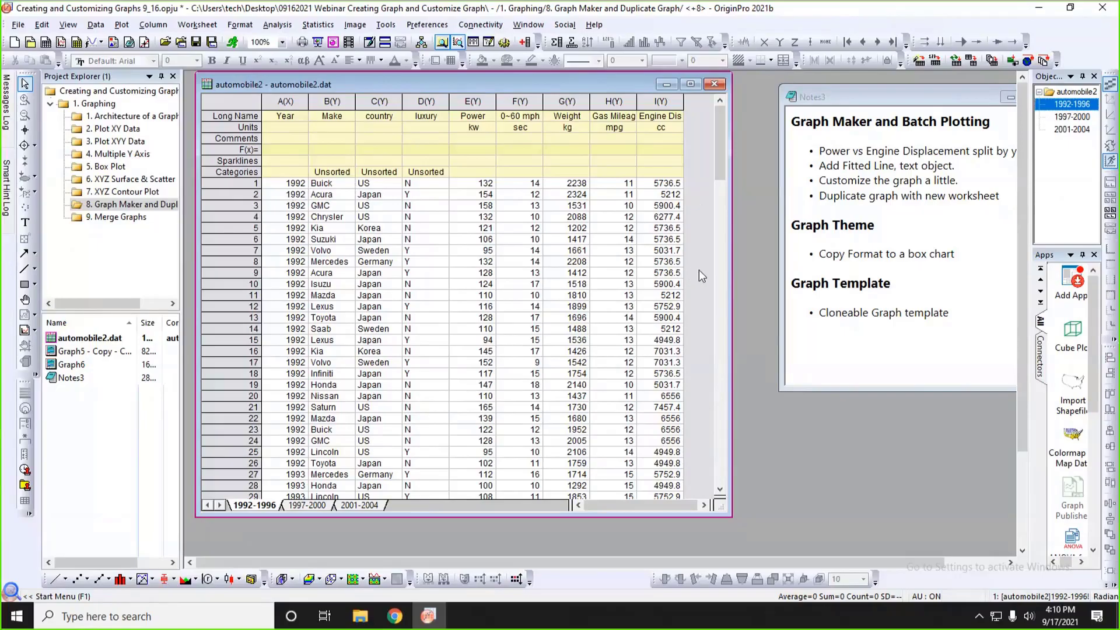
Open Graph Maker for the 1992-1996 sheet of automobile2, then move and slightly enlarge its dialog.
left_click(475, 105)
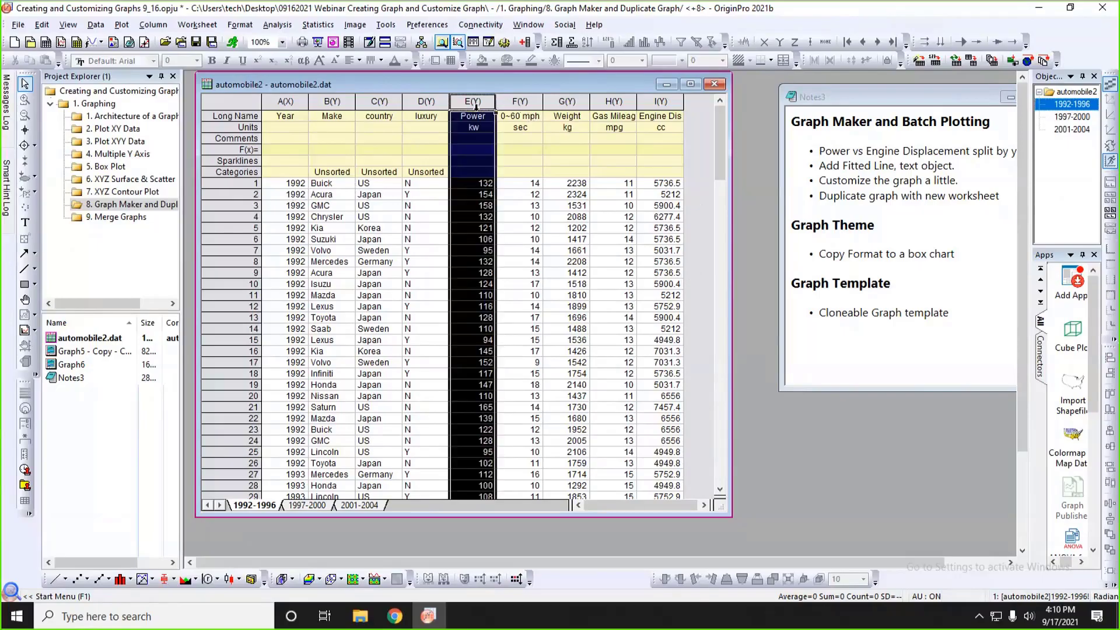
left_click(657, 103)
left_click(416, 224)
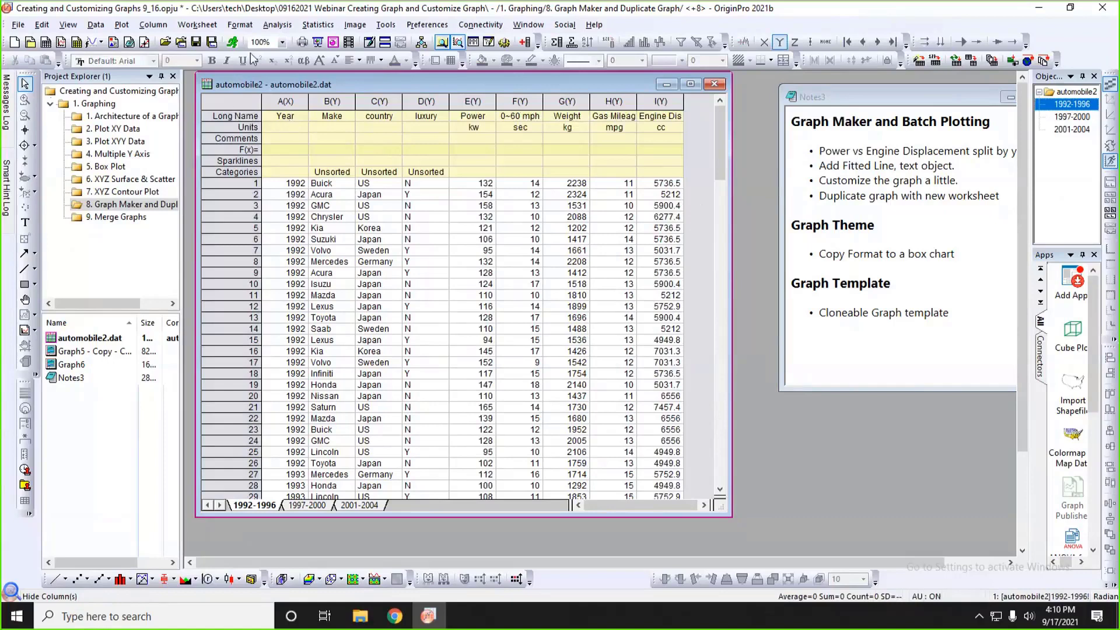
left_click(122, 25)
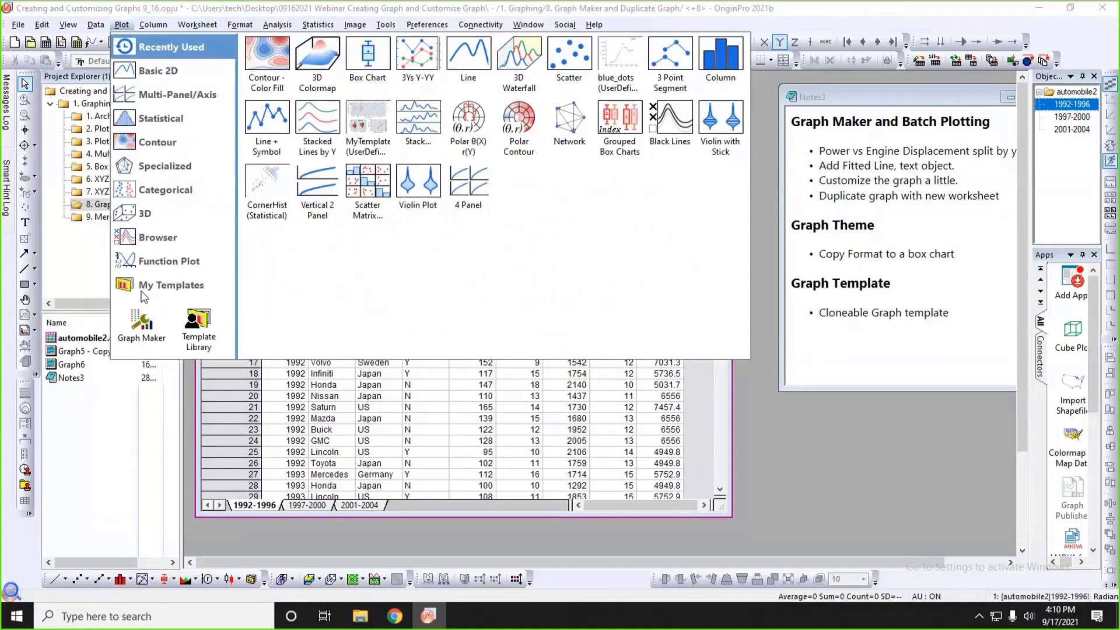
left_click(153, 261)
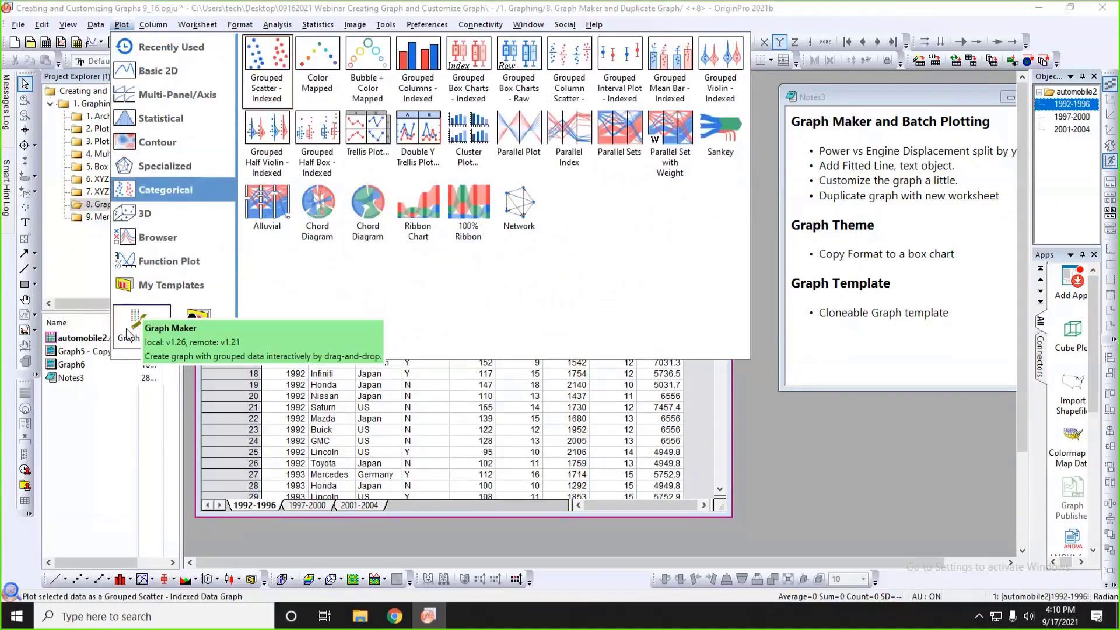
left_click(126, 327)
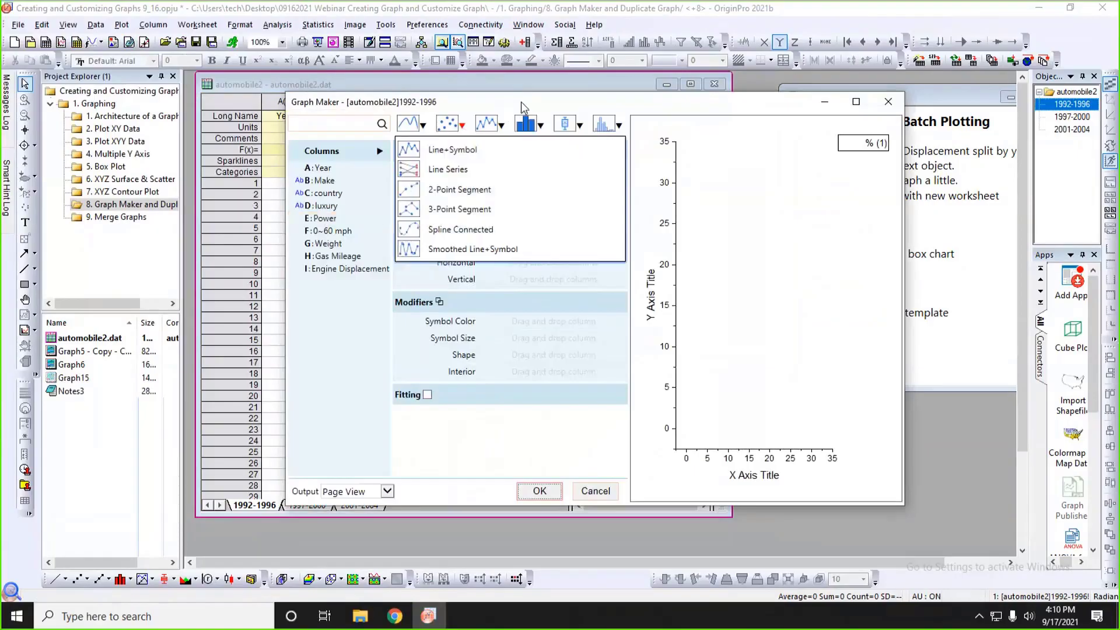
left_click_drag(520, 101, 615, 81)
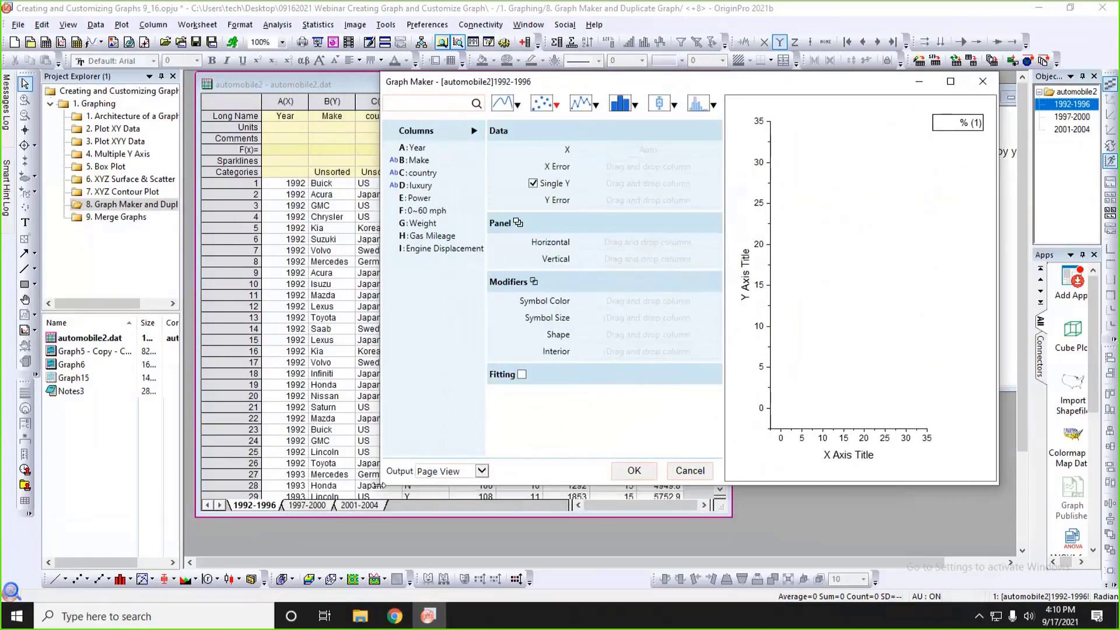
left_click_drag(375, 484, 371, 498)
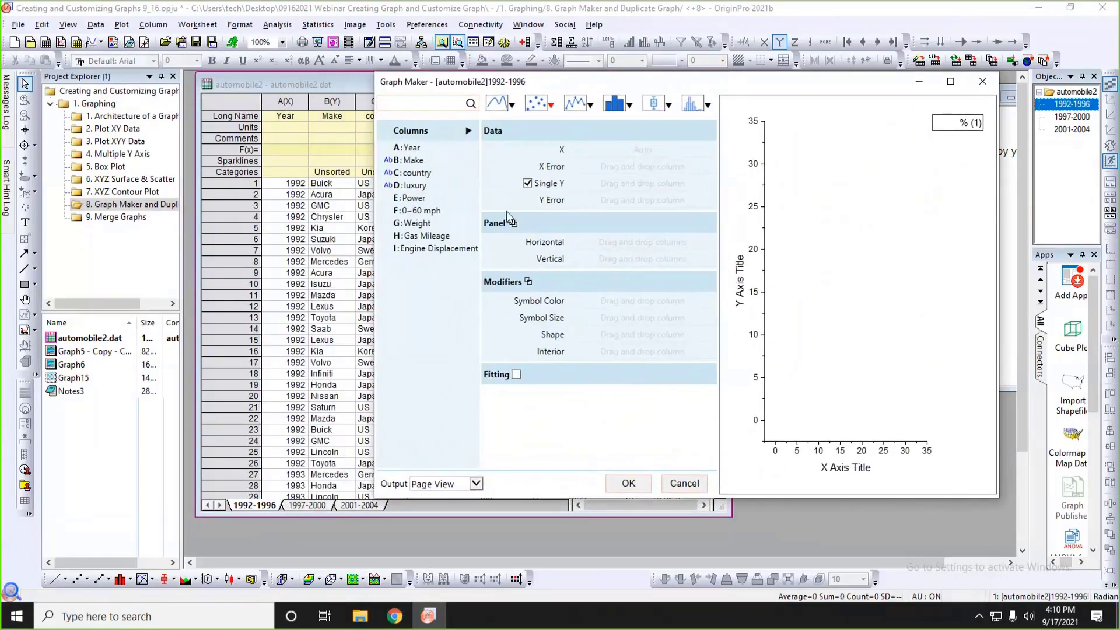
Choose Scatter as the plot type in Graph Maker and move the dialog clear of the worksheet's column headings.
left_click(550, 104)
left_click_drag(496, 86, 530, 170)
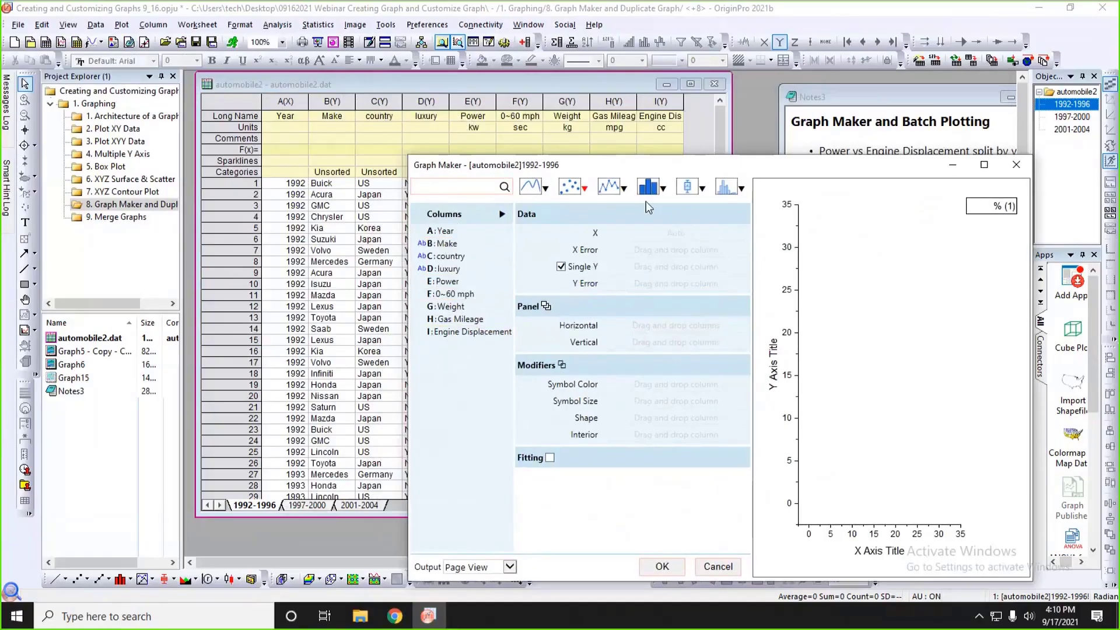
mouse_move(582, 184)
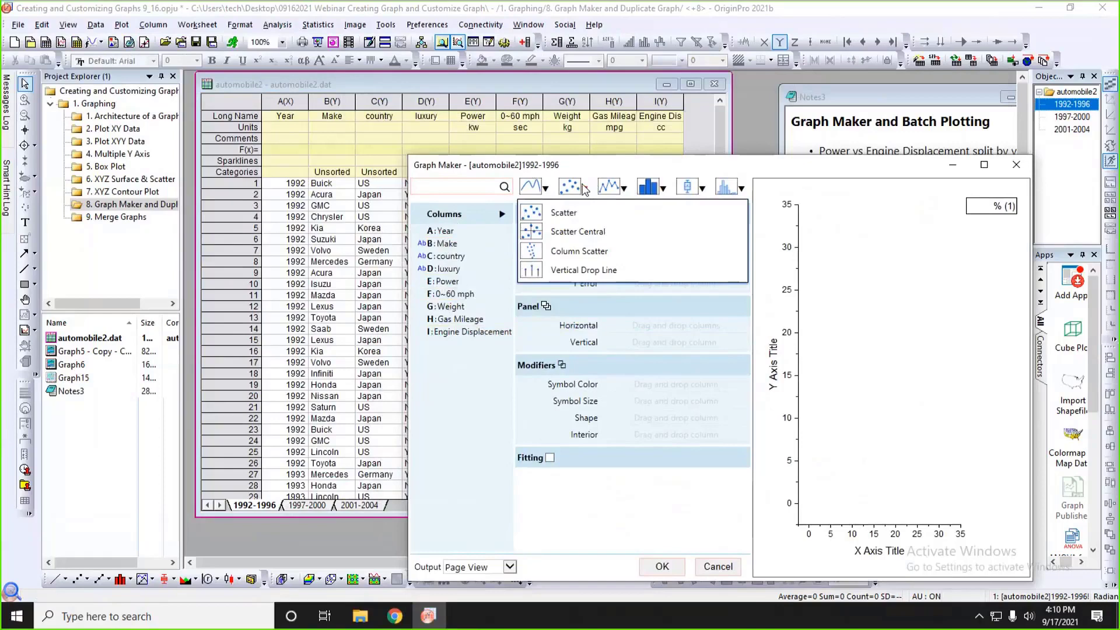
left_click(571, 214)
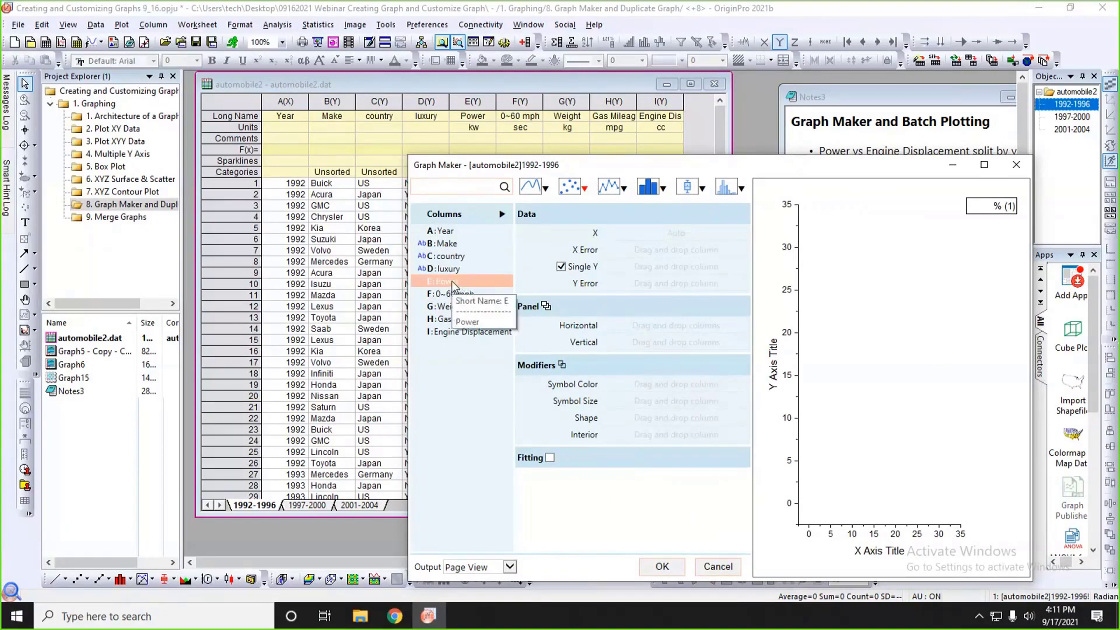
Assign Engine Displacement to X and Power to Y, and split the plot into vertical panels by Year.
left_click_drag(451, 281, 640, 285)
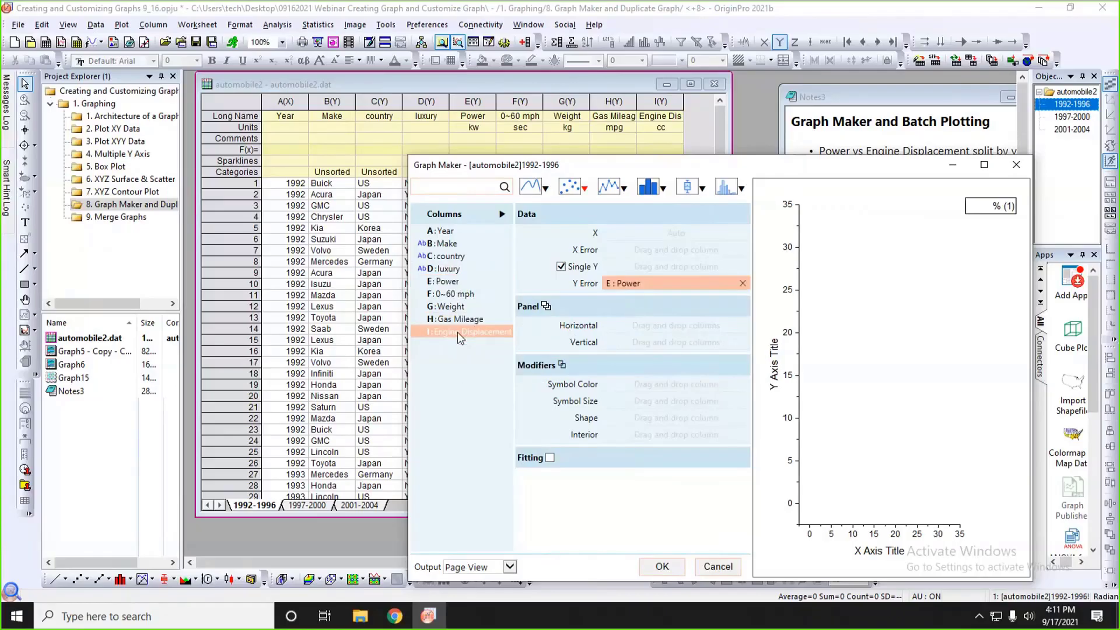
left_click_drag(464, 331, 650, 236)
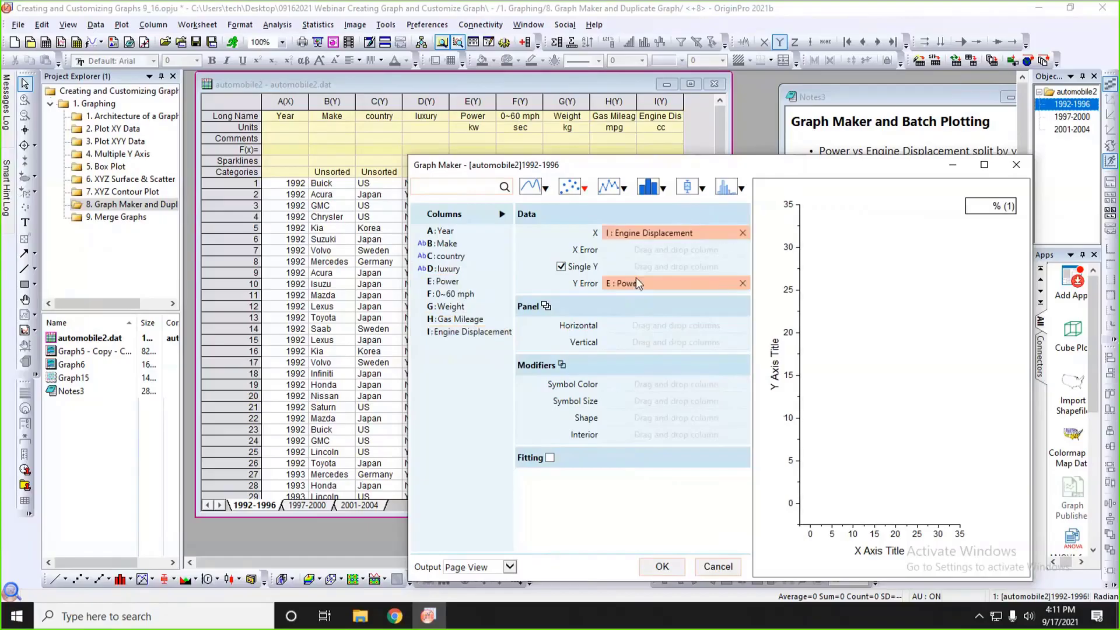
left_click_drag(636, 280, 636, 268)
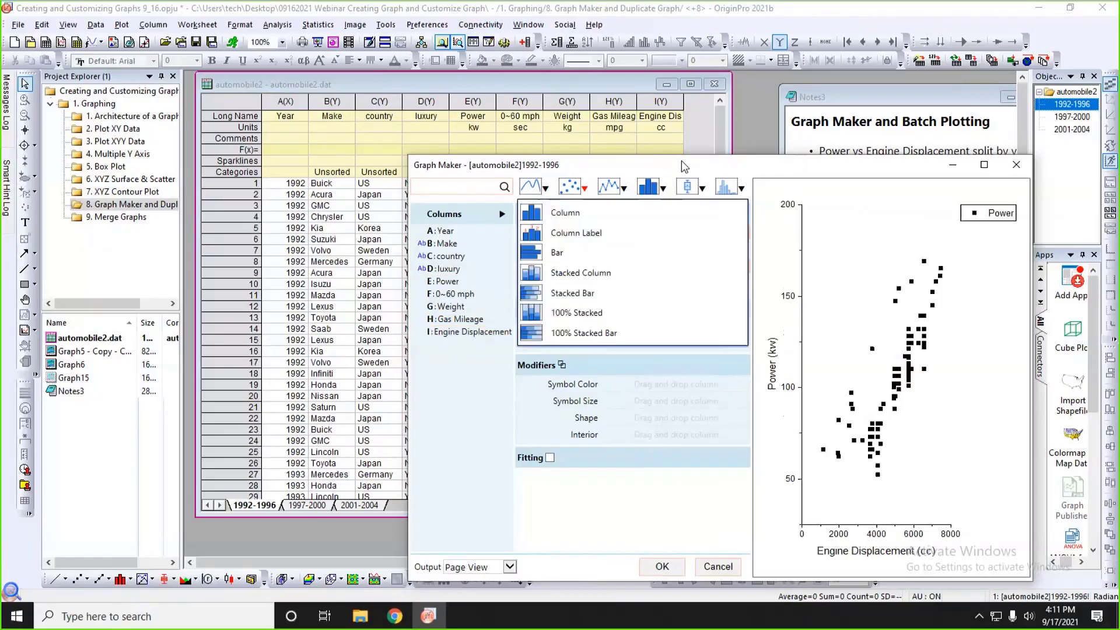
left_click_drag(681, 160, 658, 127)
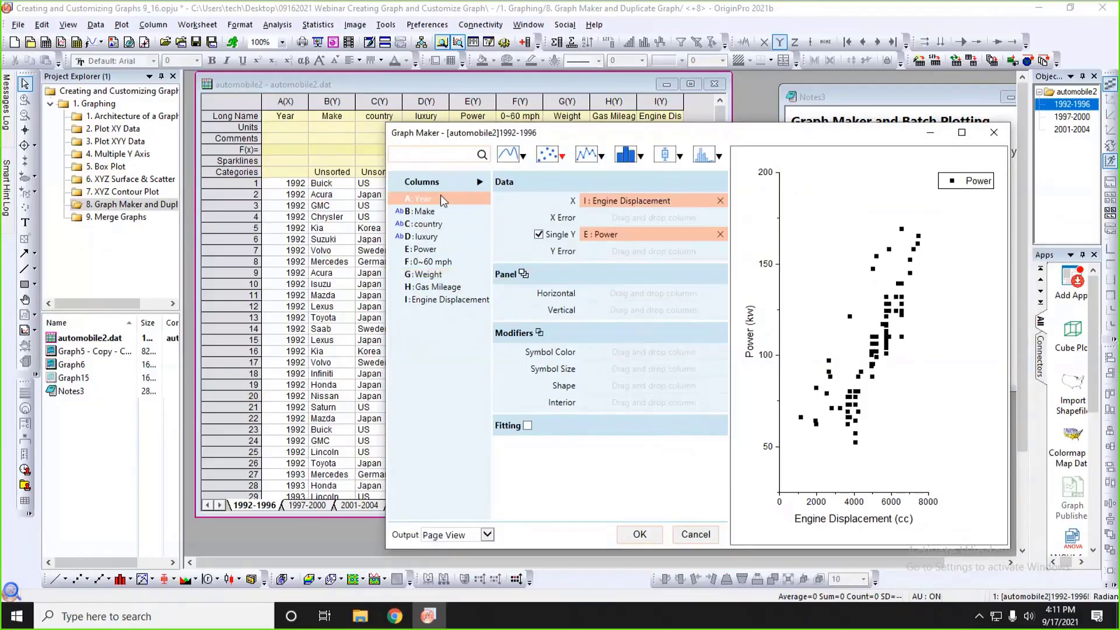
left_click_drag(440, 195, 618, 310)
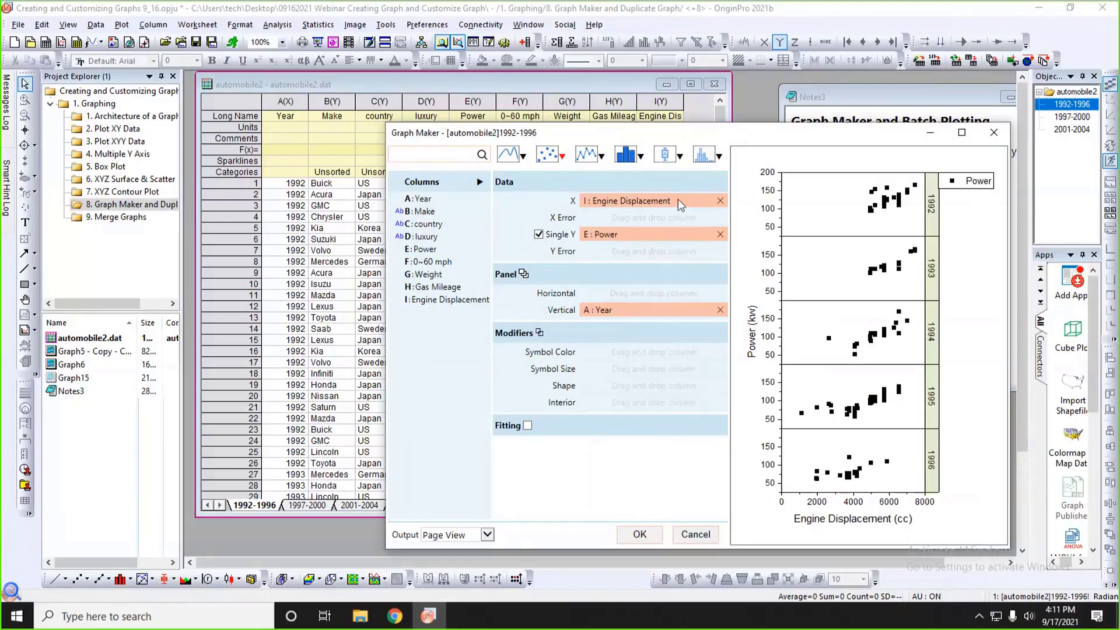
left_click_drag(649, 137, 520, 133)
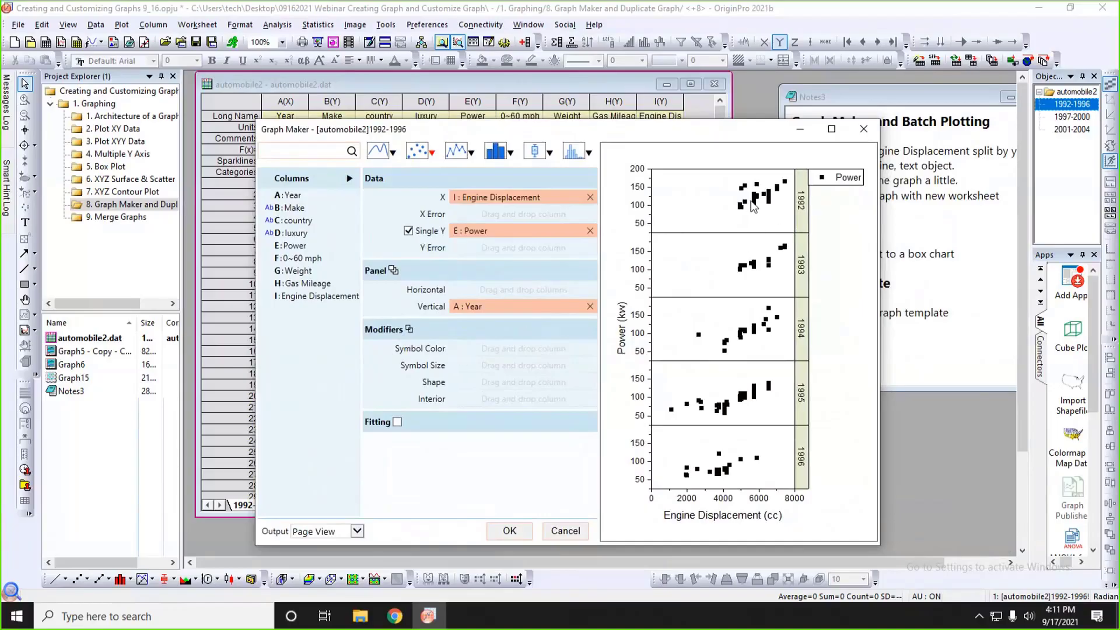
Try the Make column as the modifier for symbol color and for symbol shape, checking that column in the worksheet.
left_click(294, 296)
left_click(300, 209)
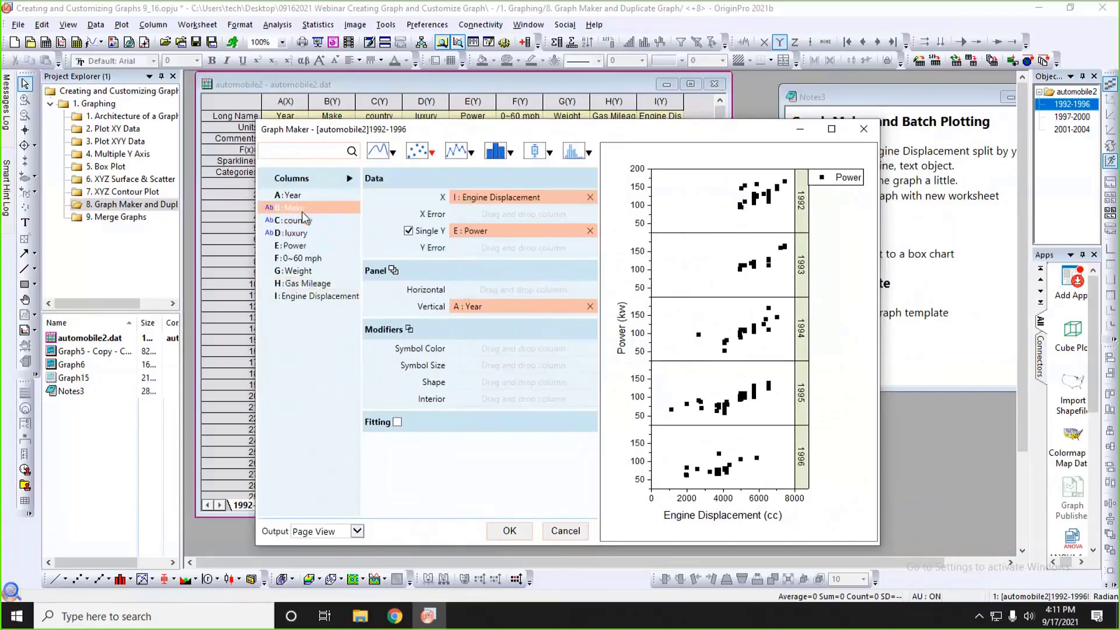
left_click_drag(299, 209, 466, 349)
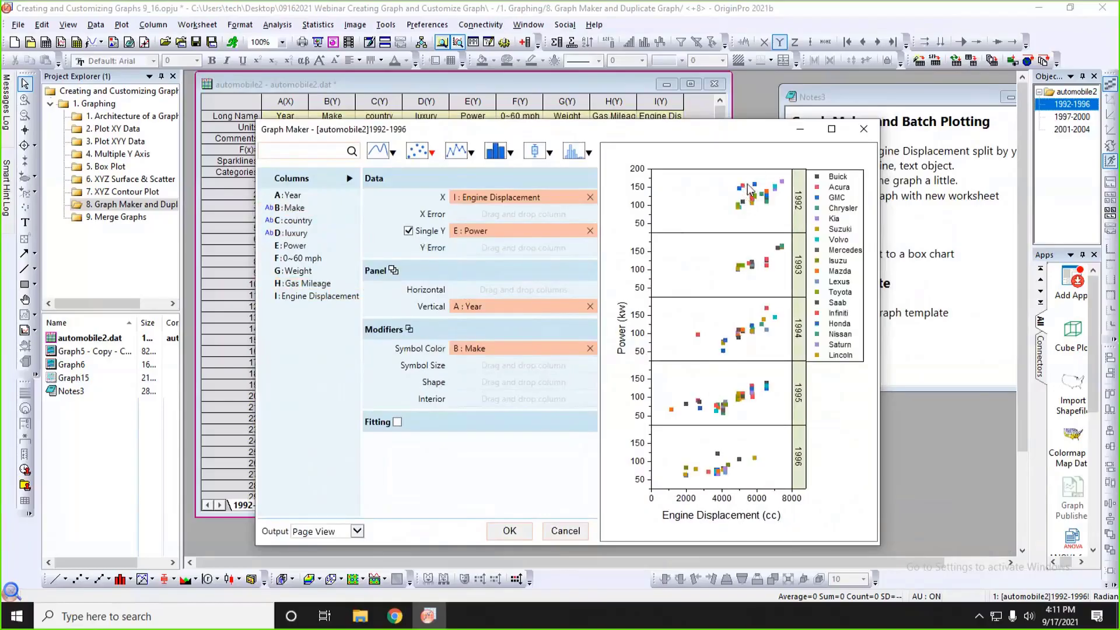
left_click_drag(744, 139, 847, 158)
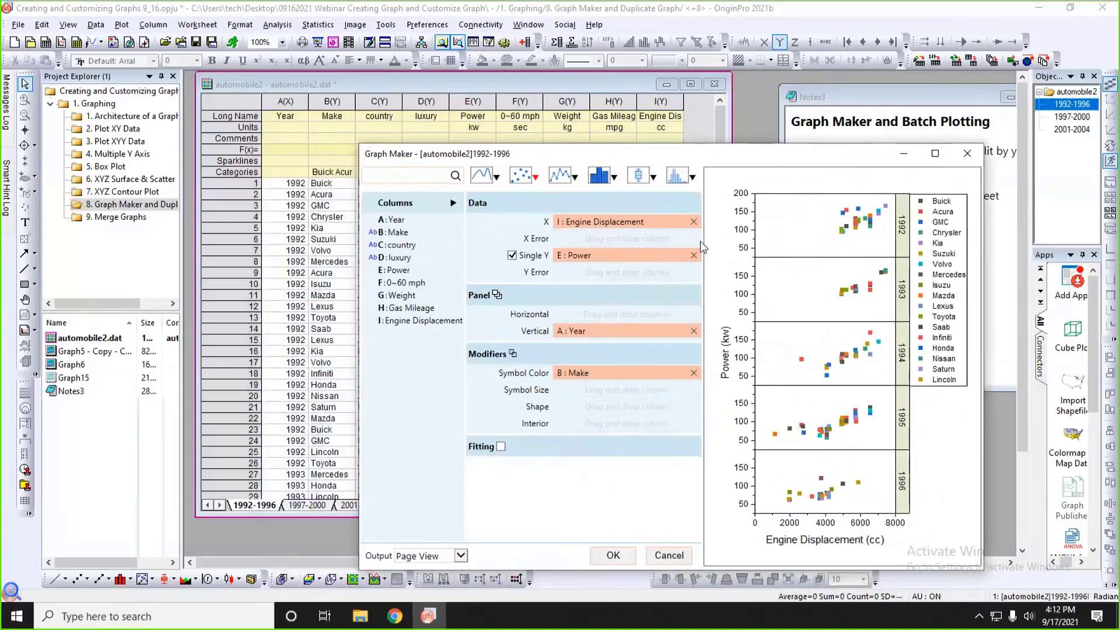
left_click(329, 104)
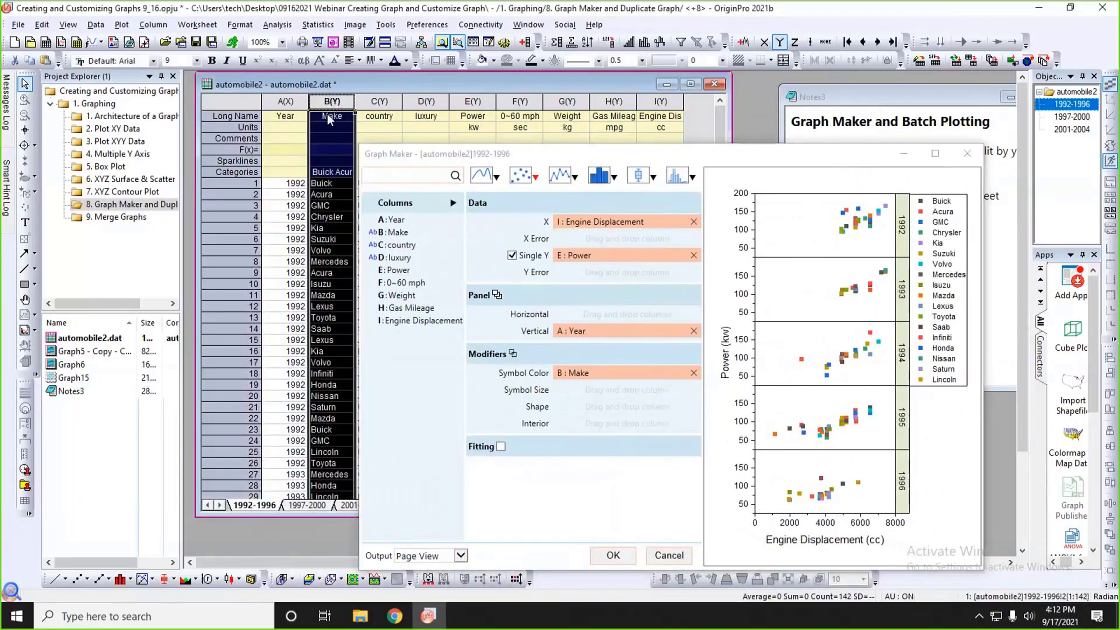
left_click_drag(629, 153, 597, 133)
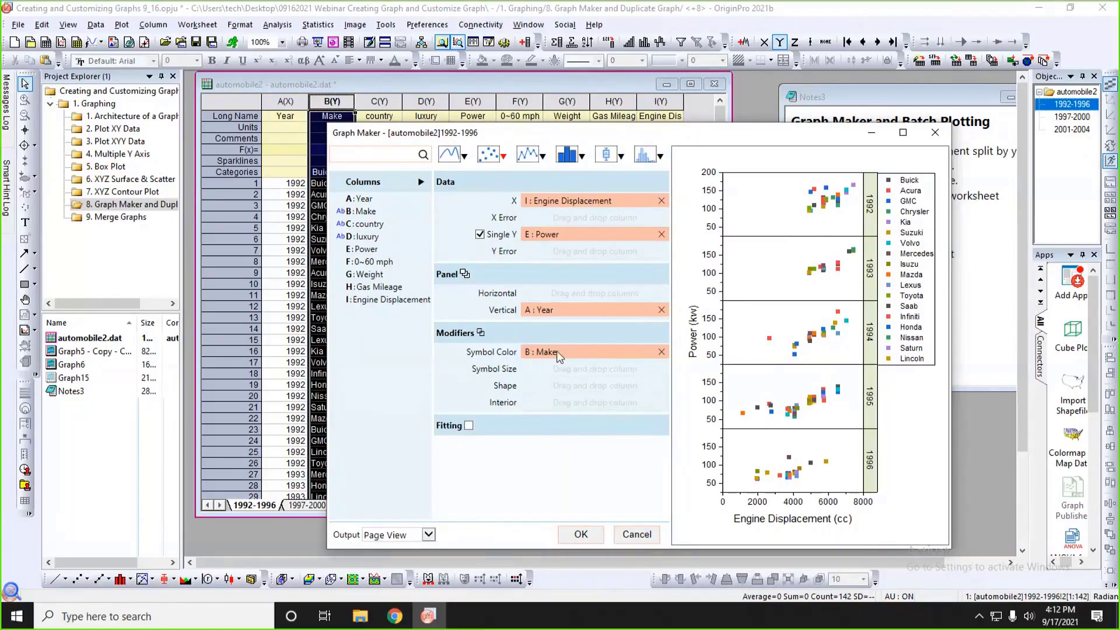
left_click_drag(556, 353, 556, 385)
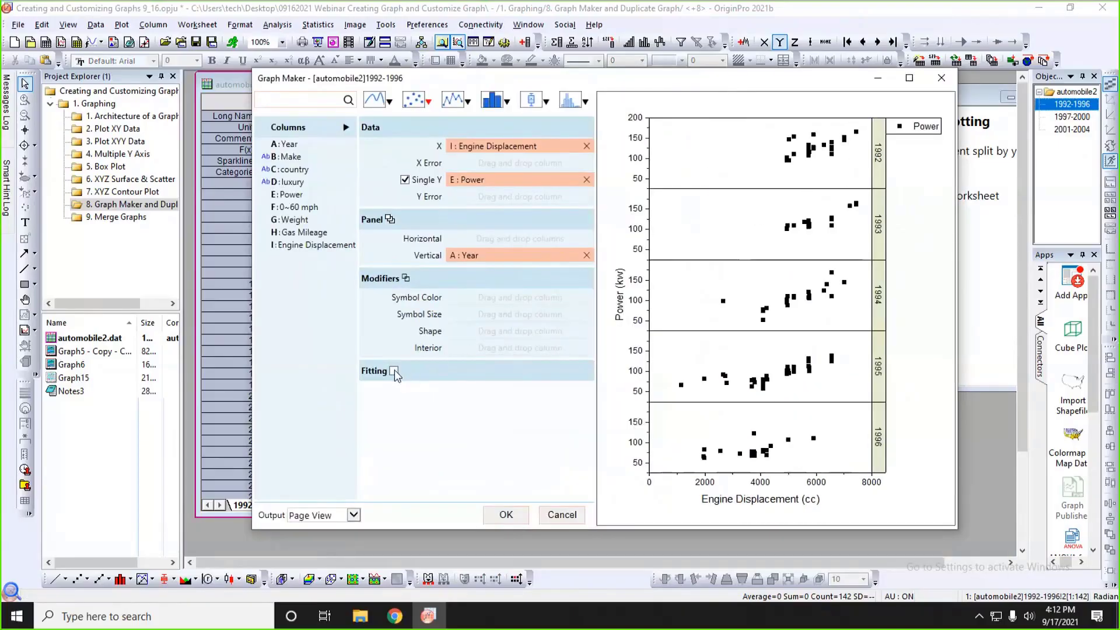
Enable fitting in the yearly panels, keeping the polynomial order at 1.
left_click(394, 372)
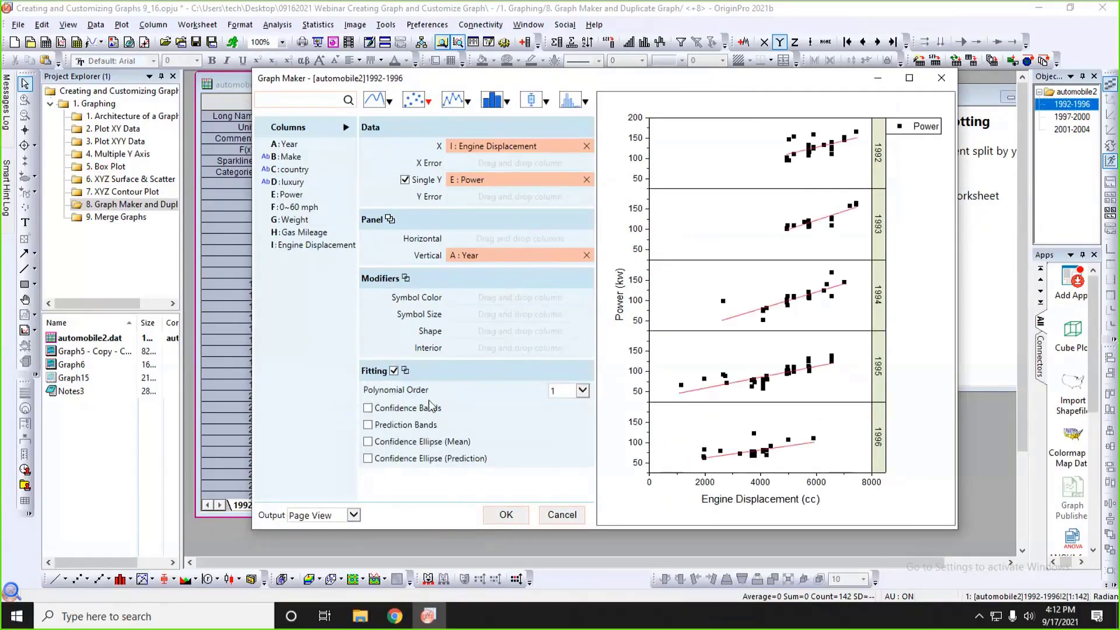
left_click(582, 391)
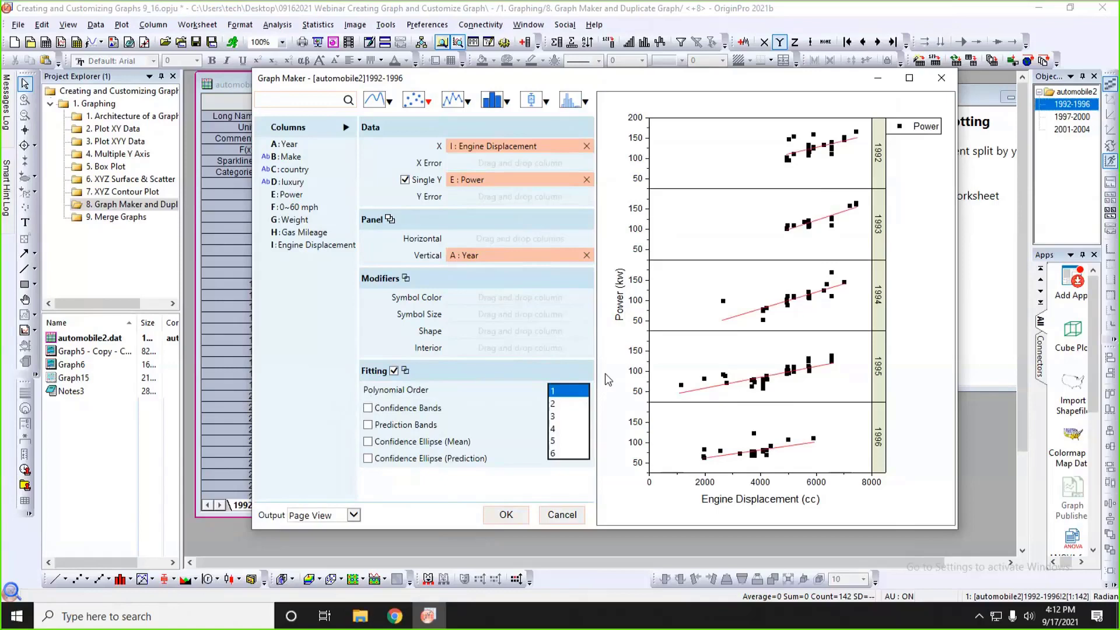
left_click(604, 374)
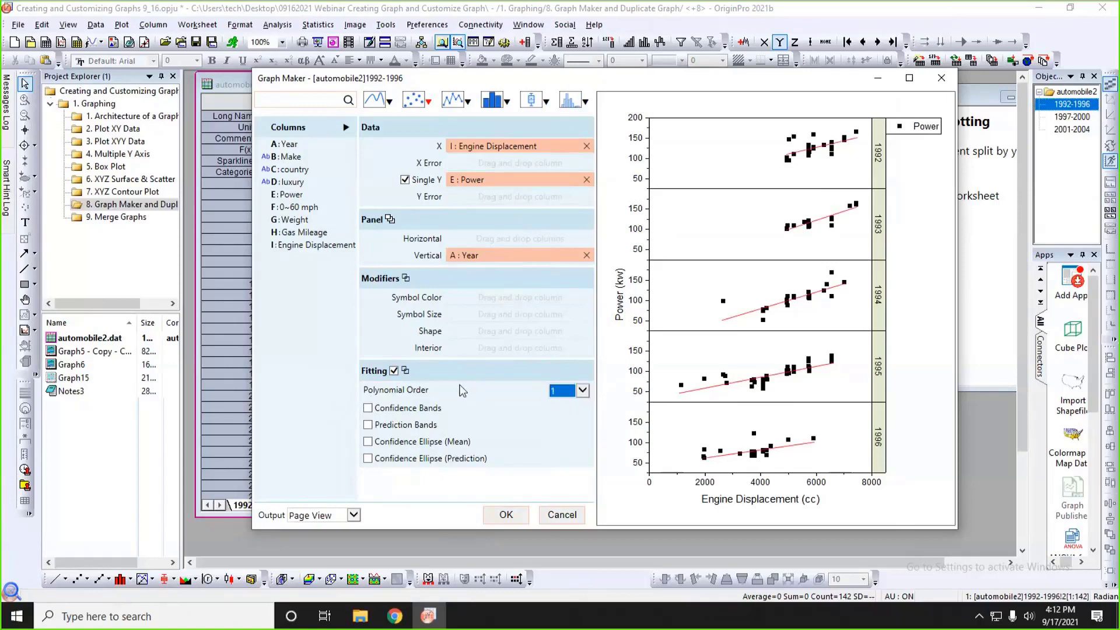
left_click(459, 373)
Show the Equation and R-Square (COD) labels for the fitted lines through the fitting options.
left_click(406, 371)
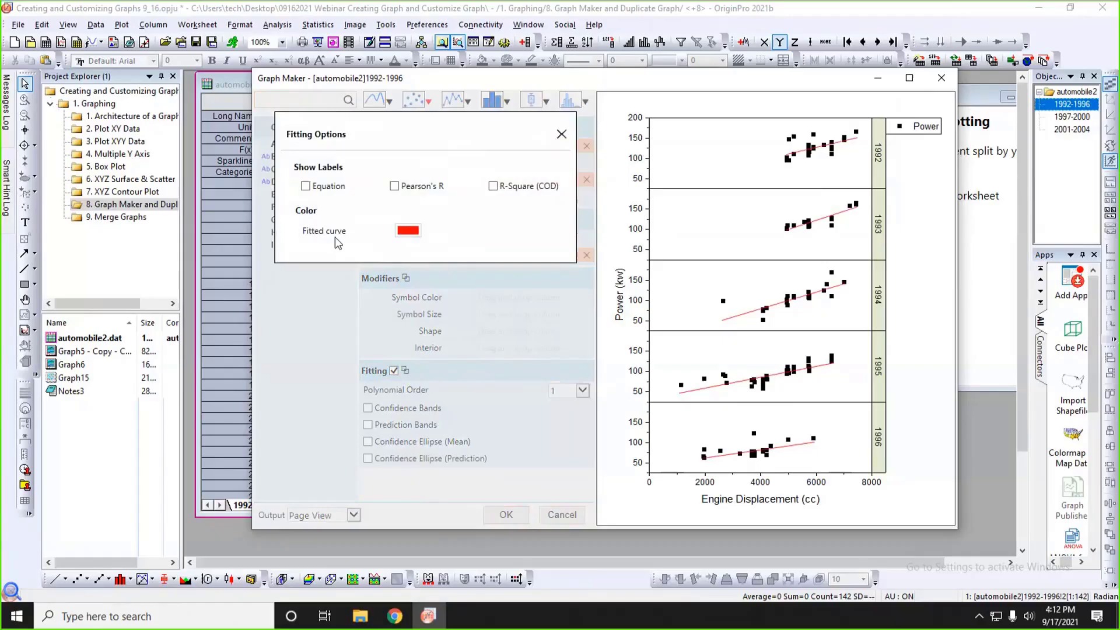
left_click(306, 187)
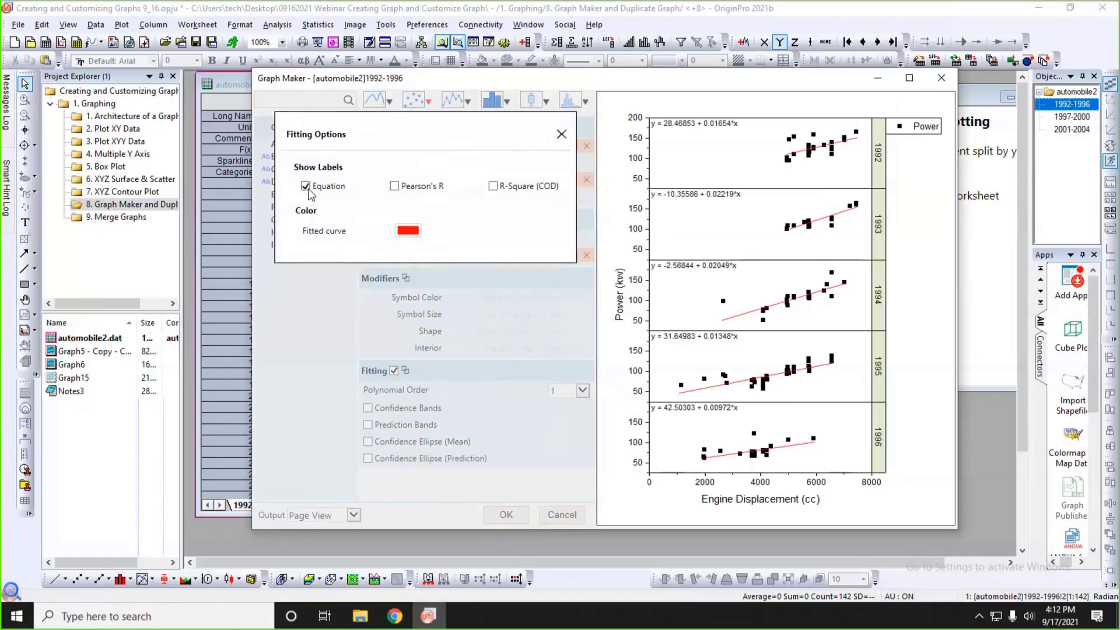
left_click(493, 186)
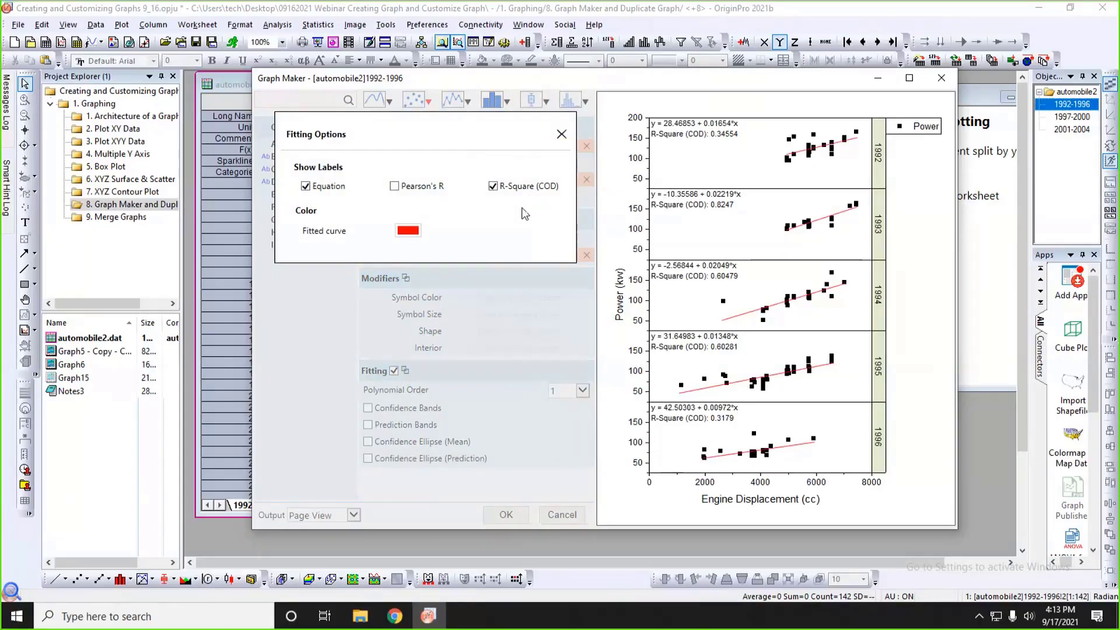
left_click(561, 134)
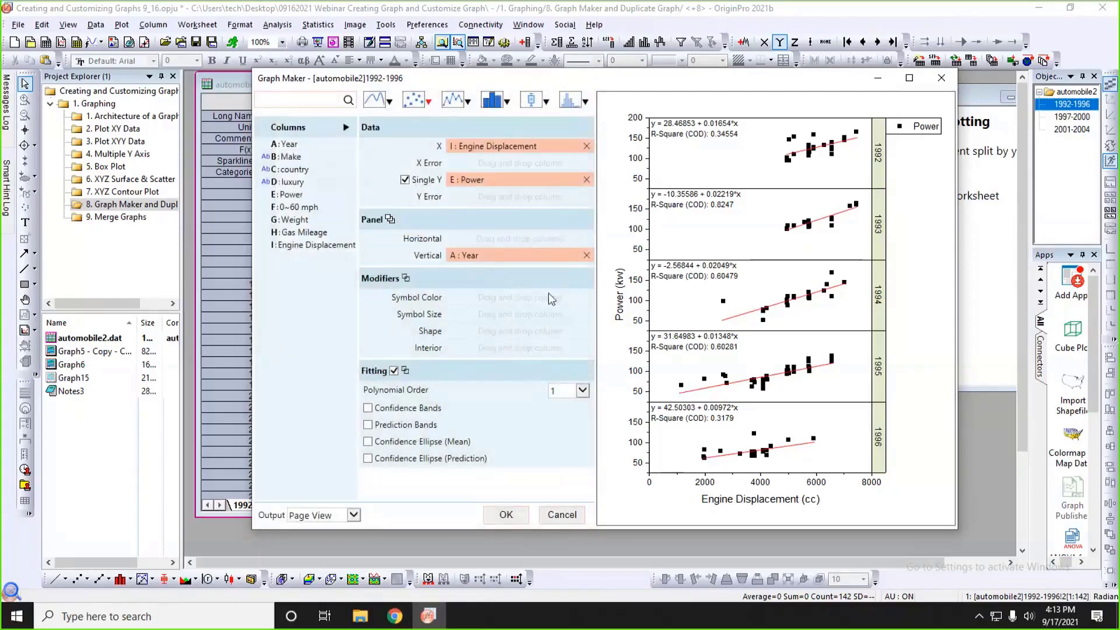
Enlarge the Graph Maker preview, create the graph, and move and enlarge the Graph15 window beside the worksheet.
left_click_drag(620, 84, 575, 72)
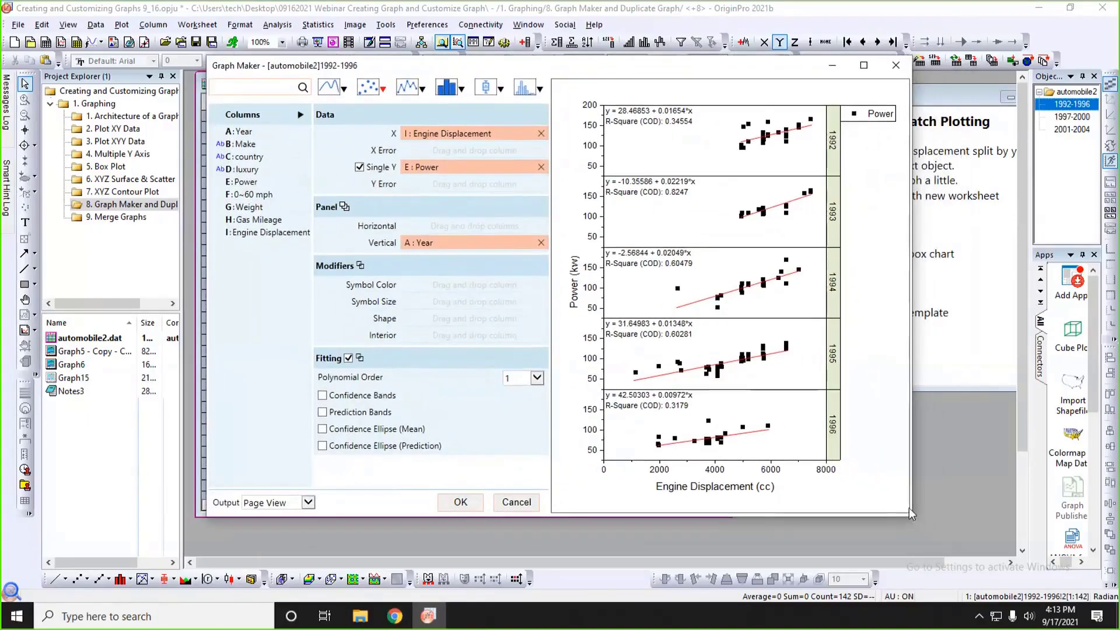
left_click_drag(913, 515, 986, 535)
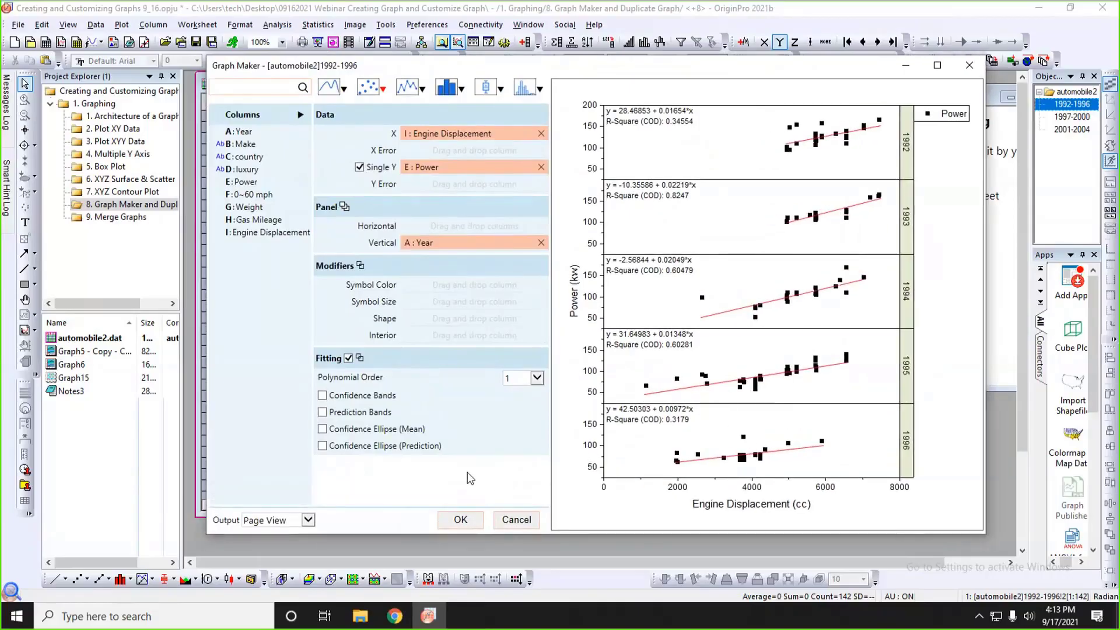
left_click(460, 519)
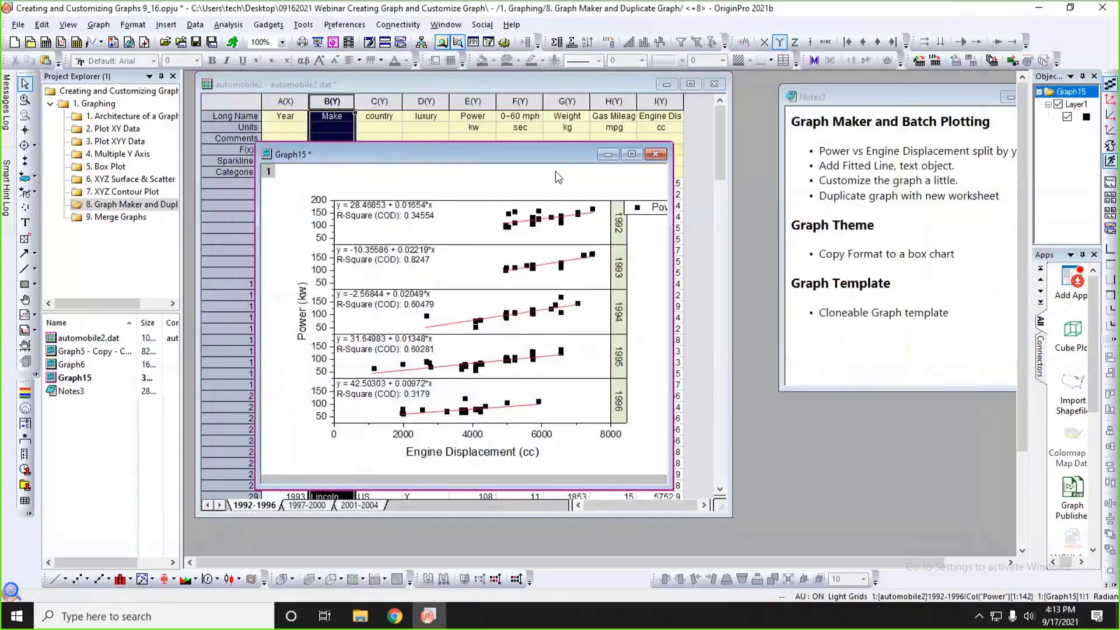
left_click_drag(570, 159, 854, 90)
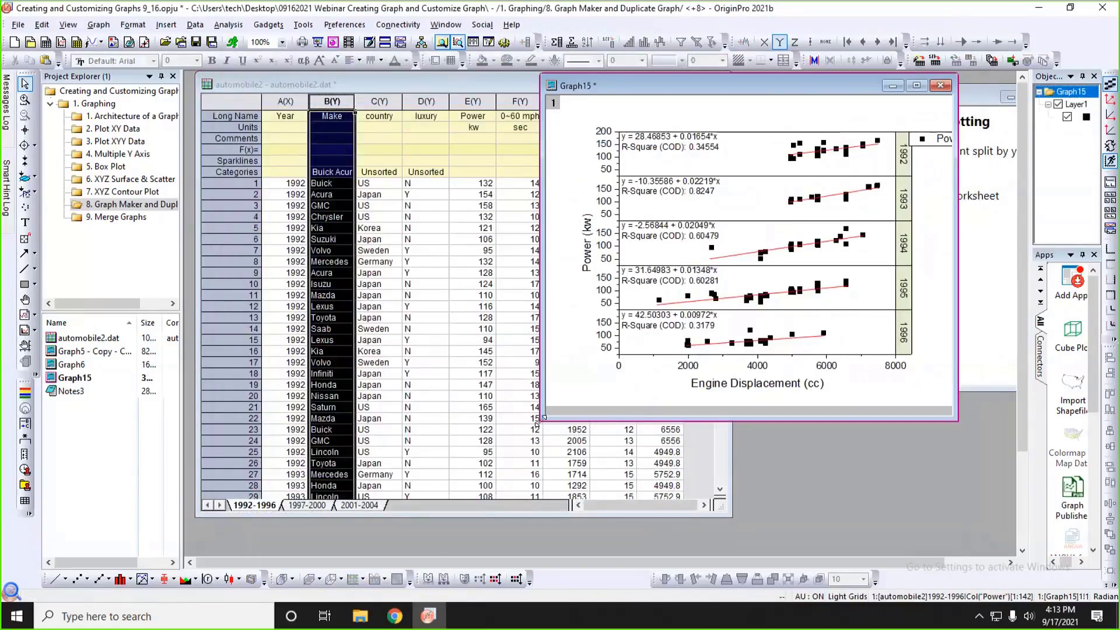
left_click_drag(541, 418, 405, 532)
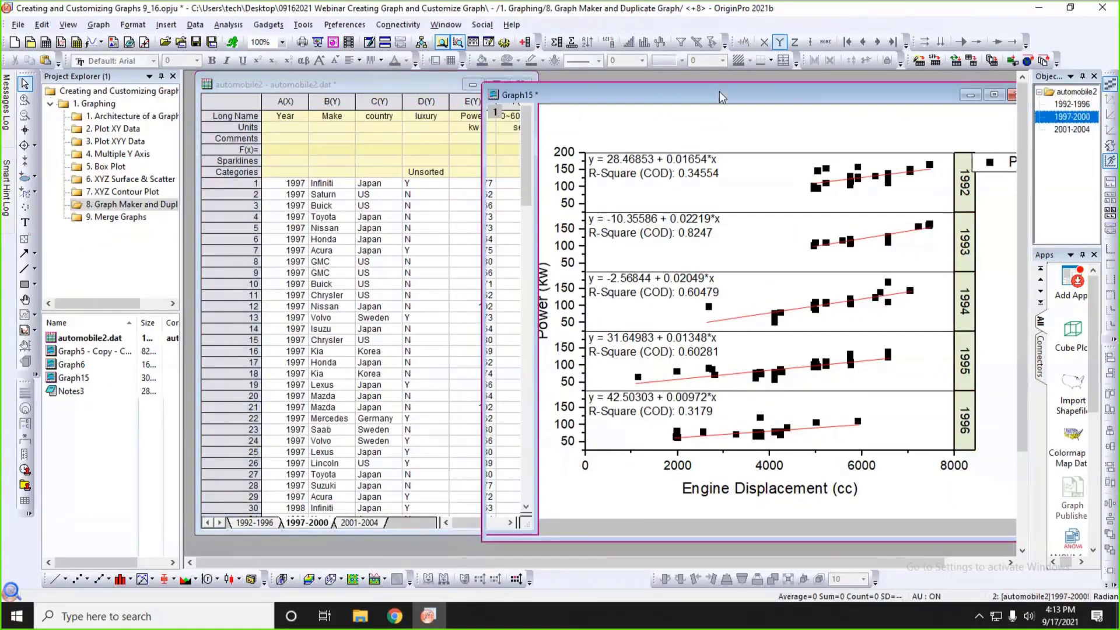
Batch-duplicate the yearly scatter graph by sheet for the automobile2 worksheets 1997-2000 and 2001-2004, plotting them as individual graphs.
right_click(690, 96)
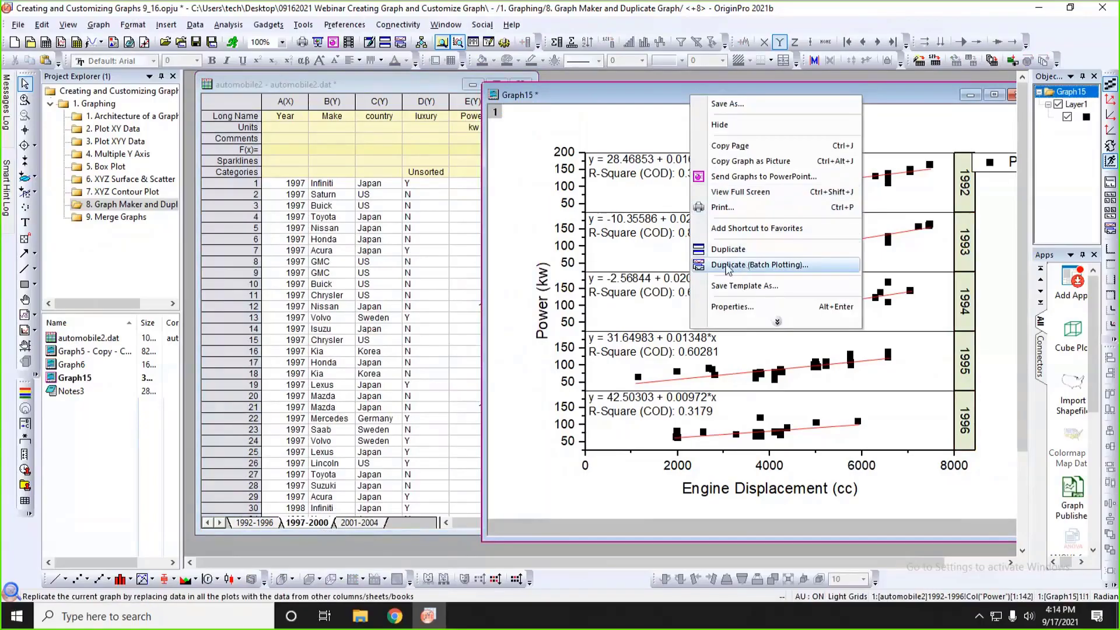
left_click(755, 264)
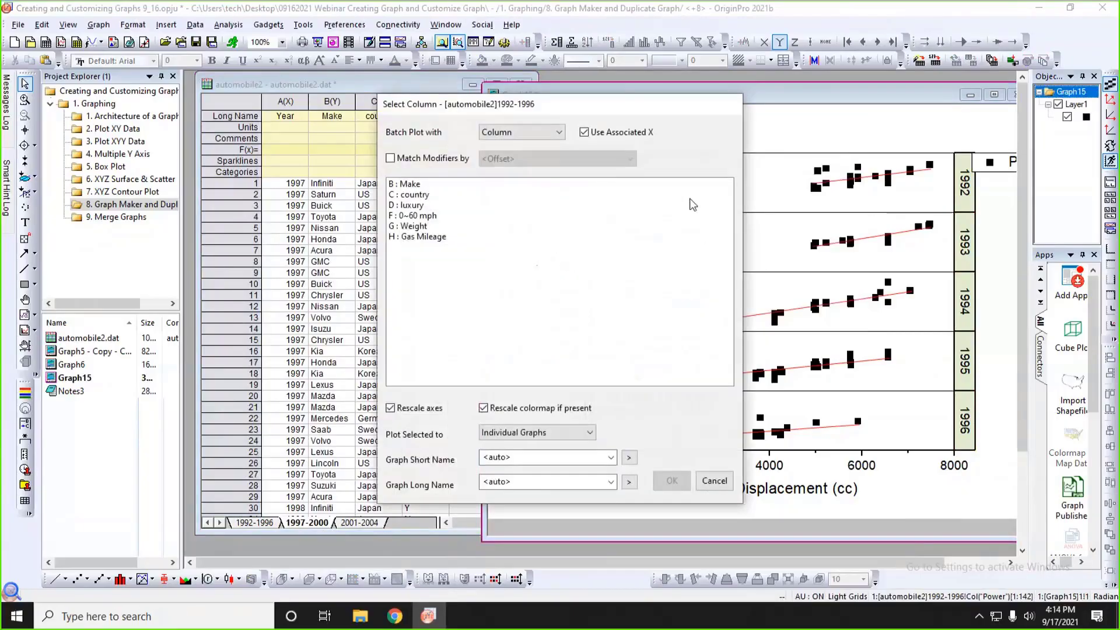
left_click_drag(614, 105, 779, 109)
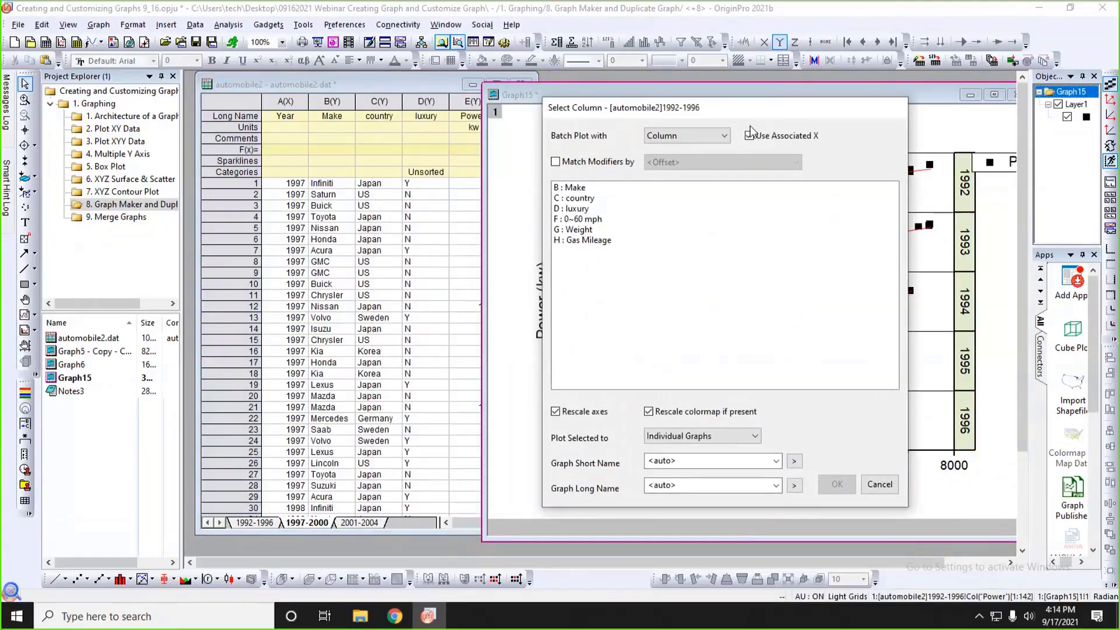
left_click(718, 139)
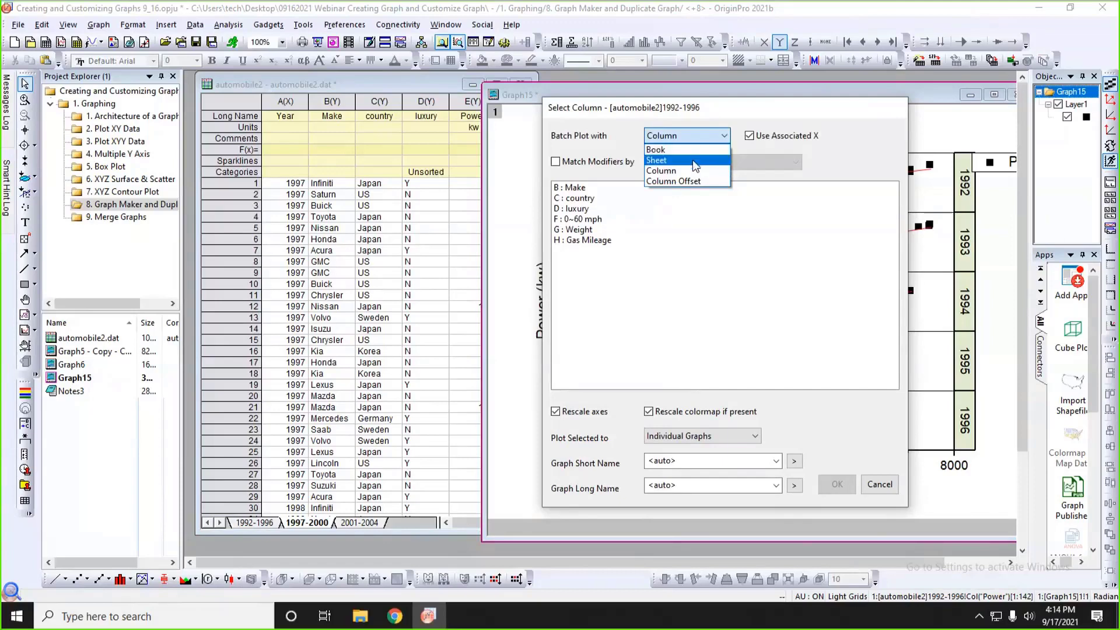
left_click(695, 166)
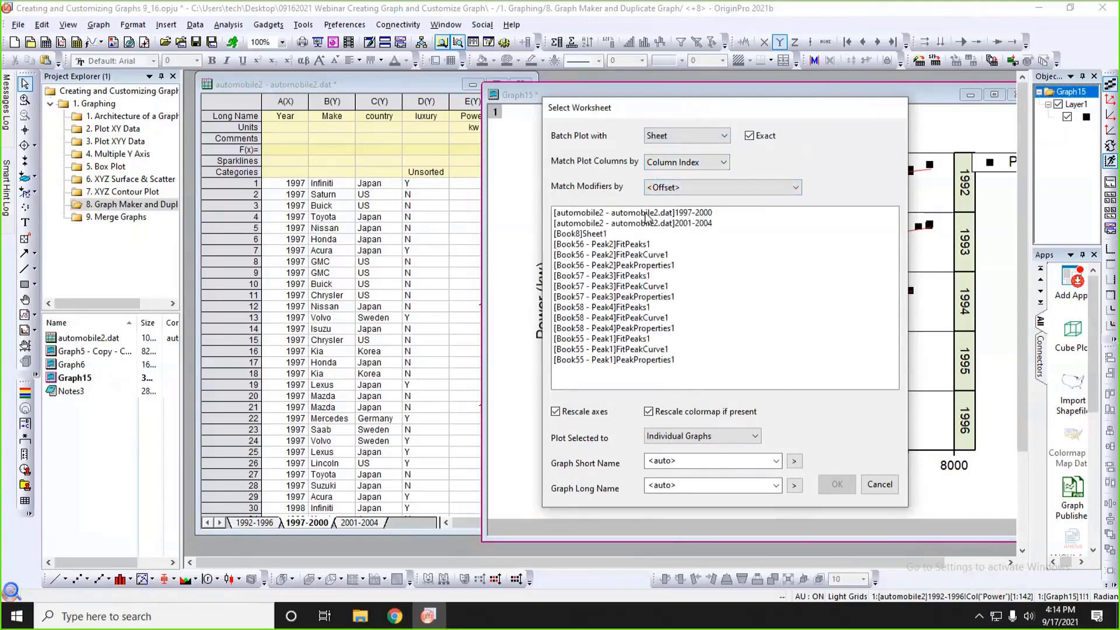
left_click(641, 214)
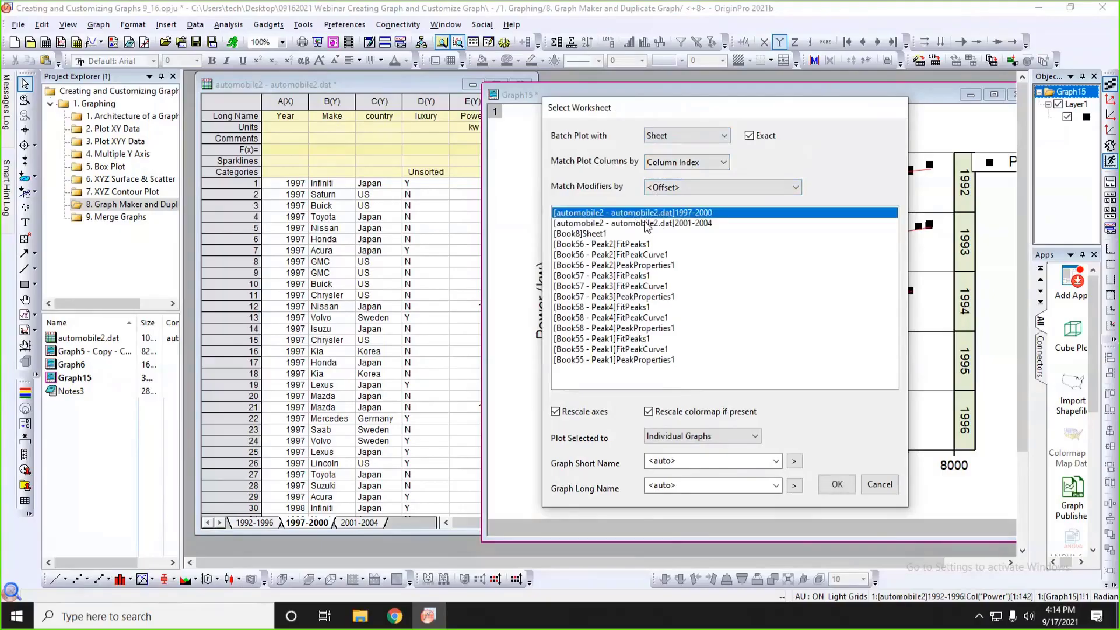
left_click(645, 226, "shift")
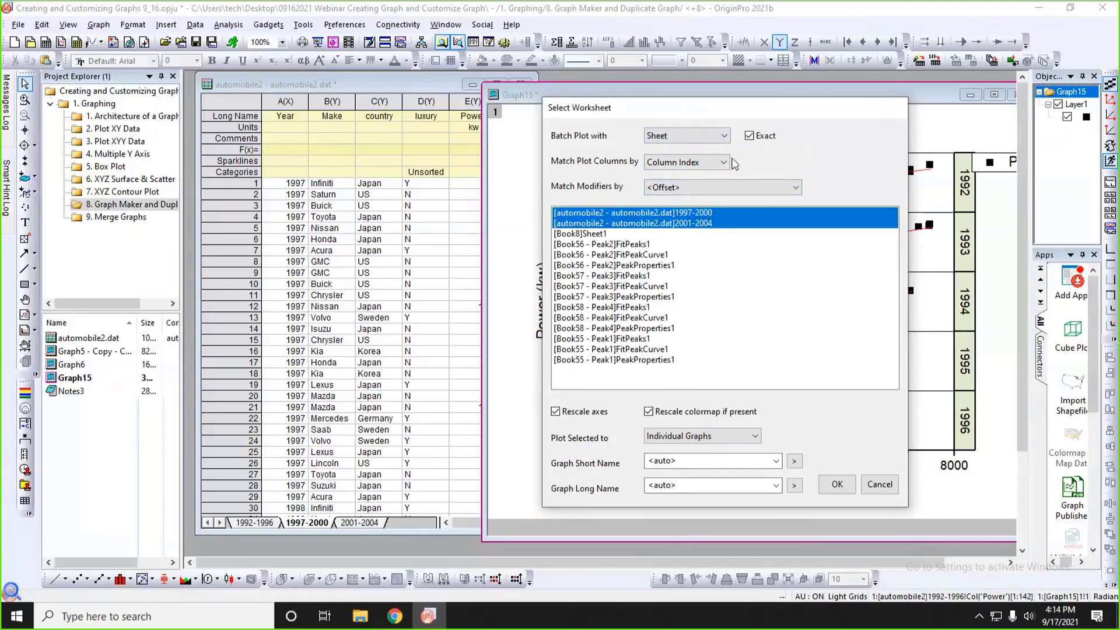
left_click_drag(761, 113, 481, 91)
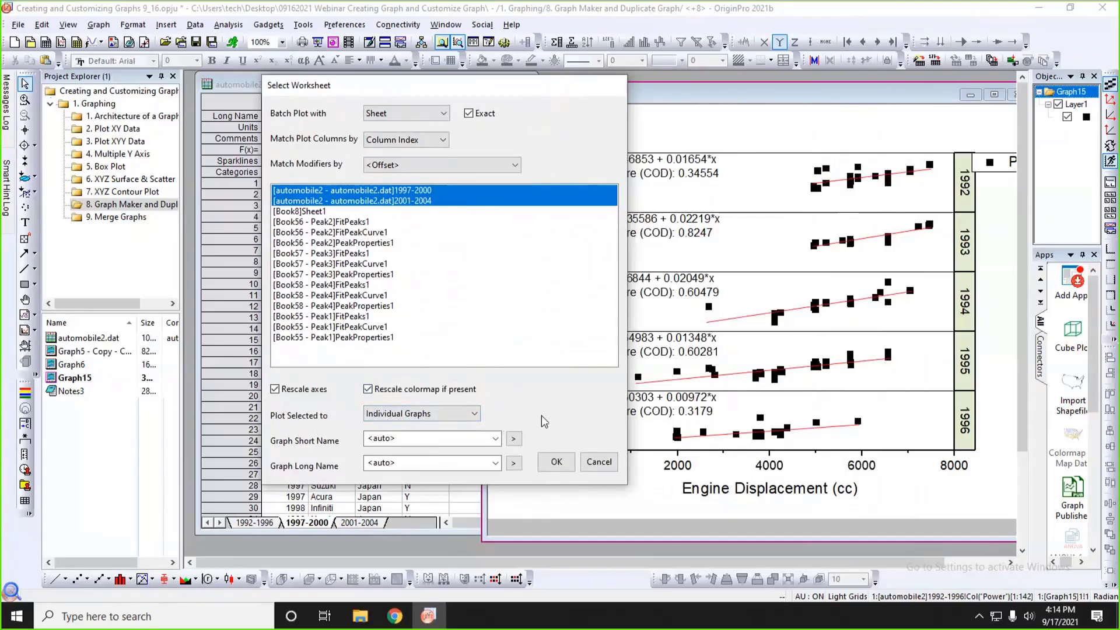
left_click(555, 462)
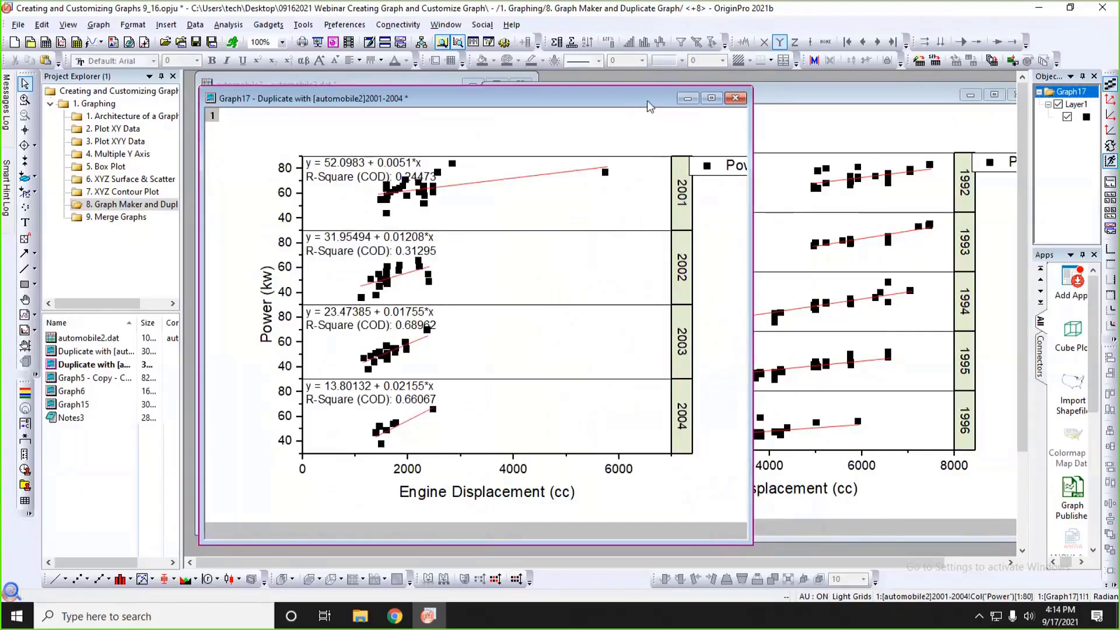
Separate the two duplicated graph windows and shrink both so they can be compared with the original graph.
left_click_drag(646, 100, 776, 101)
left_click(297, 104)
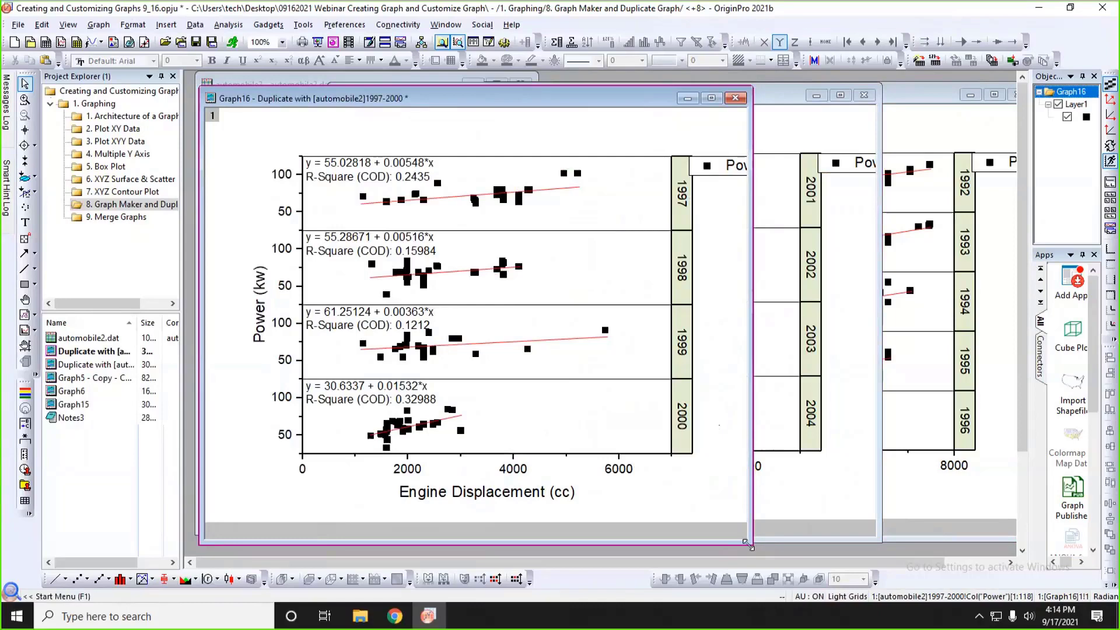
left_click_drag(748, 544, 623, 459)
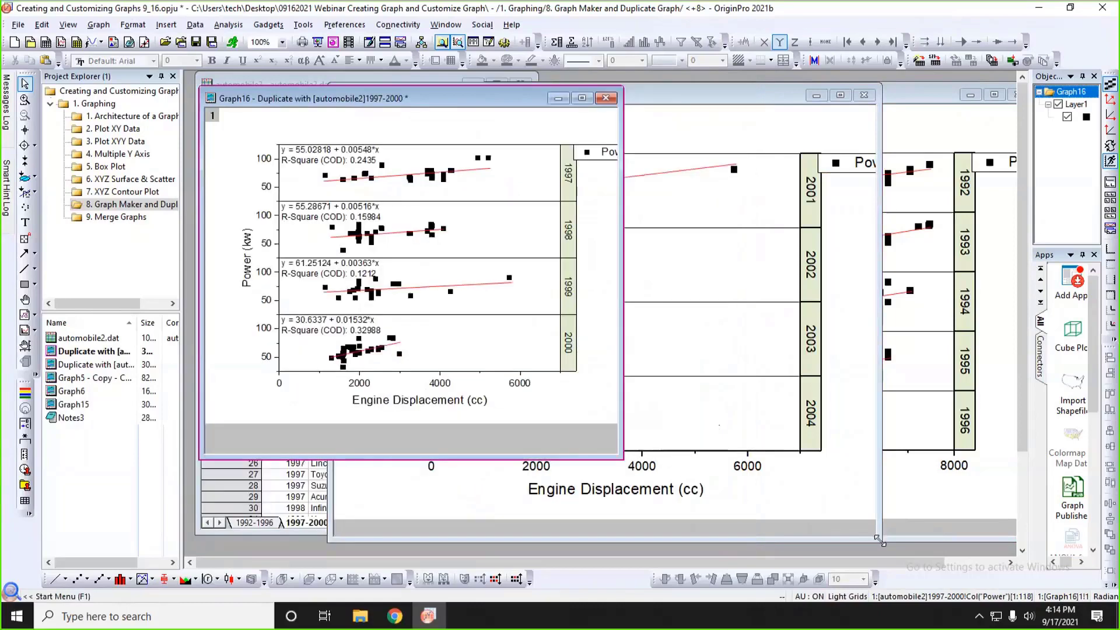
left_click_drag(879, 539, 774, 482)
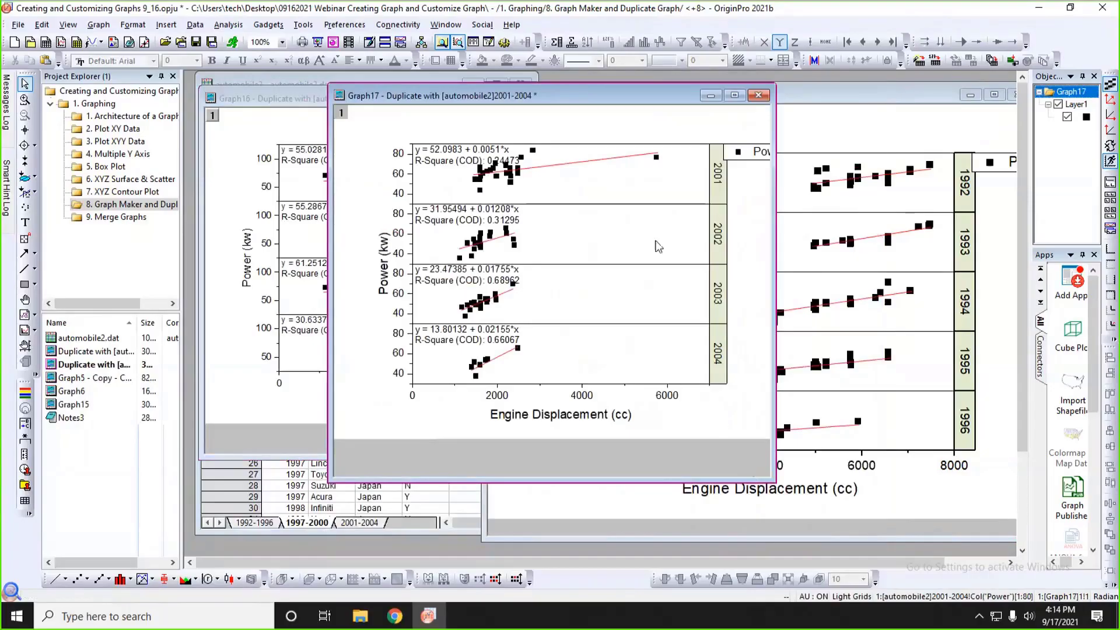
Minimize the graph windows and bring the Notes3 outline into view, enlarging its window slightly.
left_click(709, 97)
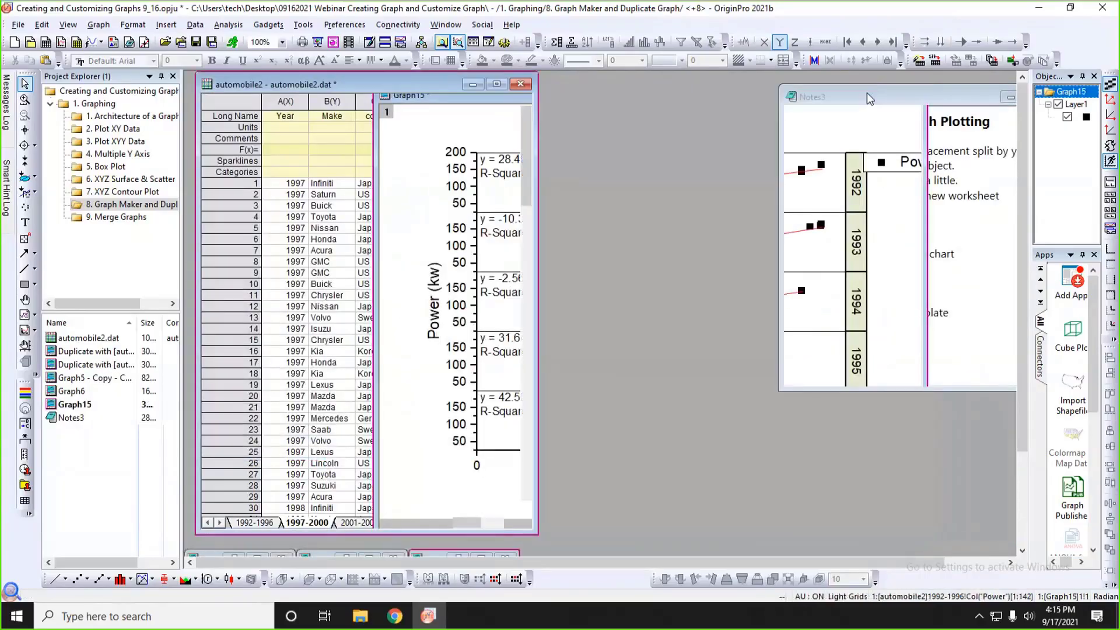
left_click(866, 93)
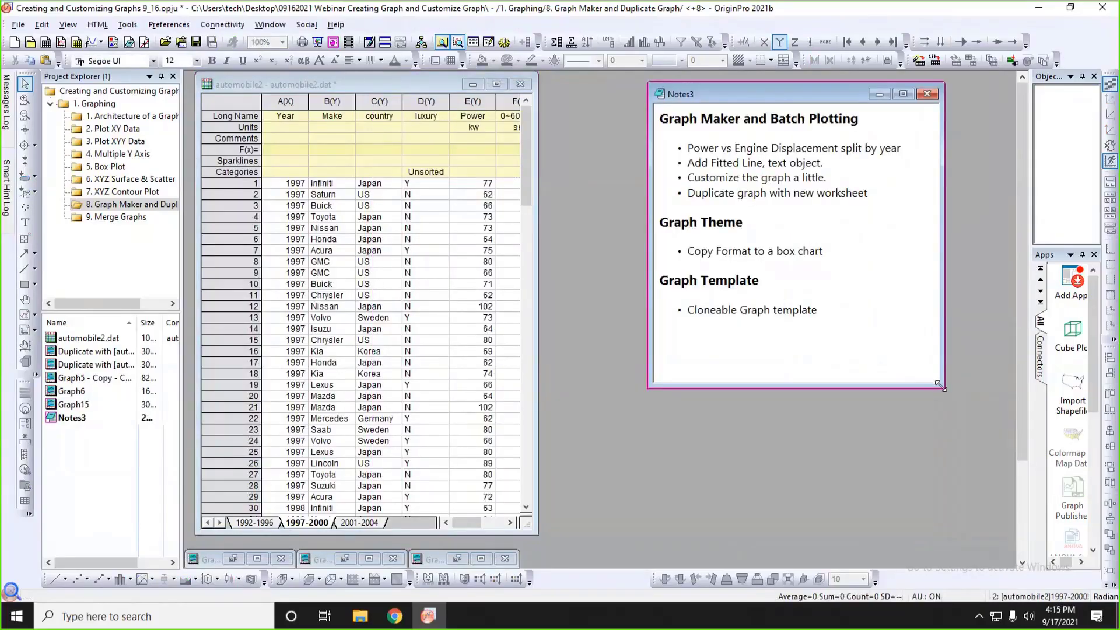
left_click_drag(939, 384, 946, 388)
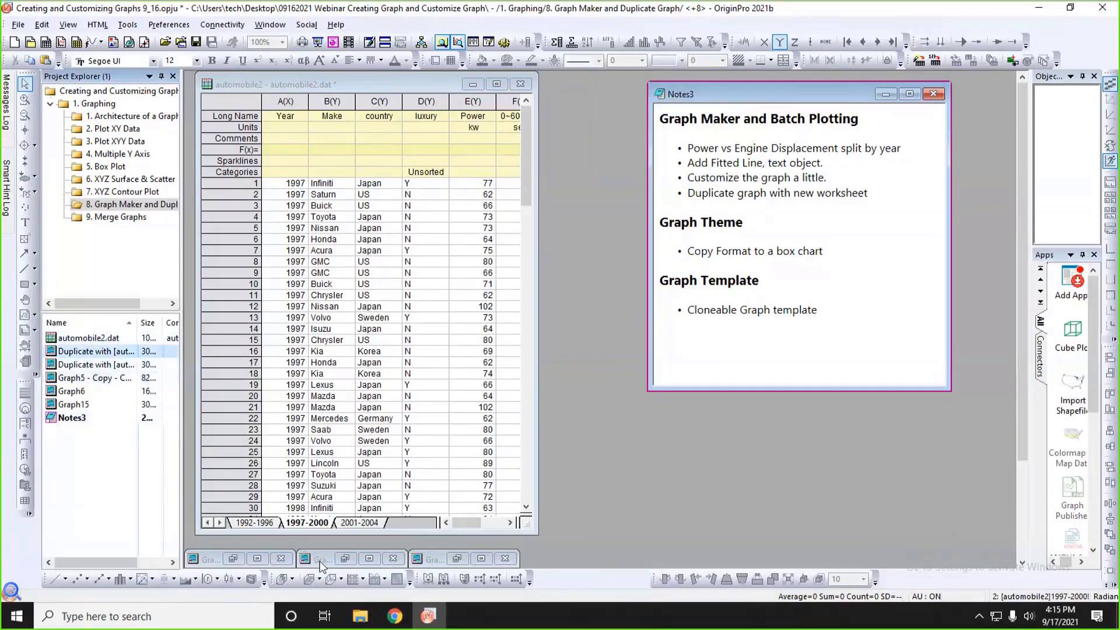
Delete both duplicated graphs and the original Graph15 scatter from the project.
left_click(236, 559)
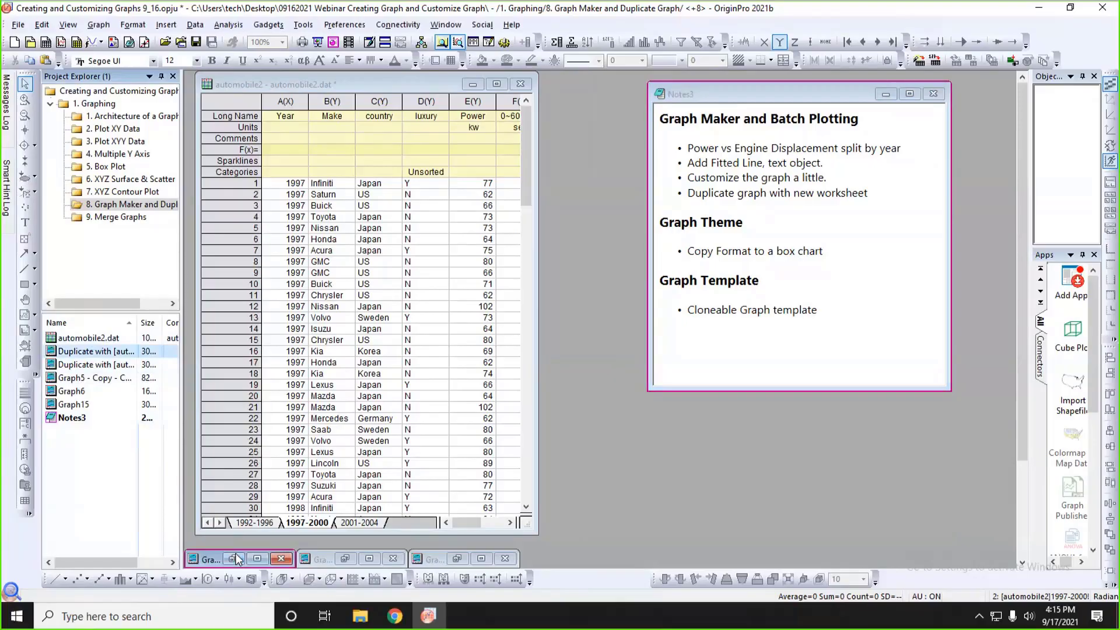
left_click(758, 95)
left_click(487, 338)
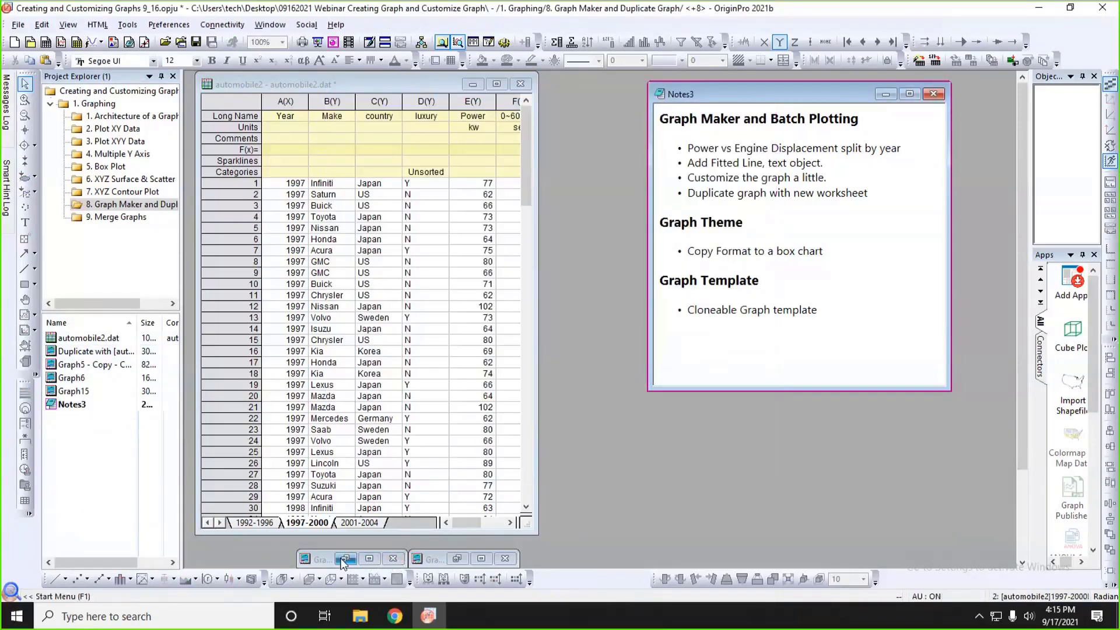
left_click(392, 559)
left_click(468, 337)
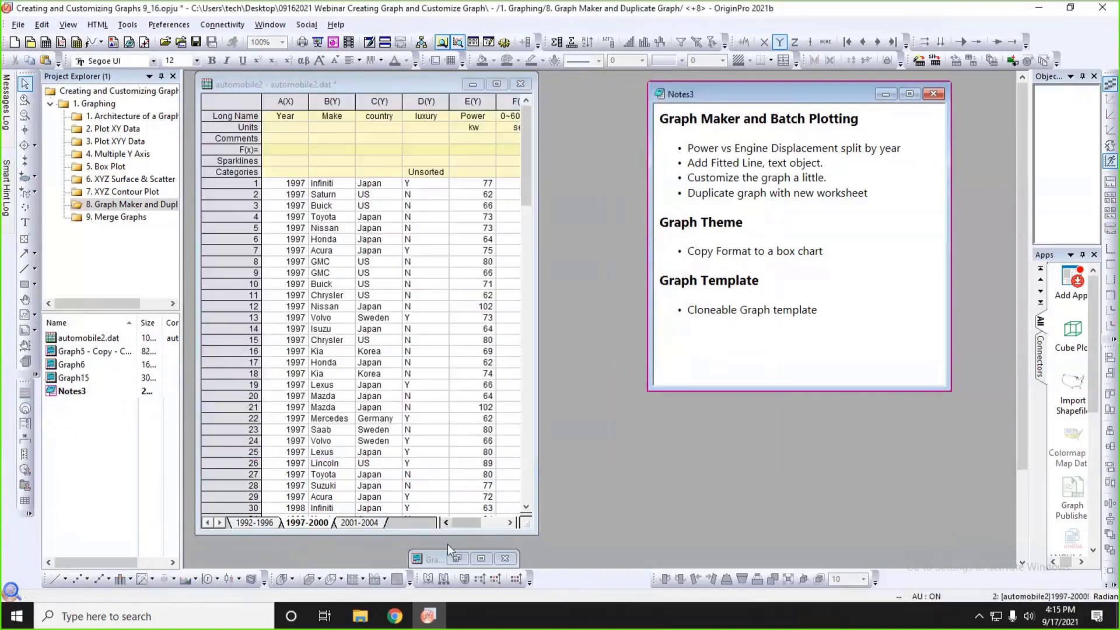
left_click(452, 559)
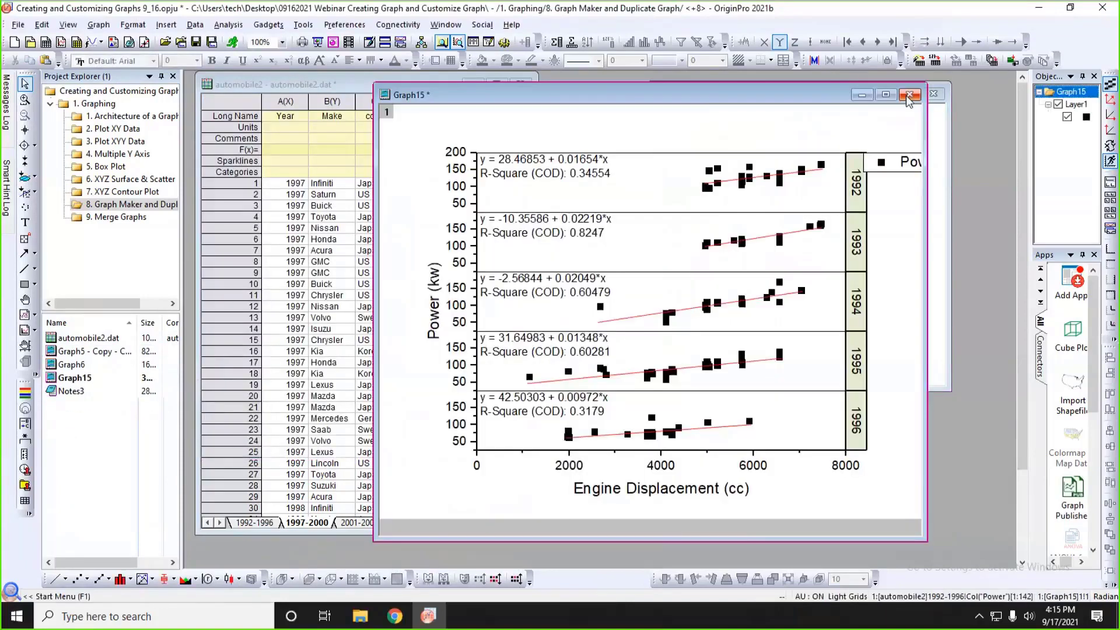
left_click(910, 96)
left_click(475, 338)
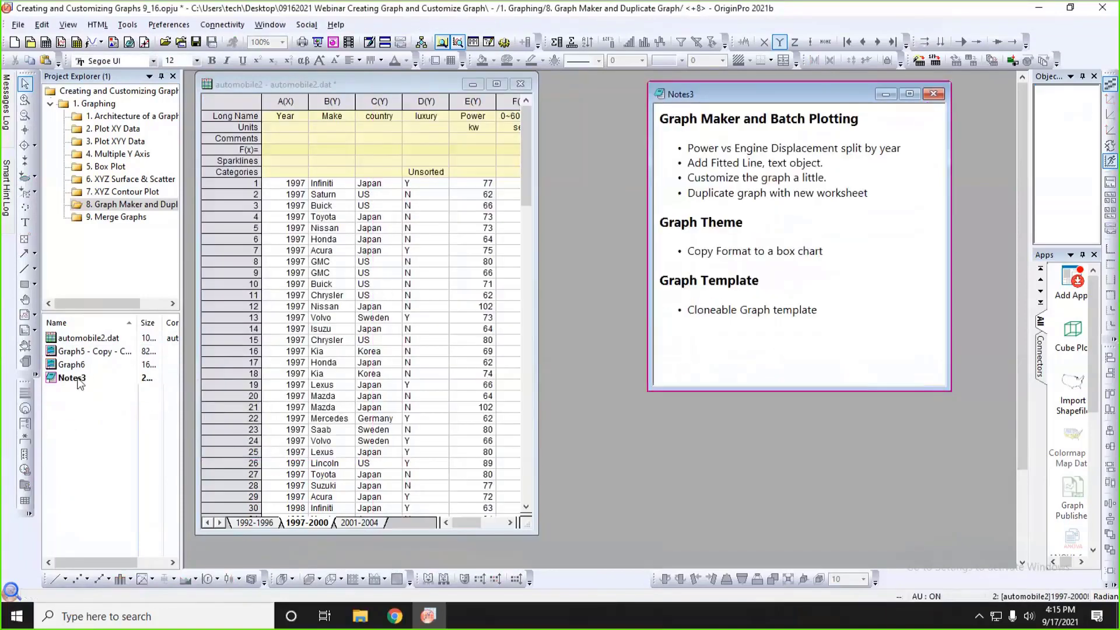
Open the Graph5 copy and Graph6 from the project folder, minimizing the Graph5 copy.
left_click(84, 353)
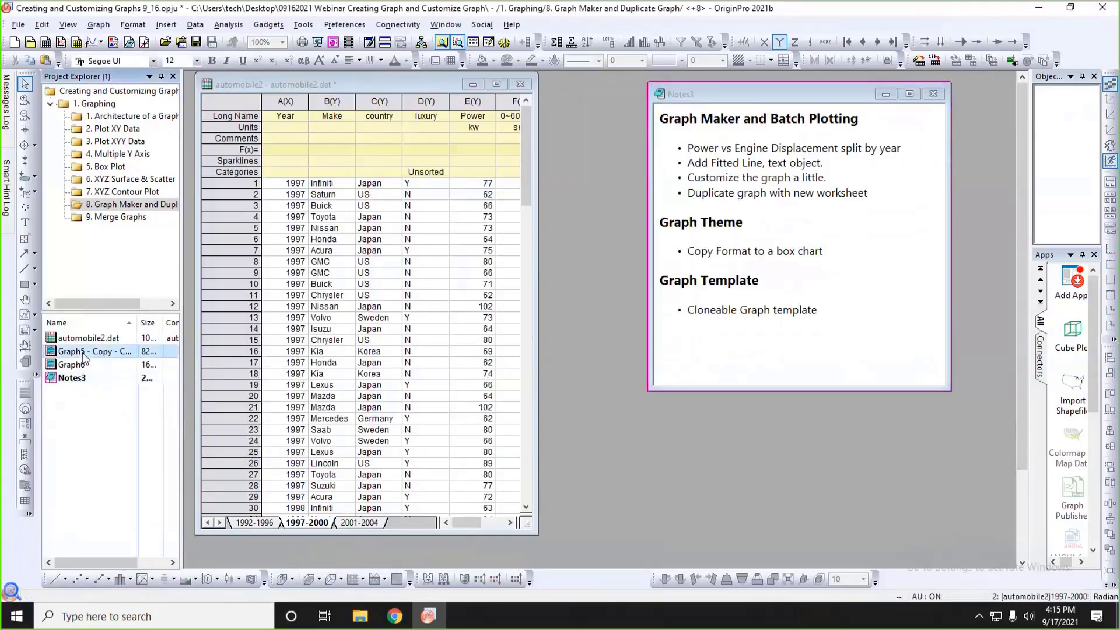
double_click(84, 353)
double_click(76, 366)
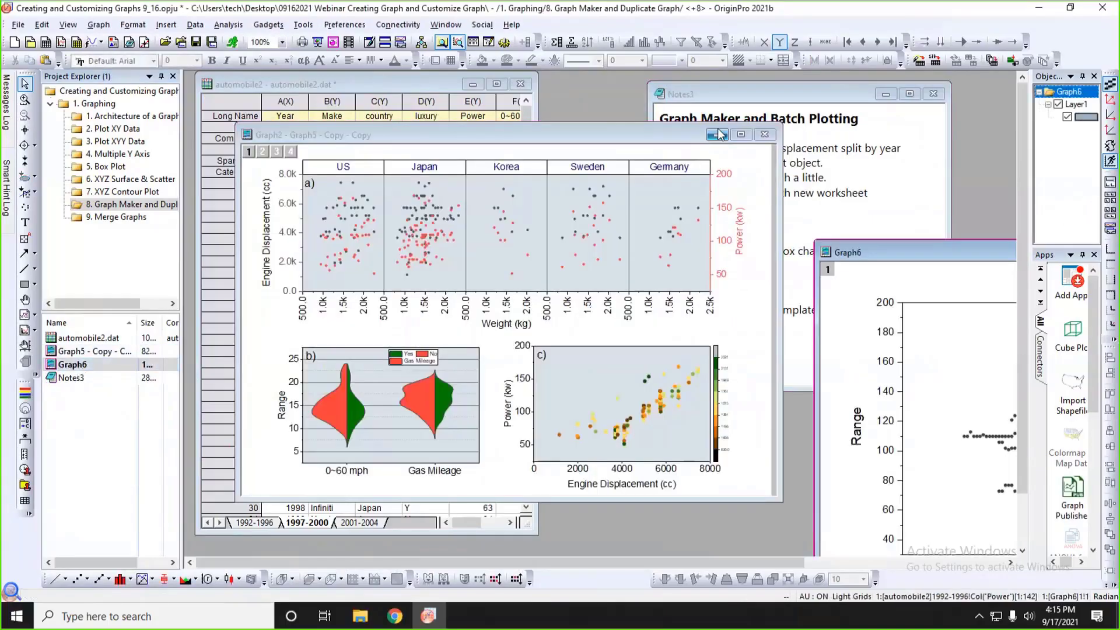
left_click(717, 135)
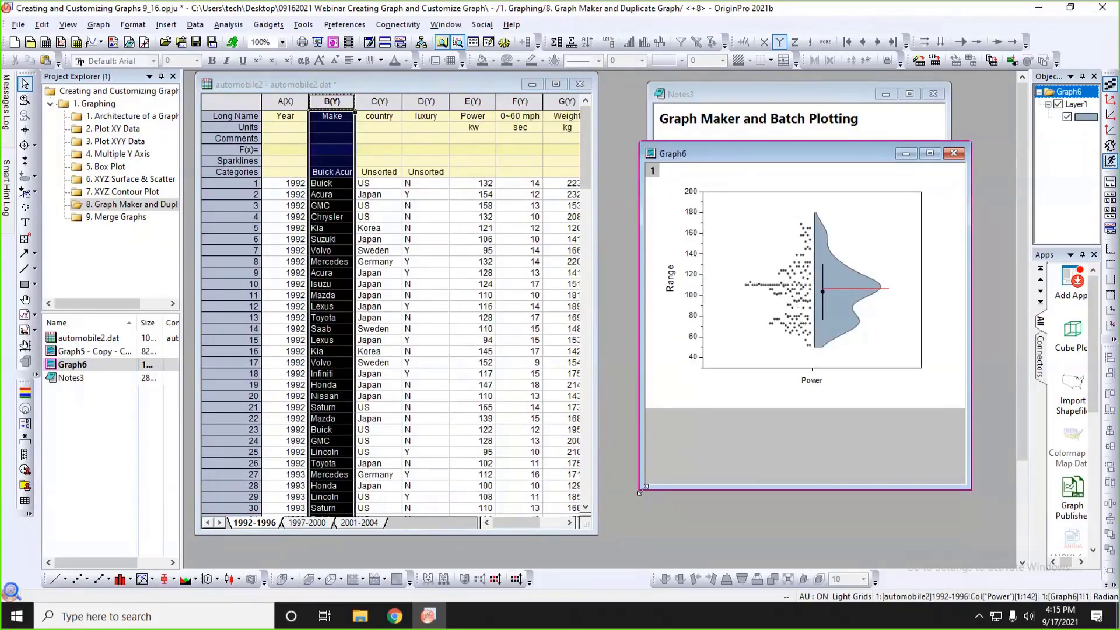
Resize and reposition the Graph6 half violin window so it sits beside the worksheet below the note's upper text.
left_click_drag(641, 489, 577, 491)
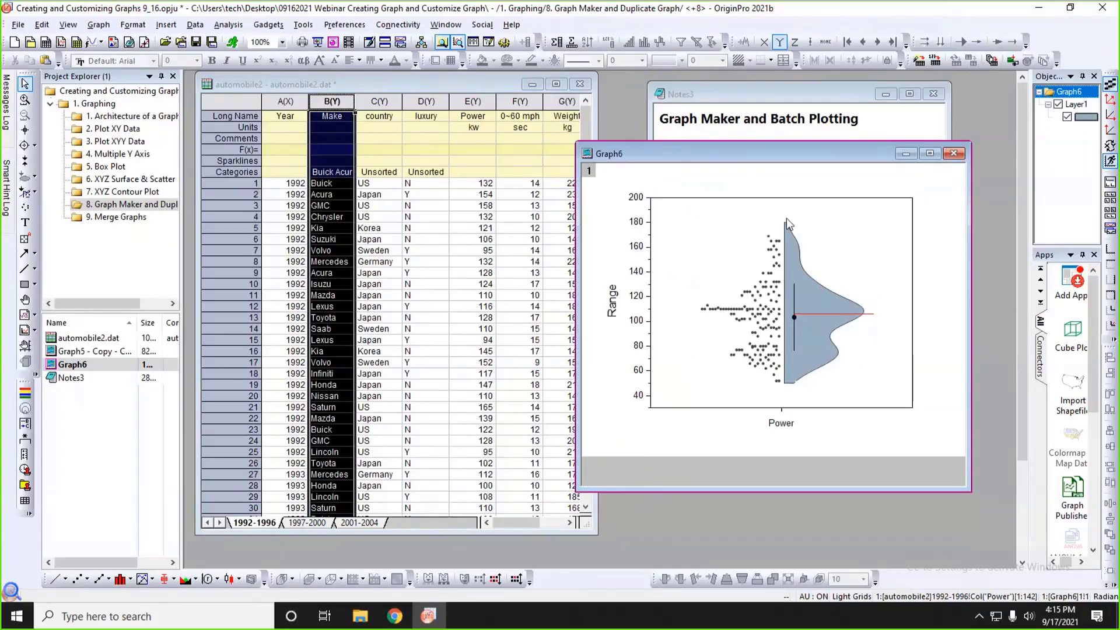
left_click(525, 217)
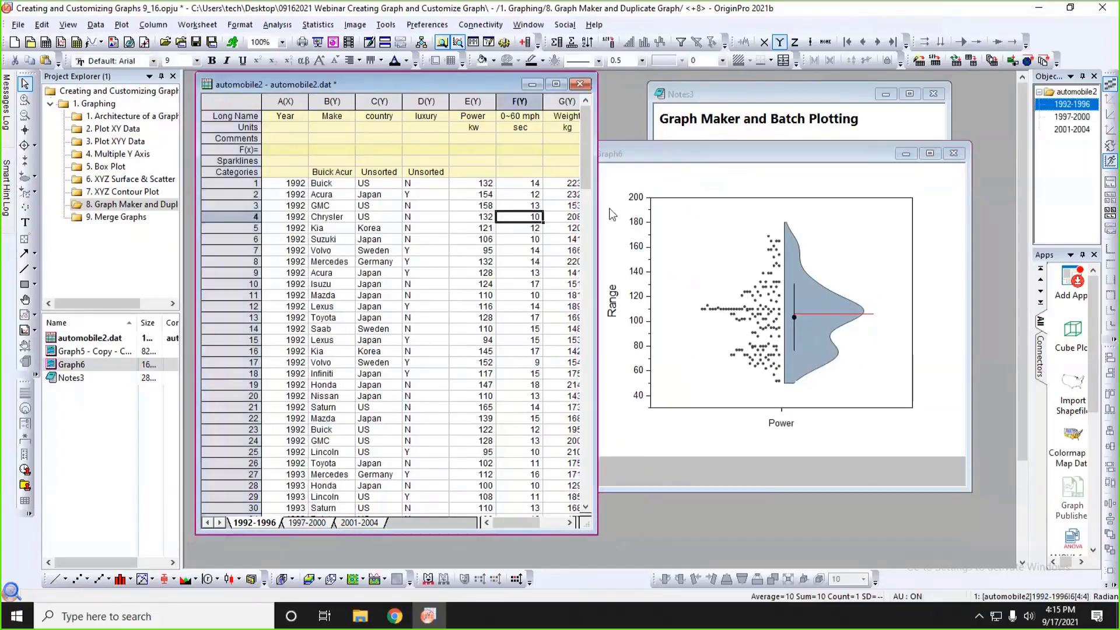
left_click_drag(723, 151, 778, 133)
left_click(852, 252)
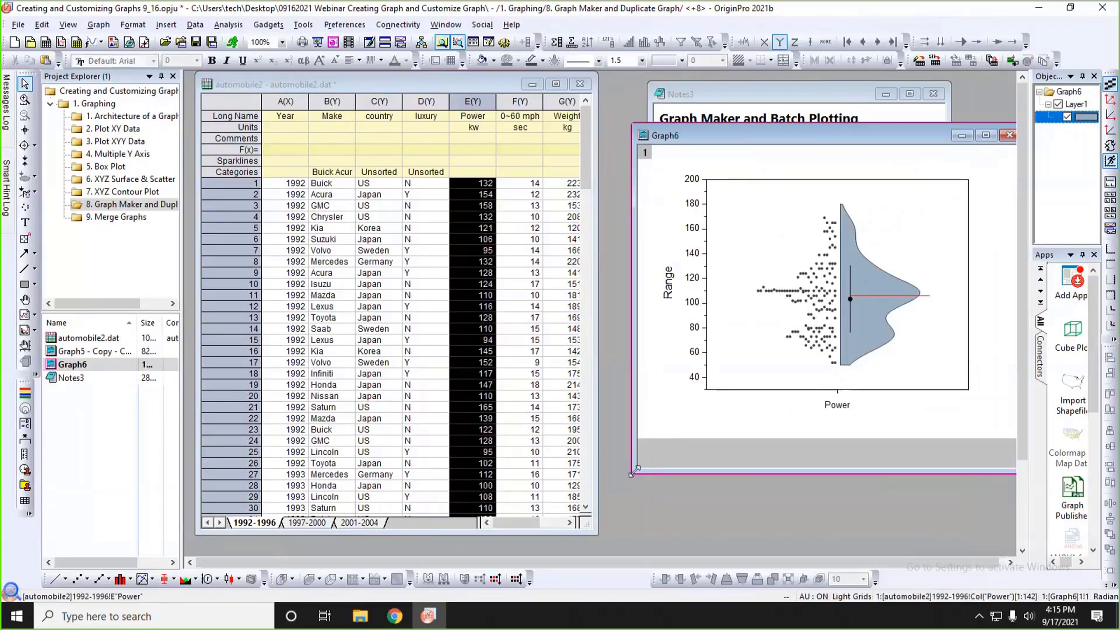
left_click_drag(633, 471, 657, 439)
left_click_drag(754, 135, 757, 256)
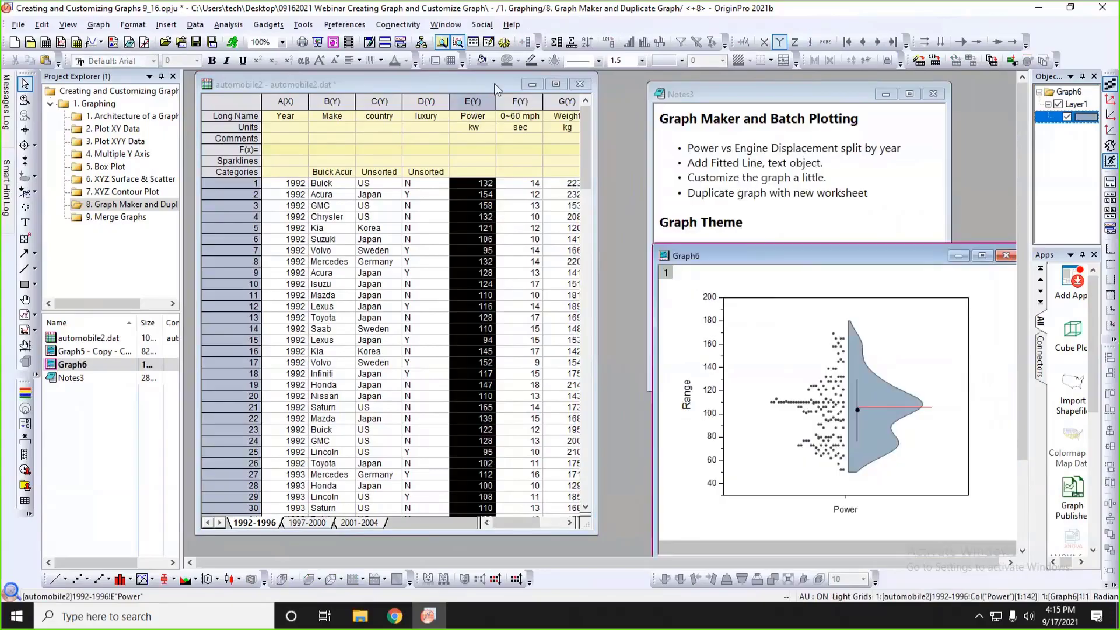
Plot a statistical Box Chart from the 0~60 mph column of the 1992-1996 sheet.
left_click(515, 85)
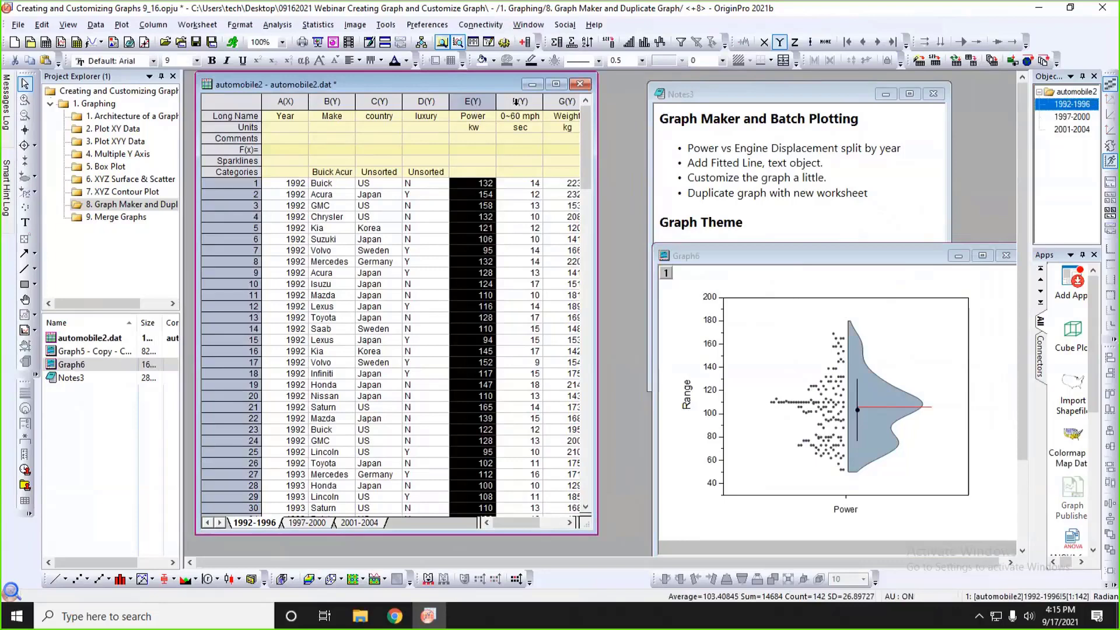
left_click(515, 101)
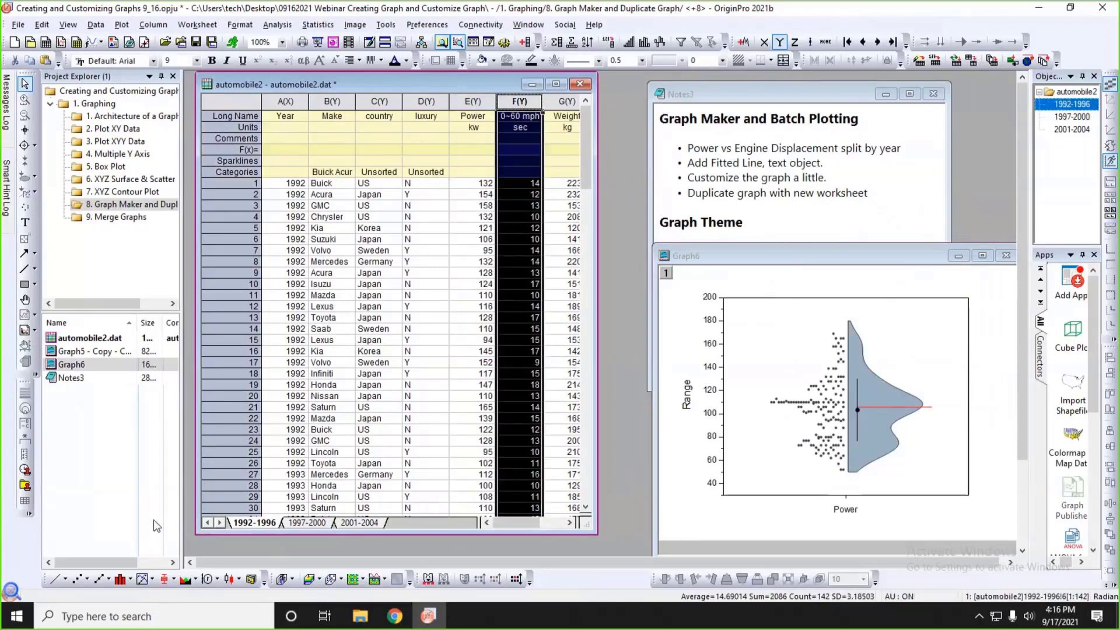
left_click(121, 25)
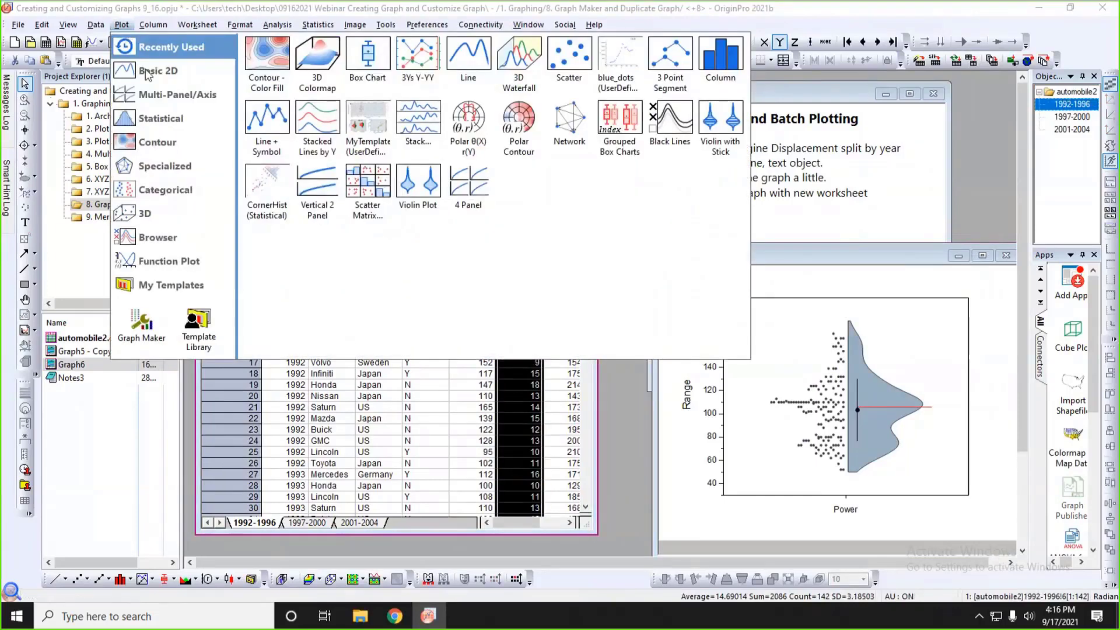
mouse_move(159, 119)
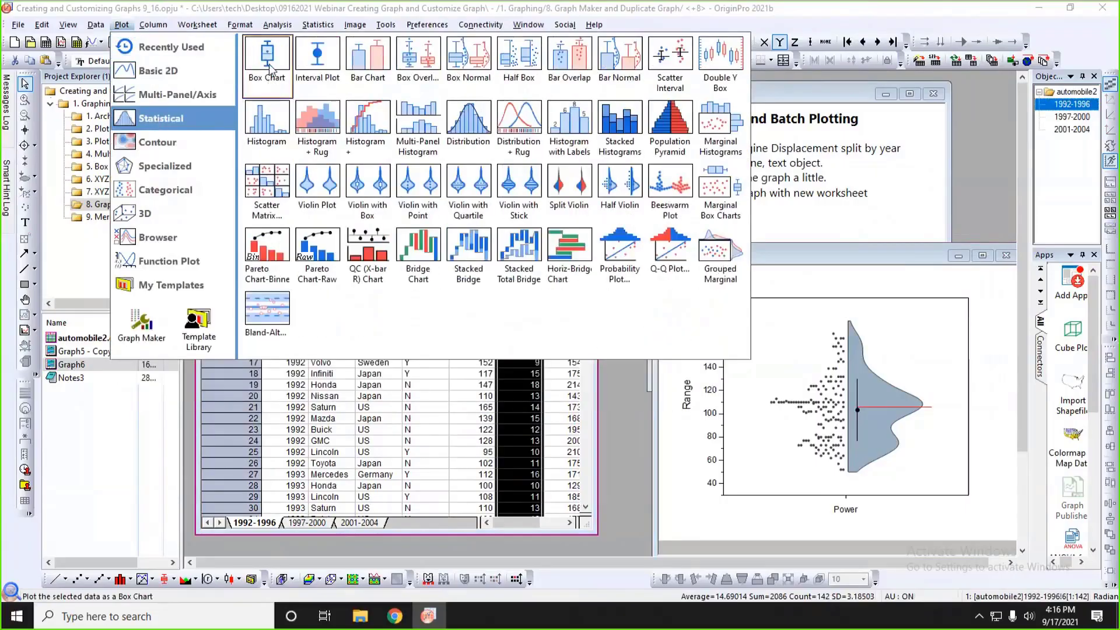
left_click(269, 67)
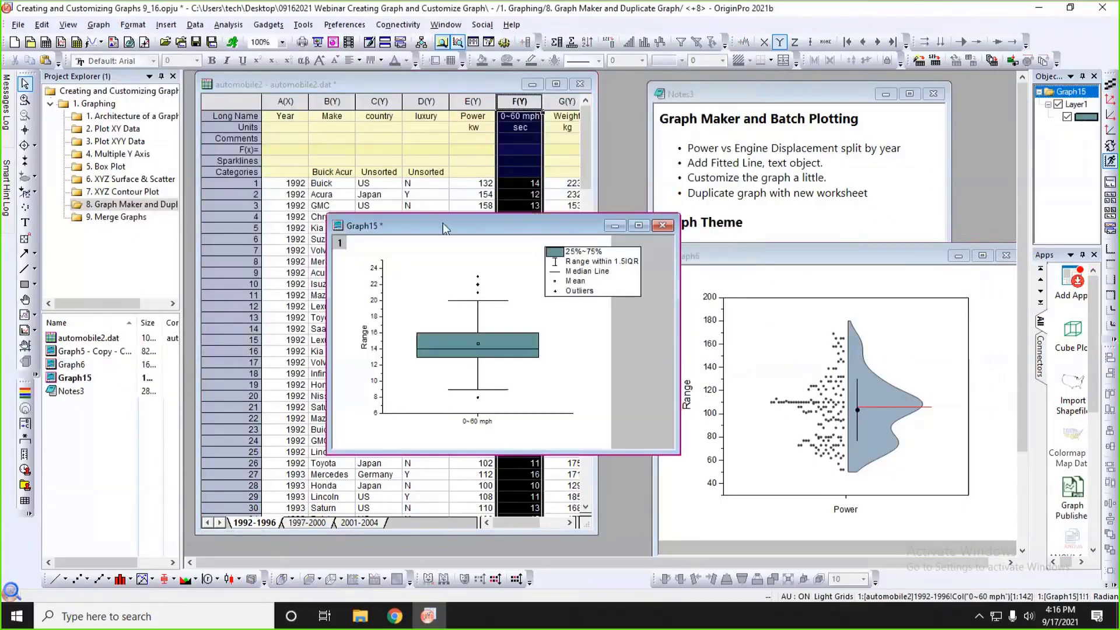
Resize and place the new box chart and the Graph6 half violin window side by side.
left_click_drag(444, 228, 342, 127)
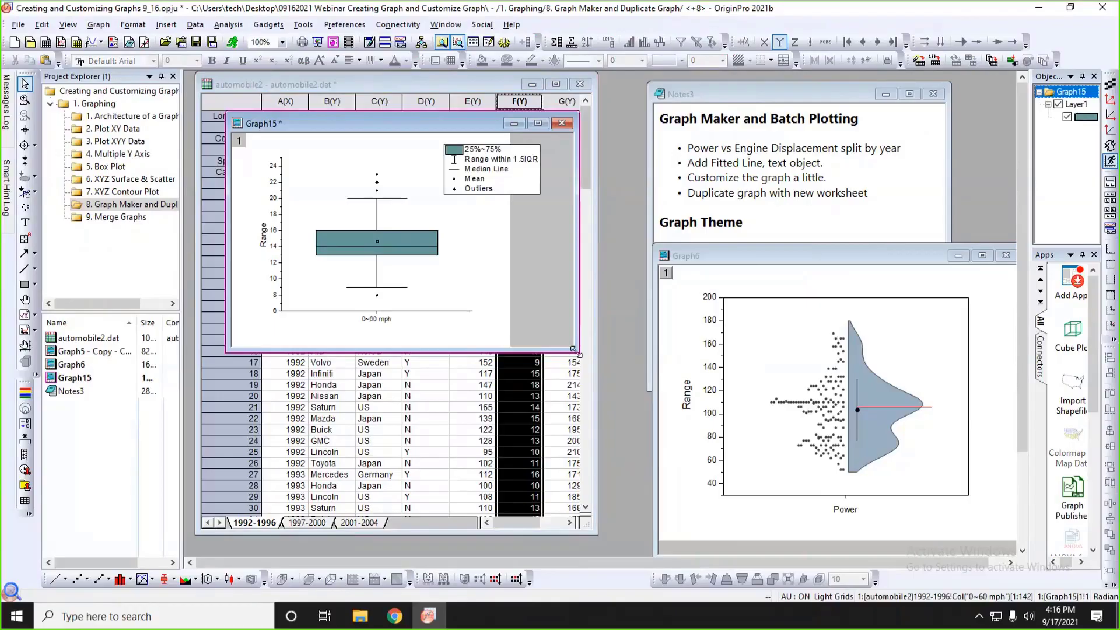
left_click_drag(574, 350, 551, 374)
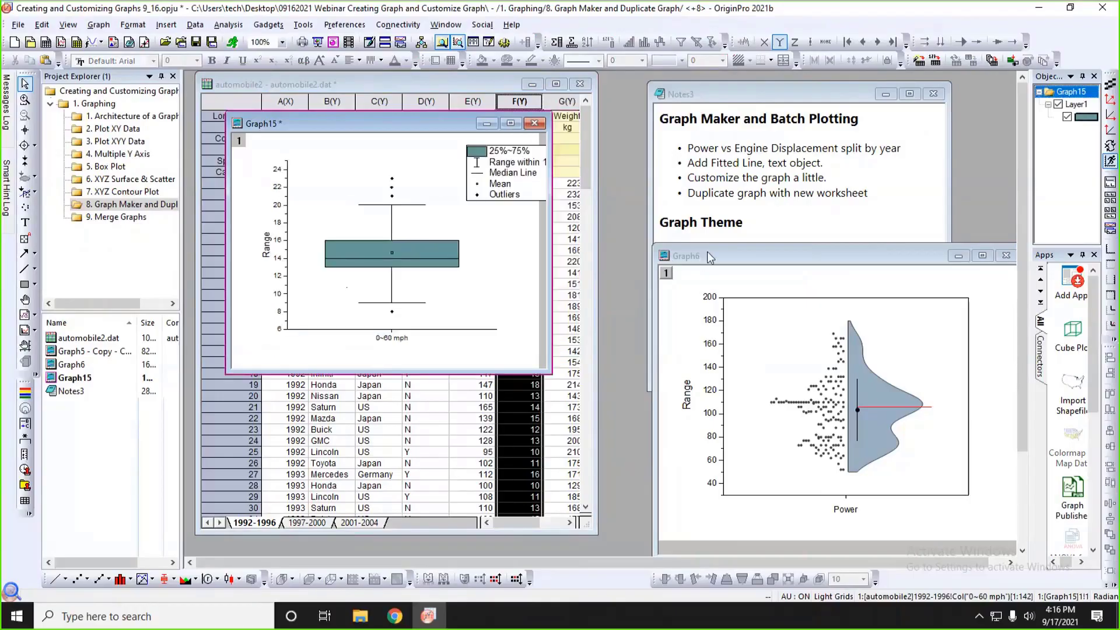
left_click_drag(711, 256, 614, 124)
left_click_drag(562, 423, 586, 378)
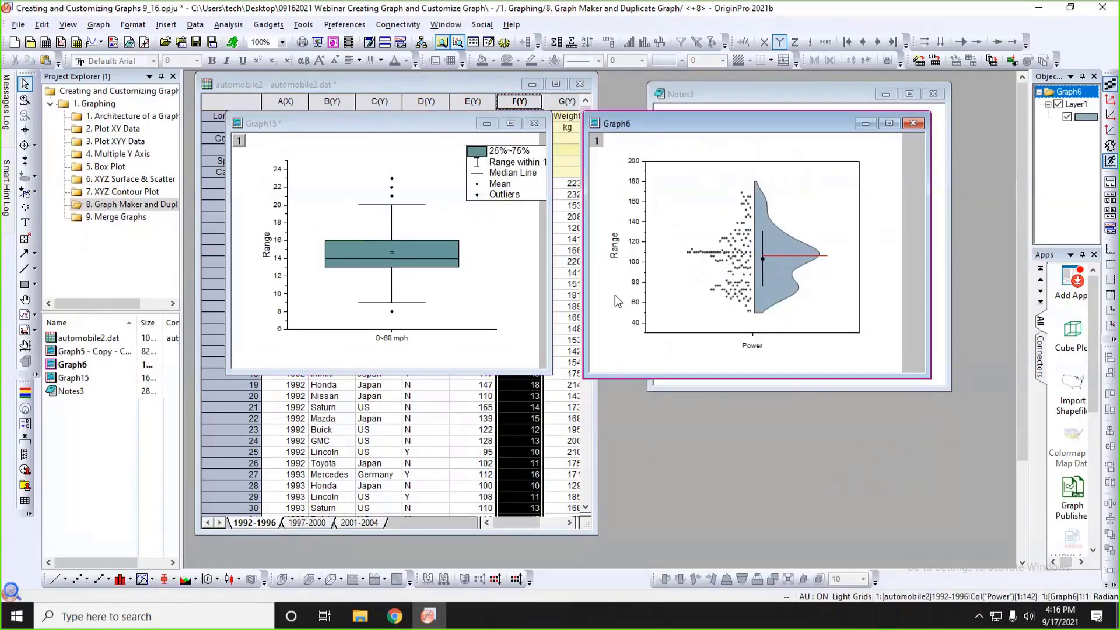
Copy all formatting from the Graph6 half violin layer and paste it onto the 0~60 mph box chart layer.
left_click(681, 184)
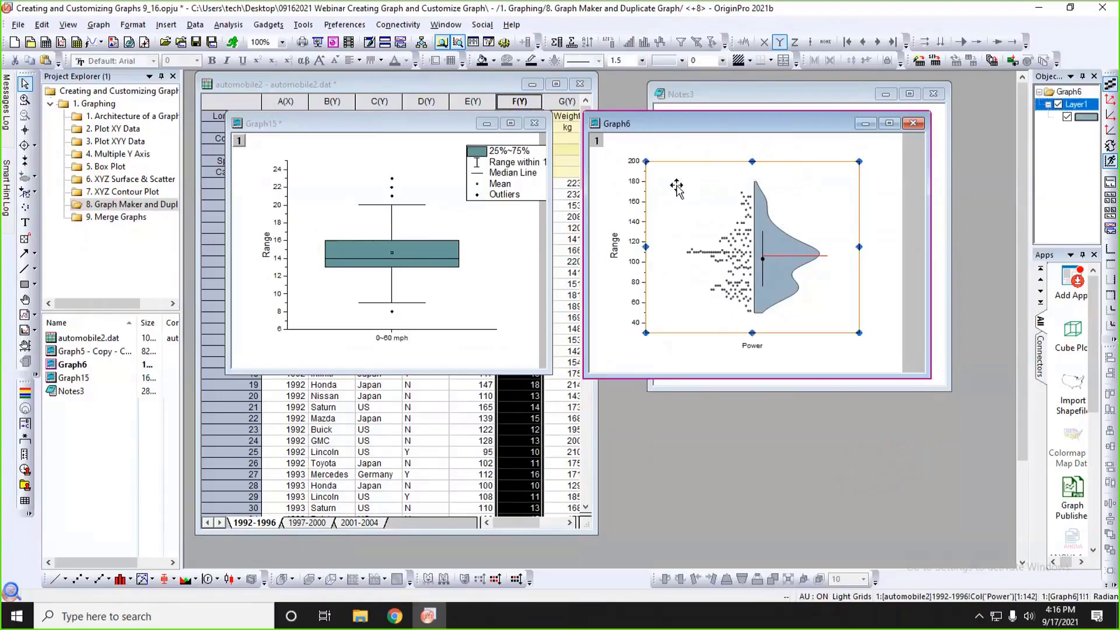
right_click(676, 187)
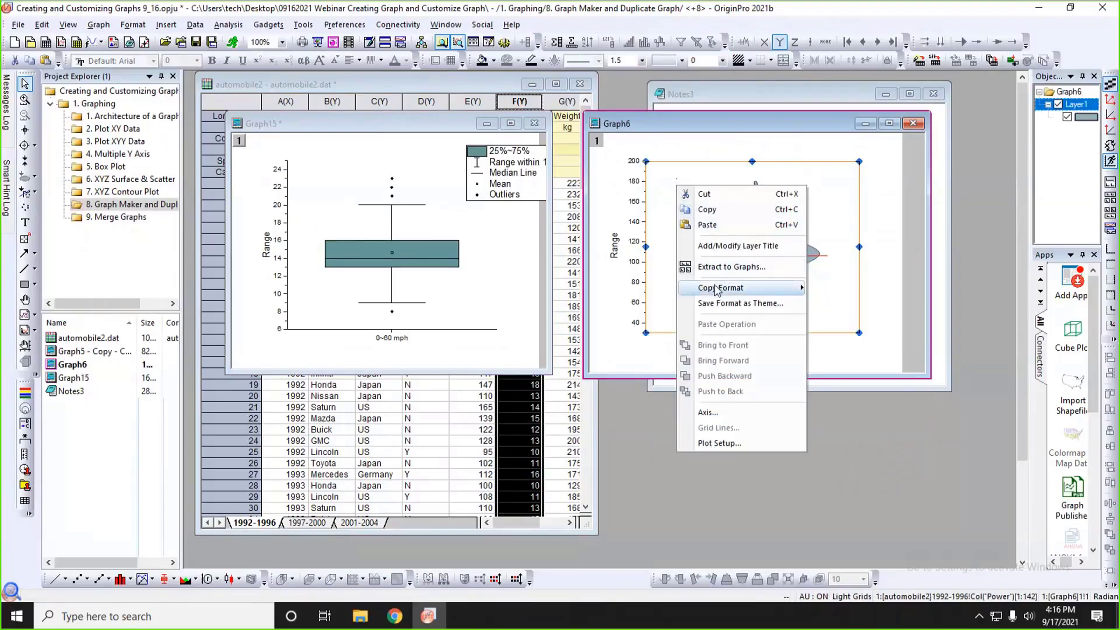
mouse_move(718, 290)
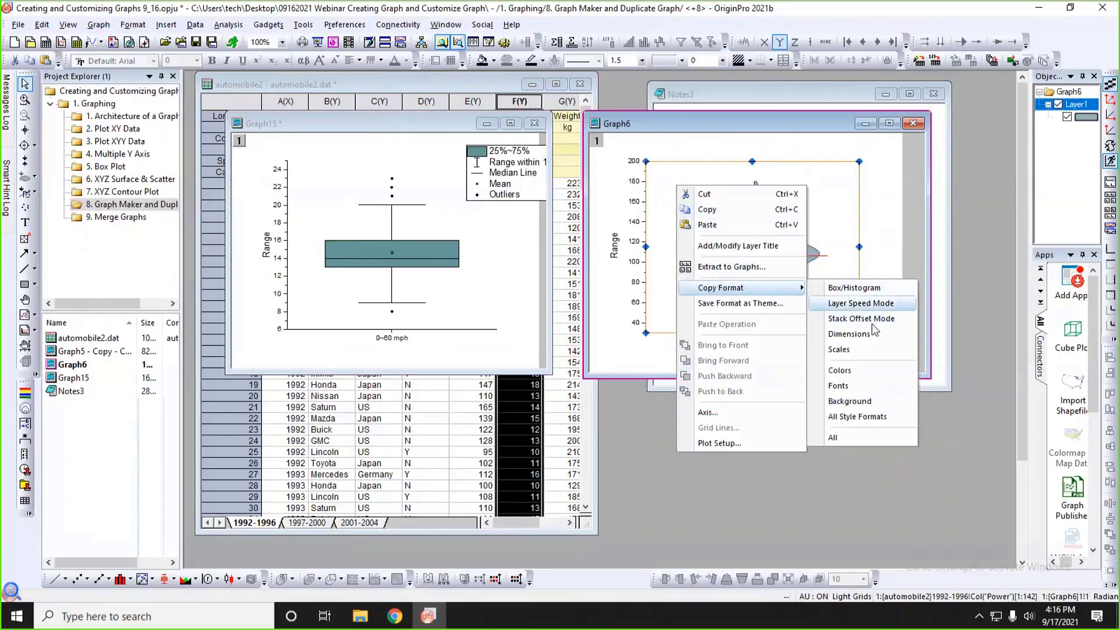
left_click(833, 437)
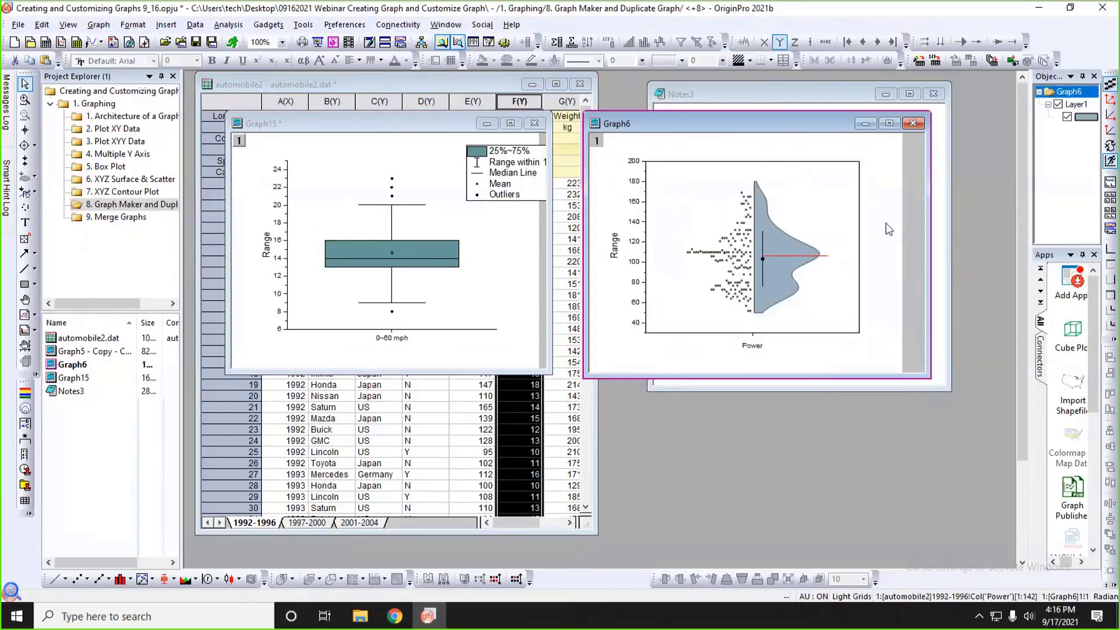
left_click(318, 200)
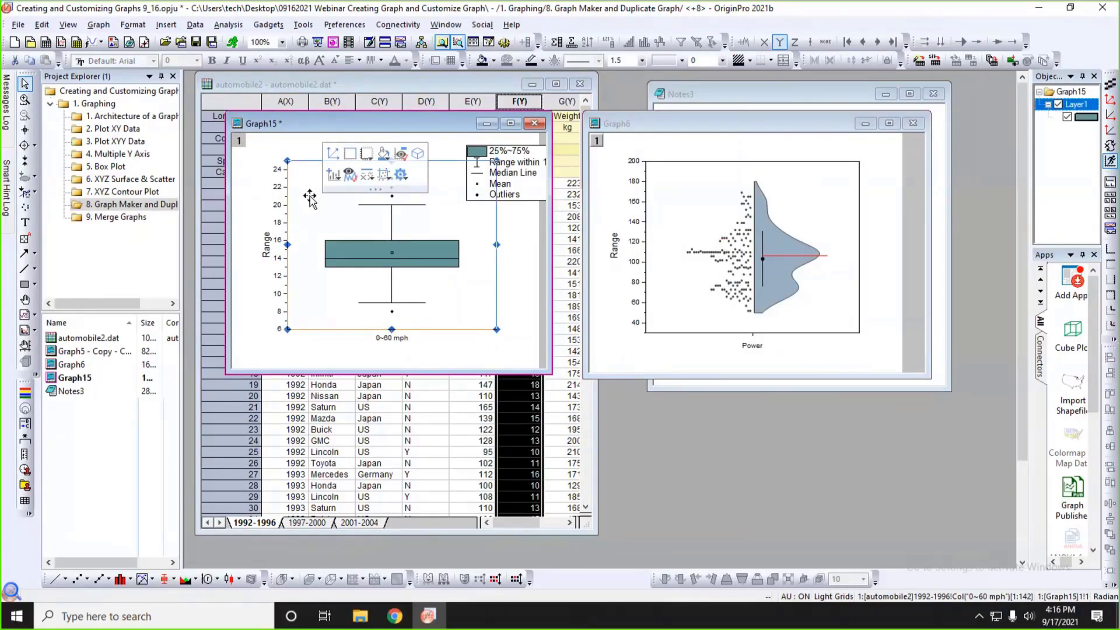
right_click(310, 199)
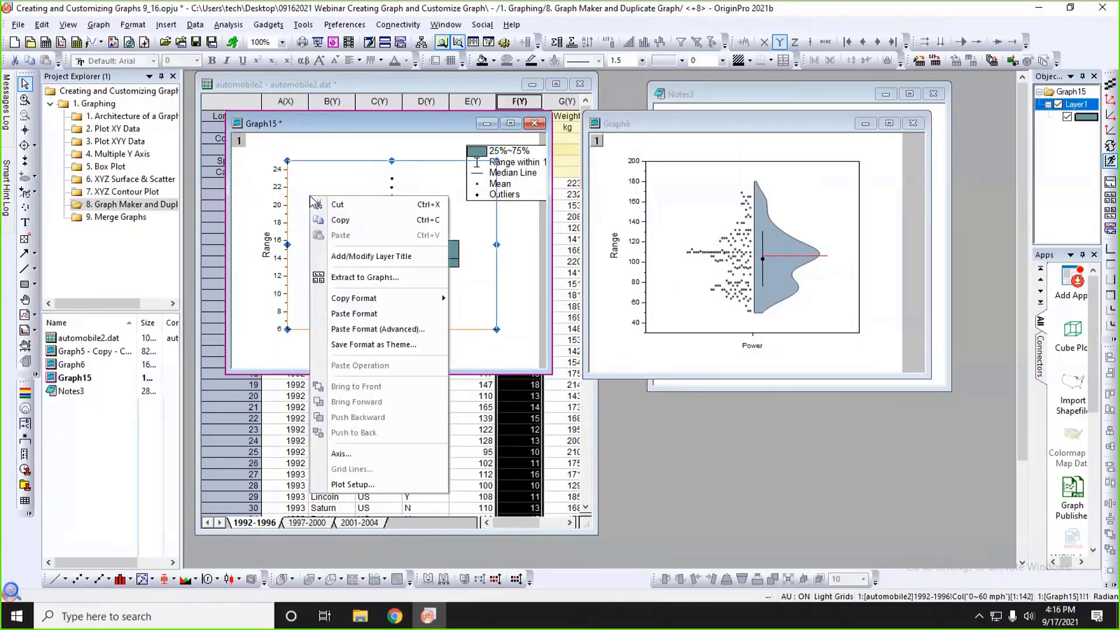
left_click(355, 315)
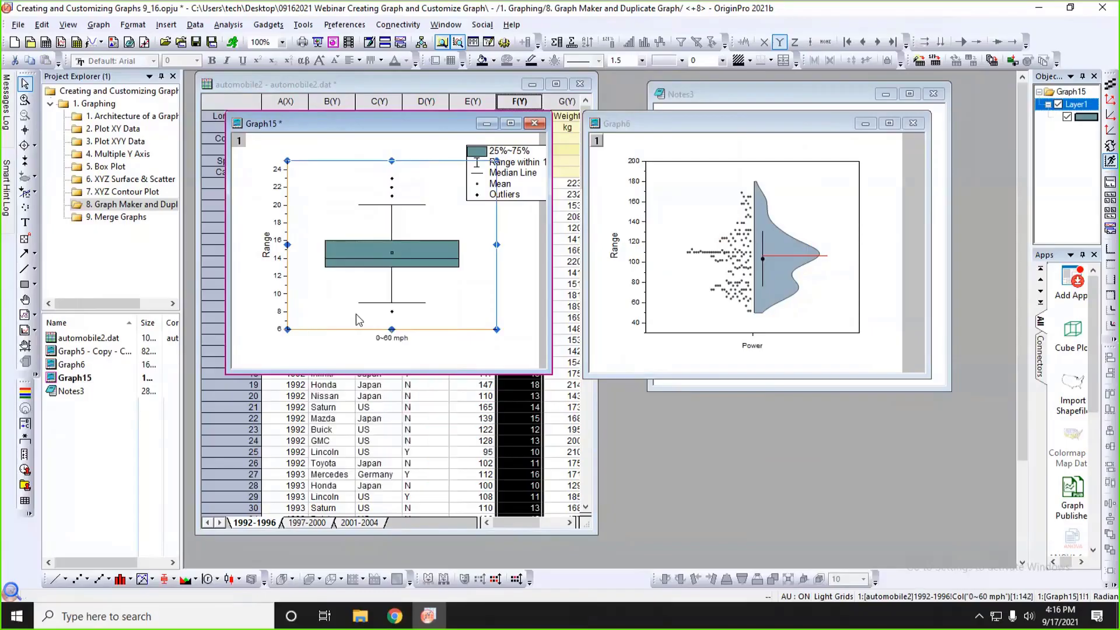
Rescale the axes of the reformatted 0~60 mph graph layer to fit its data.
left_click(466, 344)
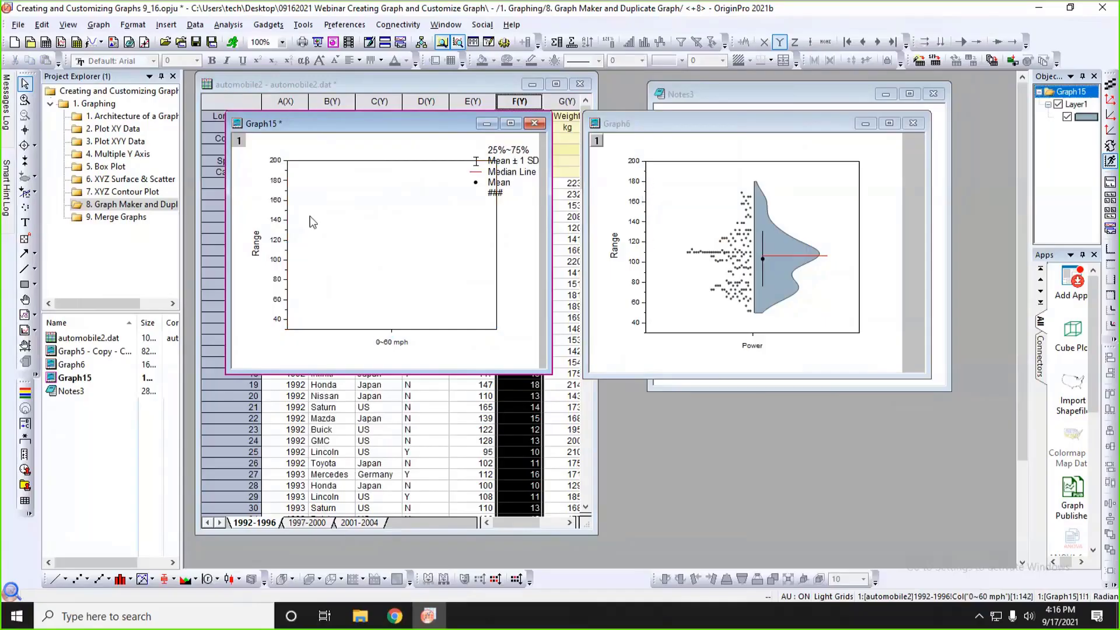
left_click(352, 180)
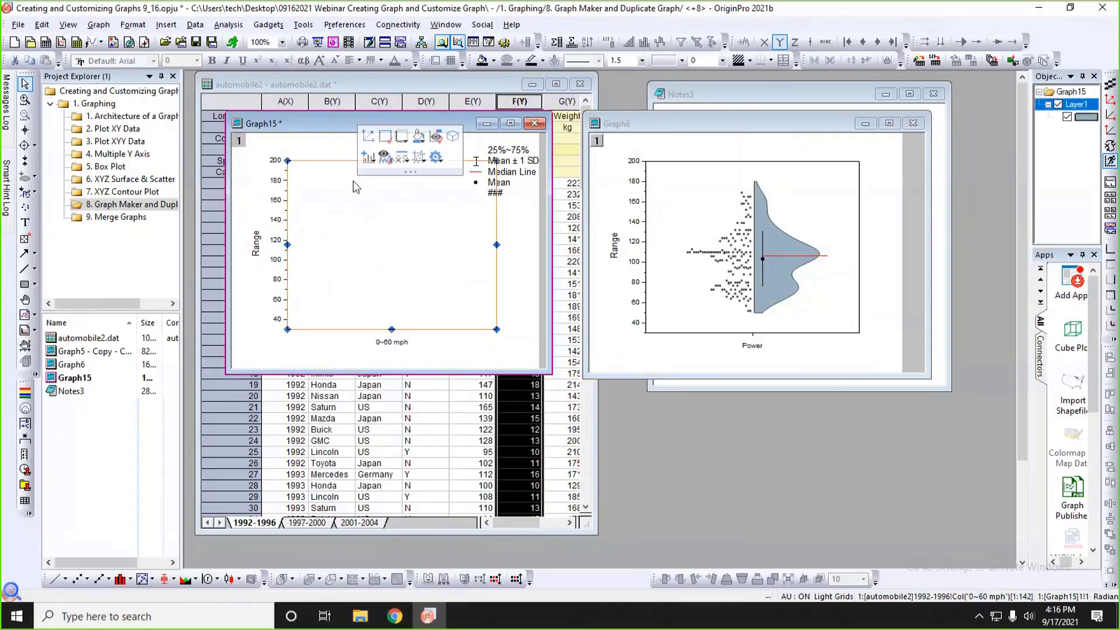
mouse_move(363, 186)
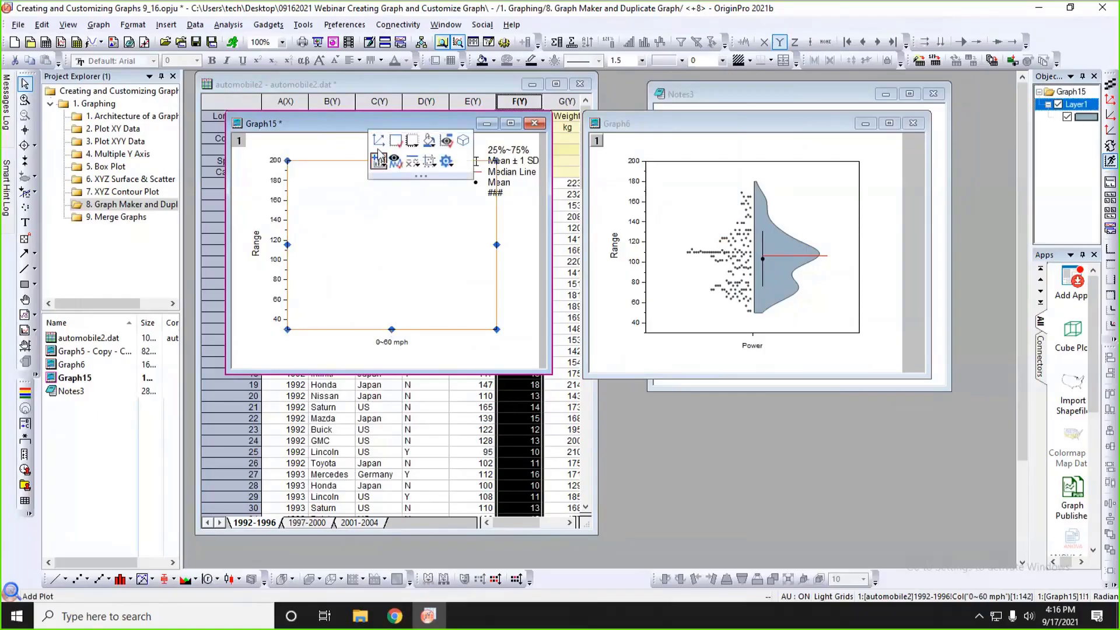
left_click(378, 141)
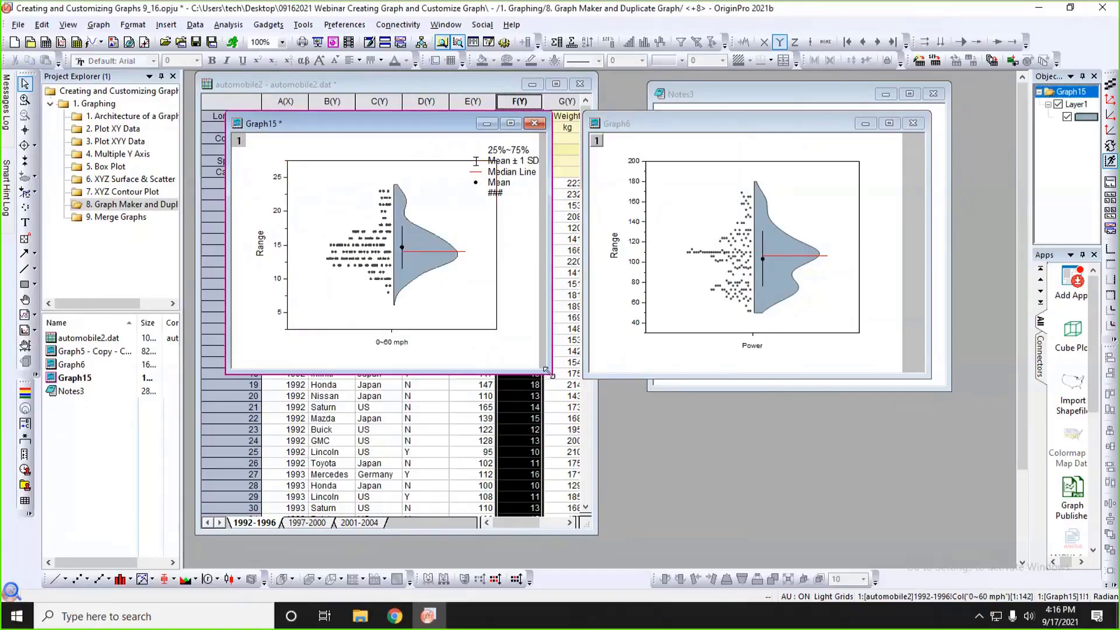
Shrink the 0~60 mph graph window slightly and move it in front of the worksheet and Graph6.
left_click_drag(546, 370, 534, 366)
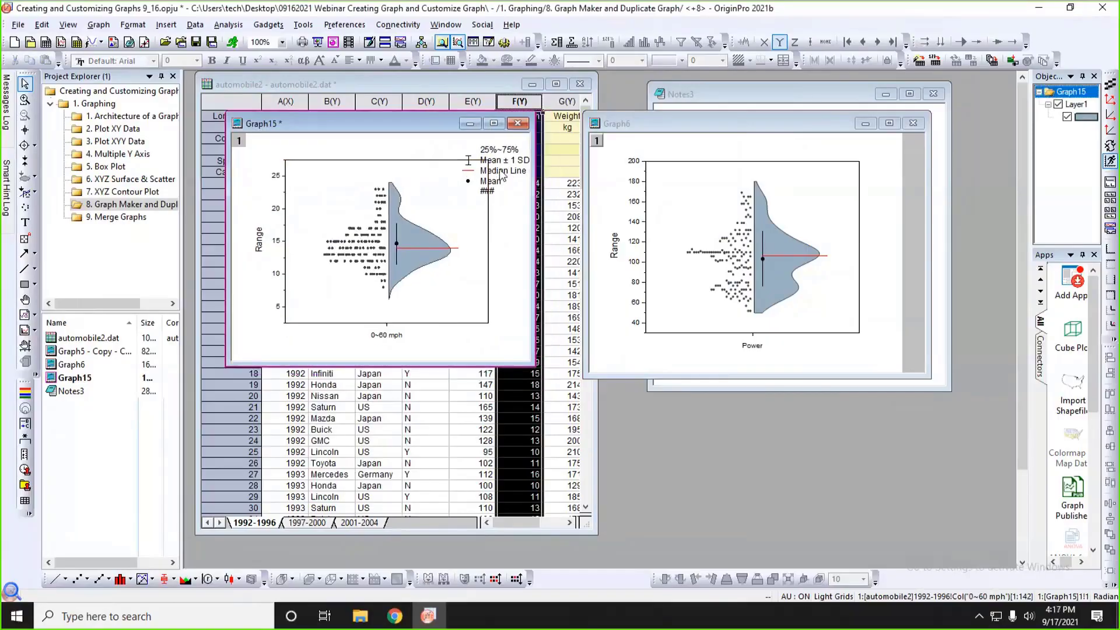
left_click(504, 194)
left_click(506, 221)
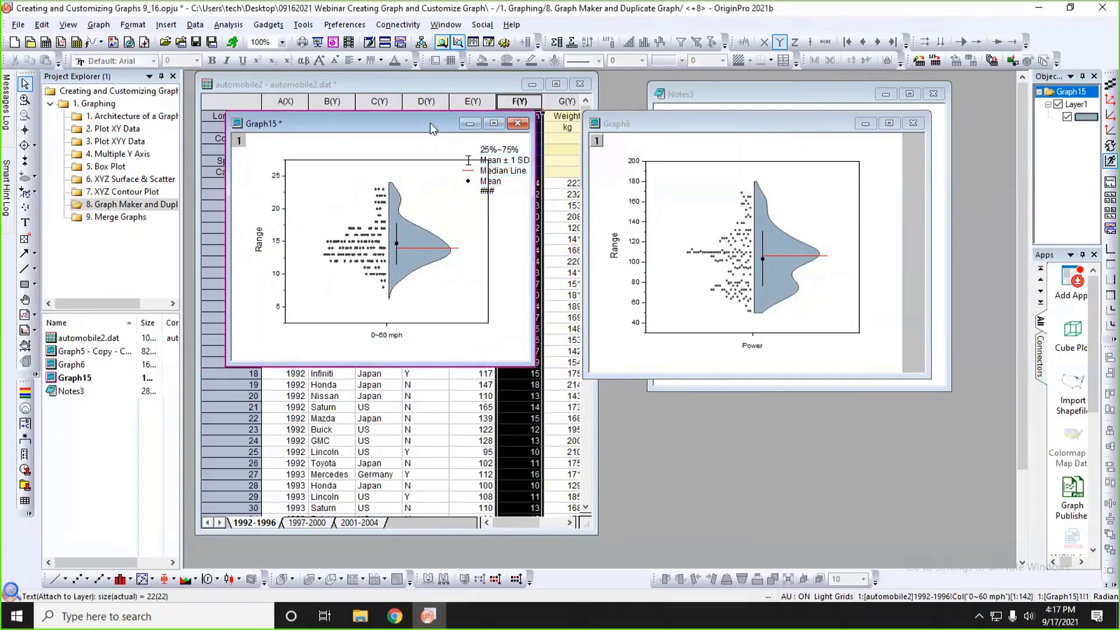
left_click_drag(429, 123, 678, 244)
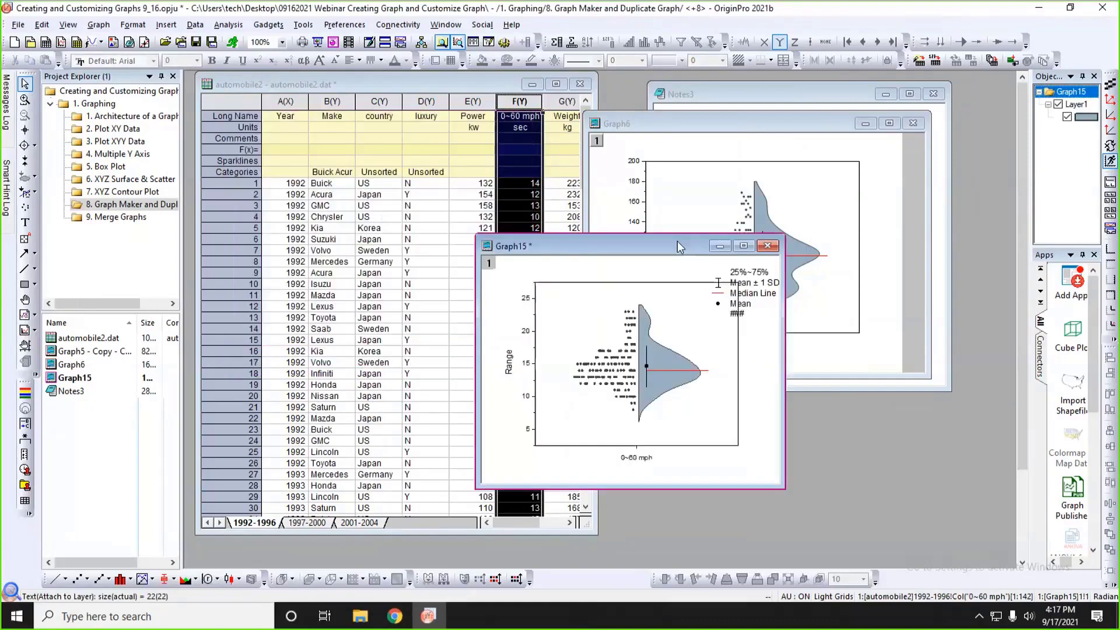
Browse the Learning Center graph samples for All Plot Types, and close the Learning Center.
left_click(511, 26)
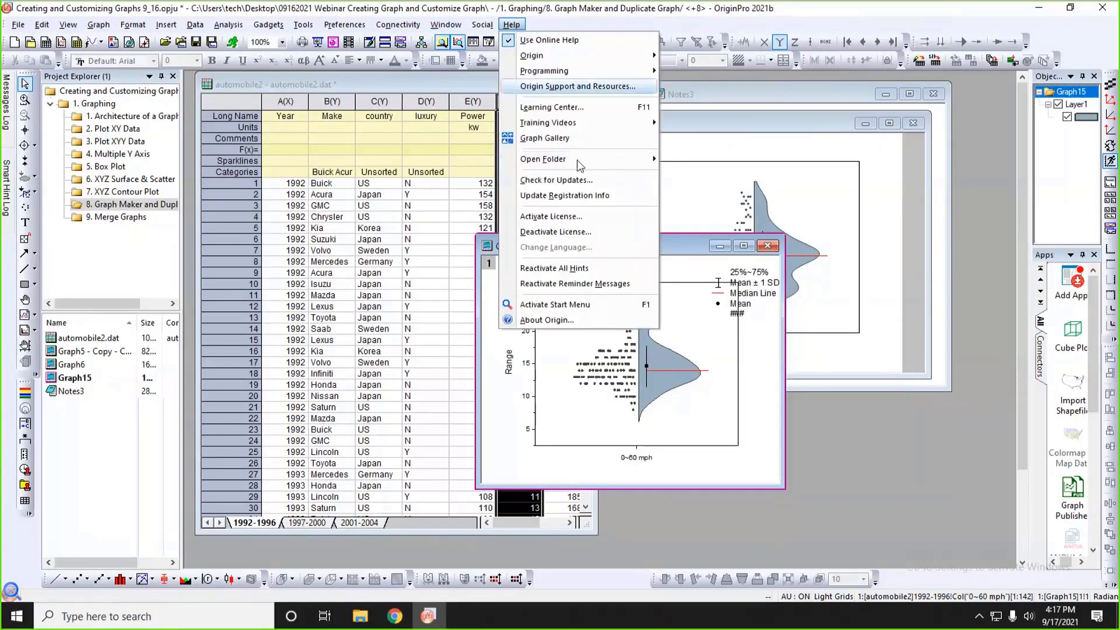
mouse_move(570, 162)
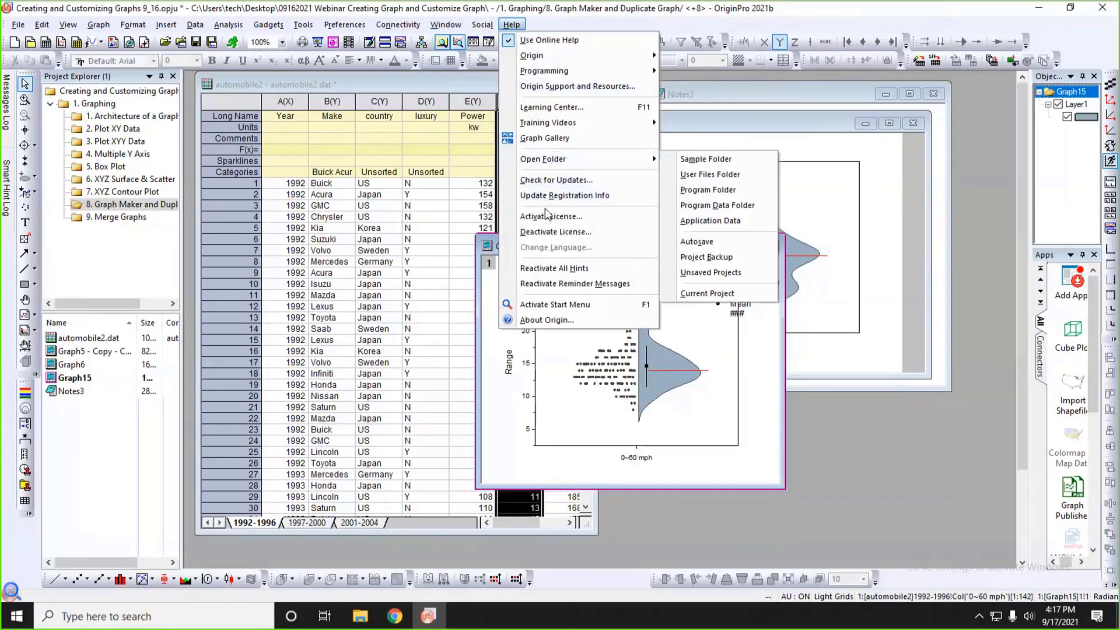
left_click(559, 108)
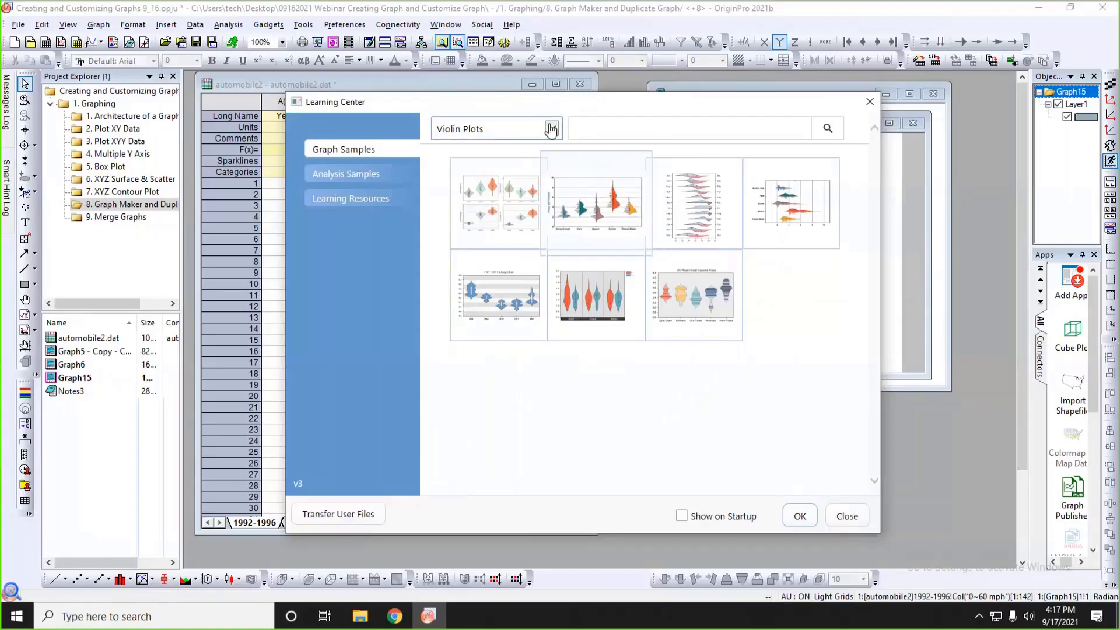
left_click(551, 129)
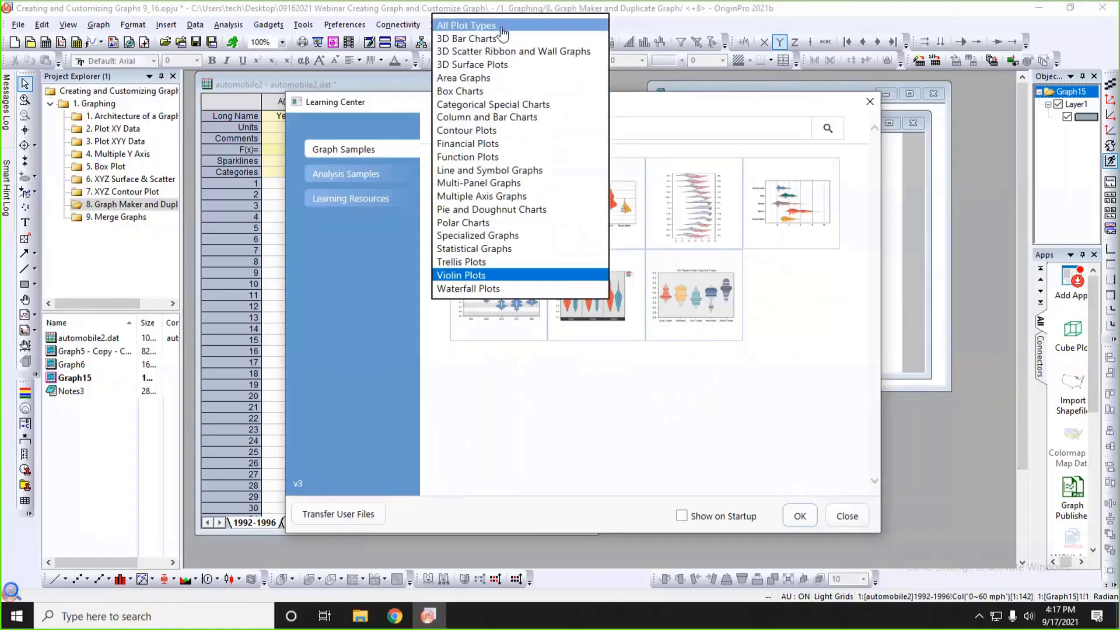
left_click(502, 27)
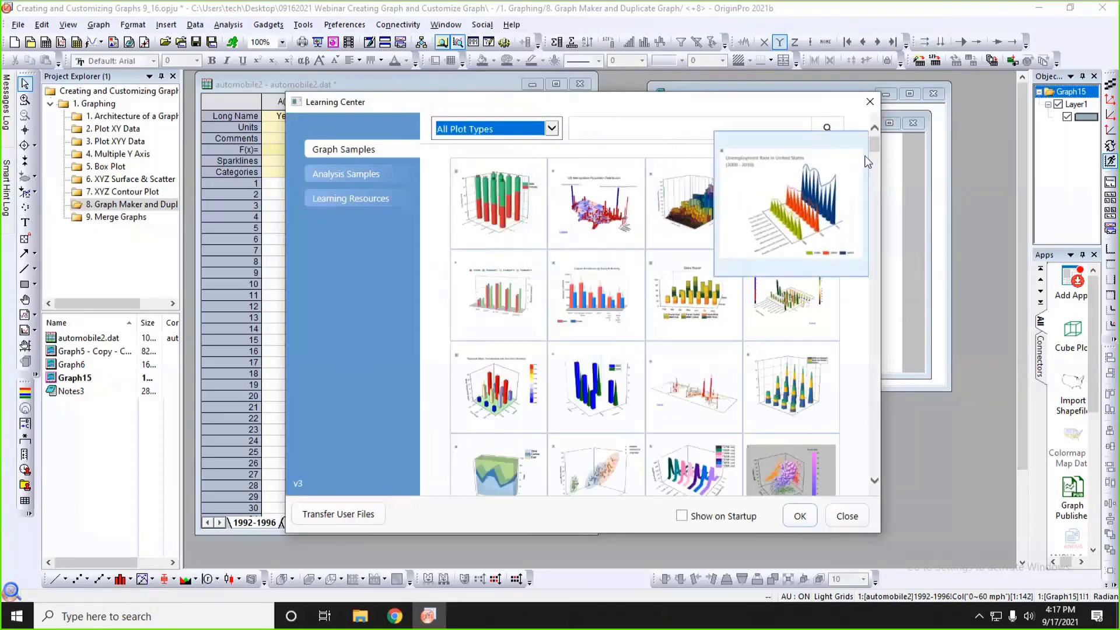
left_click_drag(875, 153, 878, 302)
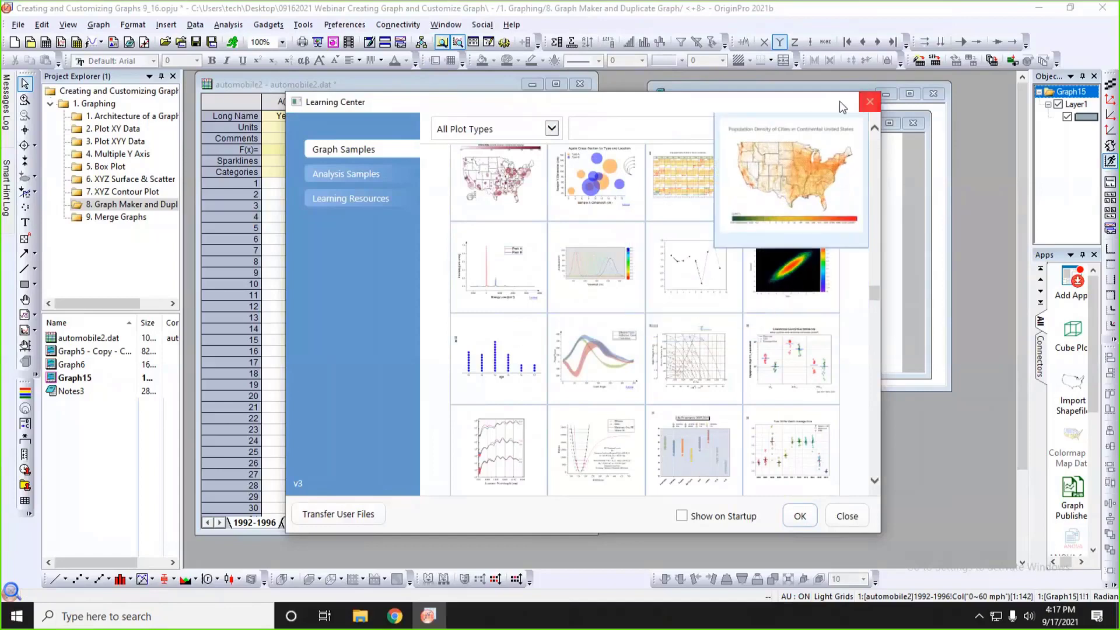
left_click(869, 102)
Move the 0~60 mph graph window aside and place the Graph5 copy window beside the worksheet.
left_click_drag(679, 246, 753, 280)
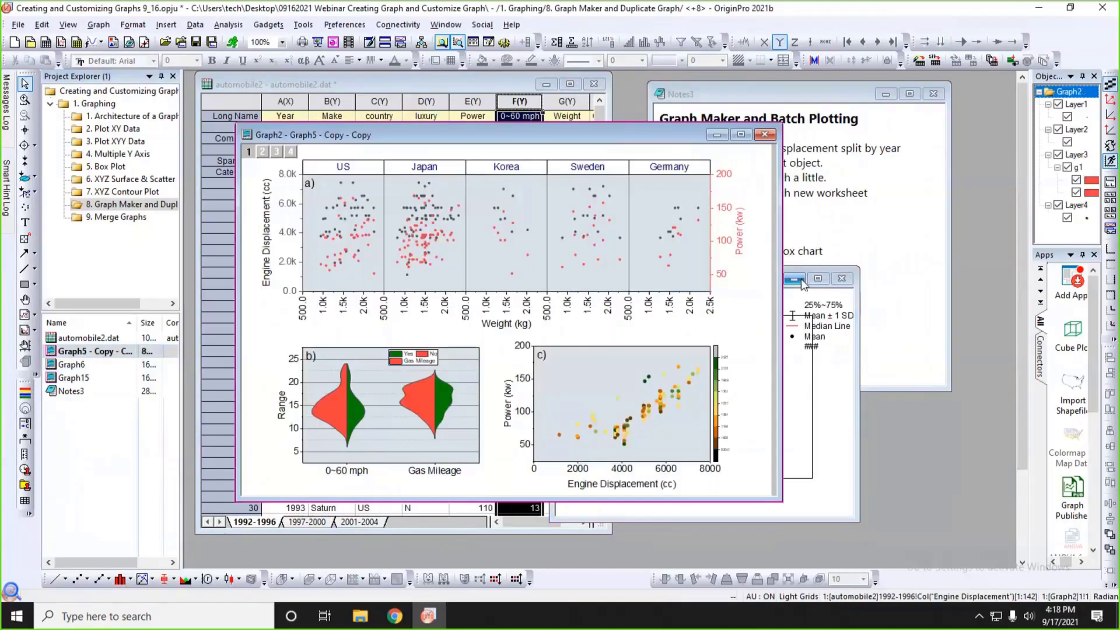
left_click_drag(263, 135, 626, 126)
Select the Graph5 copy's scatter, 0~60 mph violin and Gas Mileage violin plots to examine their source columns in the worksheet.
left_click(654, 182)
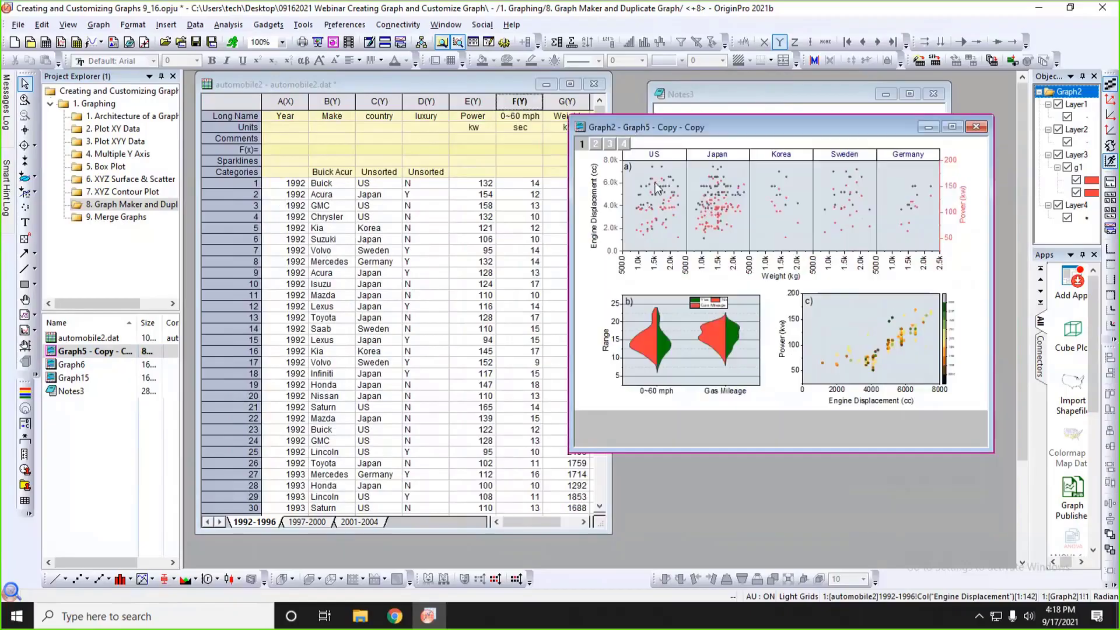
left_click(707, 226)
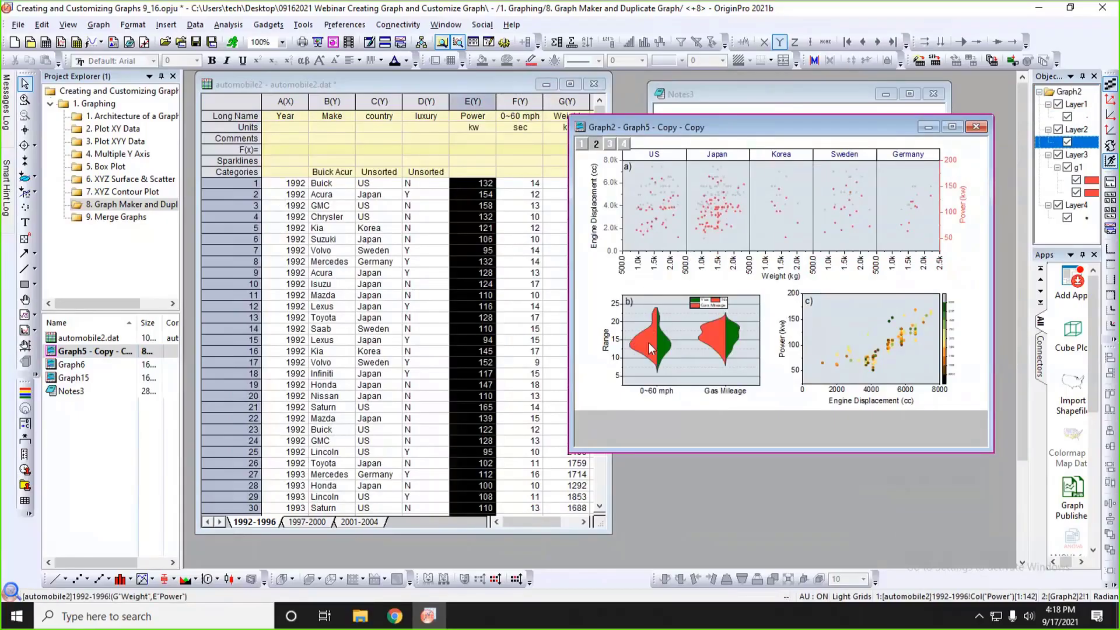
left_click(665, 351)
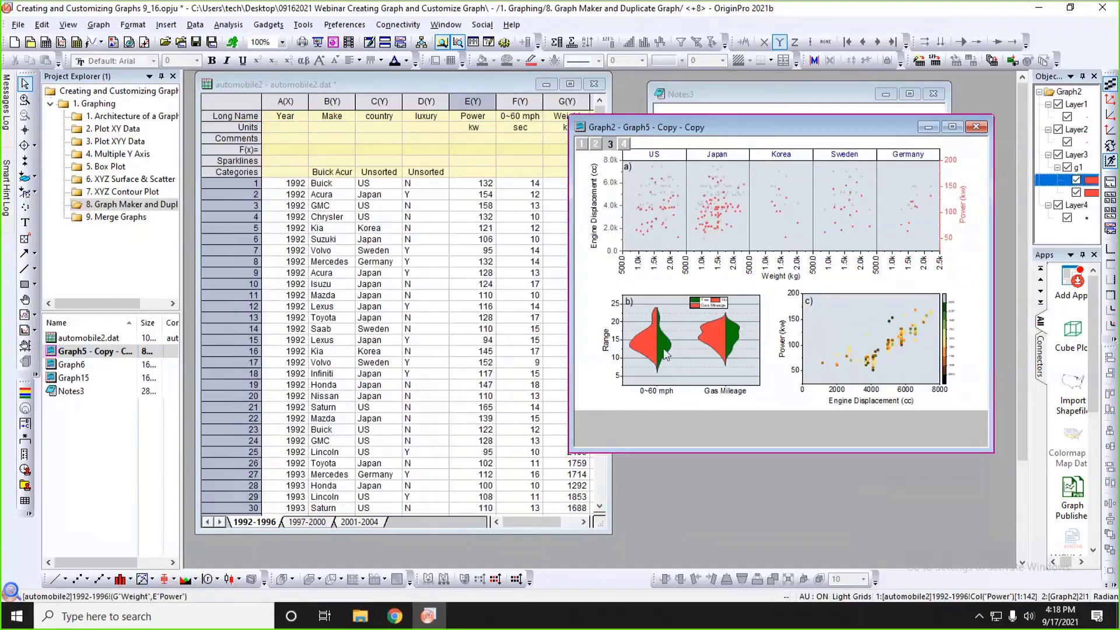
left_click(717, 335)
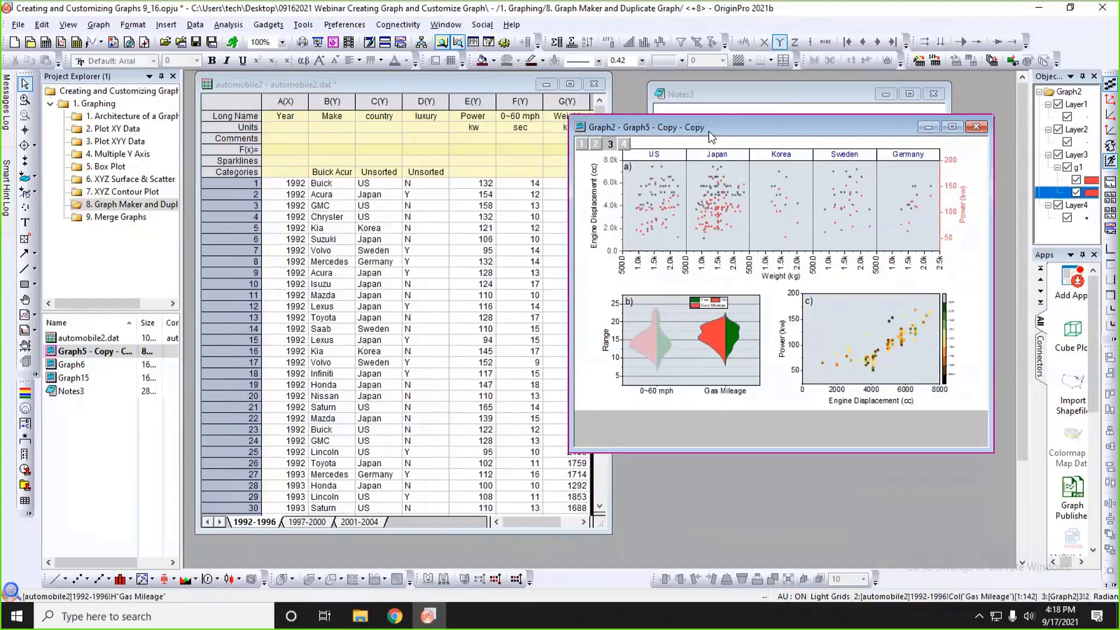
Move the Graph5 copy aside and widen the automobile2 worksheet window to show the Gas Mileage and Engine Displacement columns.
left_click_drag(712, 128, 770, 116)
left_click(598, 163)
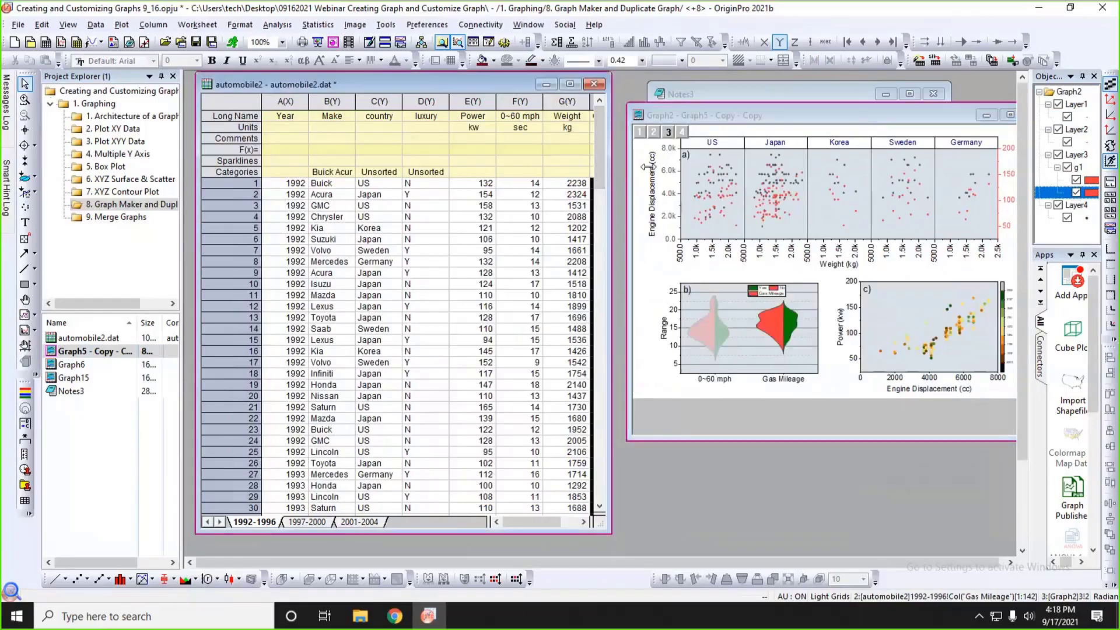
left_click_drag(646, 167, 693, 168)
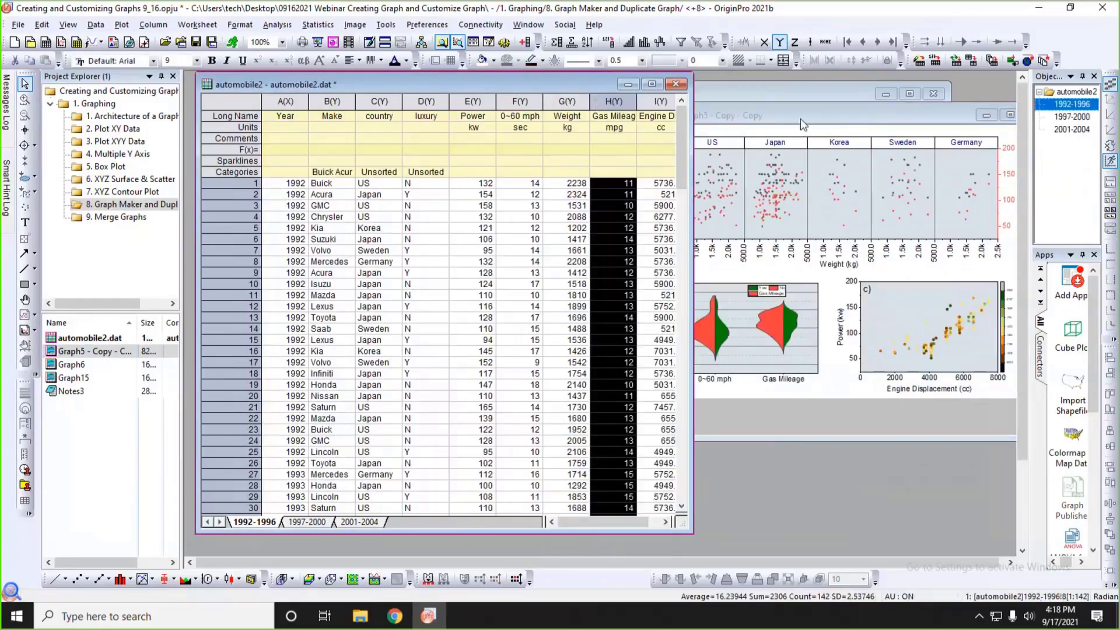
left_click(769, 119)
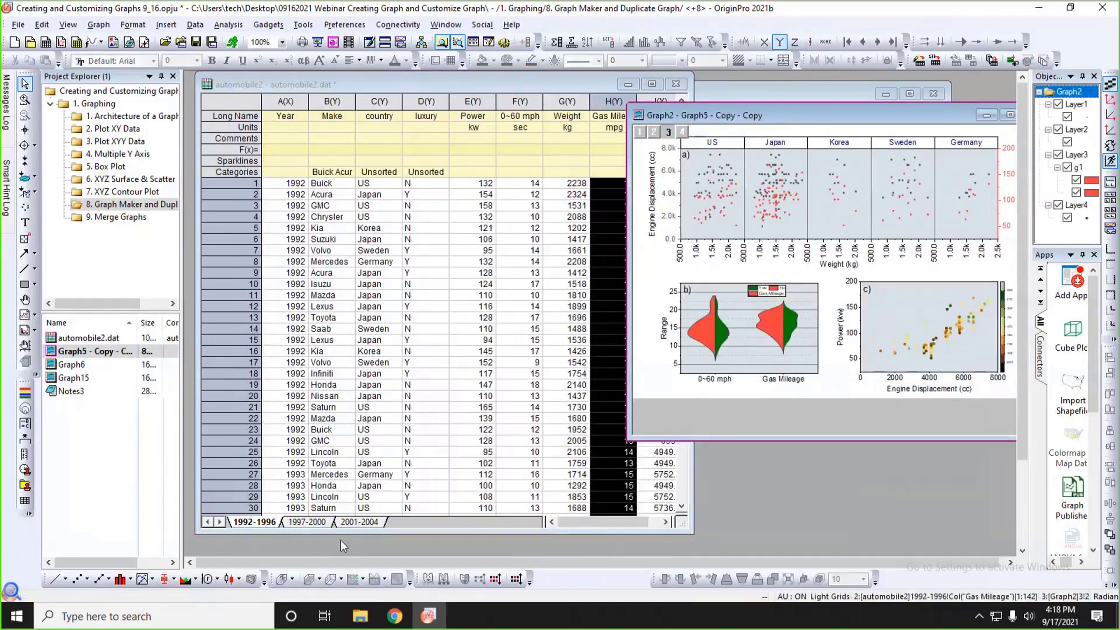
Examine the 1997-2000 and 2001-2004 sheets of automobile2, and return to the 1992-1996 sheet.
left_click(305, 522)
left_click(357, 523)
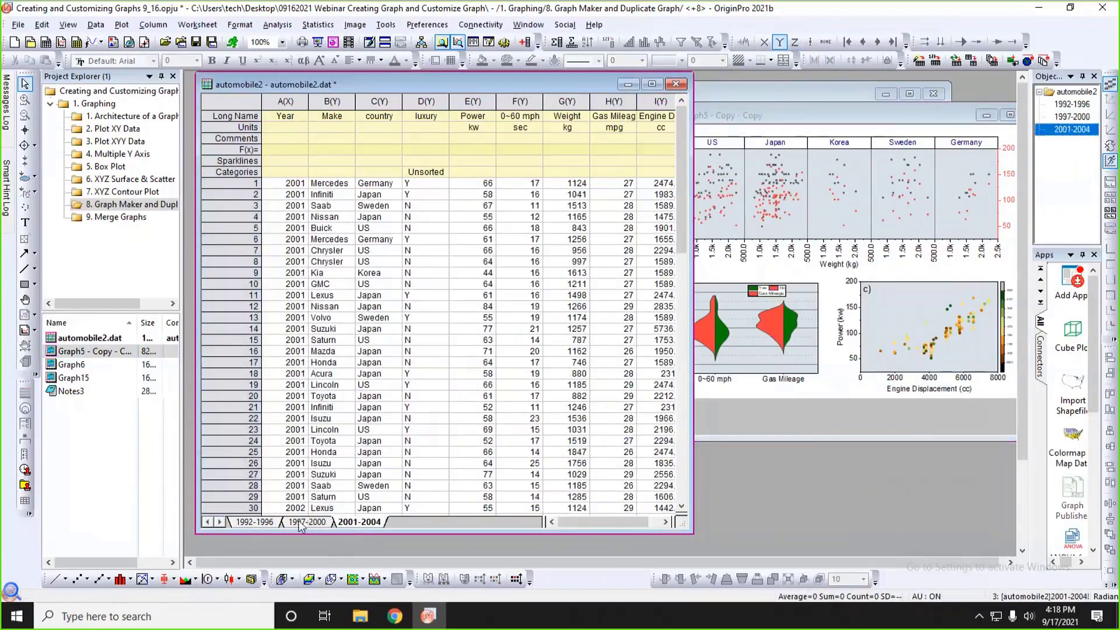
left_click(262, 522)
Bring the Graph5 copy window in front of the automobile2 worksheet and reposition it so that all its panels are in view.
left_click(735, 111)
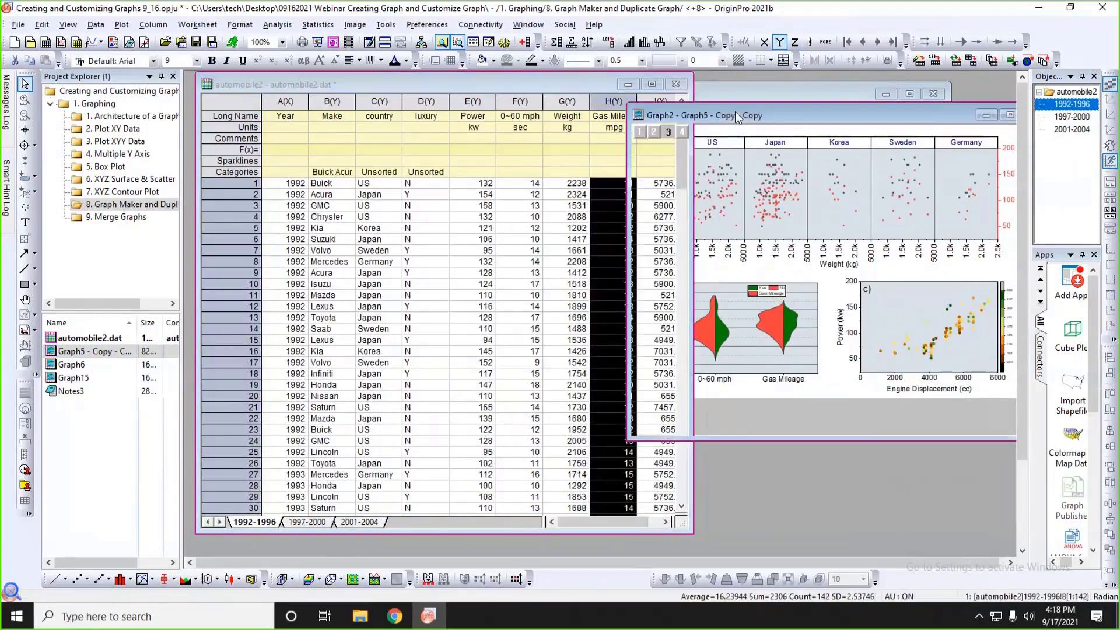
left_click_drag(735, 110, 679, 116)
right_click(679, 117)
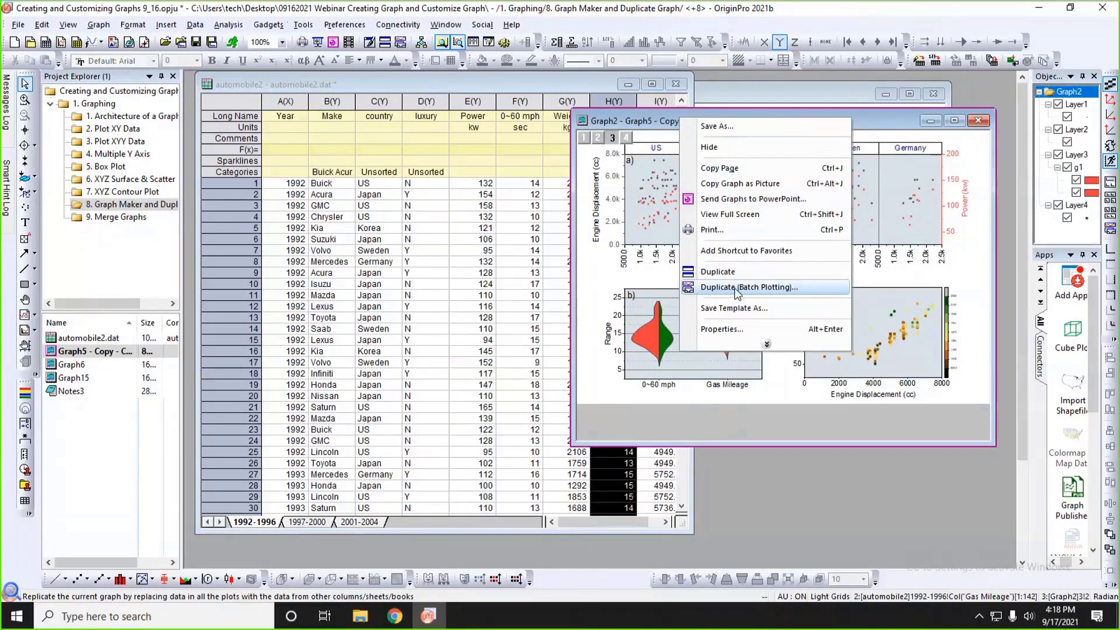
left_click(675, 433)
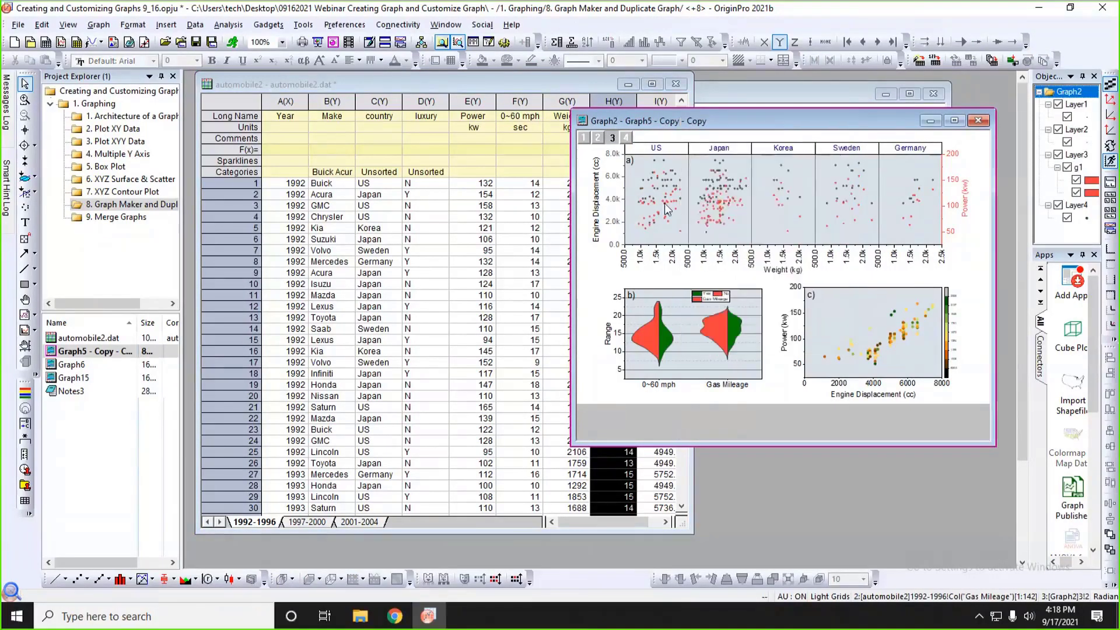
left_click_drag(682, 121, 689, 130)
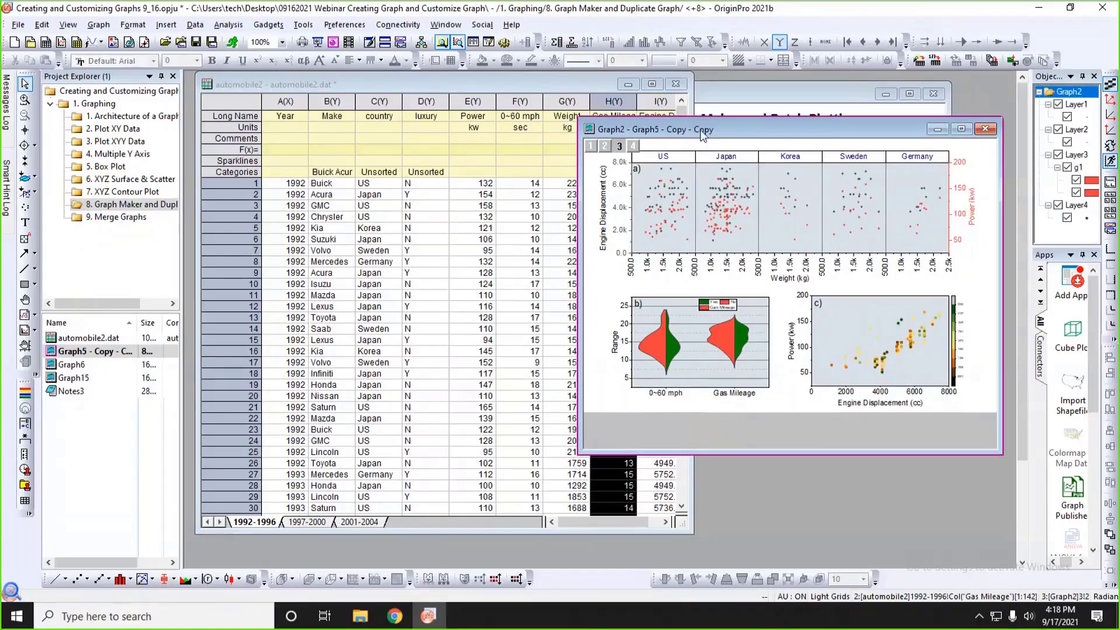
Save the Graph5 copy as a cloneable template named MyTemplate in the UserDefined category, replacing the existing file.
right_click(733, 134)
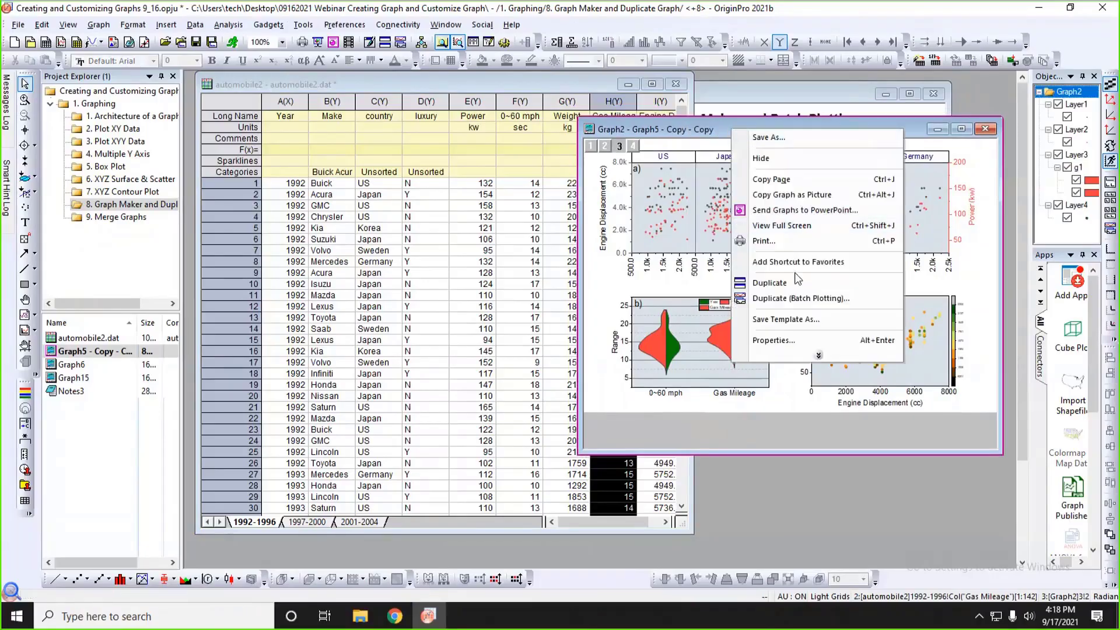
left_click(793, 321)
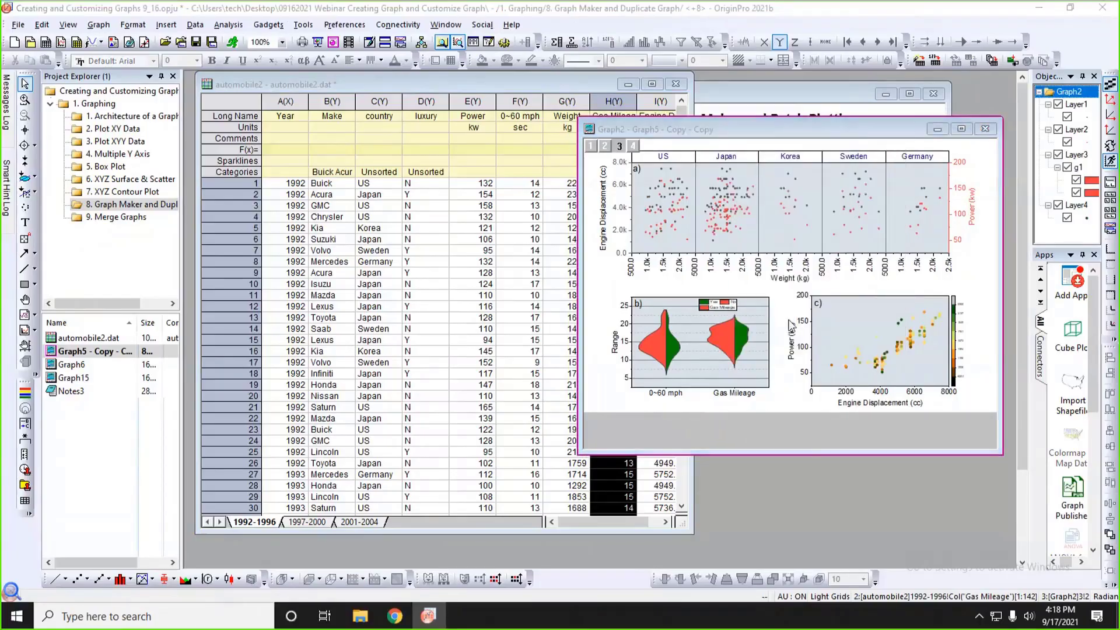
left_click_drag(679, 126, 852, 172)
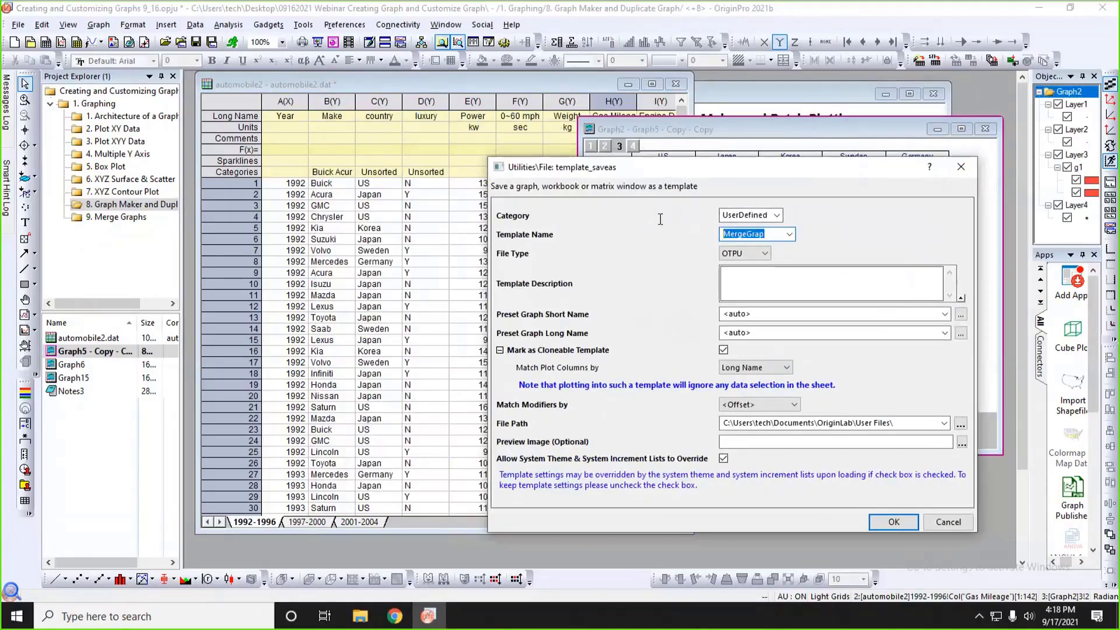
type("MyTemplate")
left_click_drag(769, 170, 741, 104)
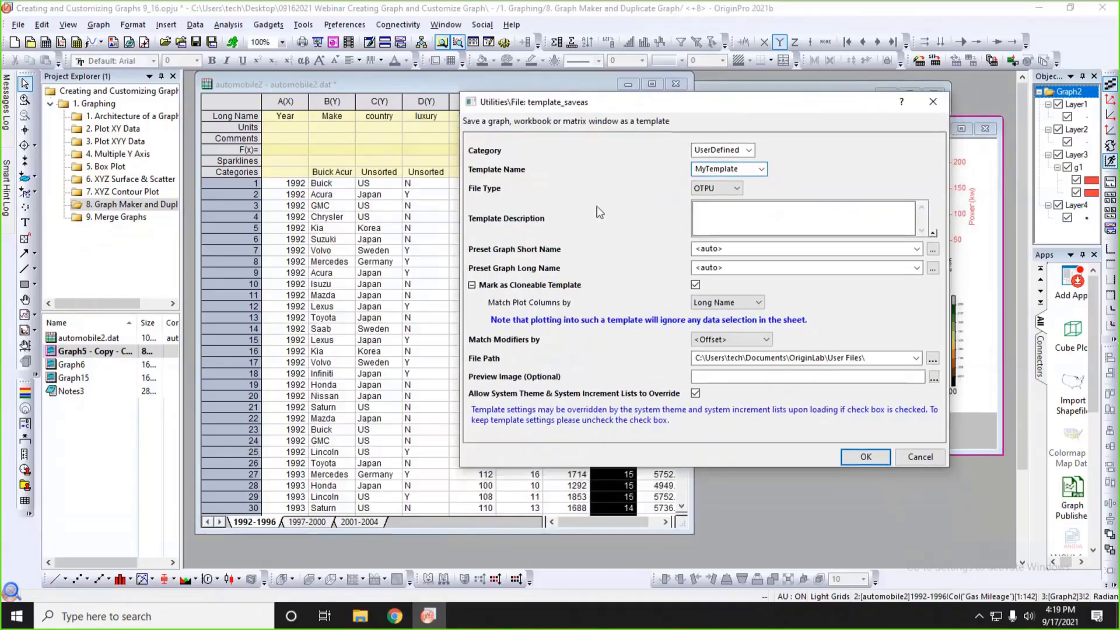
left_click(865, 457)
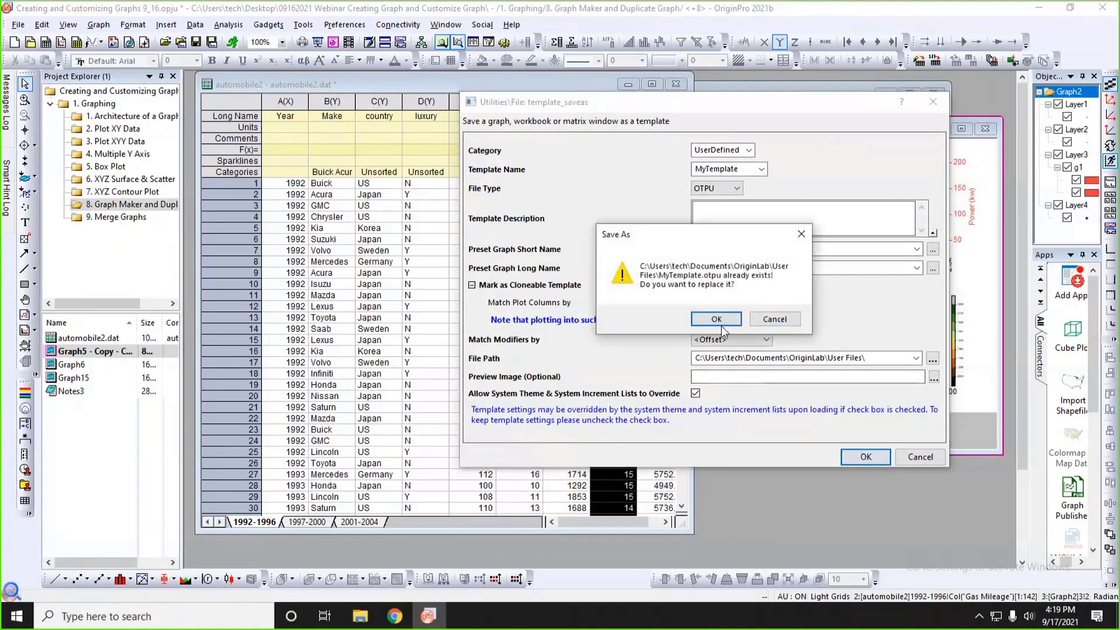
left_click(721, 322)
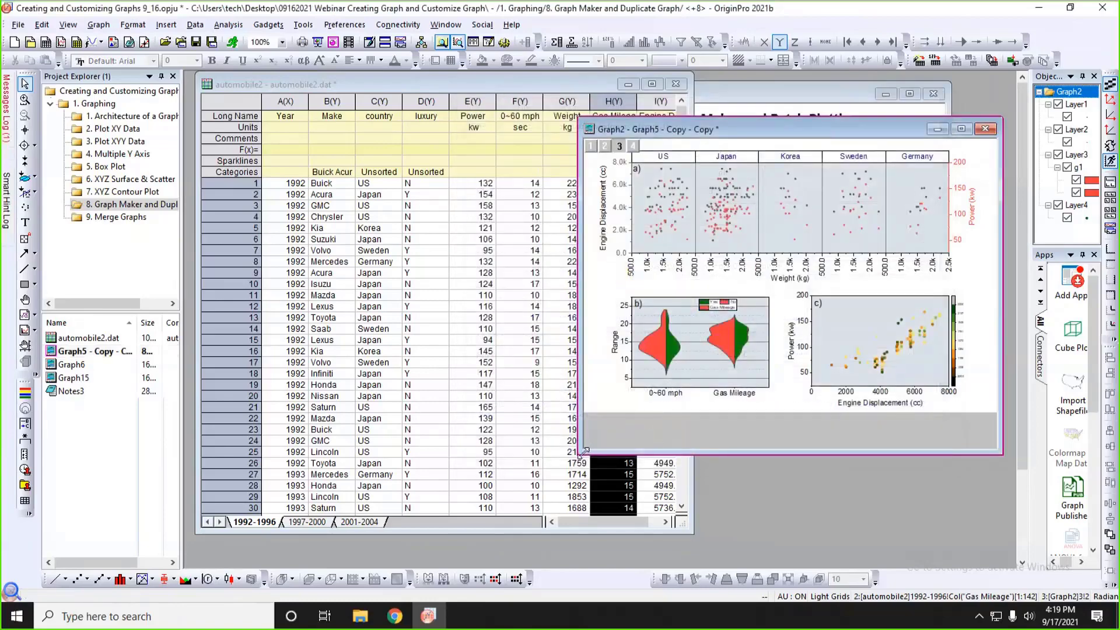
Enlarge the Graph5 copy window, and plot the 1997-2000 sheet of automobile2 with MyTemplate from the Template Library.
left_click_drag(583, 451, 517, 478)
left_click(565, 86)
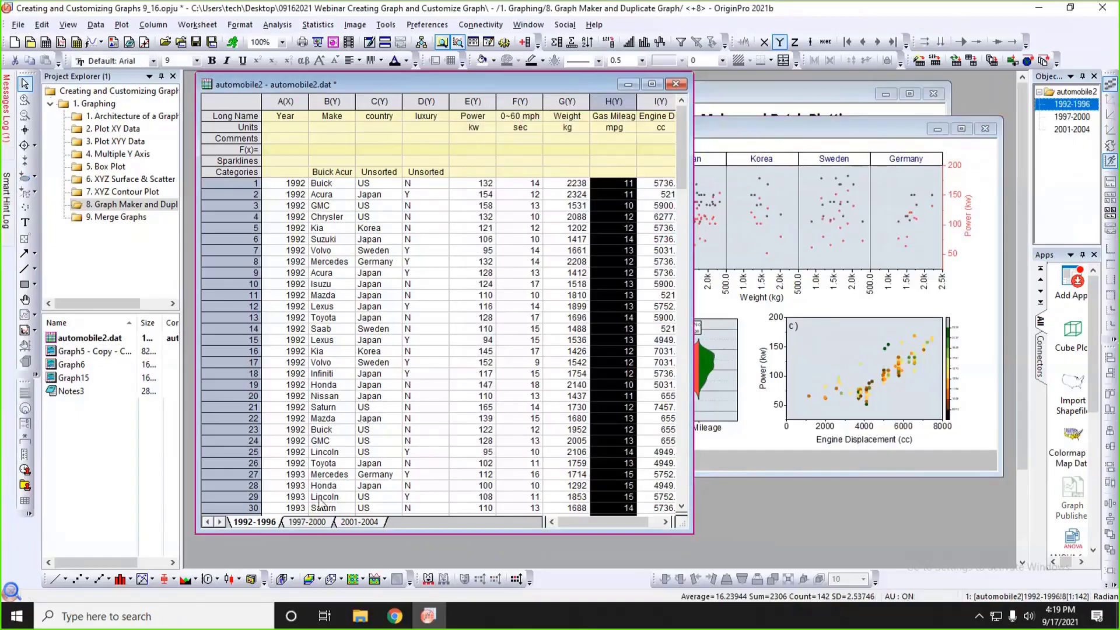
left_click(312, 522)
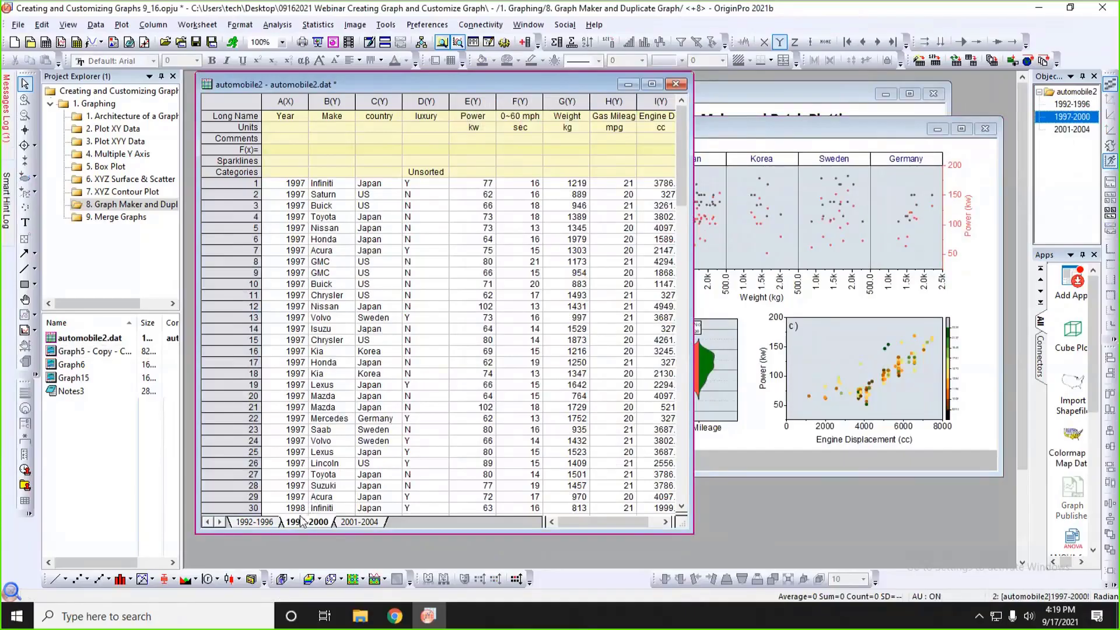
left_click(121, 25)
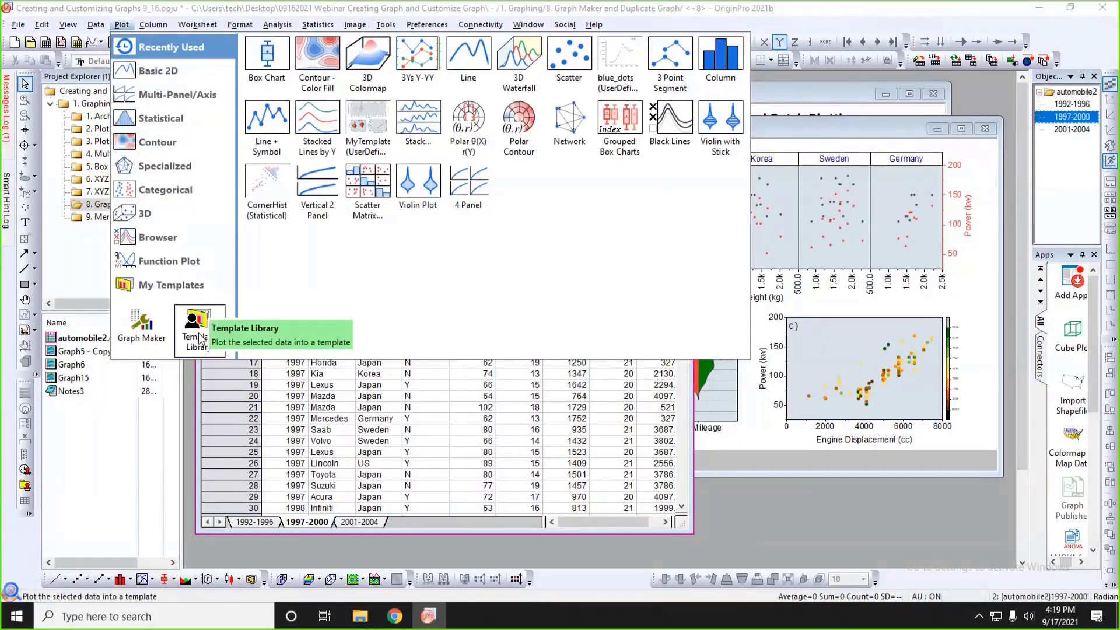
left_click(198, 335)
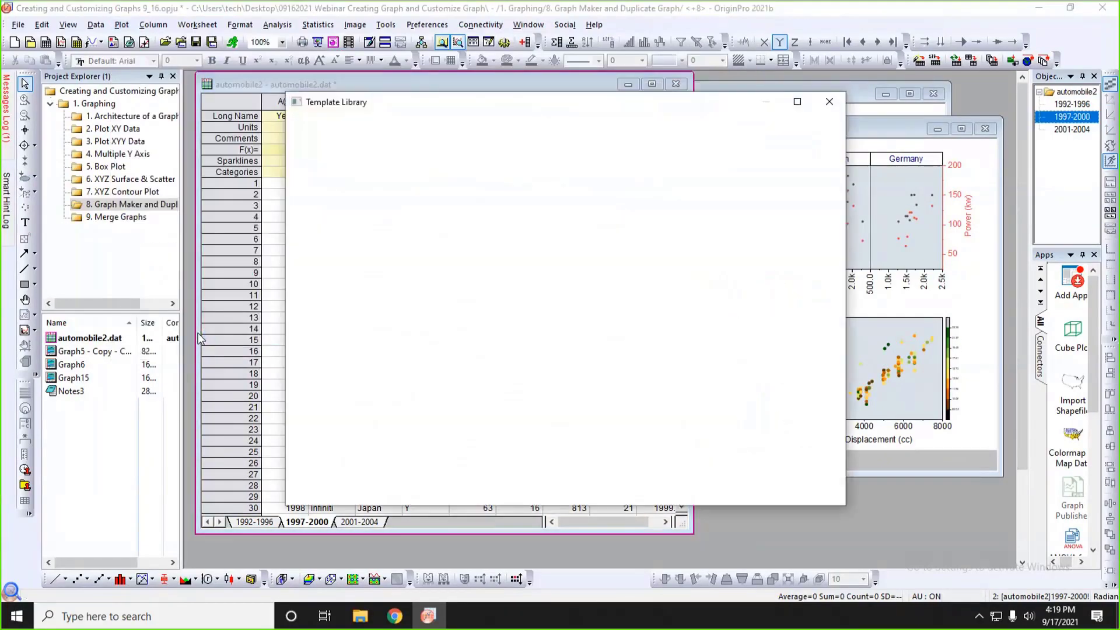
left_click_drag(545, 101, 786, 87)
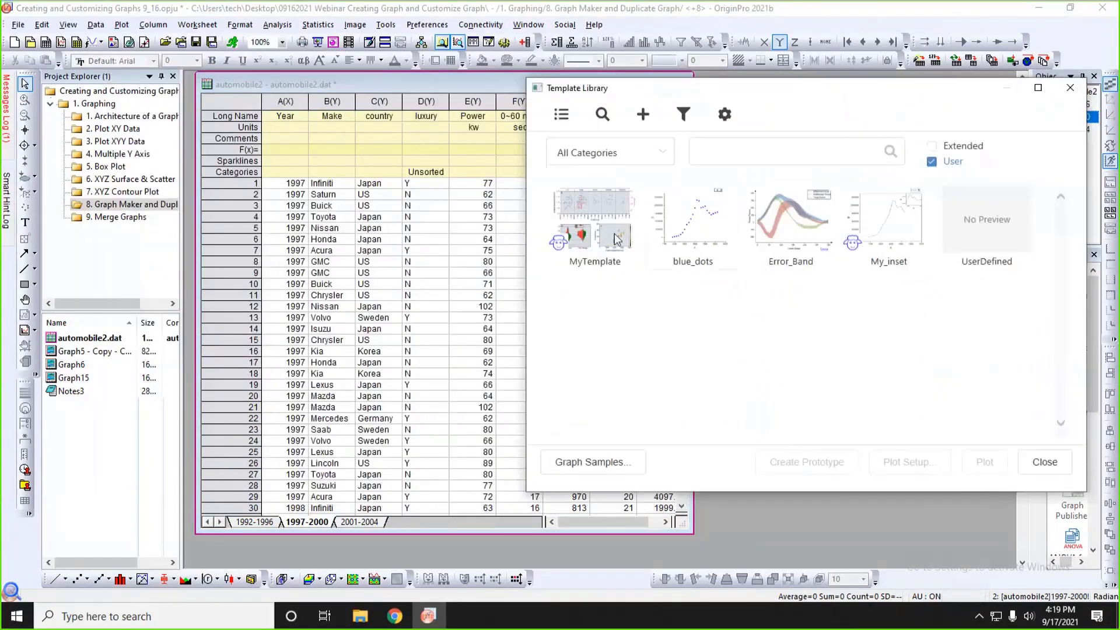
left_click(593, 234)
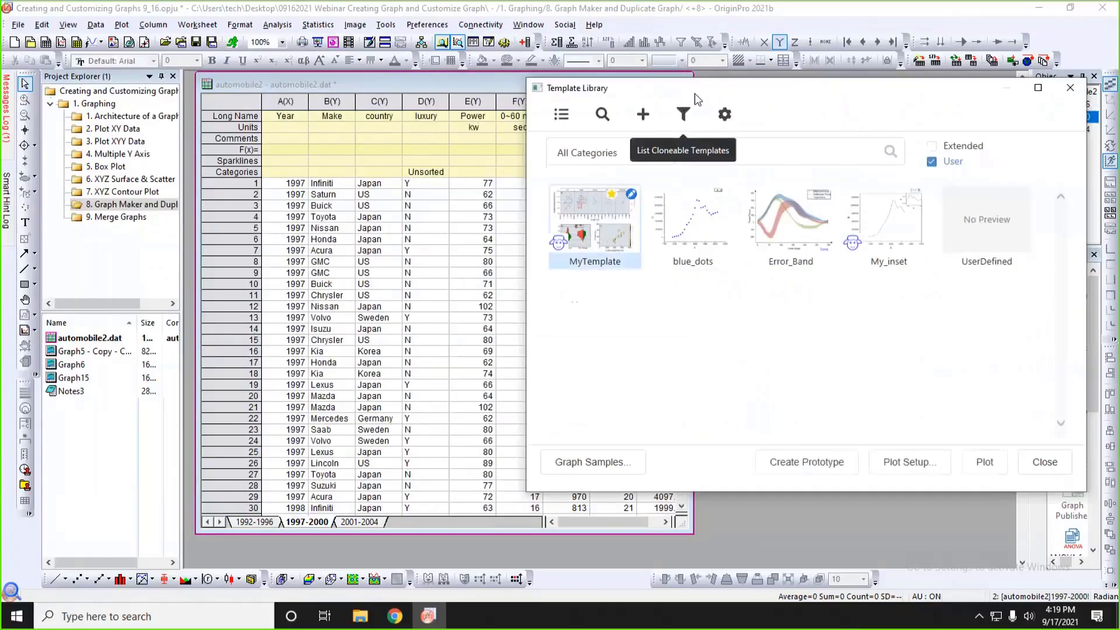
left_click_drag(694, 93, 748, 91)
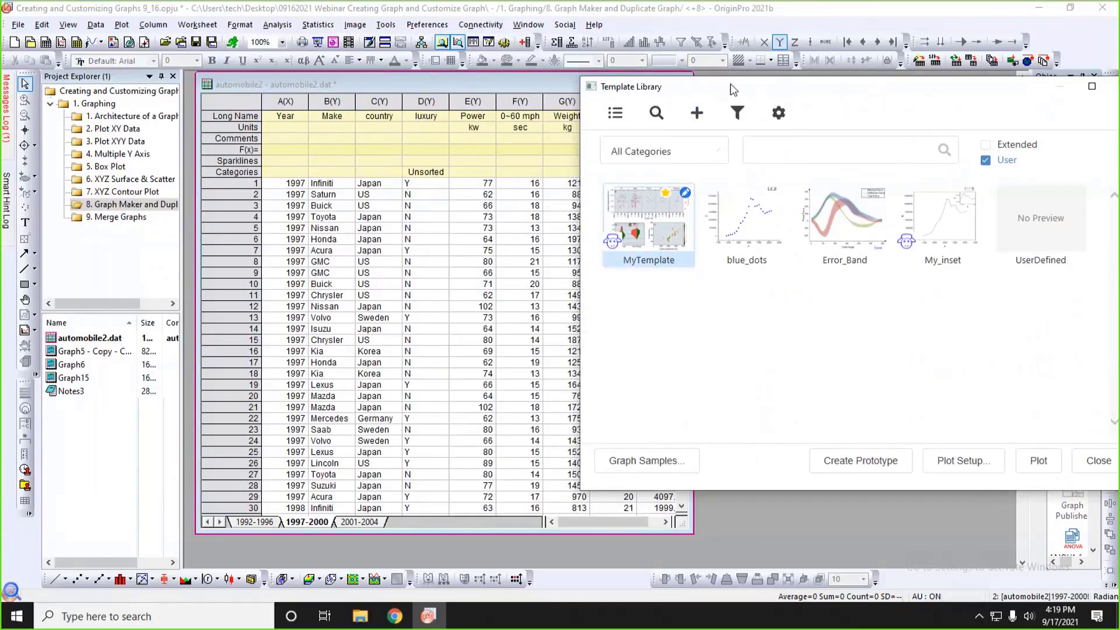
left_click_drag(730, 83, 617, 83)
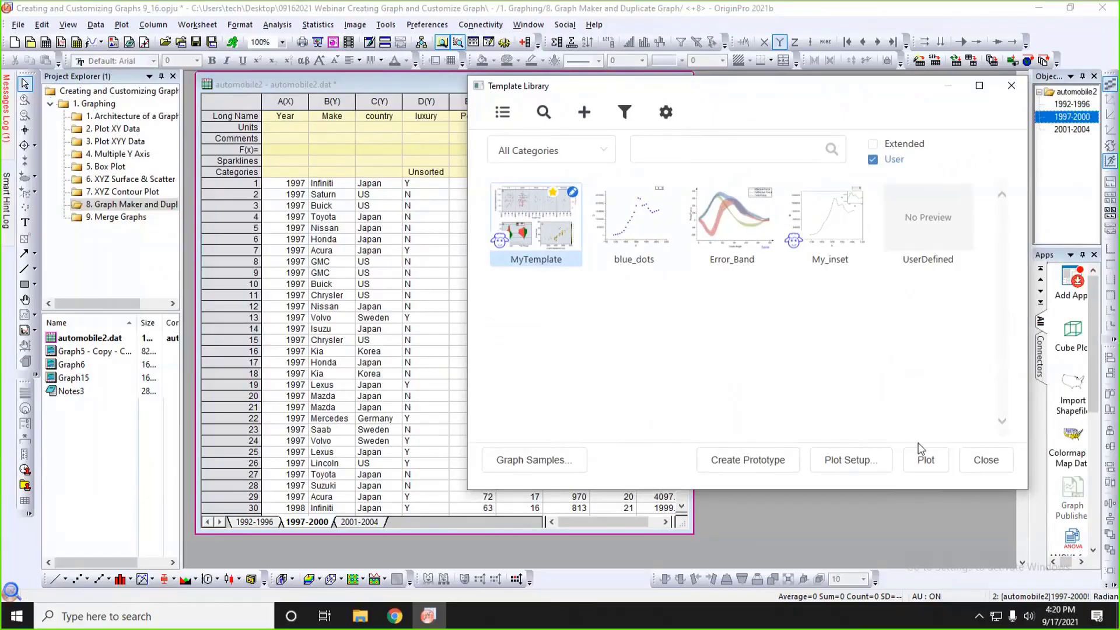
left_click(925, 462)
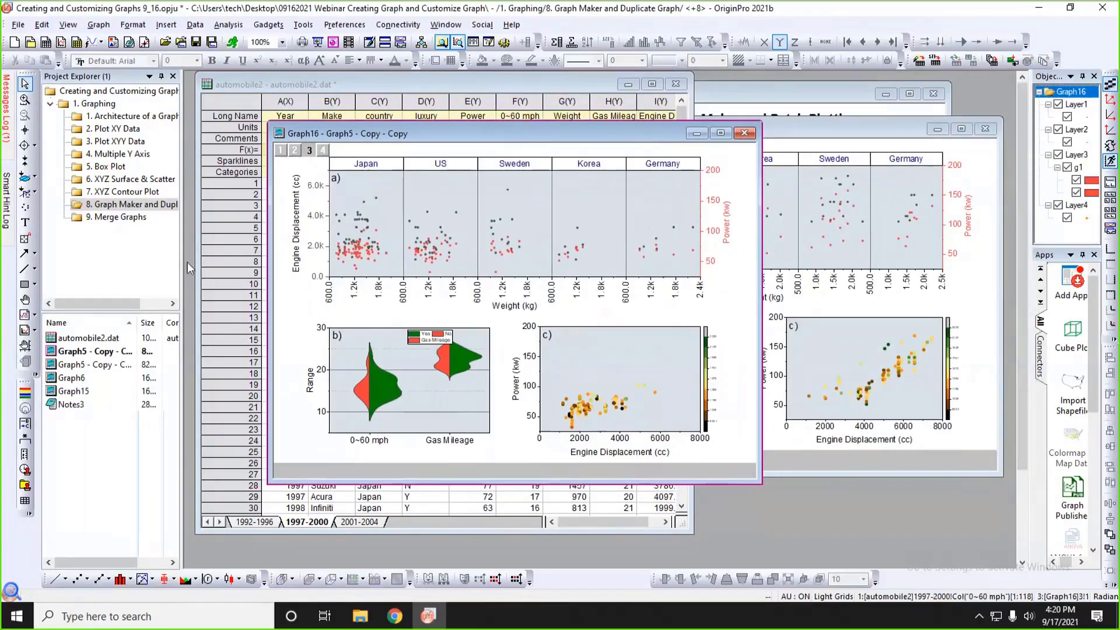
Open the project folder 9. Merge Graphs and narrow the Project Explorer to give its windows more room.
left_click_drag(183, 267, 239, 267)
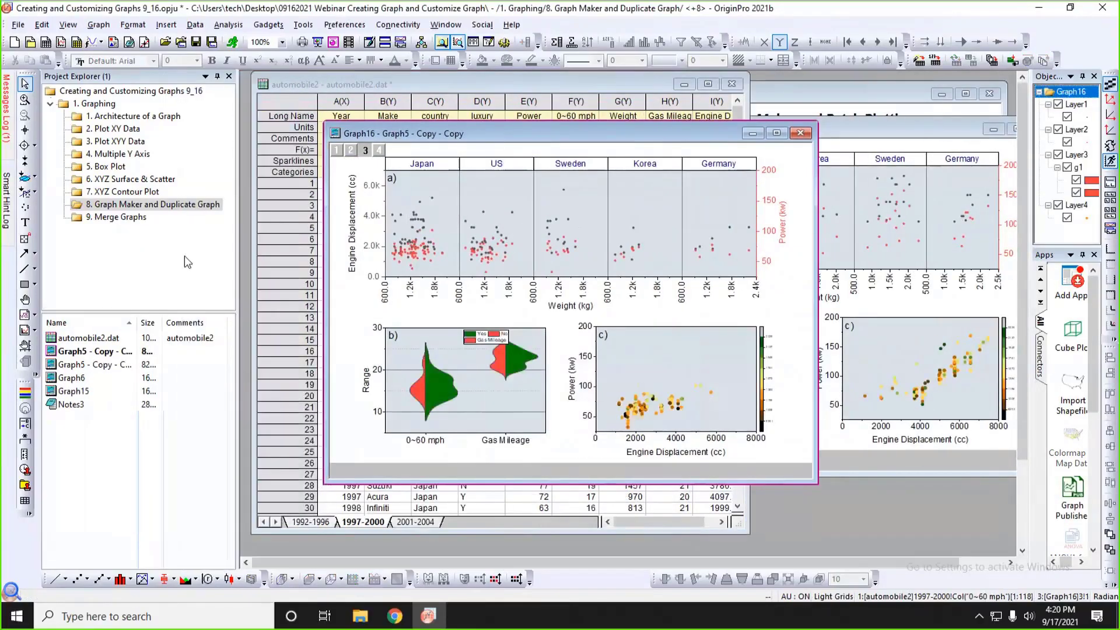
left_click(137, 217)
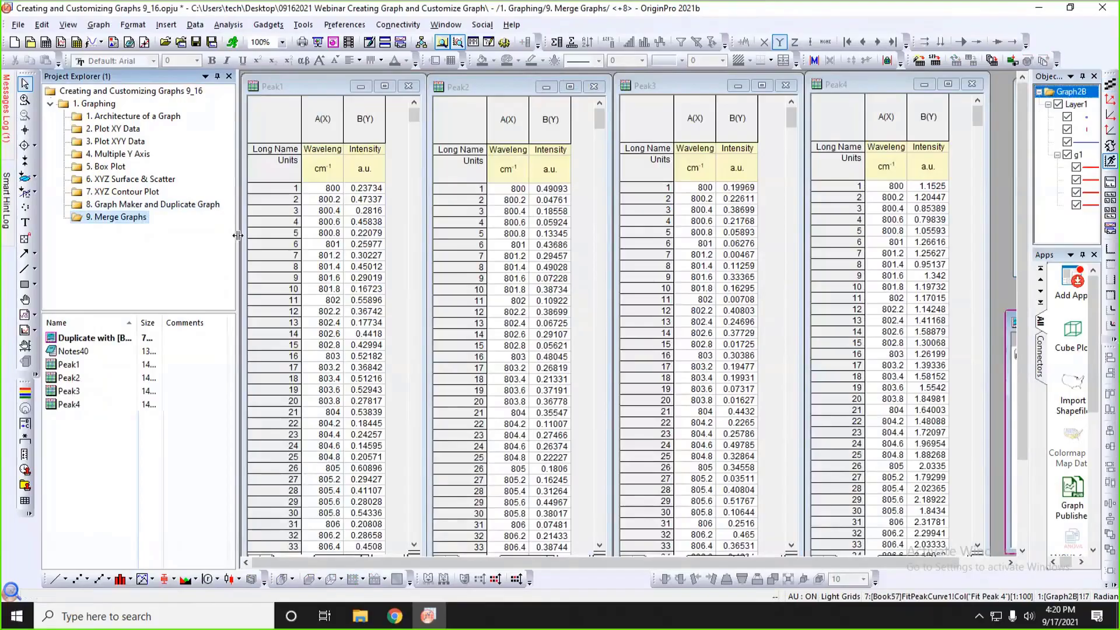
left_click_drag(235, 238, 113, 242)
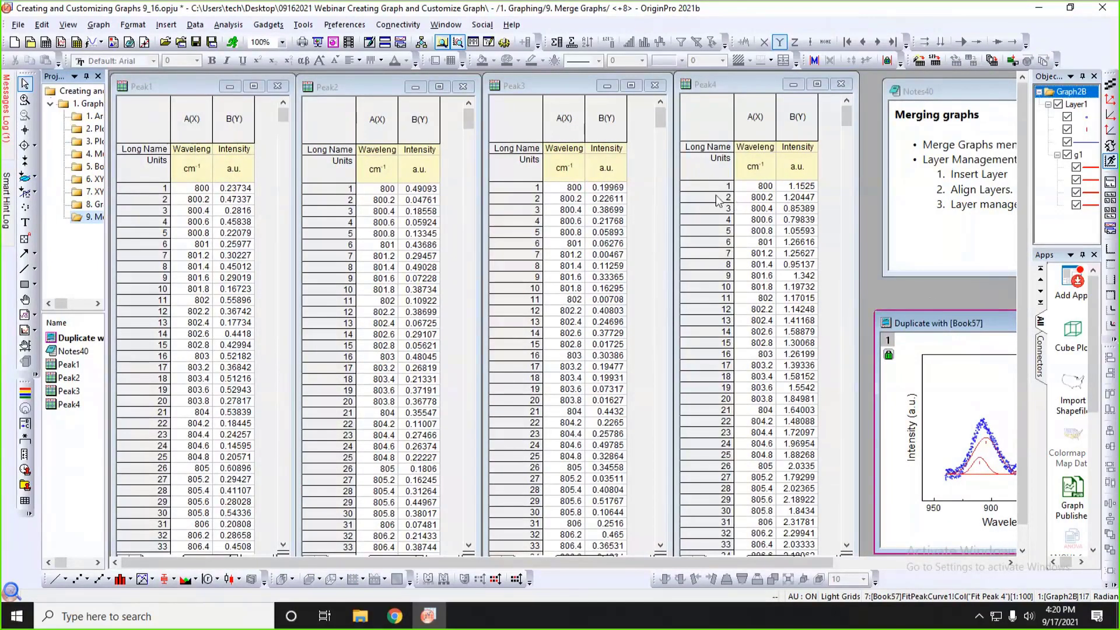
Widen the Peak1 workbook to examine its FitPeaks1, FitPeakCurve1, PeakProperties1 and BaselineData1 sheets, and return the window to its original width and place.
left_click(175, 90)
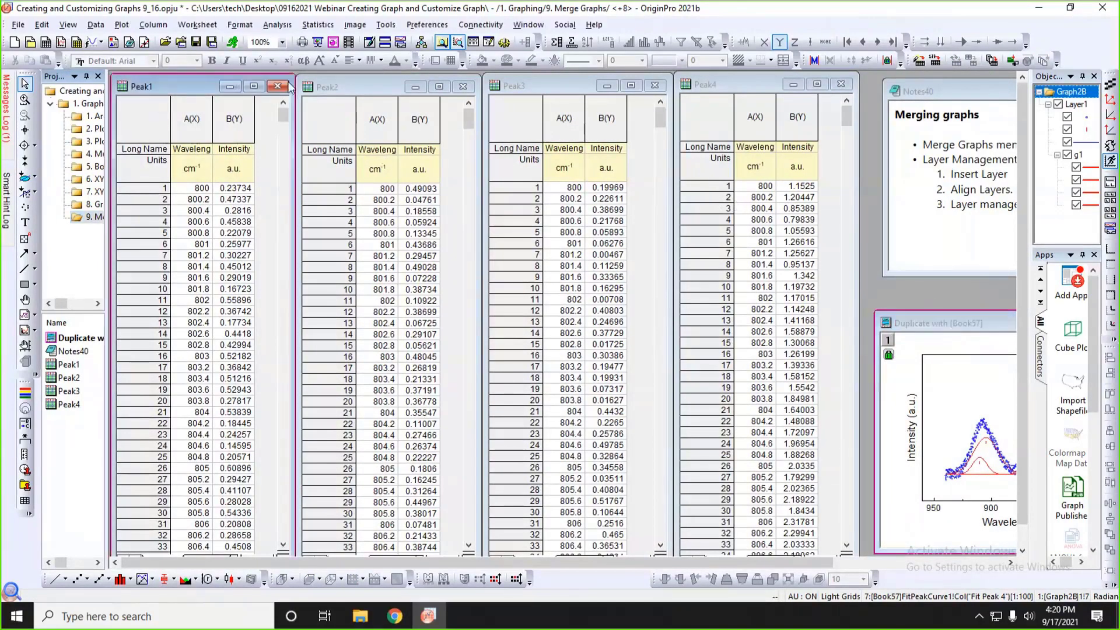
left_click(324, 83)
mouse_move(201, 87)
left_mouse_down()
mouse_move(198, 113)
mouse_move(221, 81)
left_mouse_up()
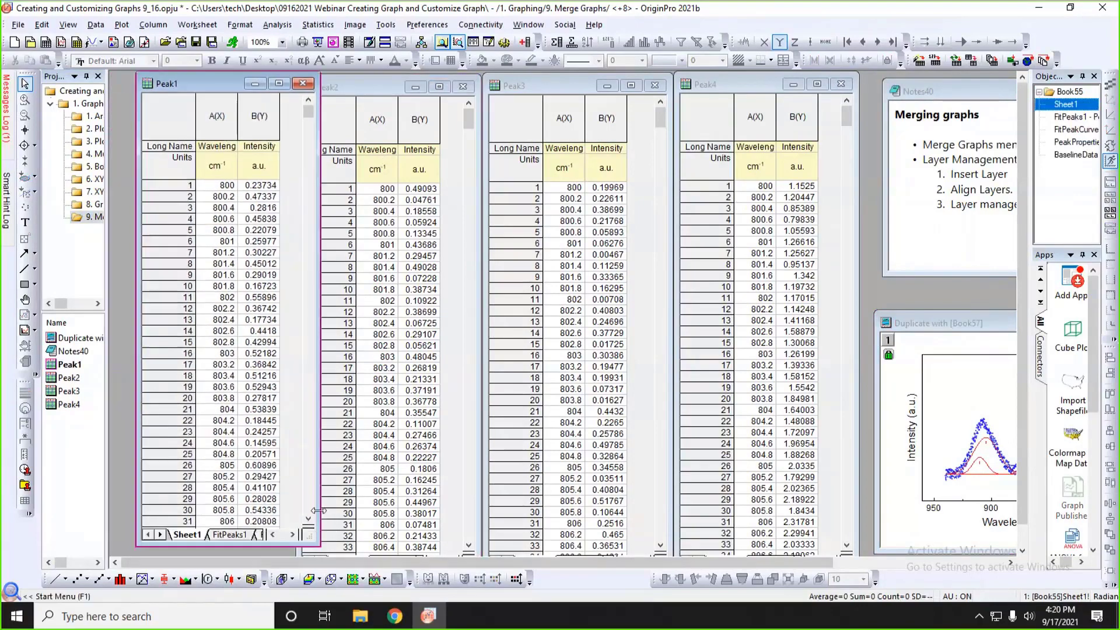
left_click_drag(318, 510, 659, 511)
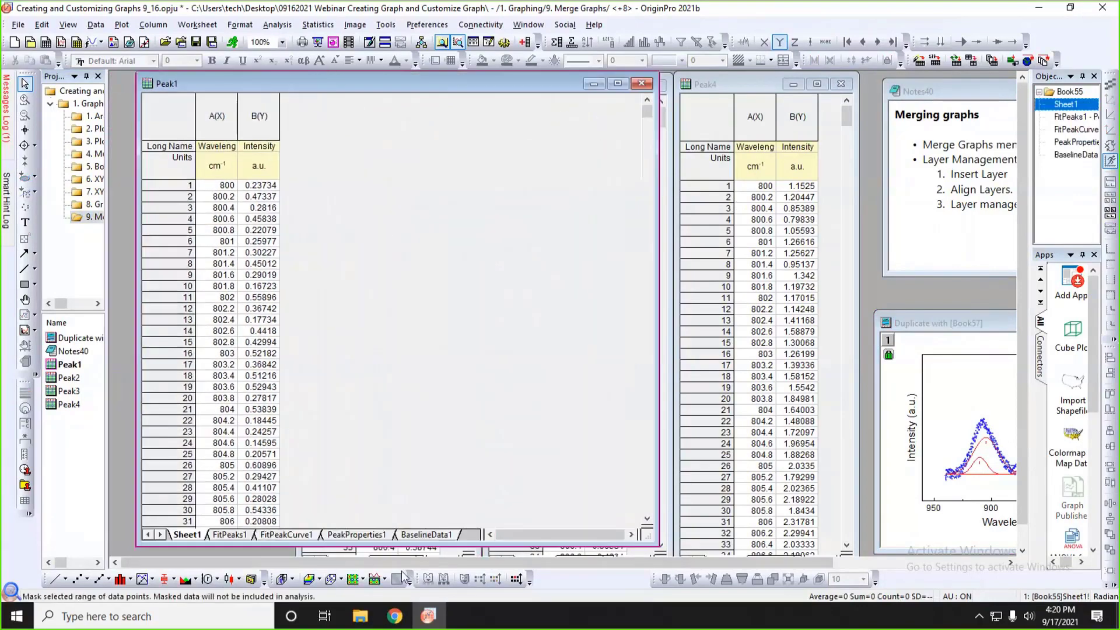
left_click(229, 534)
left_click(324, 536)
left_click(353, 534)
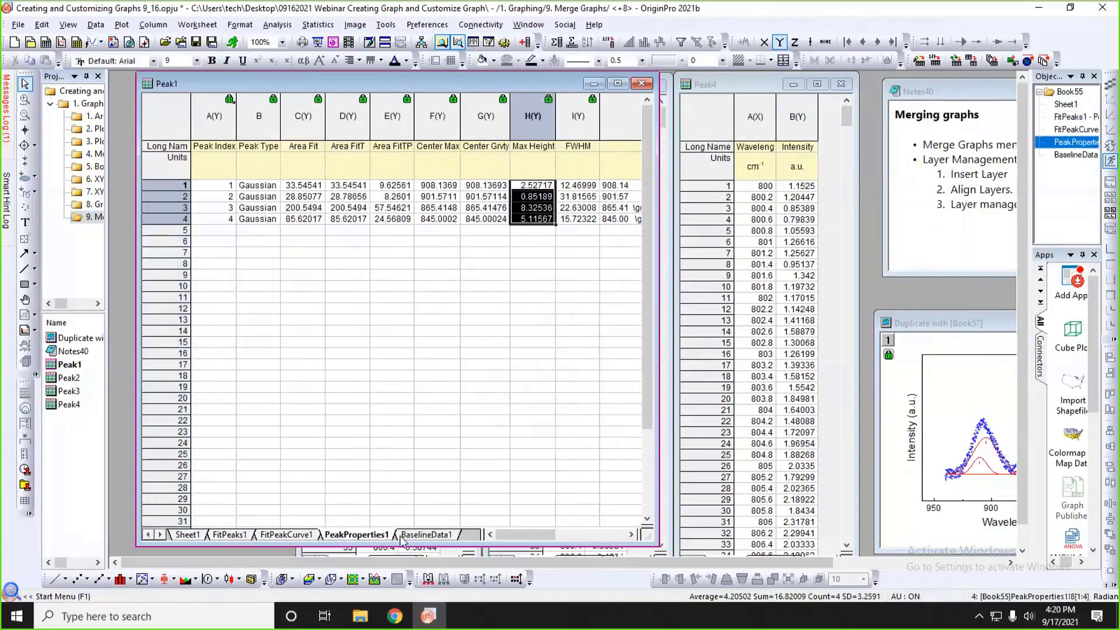
left_click(426, 534)
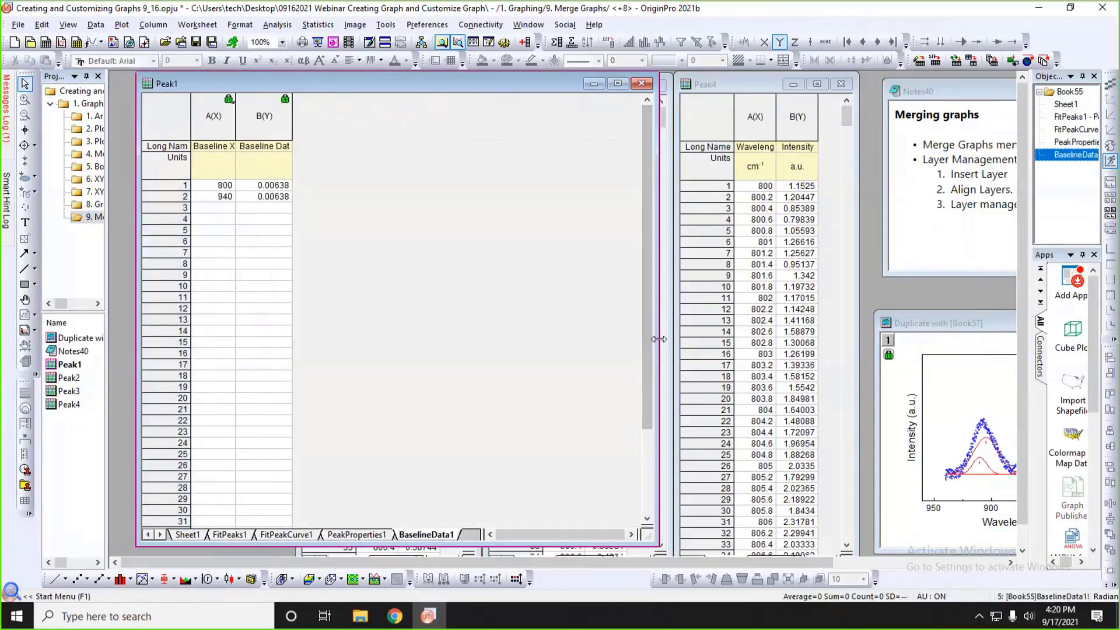
left_click_drag(659, 339, 318, 339)
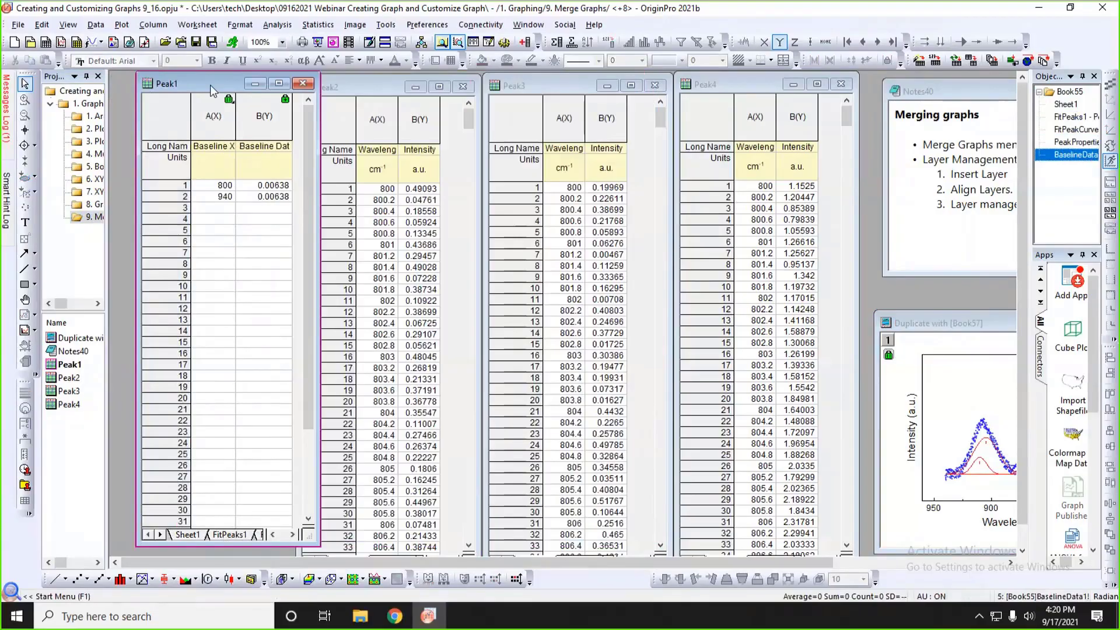
left_click_drag(210, 85, 184, 91)
Move the Book57 peak-fit graph beside the workbooks and batch-duplicate it by Book for the Peak2, Peak4 and Peak1 workbooks.
left_click(916, 326)
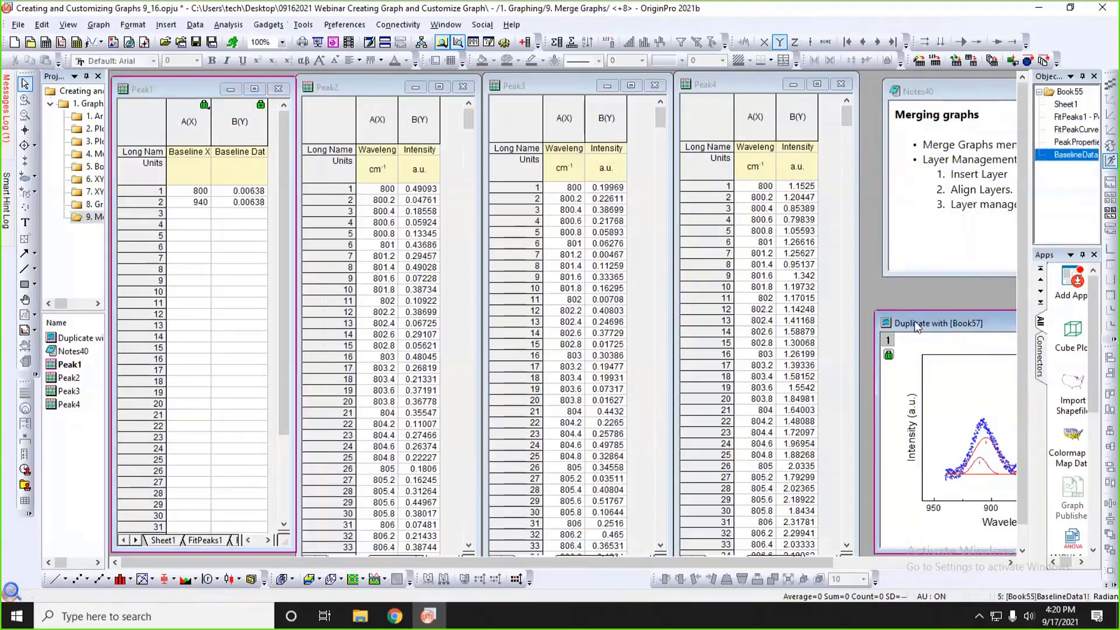
left_click_drag(916, 326, 490, 131)
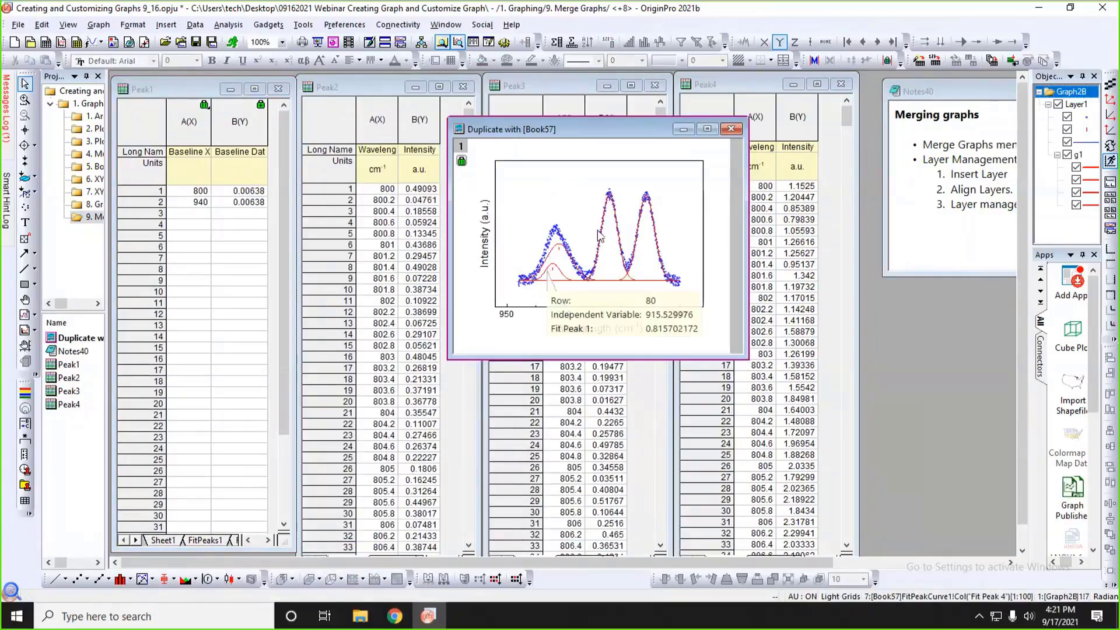
right_click(786, 194)
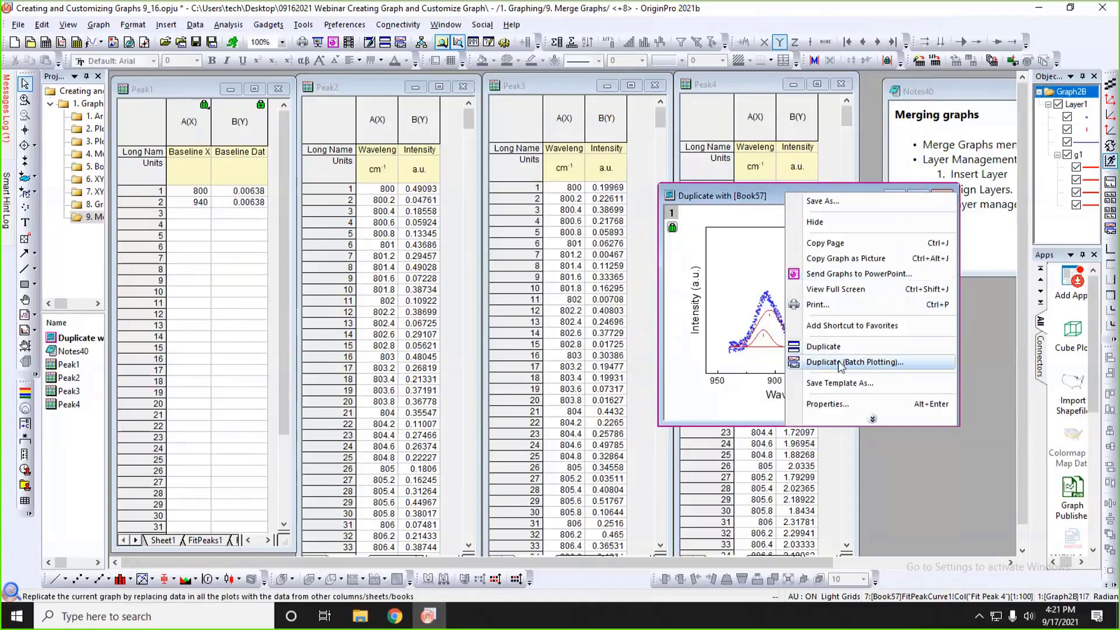
left_click(840, 362)
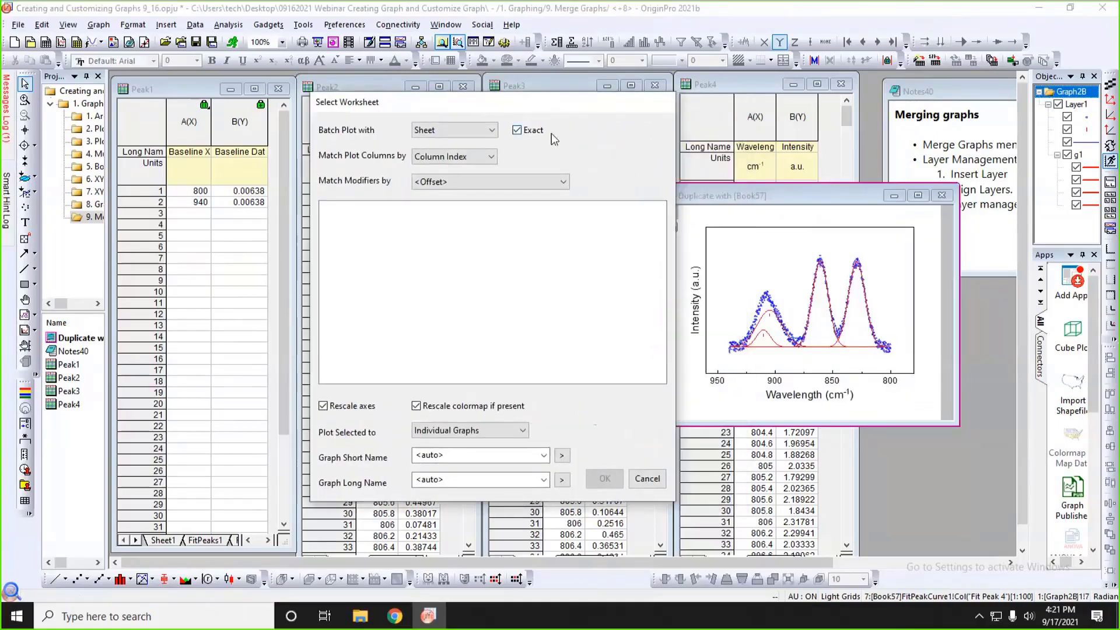
left_click(433, 140)
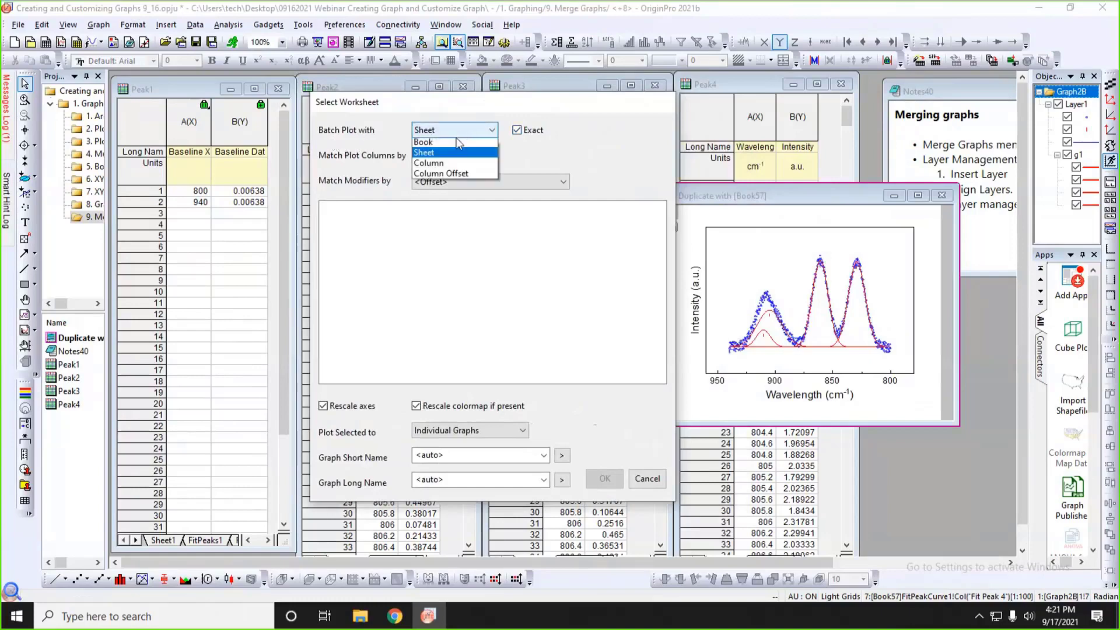
left_click(446, 150)
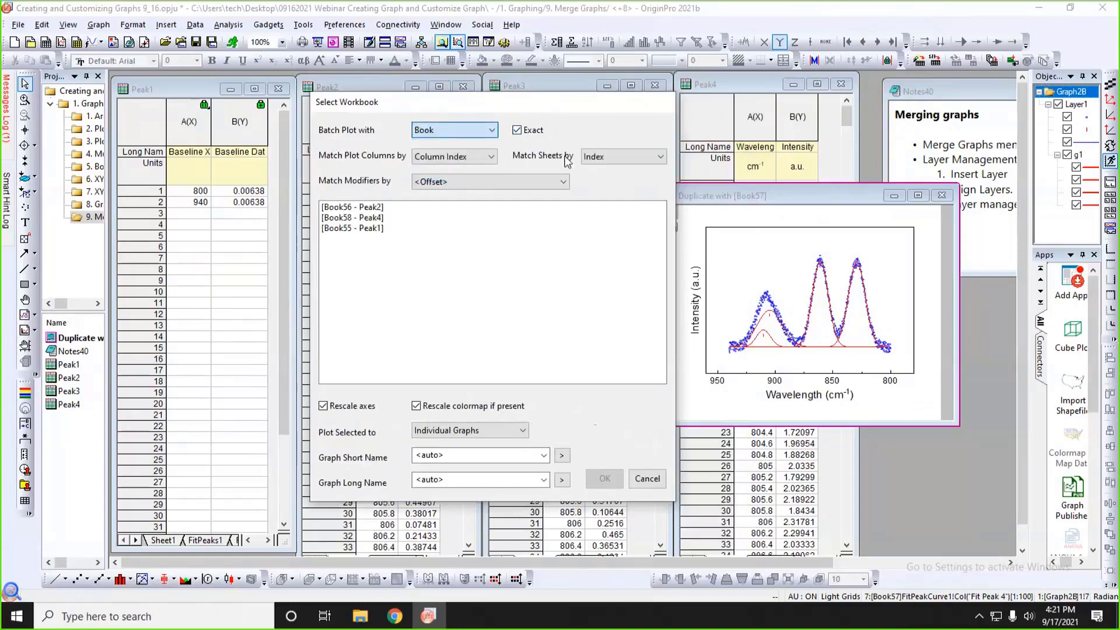
left_click(365, 209)
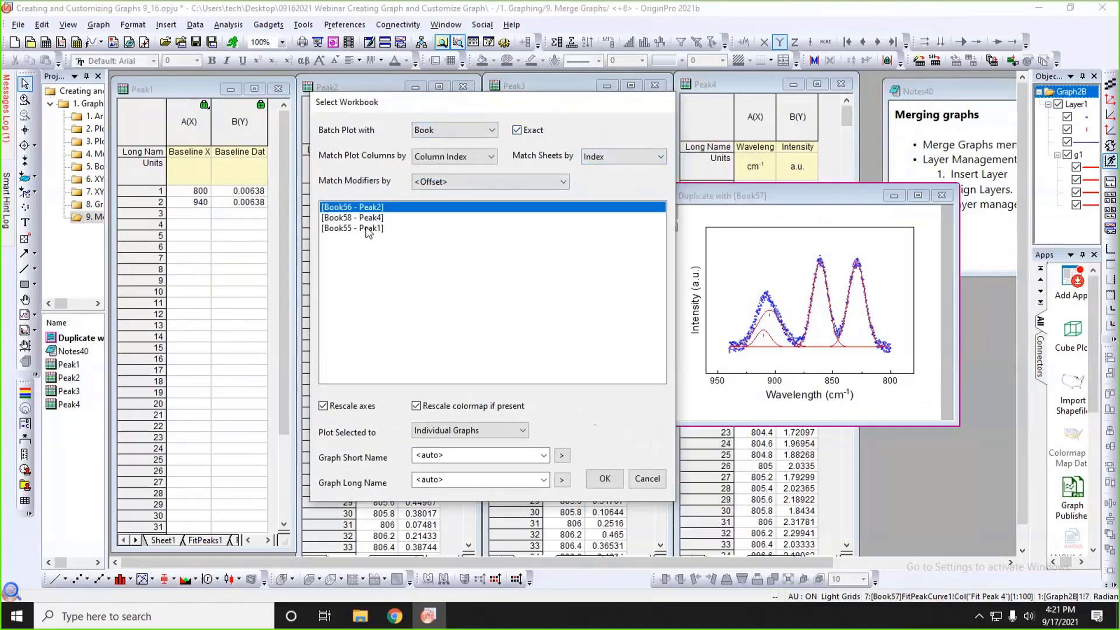
left_click(367, 228, "shift")
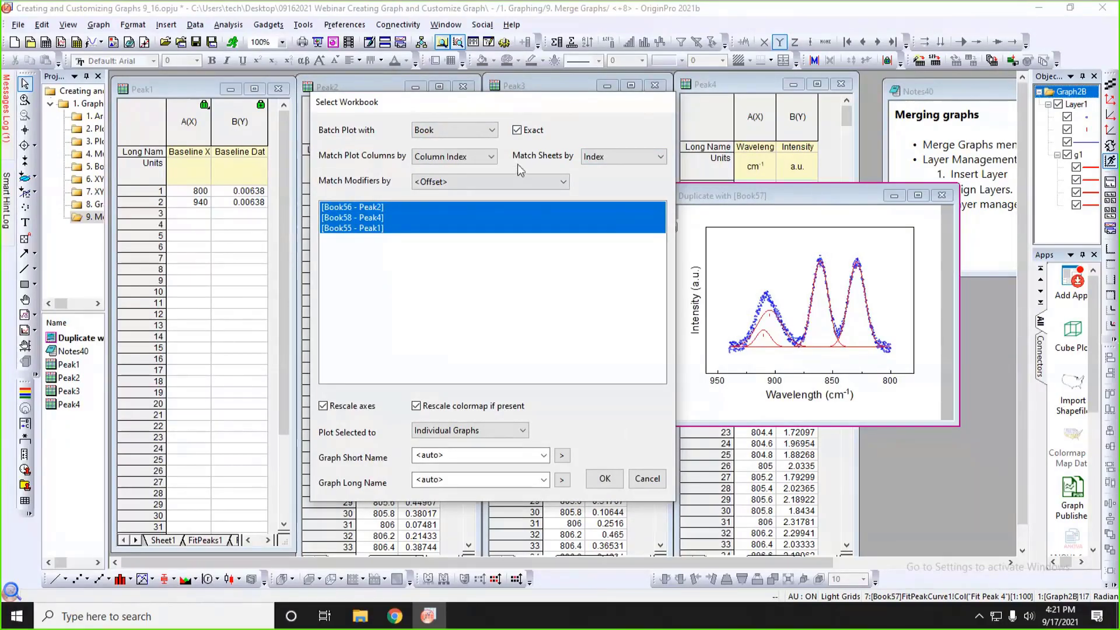
left_click_drag(539, 110, 538, 115)
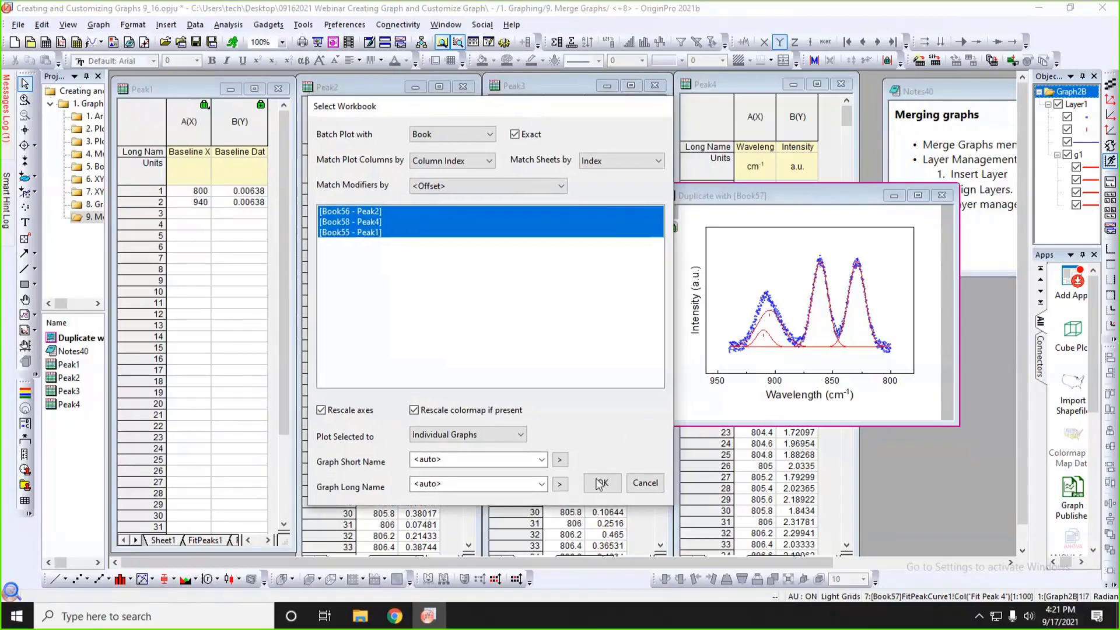
left_click(602, 483)
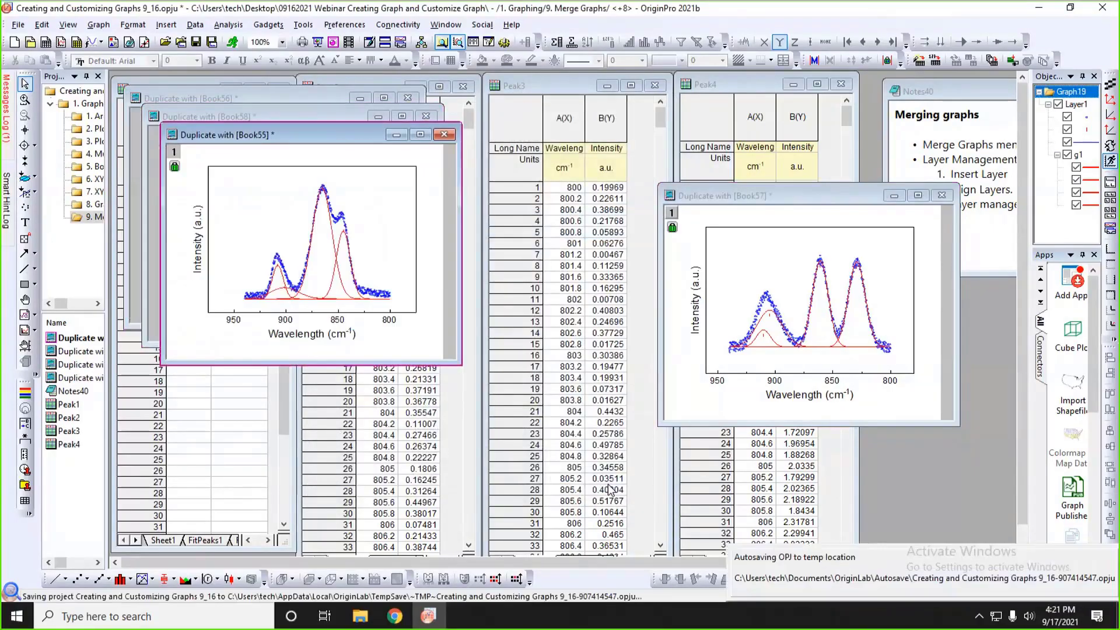
Arrange the Book55, Book56, Book57 and Book58 peak-fit graph windows in a two-by-two grid so that all four are visible.
left_click_drag(358, 141, 778, 304)
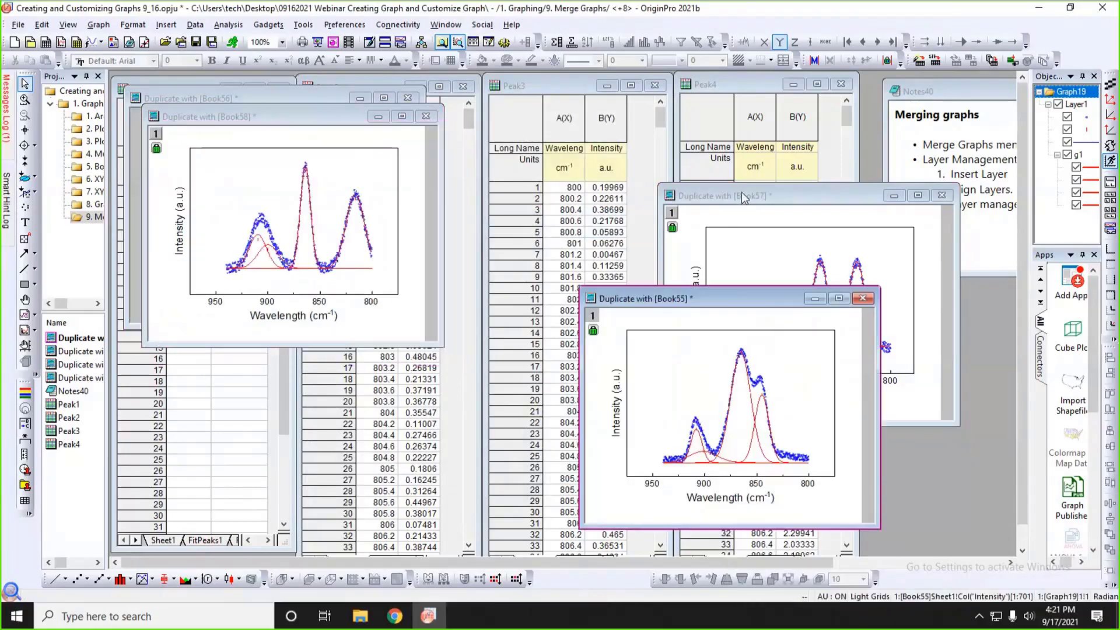
left_click_drag(742, 196, 671, 78)
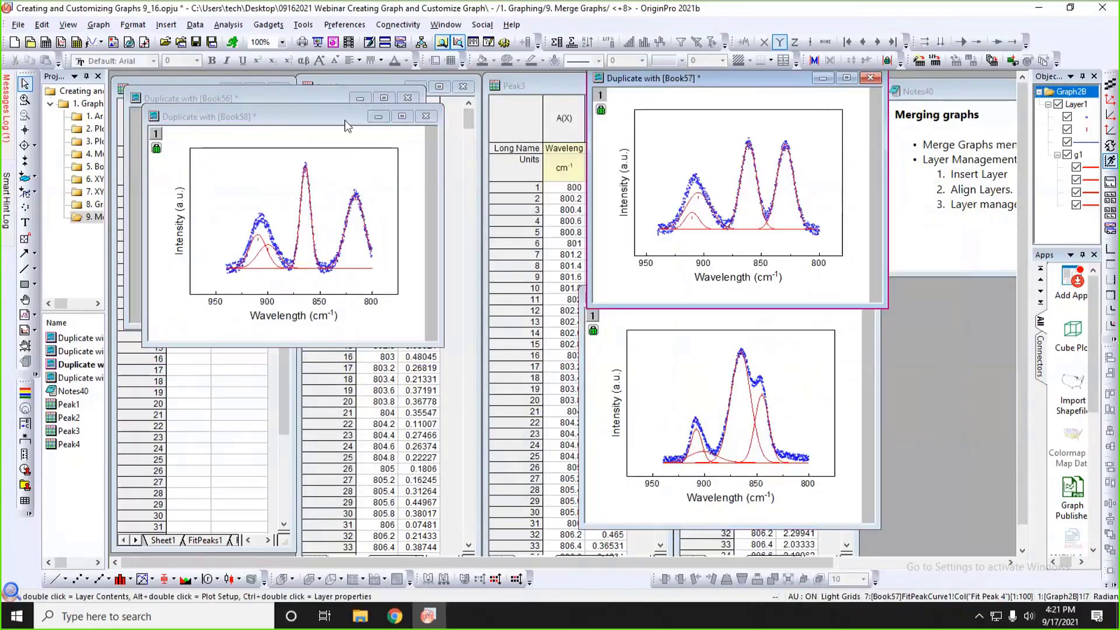
left_click_drag(347, 126, 497, 336)
left_click_drag(325, 97, 488, 79)
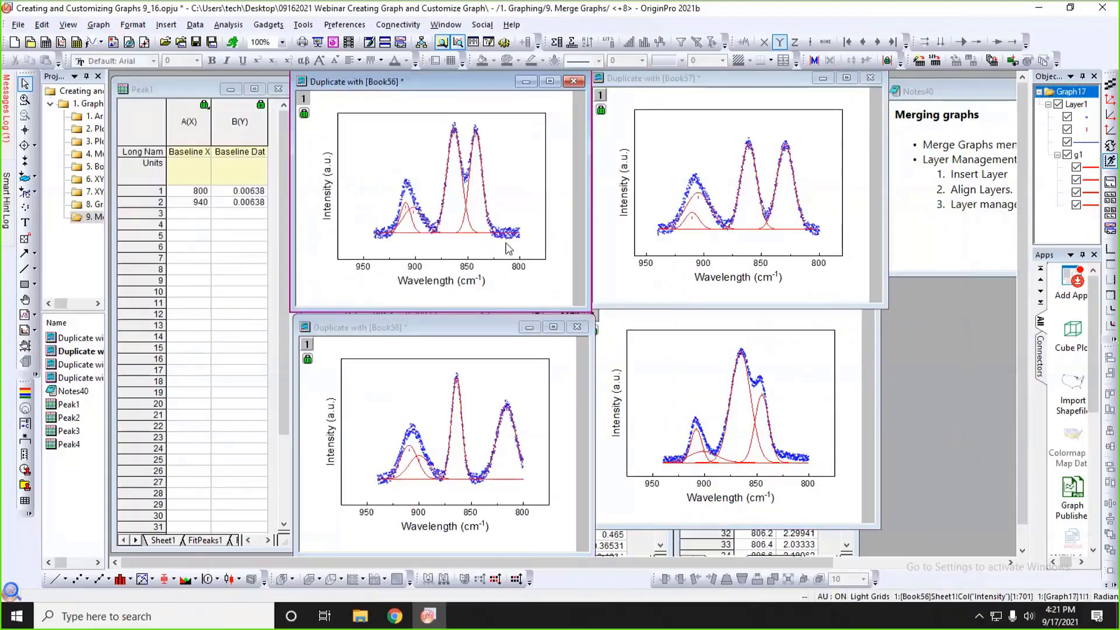
left_click_drag(493, 327, 476, 310)
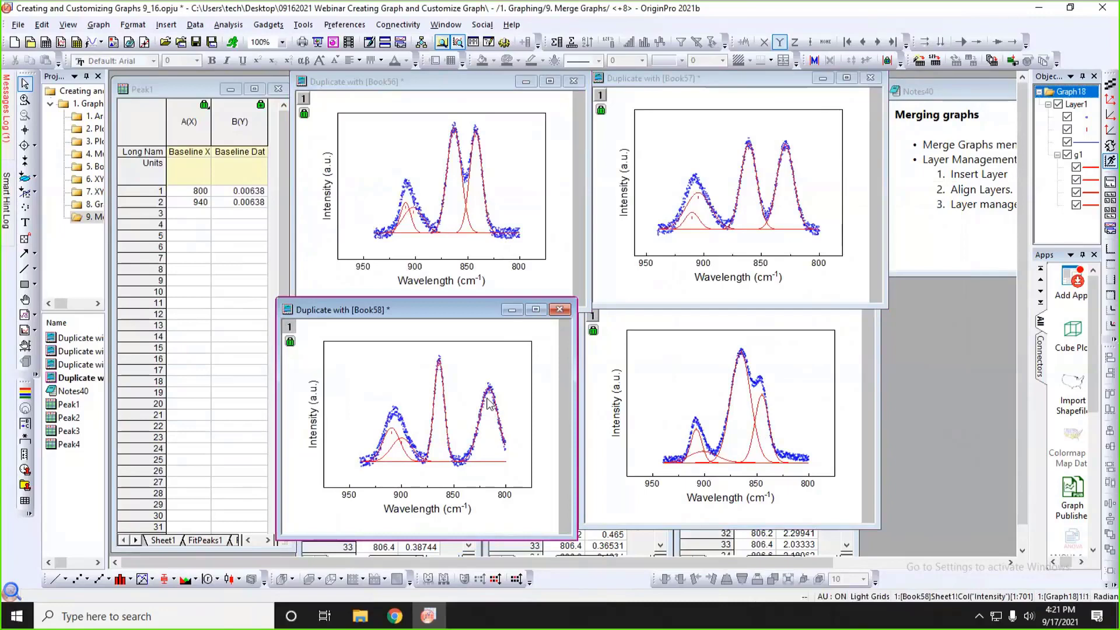
Start merging graph windows and include all graphs in the active folder, keeping the merge settings and preview in view.
left_click(1112, 217)
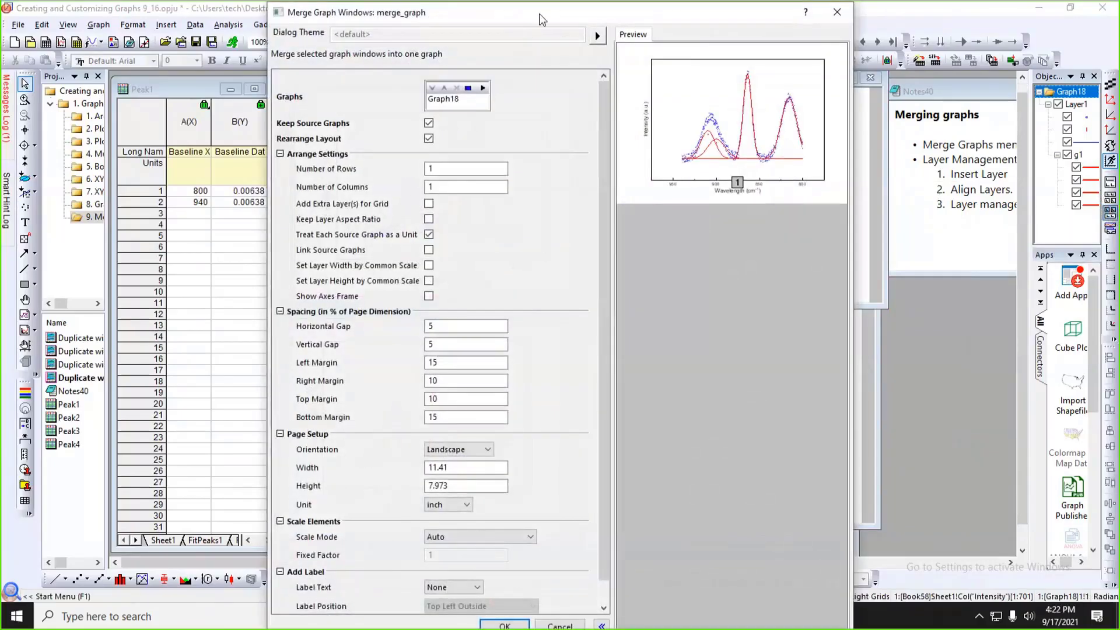
left_click_drag(538, 10, 557, 179)
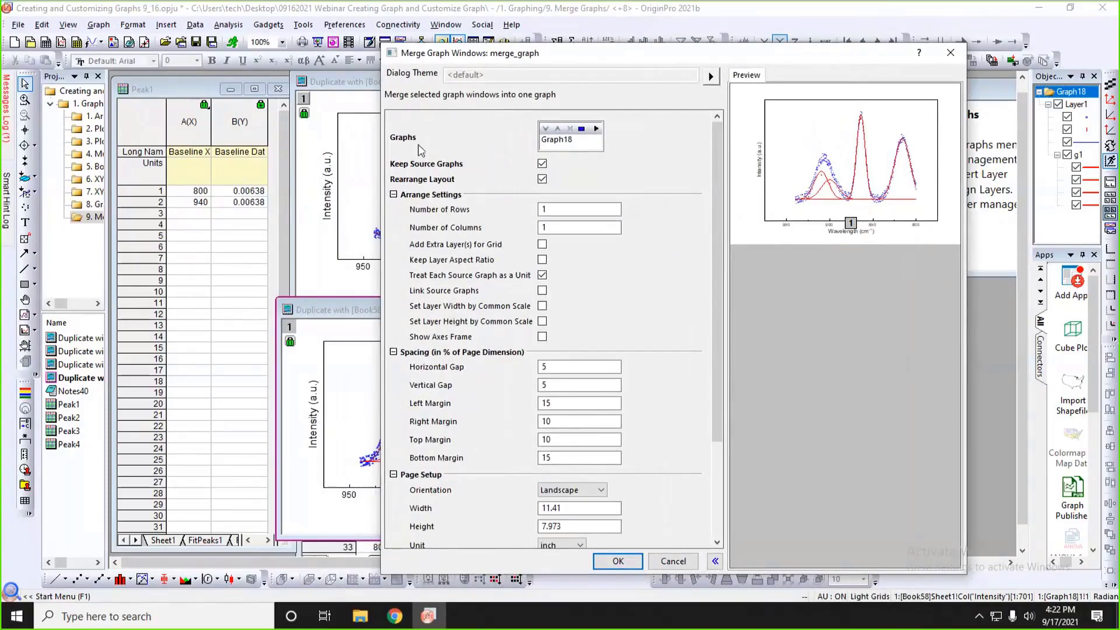
left_click(595, 129)
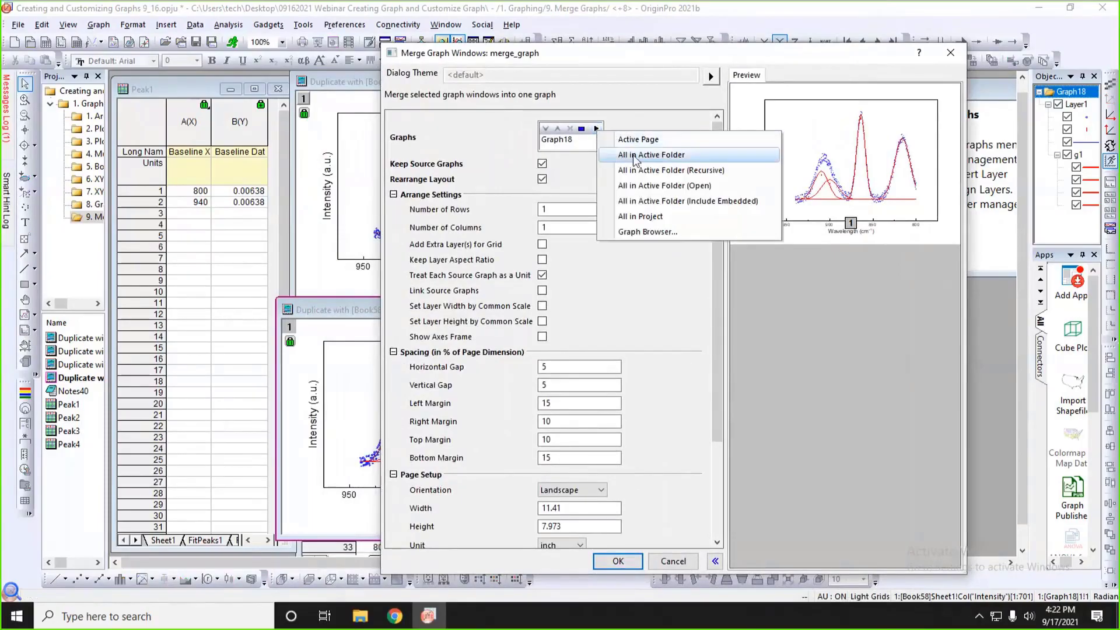
left_click(657, 156)
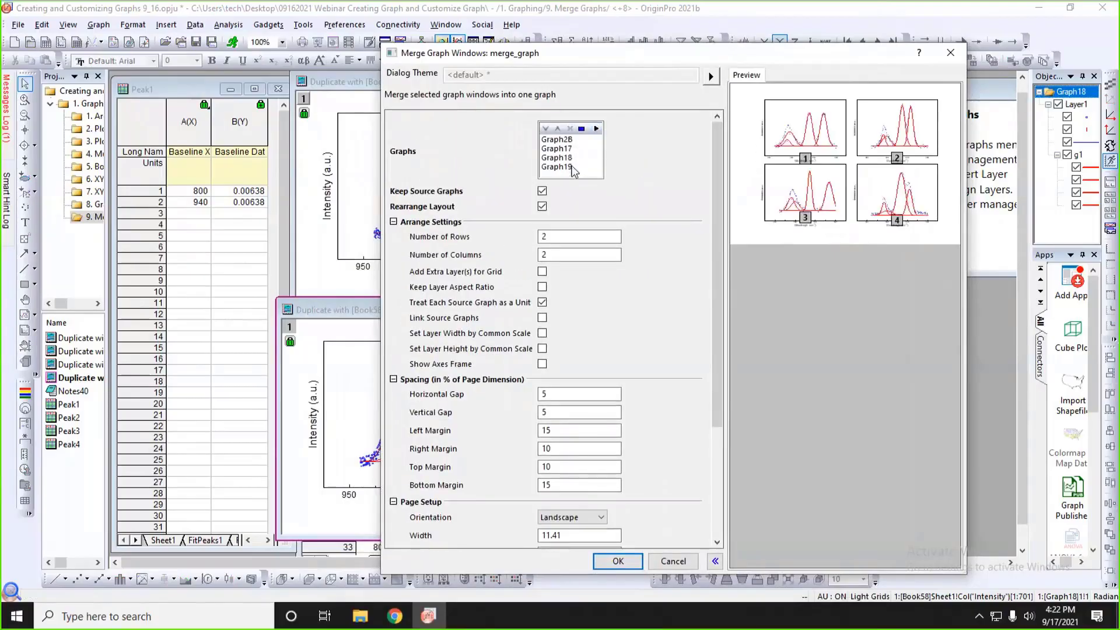
left_click_drag(654, 54, 630, 24)
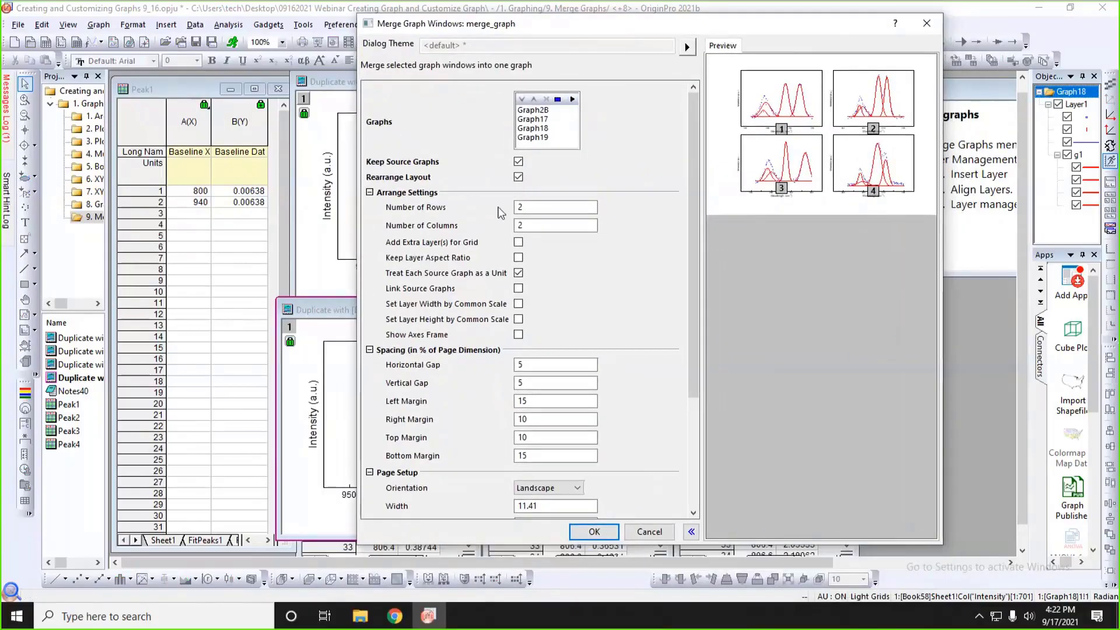
Try a layout of 4 rows and 1 column for the merged graph, and return it to 2 rows and 2 columns.
double_click(534, 208)
type("4")
double_click(528, 225)
type("1")
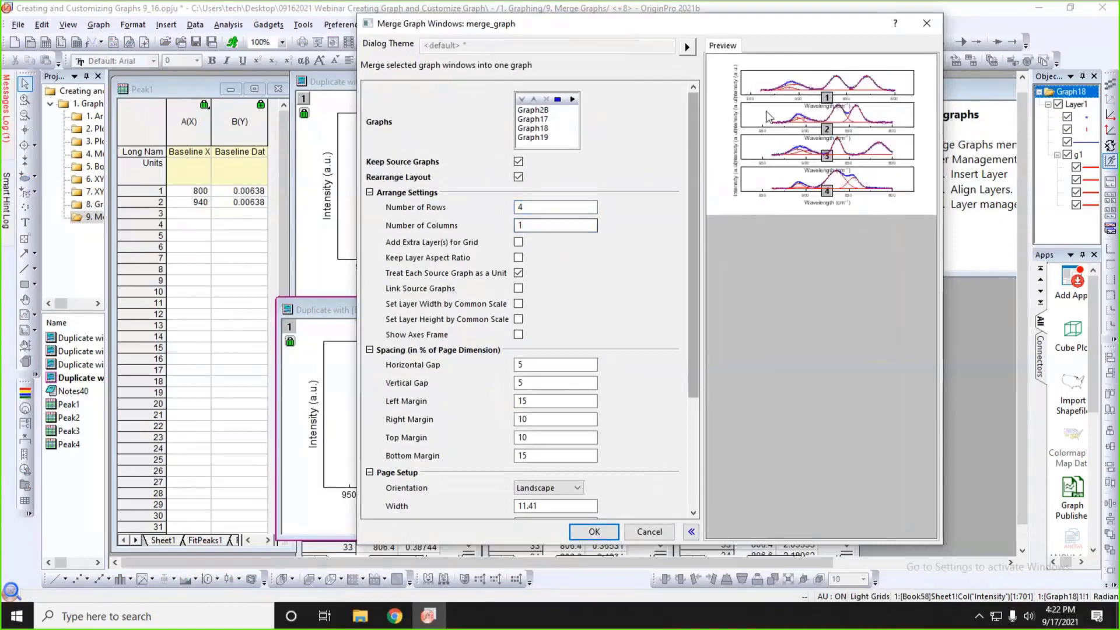
double_click(514, 208)
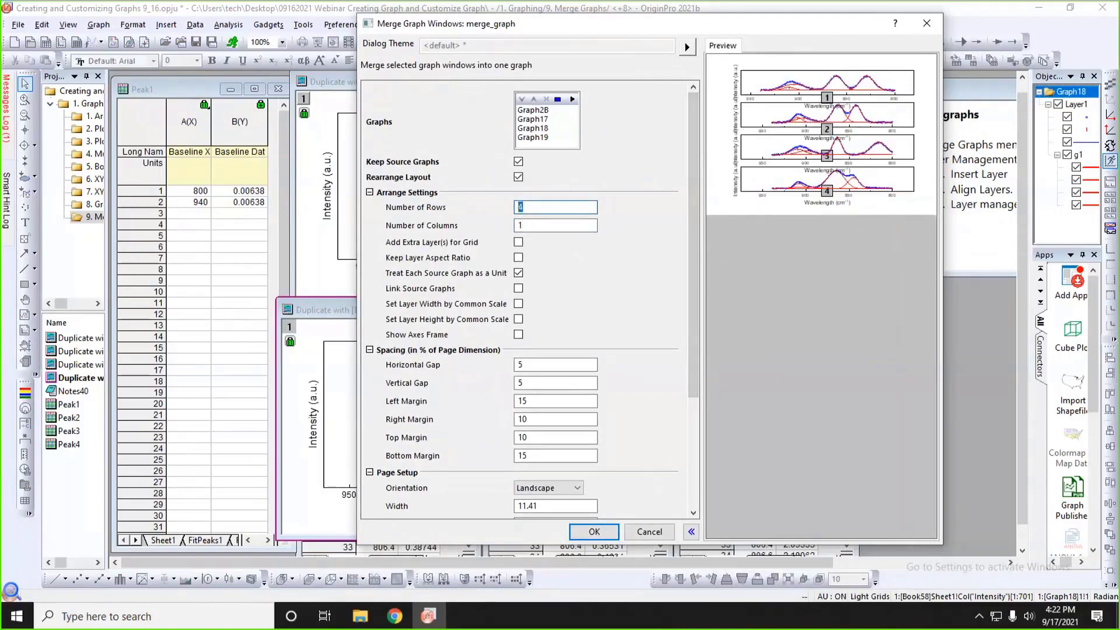
type("2")
left_click(527, 226)
type("2")
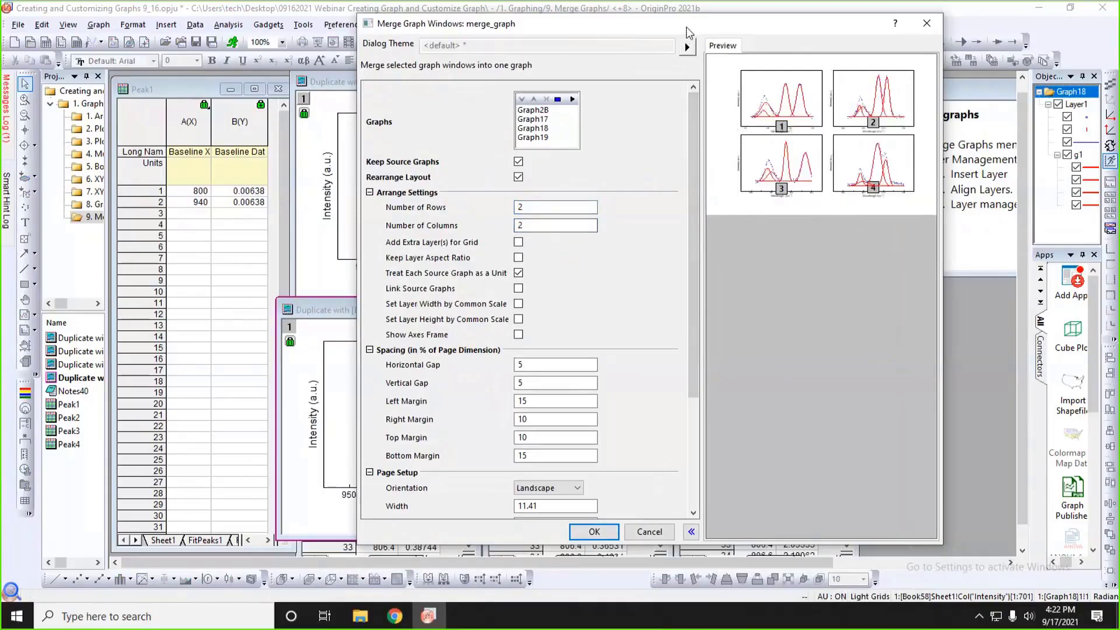
Set both the horizontal and vertical gaps between the merged graph's panels to 10% of the page dimension.
left_click_drag(686, 28, 644, 15)
scroll(593, 256, "down", 1)
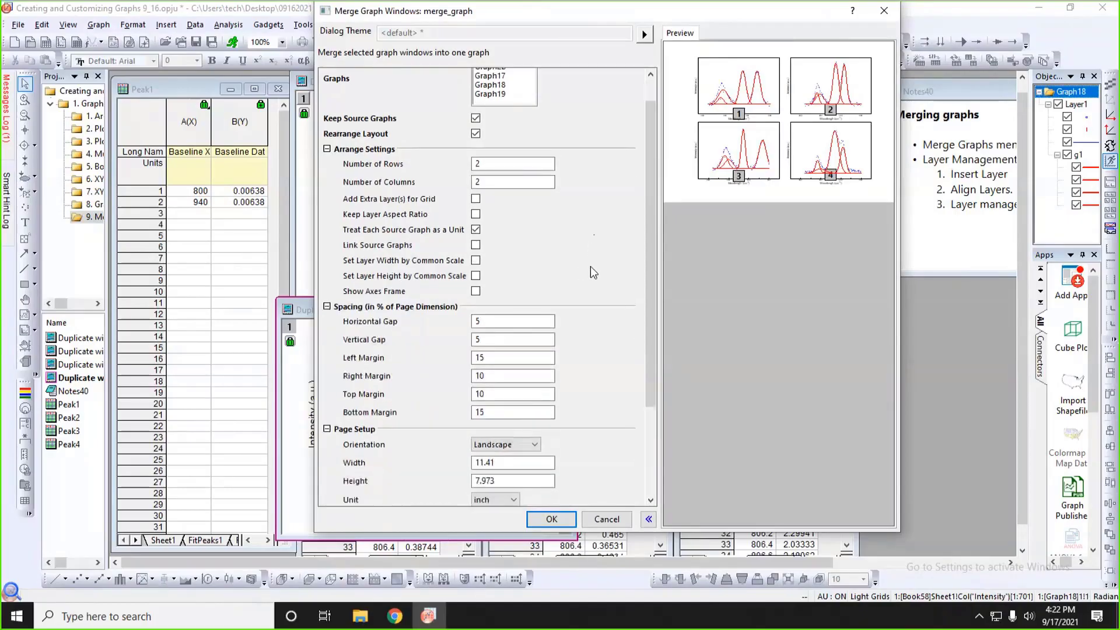
left_click_drag(488, 322, 461, 321)
type("10")
double_click(492, 338)
type("1")
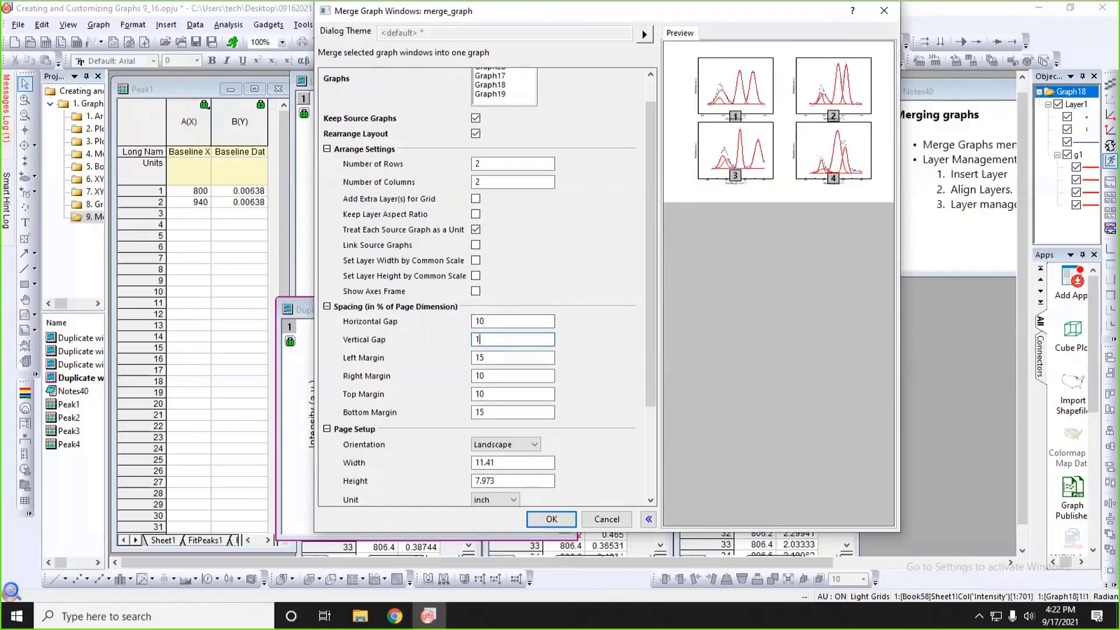
type("0")
Set the merged page's right and left margins to 5% of the page dimension.
scroll(571, 329, "down", 2)
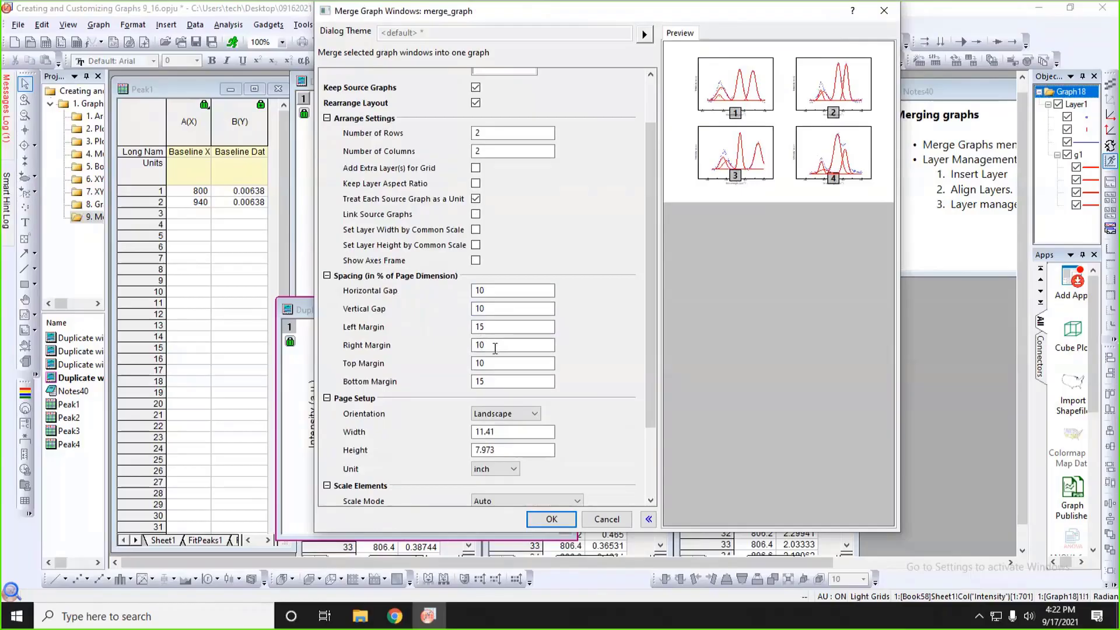
left_click_drag(494, 348, 469, 344)
type("5")
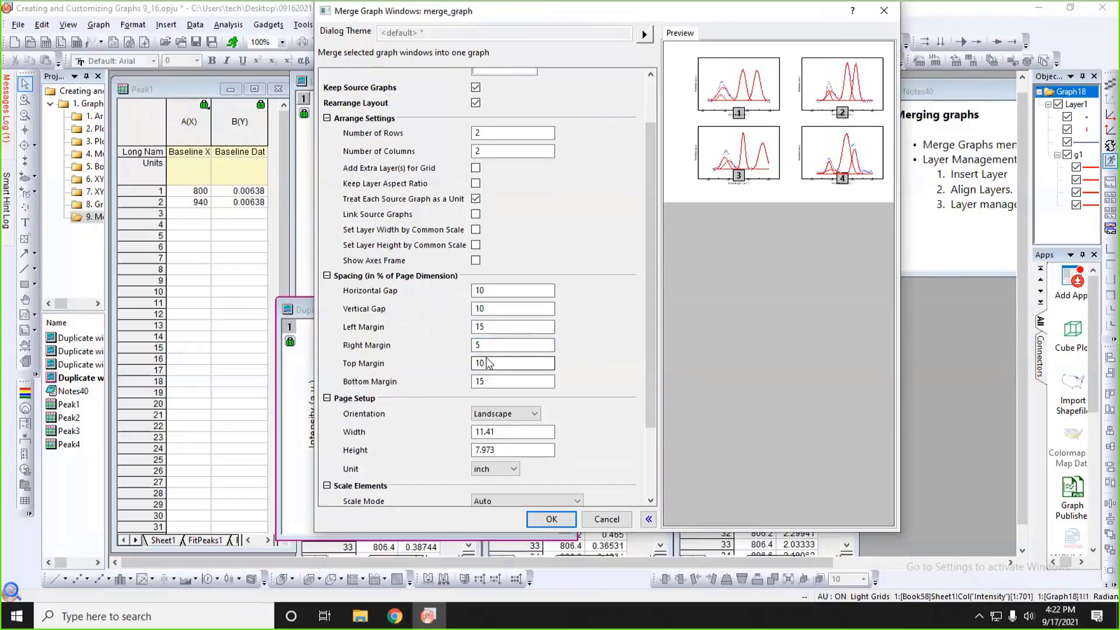
left_click_drag(536, 362, 474, 362)
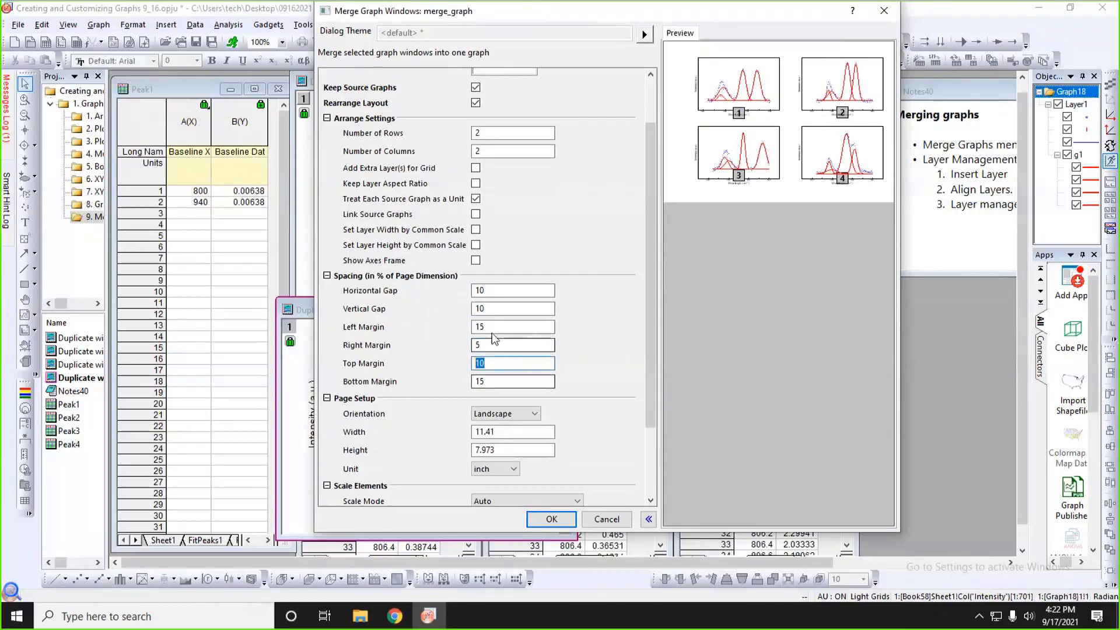
left_click_drag(500, 326, 474, 327)
type("5")
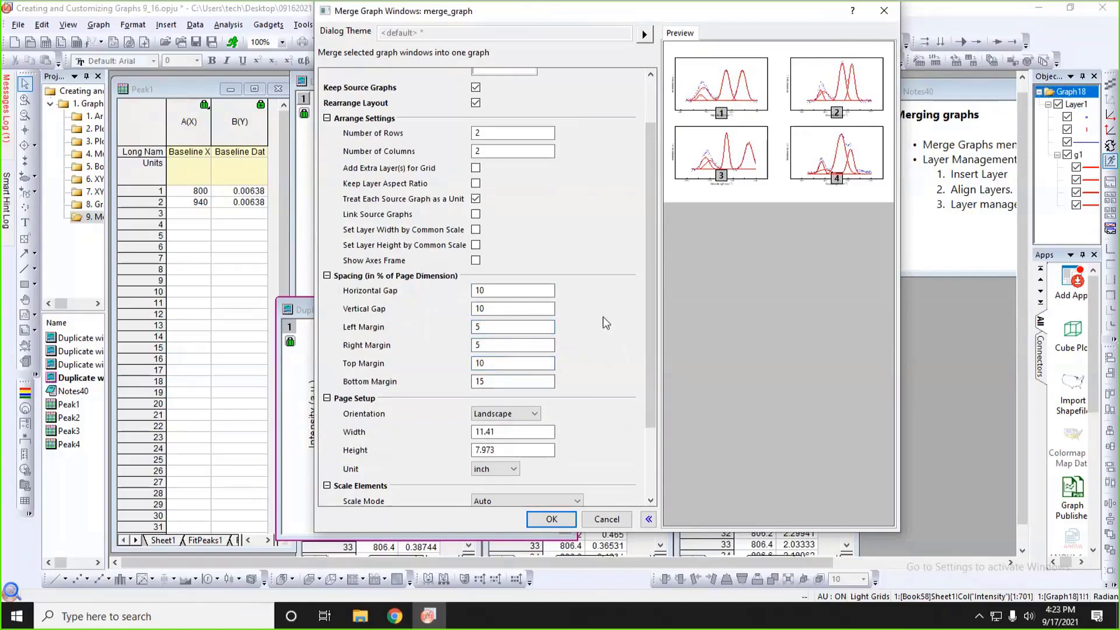
Try the Portrait page orientation for the merged graph, and switch it back to Landscape.
scroll(605, 323, "down", 3)
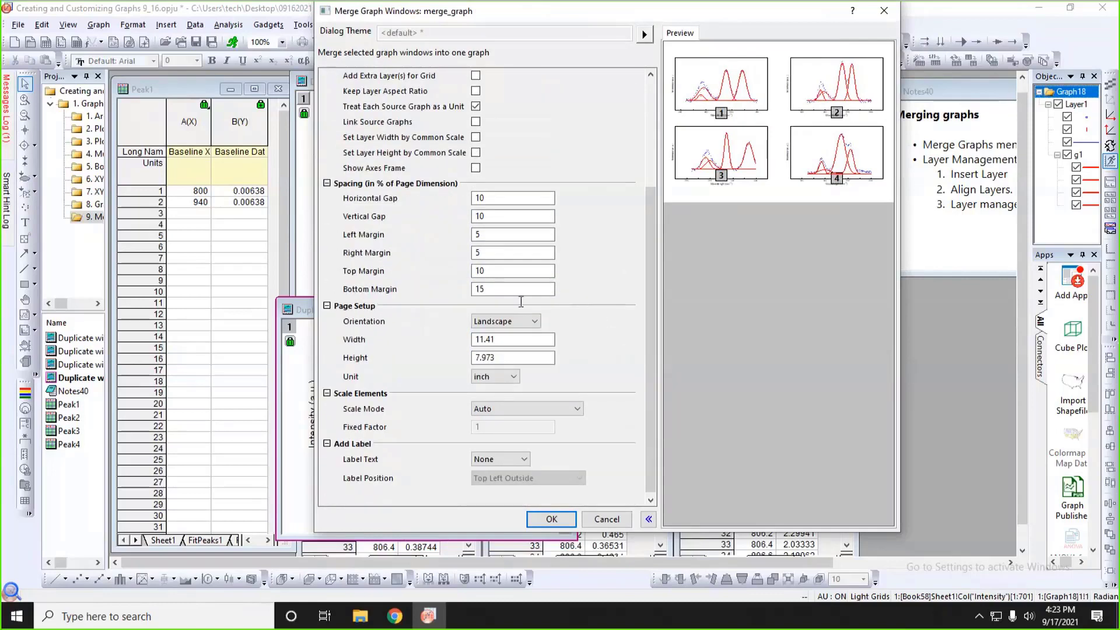
left_click(505, 321)
left_click(490, 352)
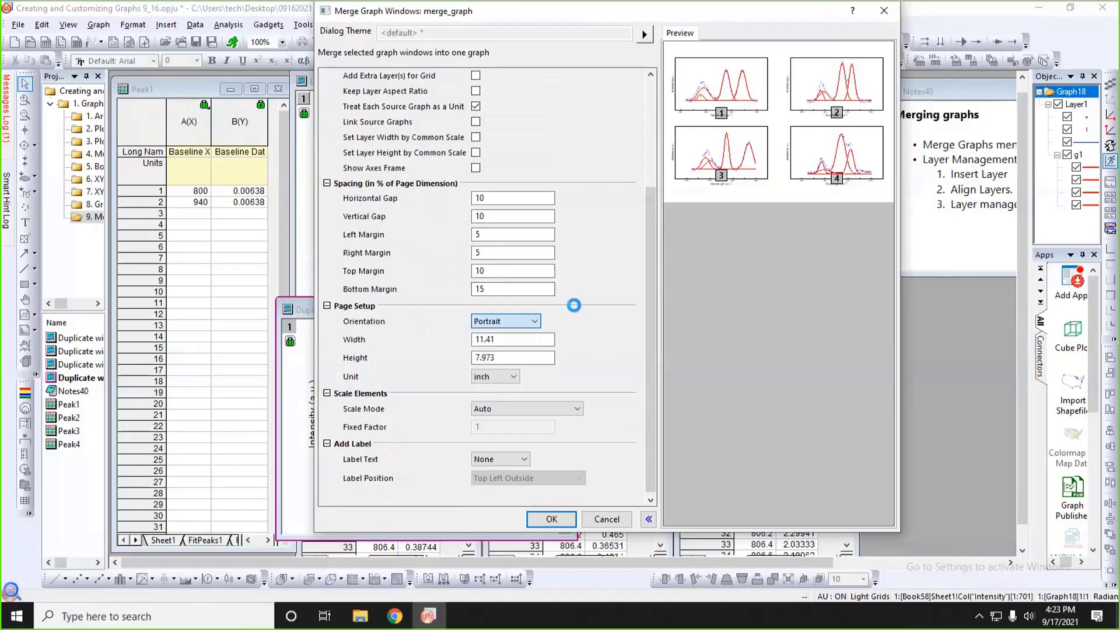
left_click(505, 321)
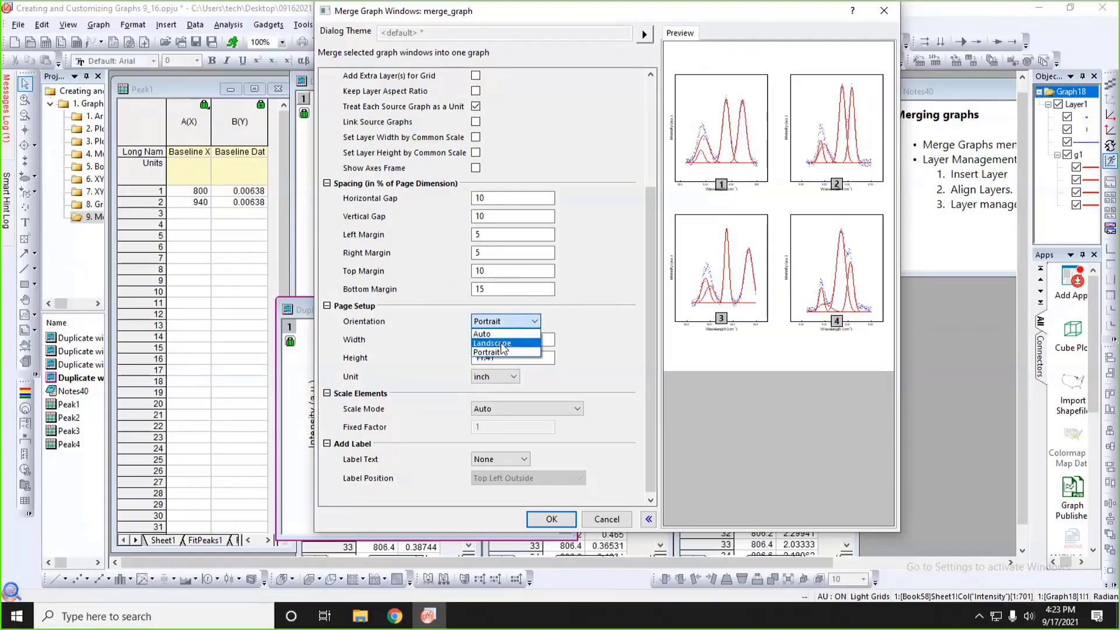
left_click(501, 345)
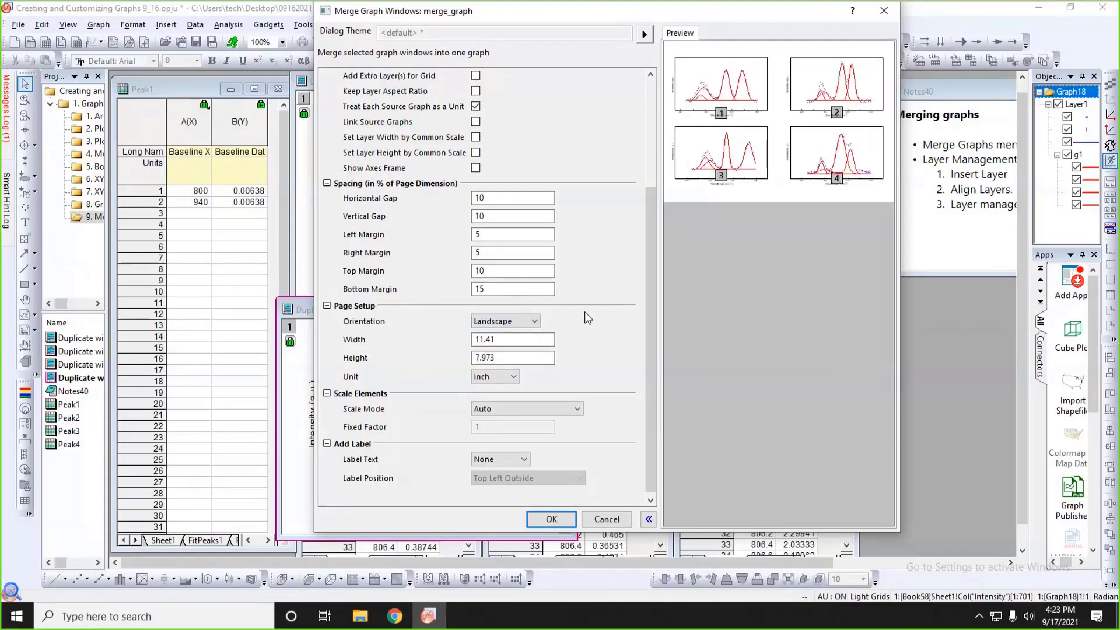
Set the label text of the merged graph's panels to Custom and bring the custom label options into view.
scroll(584, 311, "down", 1)
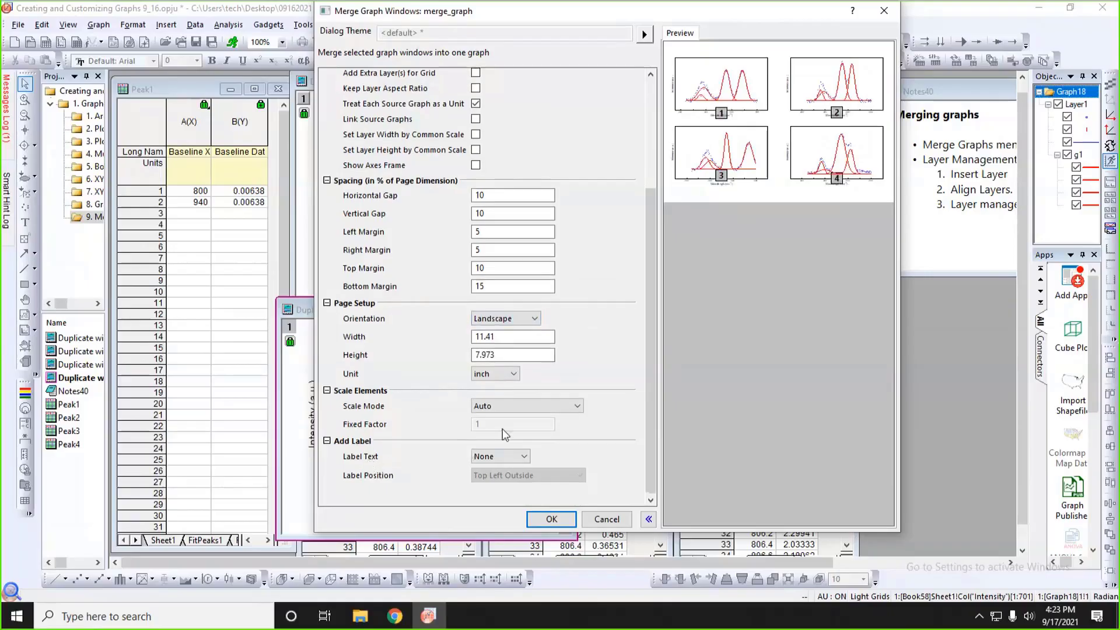
left_click(508, 458)
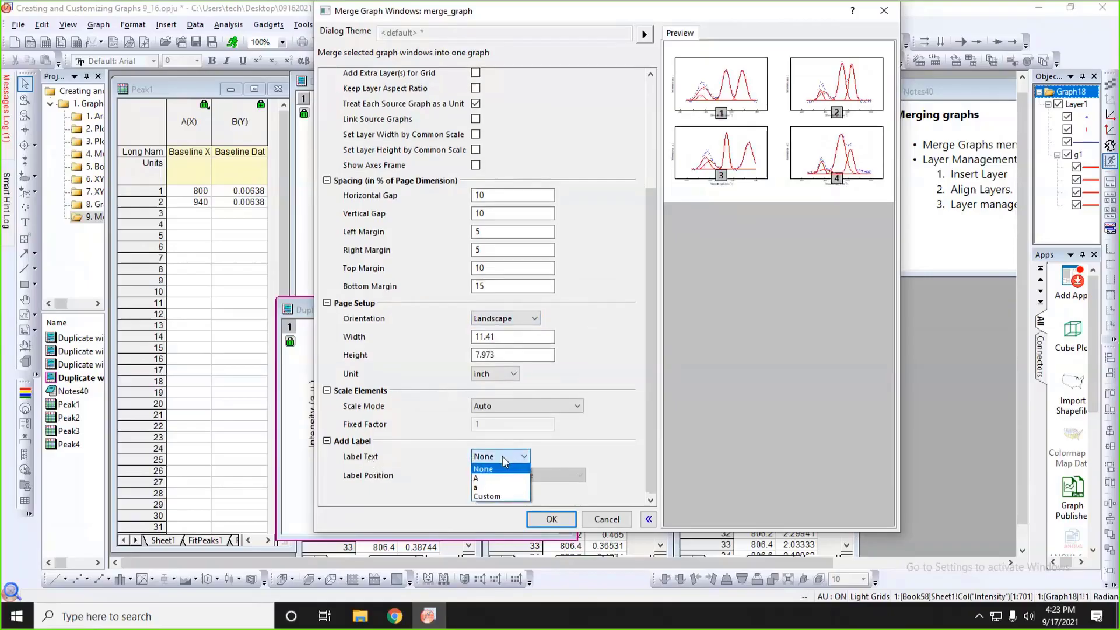
left_click(487, 496)
scroll(601, 436, "down", 1)
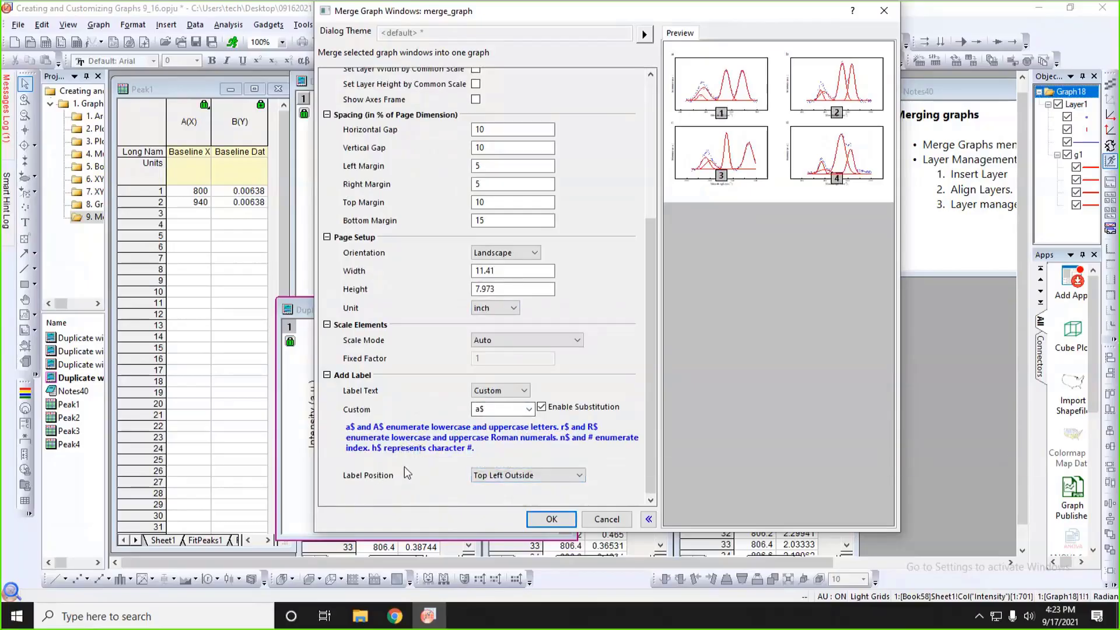
Set the custom panel label to n$) for the merged graph and widen the merge dialog's preview.
left_click(479, 410)
left_click_drag(478, 410, 473, 415)
type("n")
double_click(504, 410)
left_click(504, 412)
left_click_drag(313, 342, 117, 342)
Set the label position to Top Left Inside and create the merged graph.
left_click(297, 475)
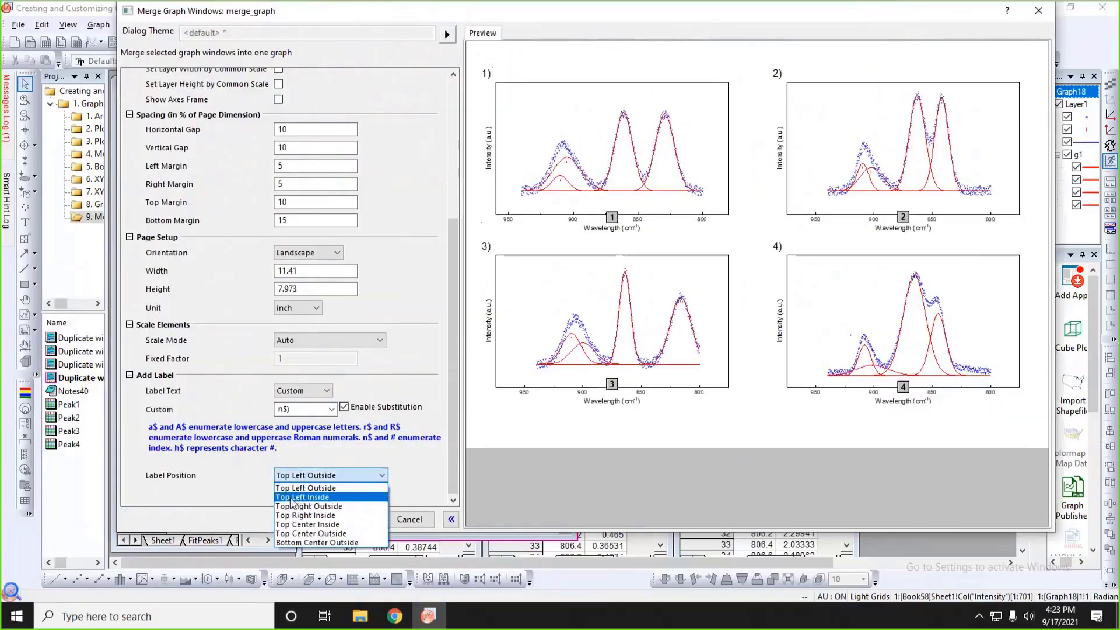
left_click(291, 497)
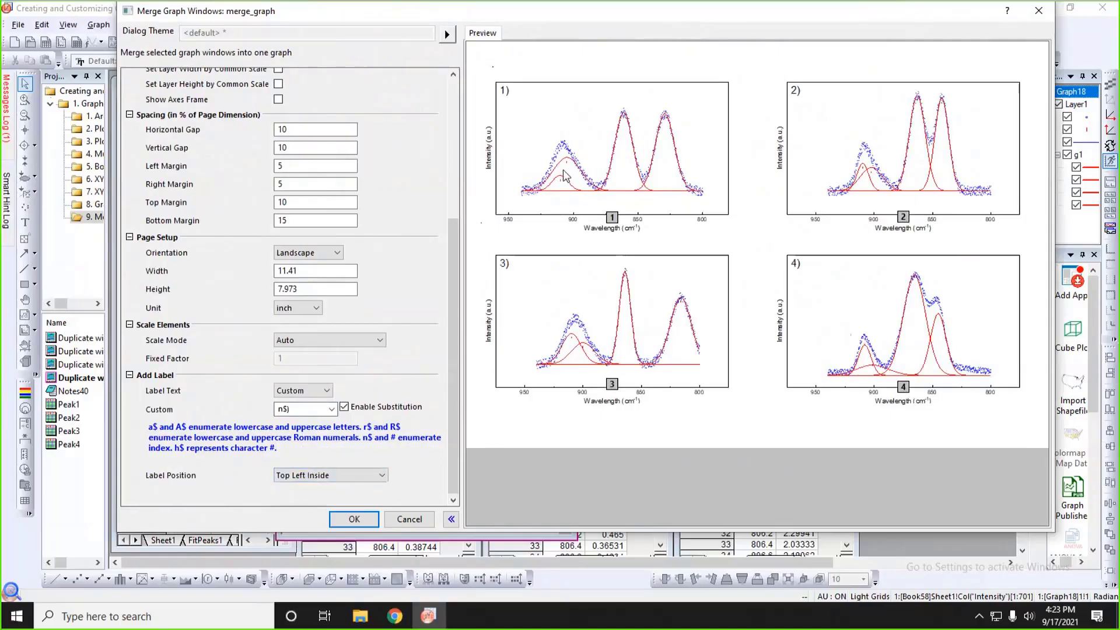
left_click(360, 516)
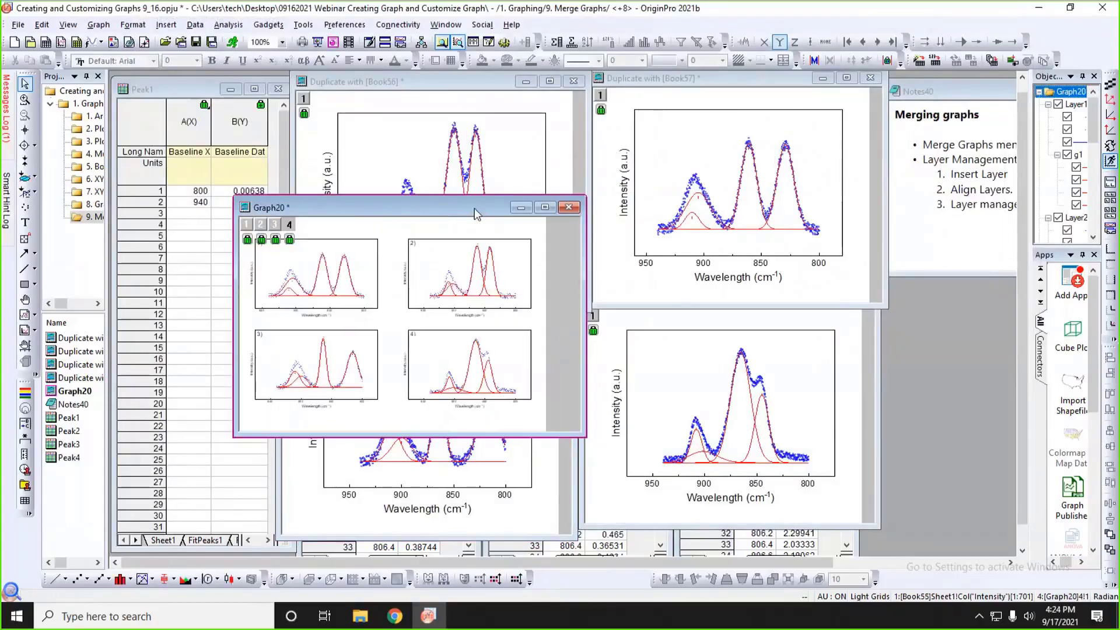
Enlarge the merged graph's window, reposition it in the workspace, and check that individual panels can be selected.
left_click_drag(474, 208, 461, 93)
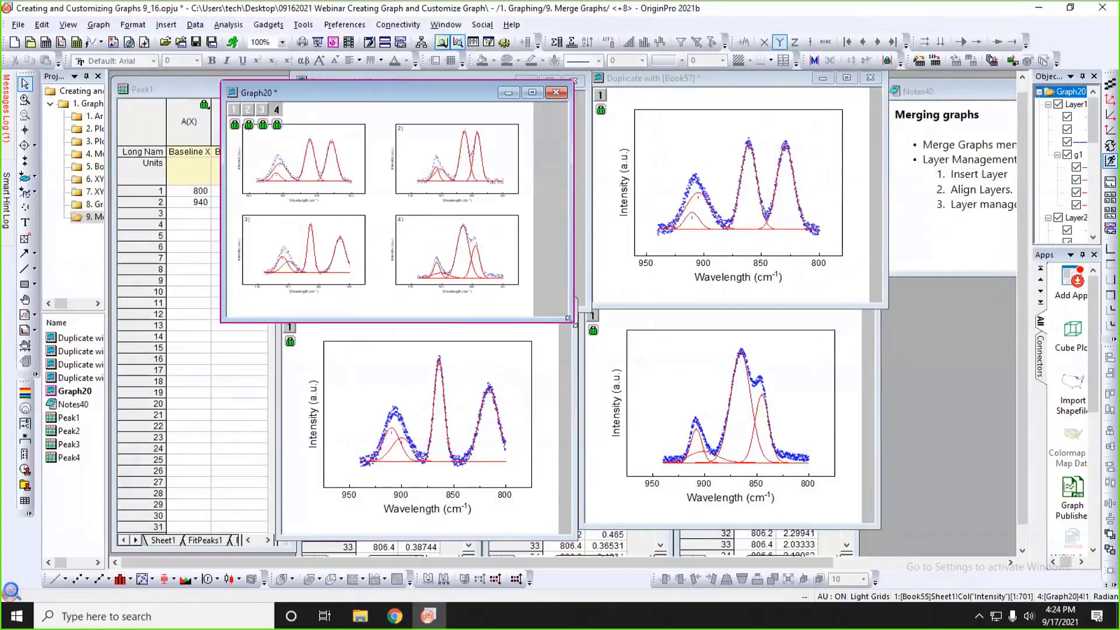
left_click_drag(568, 319, 847, 536)
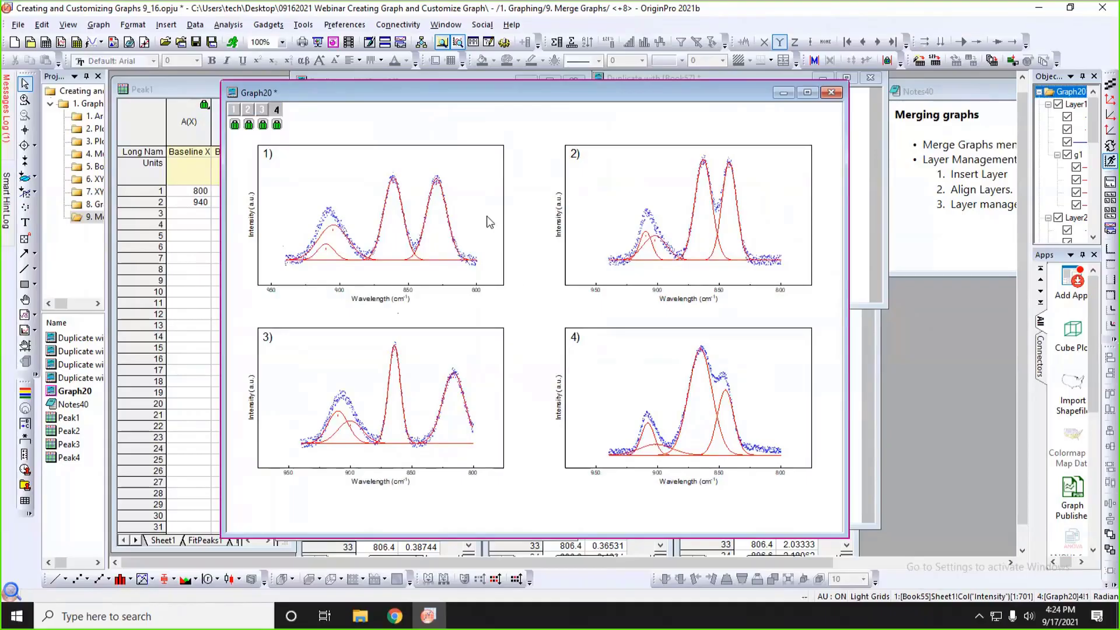
left_click(602, 179)
left_click(417, 354)
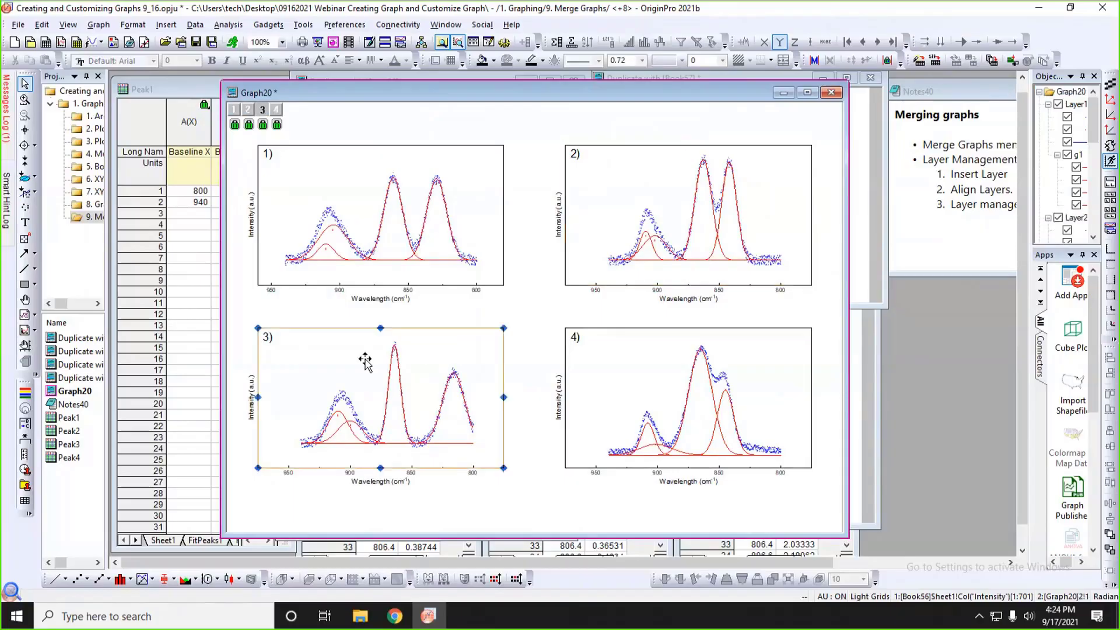
left_click(546, 312)
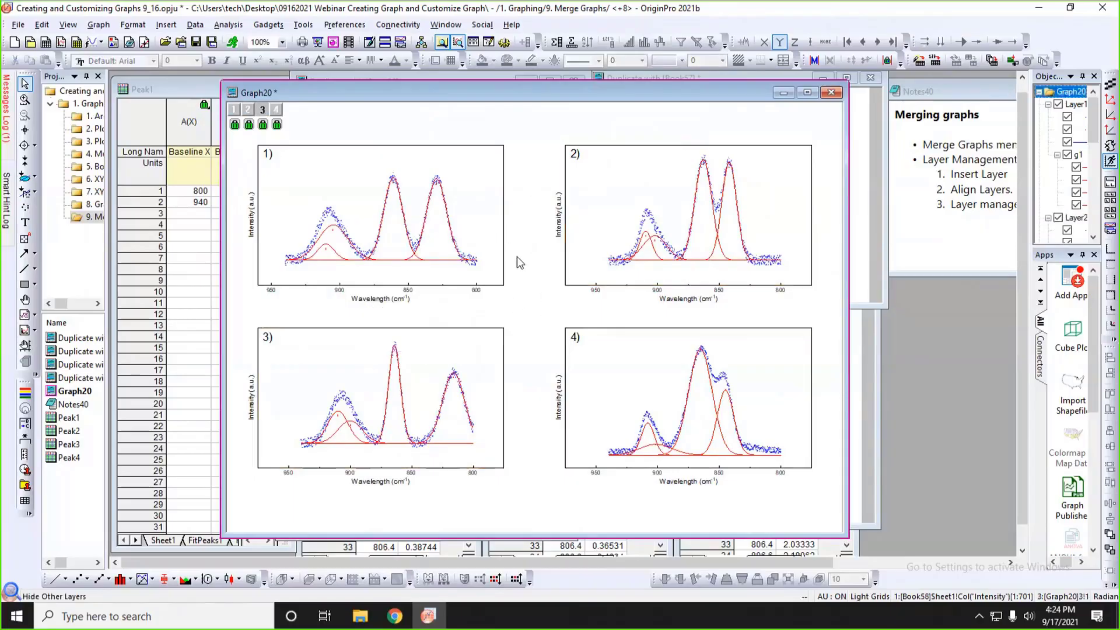
left_click_drag(387, 93, 311, 97)
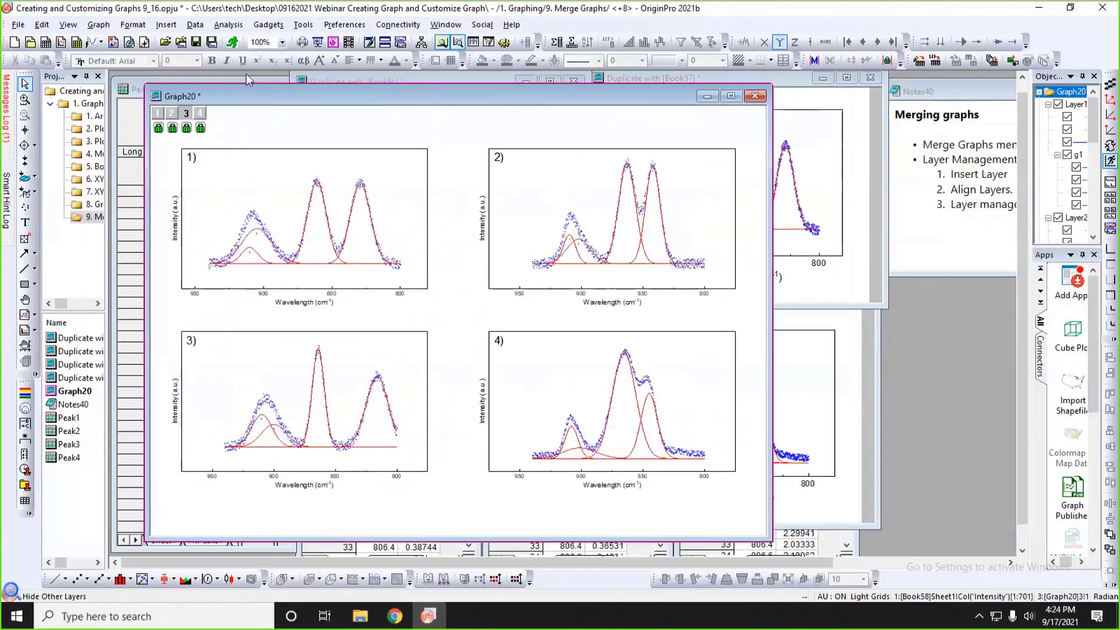
Swap the positions of layers 2 and 3 in the merged graph using Layer Management, with the preview enlarged.
left_click(99, 24)
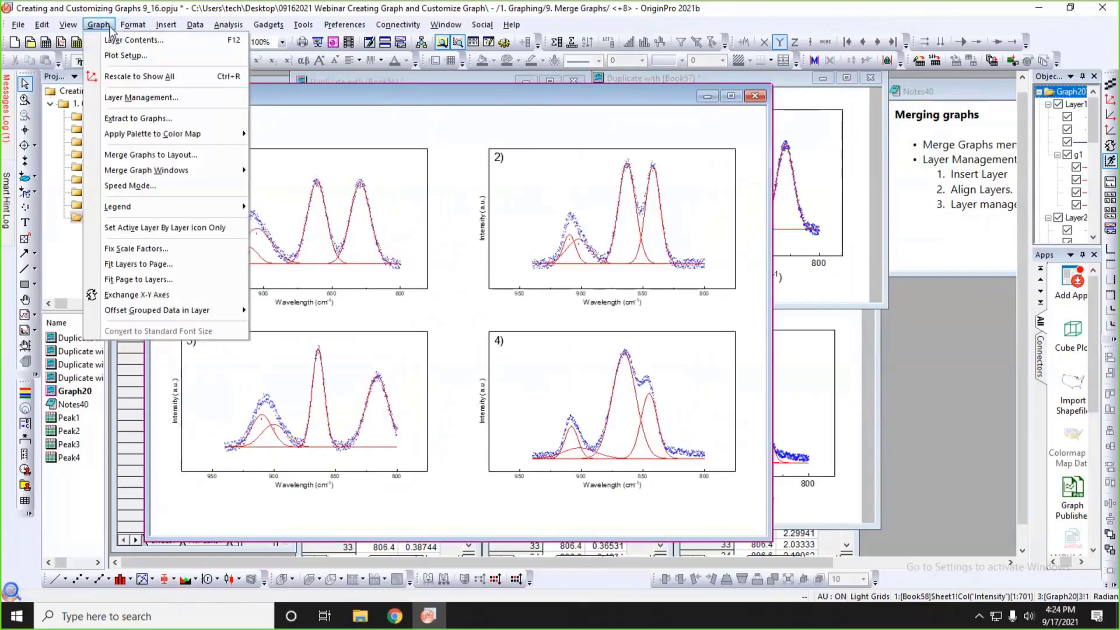
left_click(139, 97)
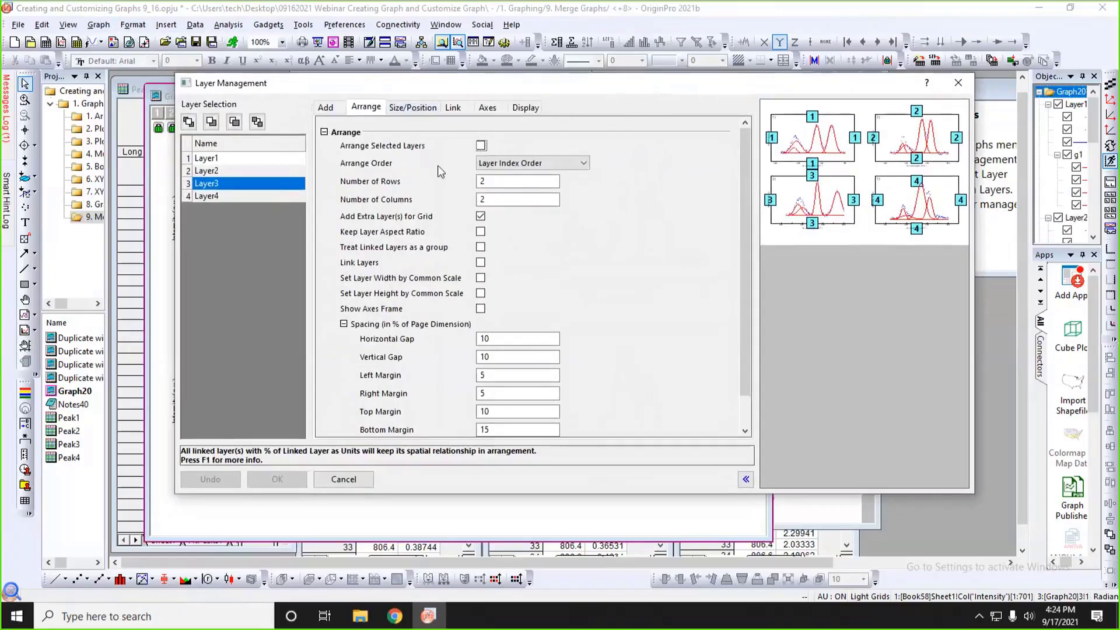
left_click(420, 108)
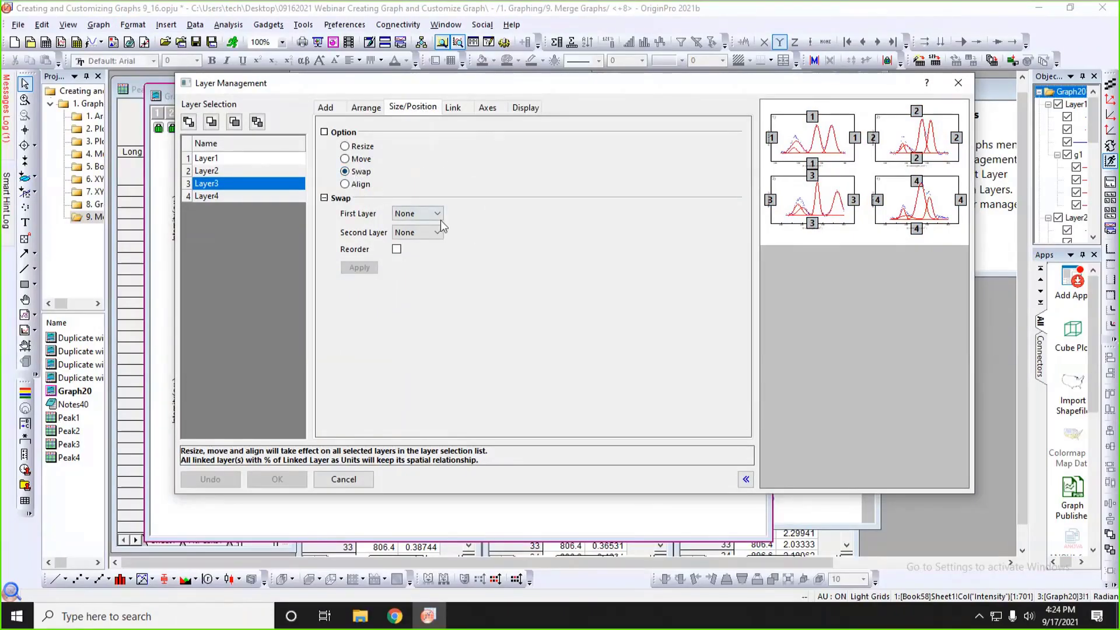
left_click(425, 215)
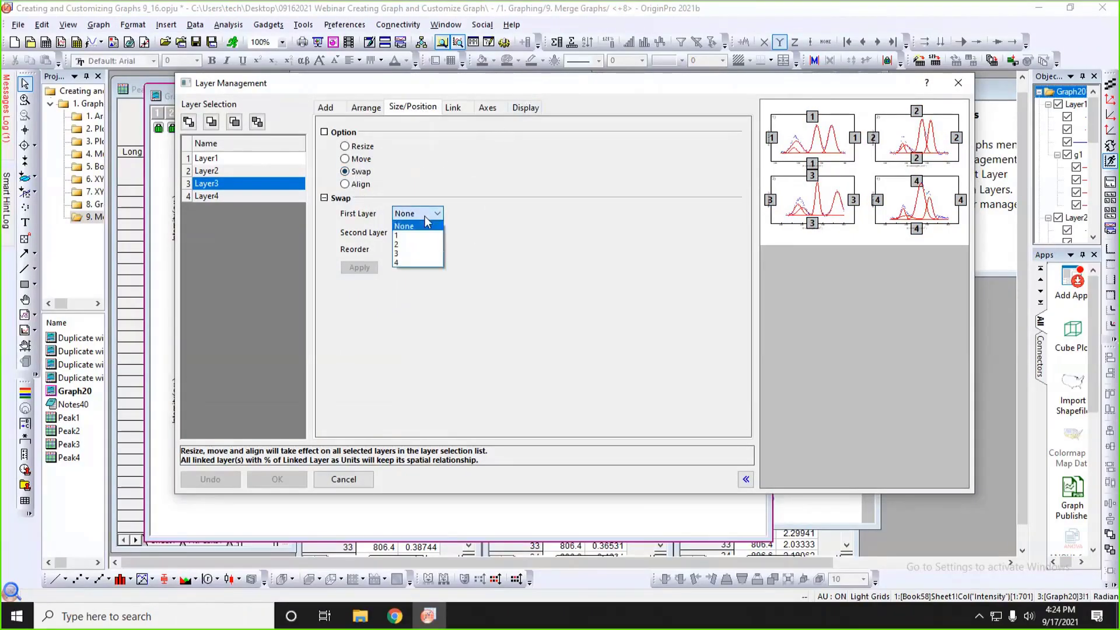
left_click(415, 242)
left_click(429, 232)
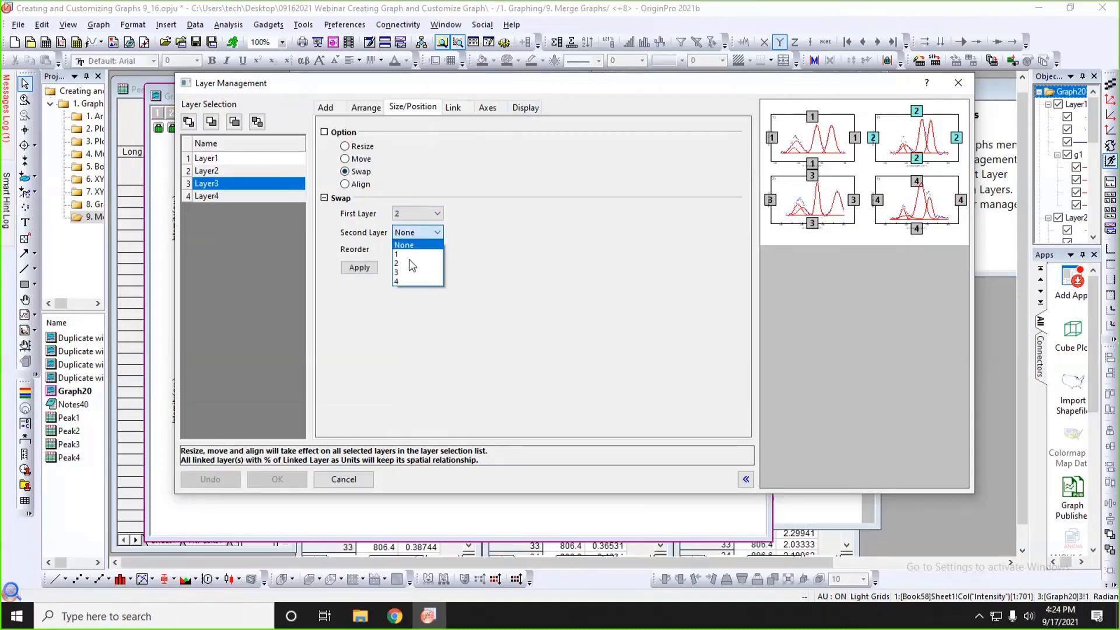
left_click(408, 272)
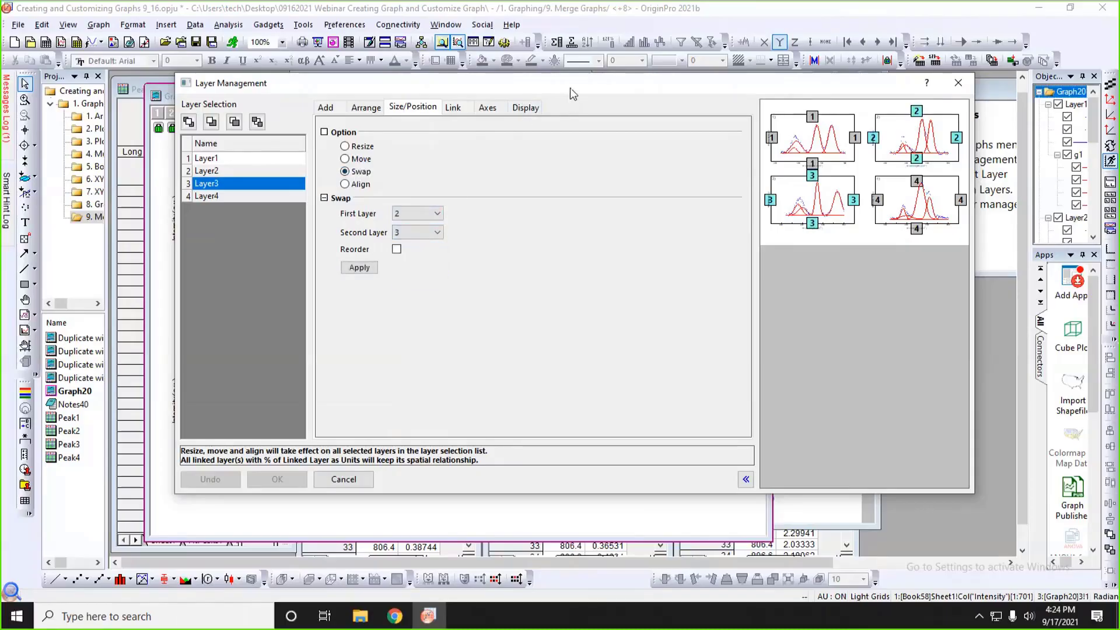
left_click_drag(569, 88, 440, 87)
left_click_drag(848, 231, 1070, 233)
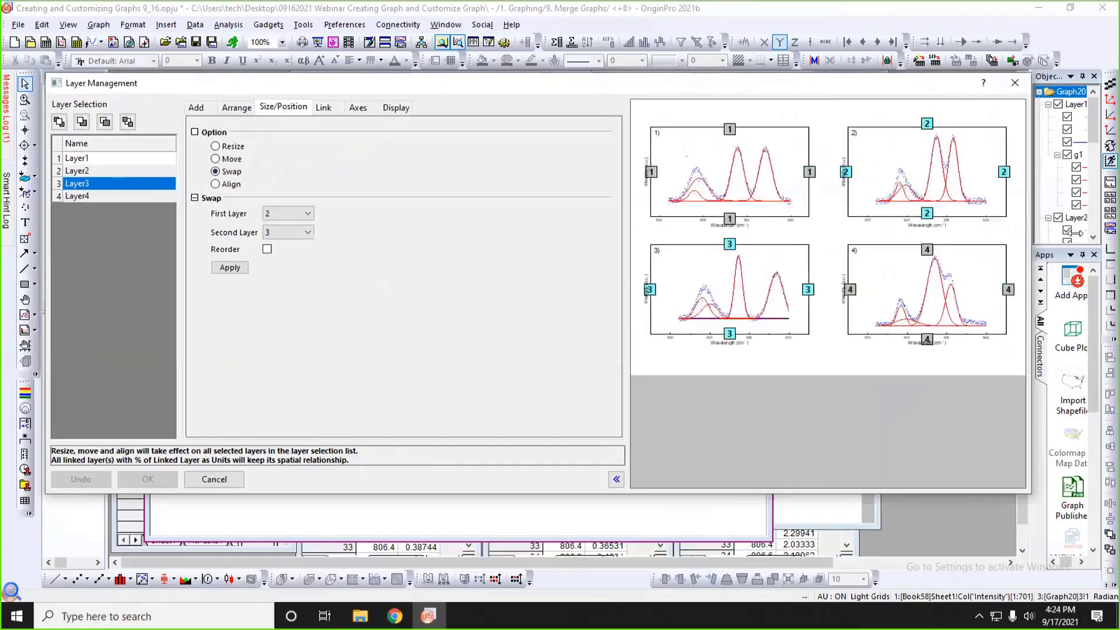
left_click(240, 267)
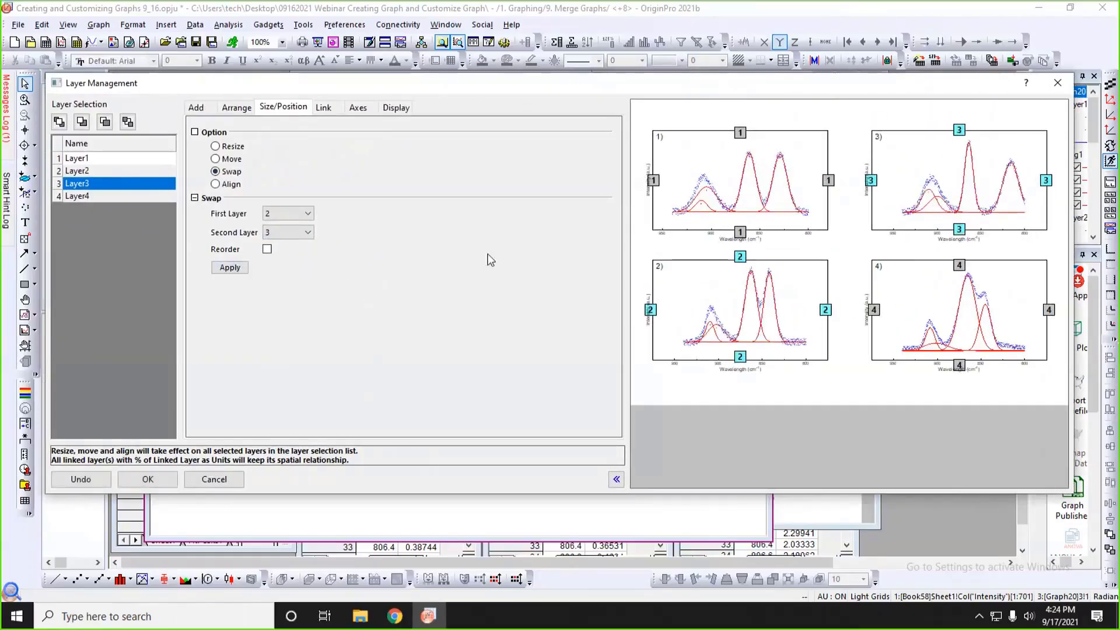
Review the layer arrangement and spacing settings, and accept the Layer Management changes.
left_click(238, 110)
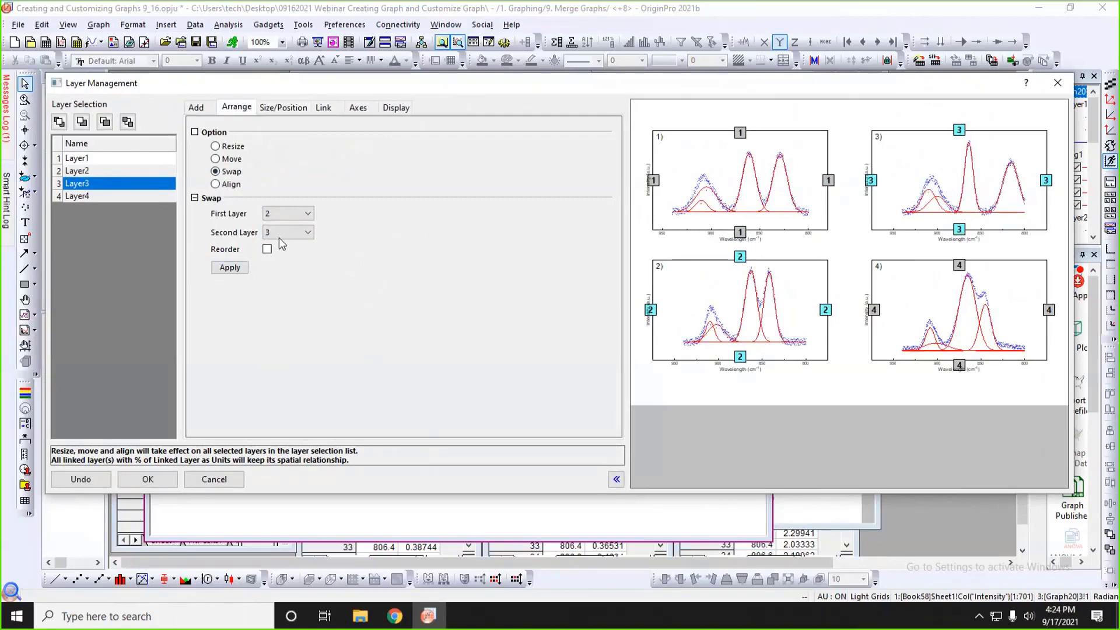
scroll(462, 297, "down", 2)
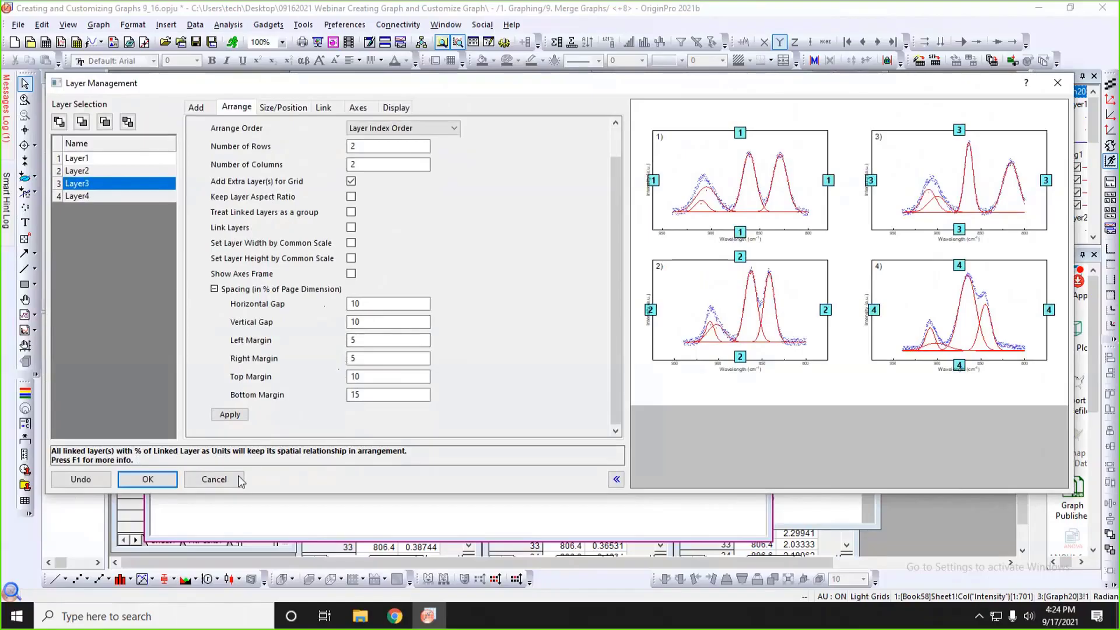
left_click(170, 482)
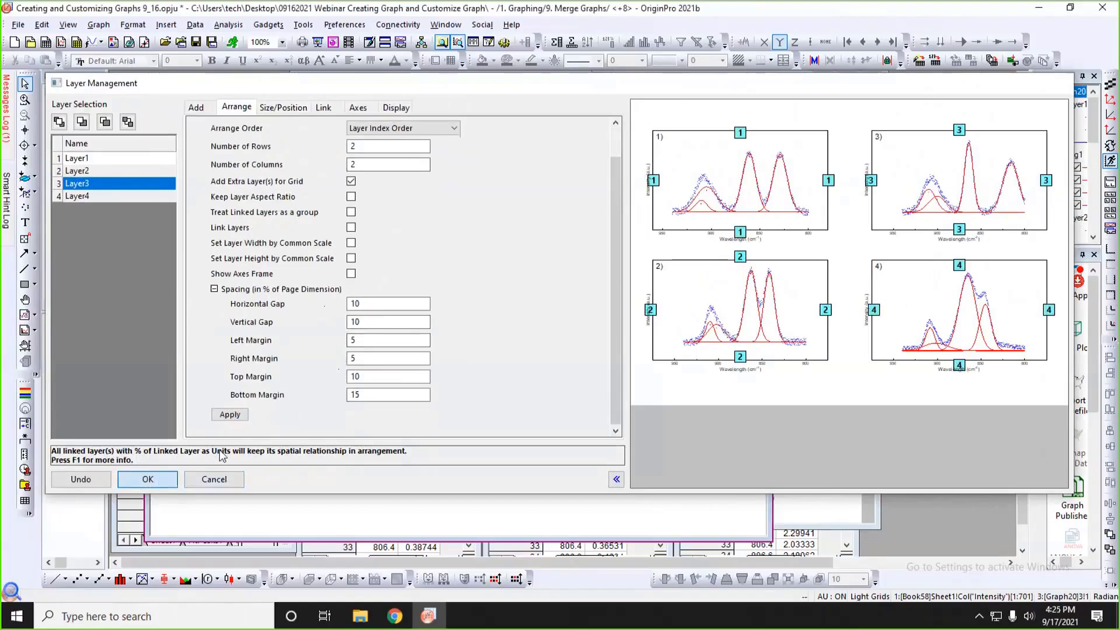